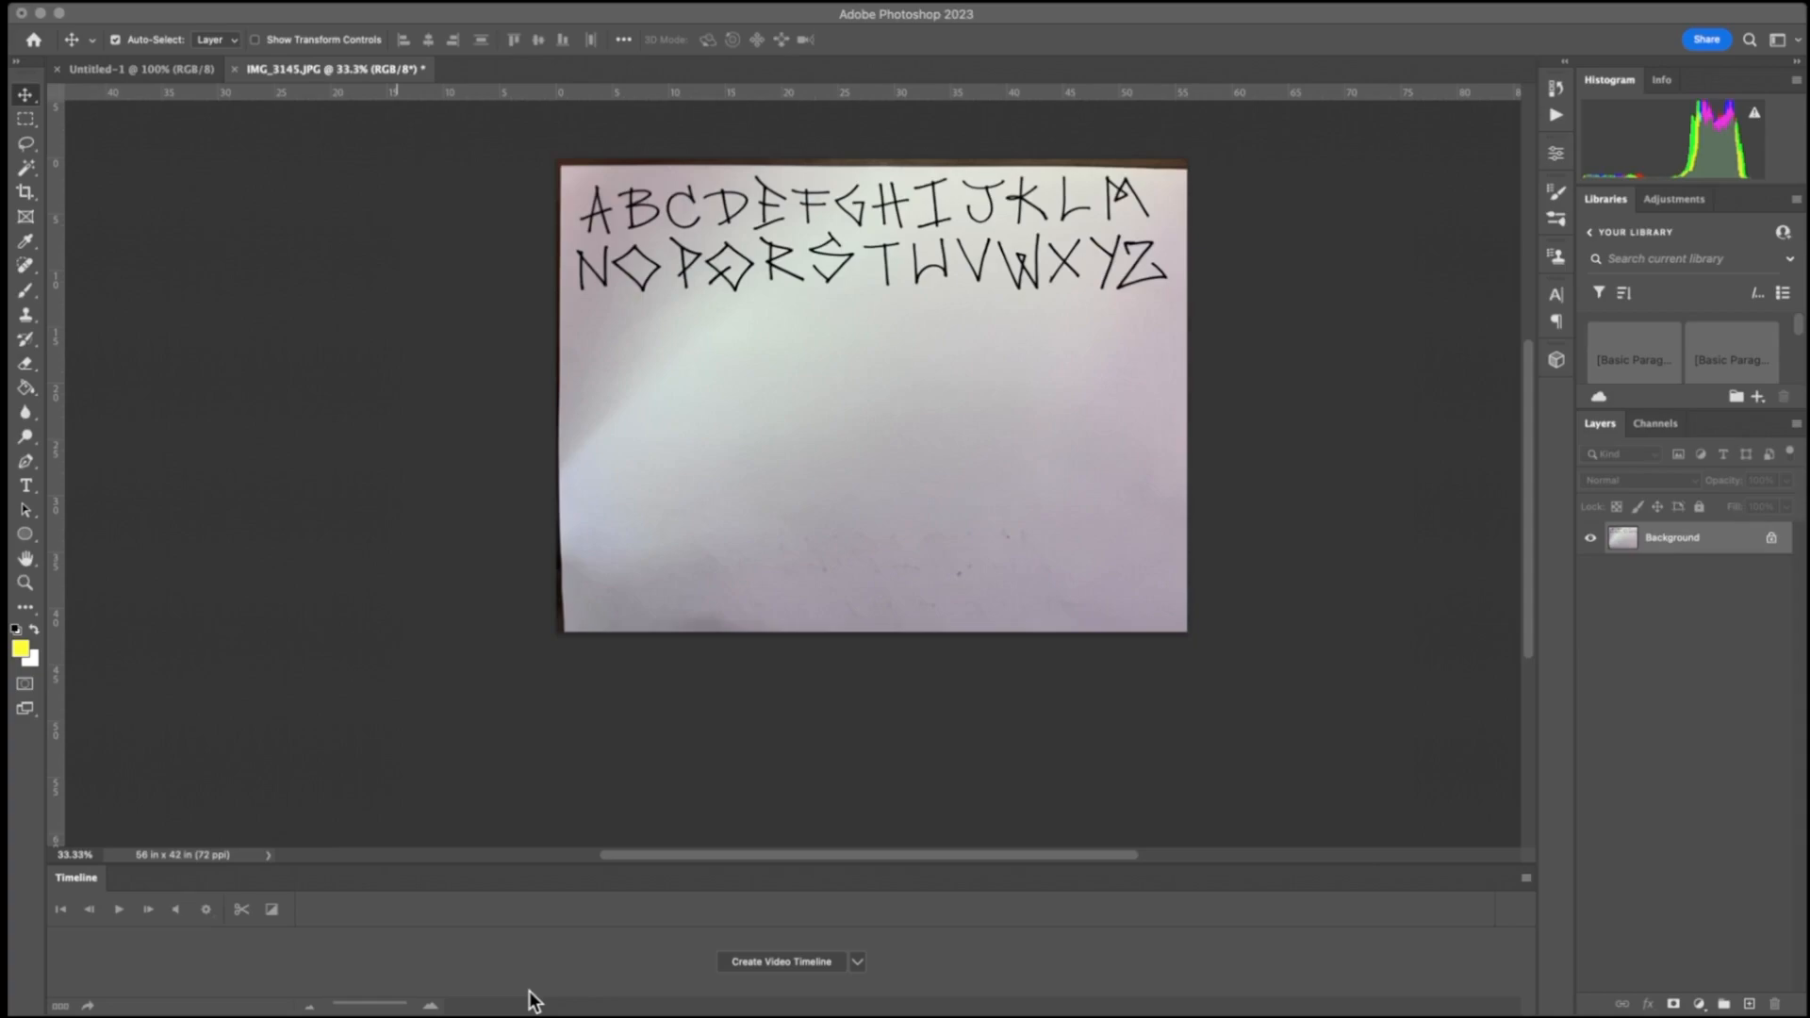
Unlock the photo's Background layer, then try moving the image on the canvas and undo the move
click(793, 935)
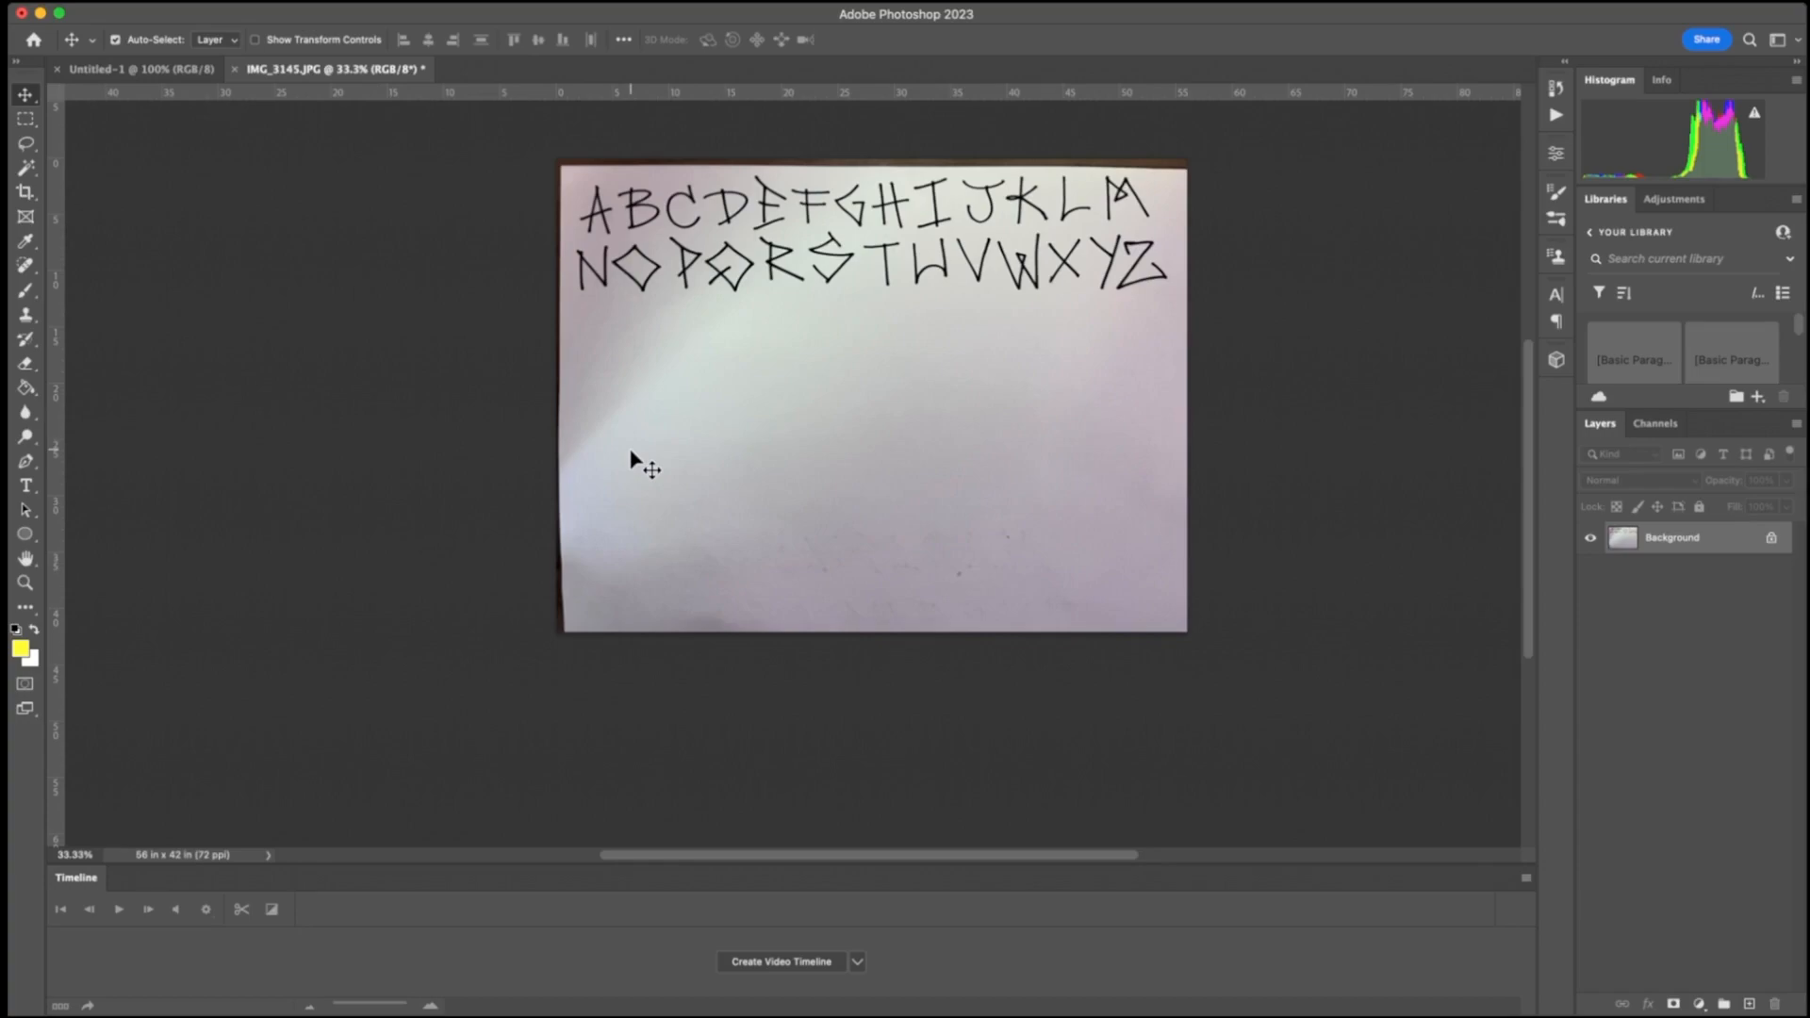
click(1772, 538)
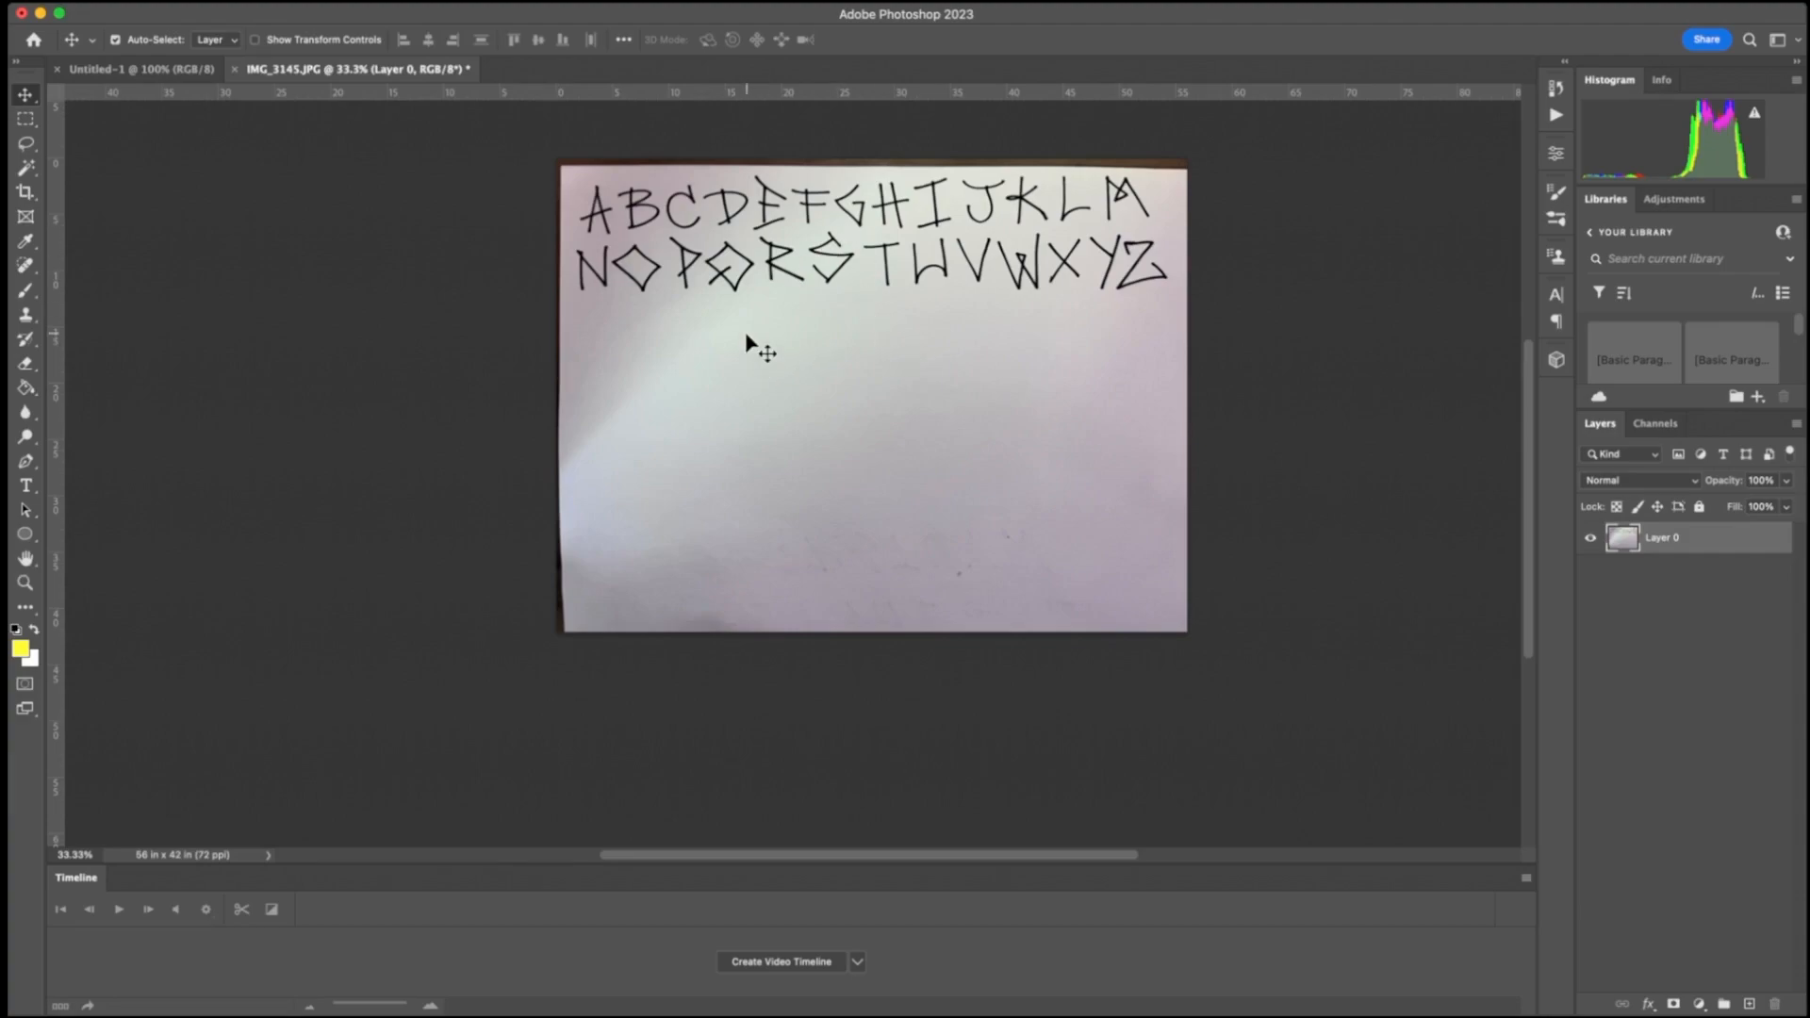
drag(828, 303, 927, 351)
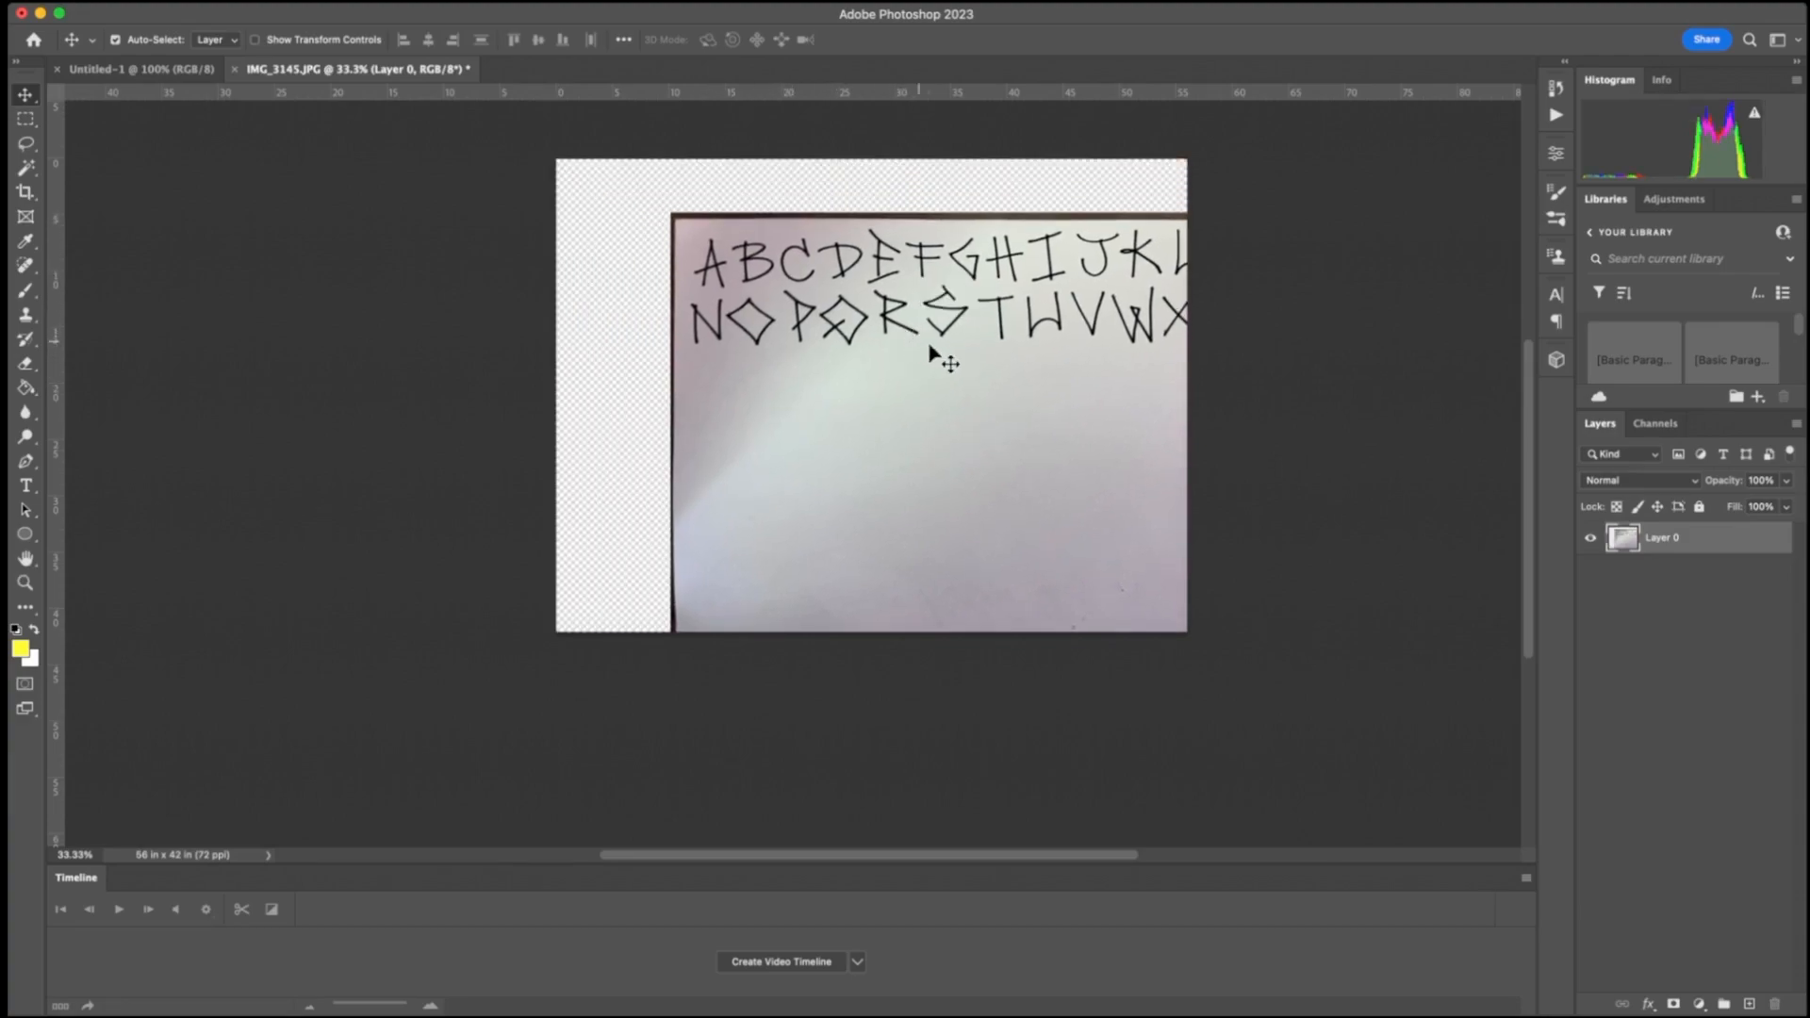
key(super+z)
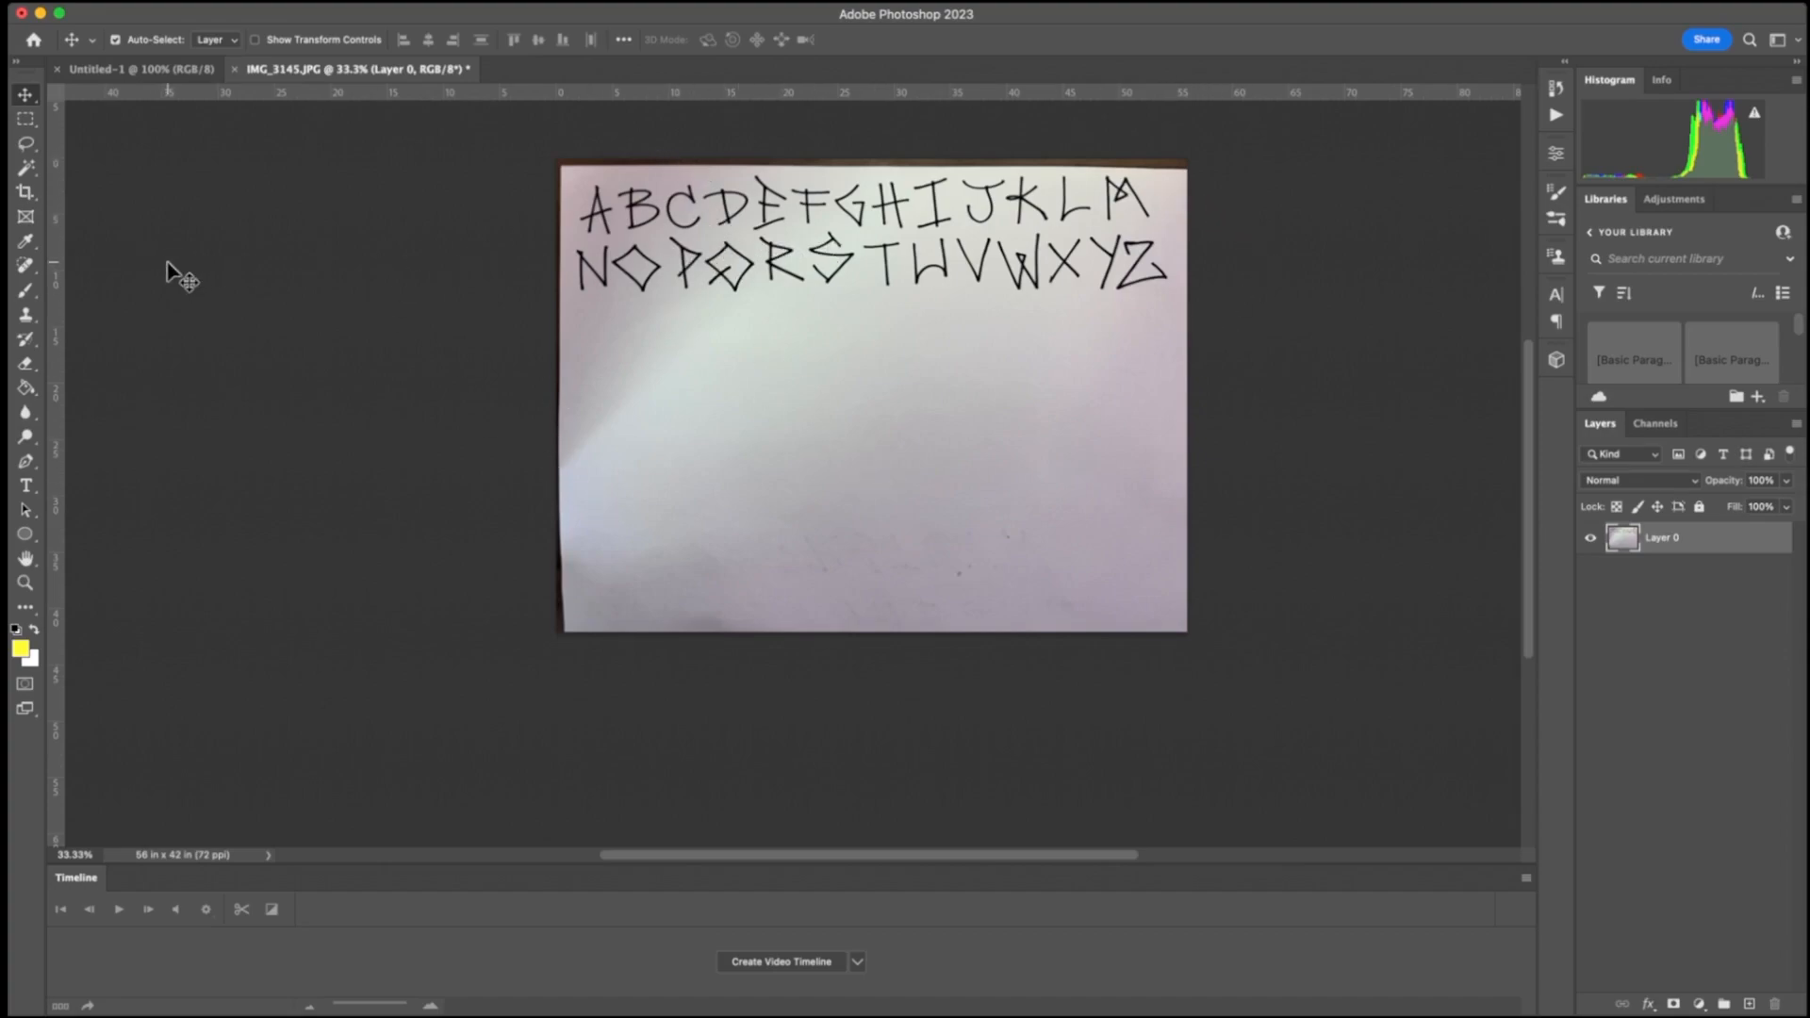
Crop the photo closely around the two rows of handwritten letters, trimming the empty paper and dark edges
click(25, 191)
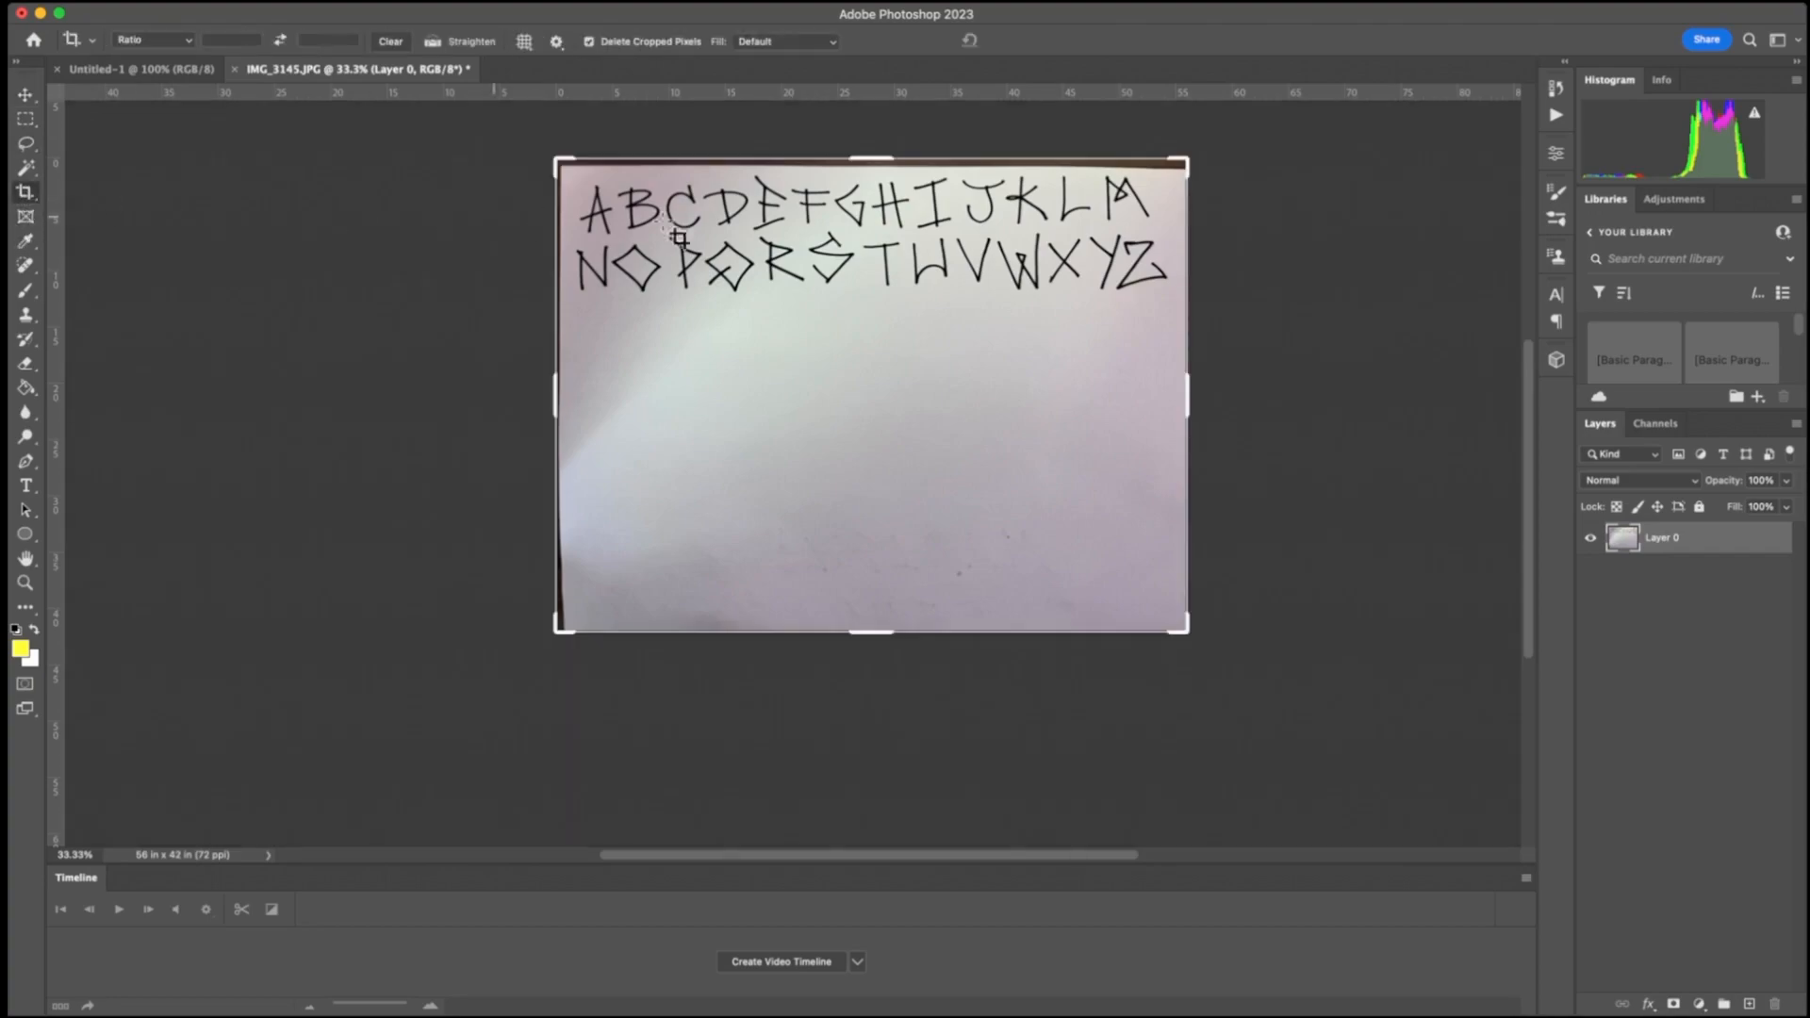
drag(871, 628, 886, 466)
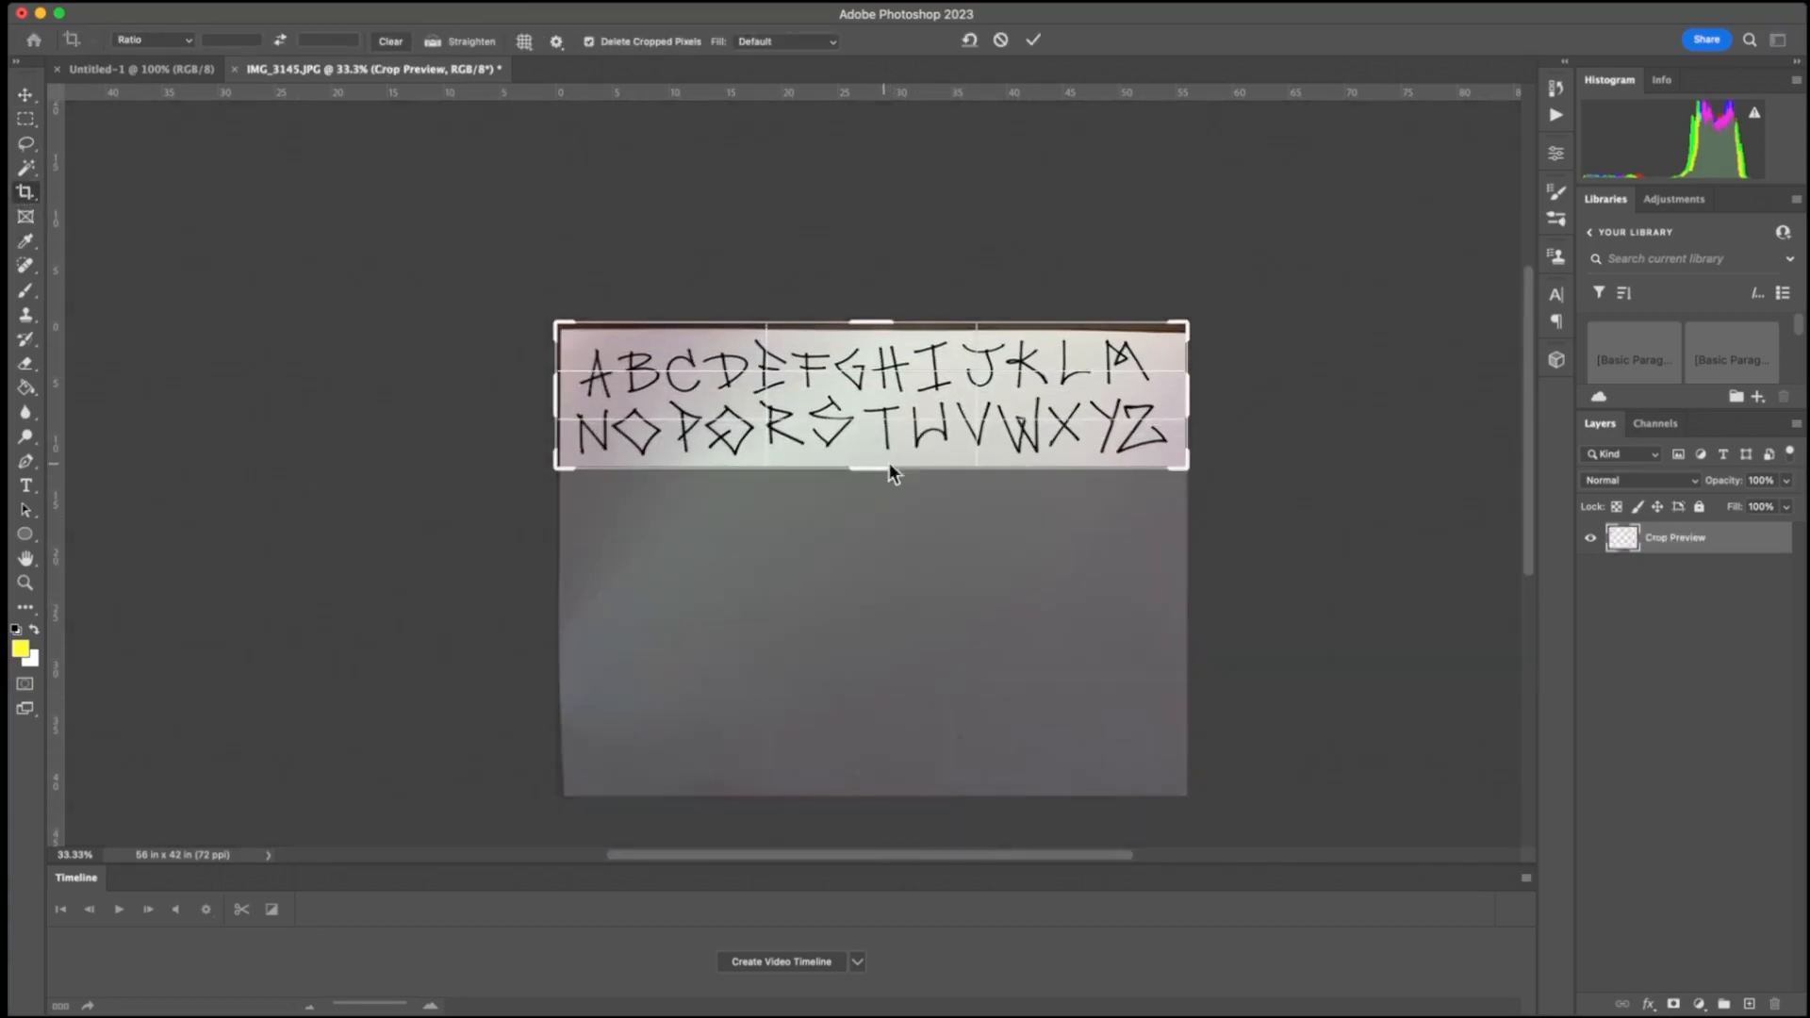
drag(876, 323, 876, 328)
drag(1186, 398, 1179, 396)
drag(563, 396, 570, 396)
double_click(1019, 373)
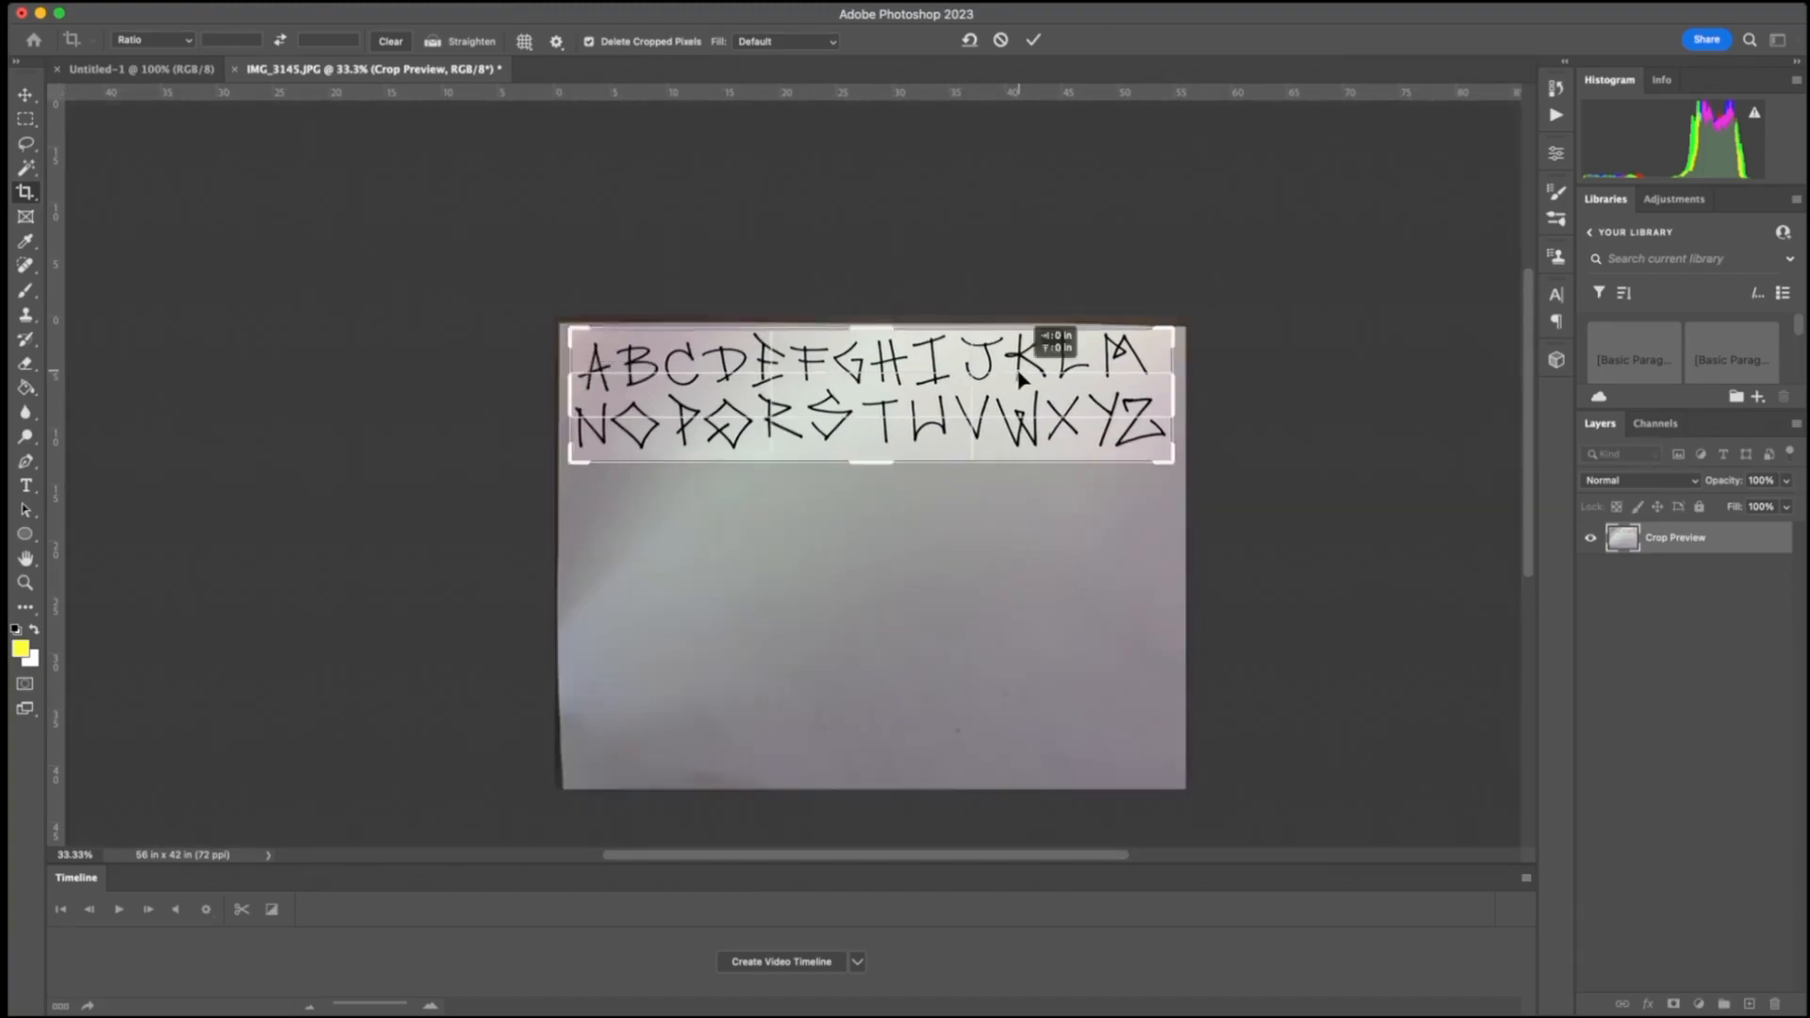
Convert the cropped image to Grayscale mode, discarding the color information
key(super+equal)
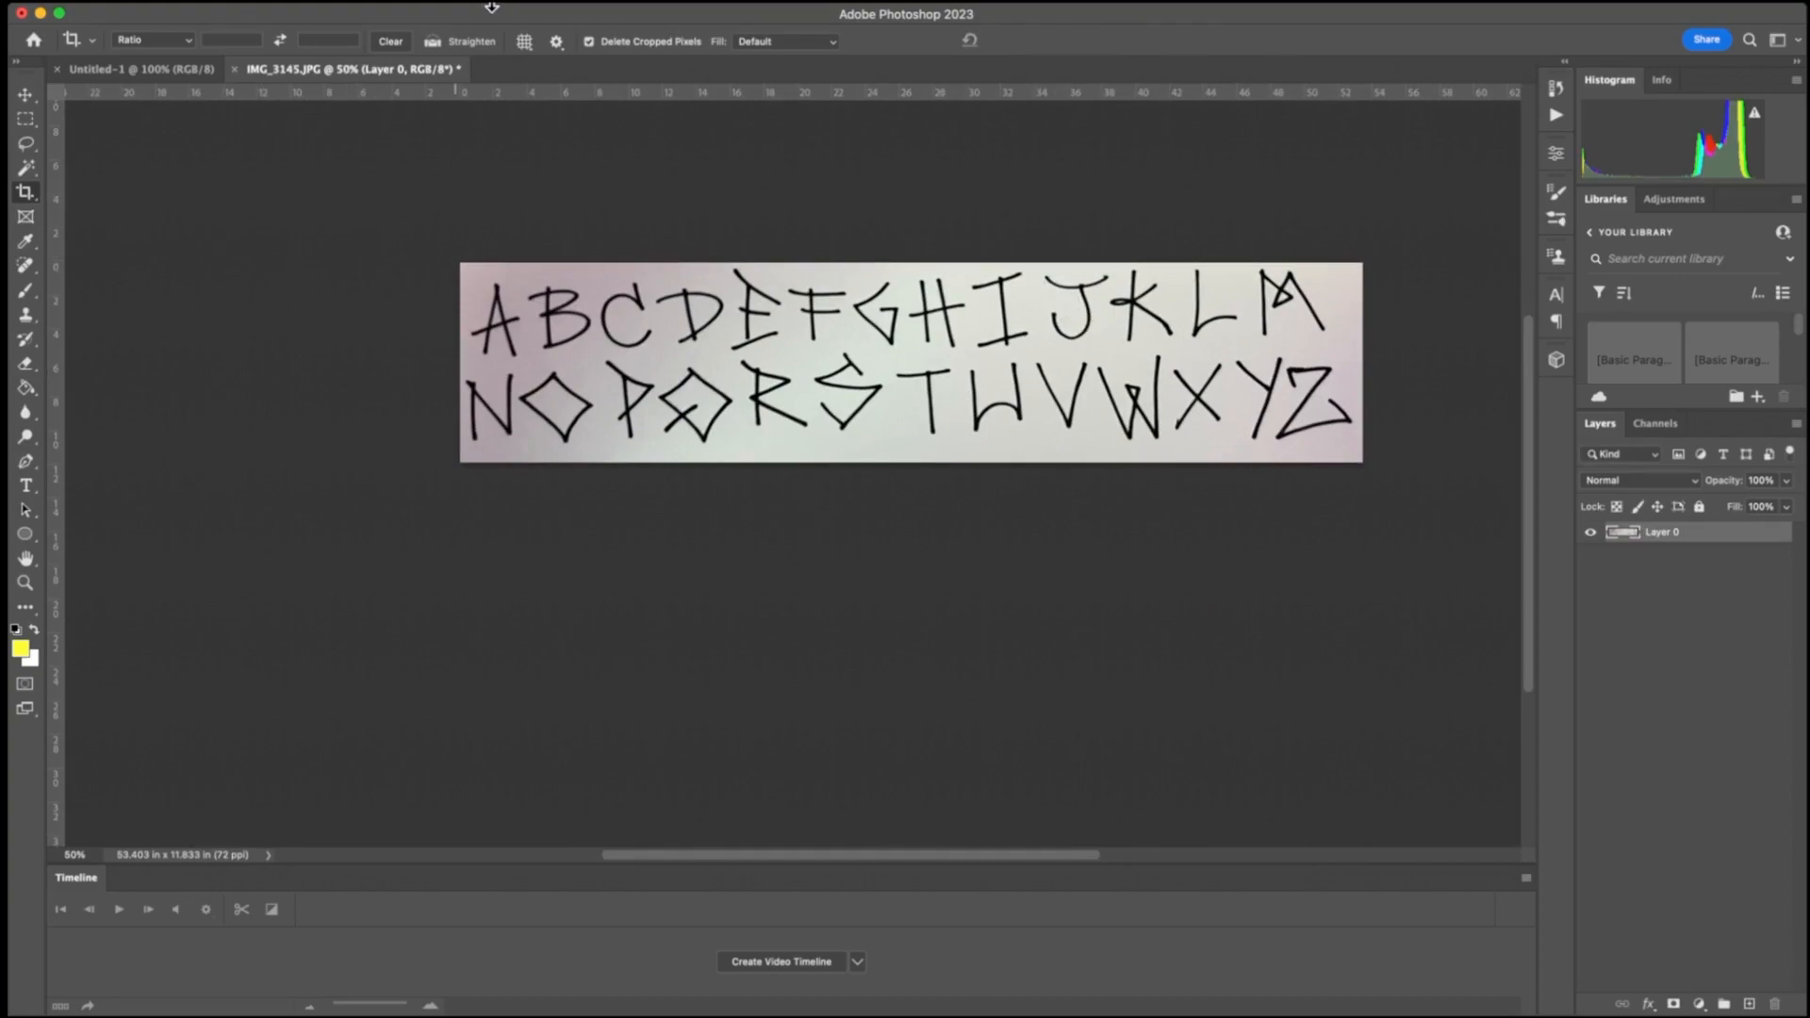
mouse_move(522, 15)
click(283, 14)
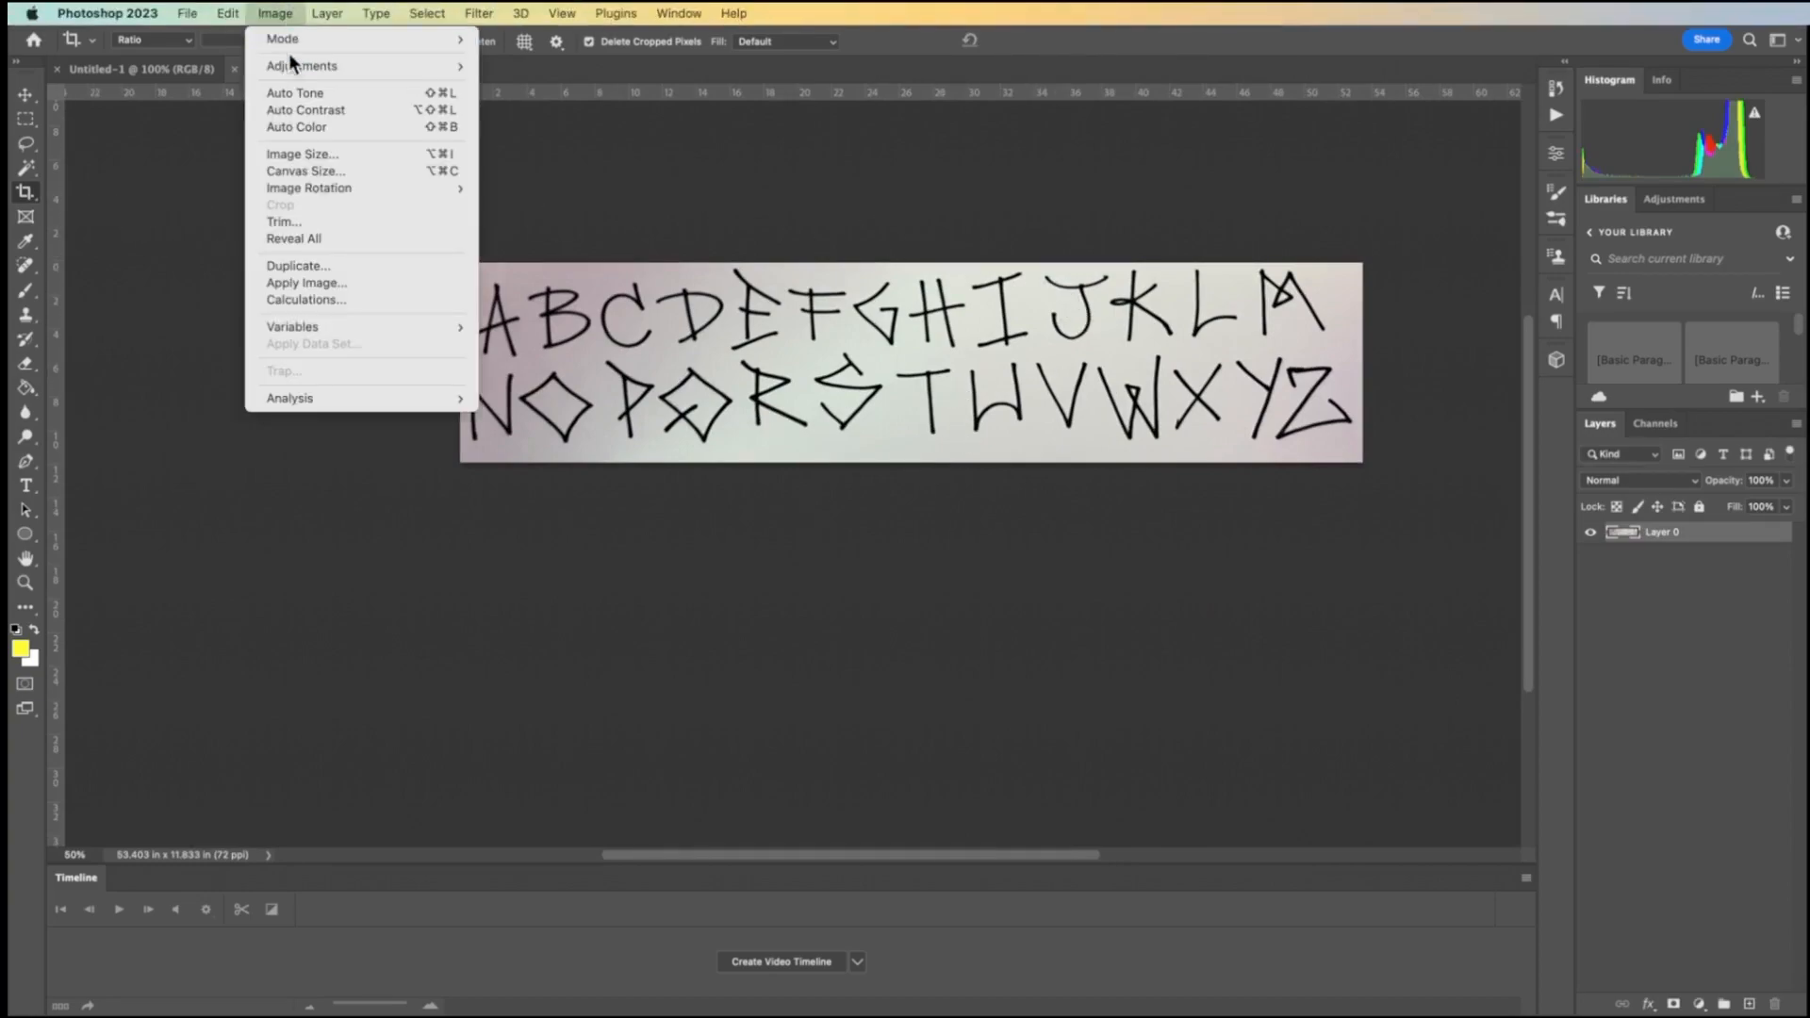
mouse_move(292, 67)
mouse_move(274, 38)
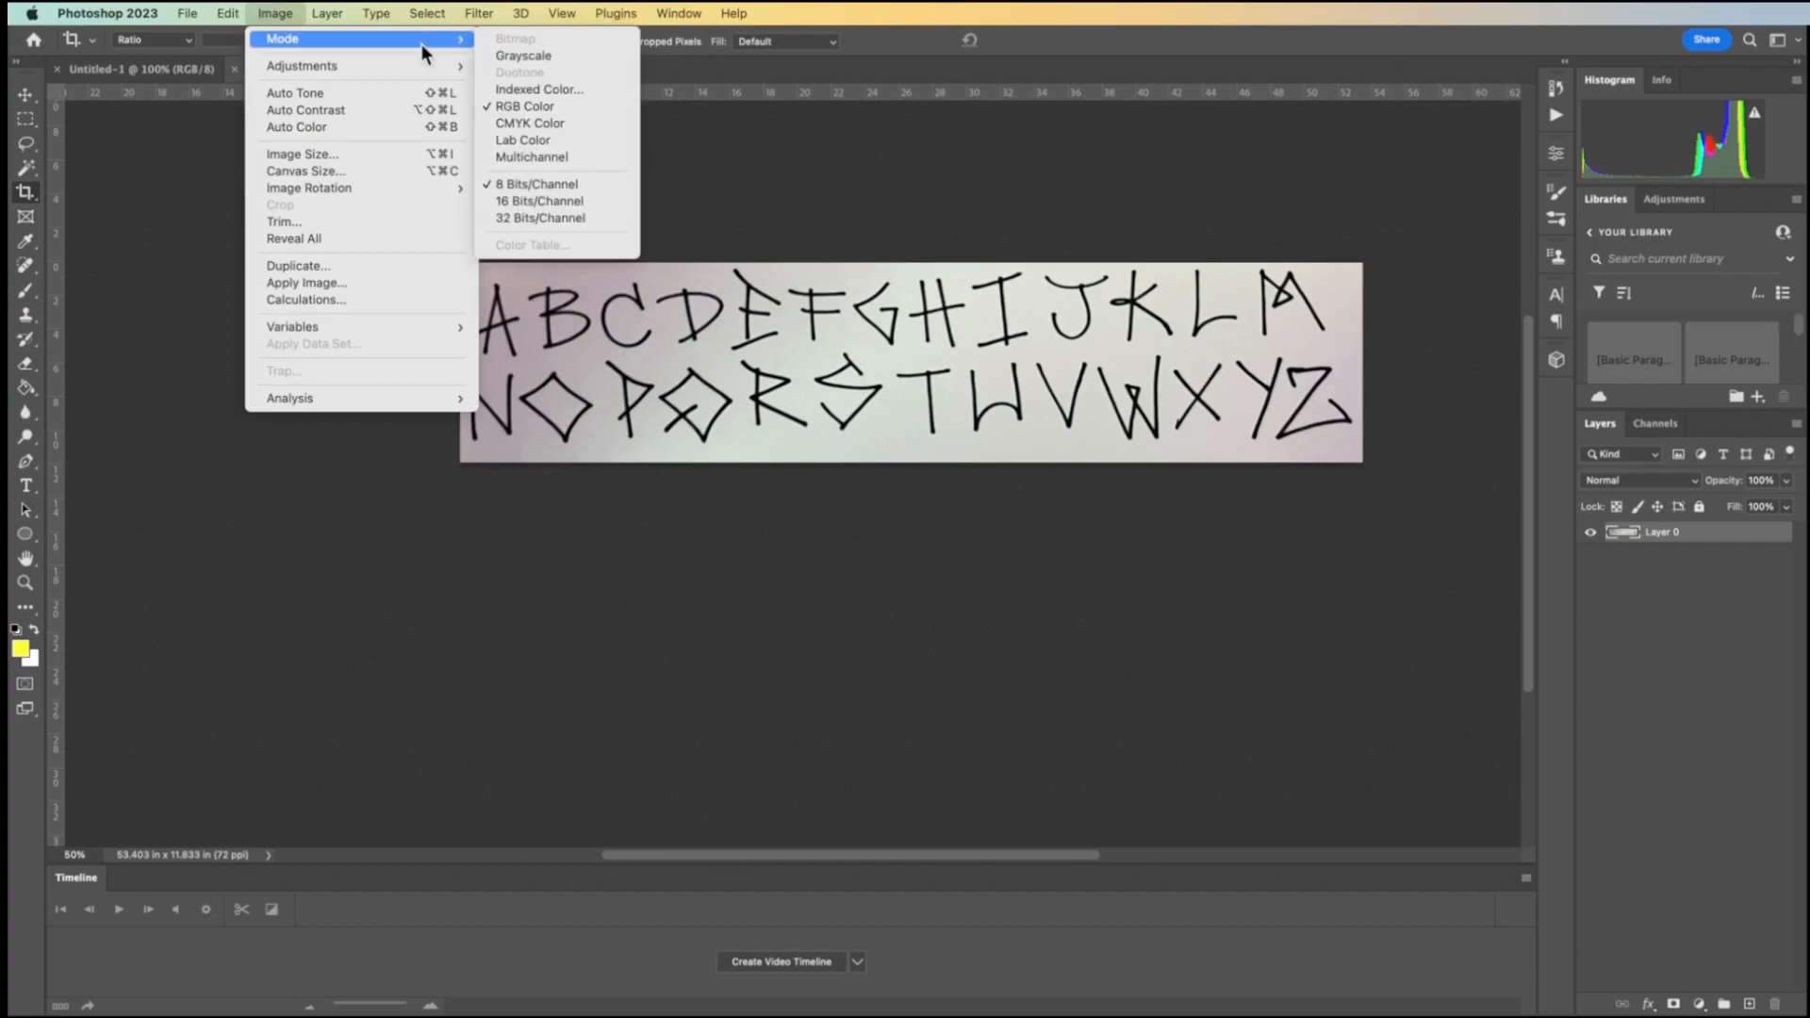
click(530, 56)
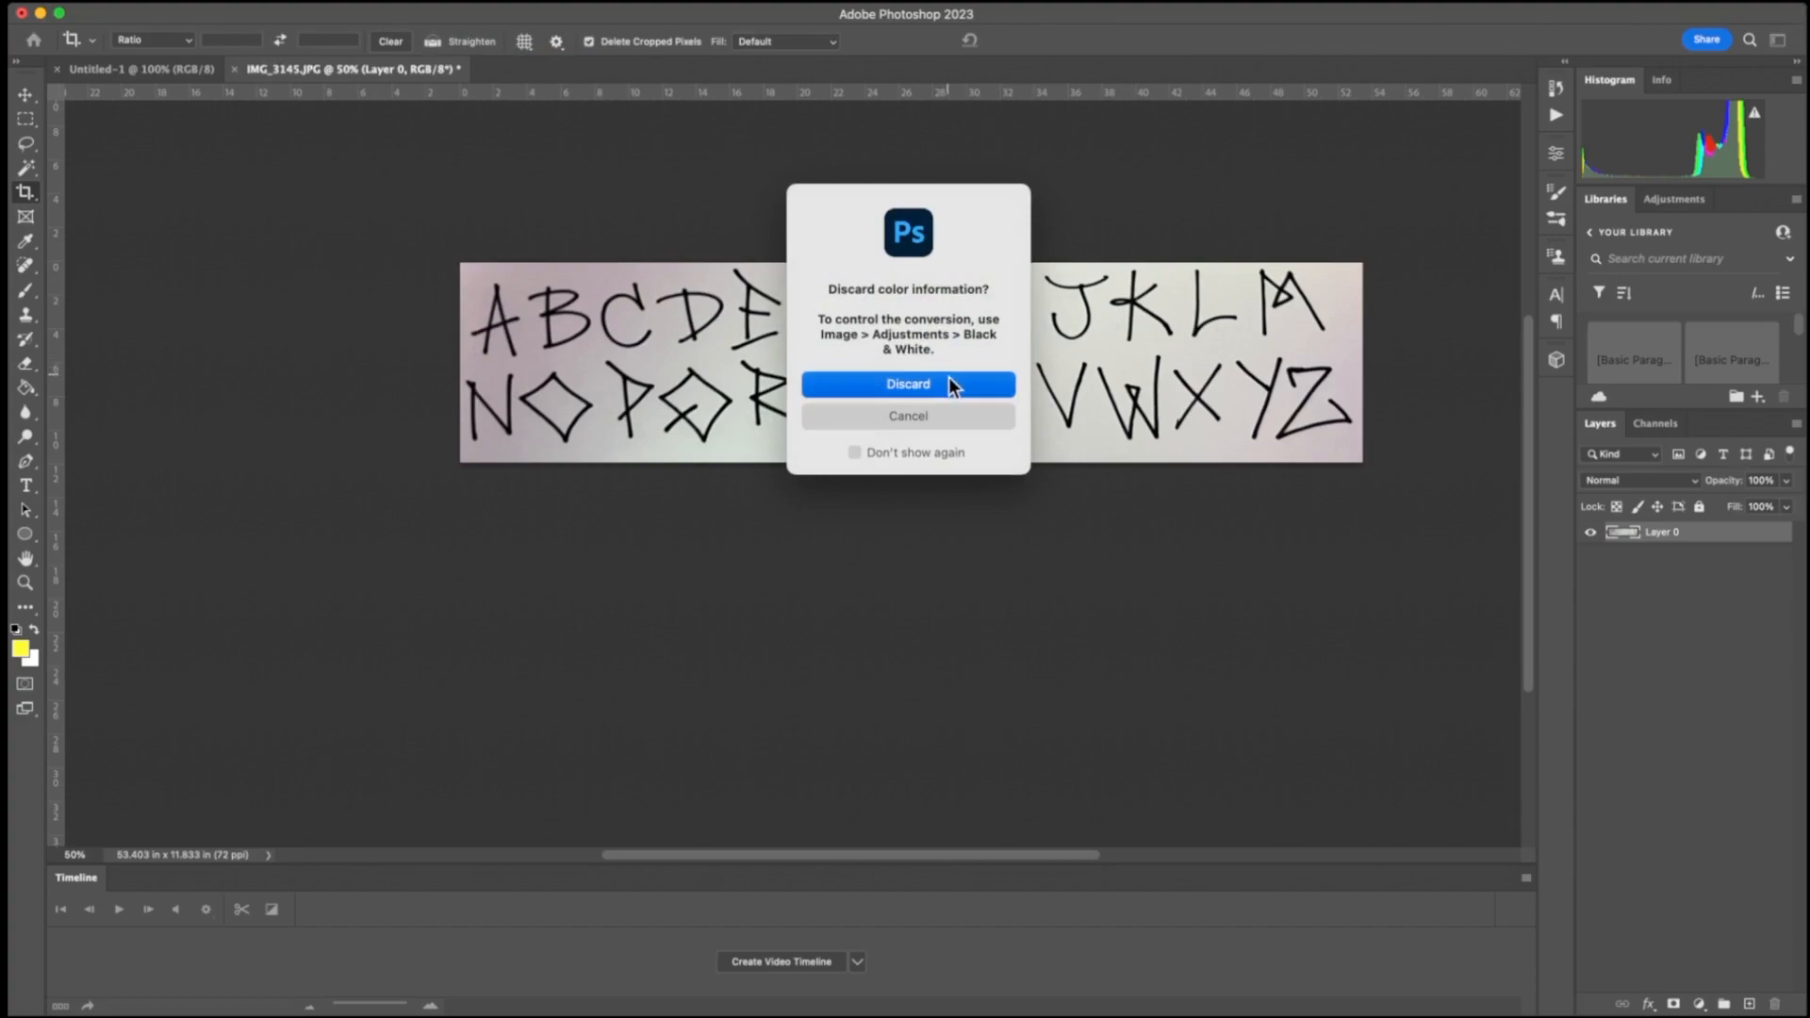
click(949, 378)
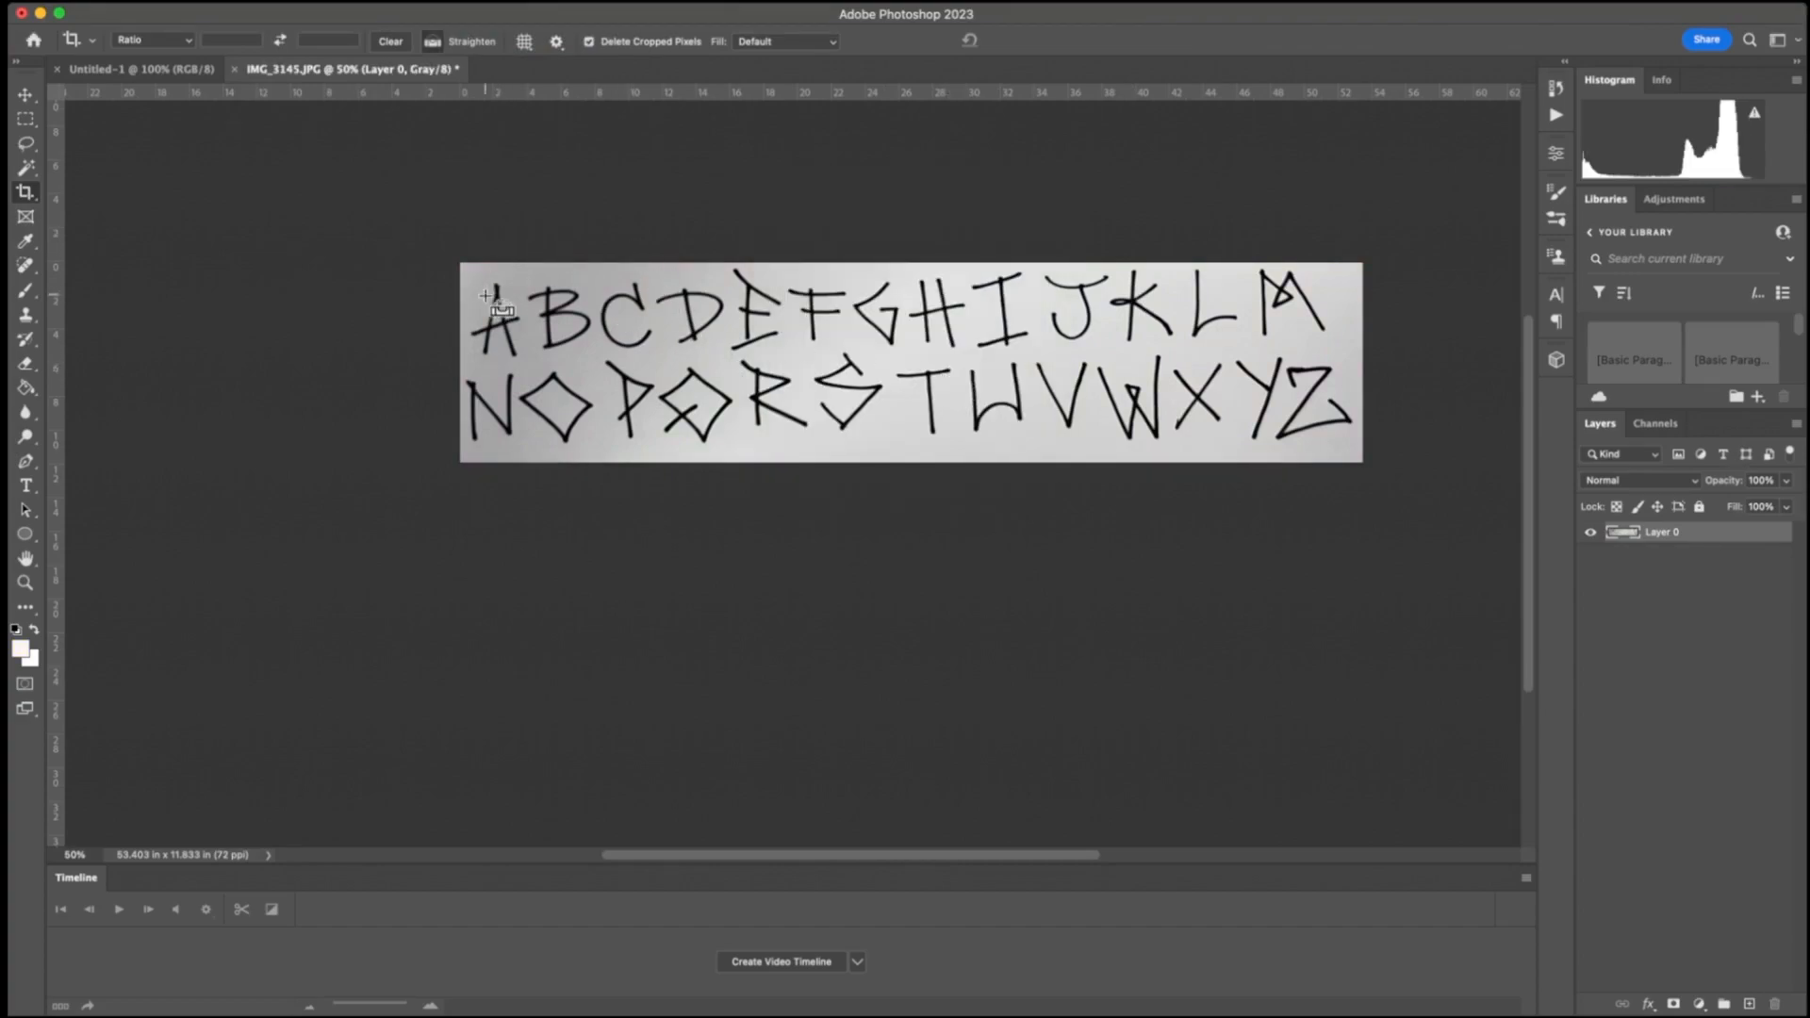
Apply a Curves adjustment that turns the gray paper nearly white and deepens the black letters
key(super)
key(super+m)
drag(242, 26, 257, 190)
drag(255, 367, 299, 376)
drag(404, 185, 362, 128)
mouse_move(149, 410)
mouse_down()
mouse_move(156, 369)
mouse_move(169, 425)
mouse_up()
drag(254, 319, 231, 285)
click(540, 167)
key(c)
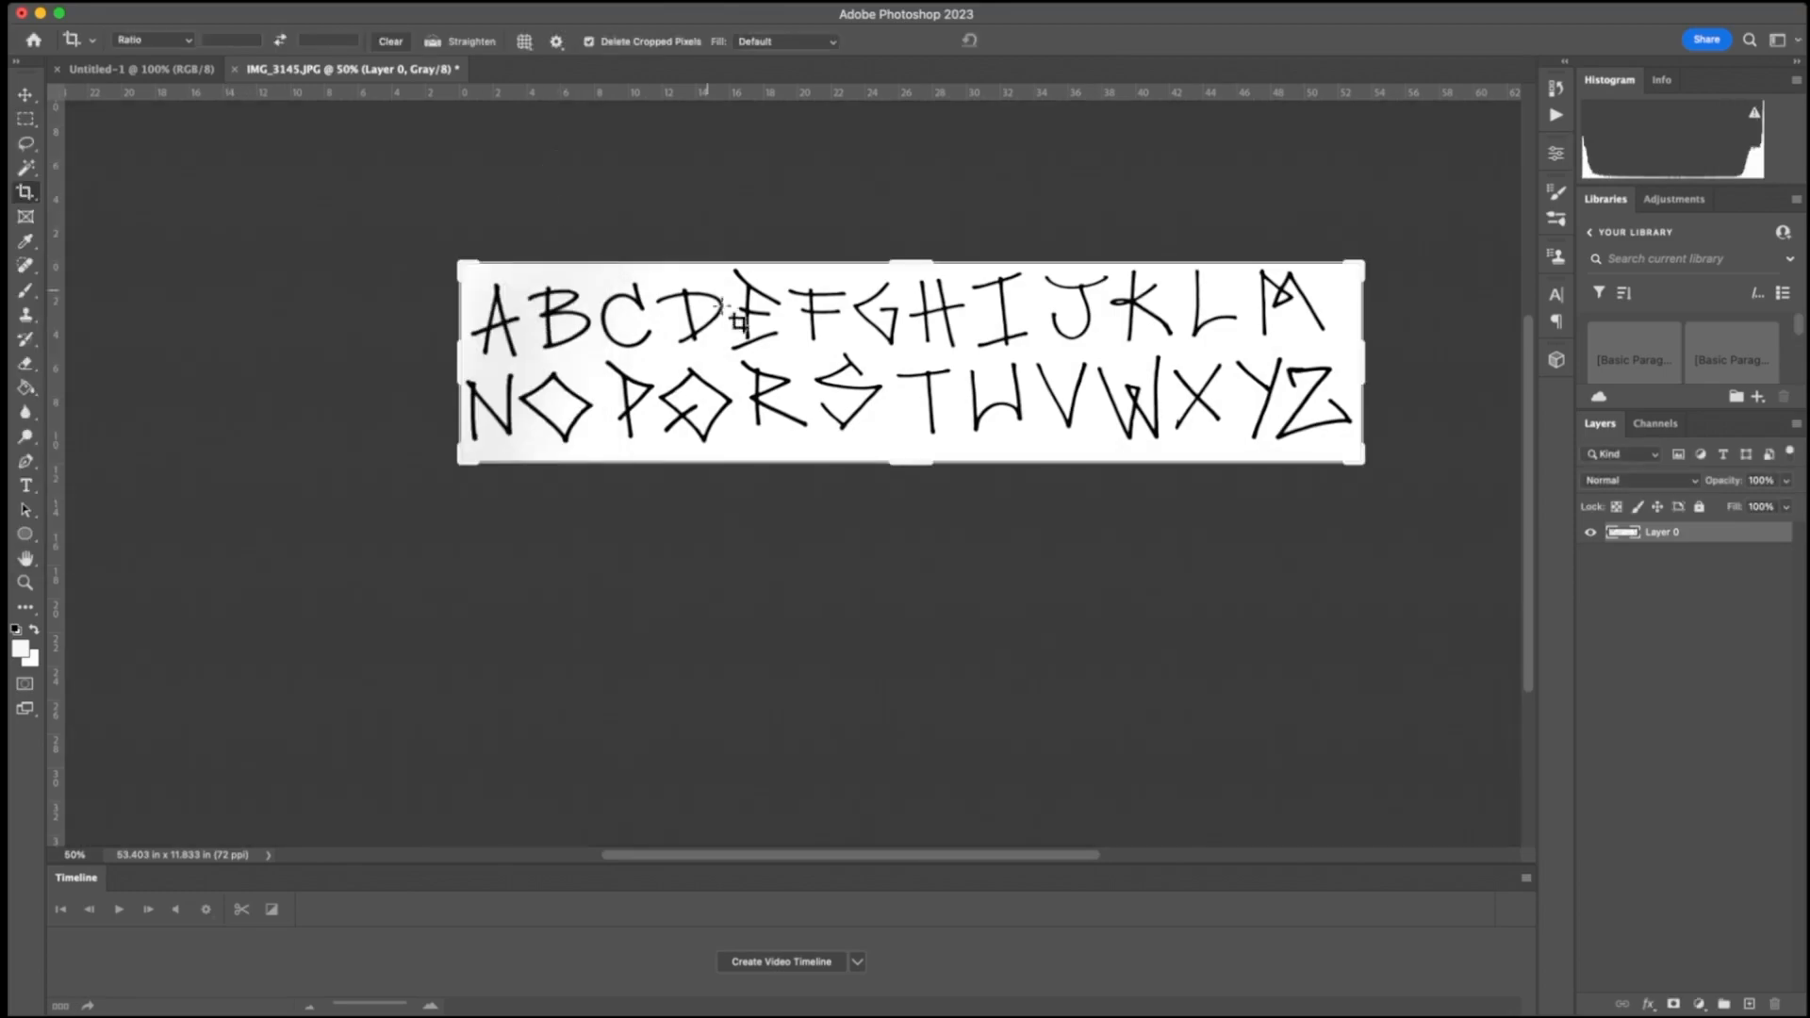
click(26, 95)
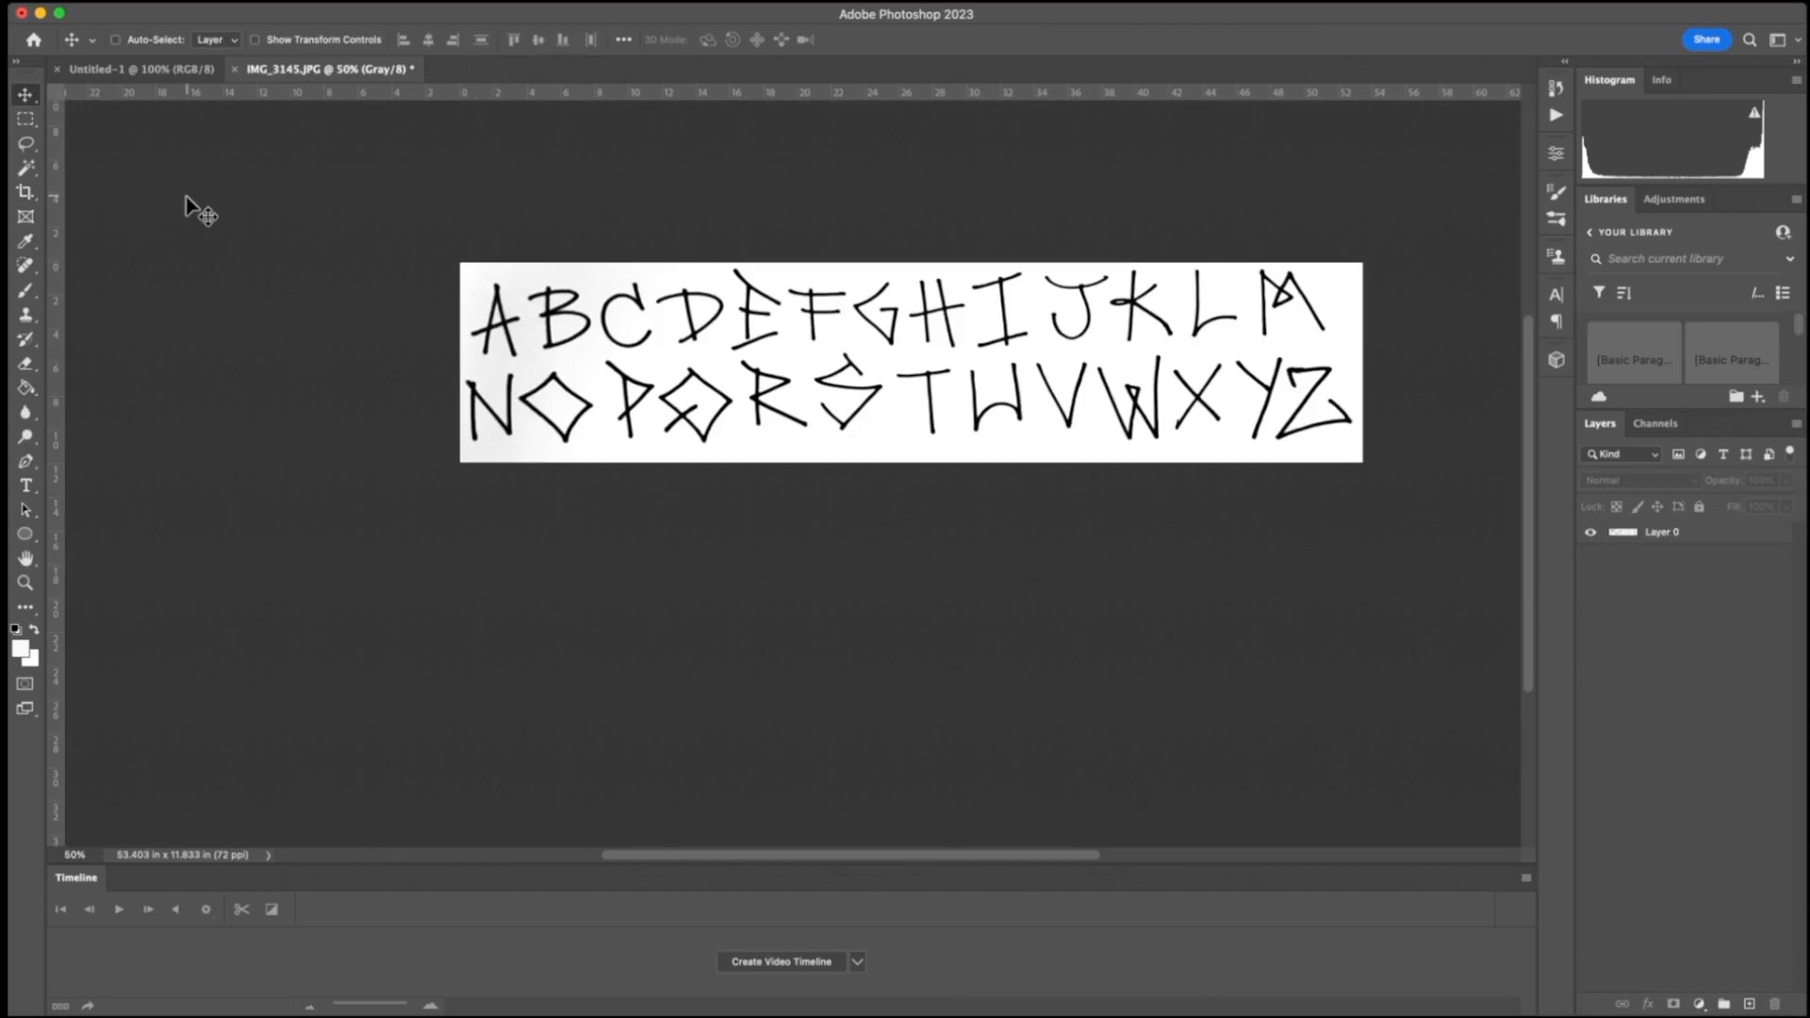
key(super+shift+s)
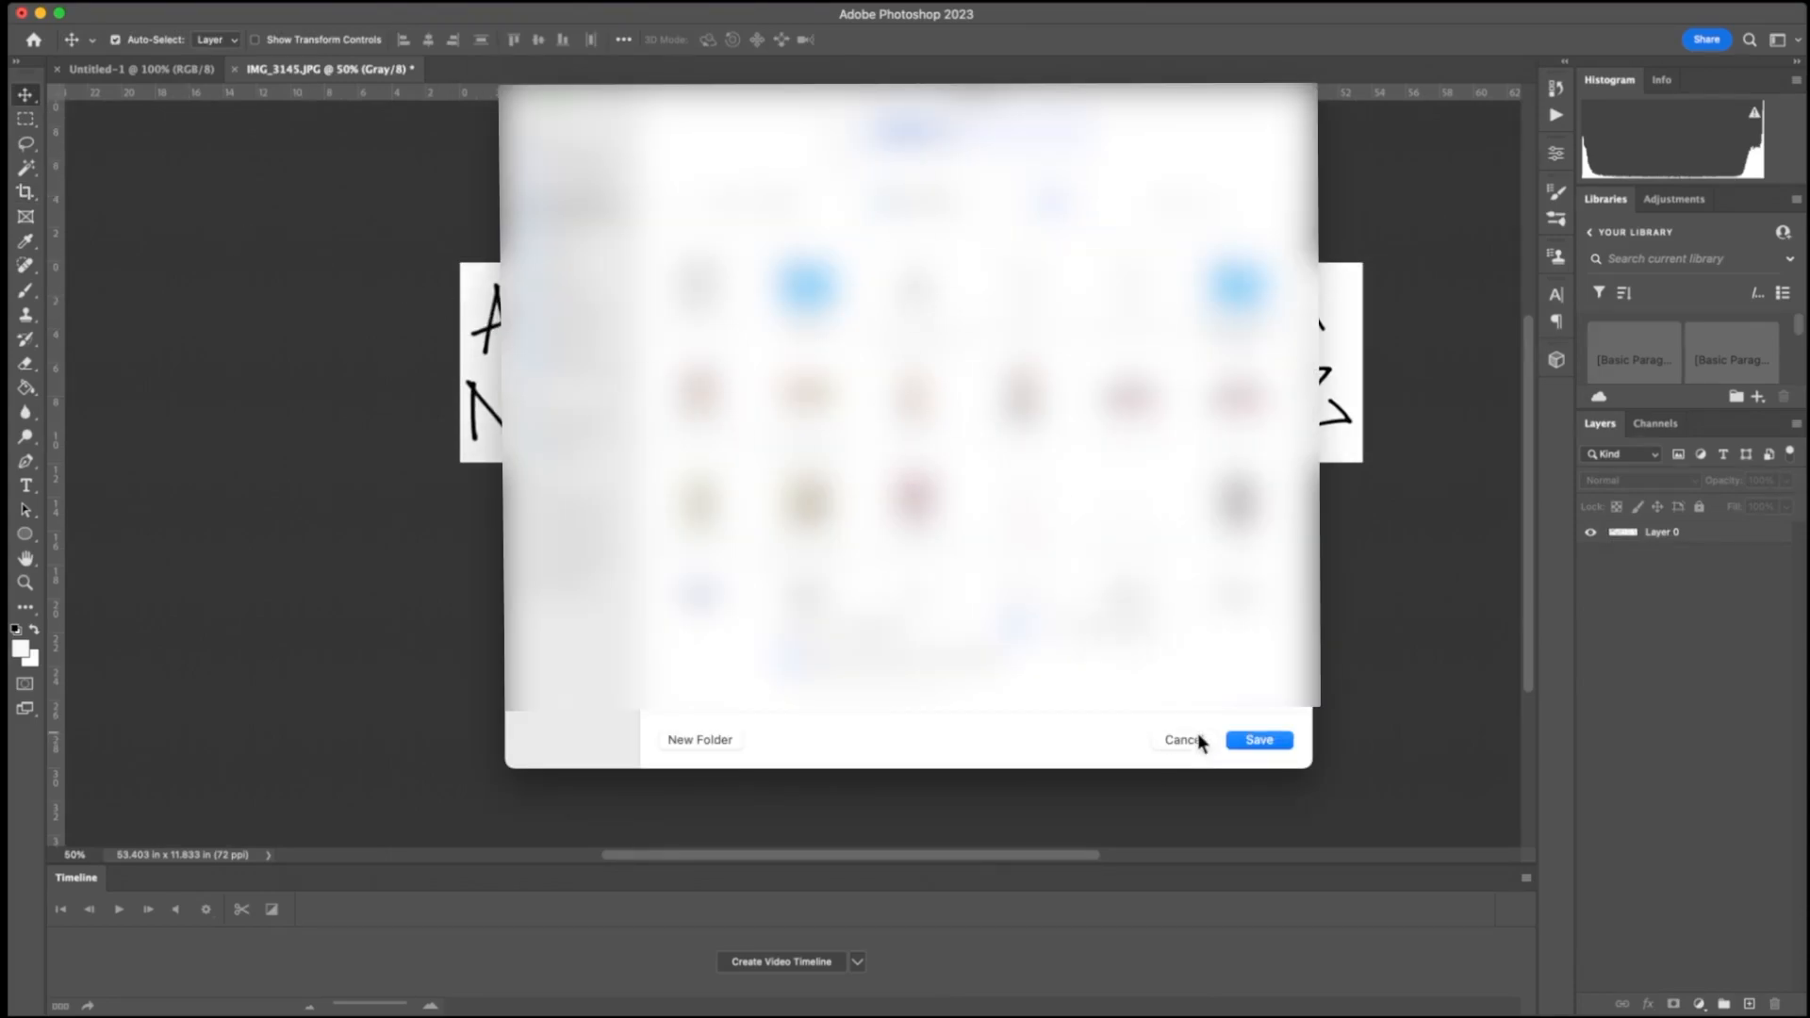
click(1169, 739)
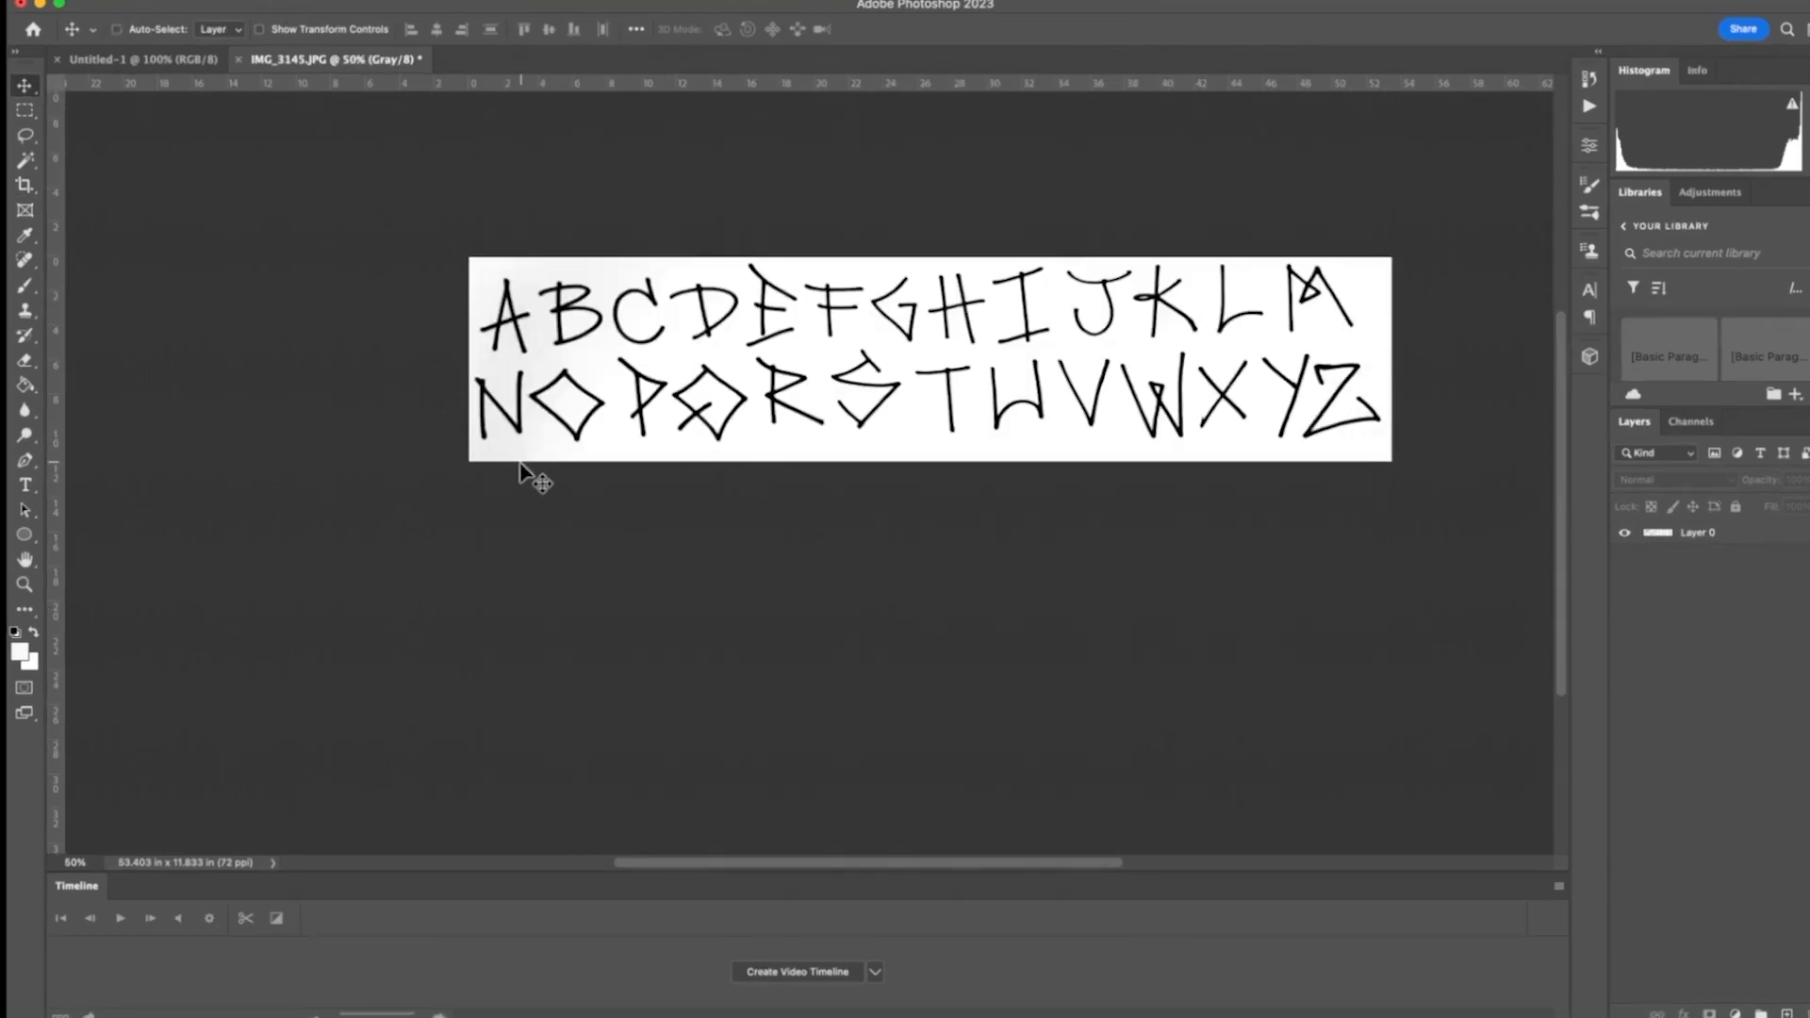
Set up a Save for Web export of the alphabet image as PNG-8 with 2 colors
key(super+alt+shift+s)
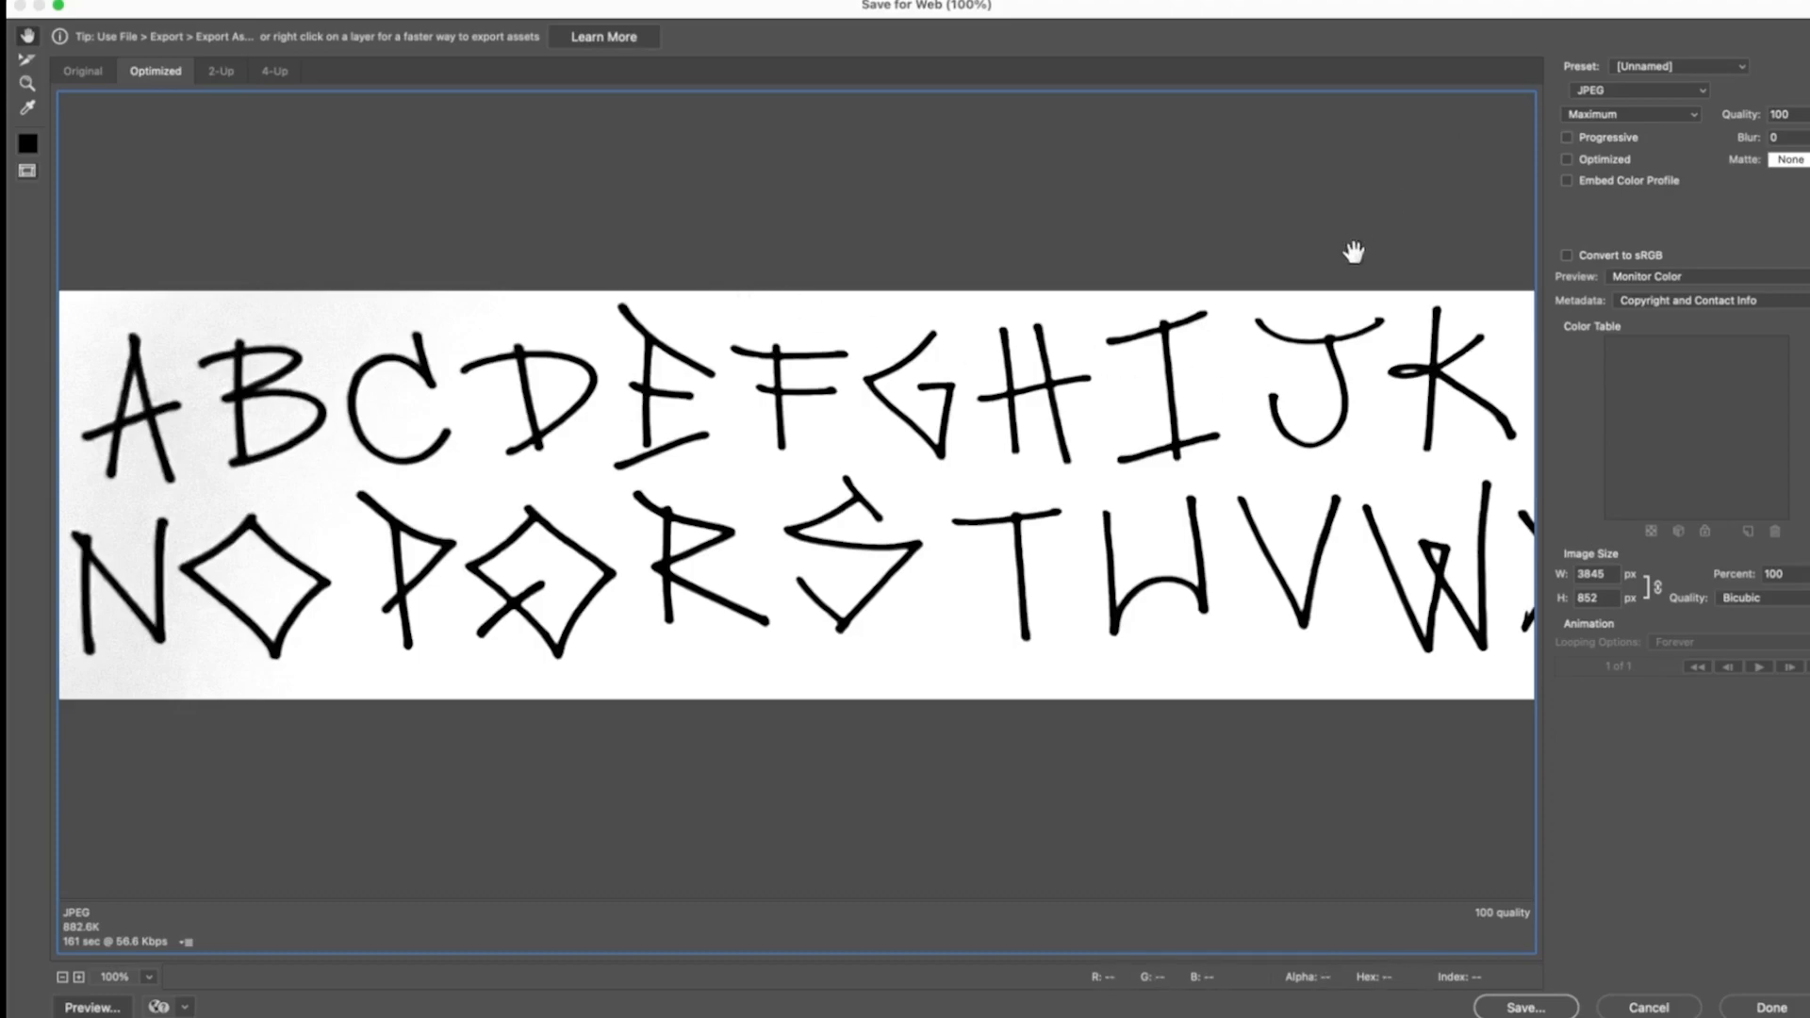
key(super+minus)
key(super+minus)
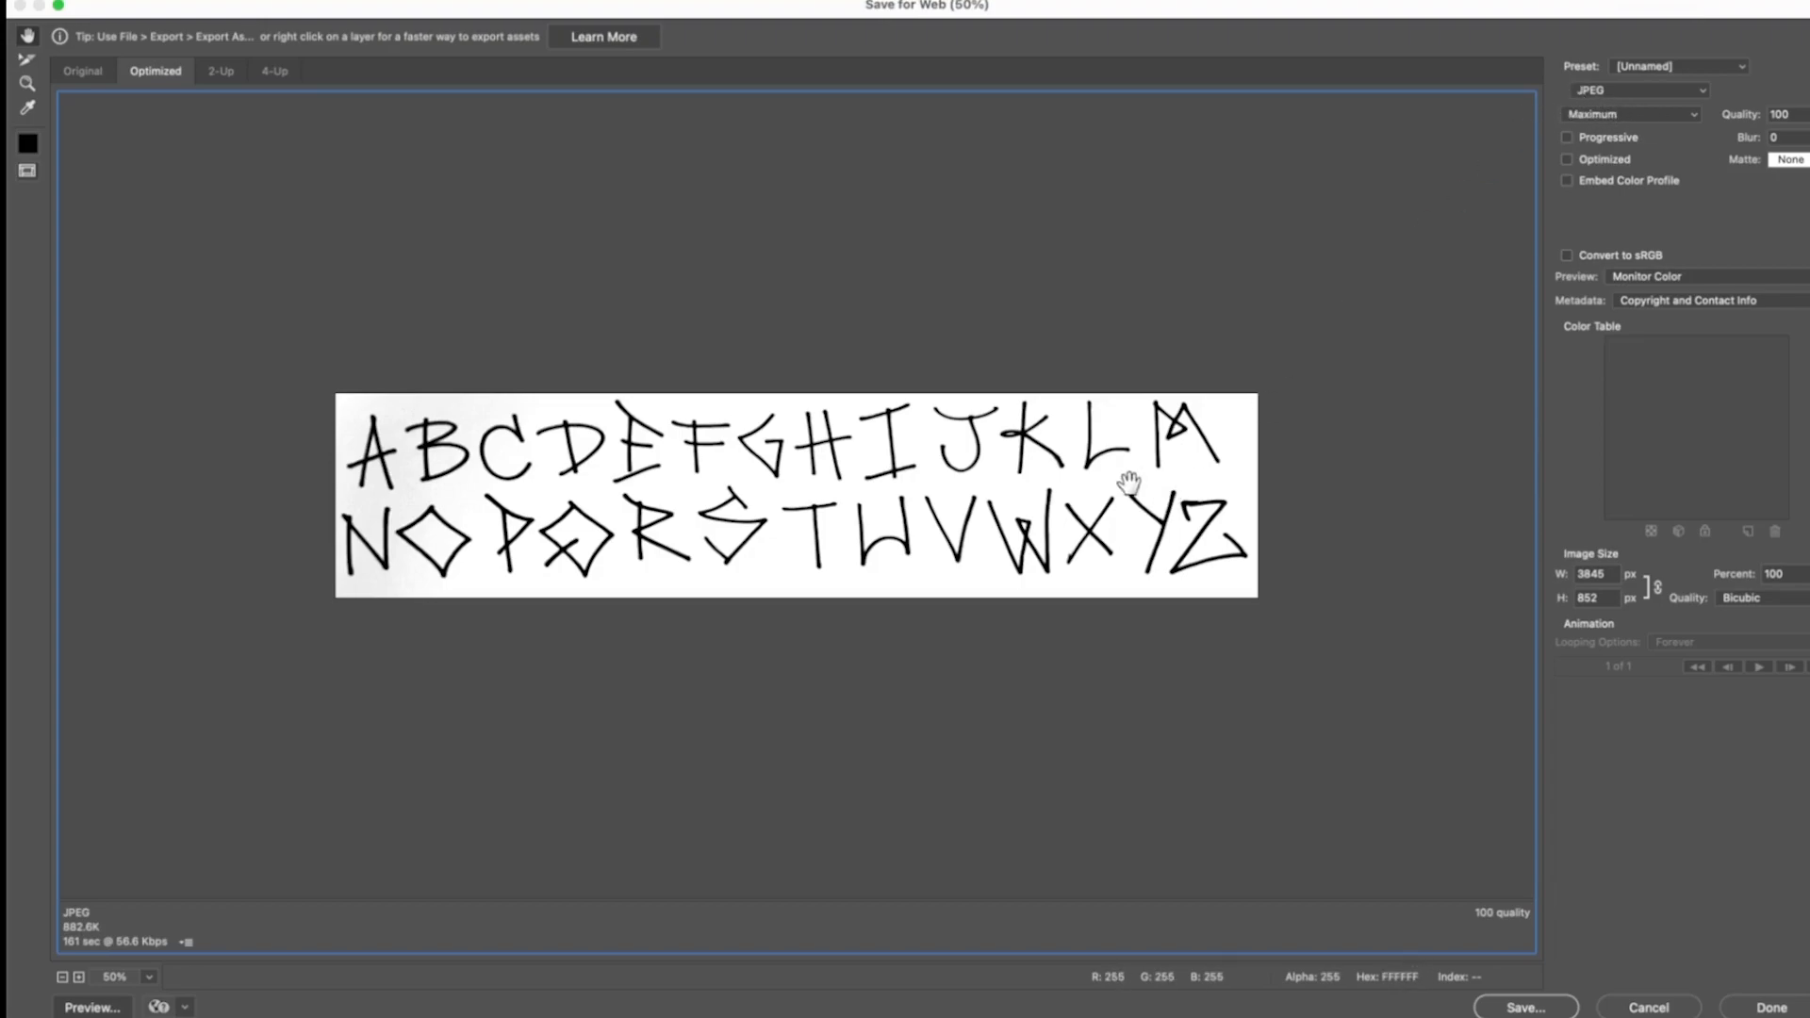
click(1704, 87)
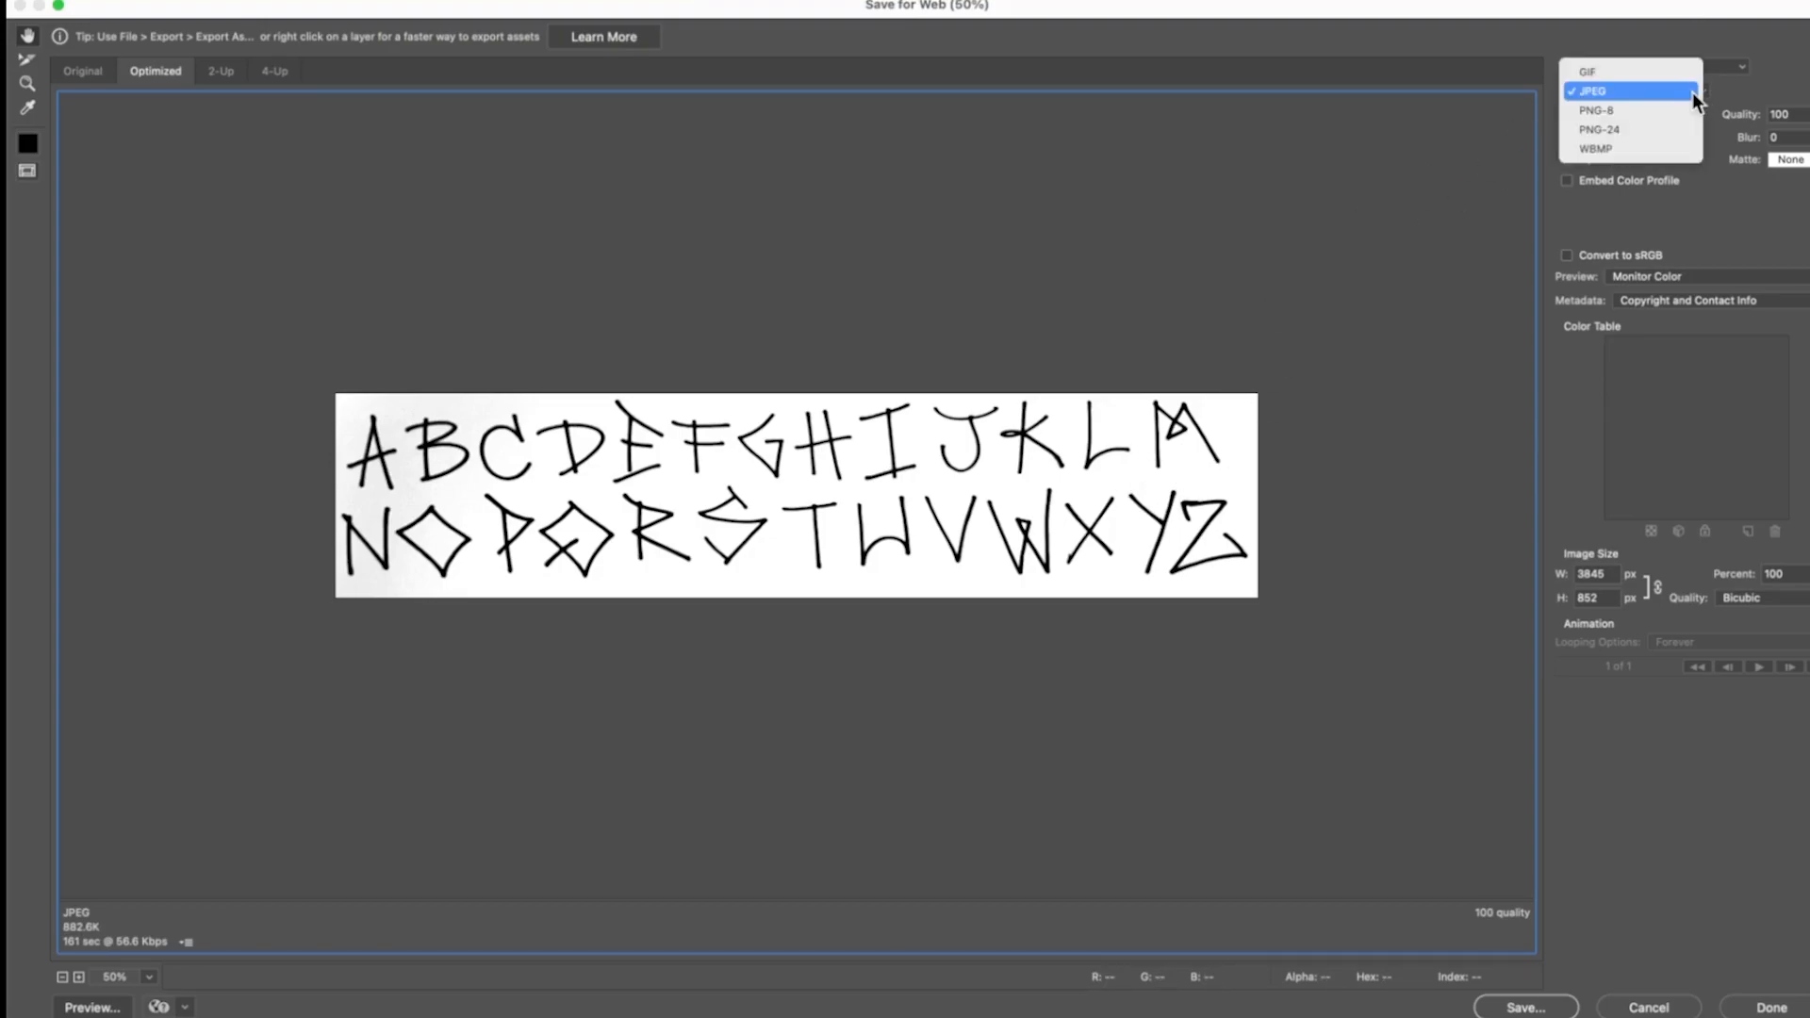
click(1670, 109)
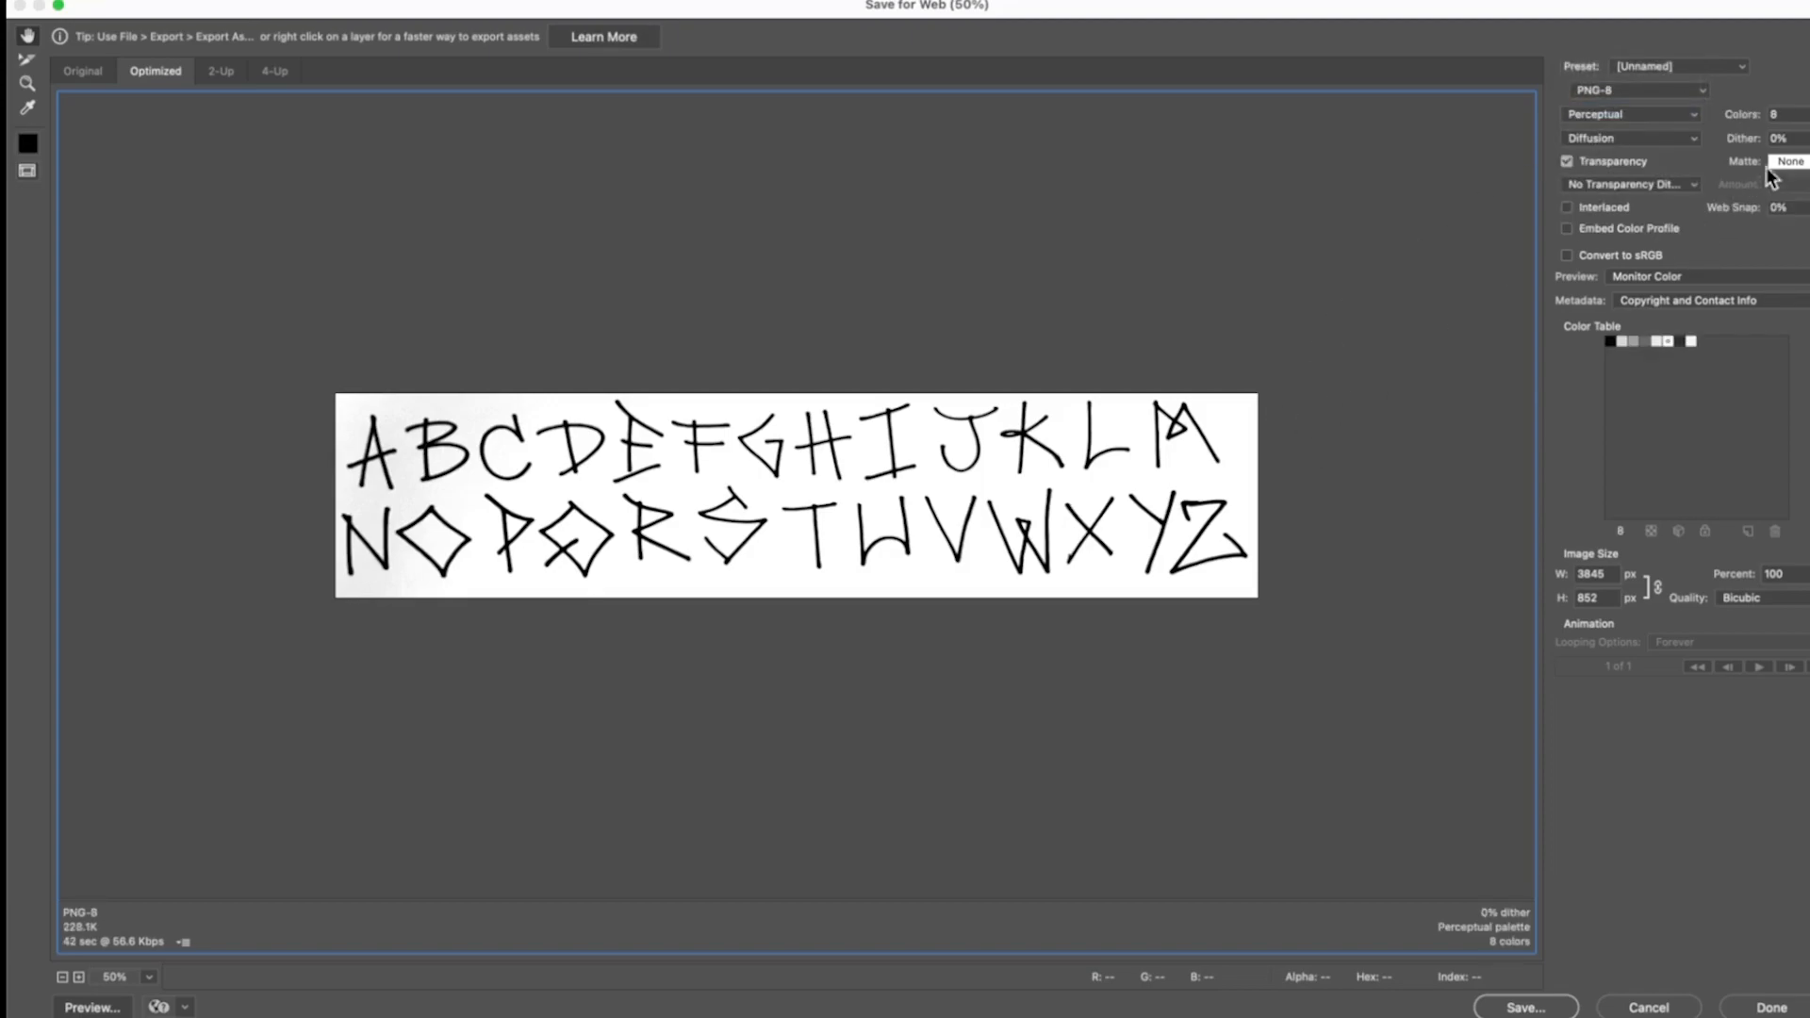
click(1802, 114)
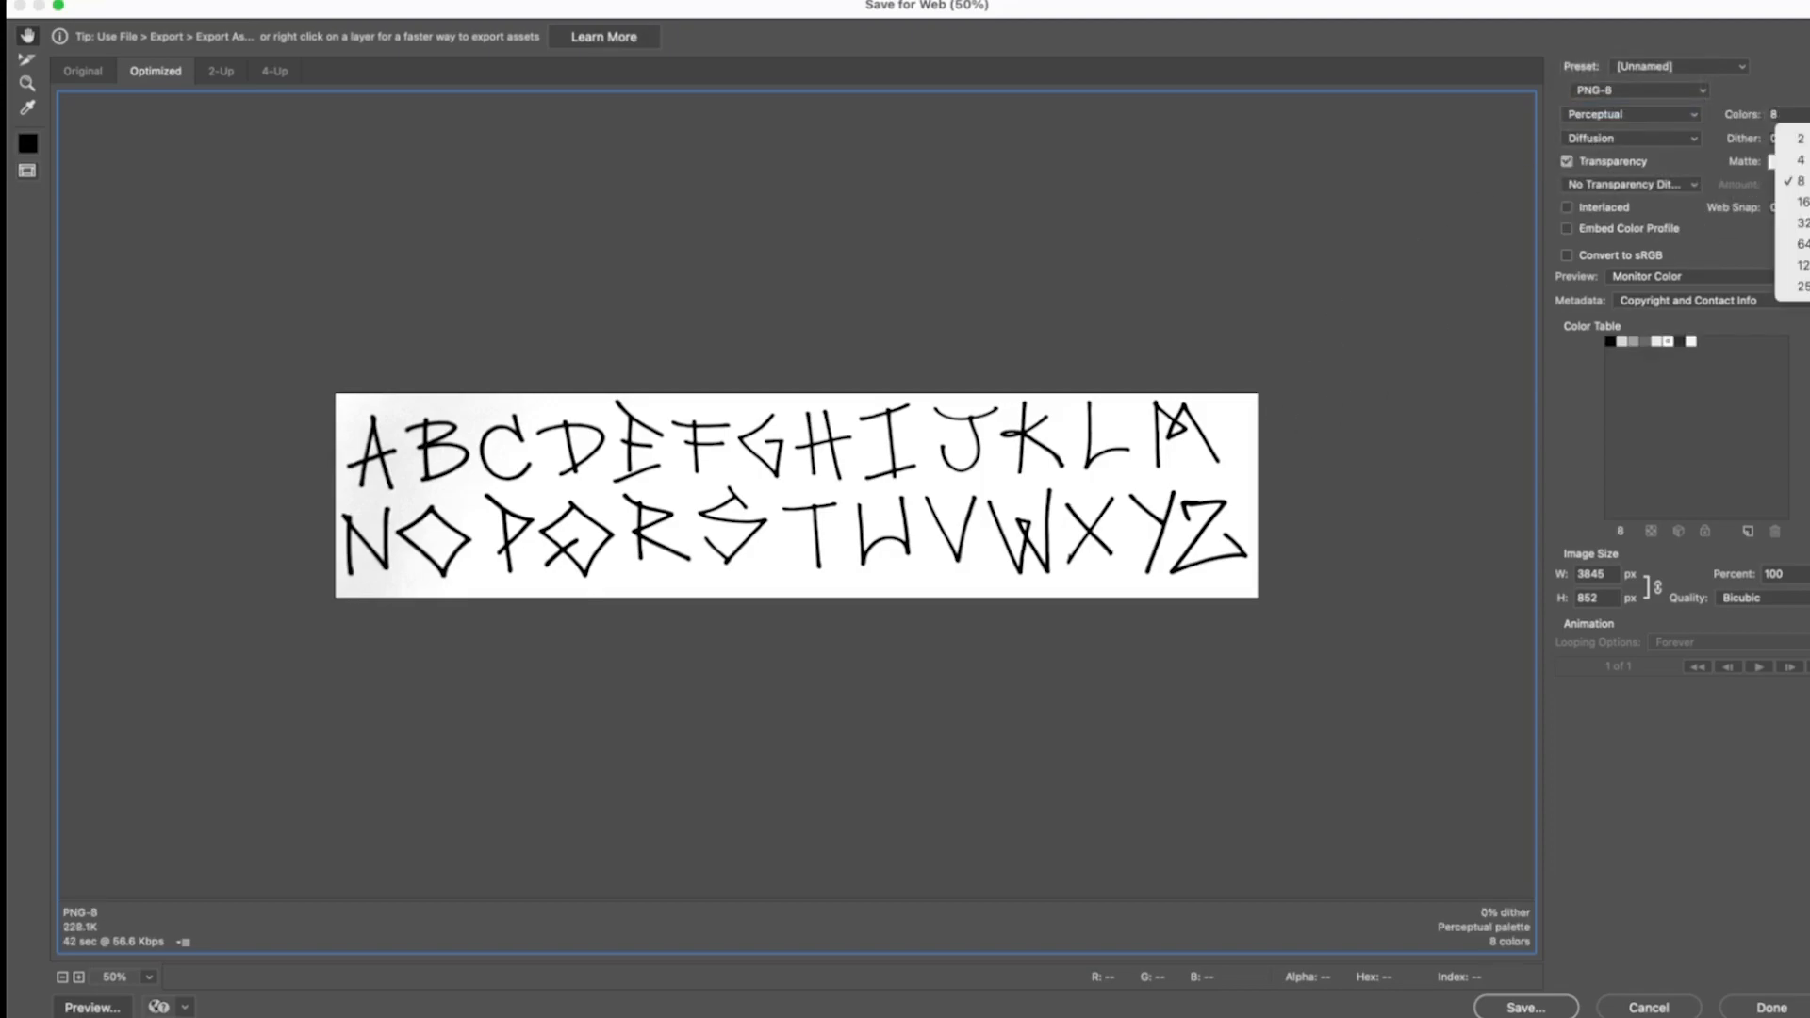
click(1799, 134)
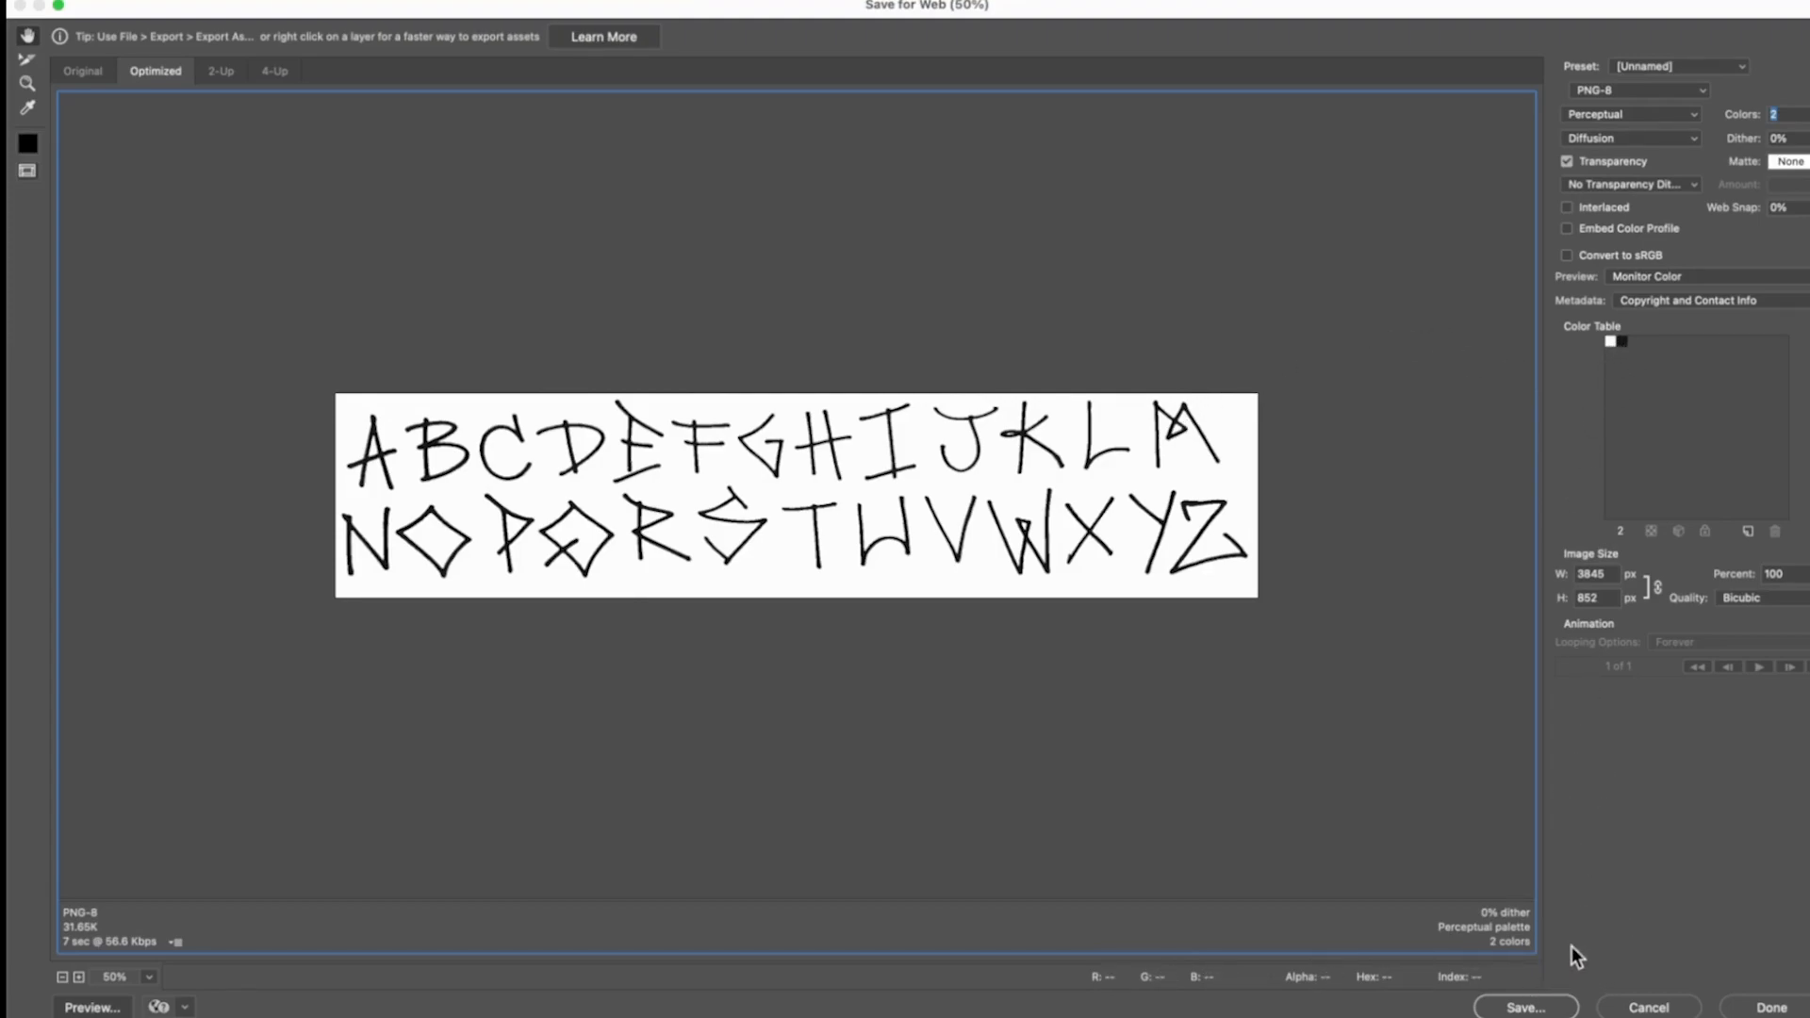
Save the optimized image to the Desktop as mysuperfont.png
click(1526, 1007)
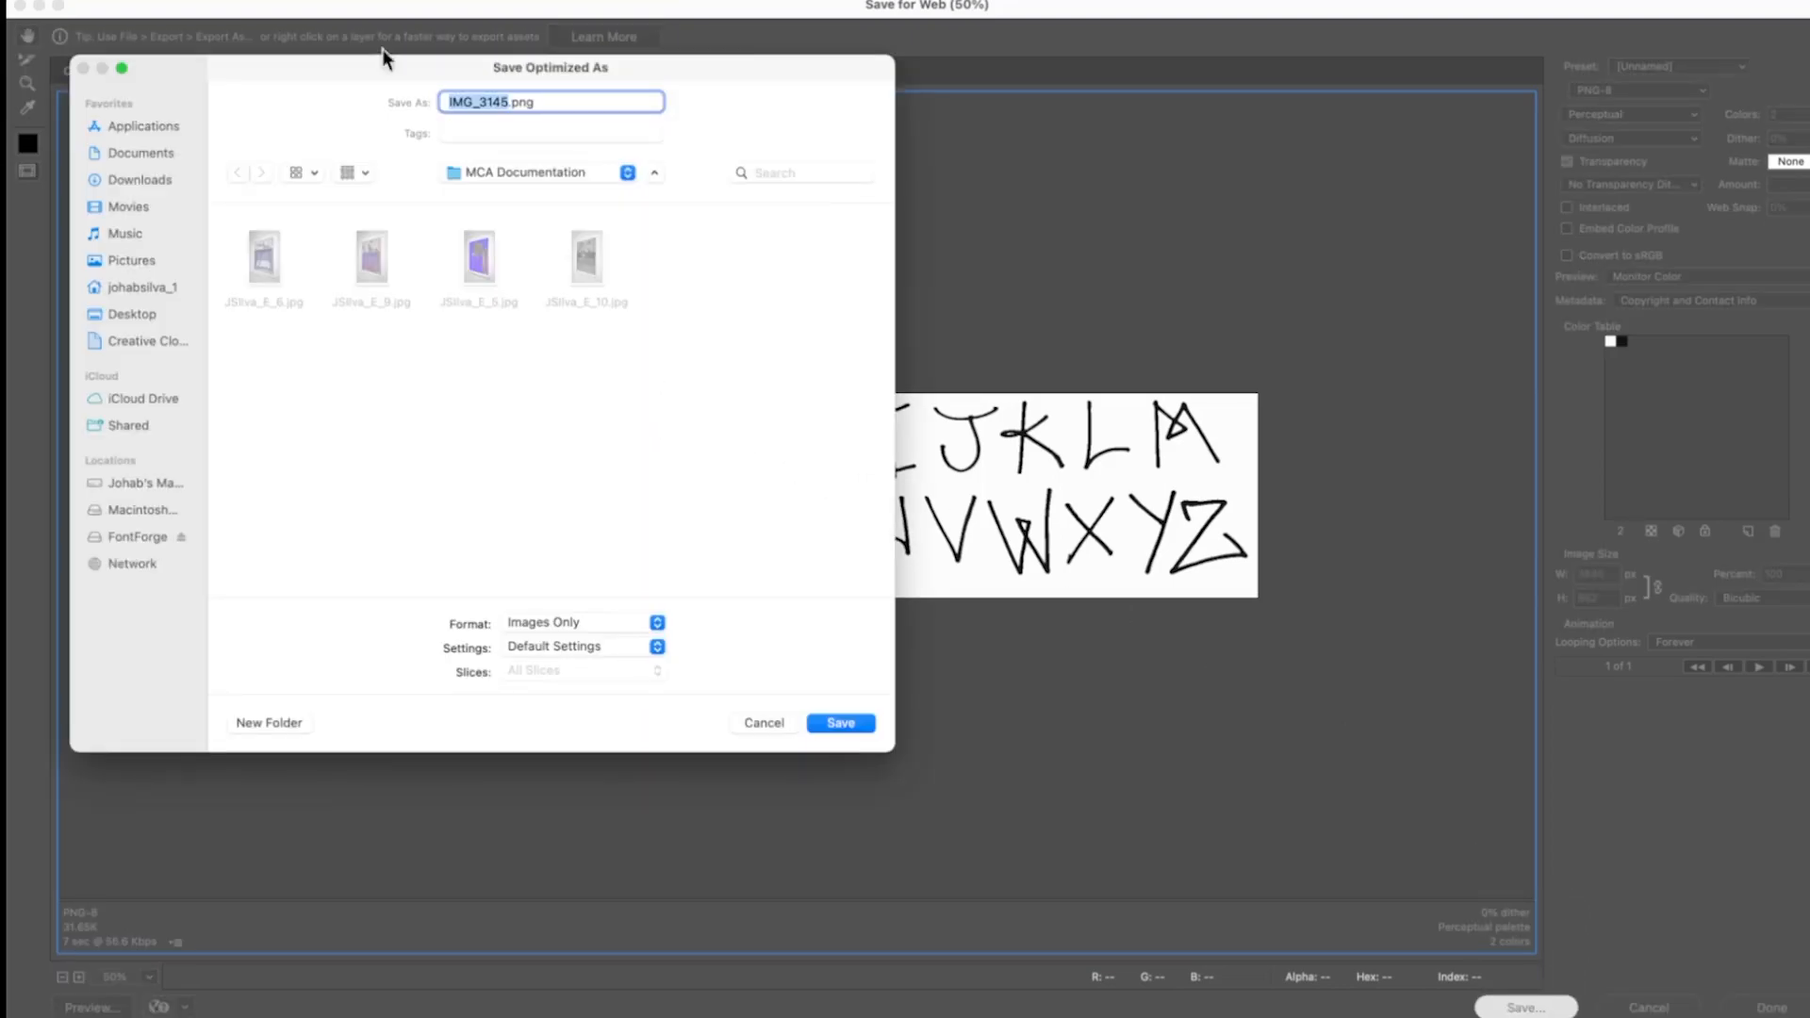
text(mysuperfont)
click(147, 315)
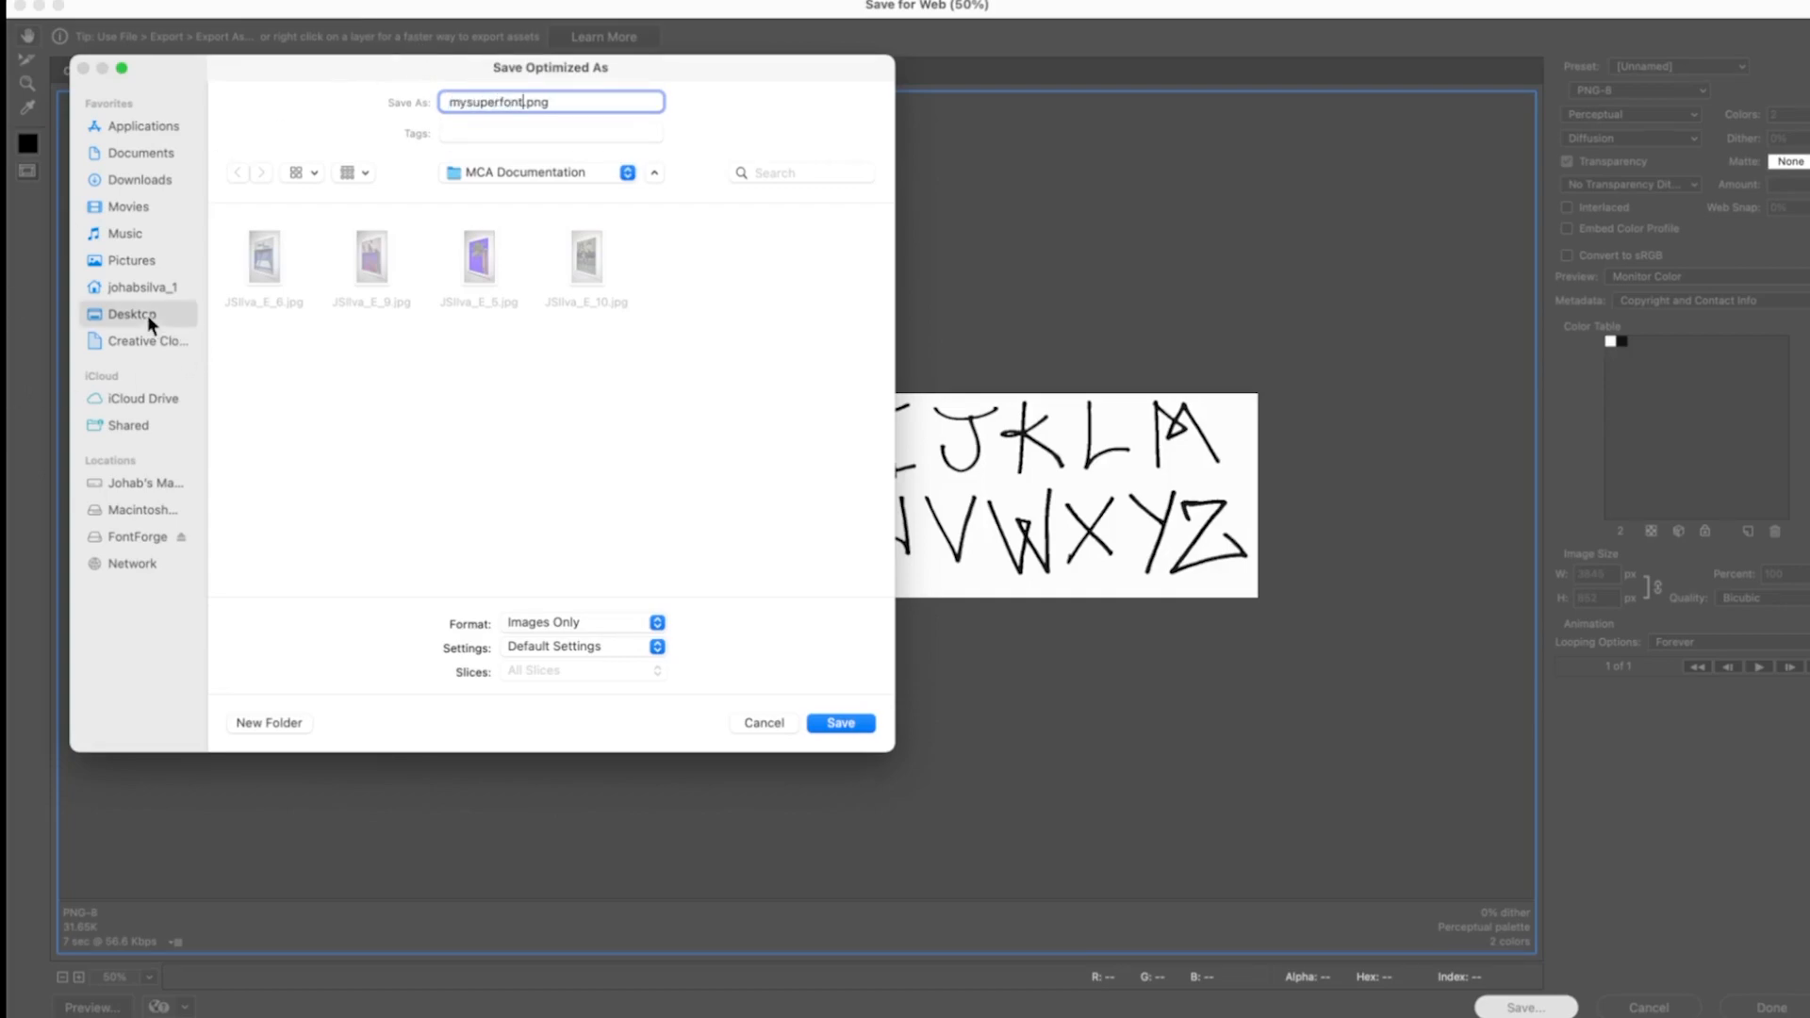
click(841, 723)
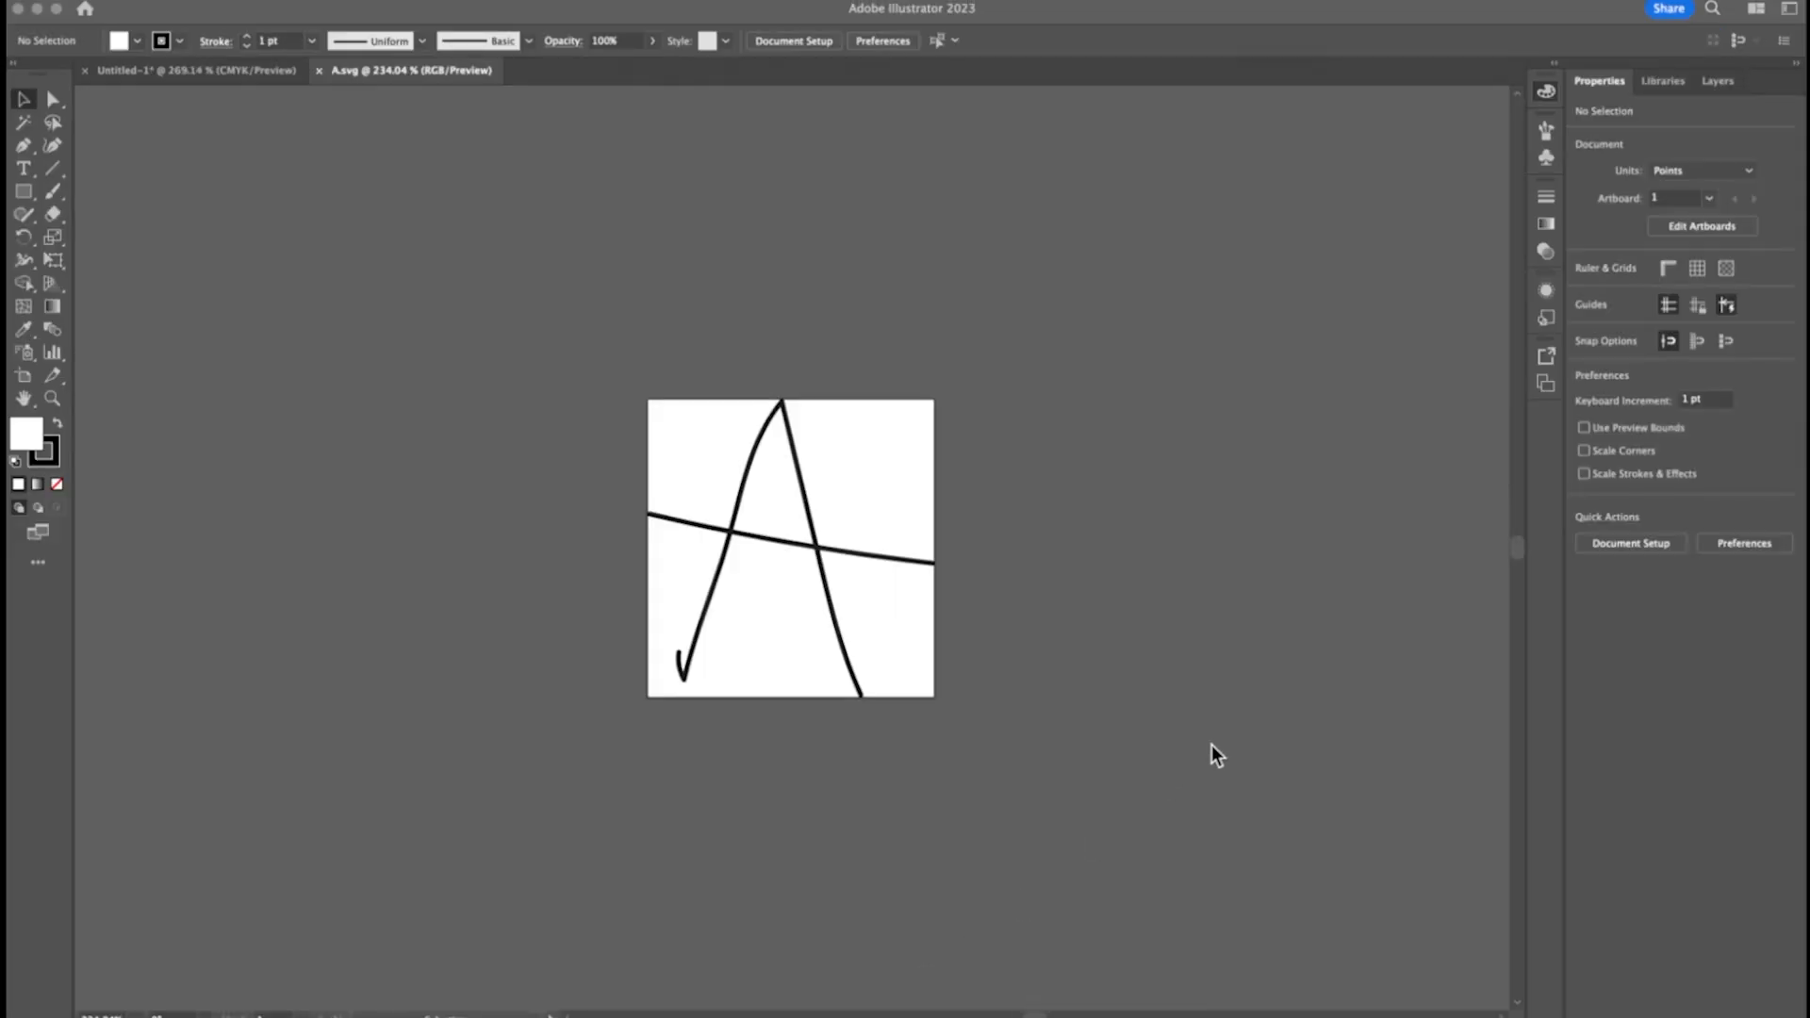
In Adobe Illustrator, delete all the artwork from the A.svg document to leave an empty artboard
click(657, 1004)
key(super+a)
key(Delete)
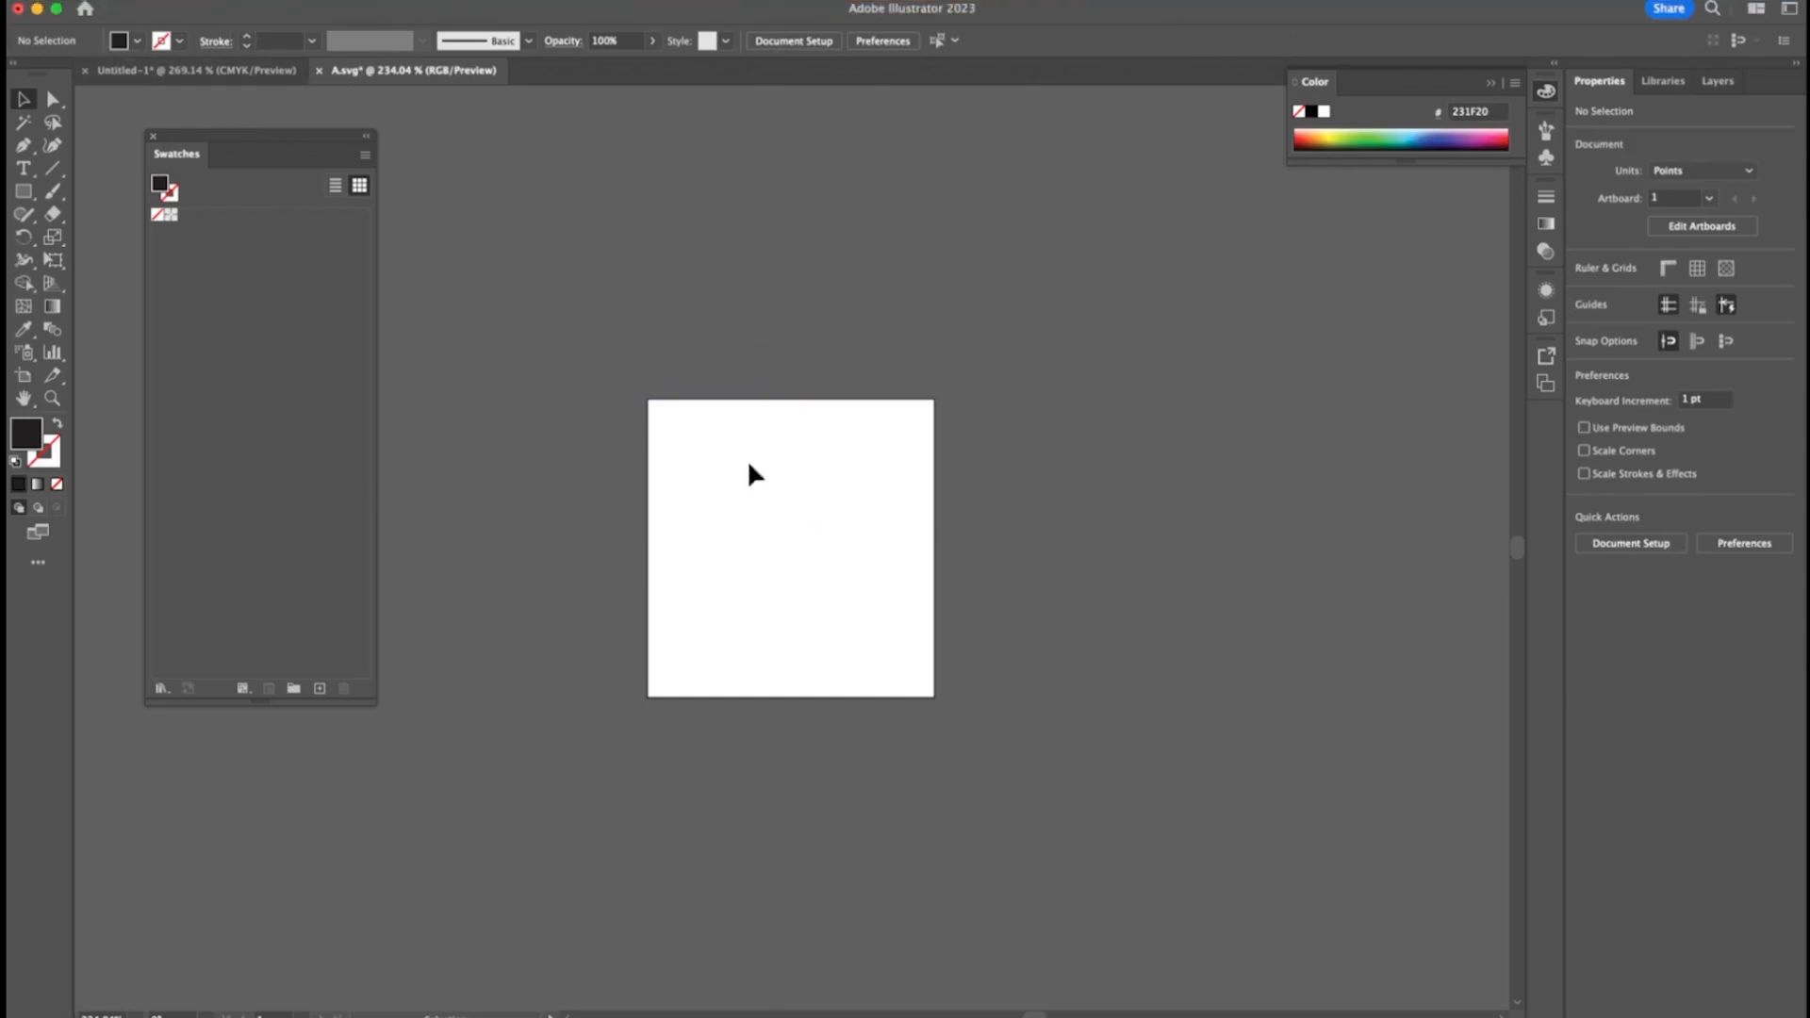
Rename Layer 1 of the emptied A.svg document to "uppercase"
click(1717, 81)
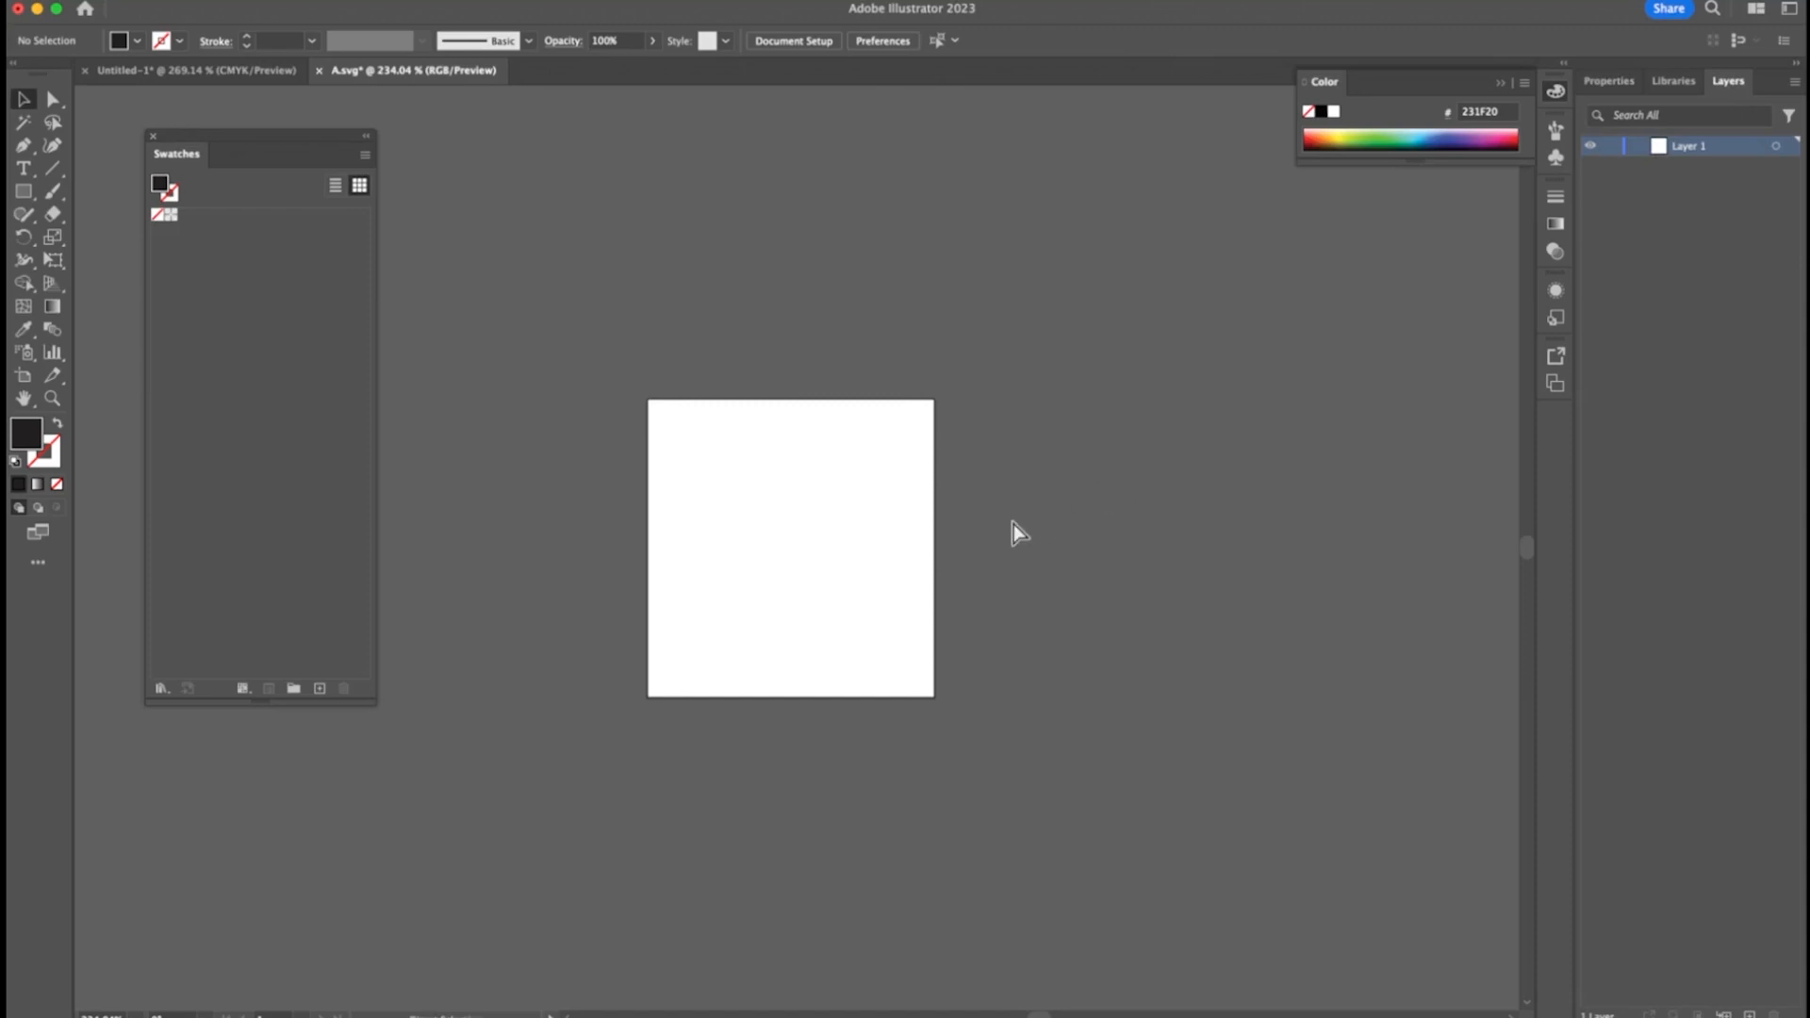
key(super+equal)
key(super+equal)
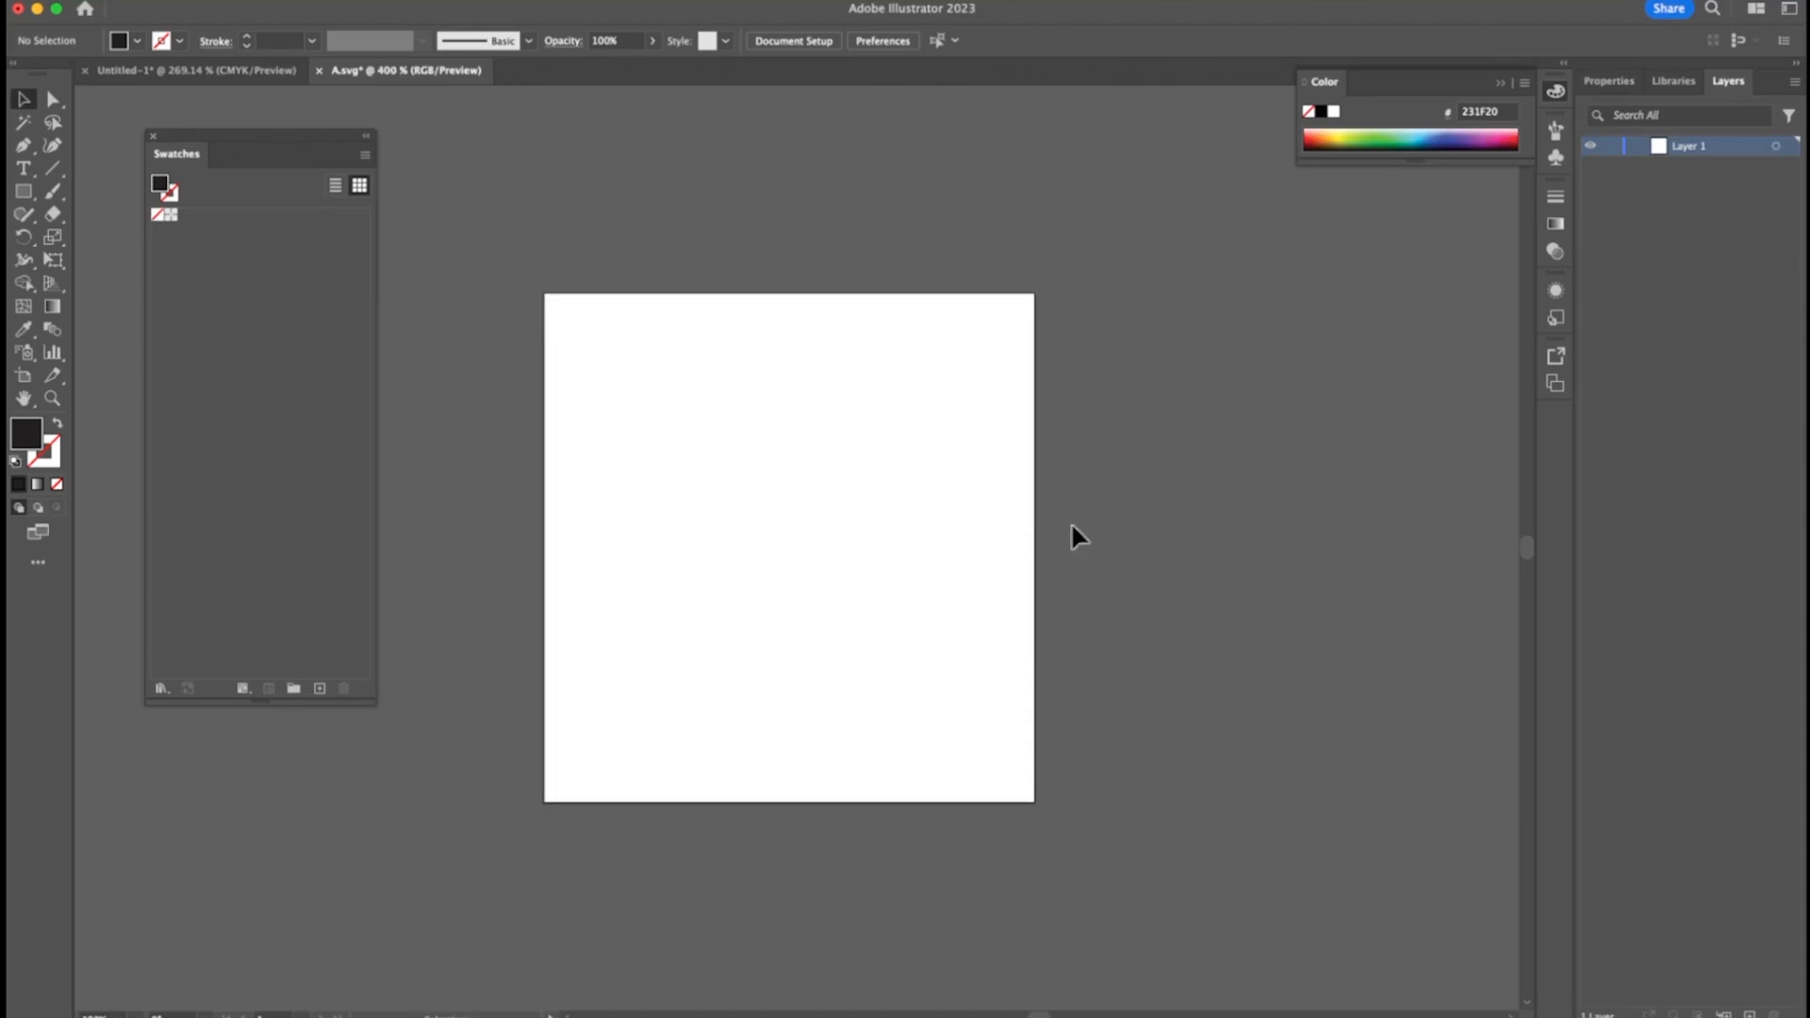
double_click(1690, 149)
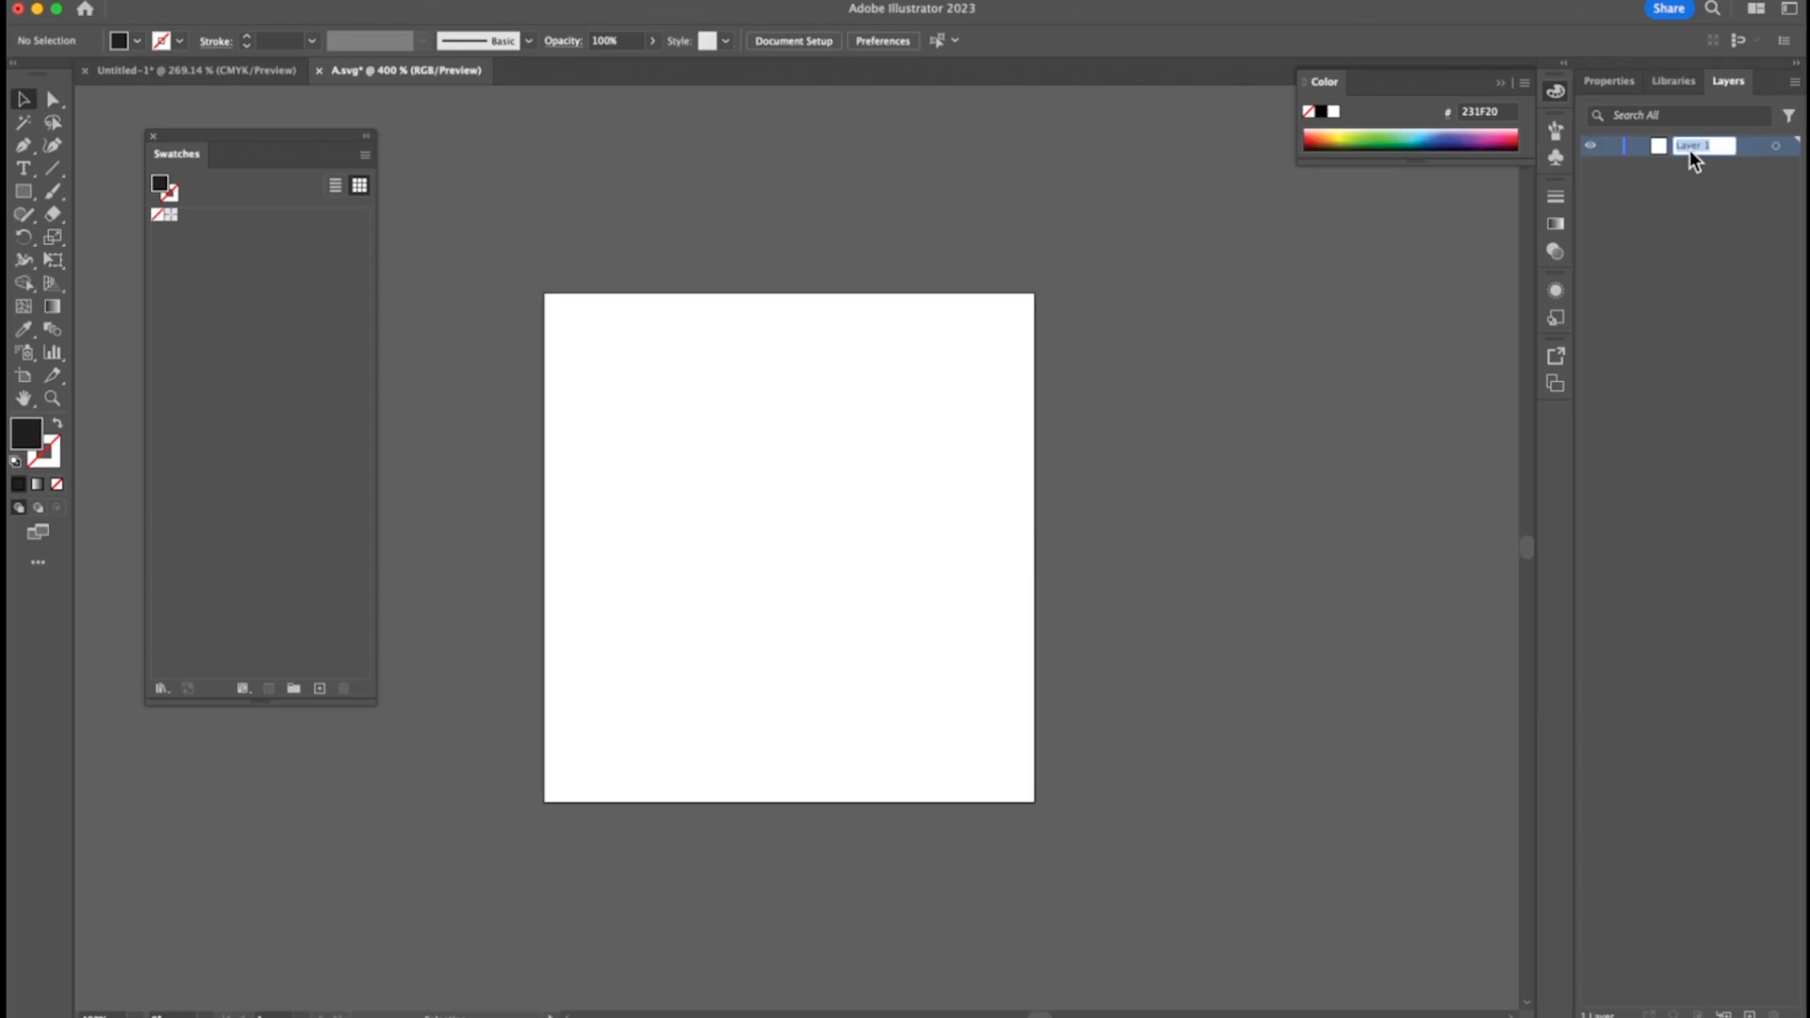
click(1661, 204)
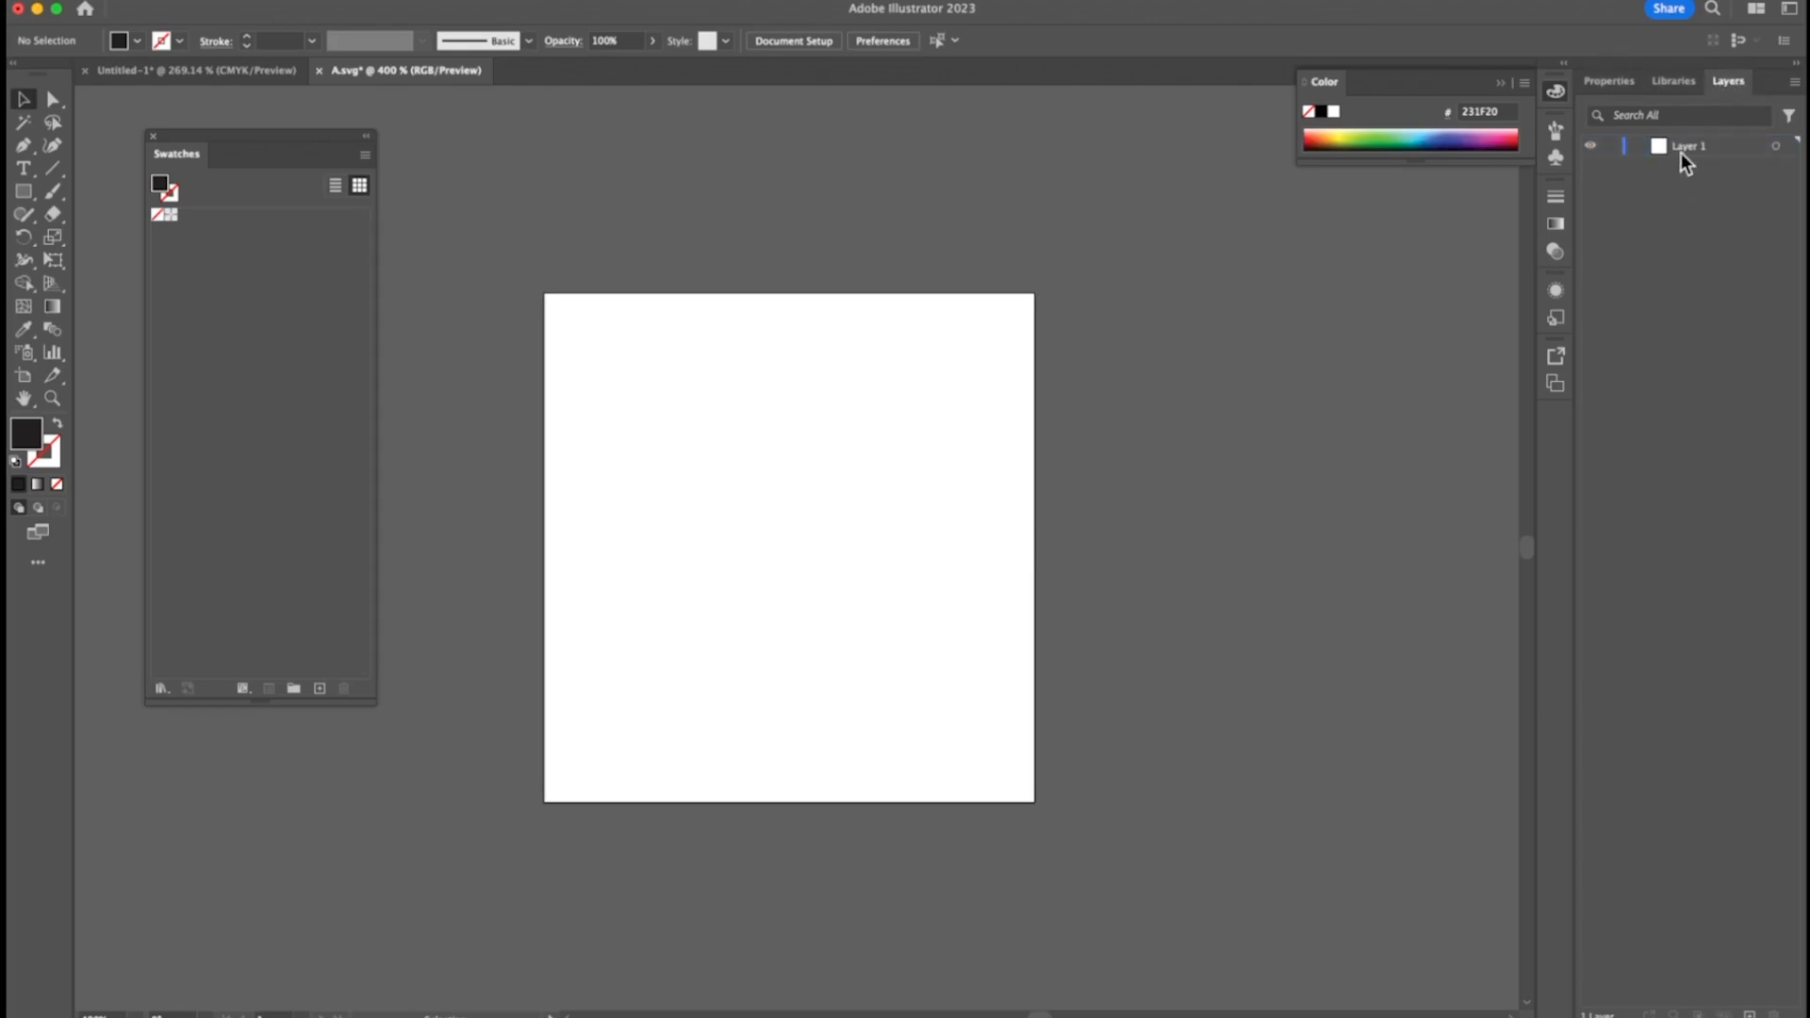
click(1682, 148)
double_click(1682, 149)
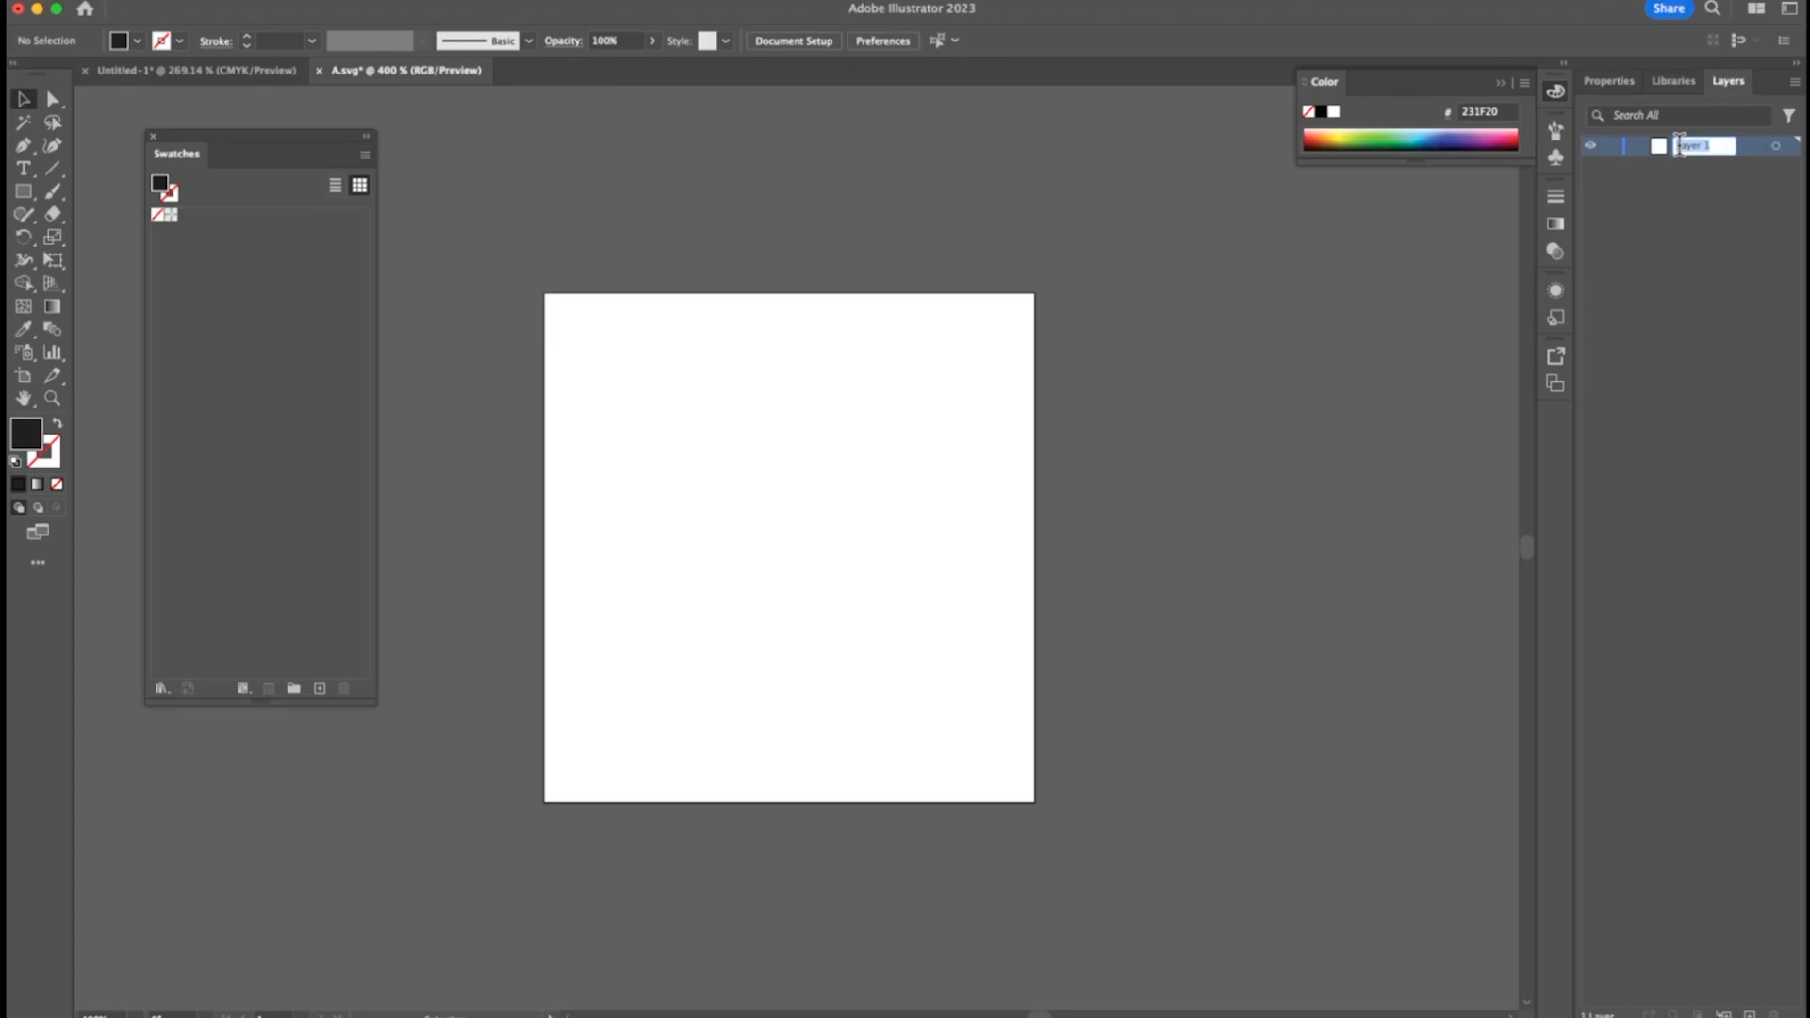
text(uppercase)
click(1728, 207)
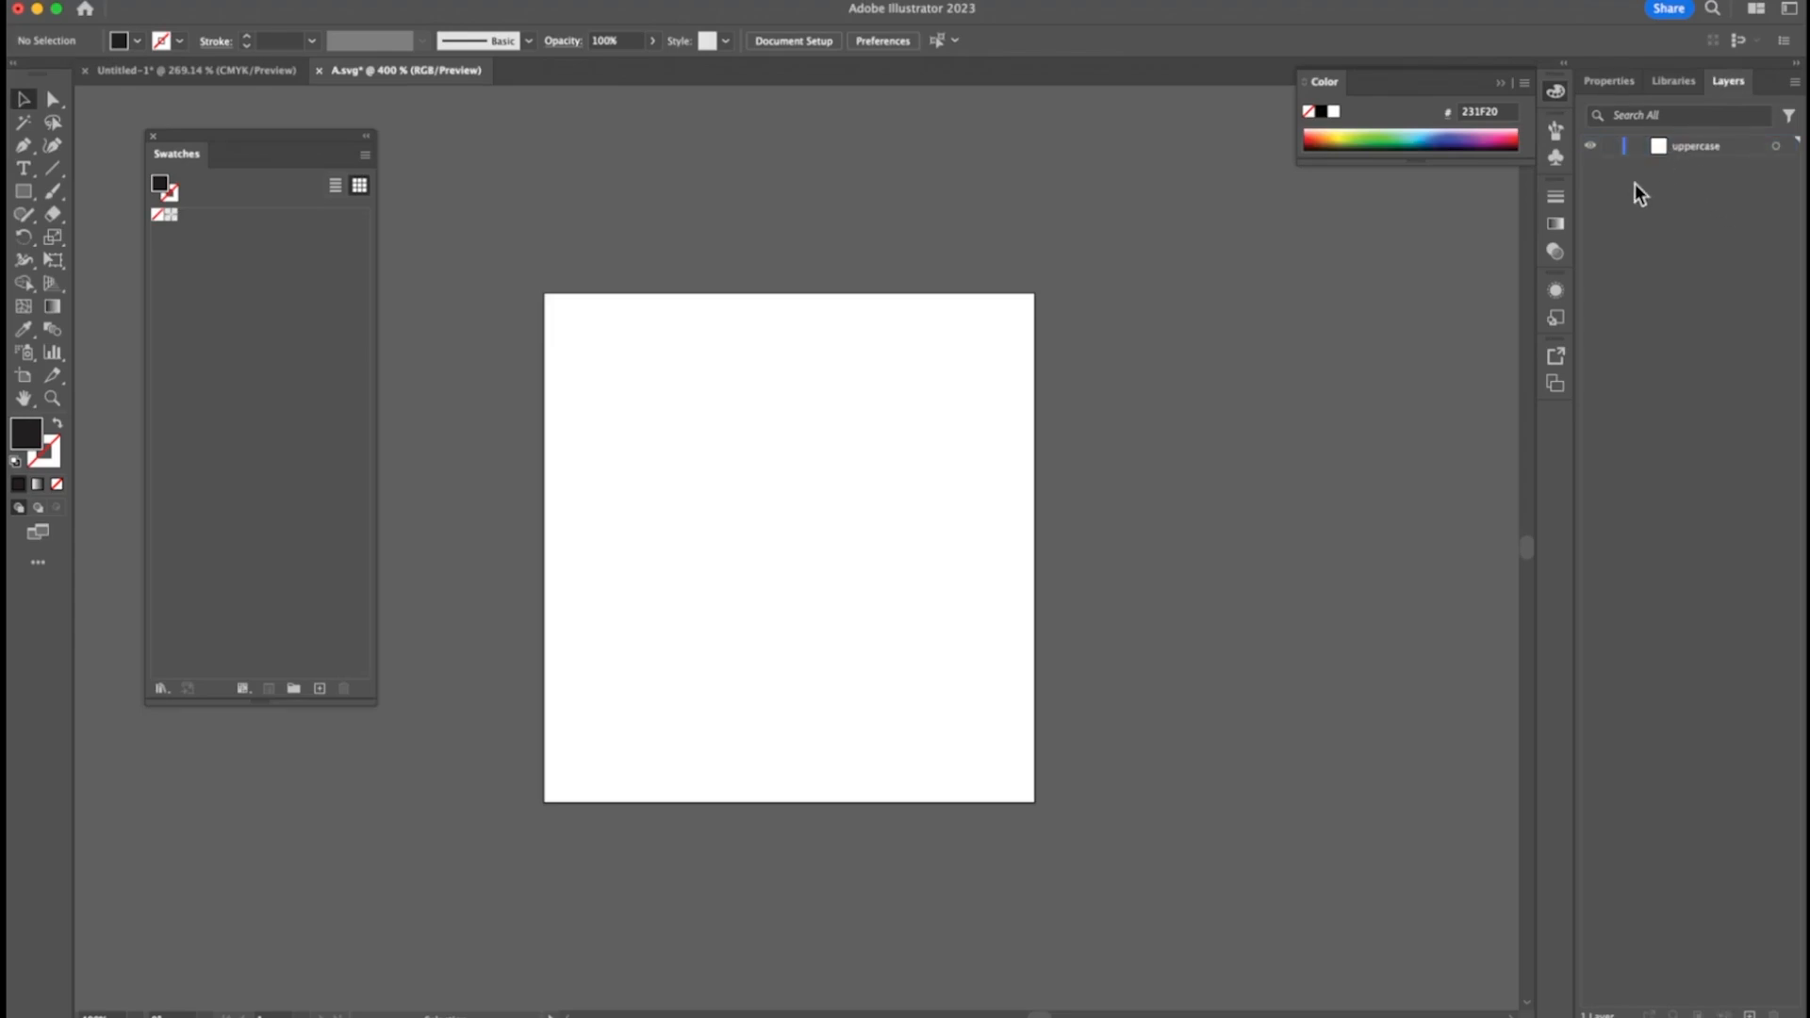
Add a new layer named "lowercase" to the document
click(1750, 1014)
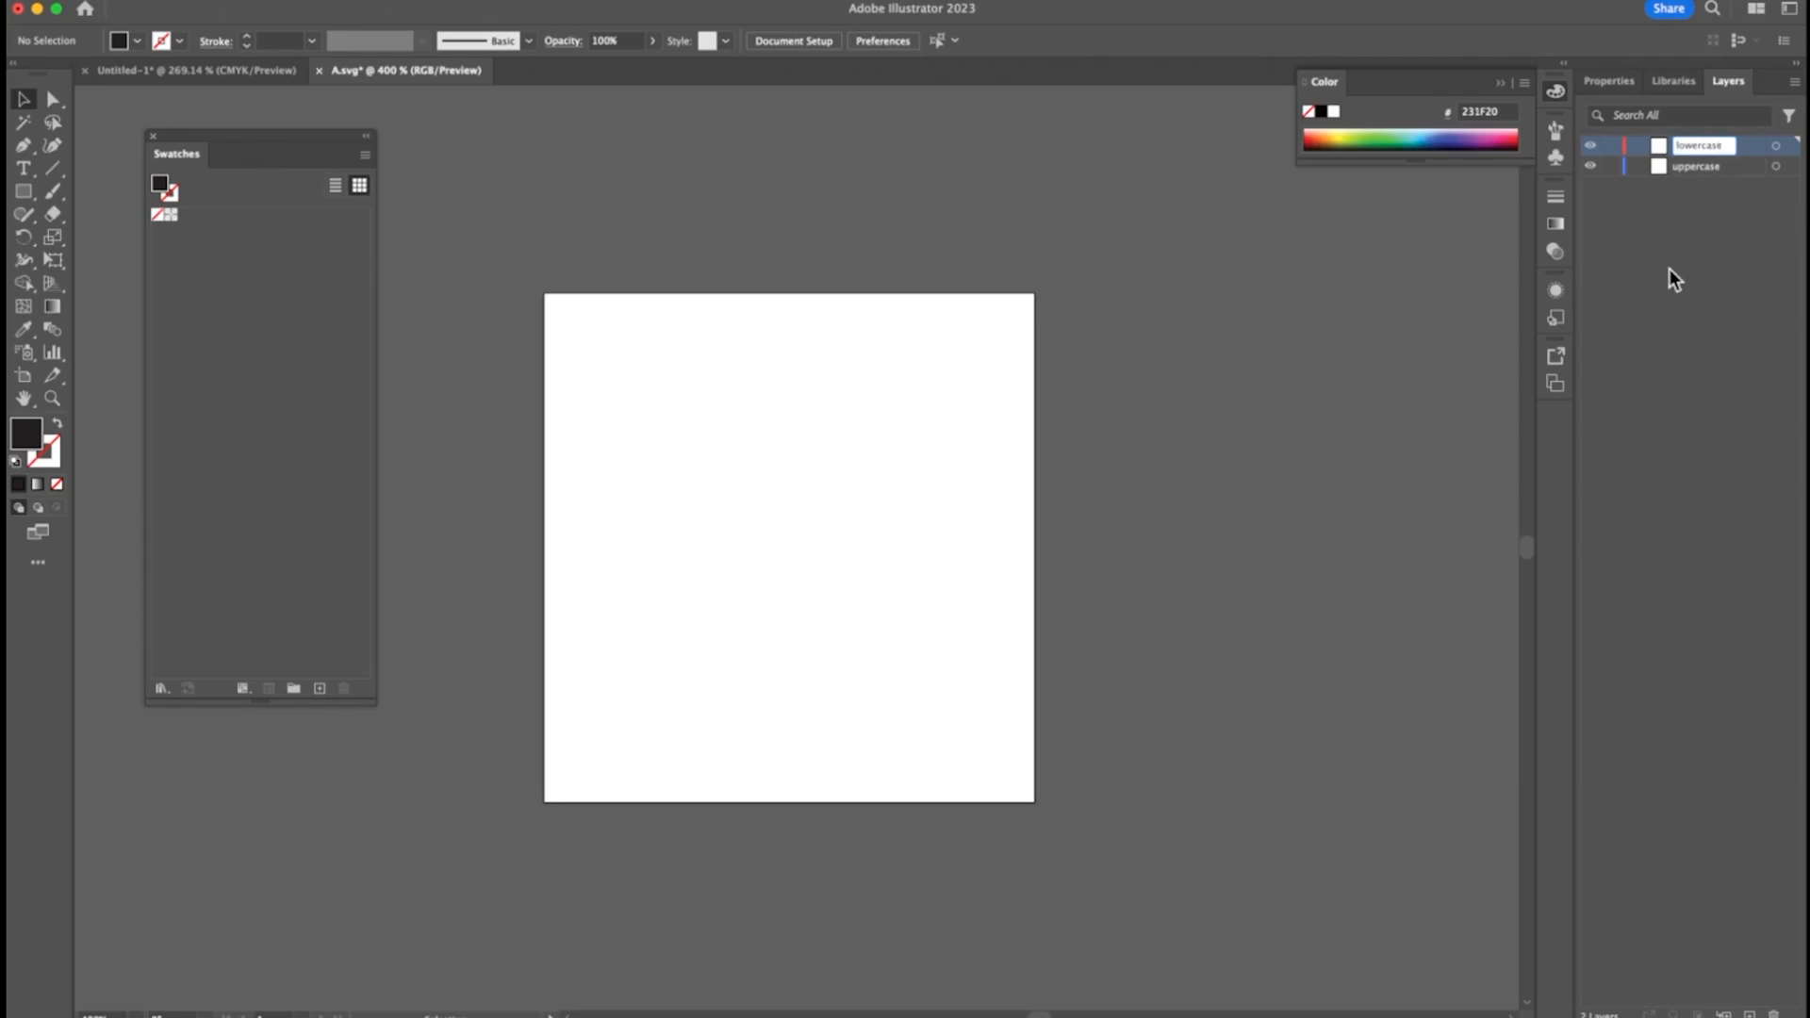
key(Return)
click(1685, 145)
drag(1685, 145, 1685, 147)
key(super+z)
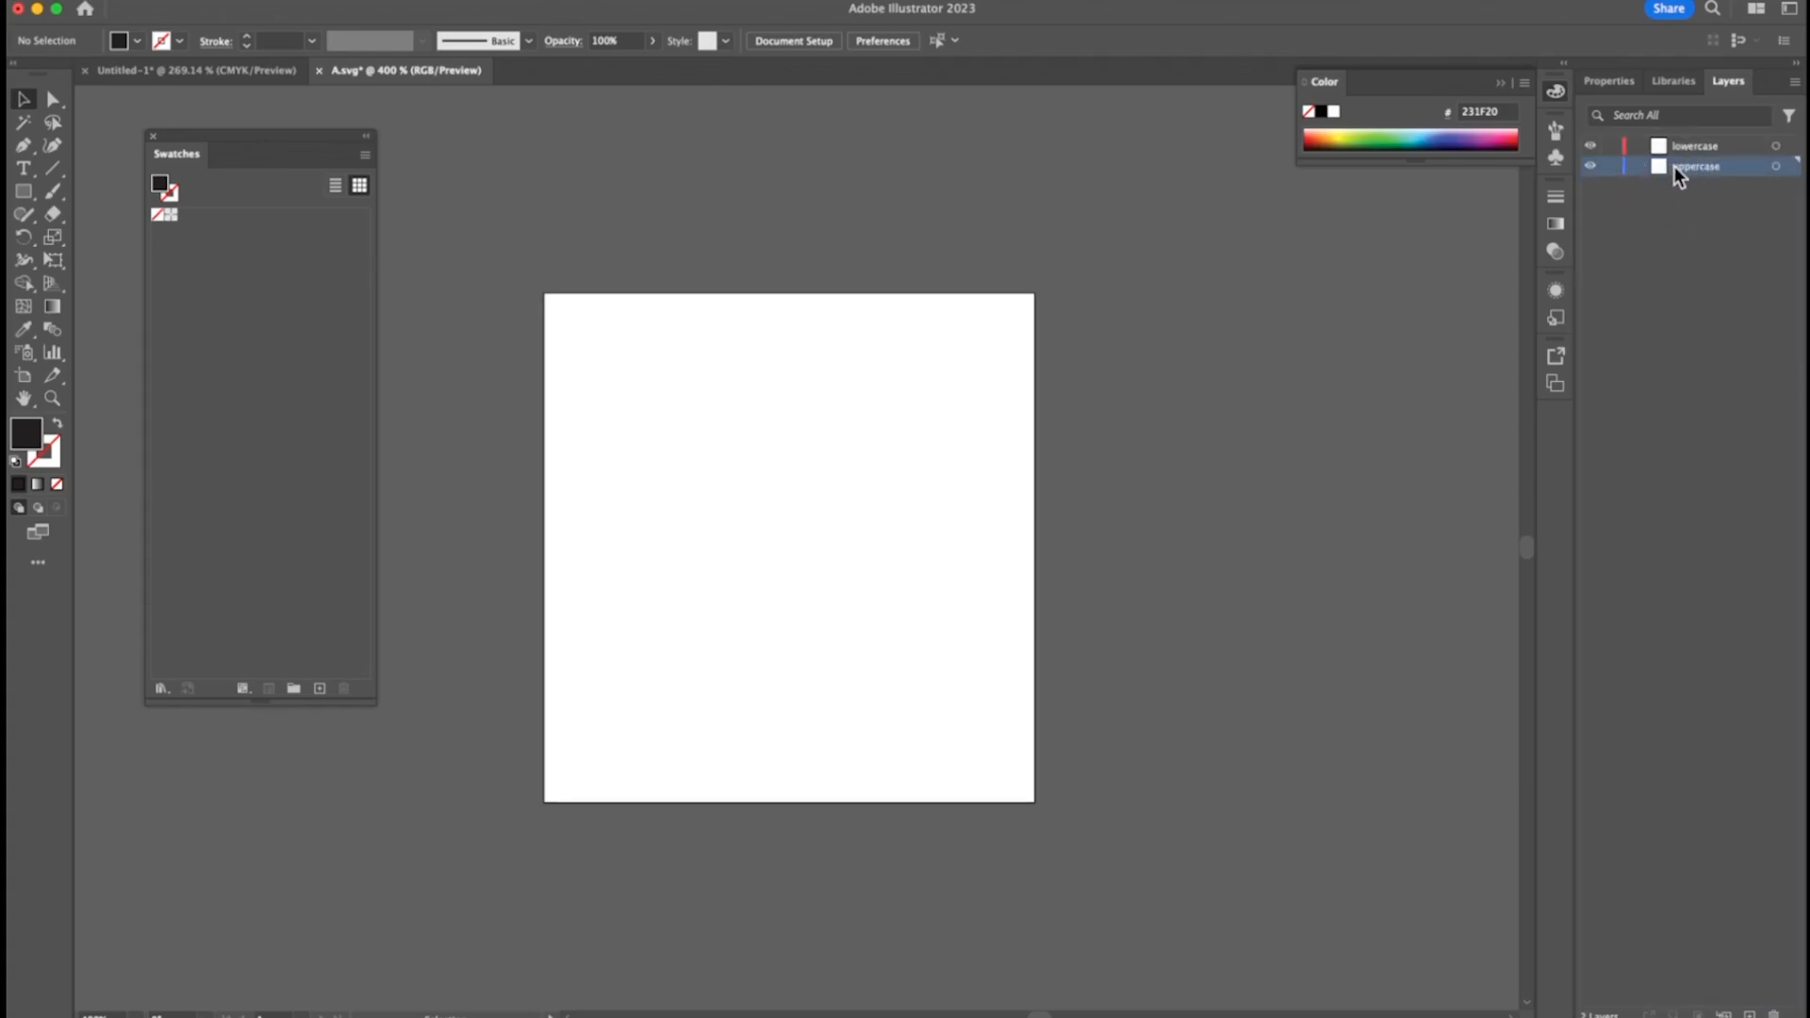
Move the lowercase layer below the uppercase layer and lock it
double_click(1677, 172)
click(1002, 604)
drag(1692, 146, 1688, 186)
click(1612, 166)
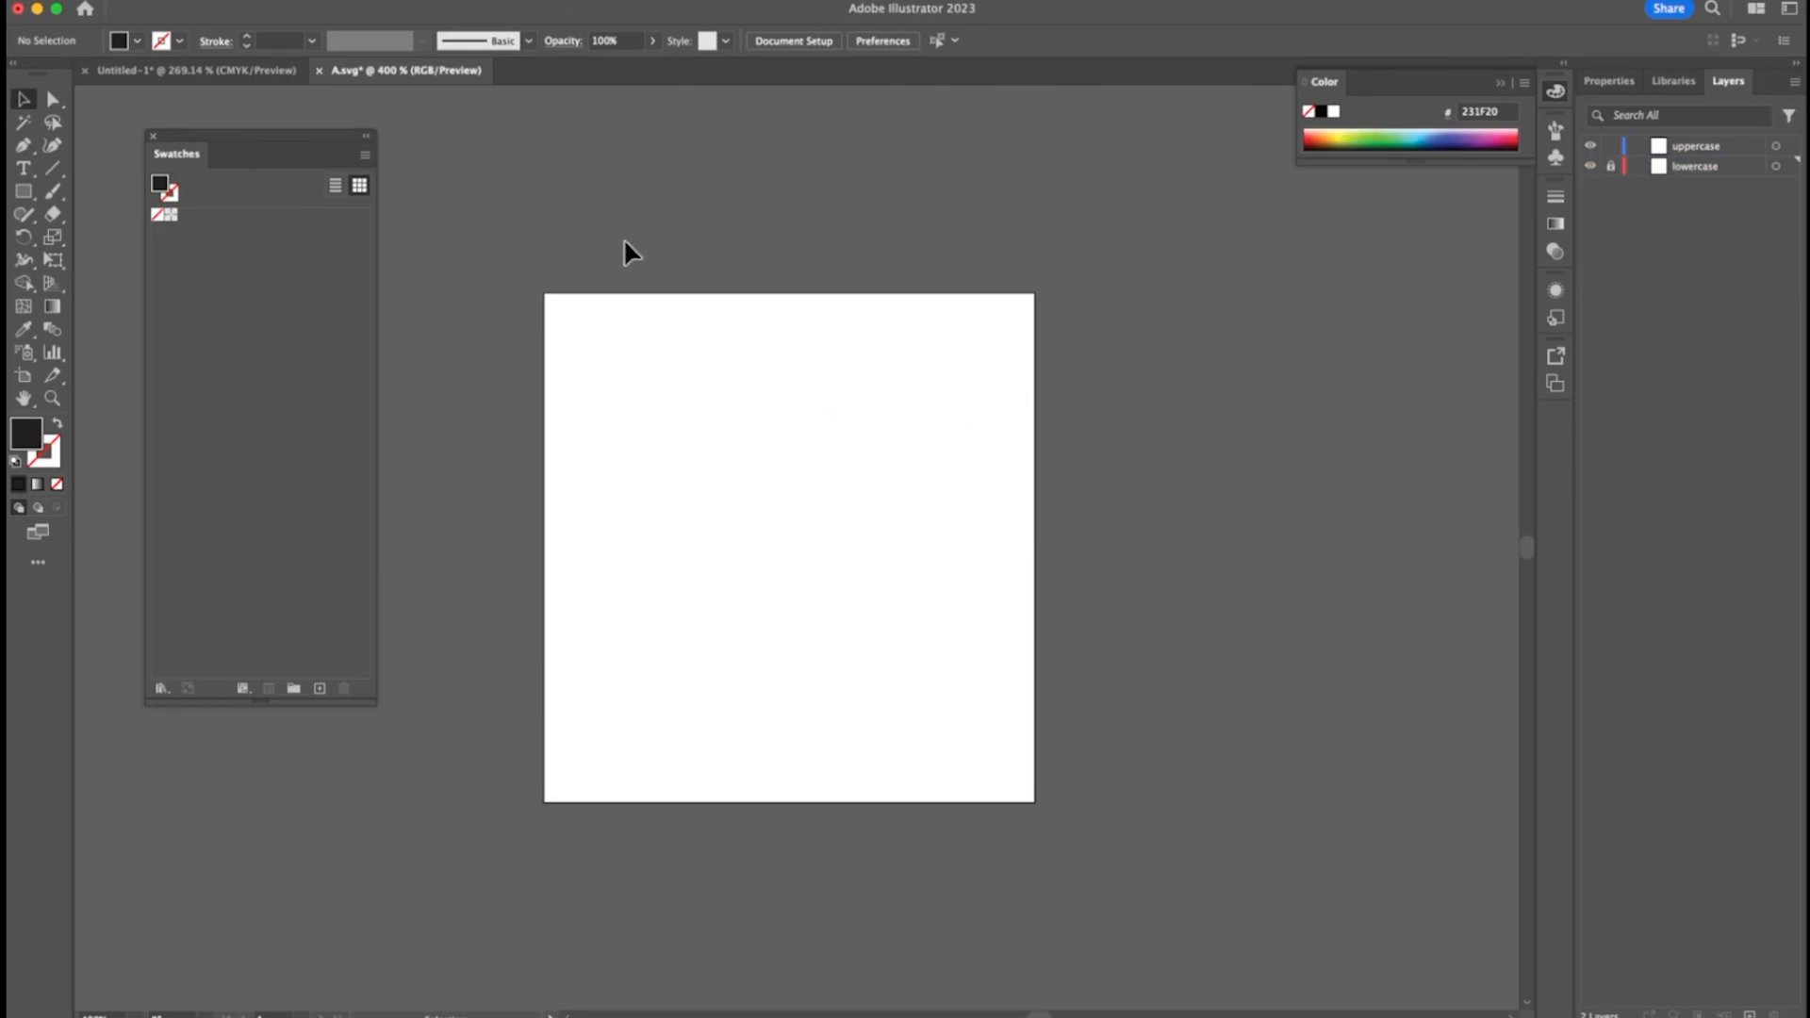
Close the Untitled-1 document without saving it, keeping A.svg open
click(238, 71)
click(415, 71)
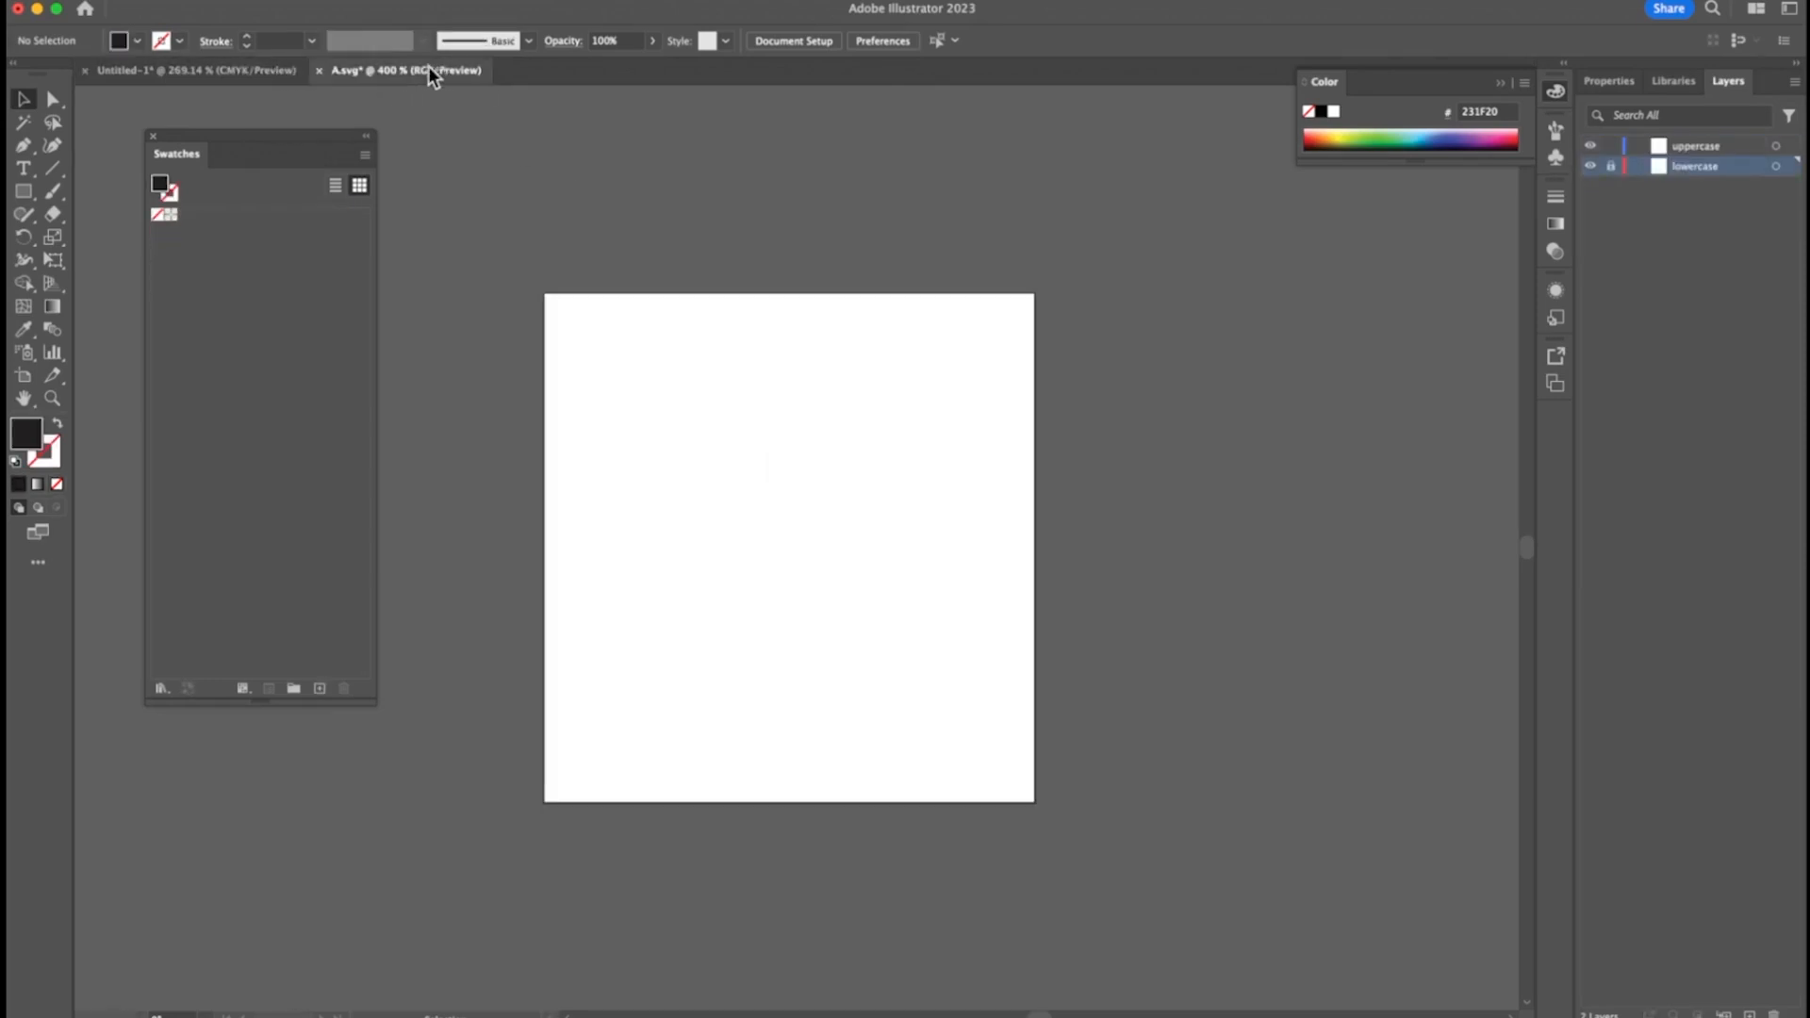
click(85, 71)
click(943, 560)
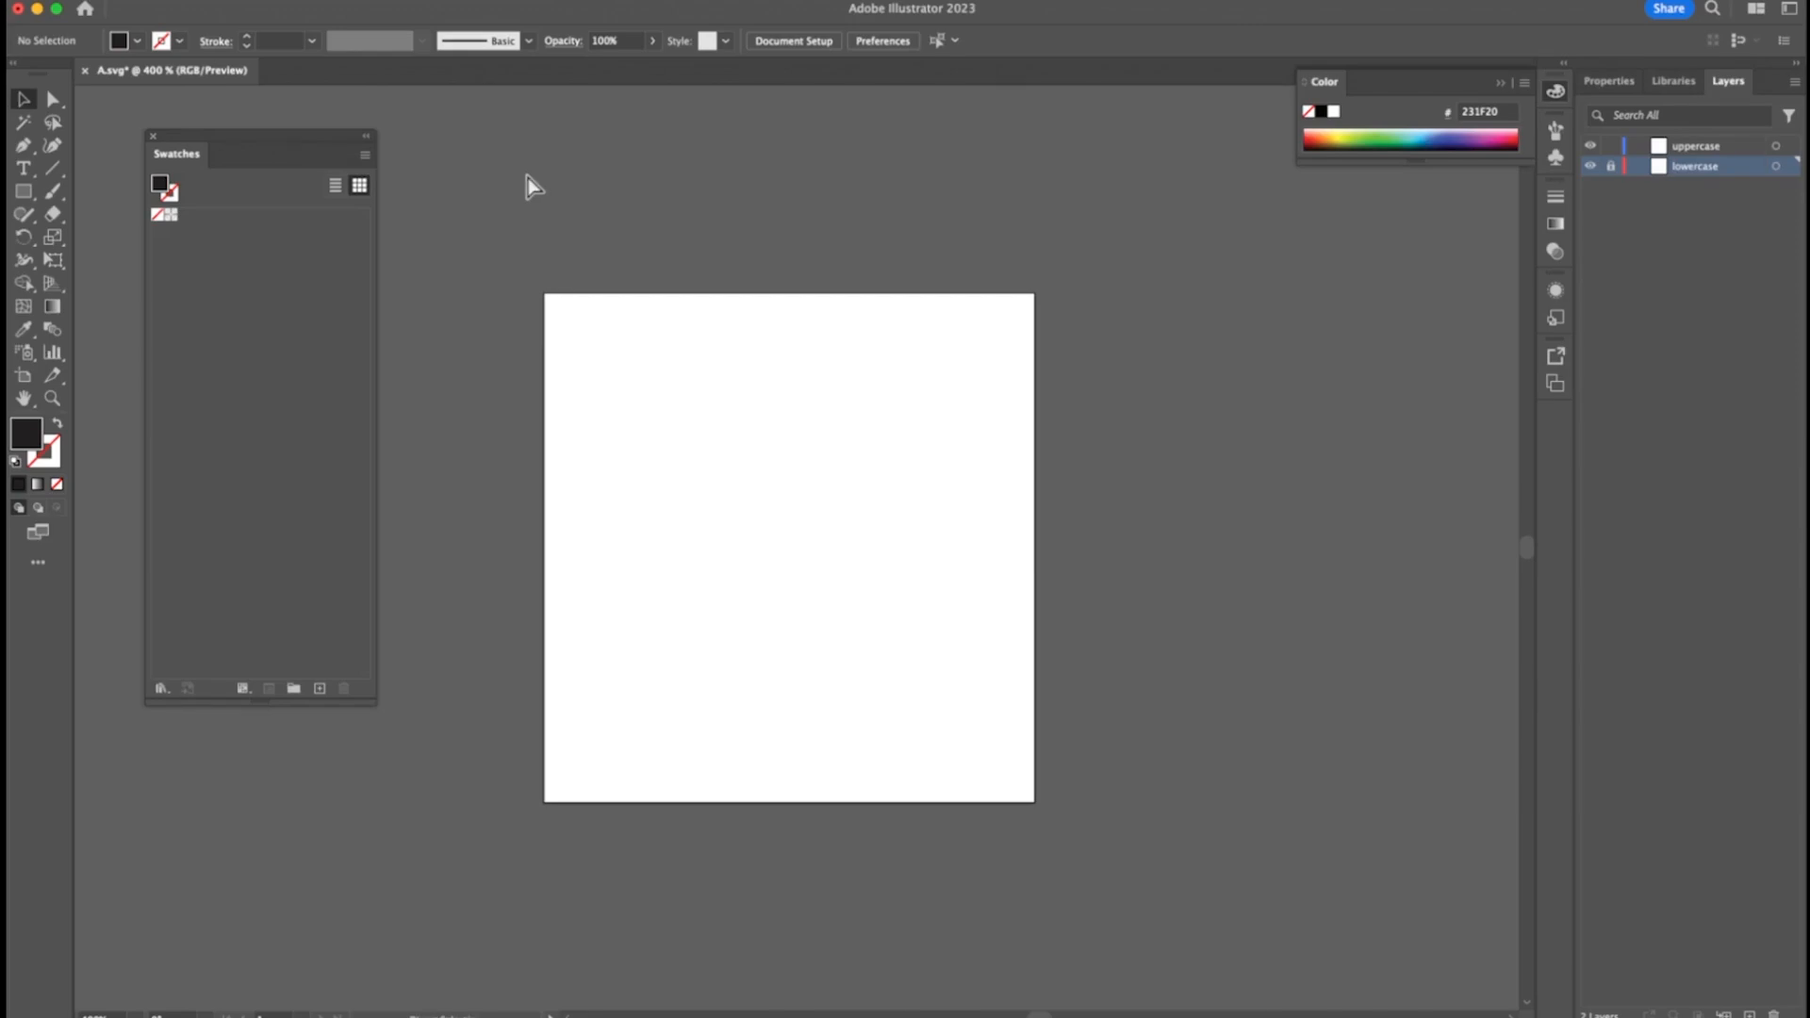
Create a new Letter document of 612 x 792 pt with the color mode set to RGB Color
key(super+n)
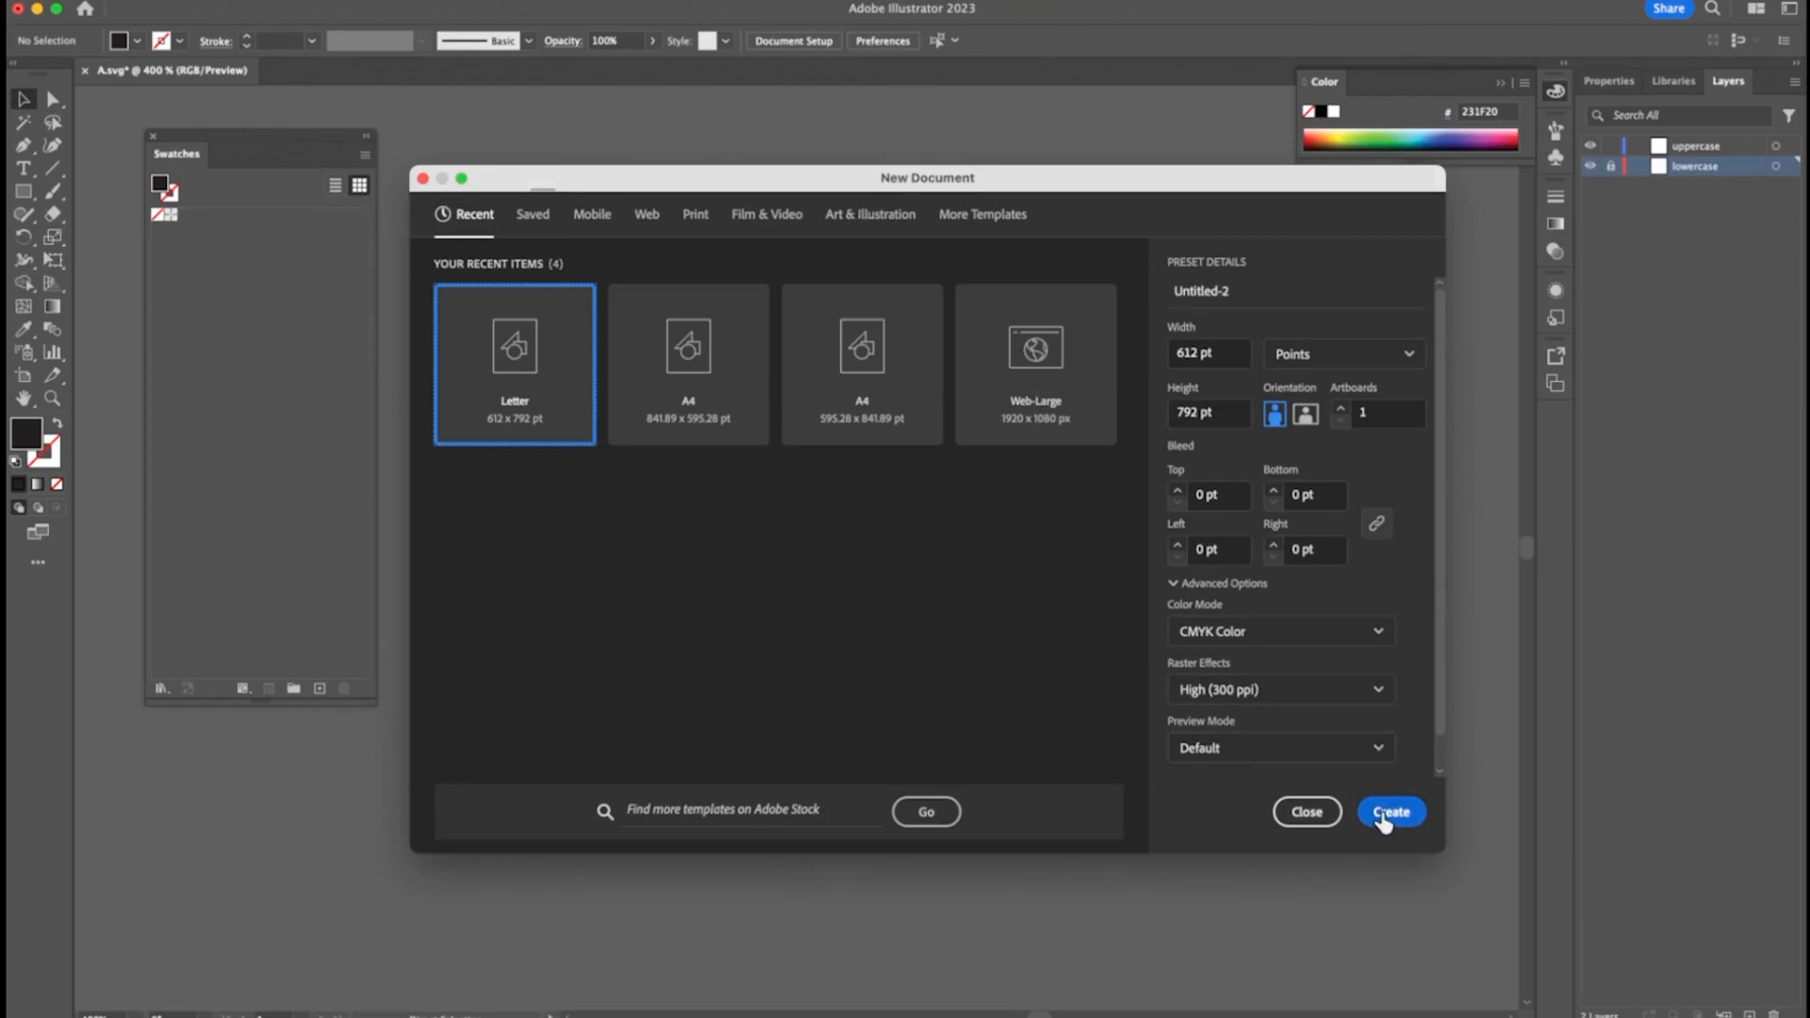
click(1379, 634)
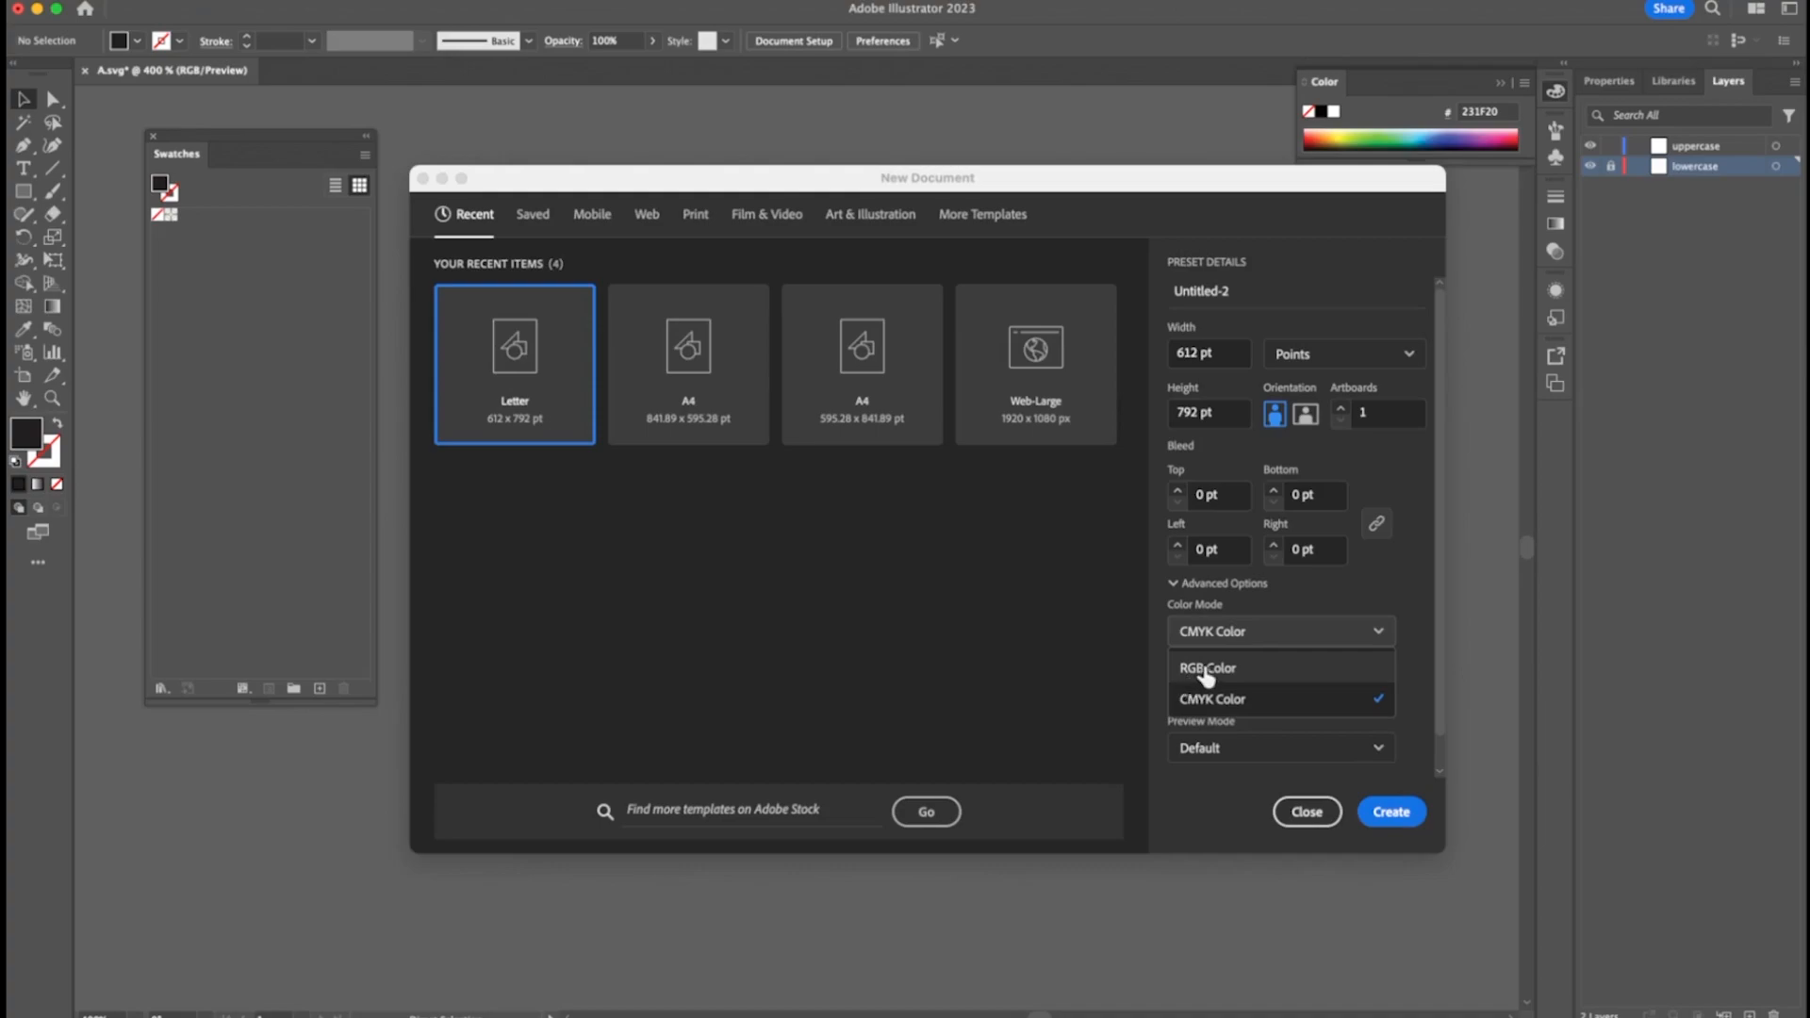
click(1206, 672)
click(1391, 812)
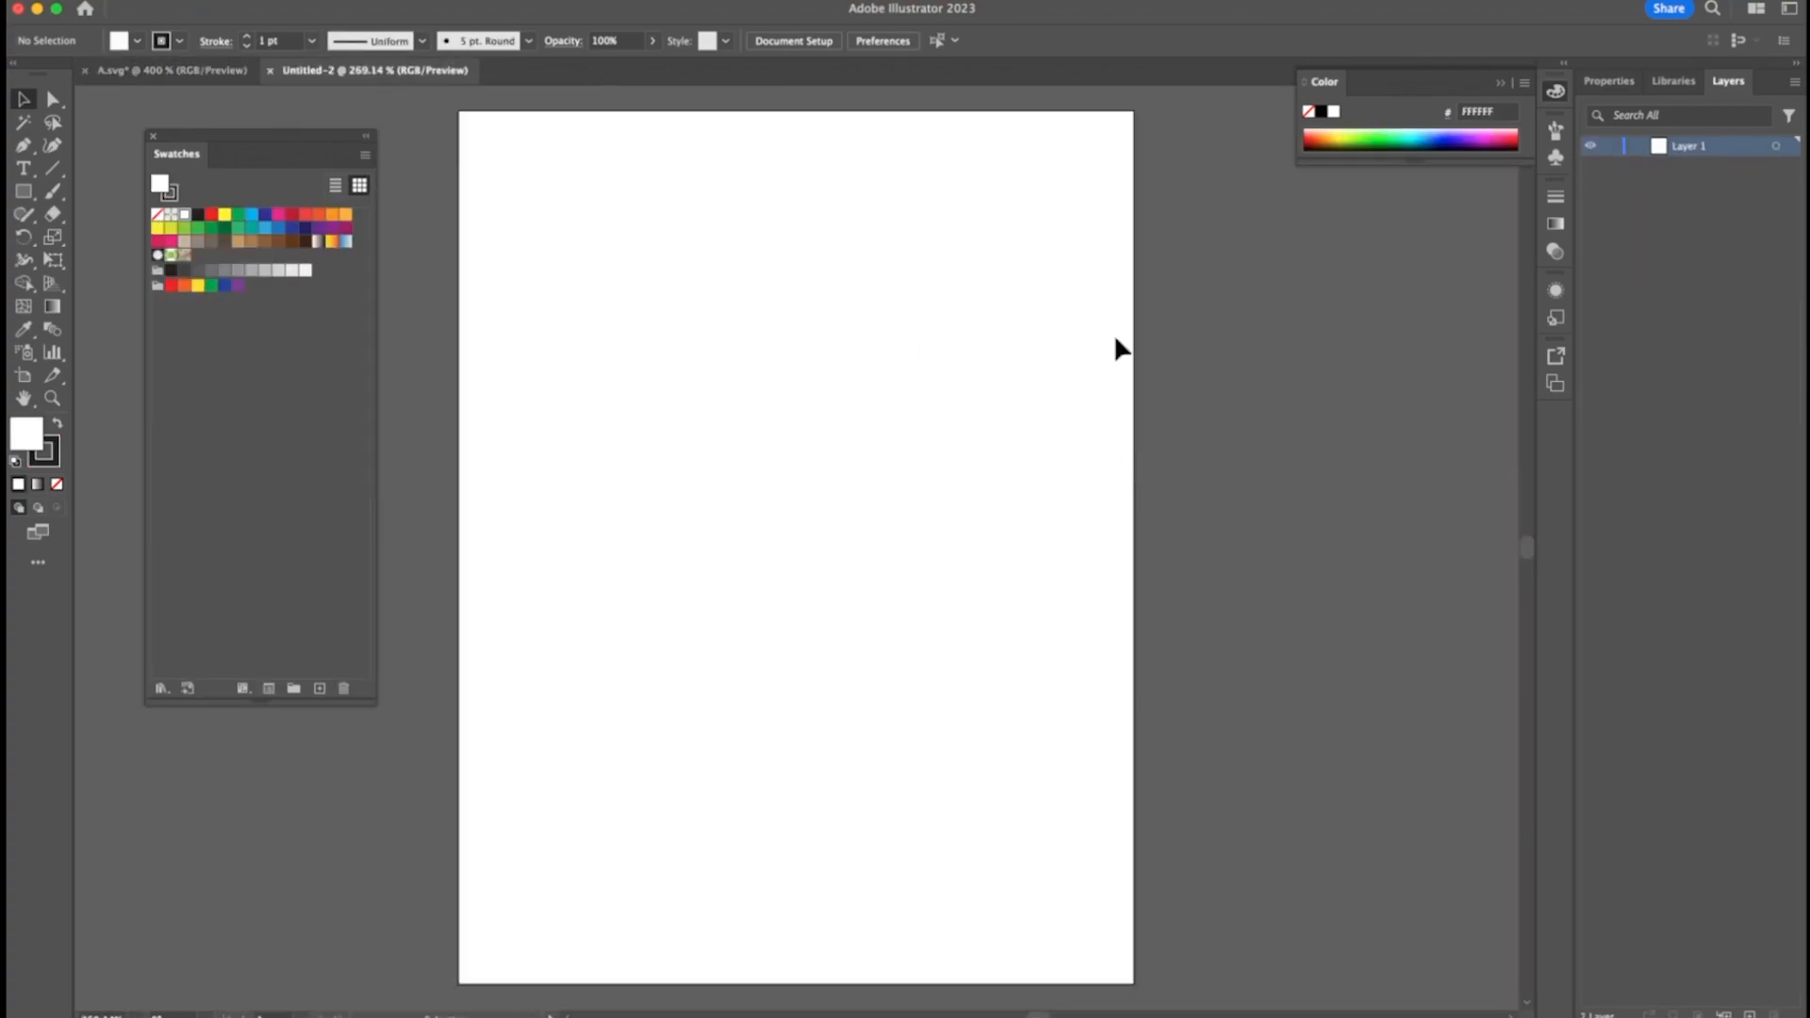
key(super+minus)
key(super+minus)
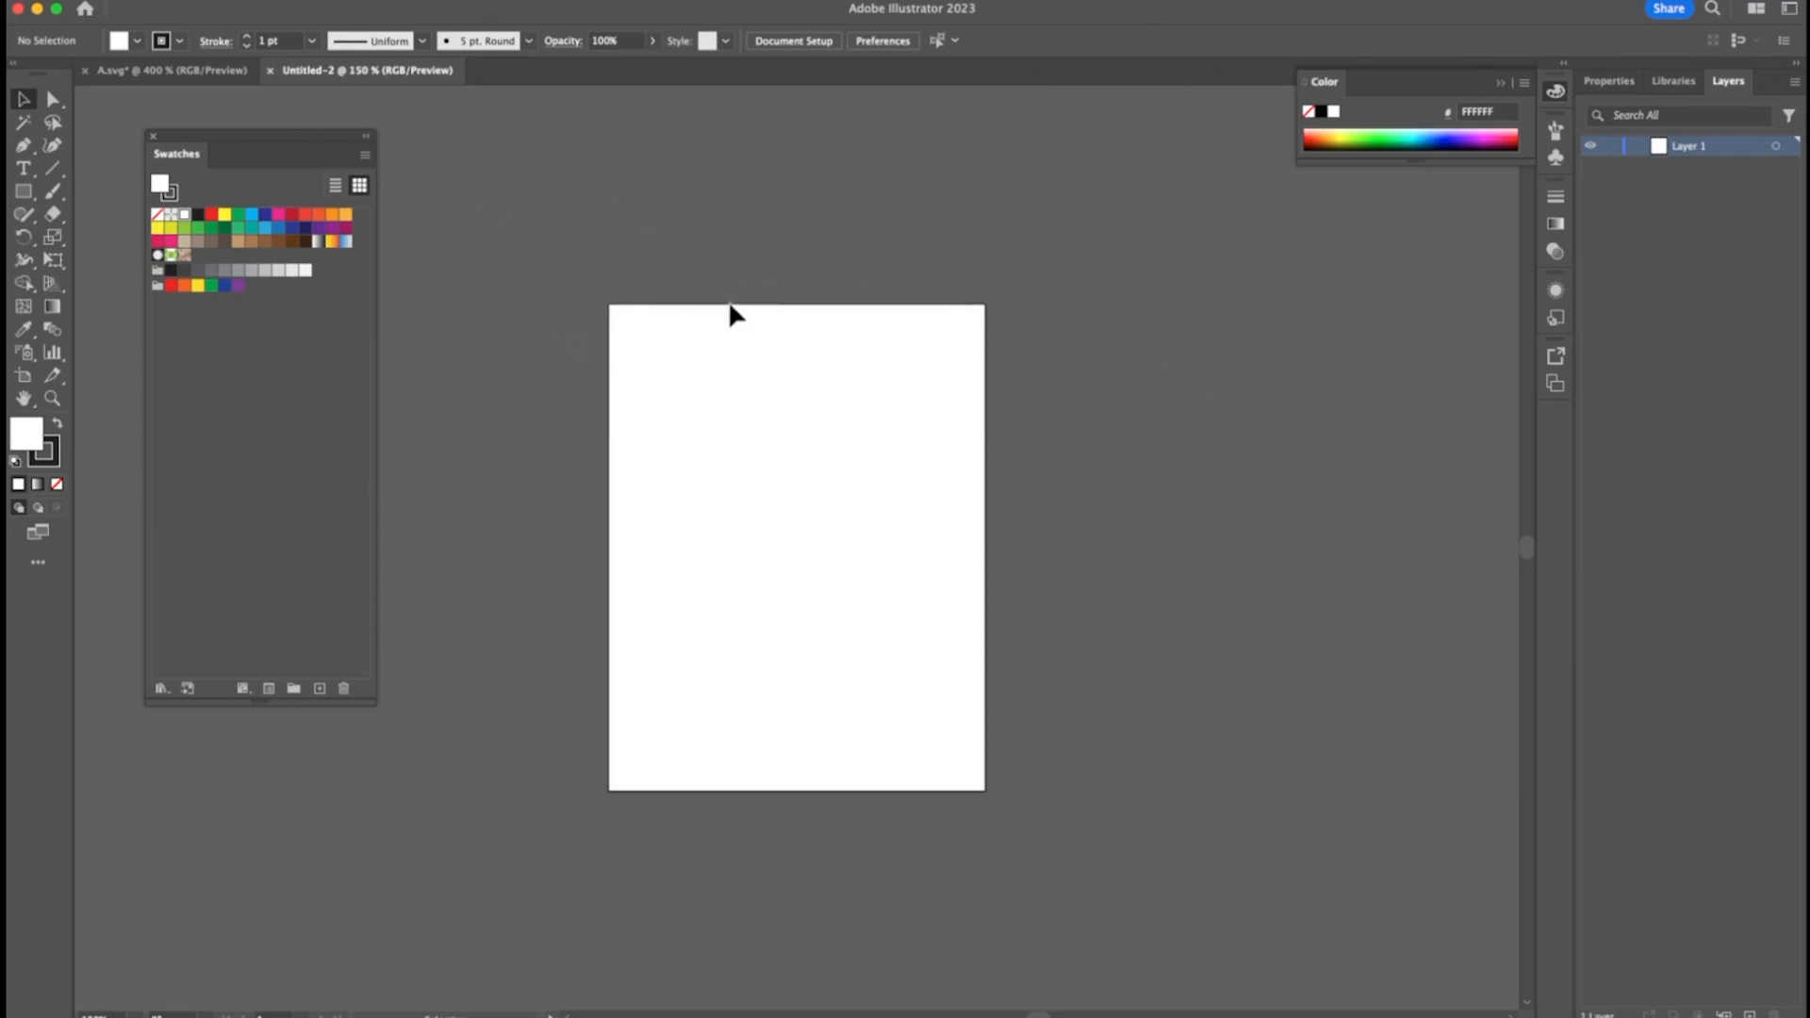
key(super+plus)
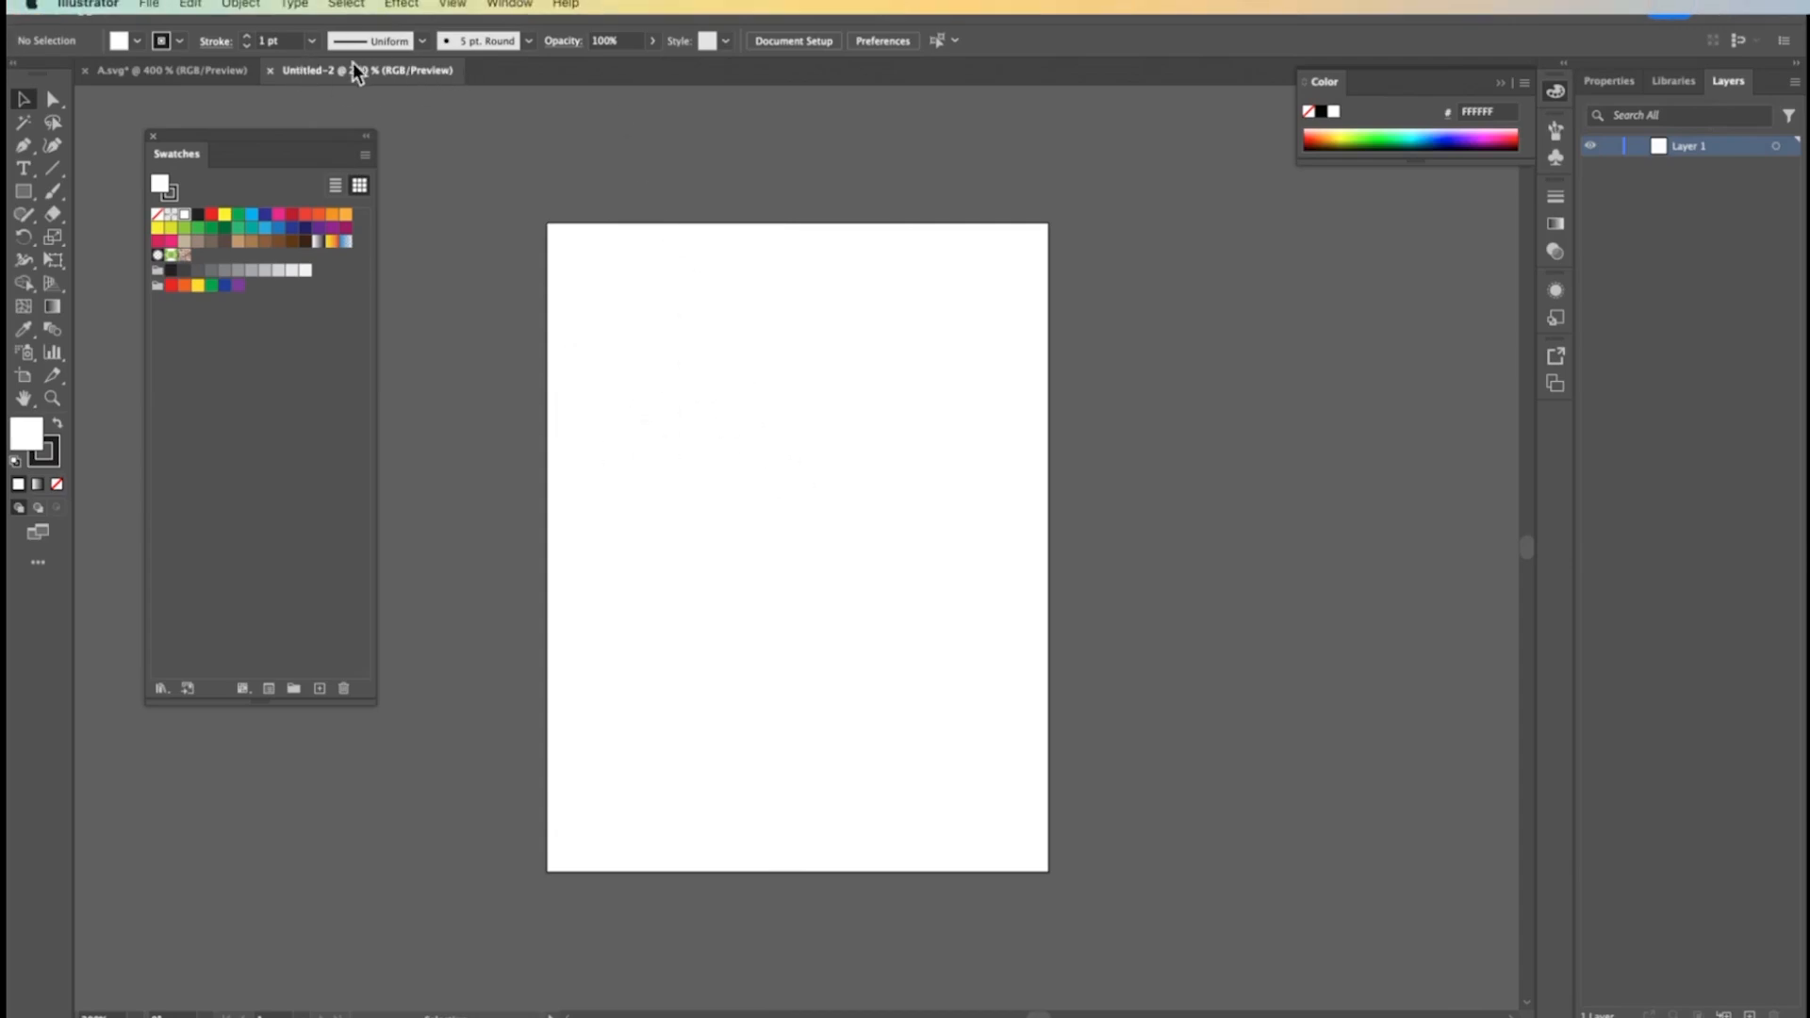
Compare the A.svg document and its layers with the new blank Letter document
click(155, 72)
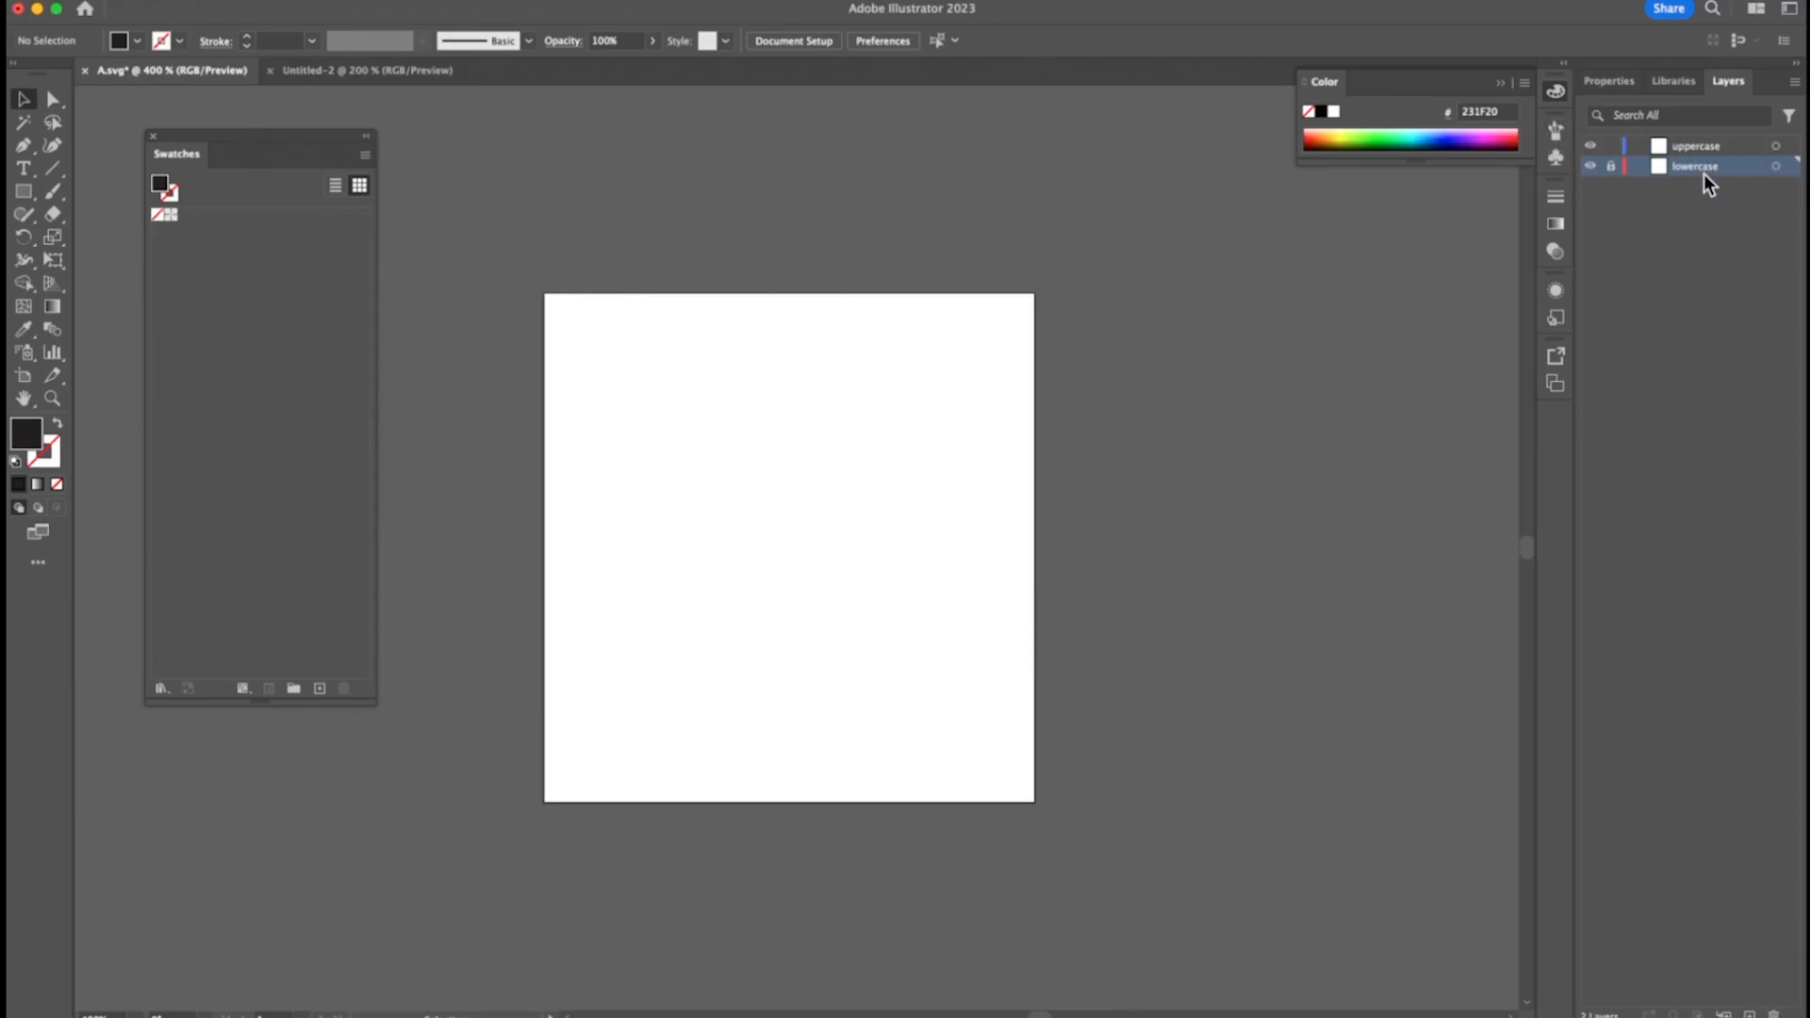
click(358, 71)
click(156, 71)
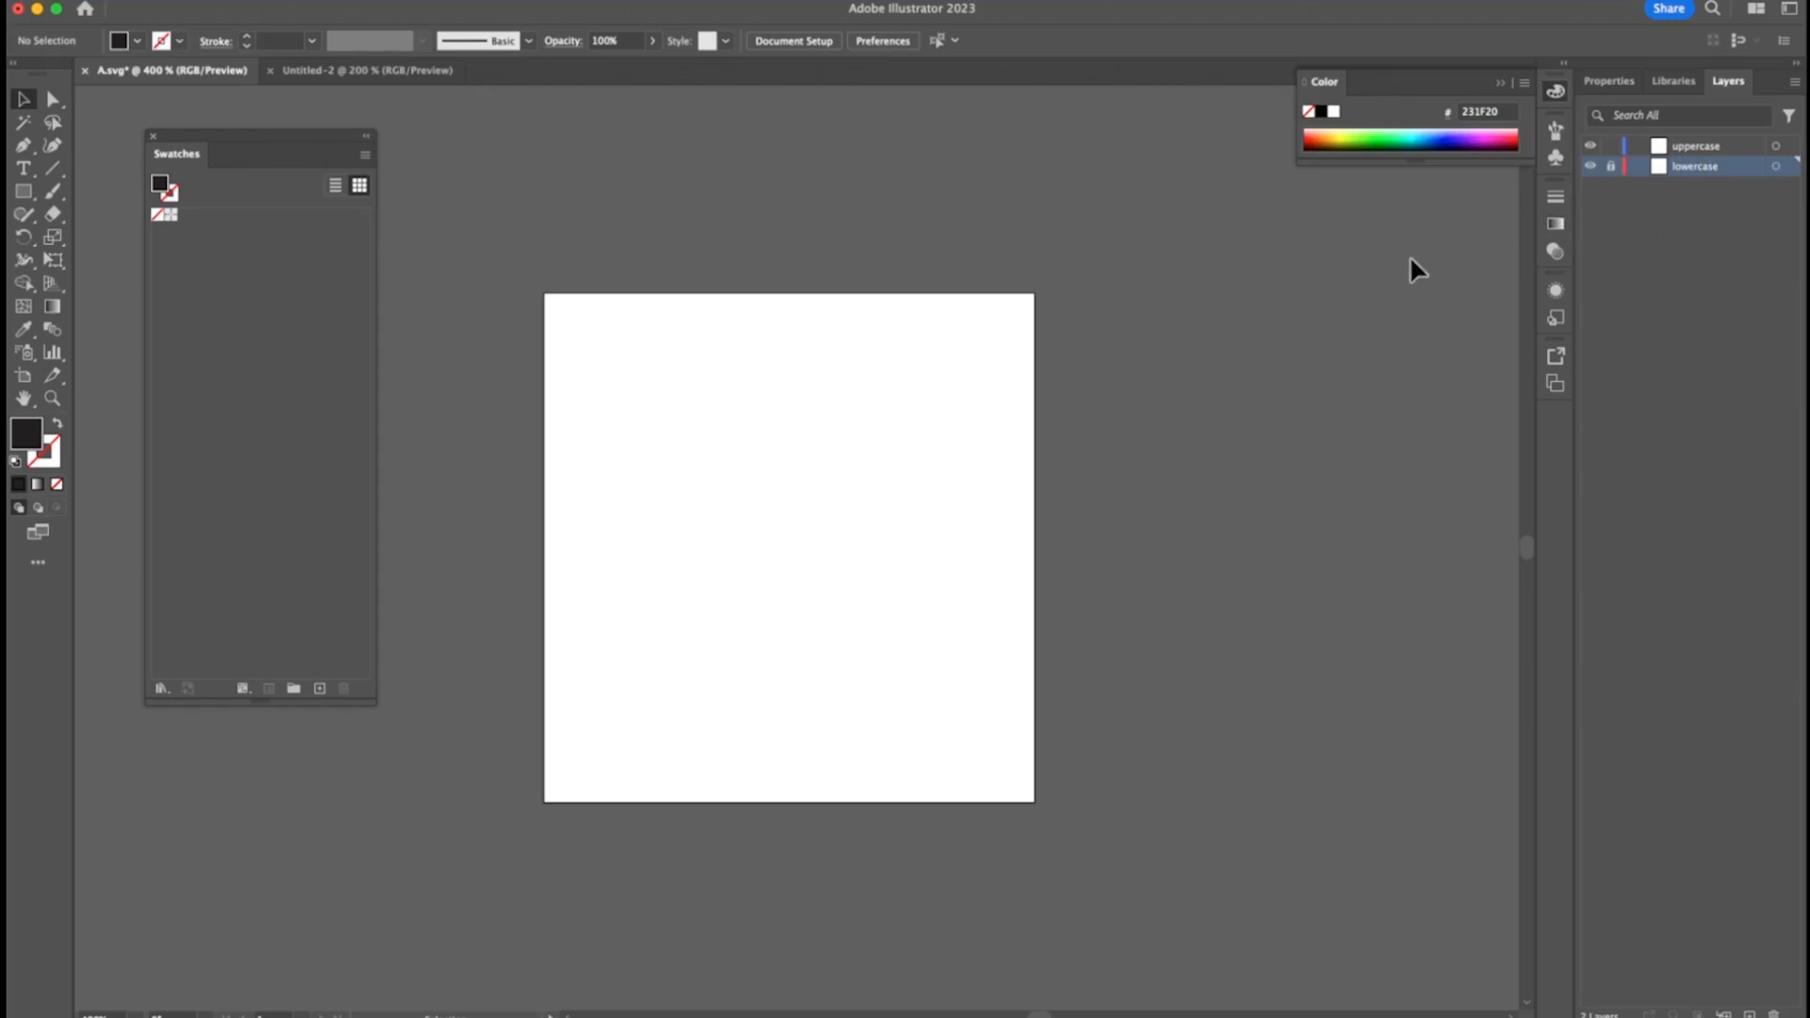
click(364, 73)
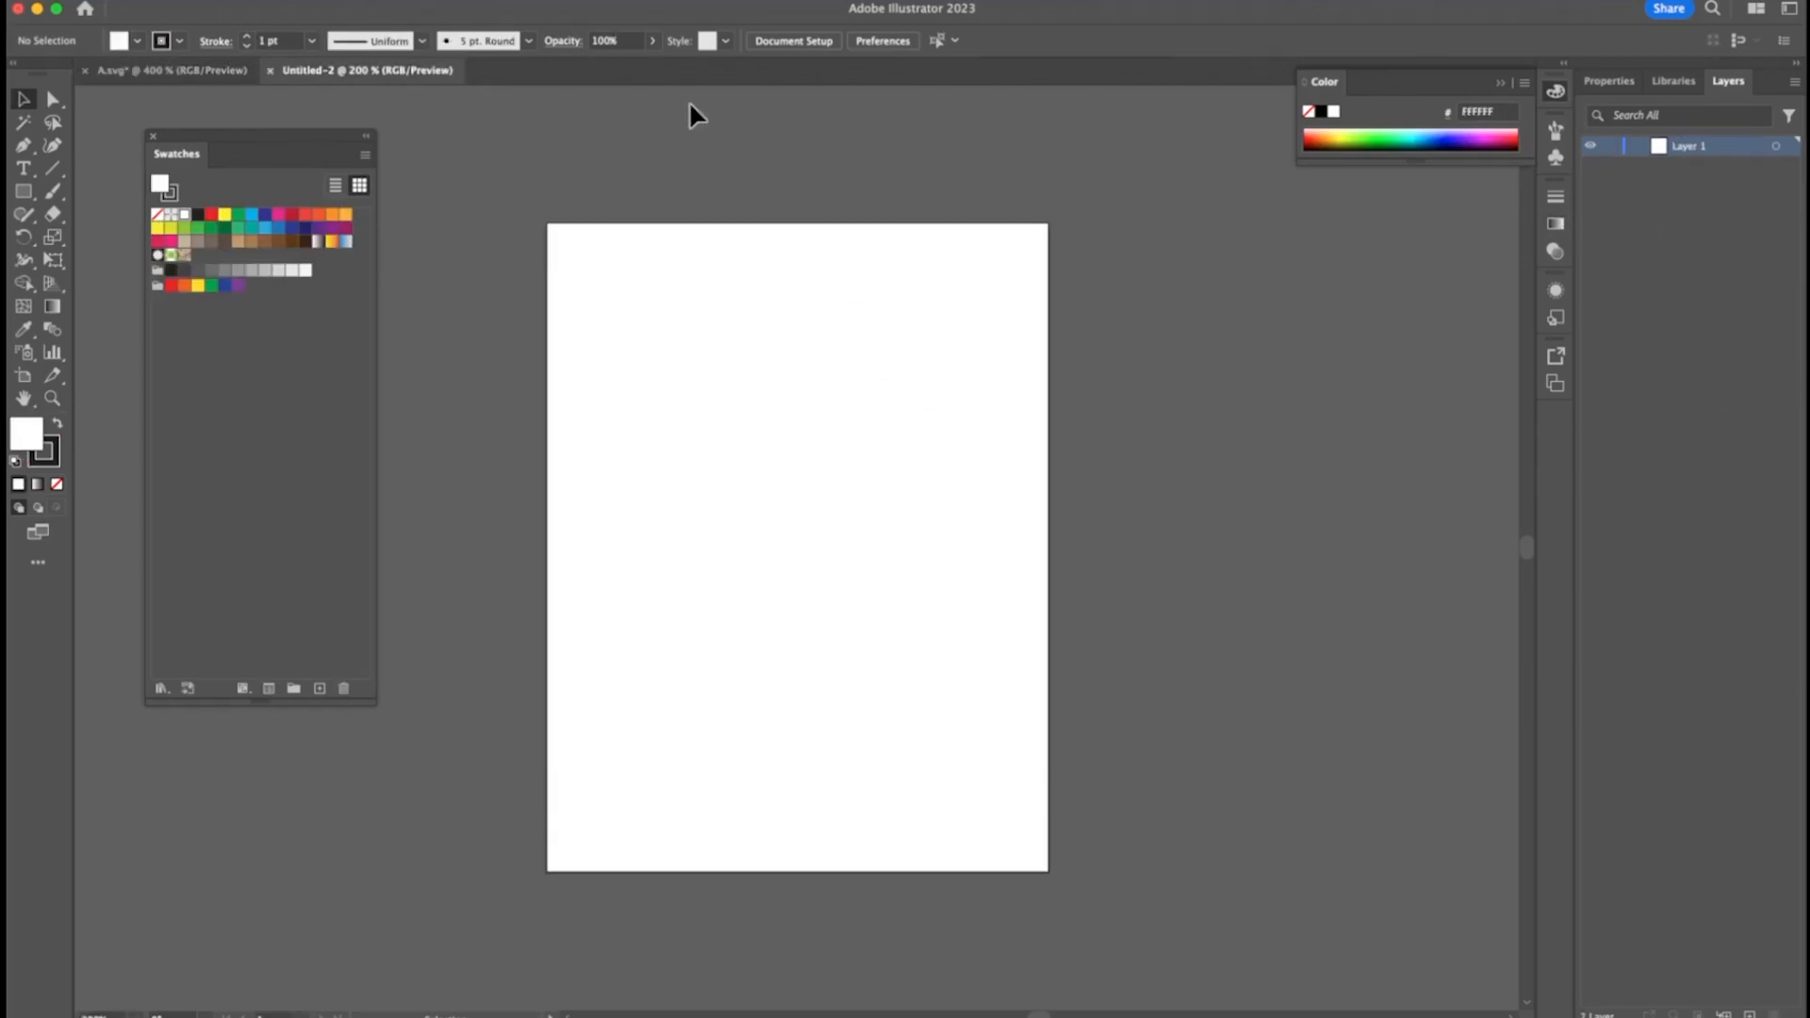
click(180, 73)
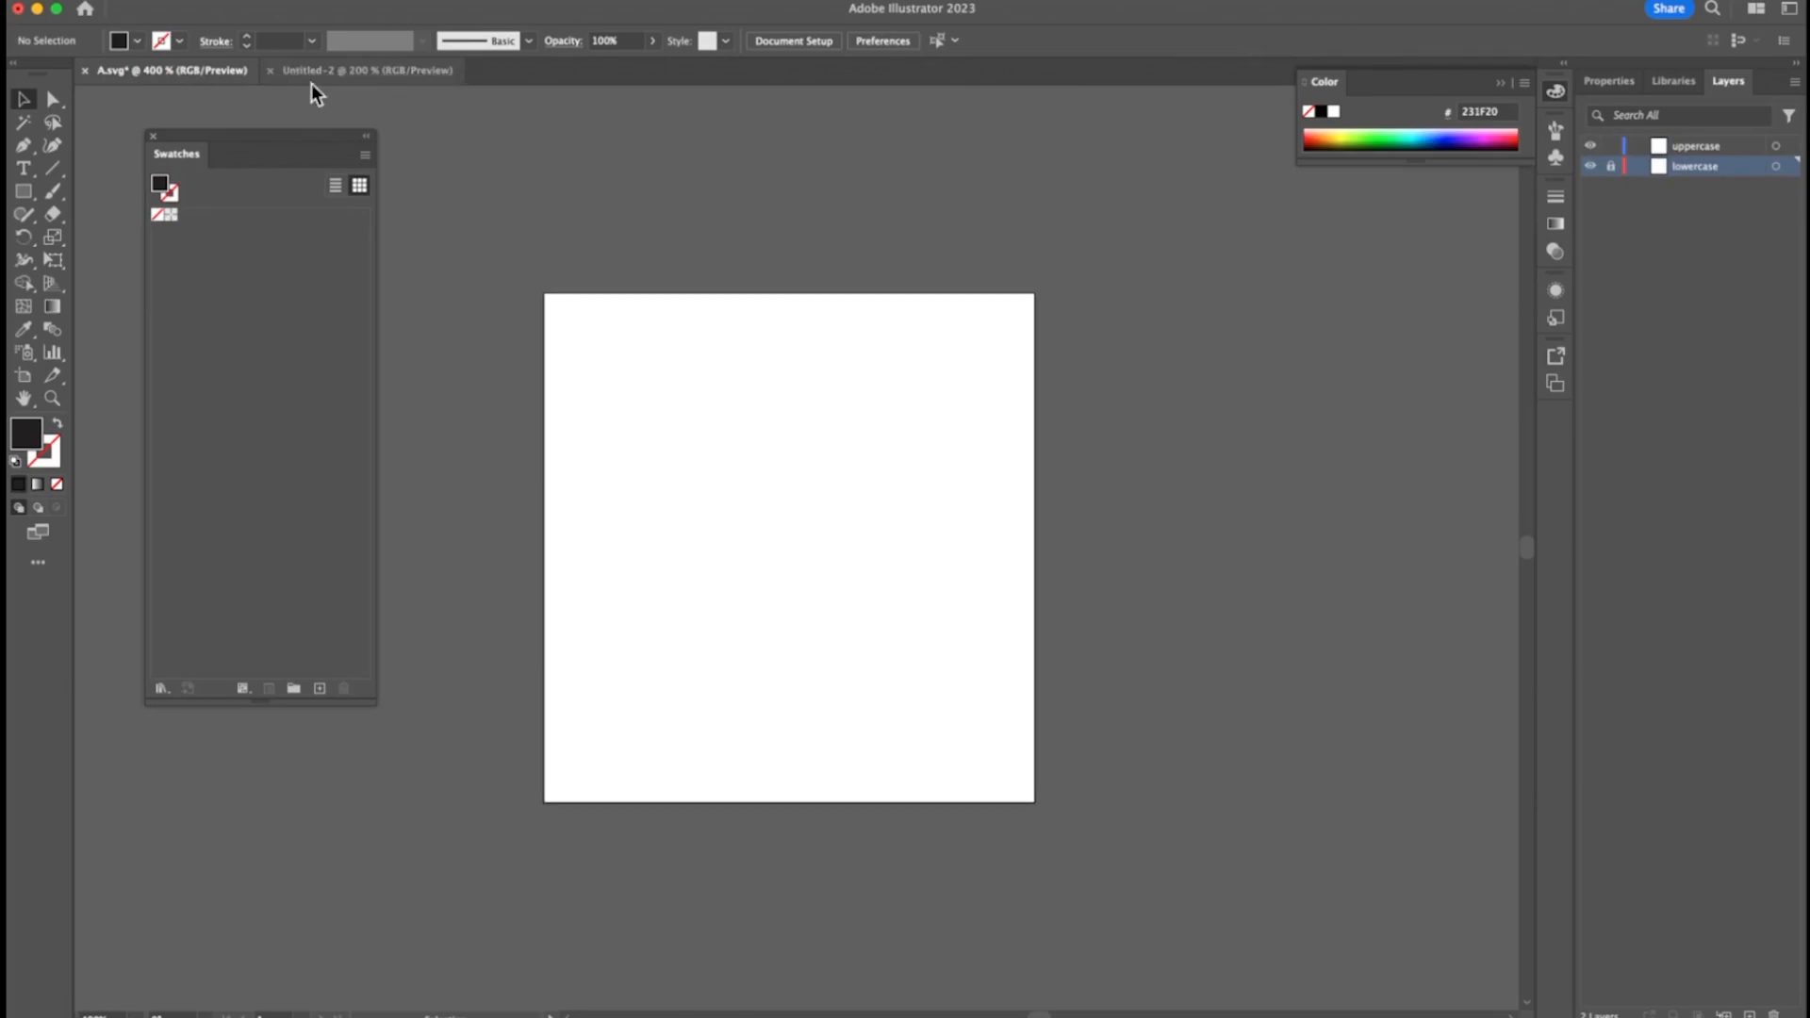
click(356, 74)
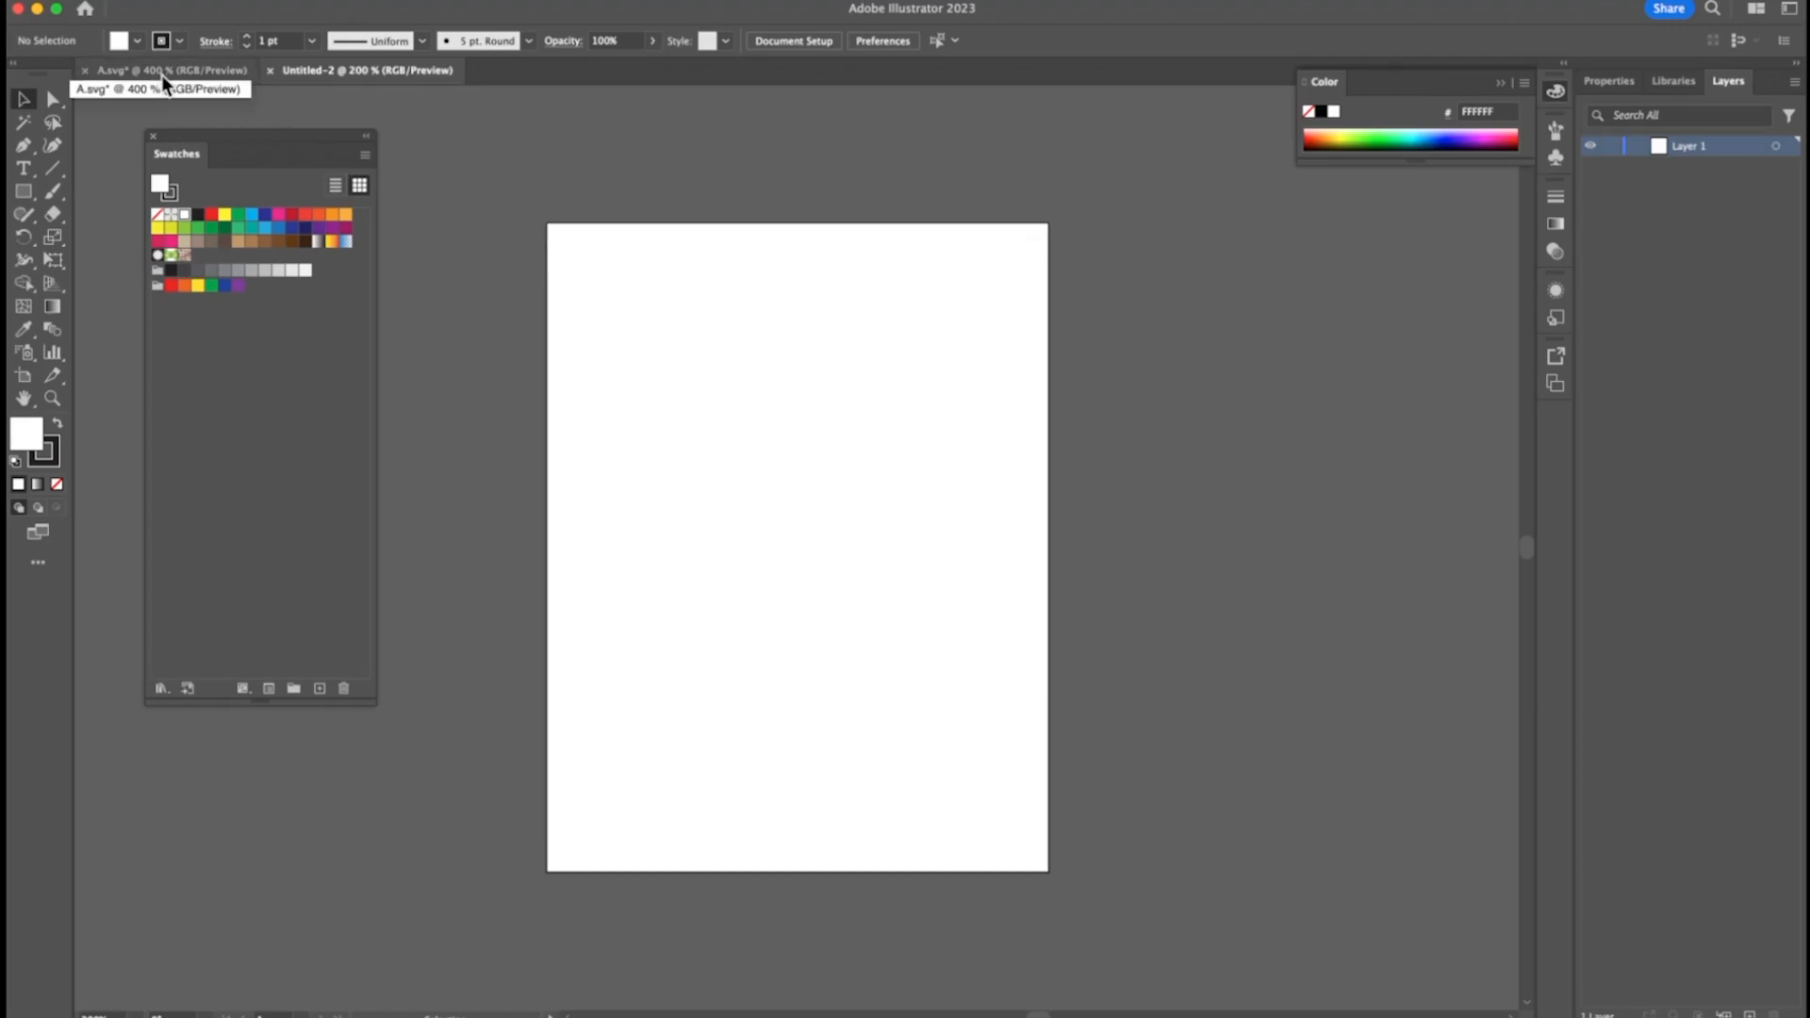
click(247, 73)
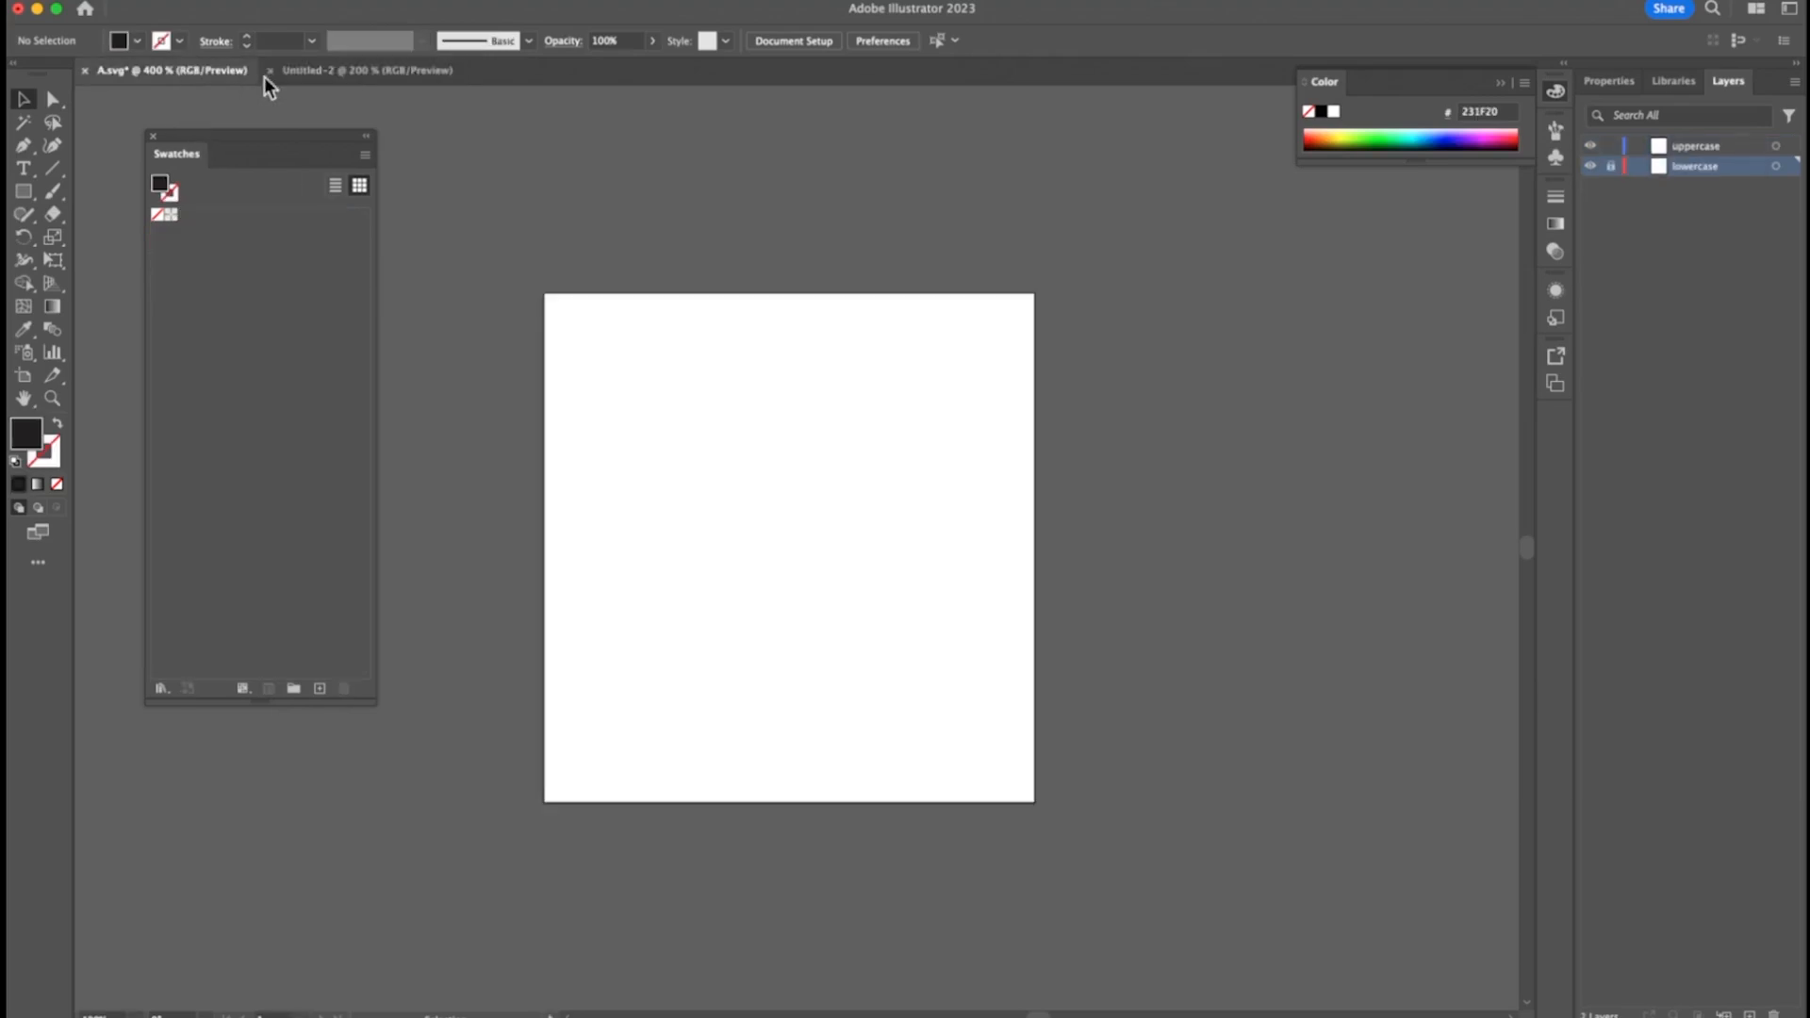
click(321, 75)
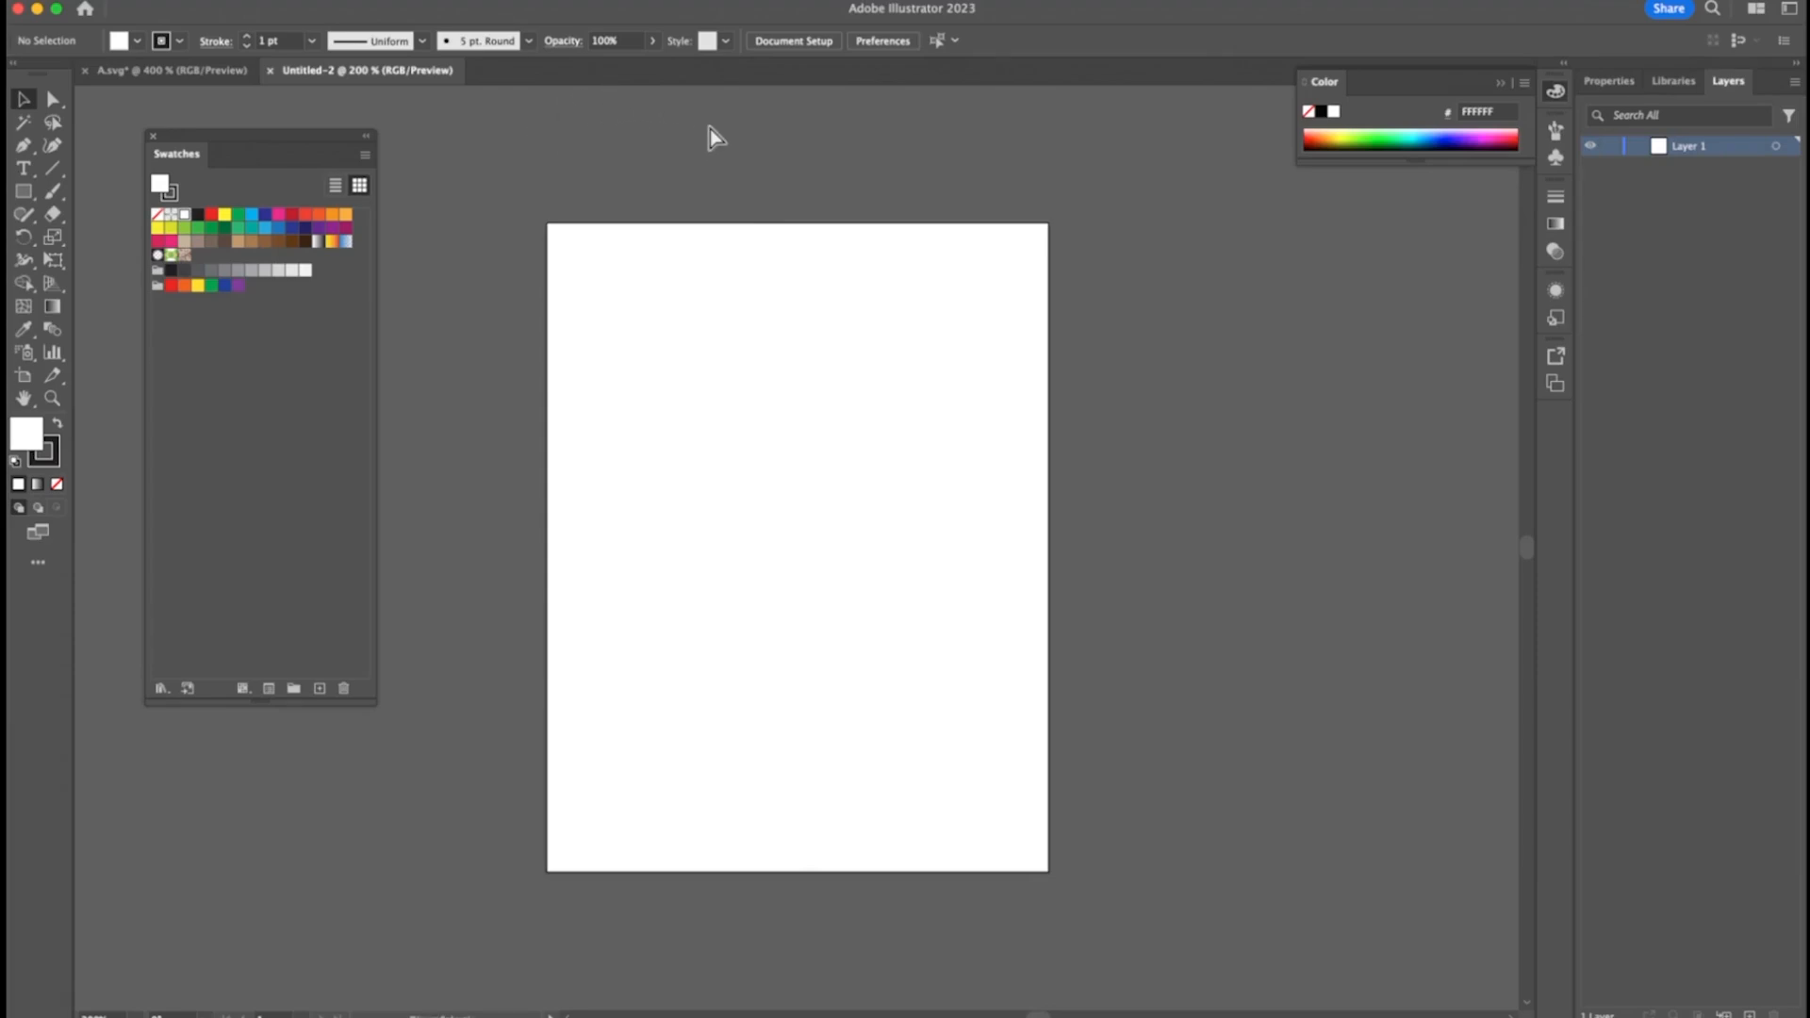
Show the rulers in the Letter document and place vertical guides at about 56 pt and 559 pt and a horizontal guide at about 52 pt
key(super+r)
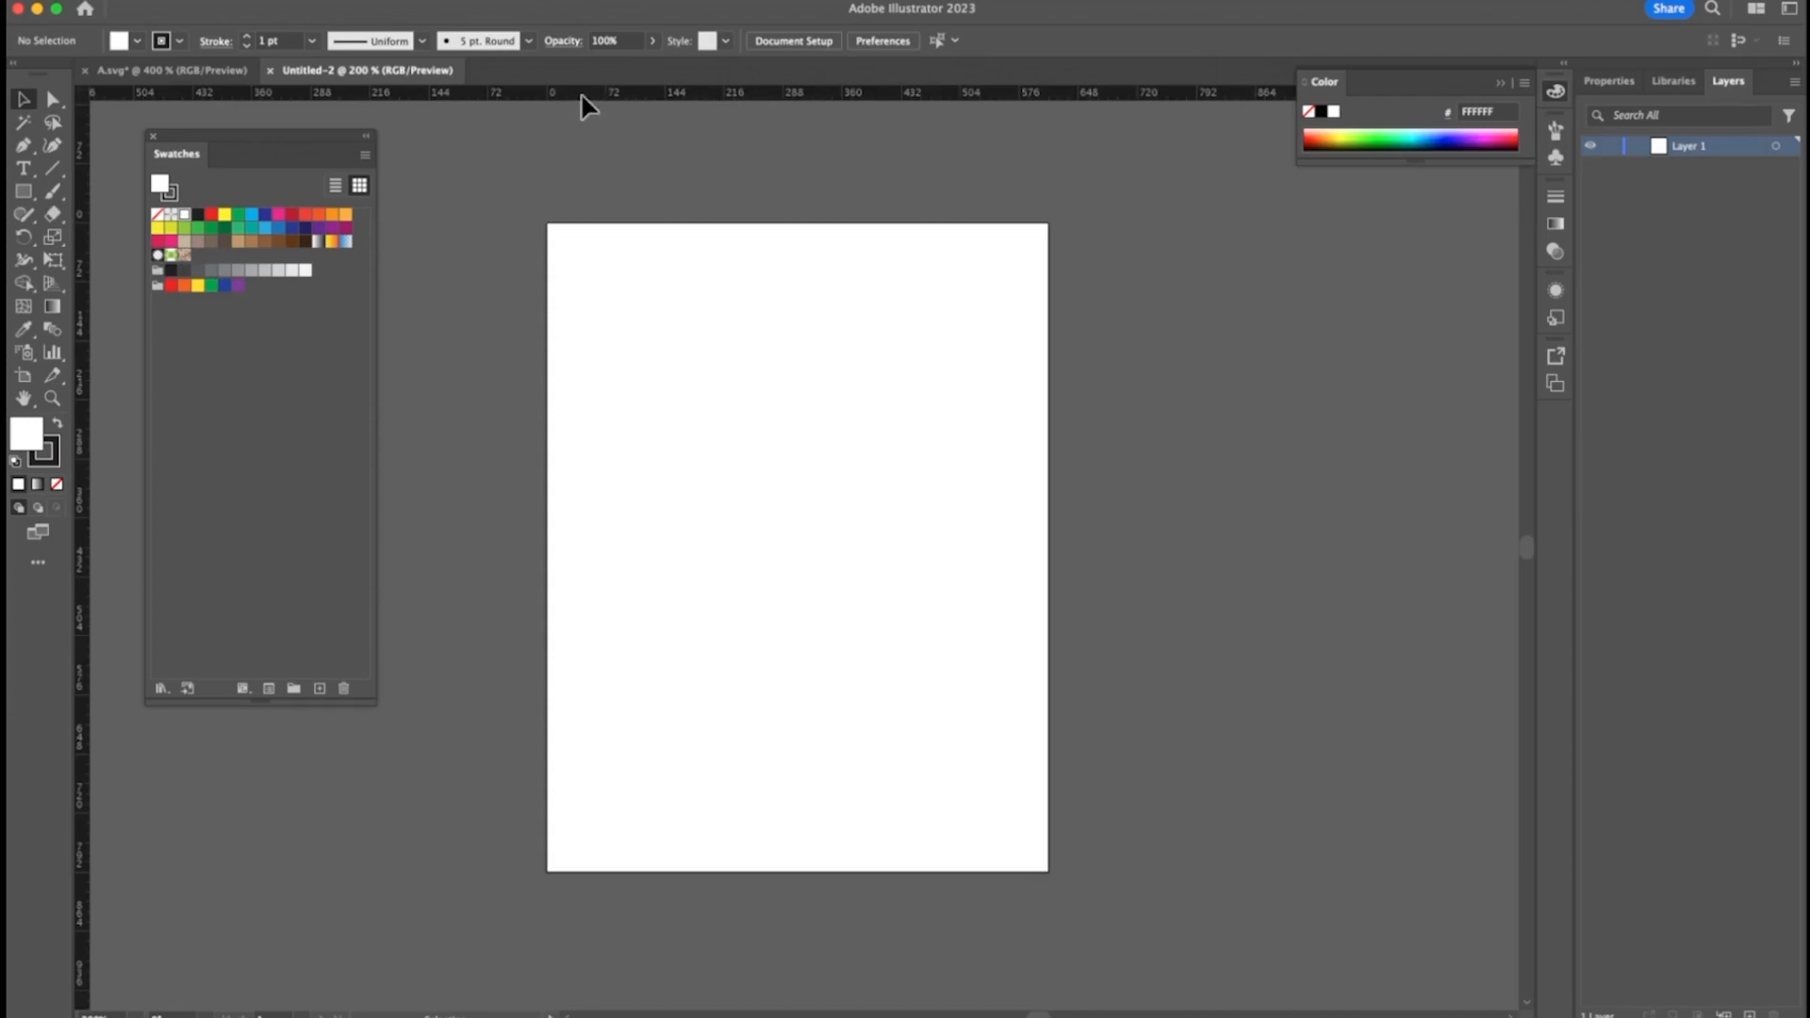
drag(83, 384, 592, 384)
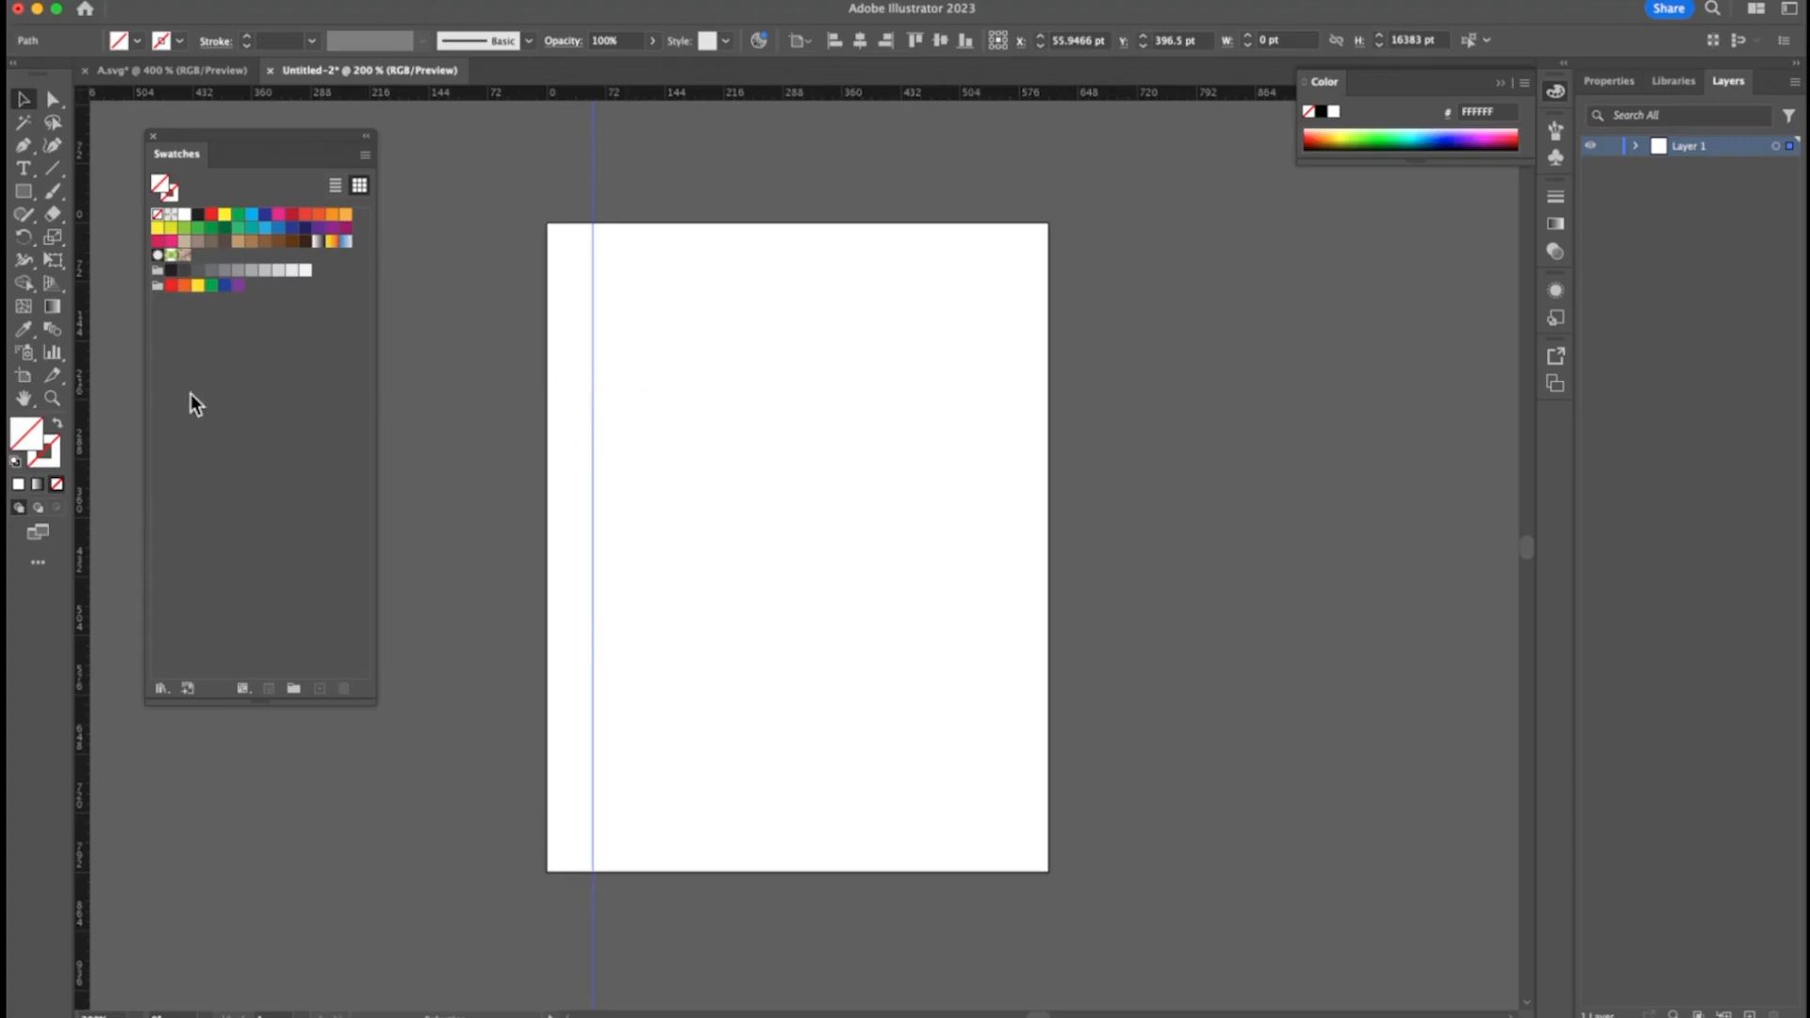
drag(92, 392, 1007, 426)
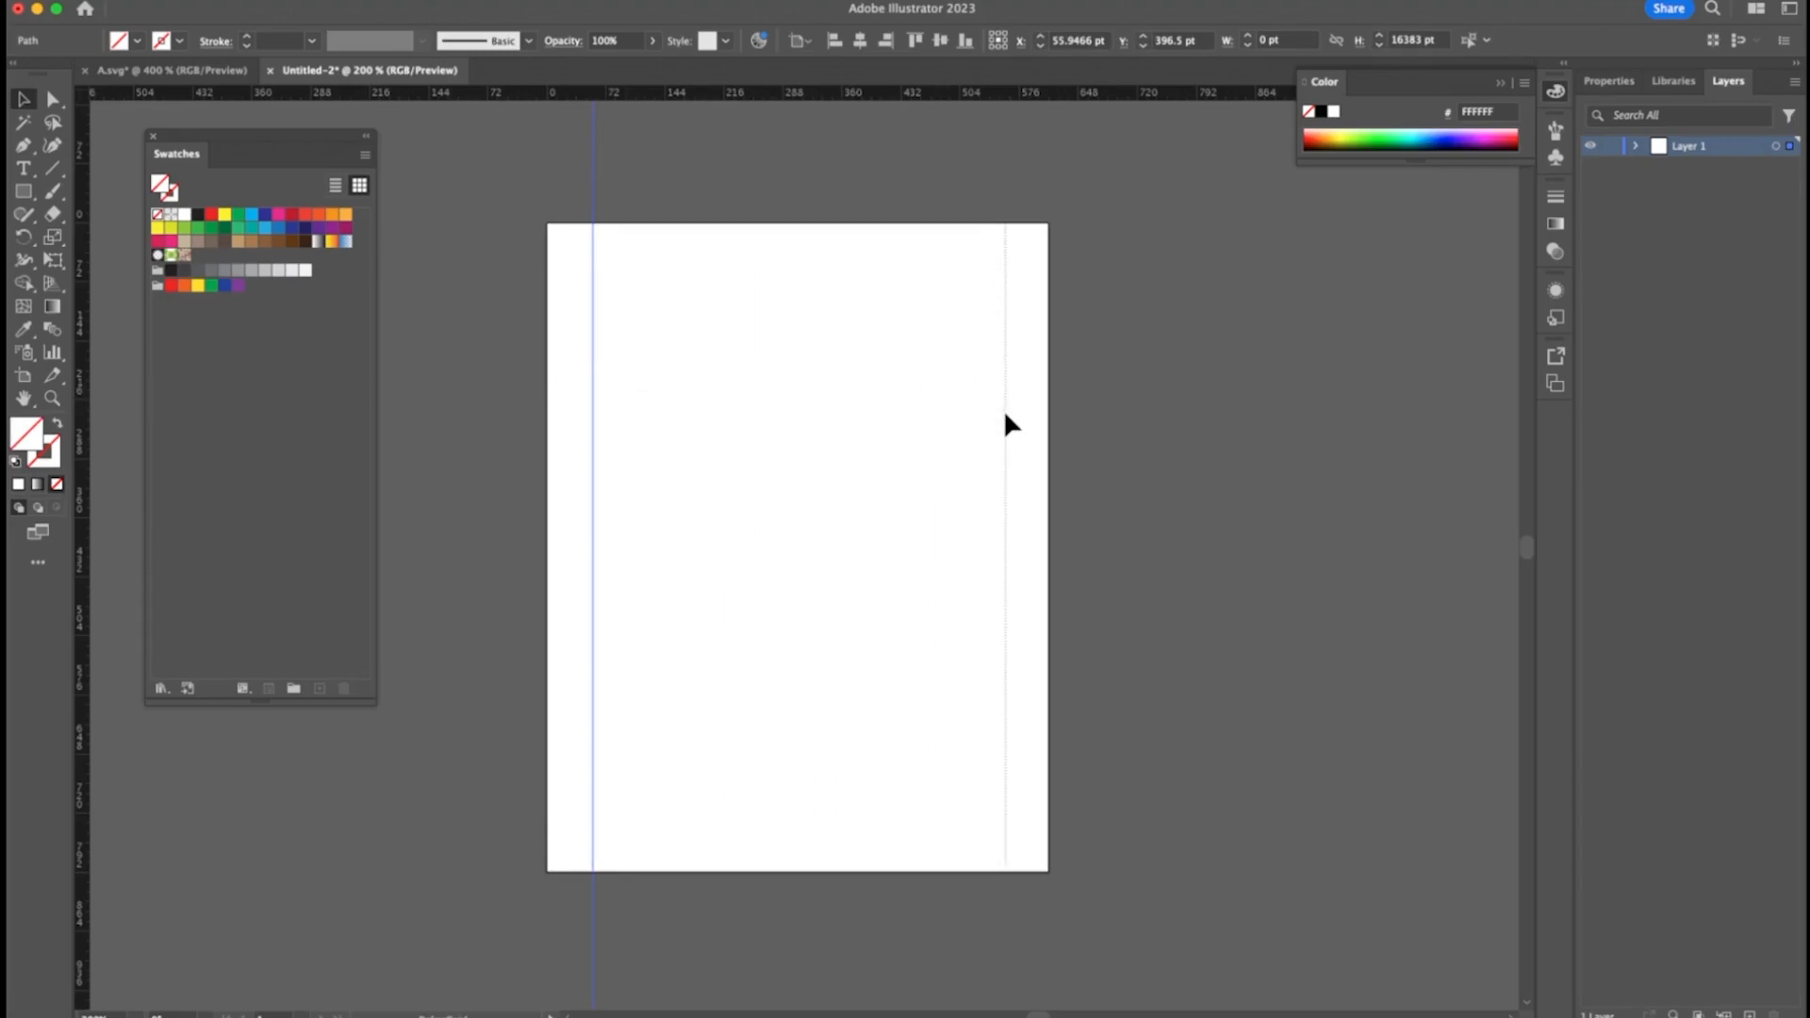
drag(1006, 426, 1005, 424)
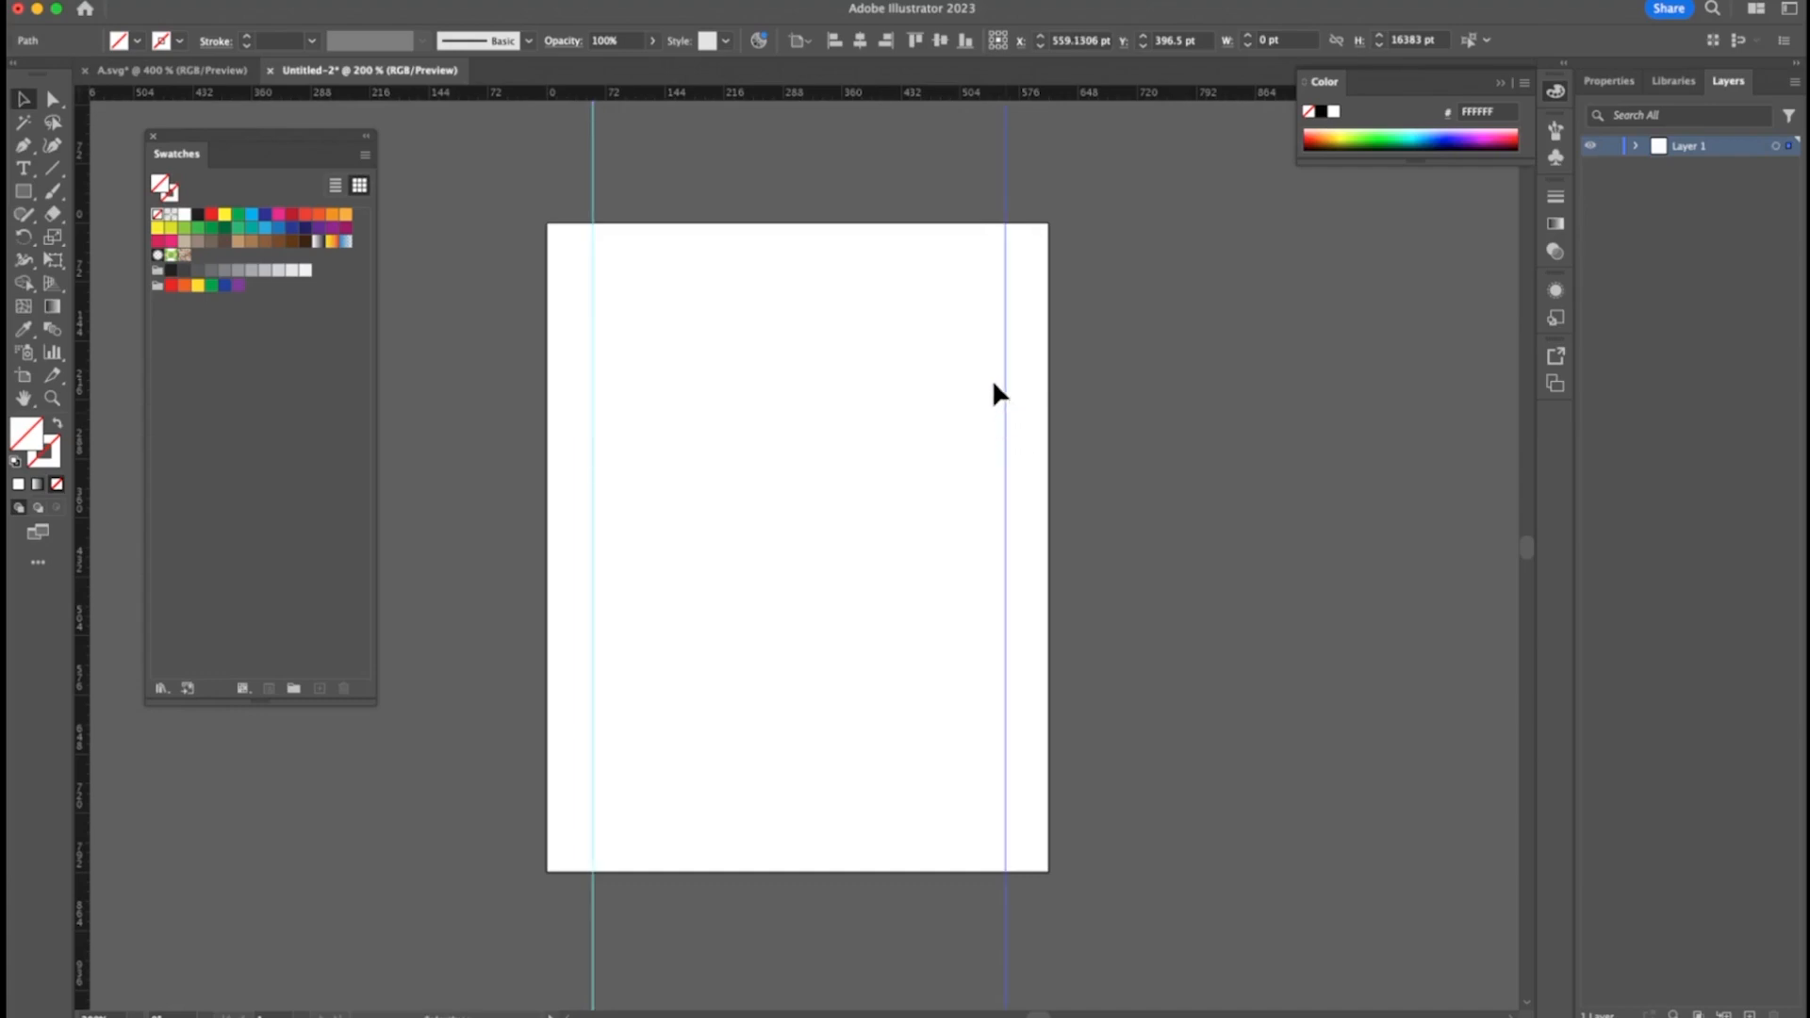
drag(941, 98, 941, 277)
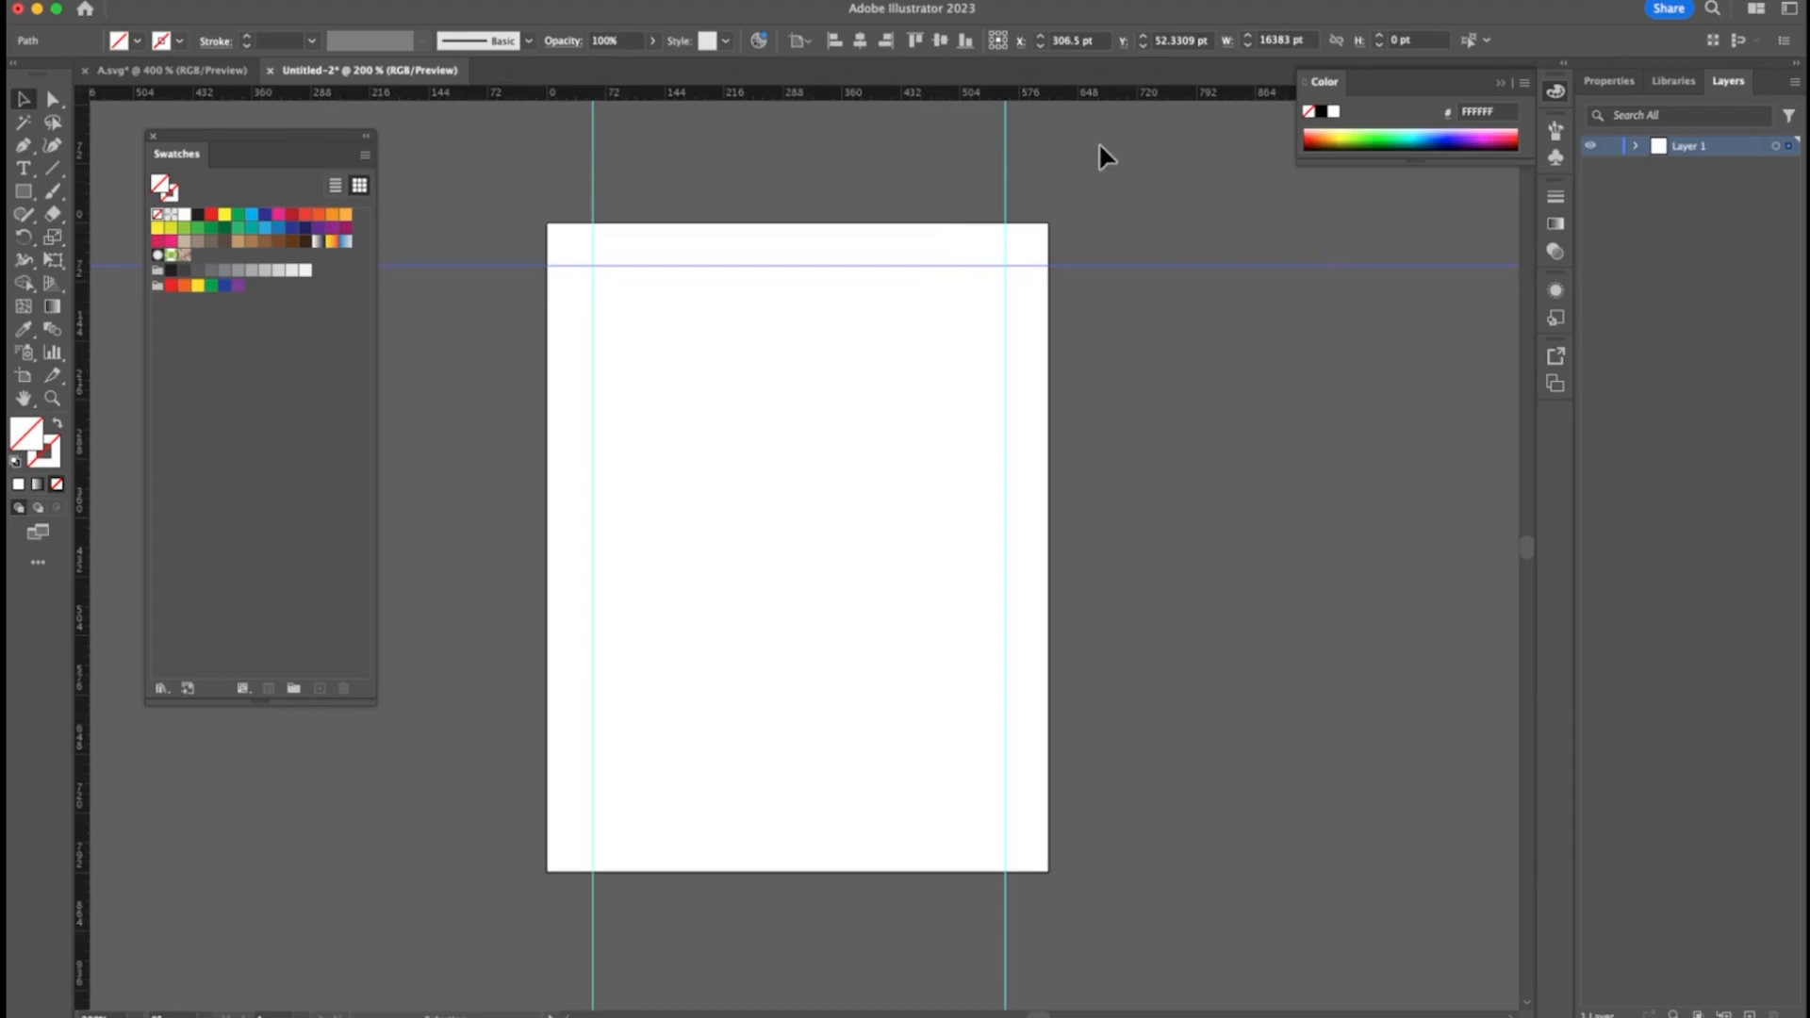
Add two more horizontal guides to the Letter document, one at about 305 pt and one in the lower part of the page
click(171, 71)
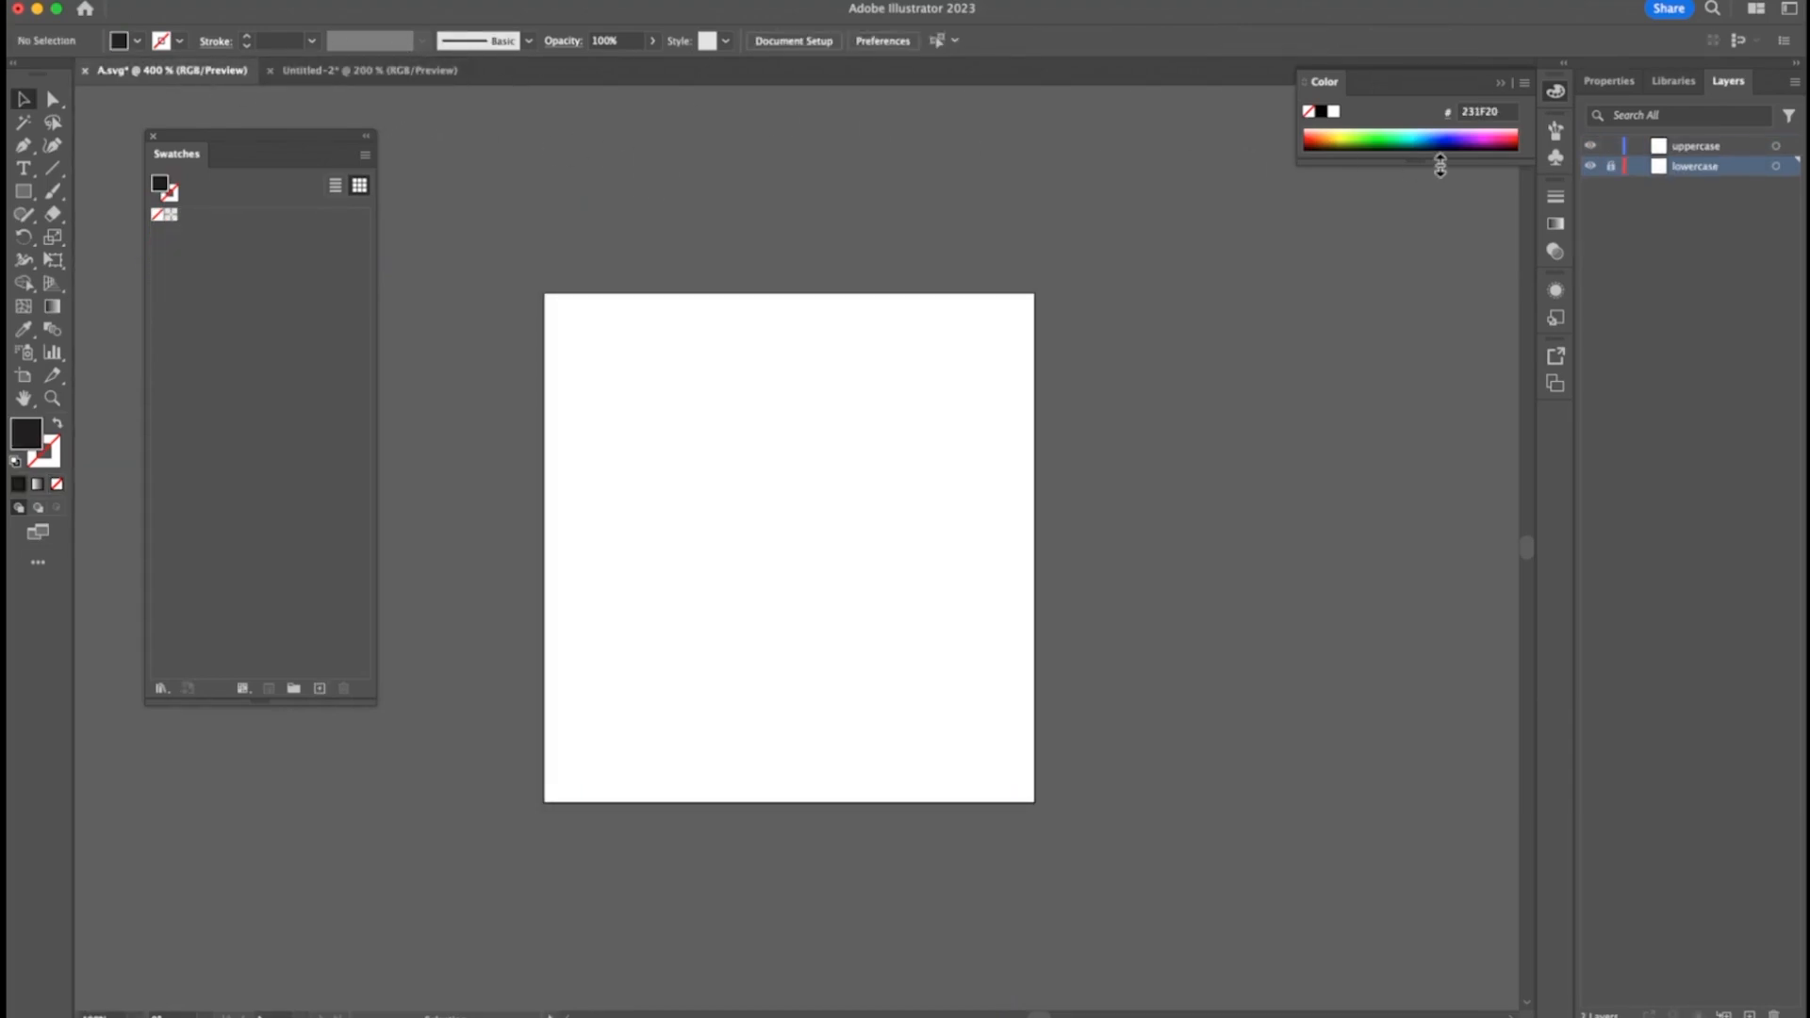
click(381, 76)
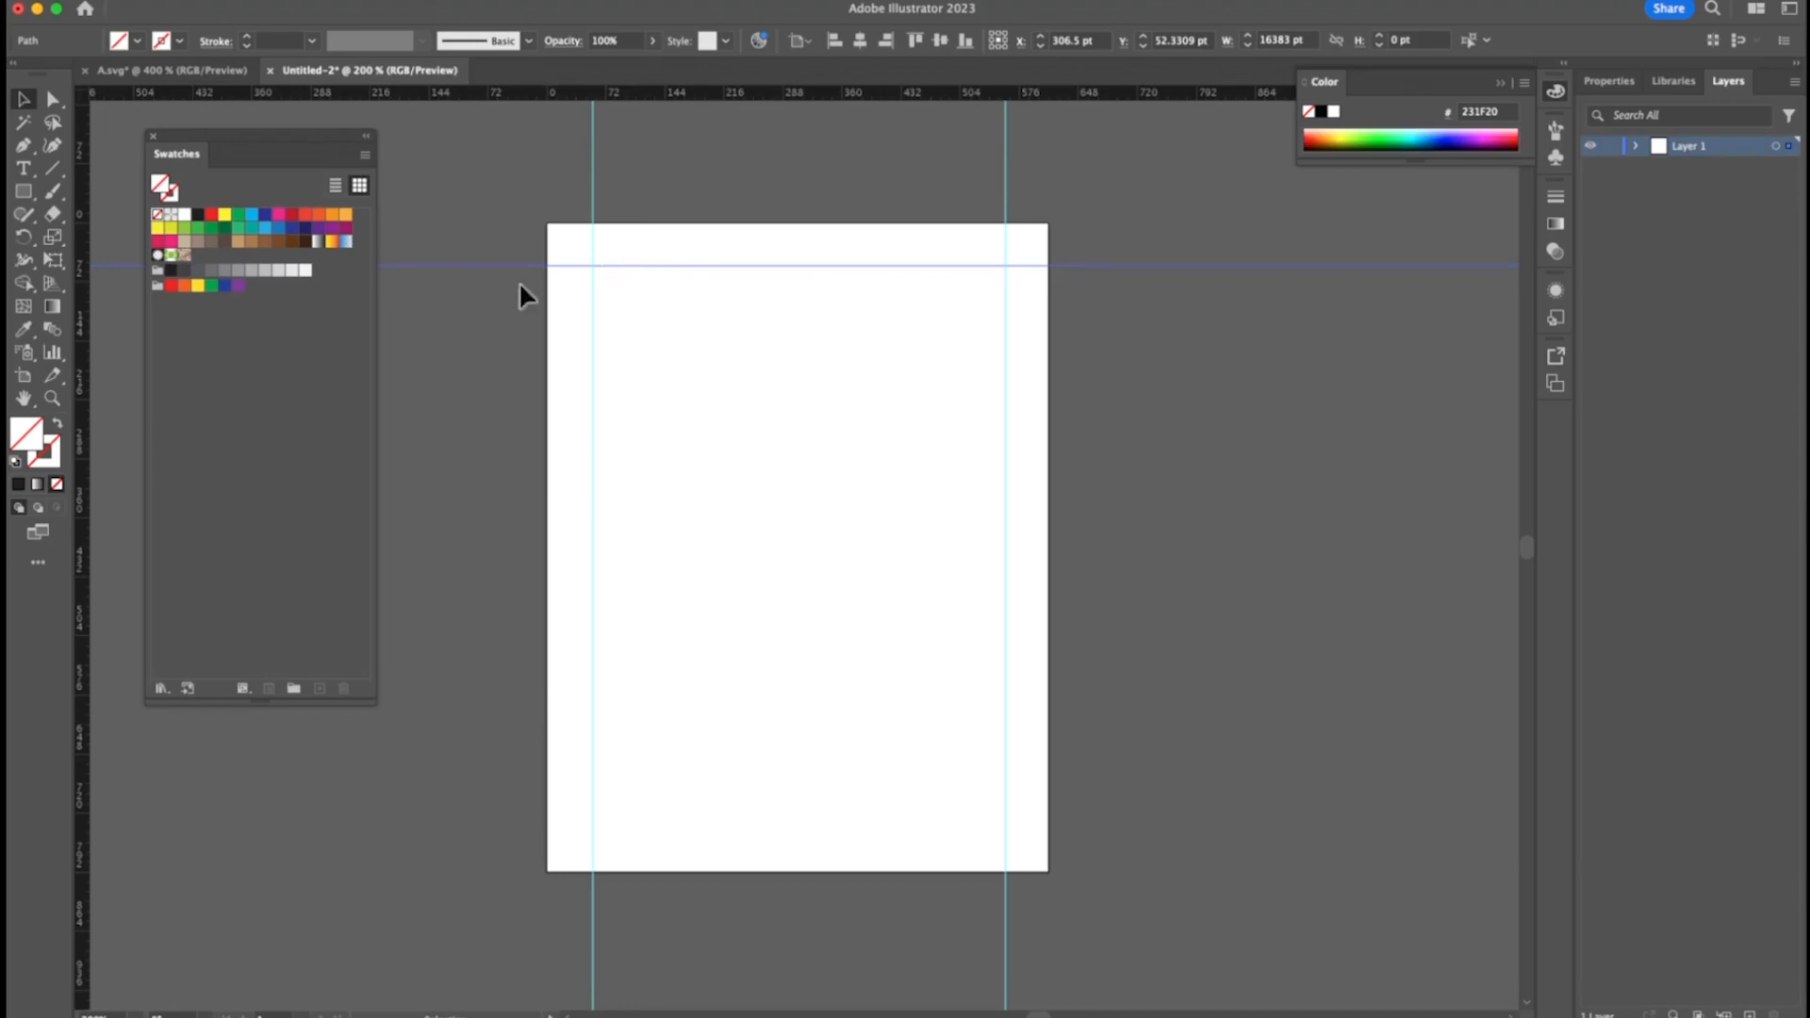
drag(667, 91, 692, 746)
drag(727, 91, 783, 472)
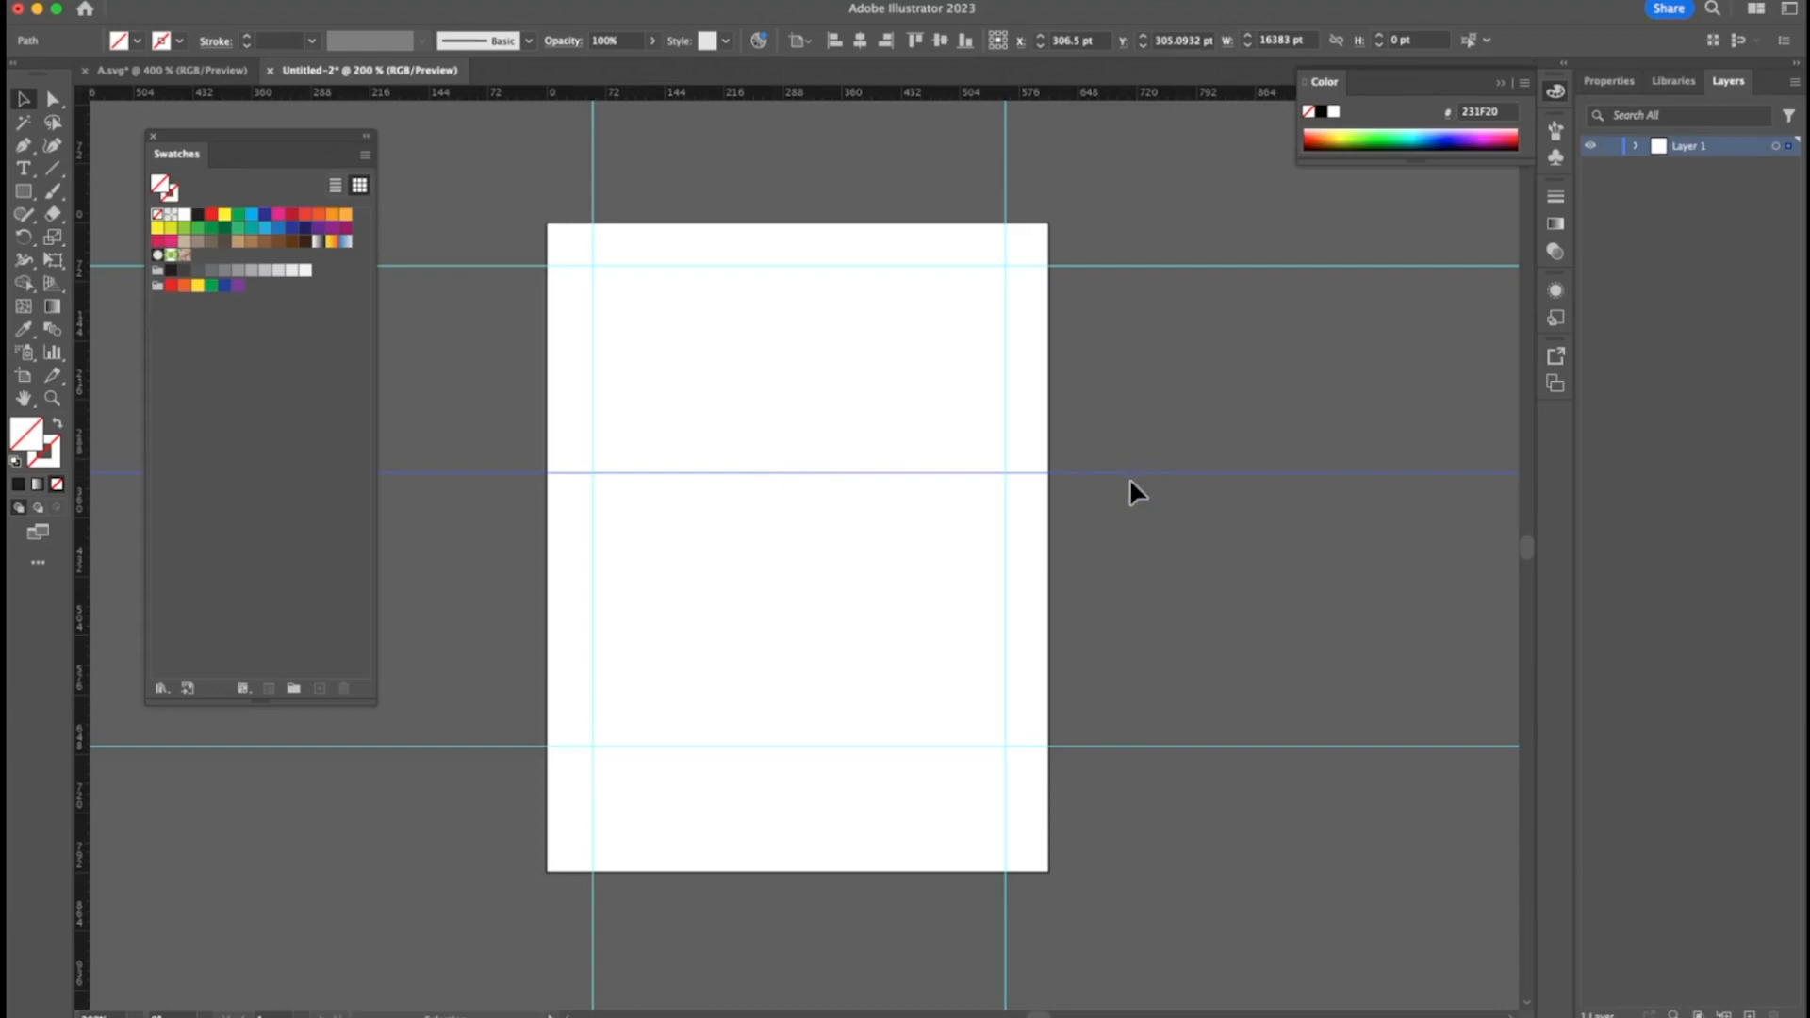
click(1006, 148)
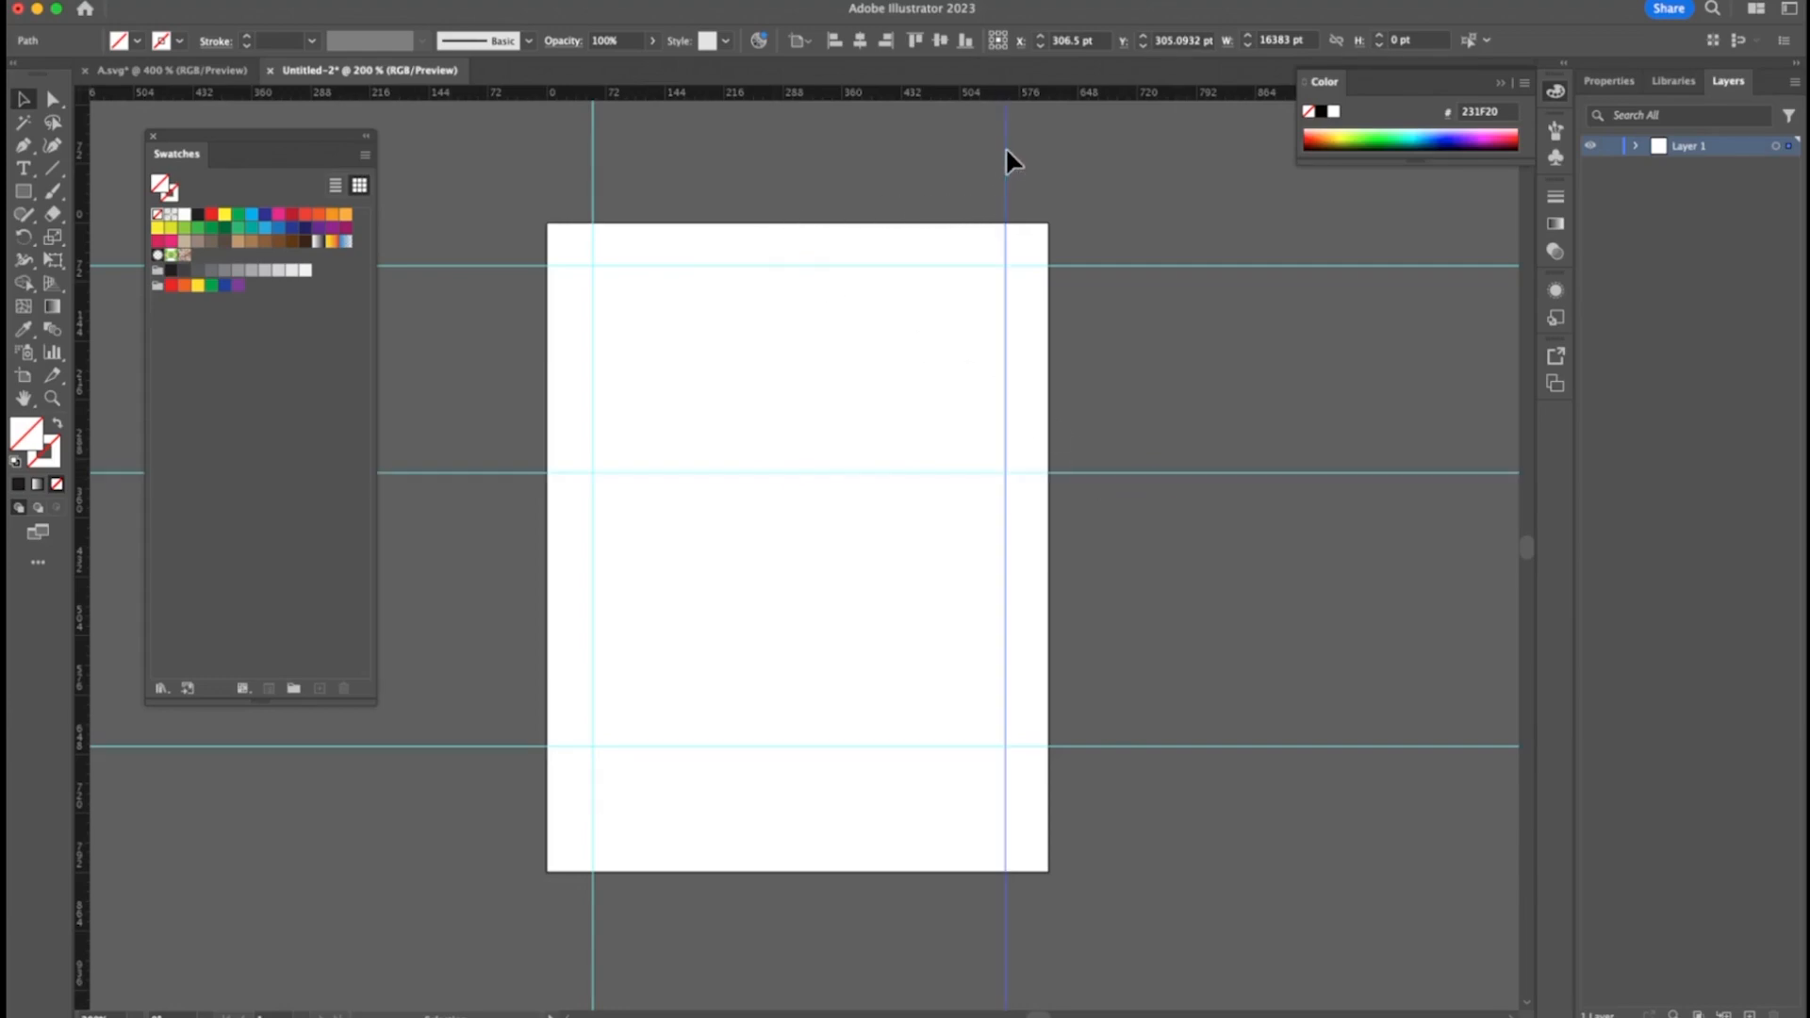
drag(1005, 149, 1005, 153)
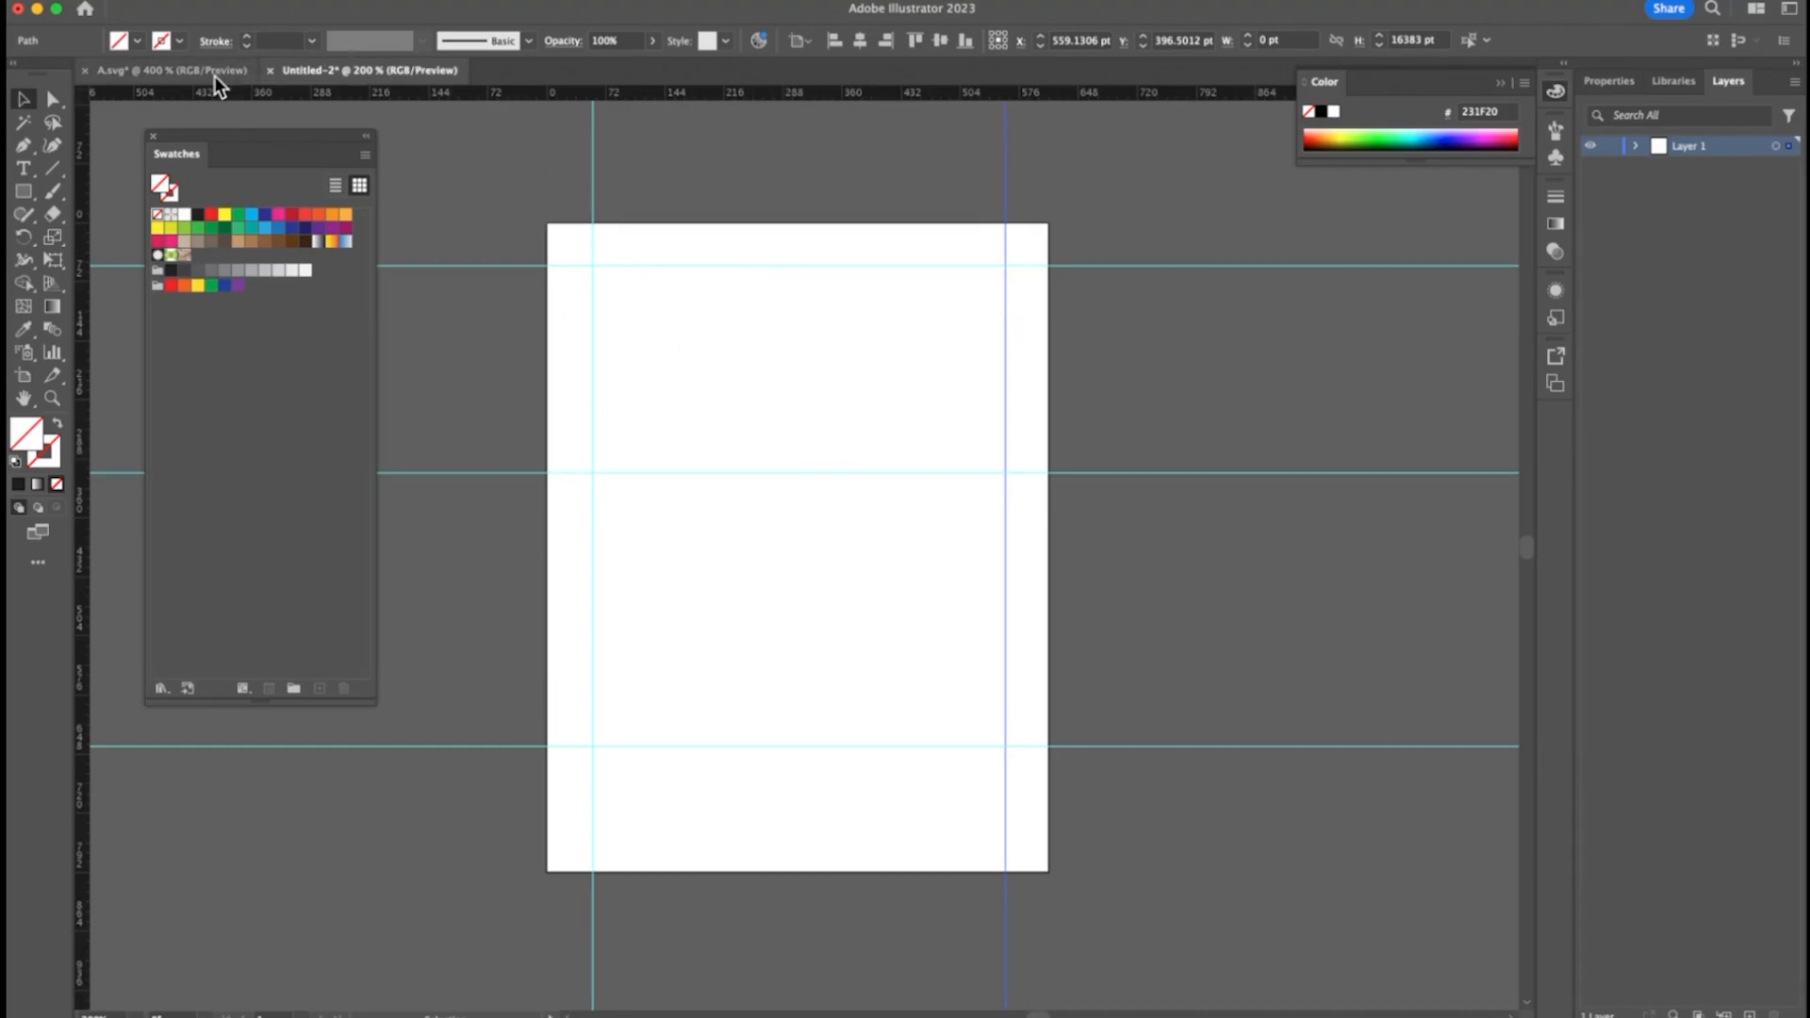
Open the mysuperfont.png image from the file system as its own document in Illustrator
click(154, 71)
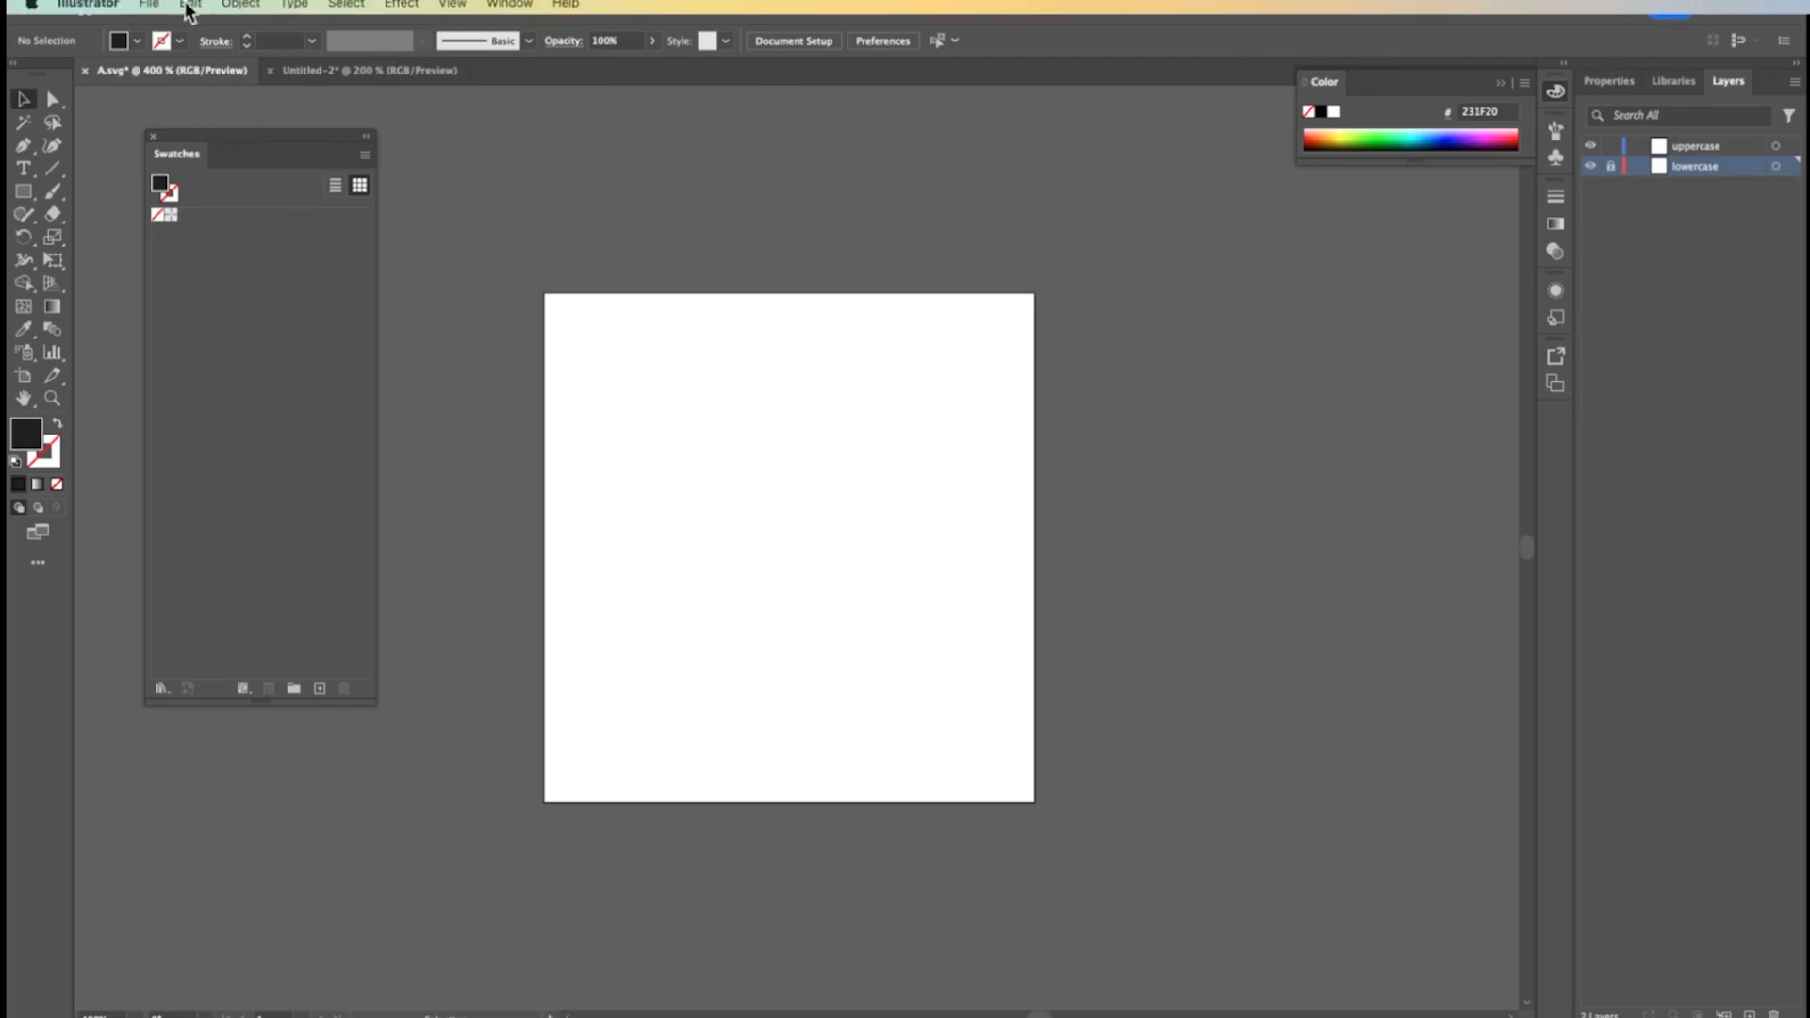
click(149, 5)
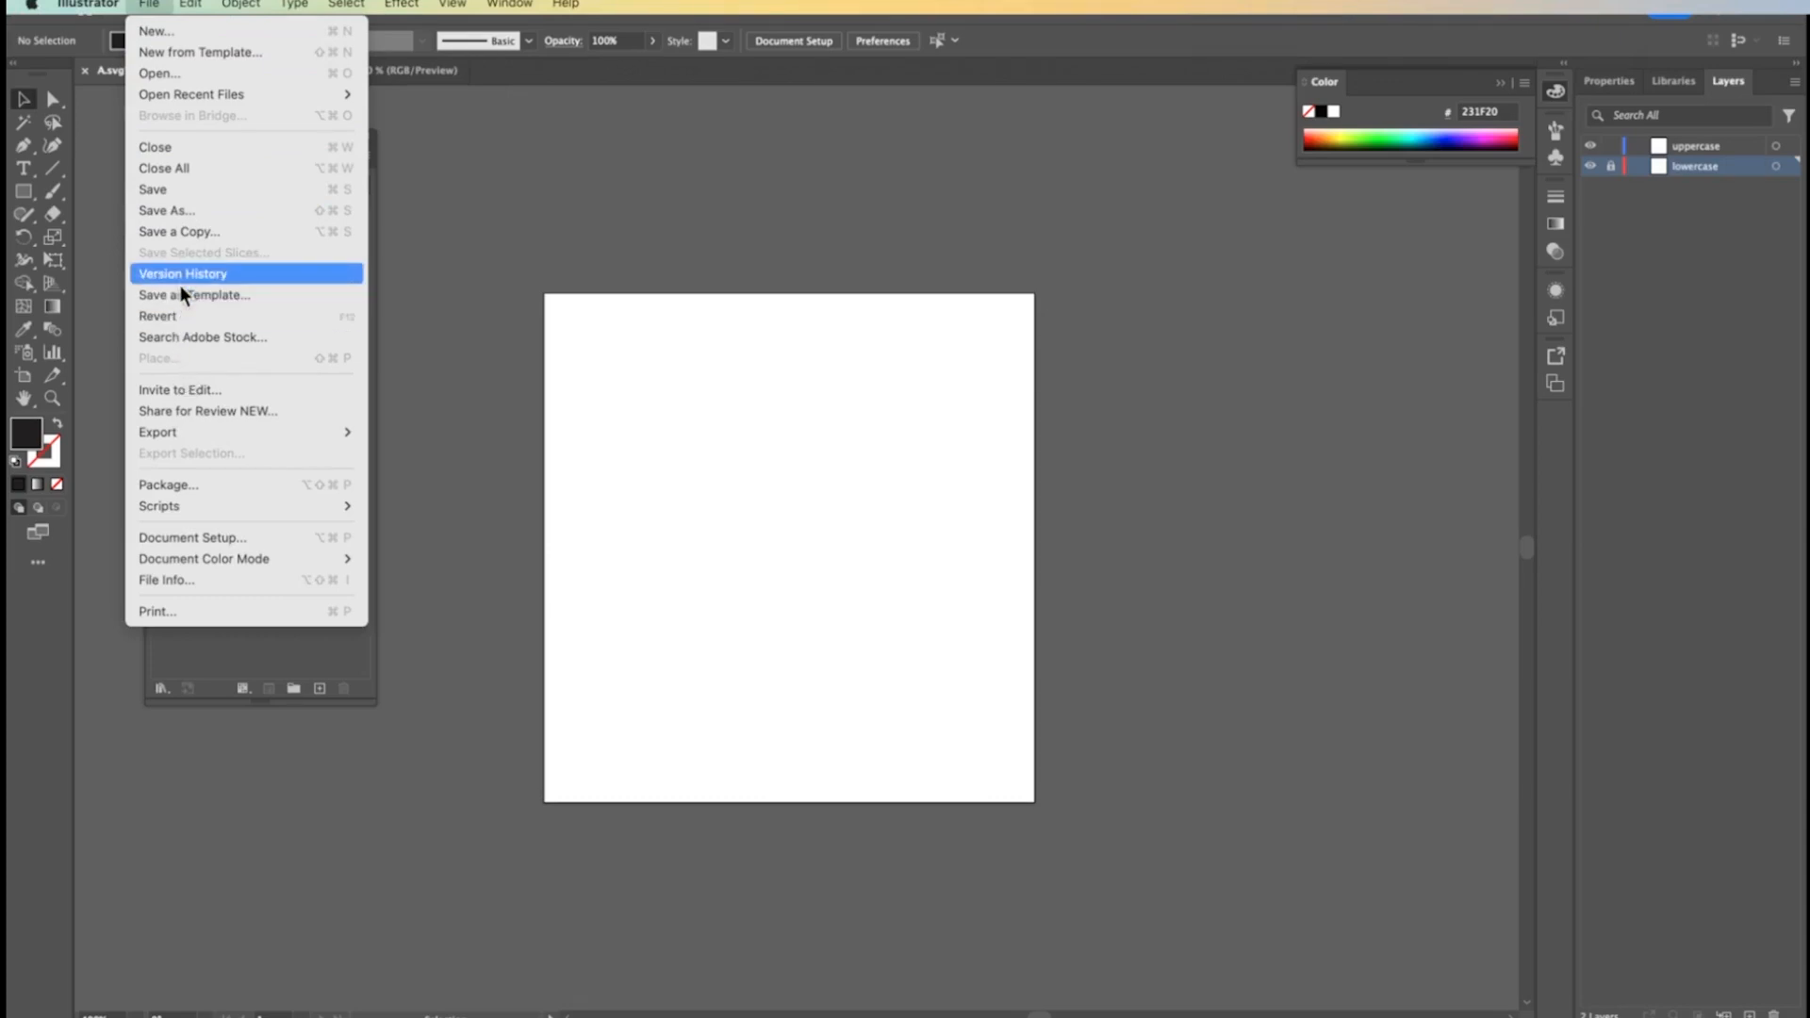
click(432, 393)
click(64, 1009)
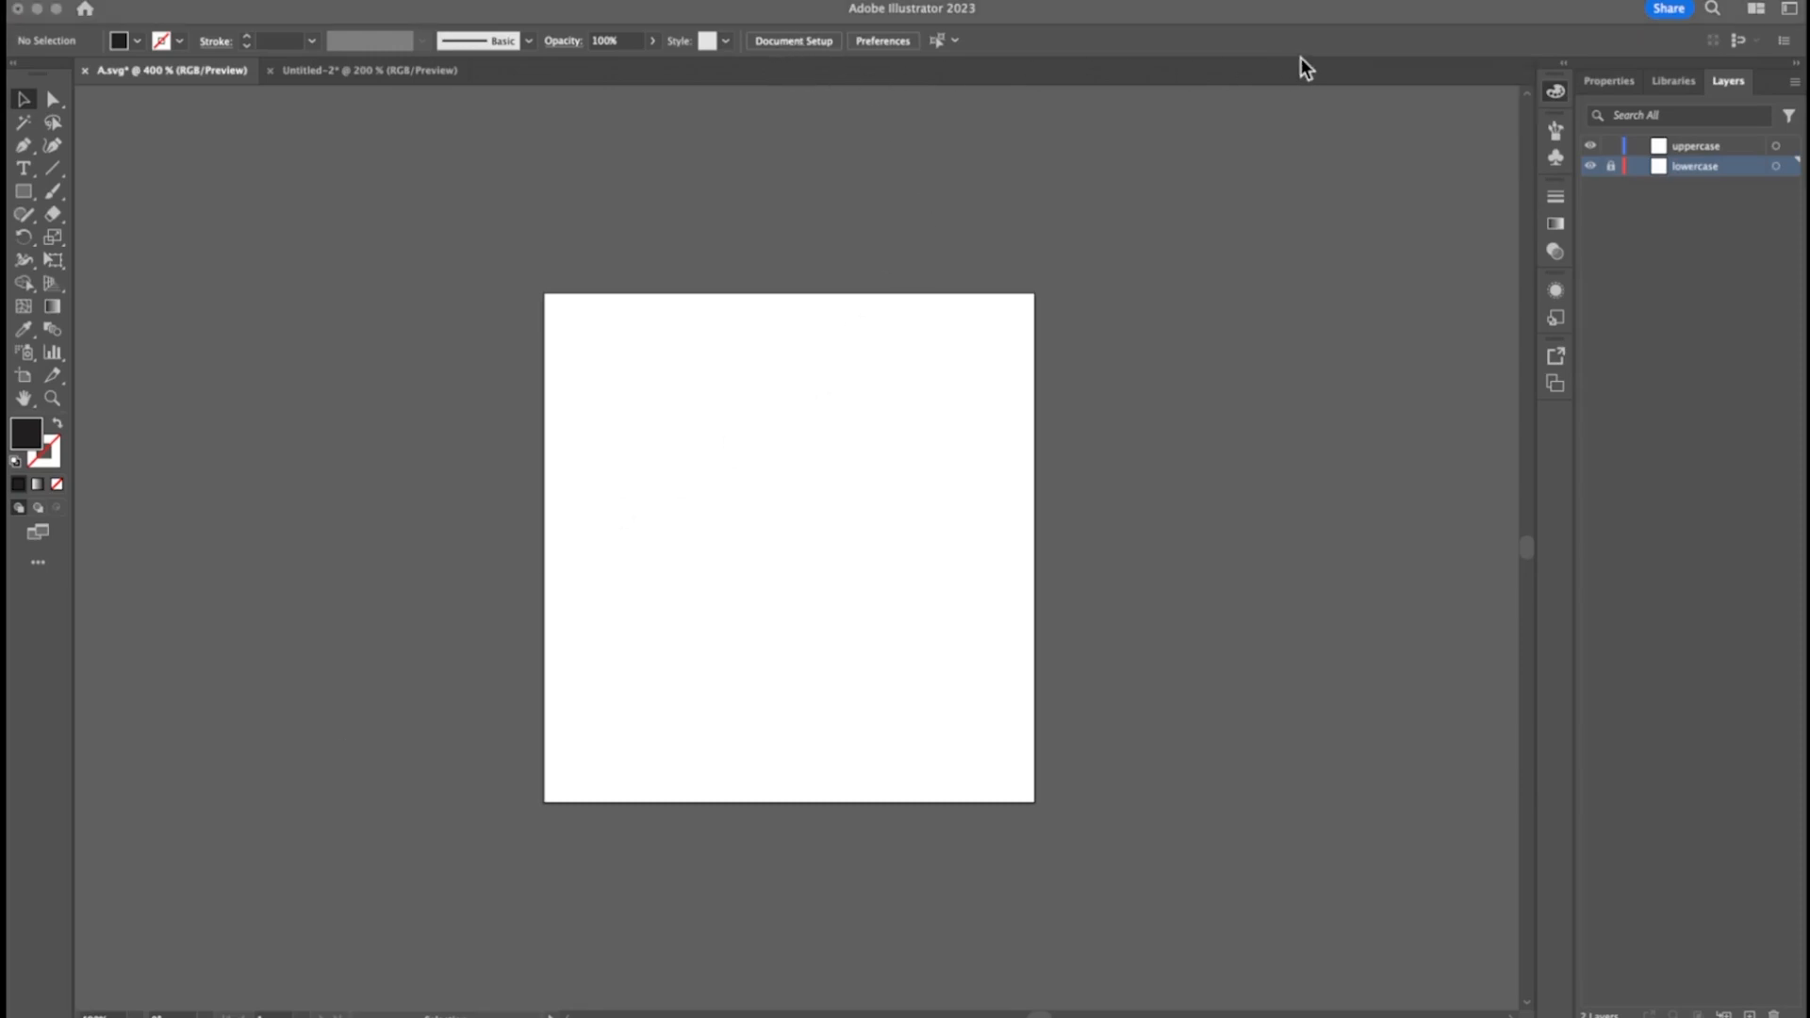
mouse_move(1536, 166)
mouse_down()
mouse_move(897, 432)
mouse_move(679, 500)
mouse_up()
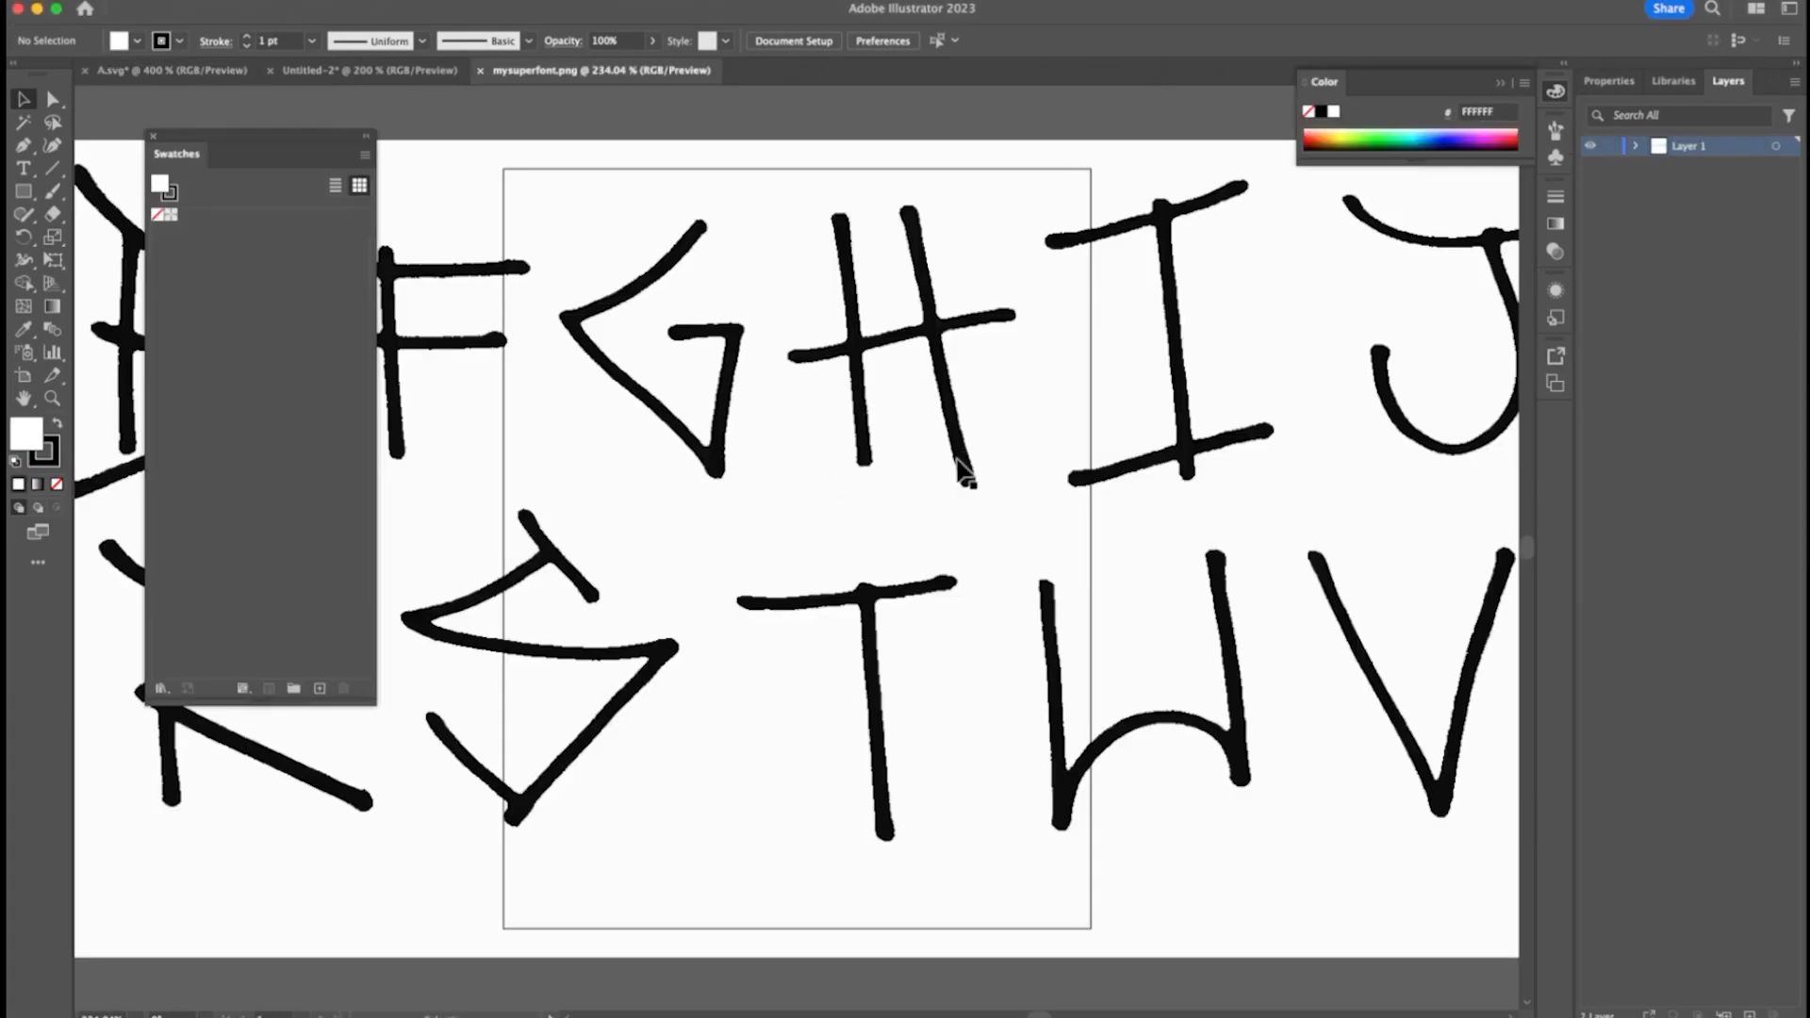
Scale the alphabet image down to about 695 x 154 pt and move it onto the middle of the artboard
key(super+minus)
key(super+minus)
key(super+minus)
key(super+minus)
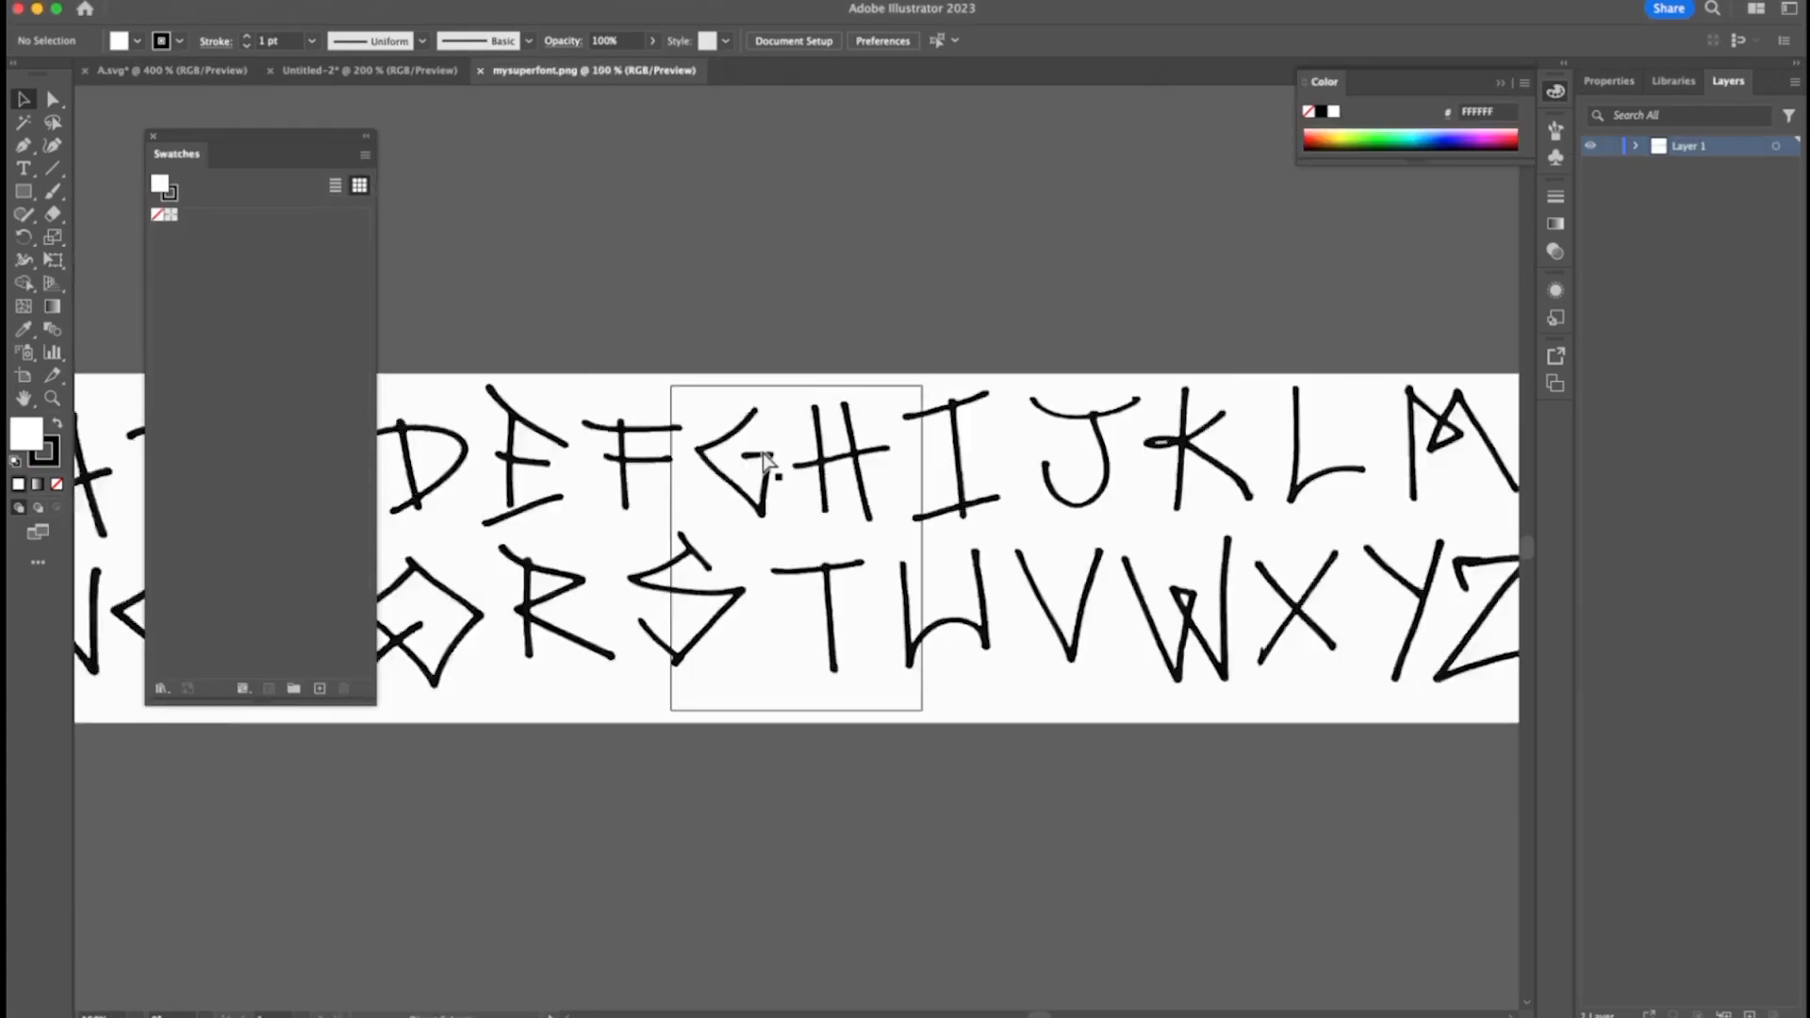
click(1316, 445)
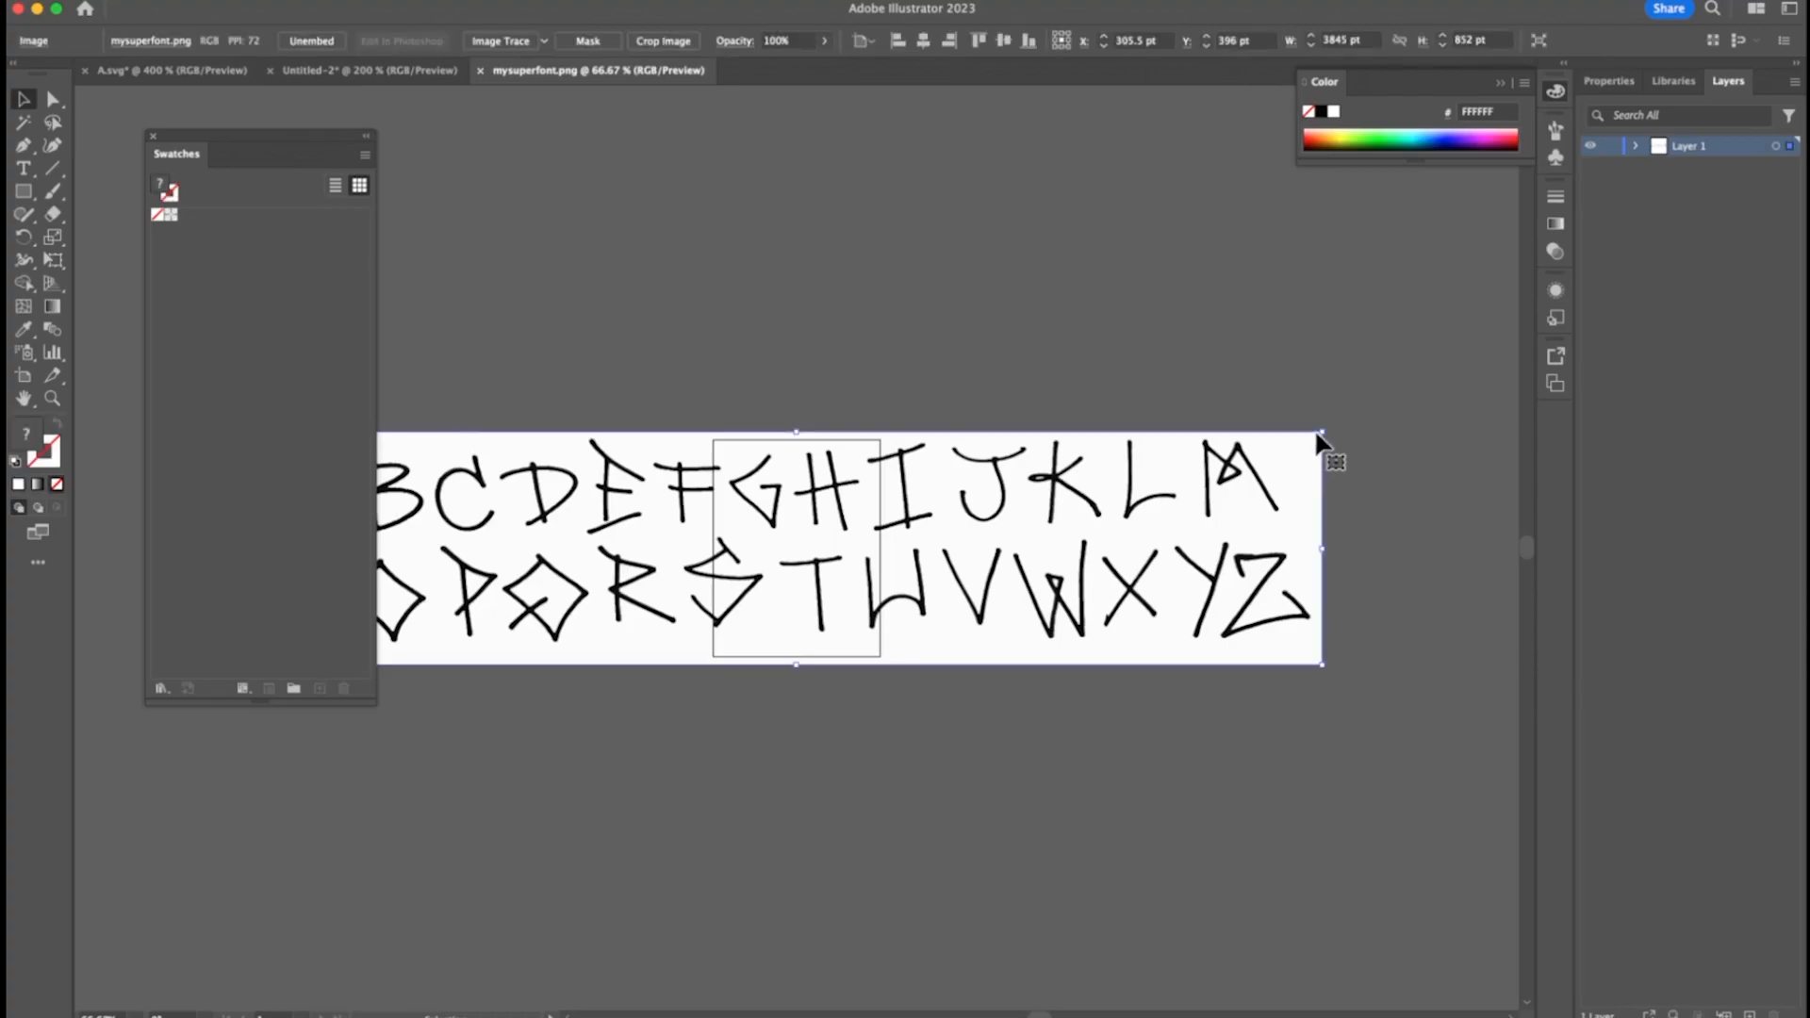
drag(1320, 436, 694, 627)
drag(427, 650, 848, 549)
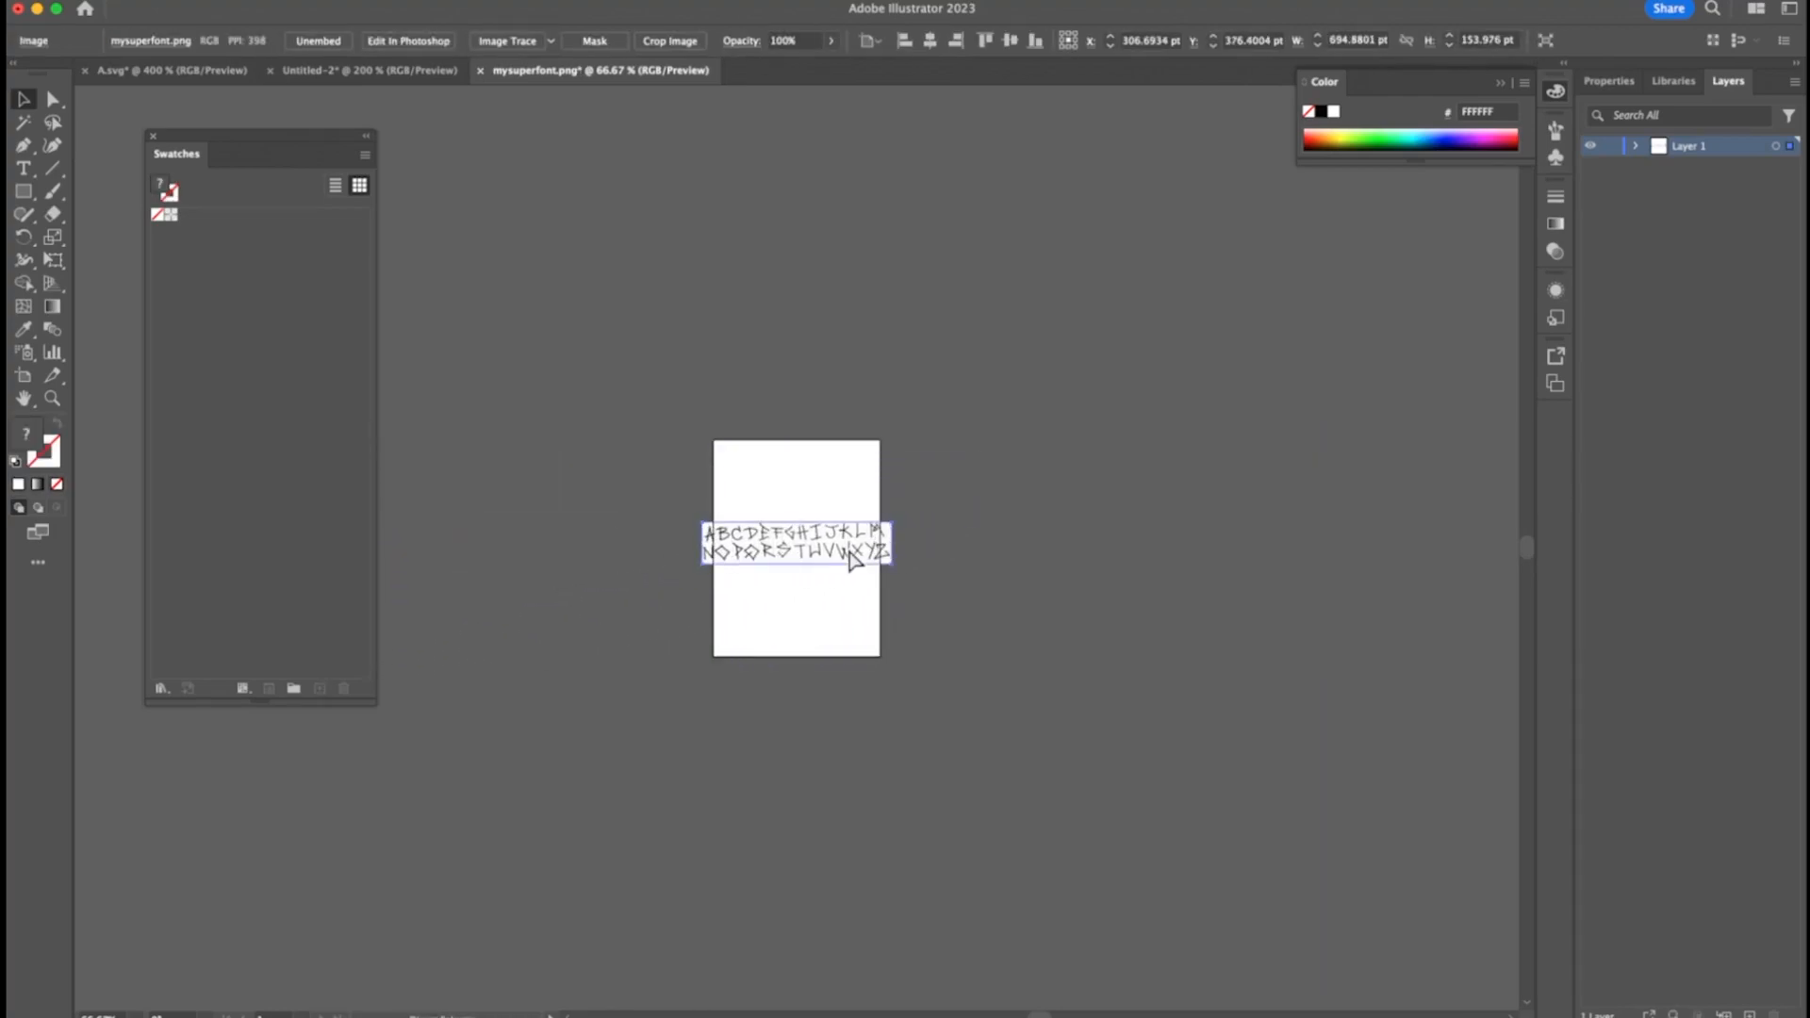
Move the alphabet image up and rightward to about X 357 pt, Y 297 pt, with its left edge inside the artboard
key(super+equal)
key(super+equal)
key(super+equal)
key(super+equal)
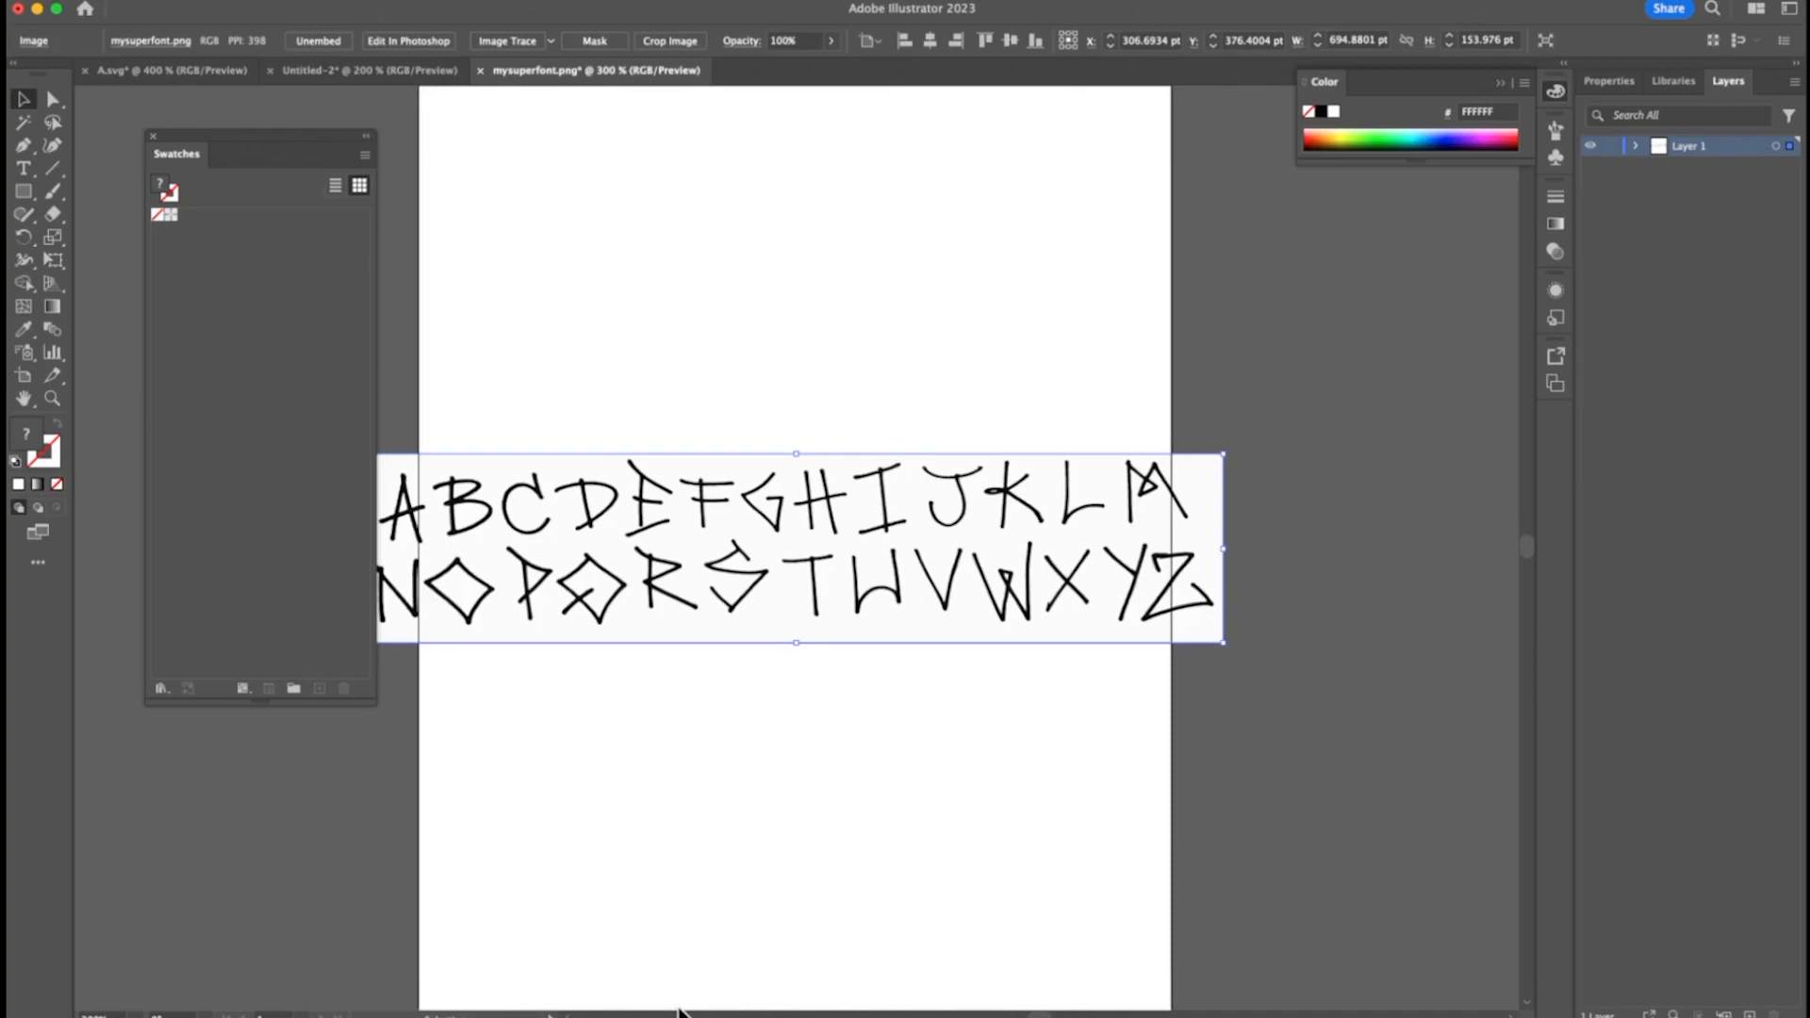
click(750, 996)
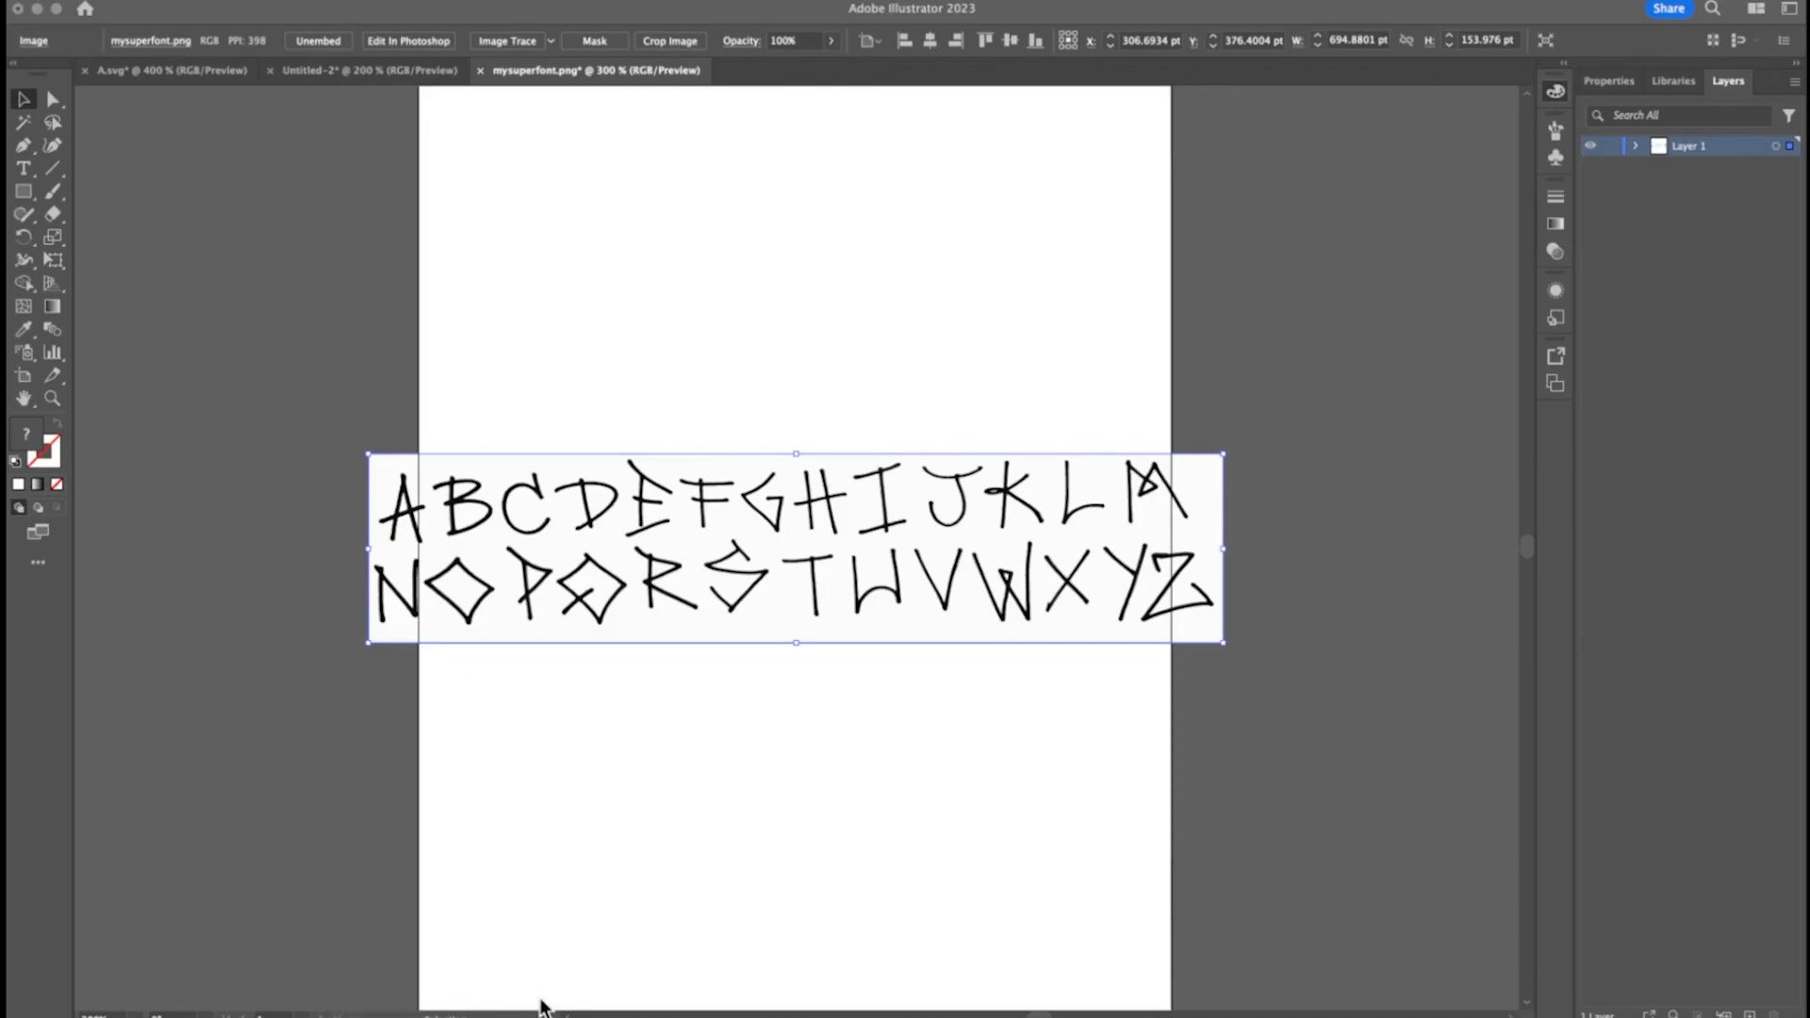
click(660, 1005)
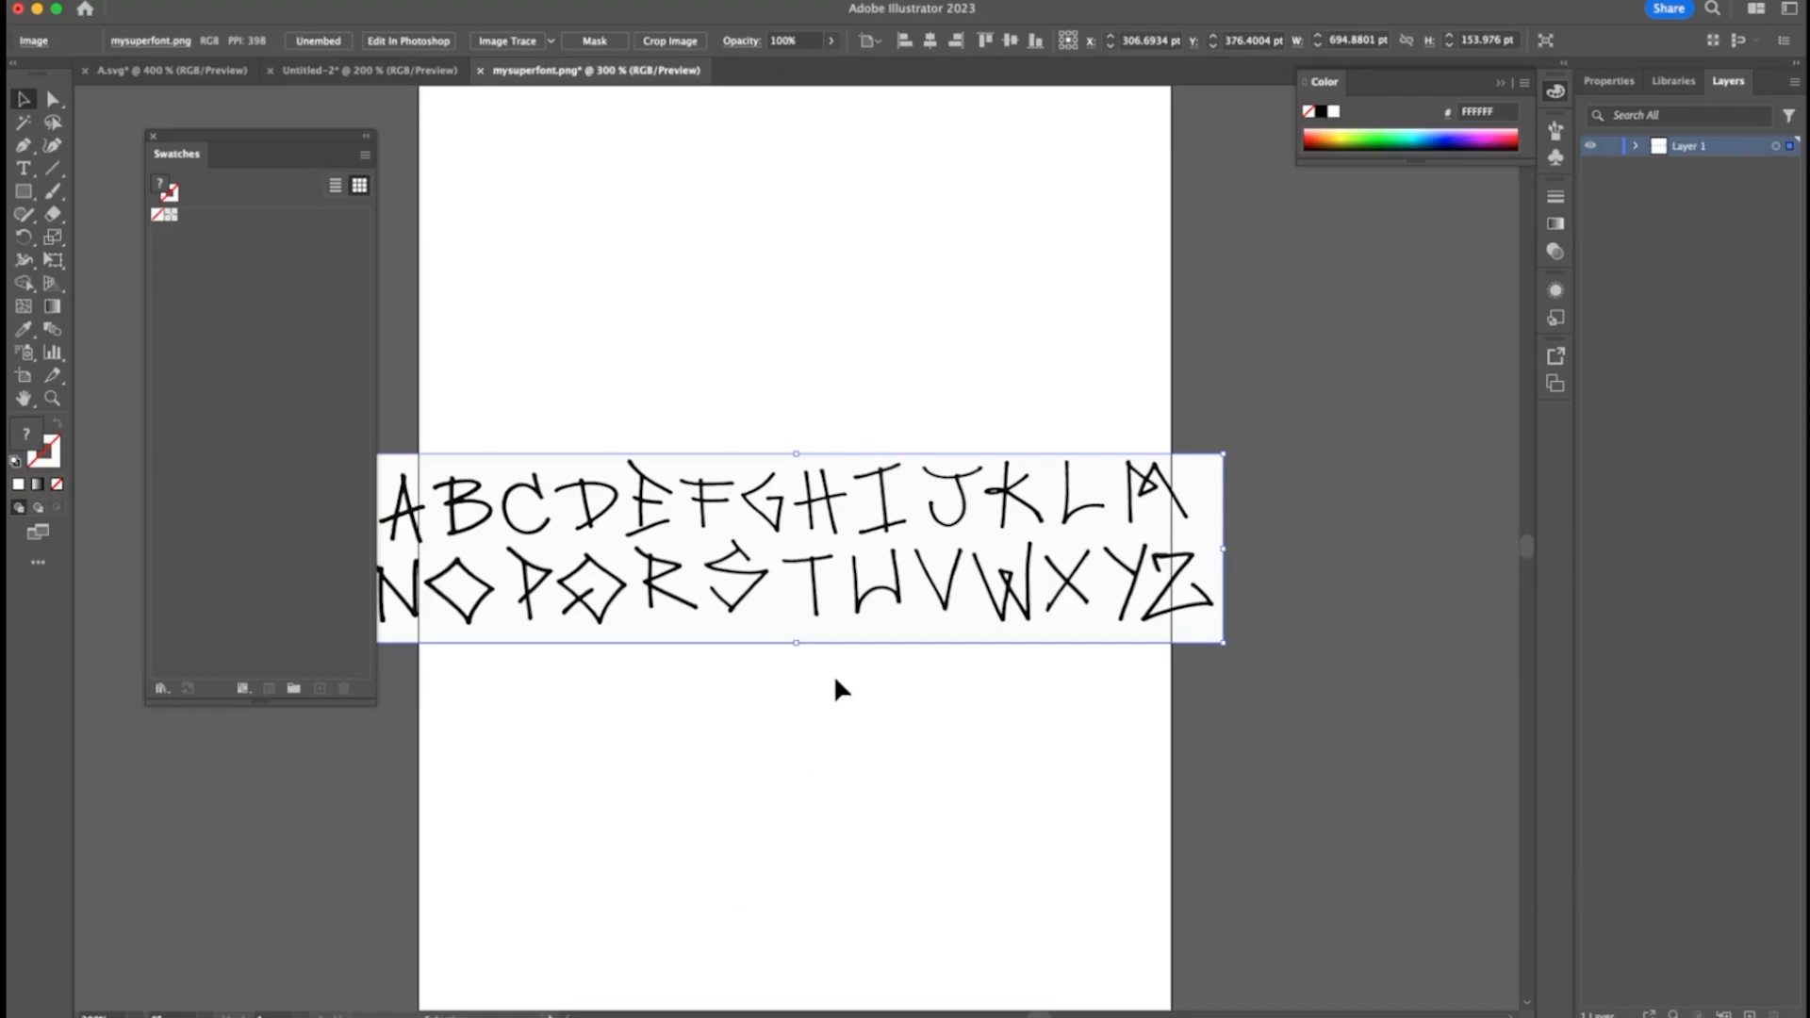
drag(847, 501, 905, 404)
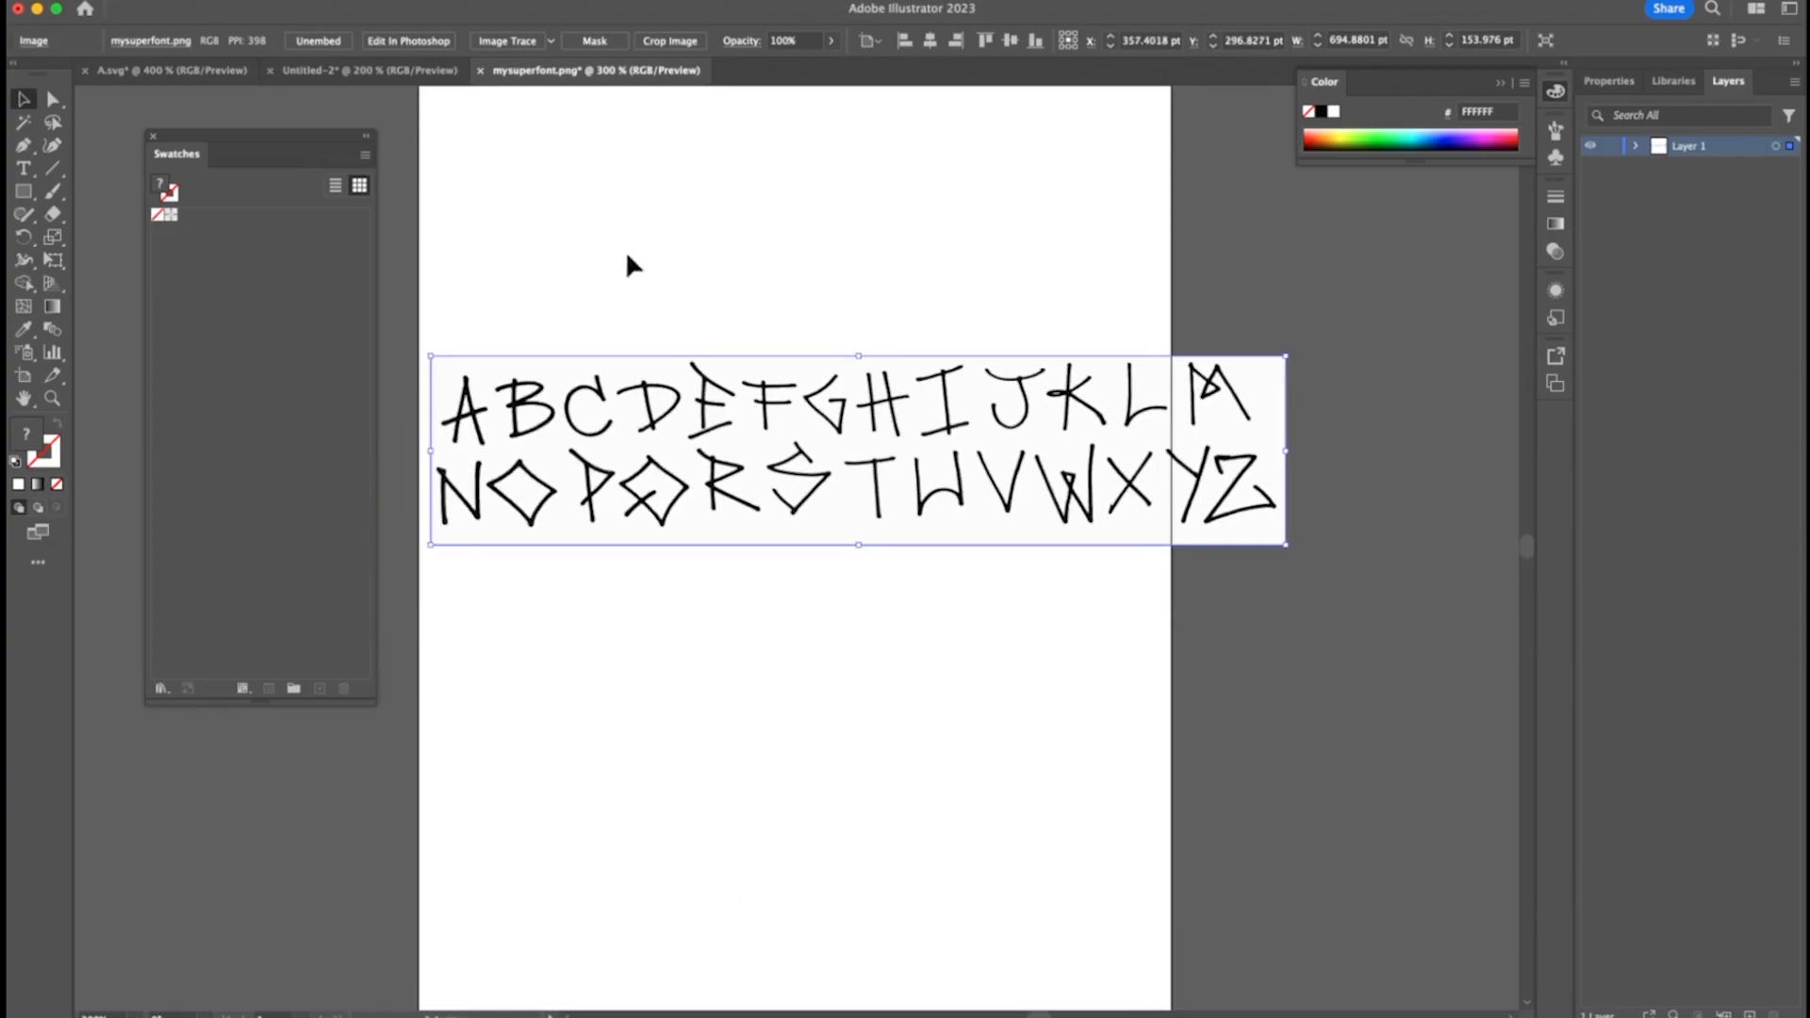
Move the Swatches panel aside and shift the alphabet image to about X 304 pt, Y 298 pt
drag(296, 138, 236, 138)
drag(688, 398, 644, 397)
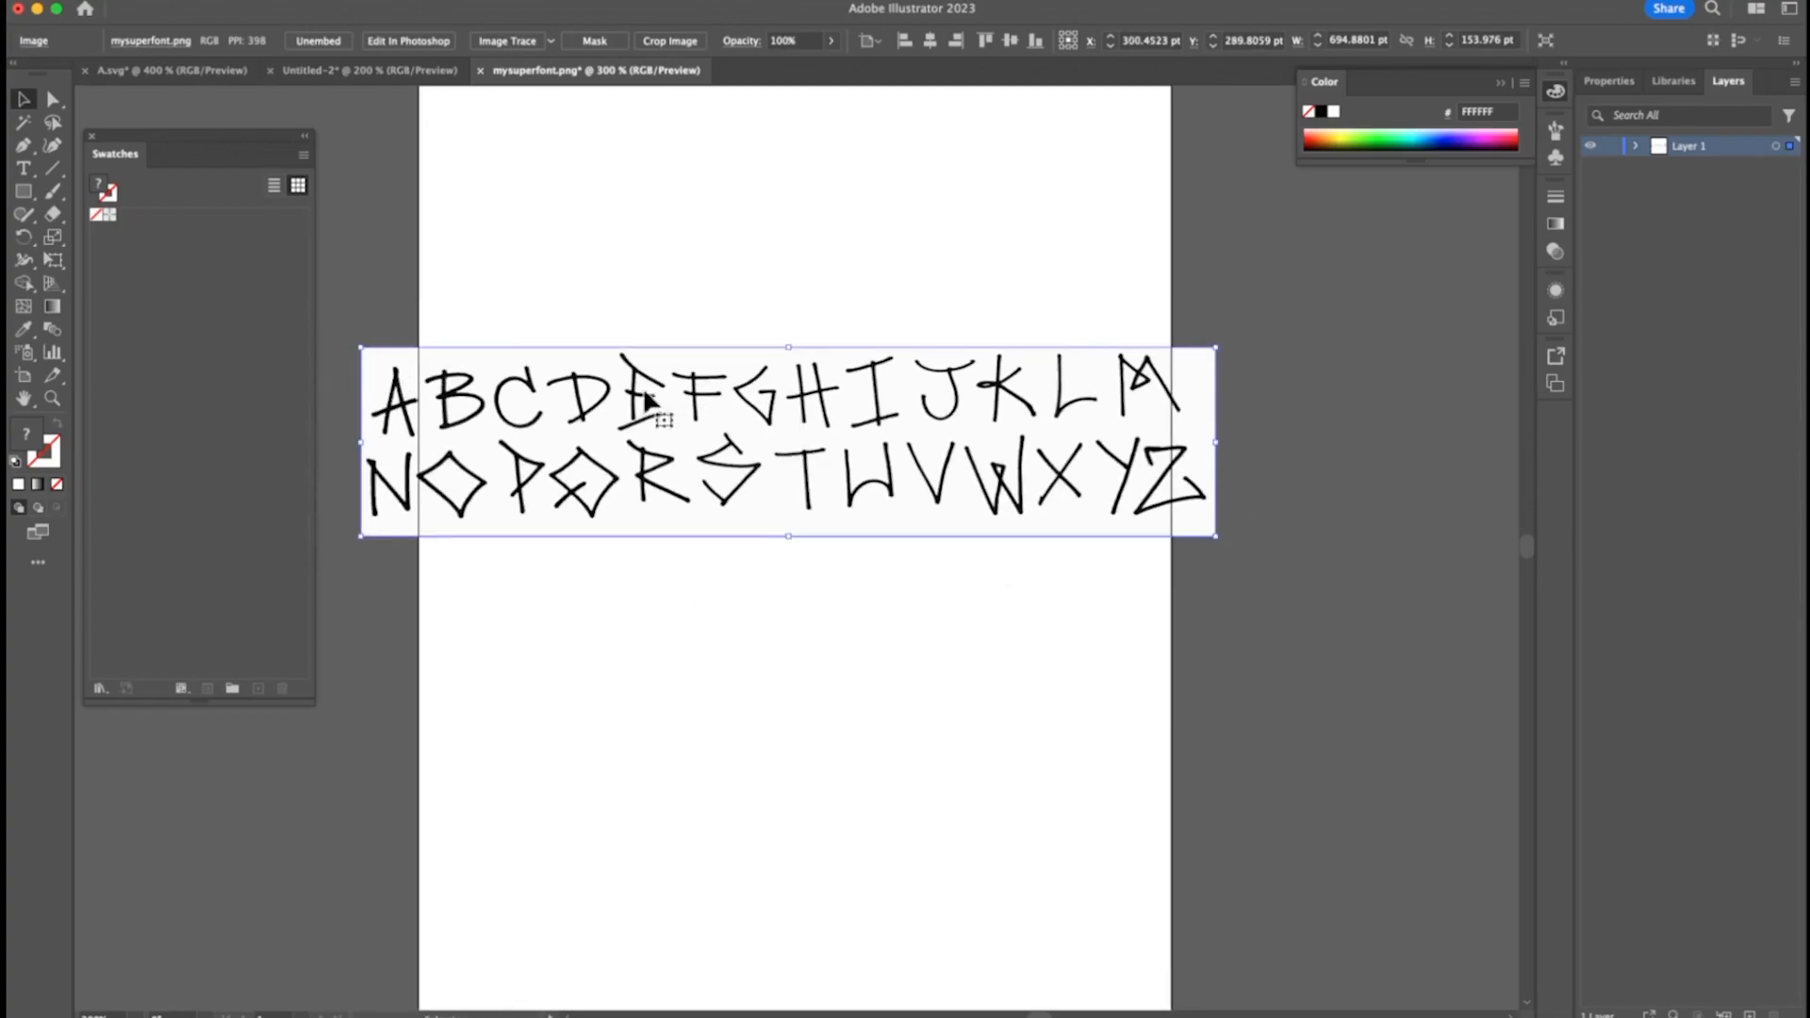
drag(542, 406, 547, 413)
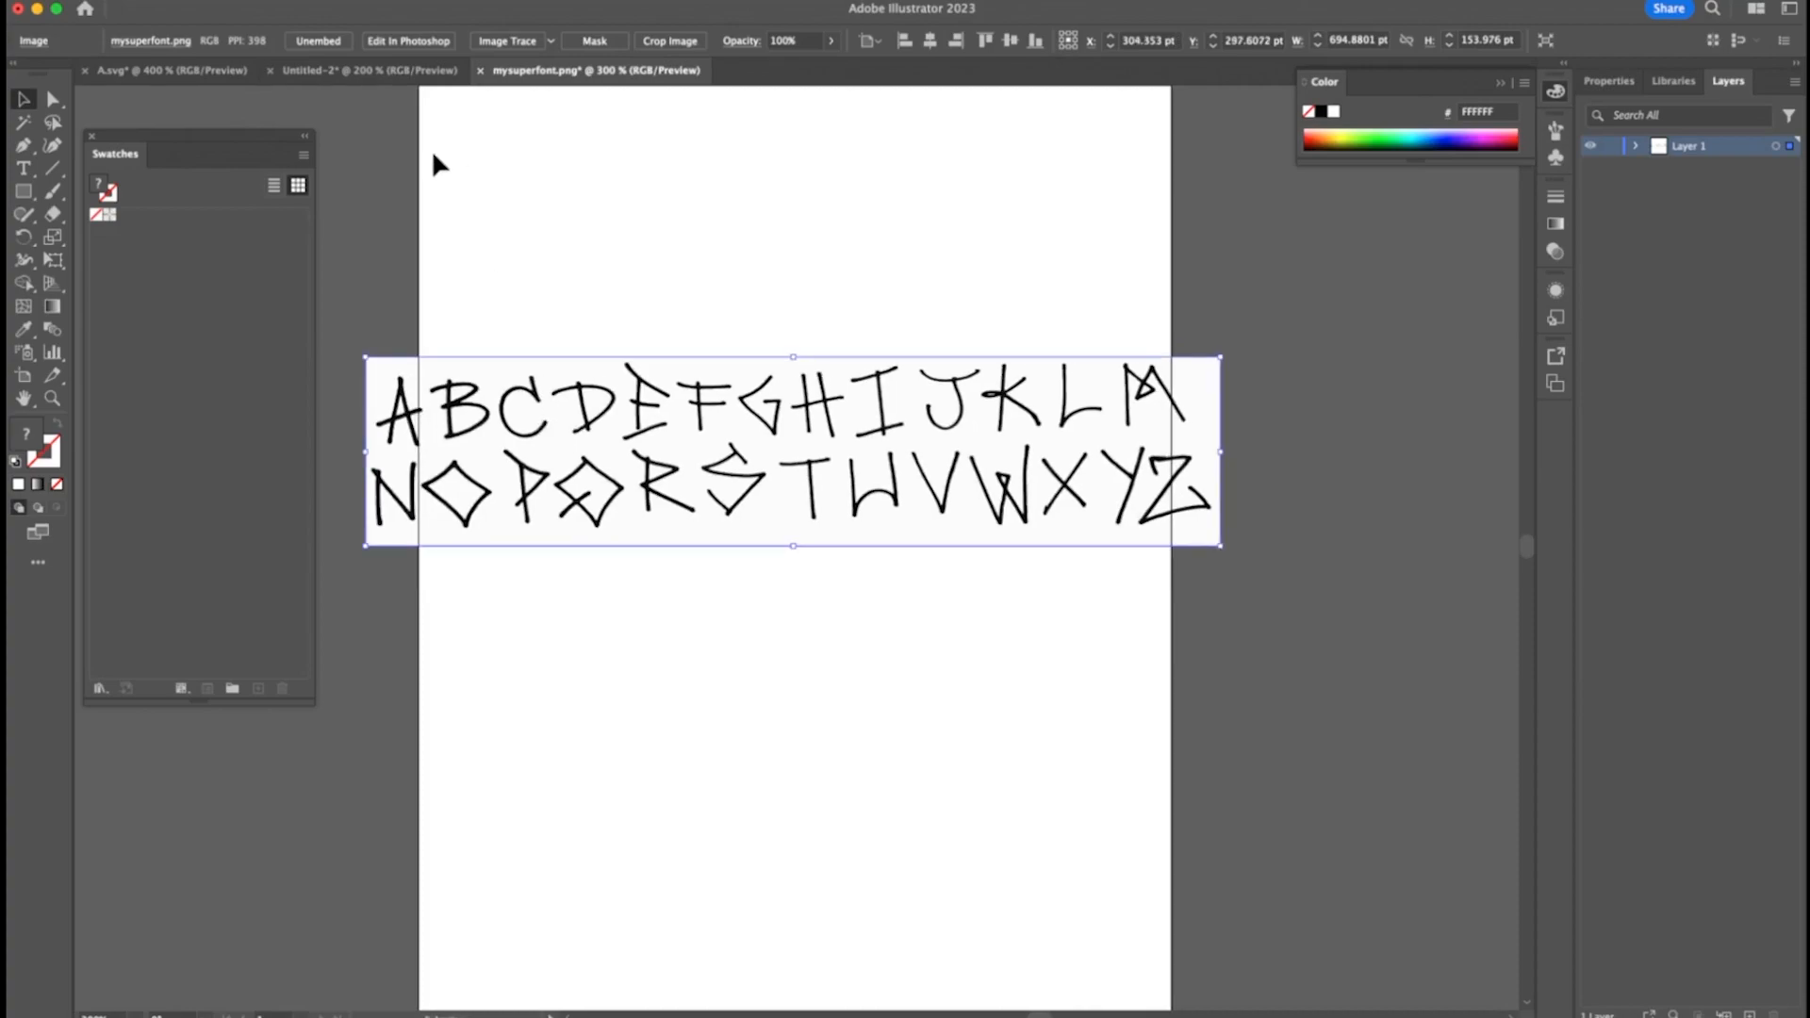
Look through the image tracing presets and reposition the alphabet image at about X 313 pt, Y 280 pt
click(550, 42)
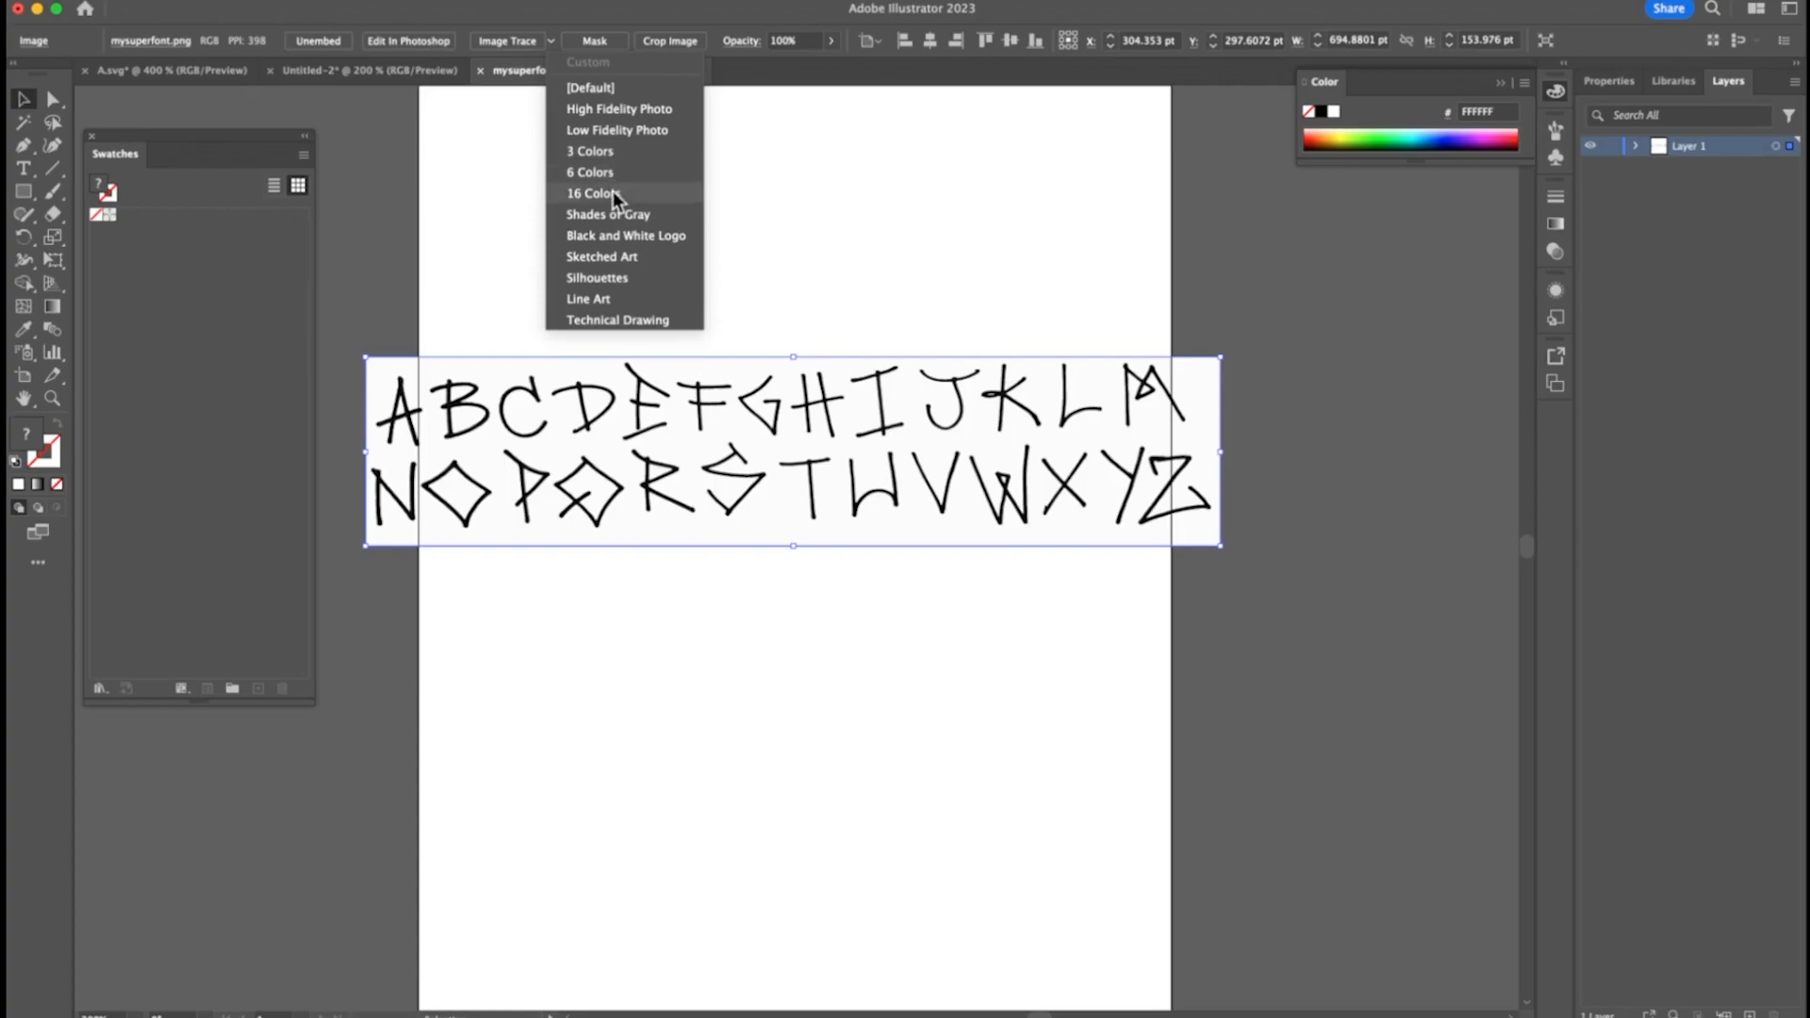
click(611, 232)
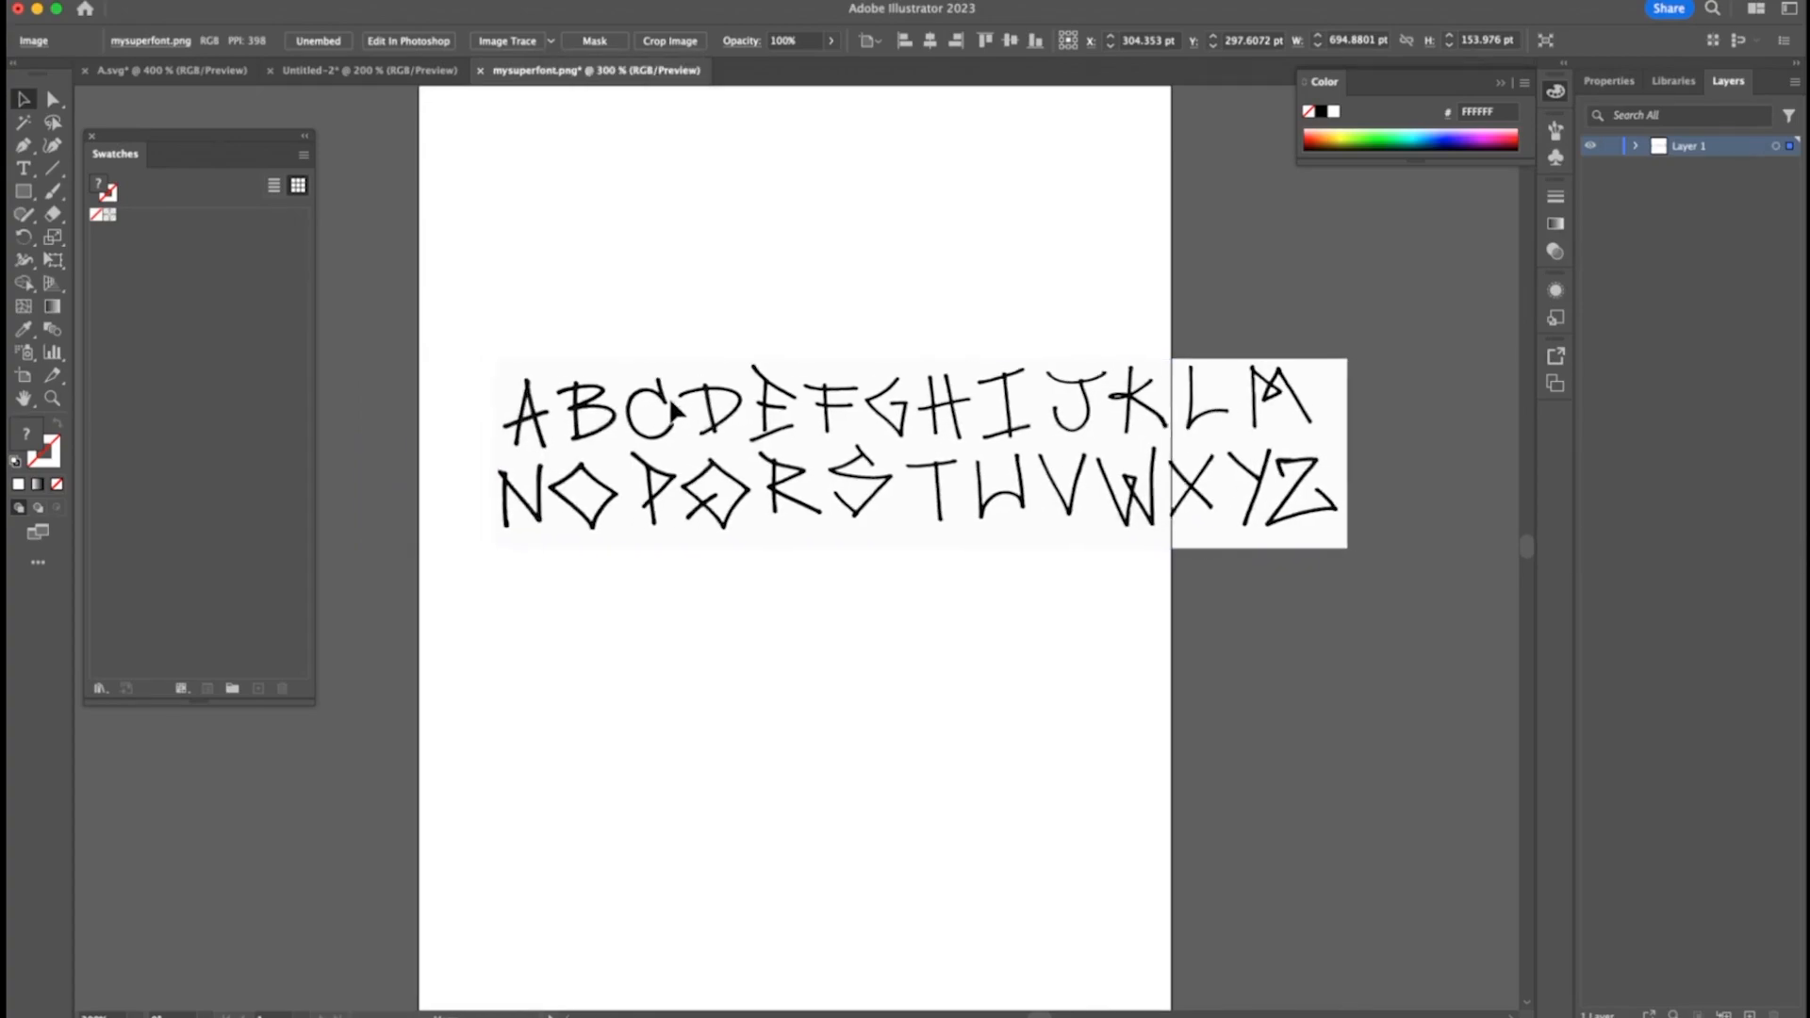
click(496, 389)
drag(480, 363, 428, 353)
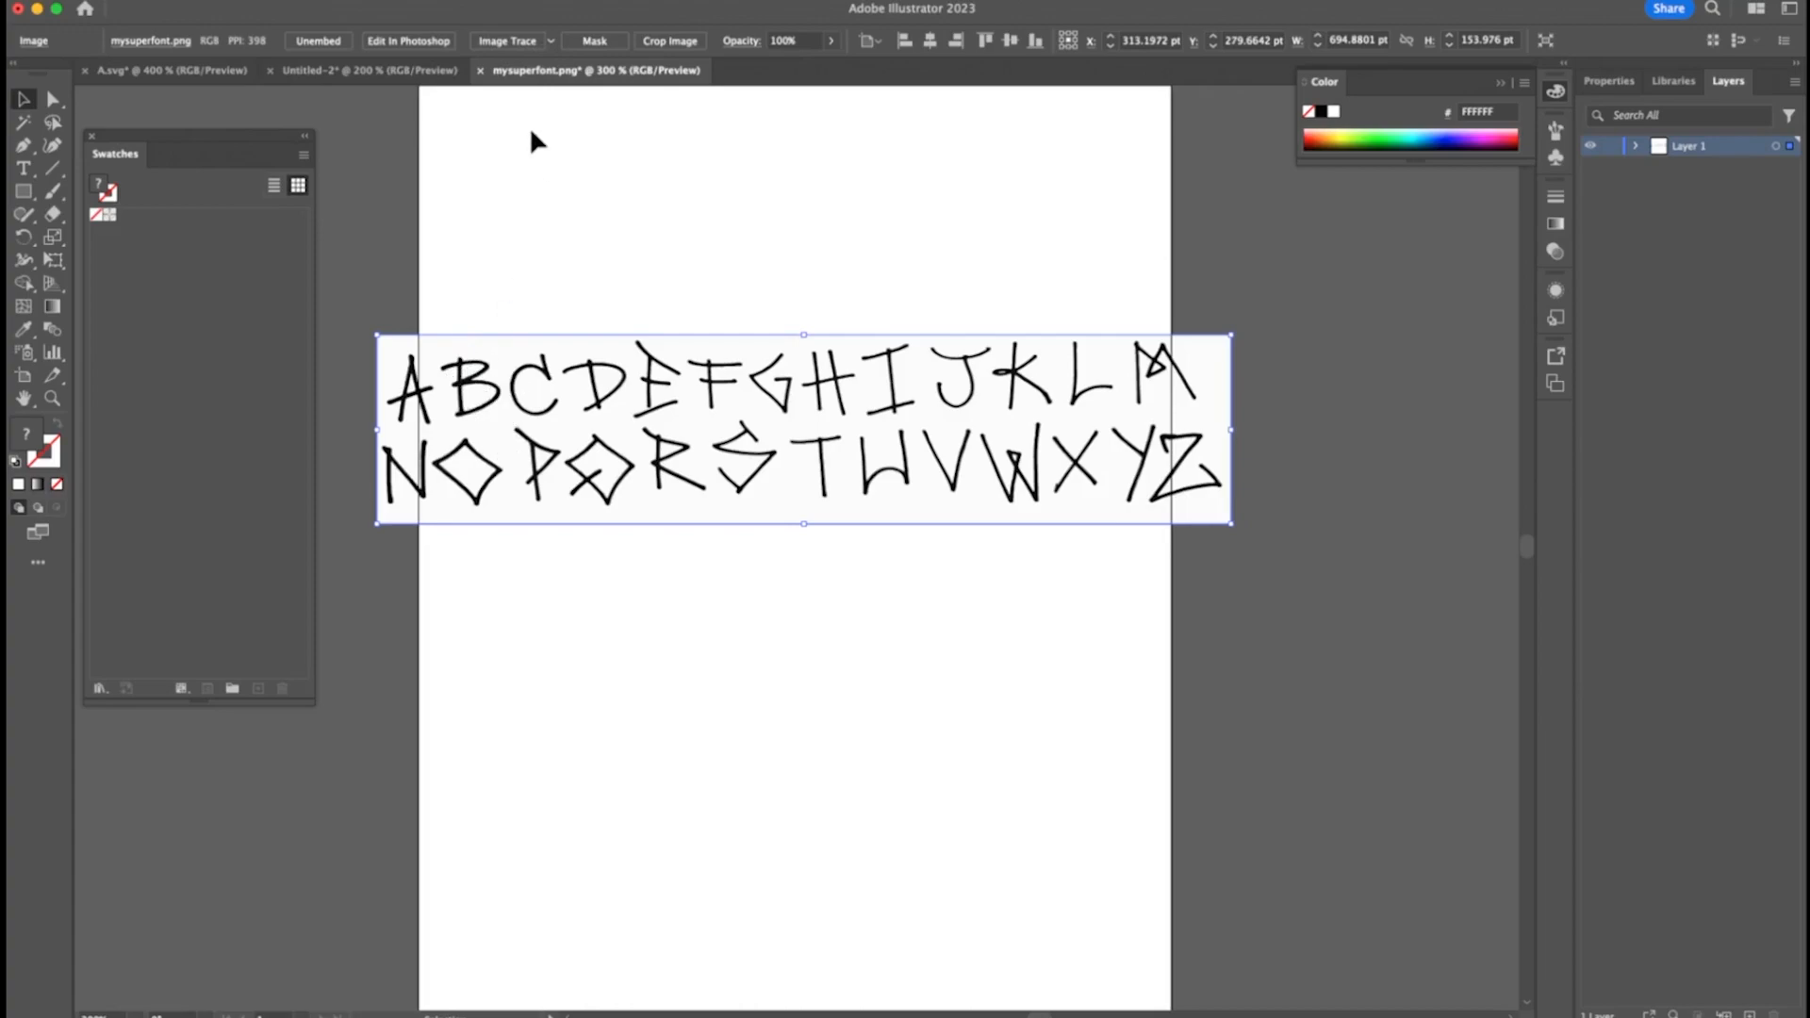
Try tracing the alphabet image with the Sketched Art preset, suppressing the large-image warning for good, and undo the trace
click(551, 43)
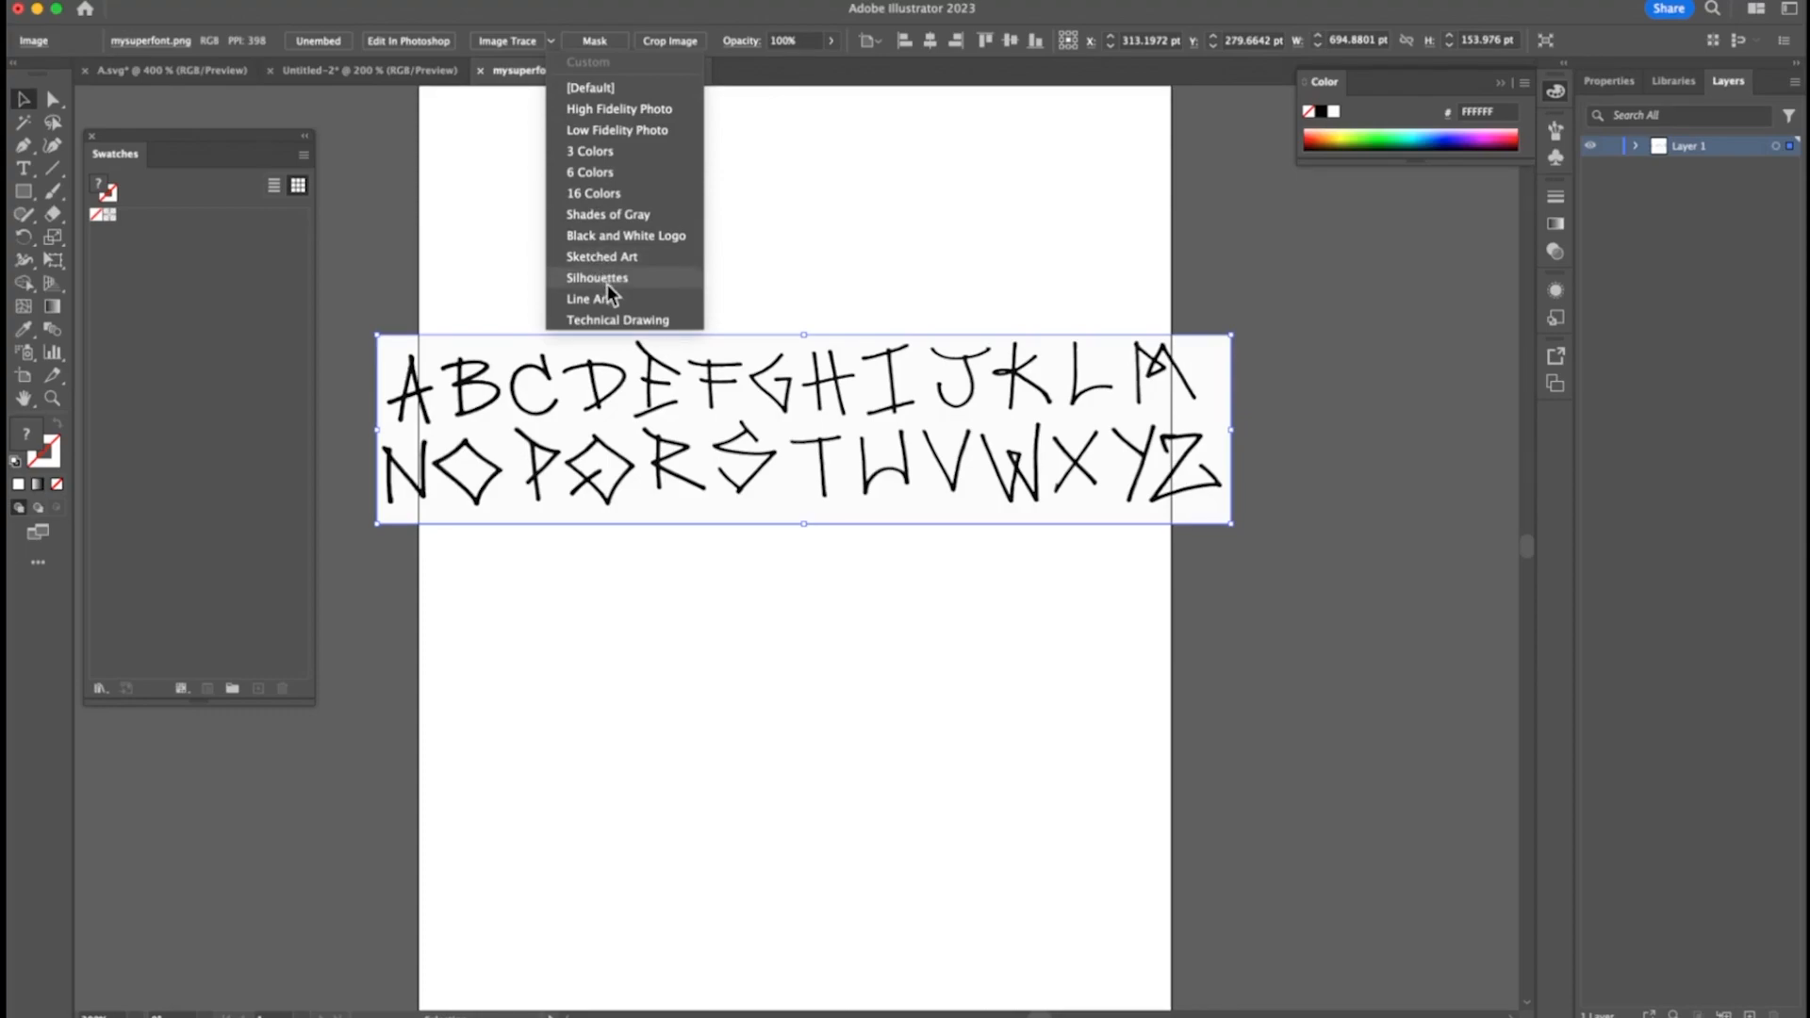
click(625, 261)
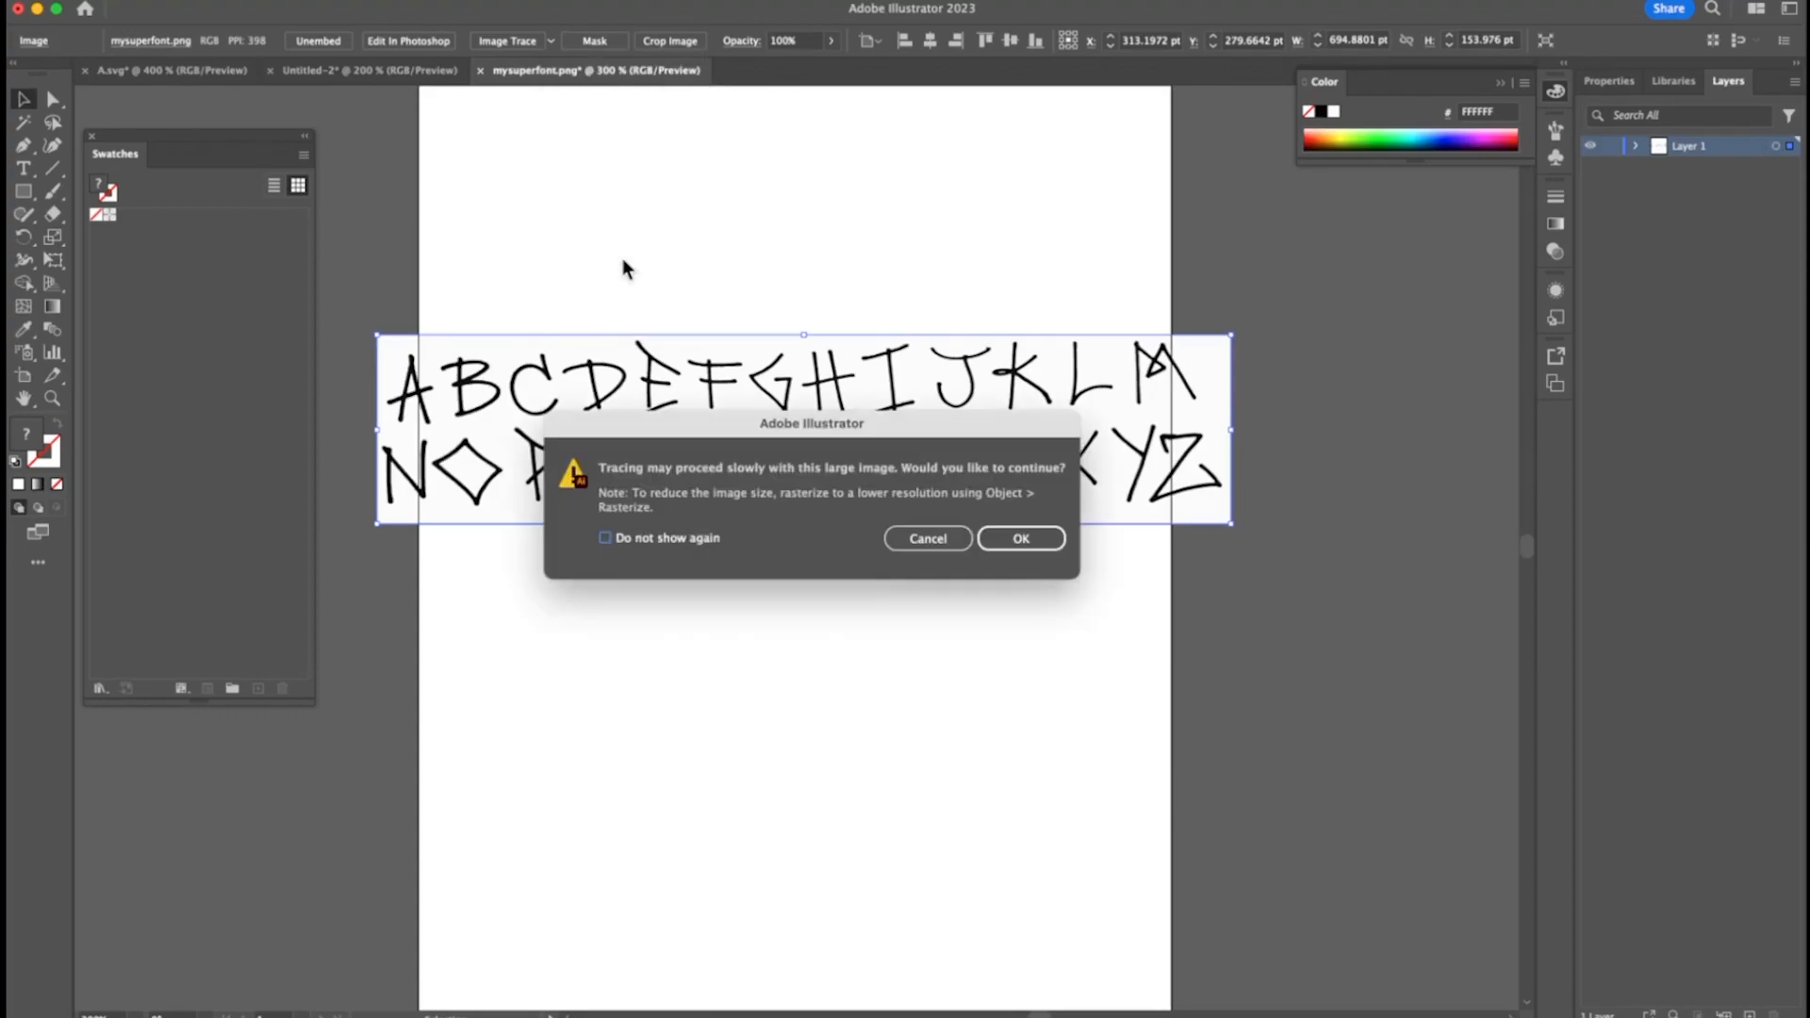
click(606, 537)
click(1021, 540)
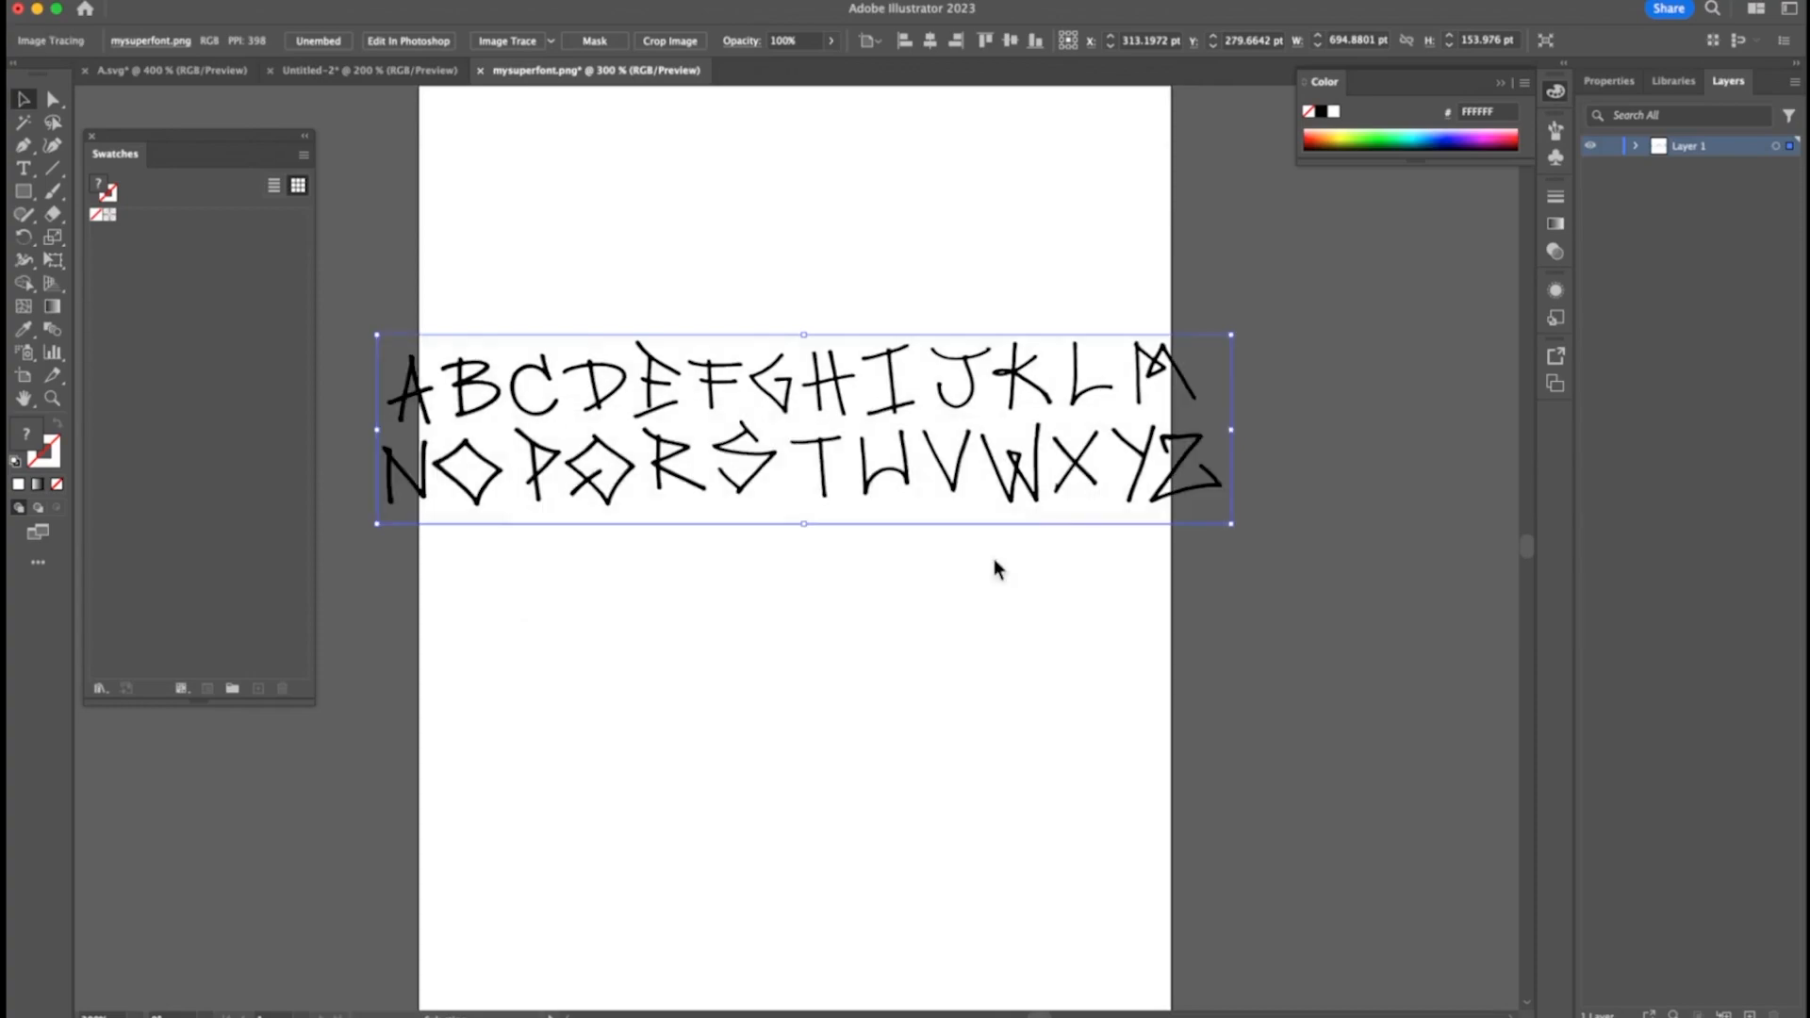
mouse_move(510, 403)
mouse_down()
mouse_move(437, 535)
mouse_move(315, 566)
mouse_move(651, 372)
mouse_move(1088, 438)
mouse_move(560, 377)
mouse_move(503, 396)
mouse_up()
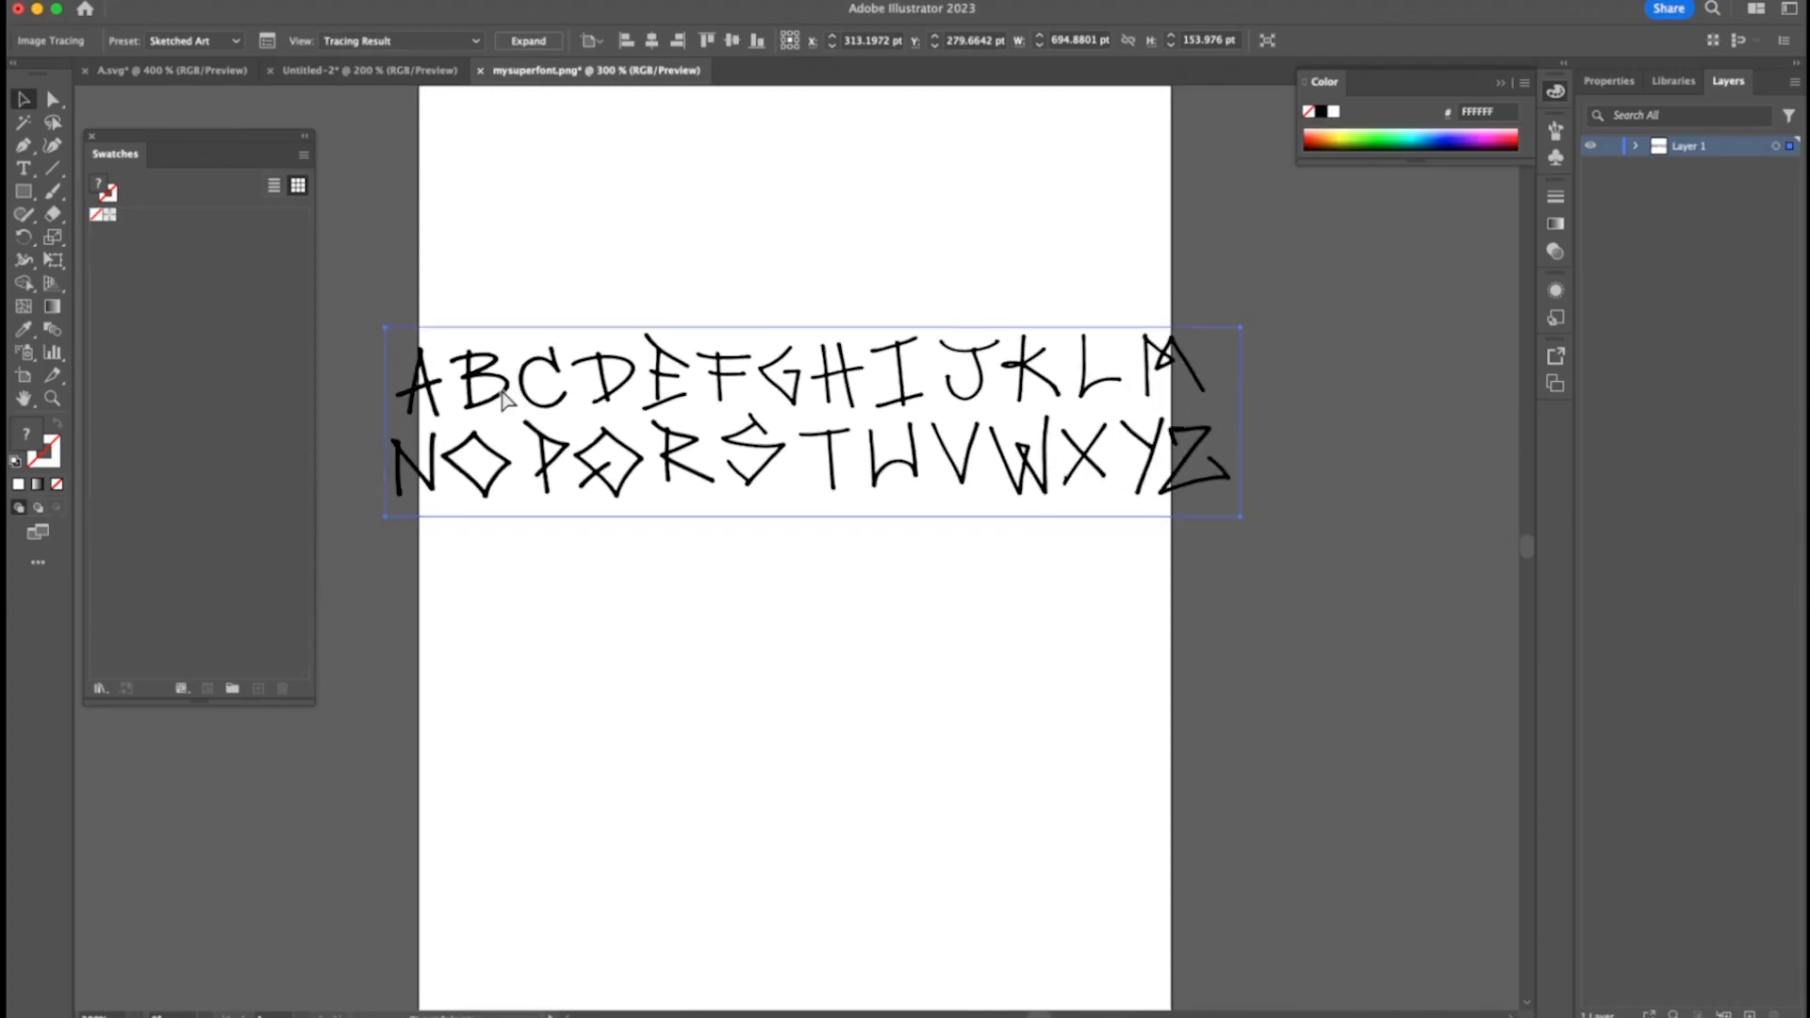
key(super+z)
key(super+z)
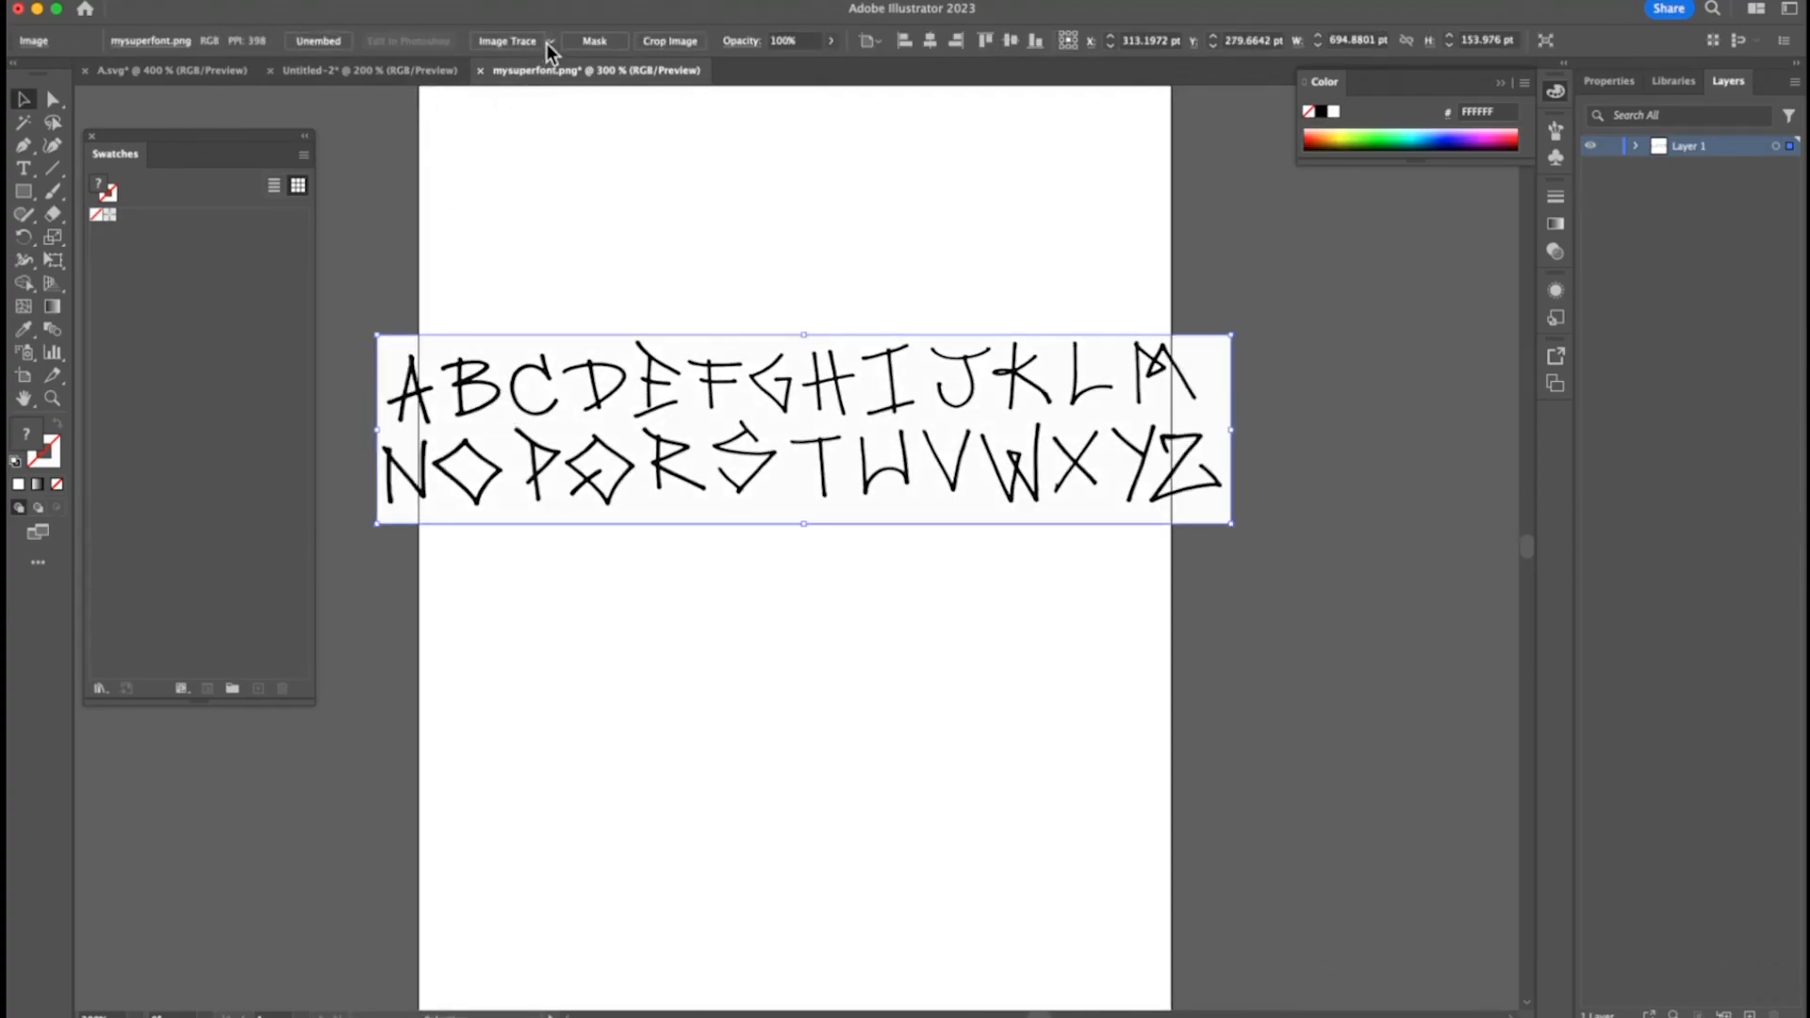
Try tracing the alphabet image with the Line Art preset and undo the trace
click(550, 42)
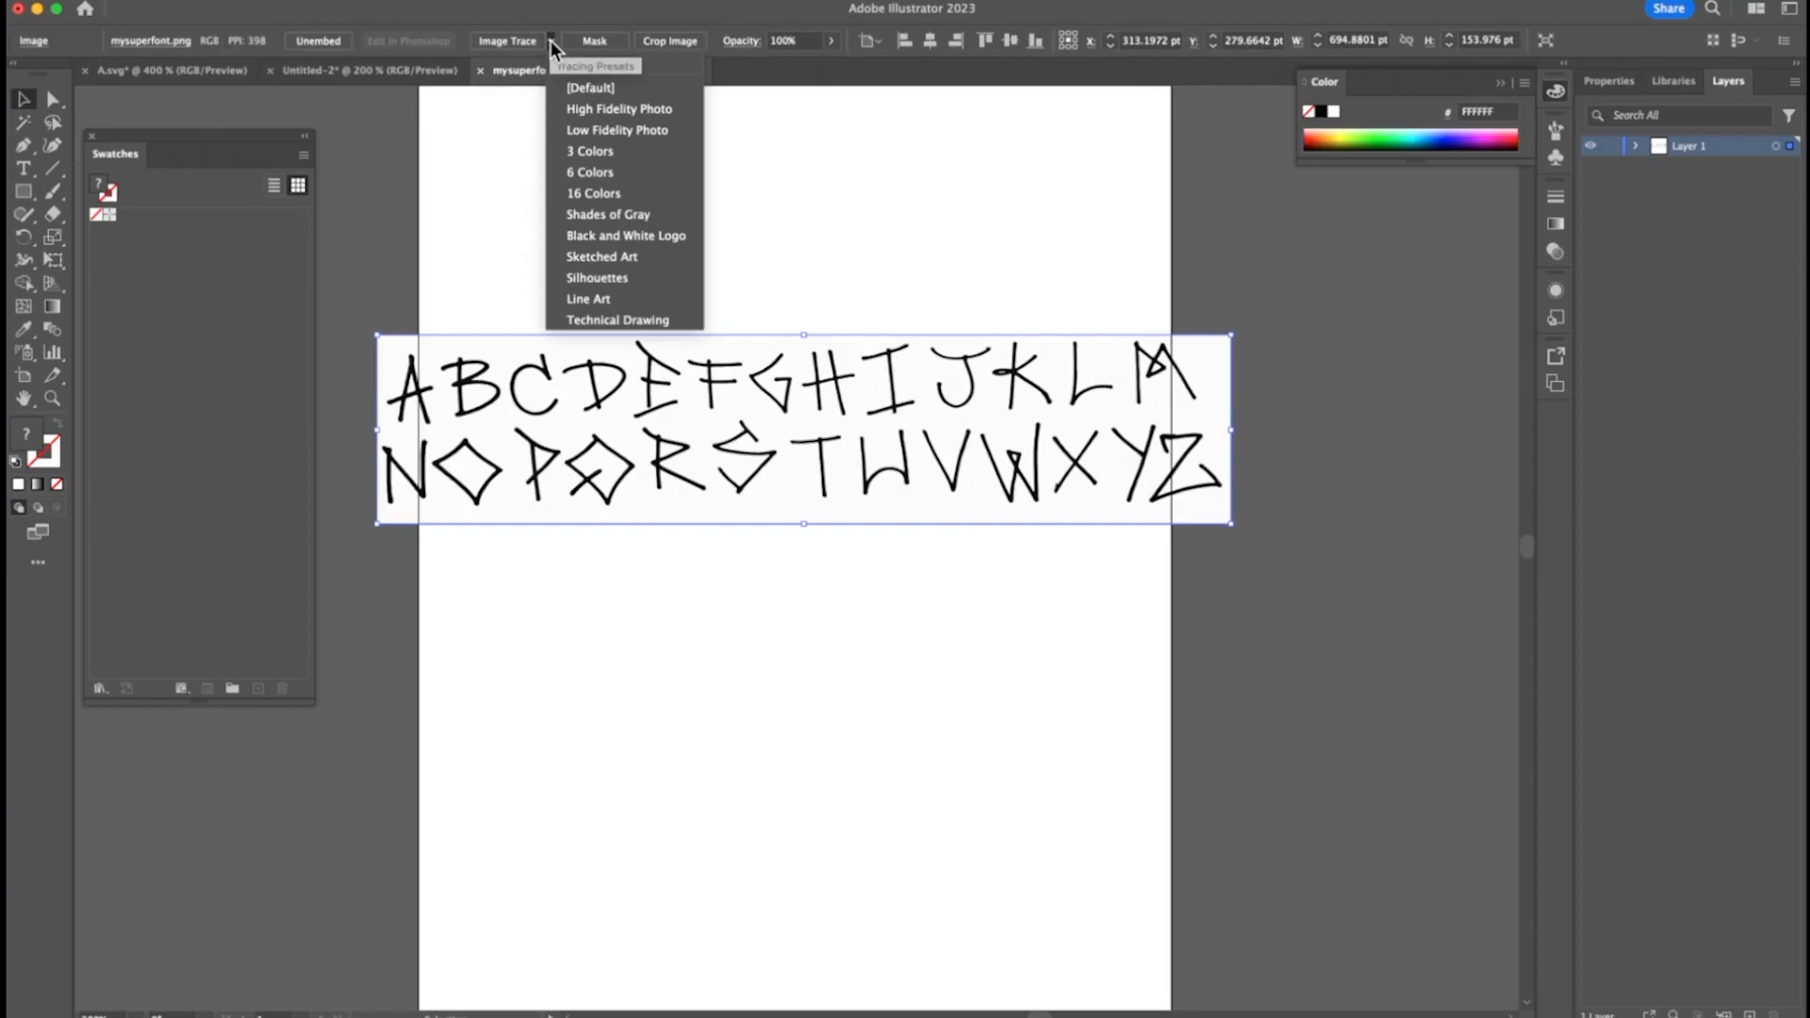
click(614, 277)
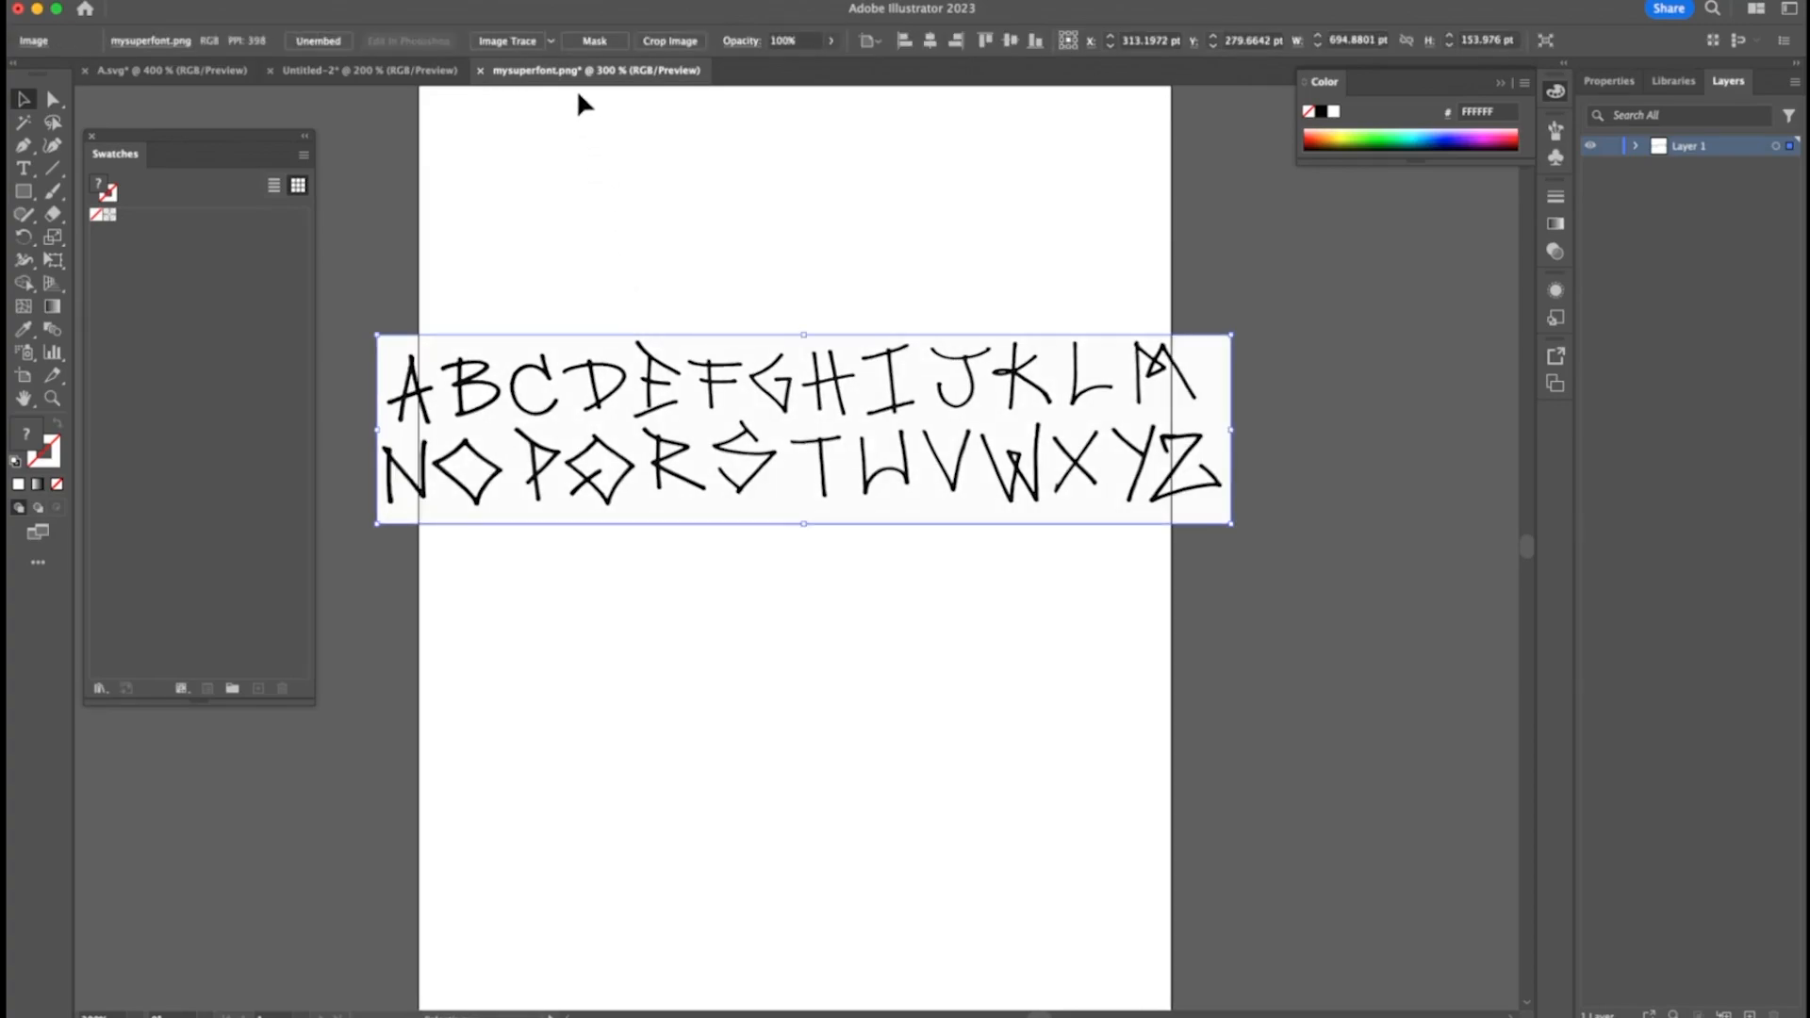
click(550, 41)
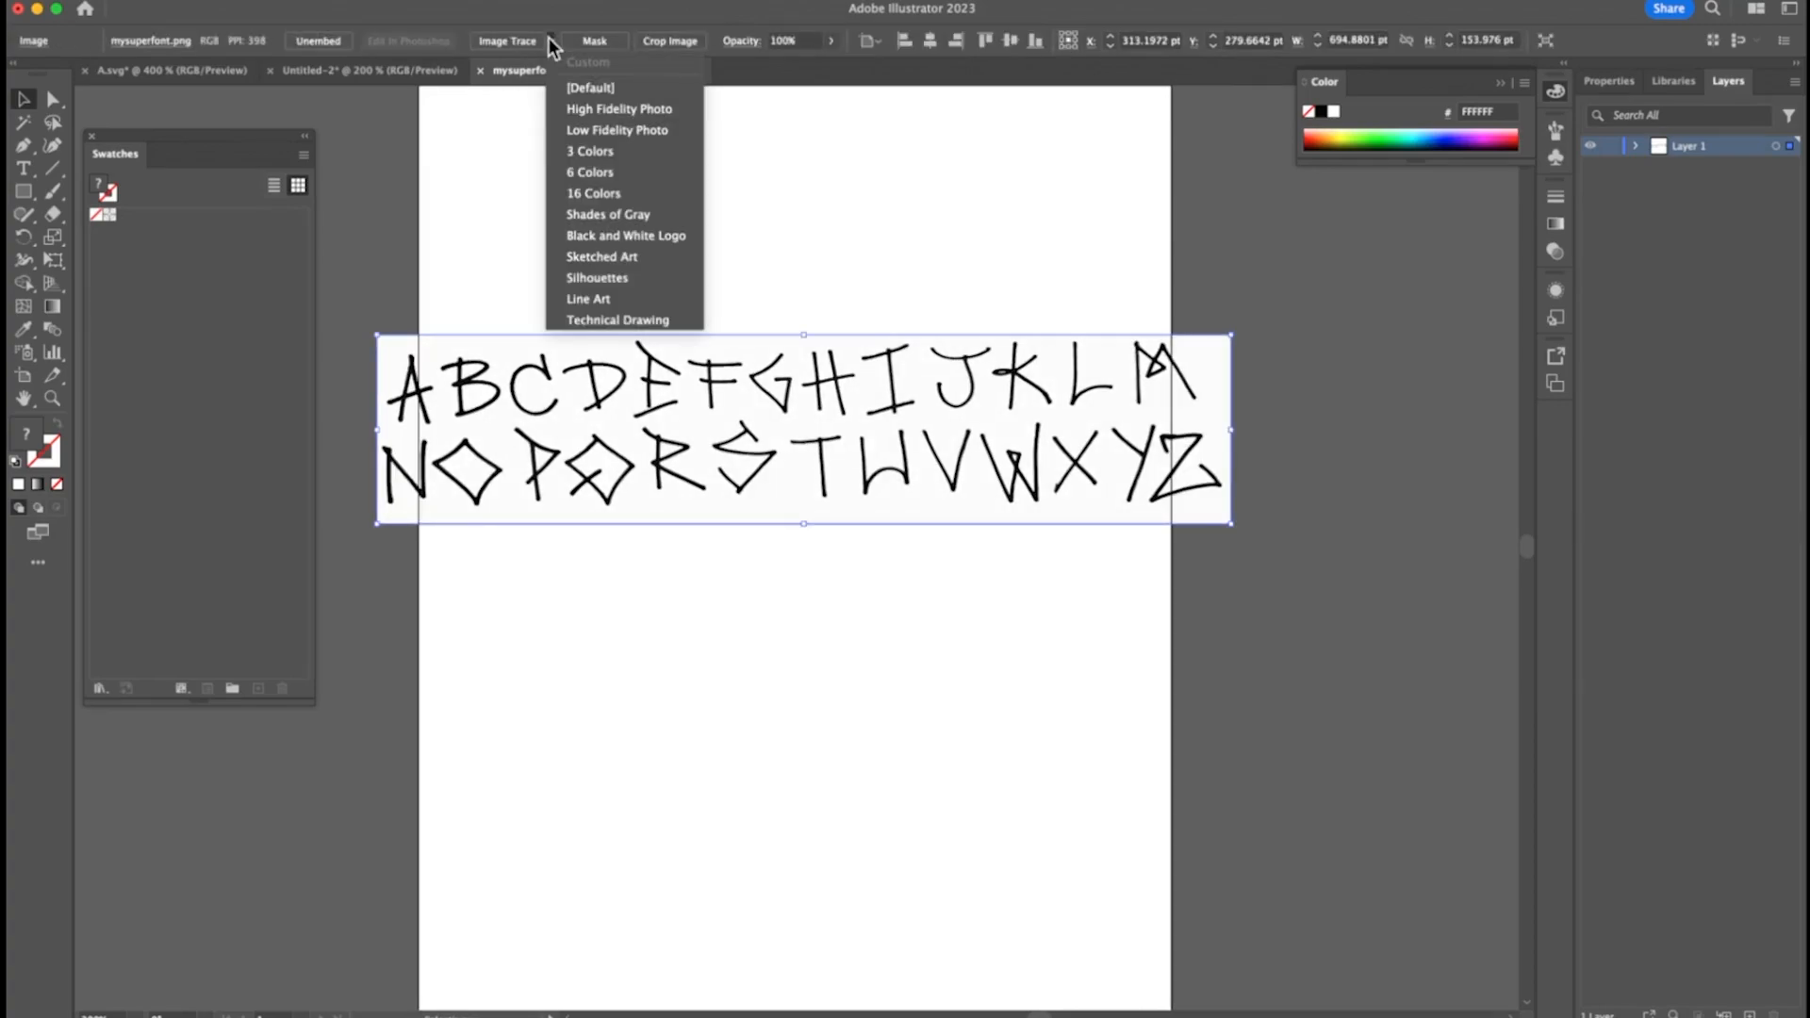
click(626, 298)
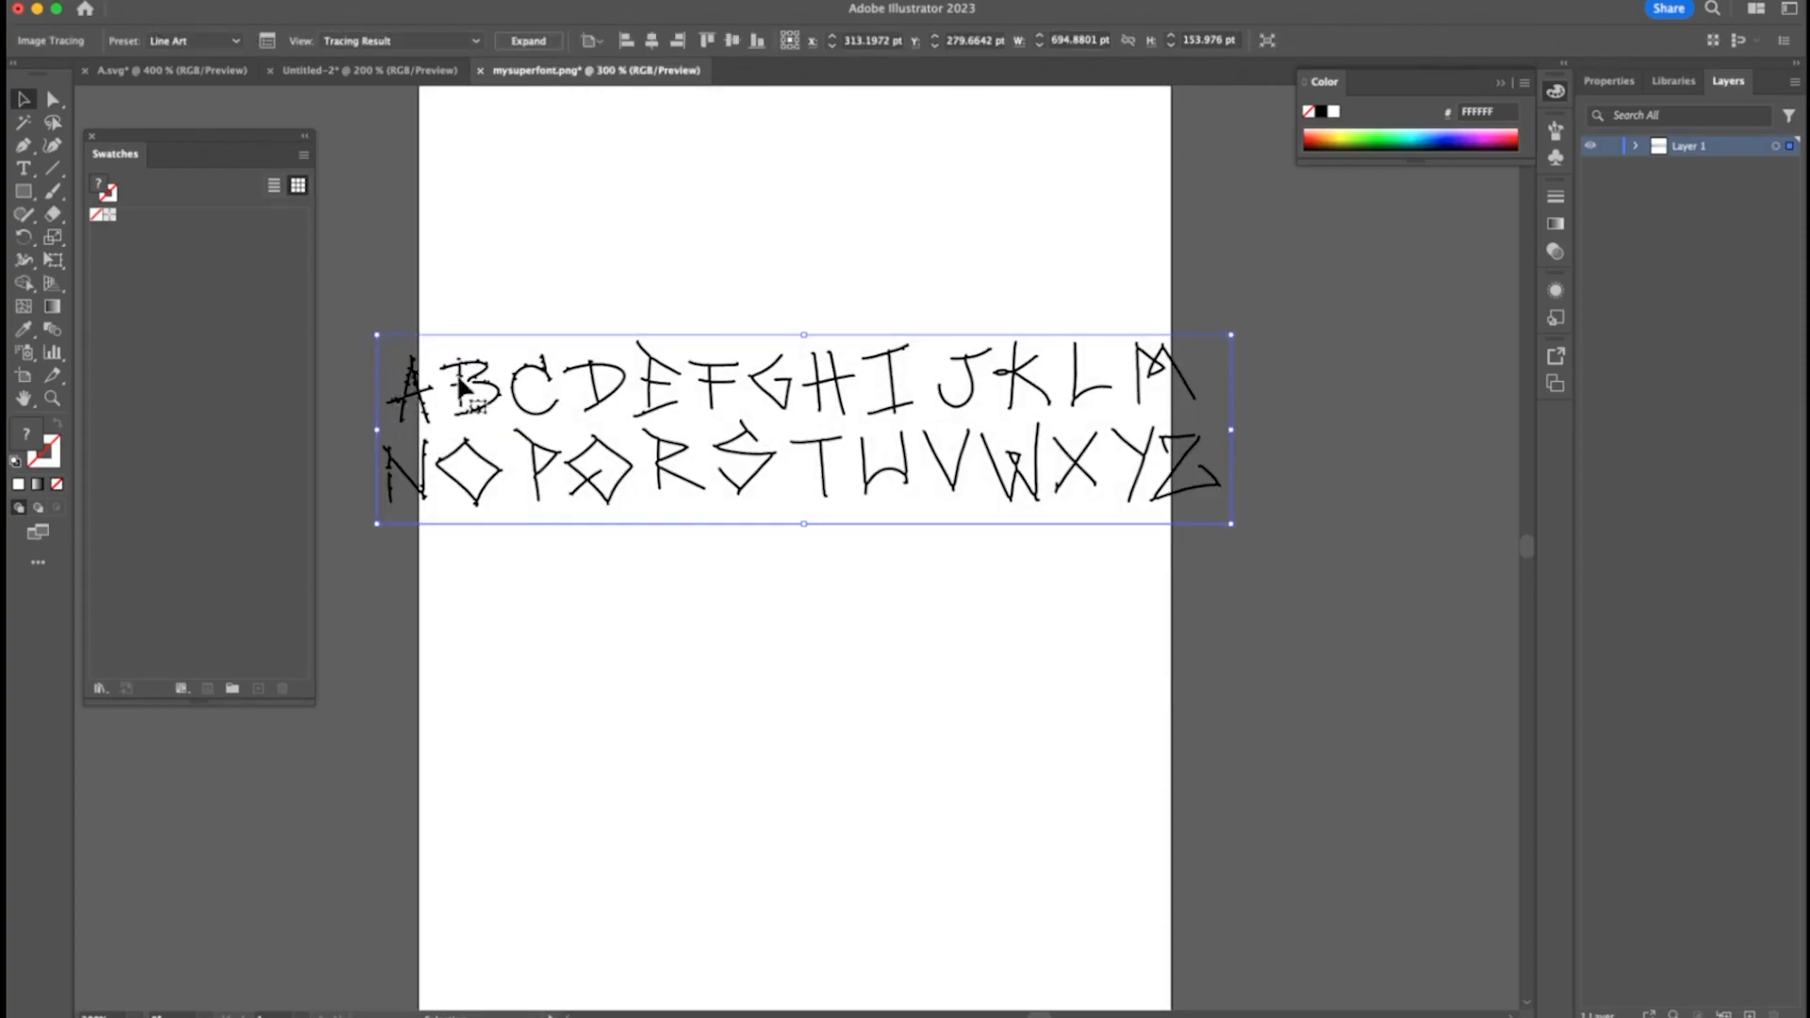
key(super+z)
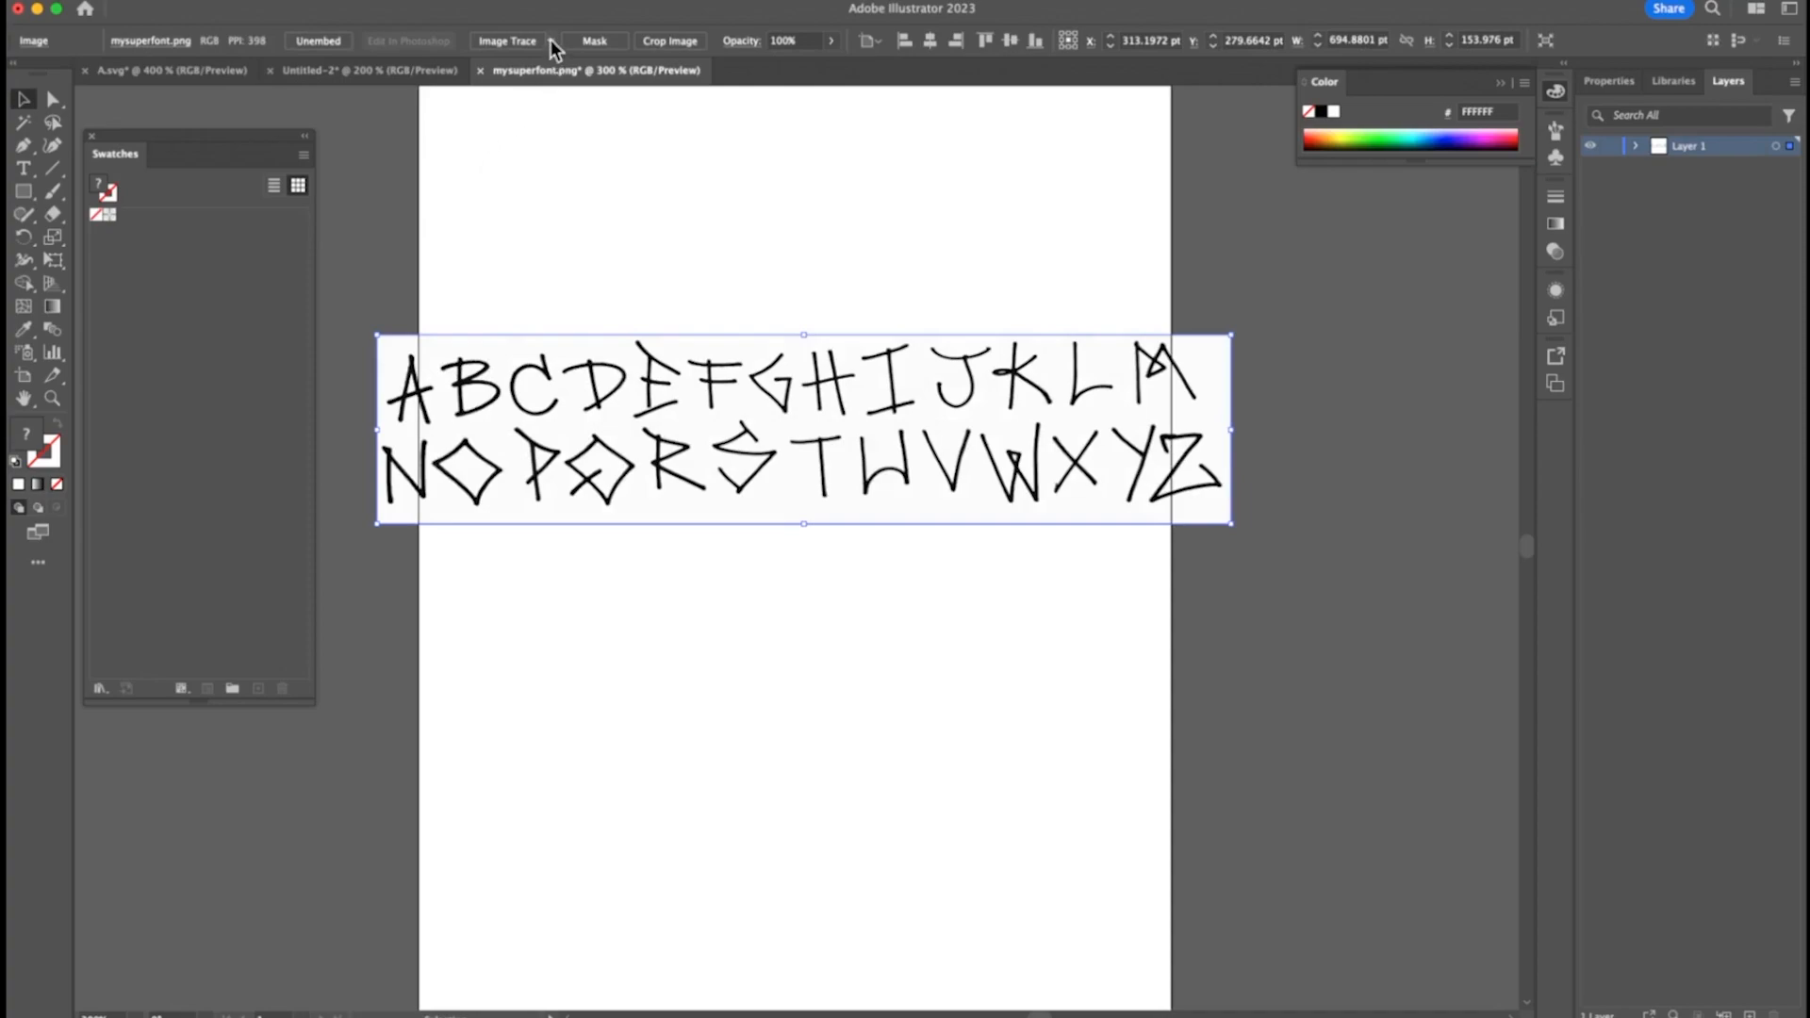
Trace the alphabet image with the Silhouettes preset
click(550, 39)
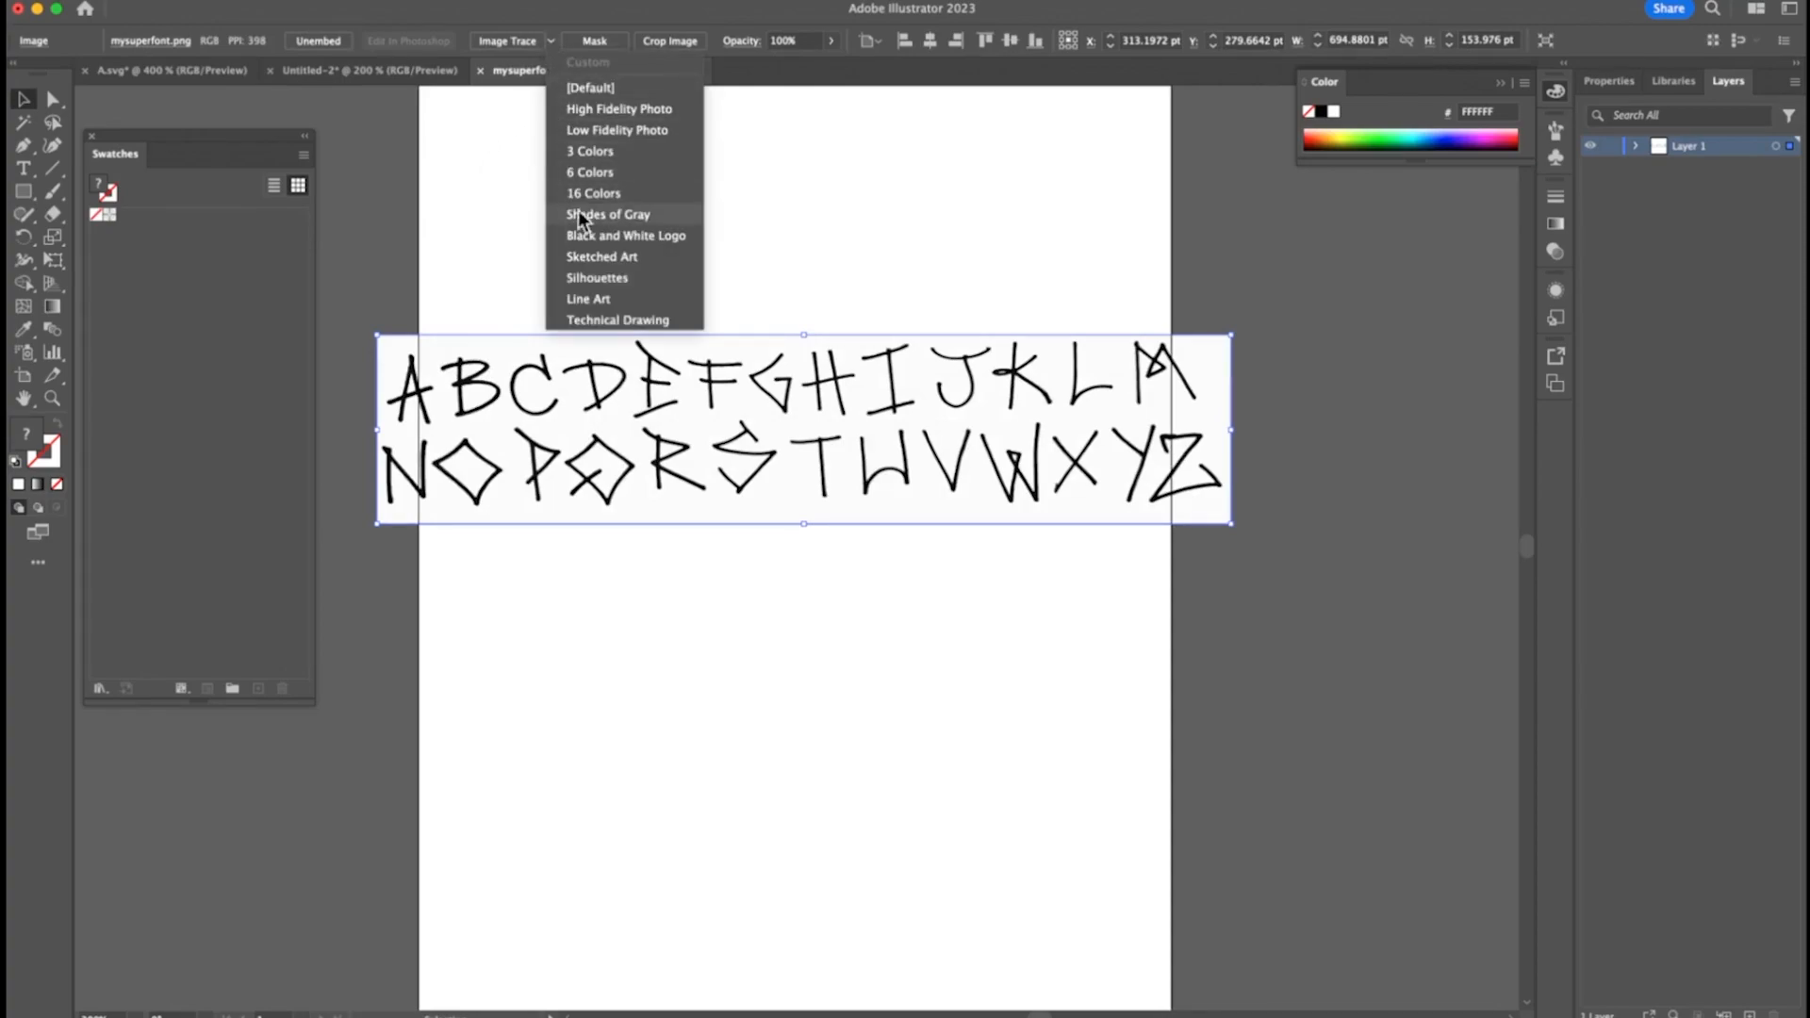
click(595, 277)
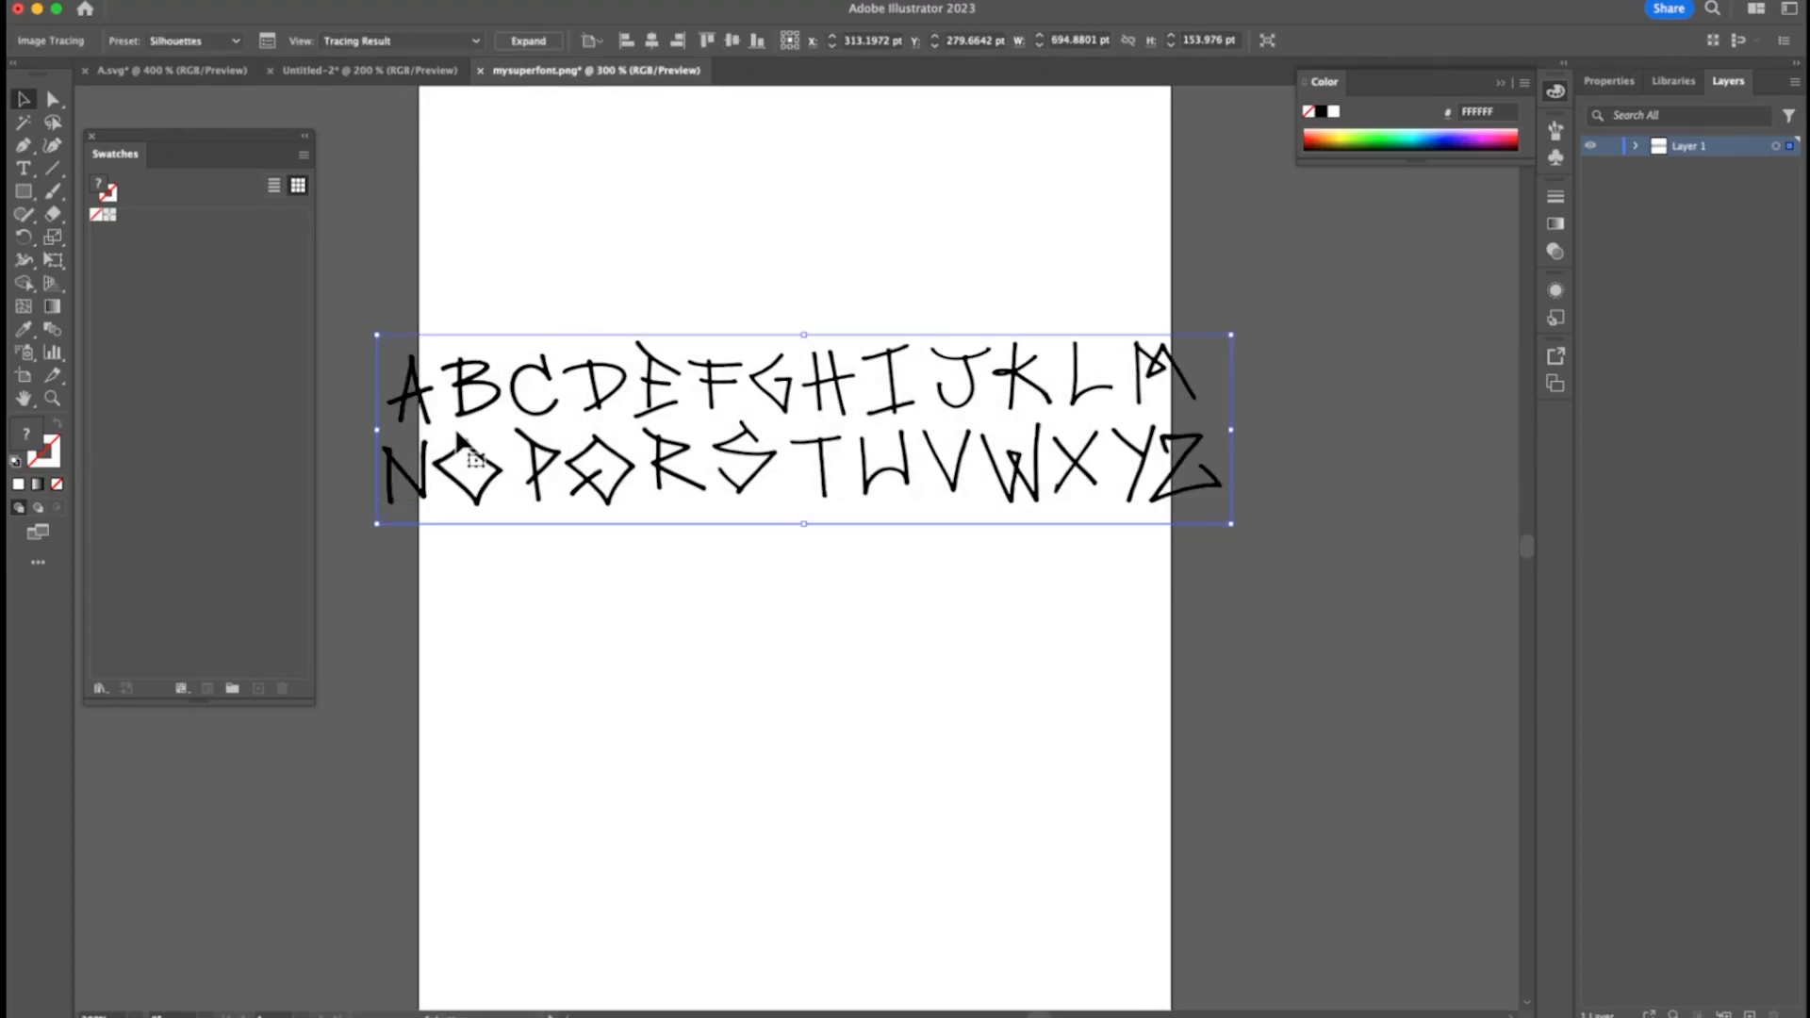
Examine the edges of the traced letters up close, around the crossbar of the T and its neighbours
key(super+equal)
key(super+equal)
key(super+equal)
key(super+equal)
key(super+equal)
key(super+equal)
key(super+equal)
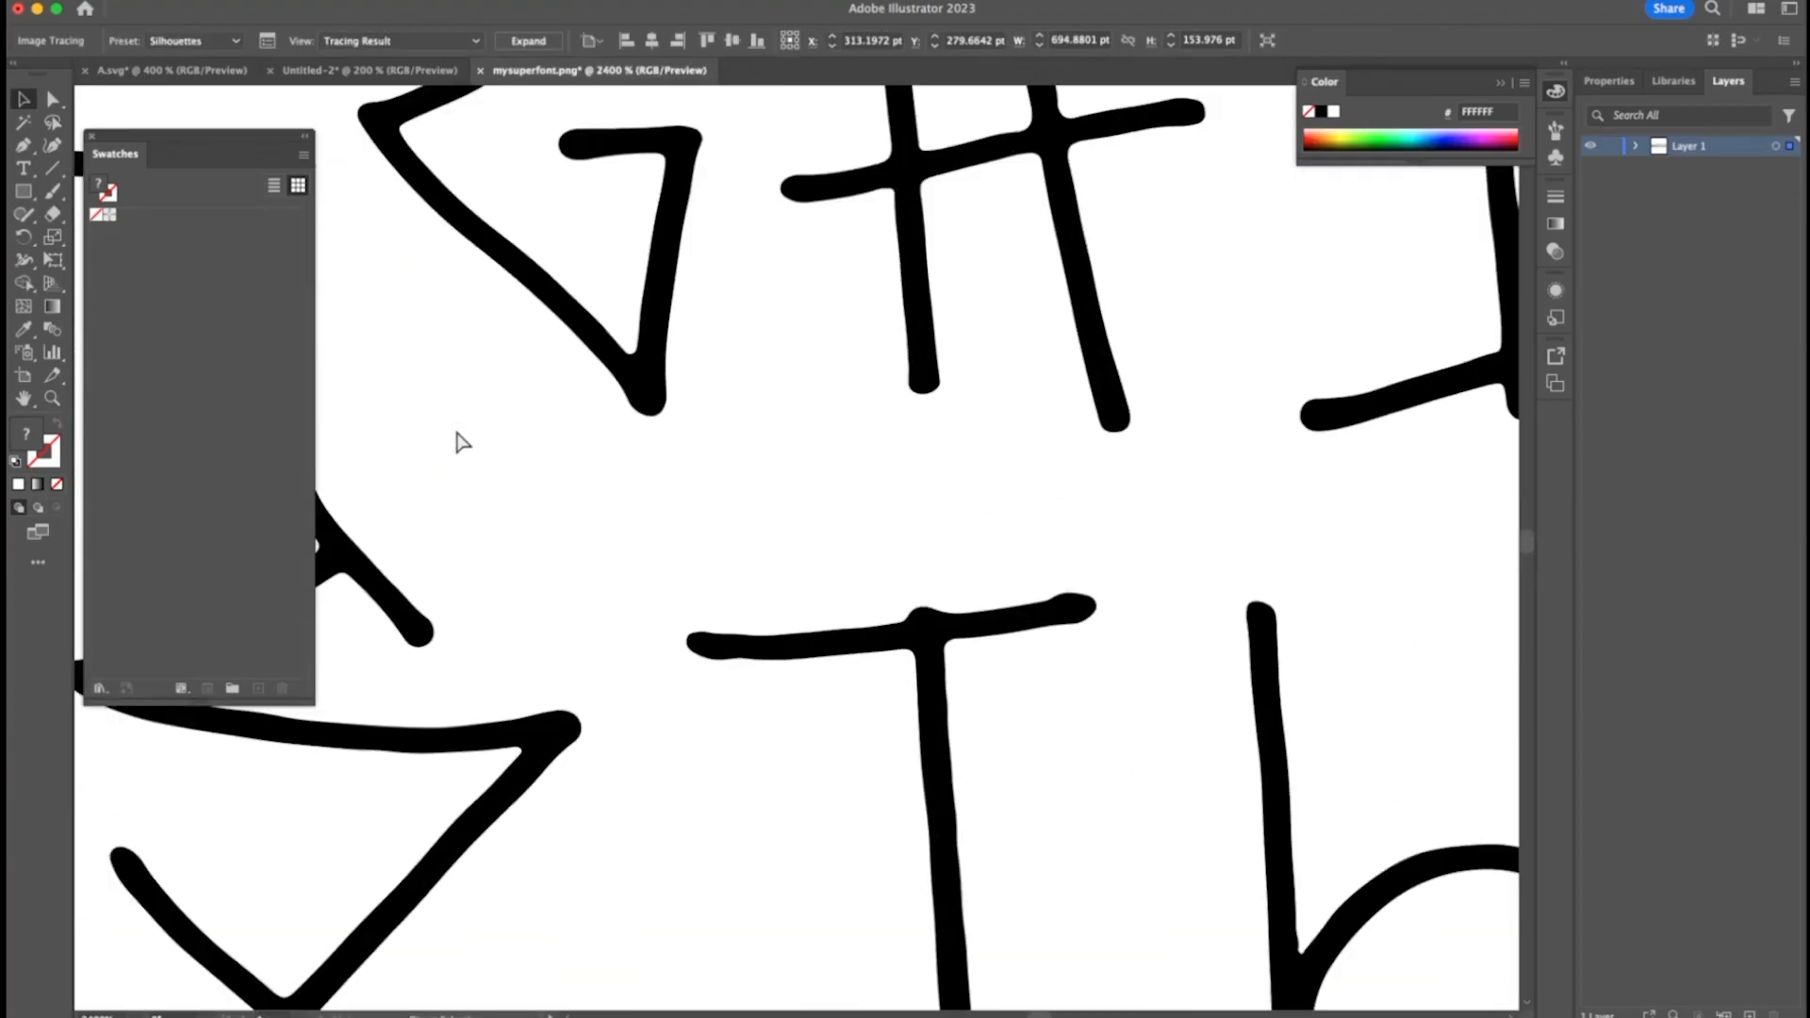
key(super+equal)
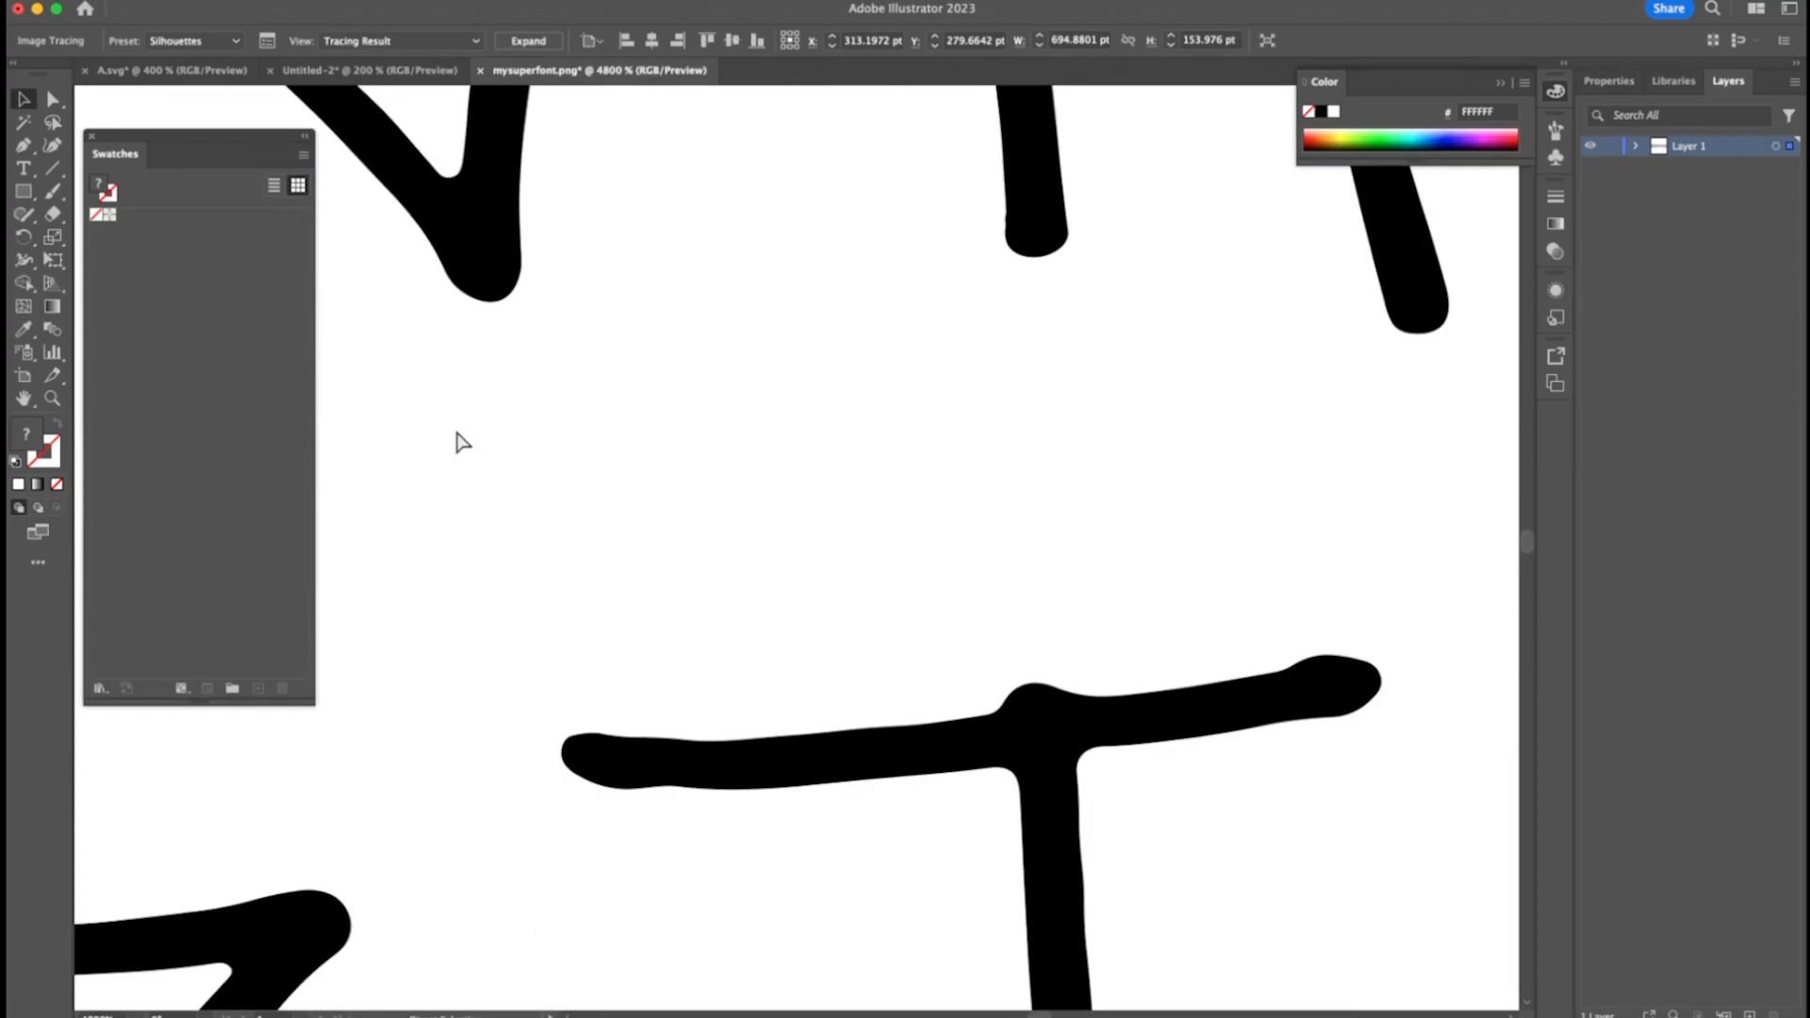
key(super+minus)
key(super+minus)
key(super+minus)
key(super+minus)
key(super+equal)
key(super+equal)
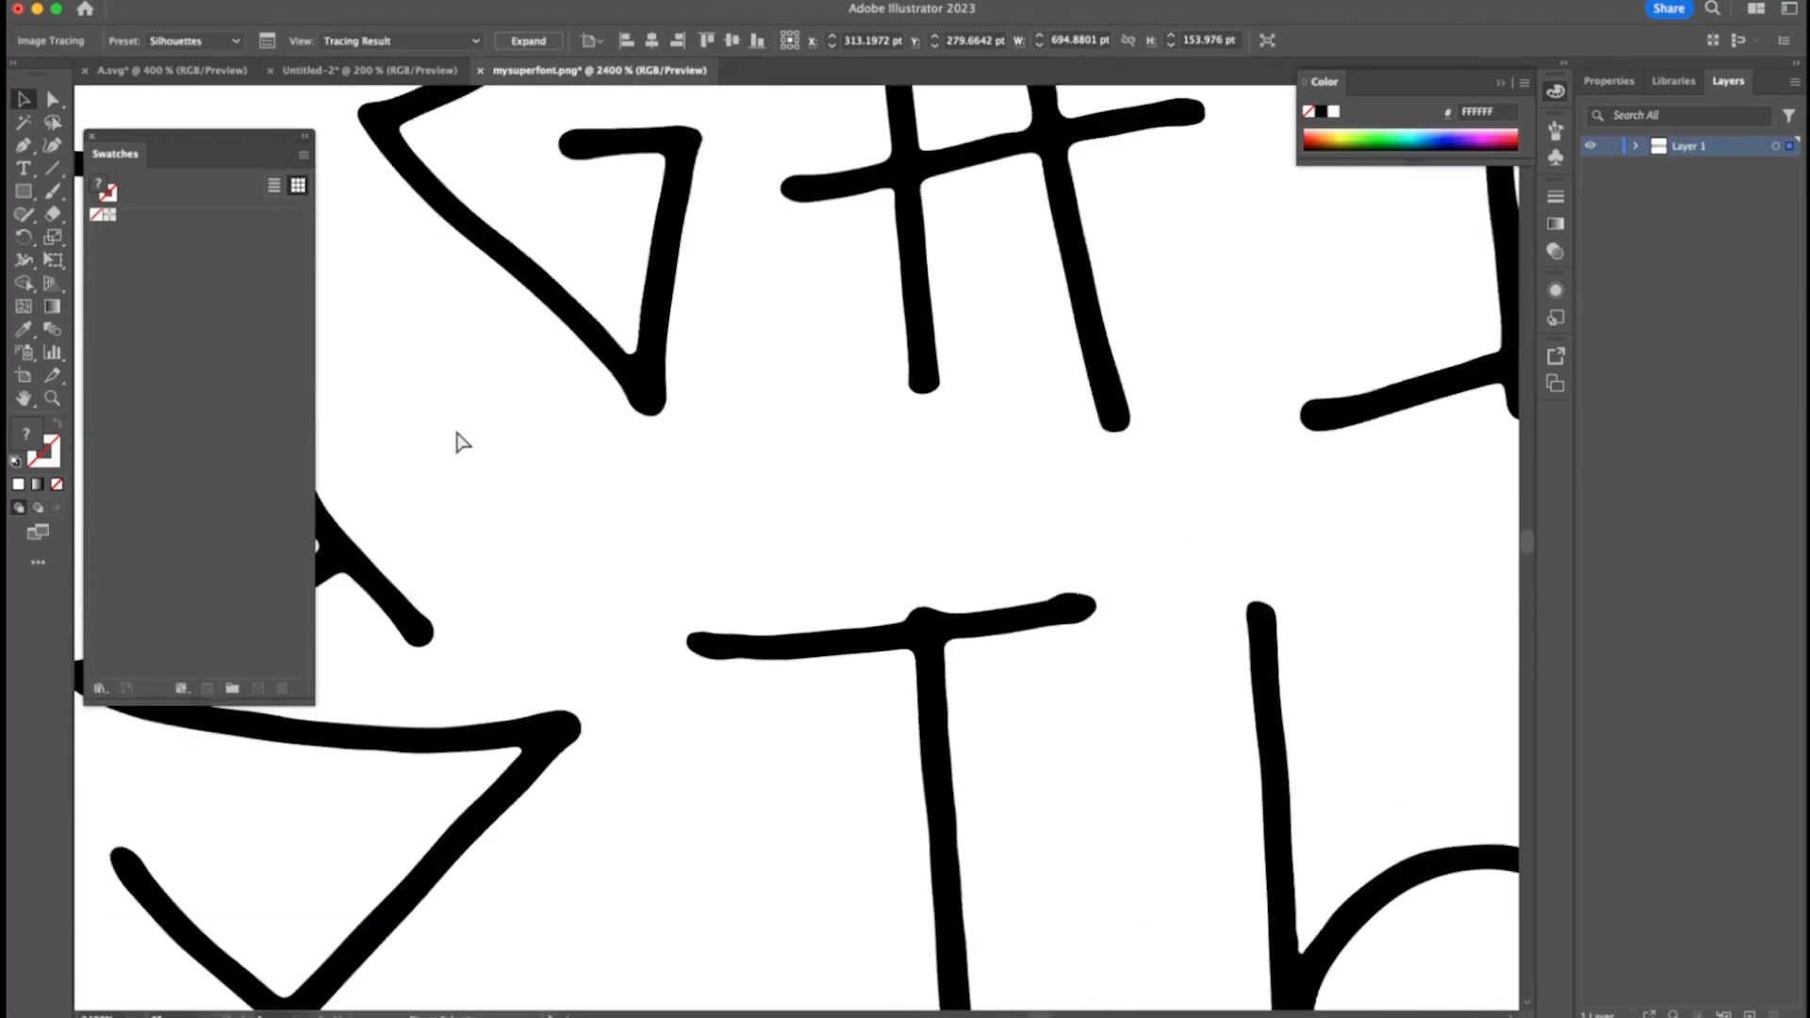
key(super+equal)
key(super+equal)
key(super+equal)
key(super+equal)
key(super+minus)
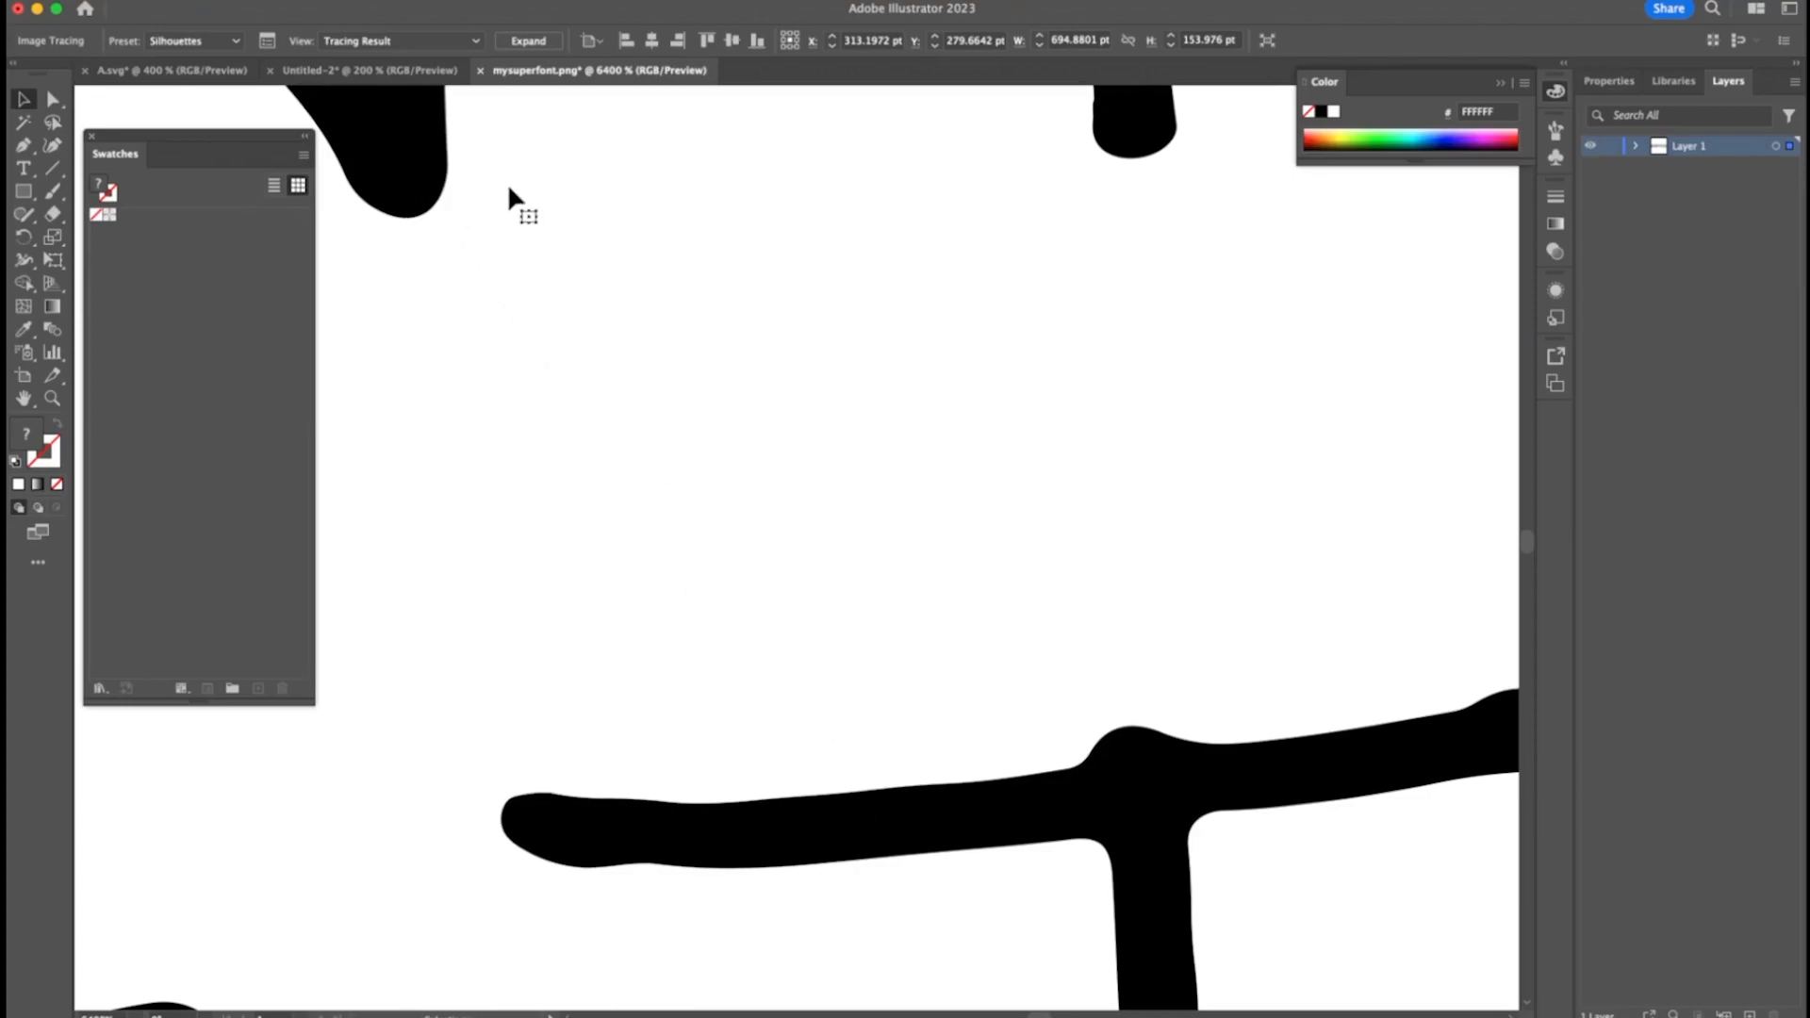
key(super+0)
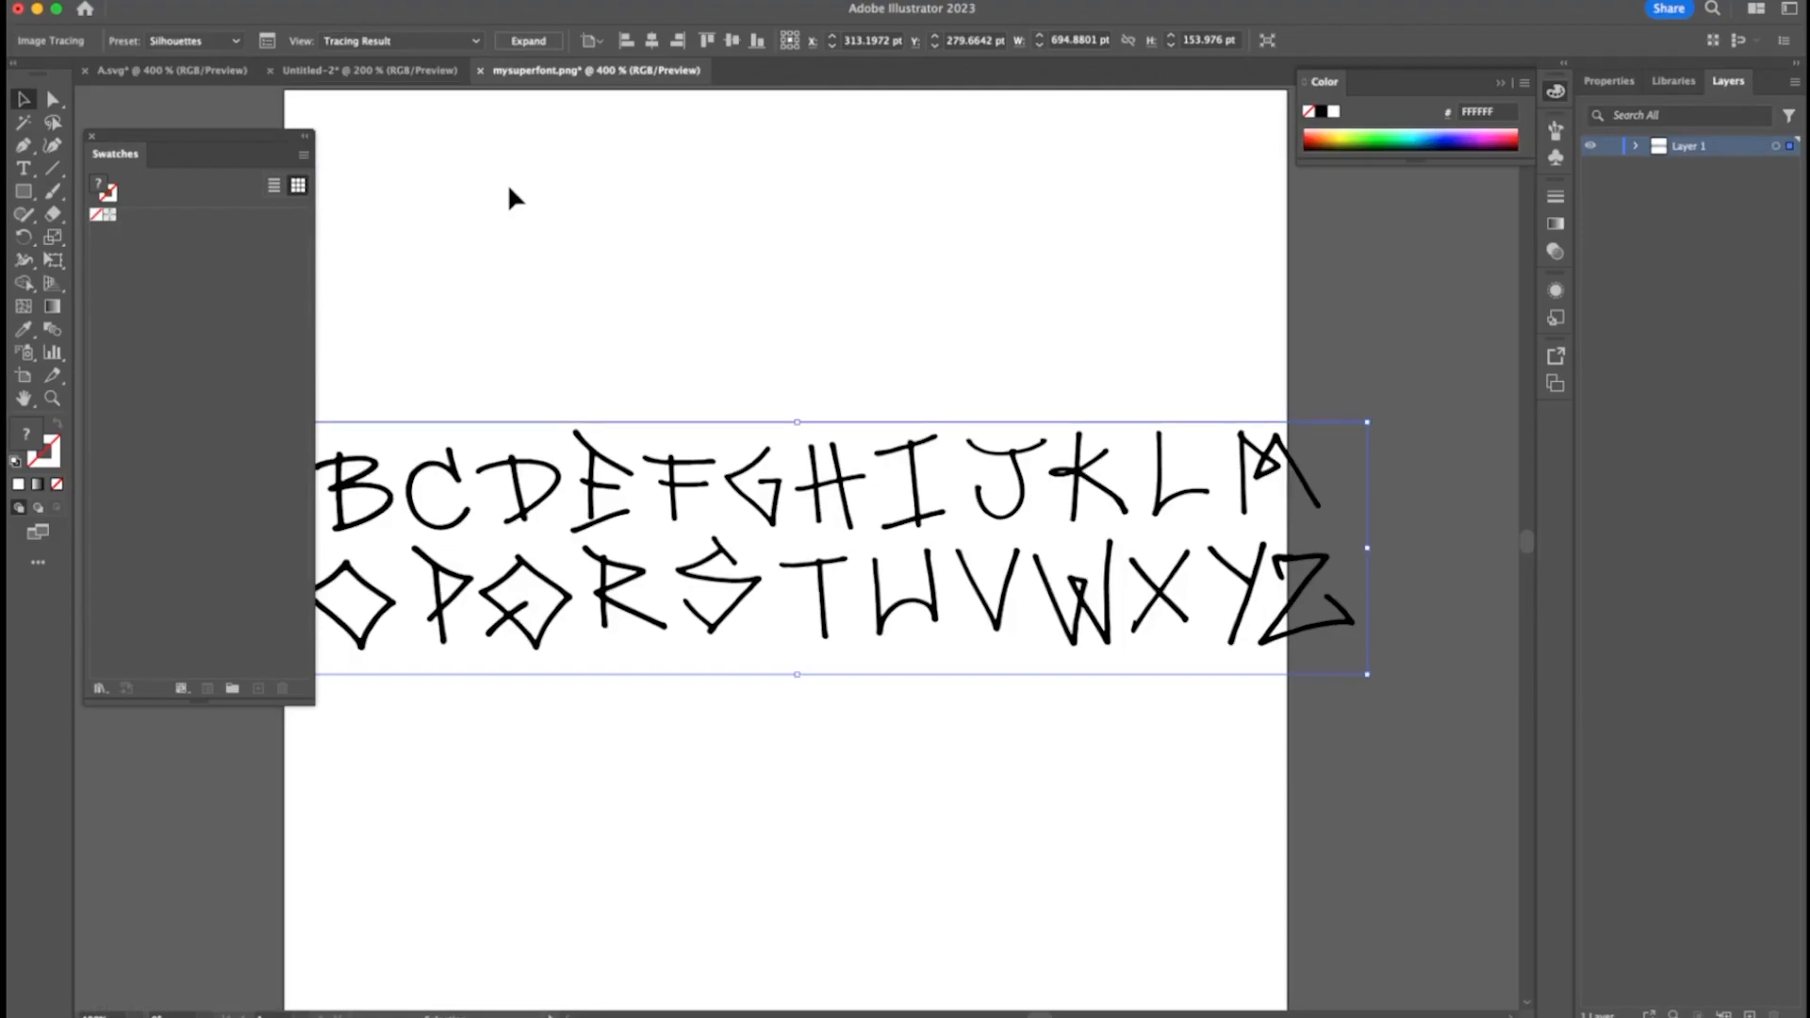
Move the traced alphabet to about X 519 pt, Y 279 pt, so it extends partly beyond the artboard
mouse_move(540, 486)
mouse_down()
mouse_move(699, 421)
mouse_move(532, 440)
mouse_move(561, 426)
mouse_up()
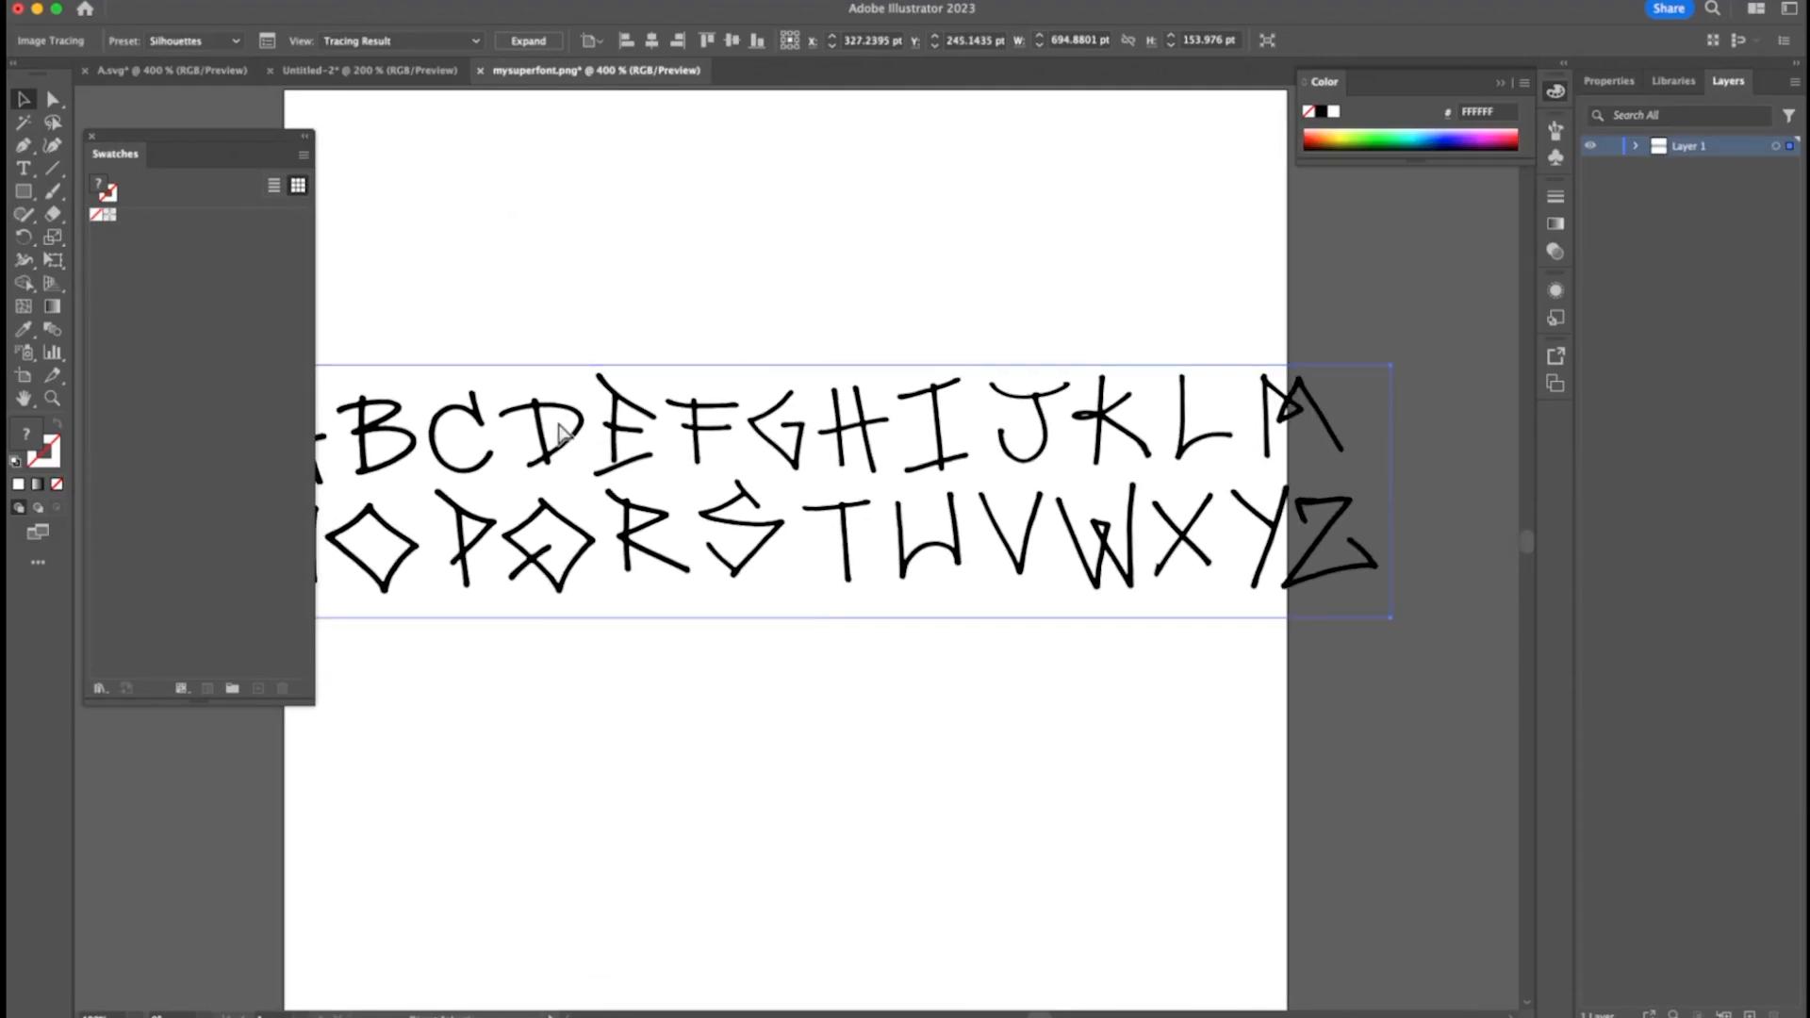
key(super+equal)
key(super+minus)
key(super+minus)
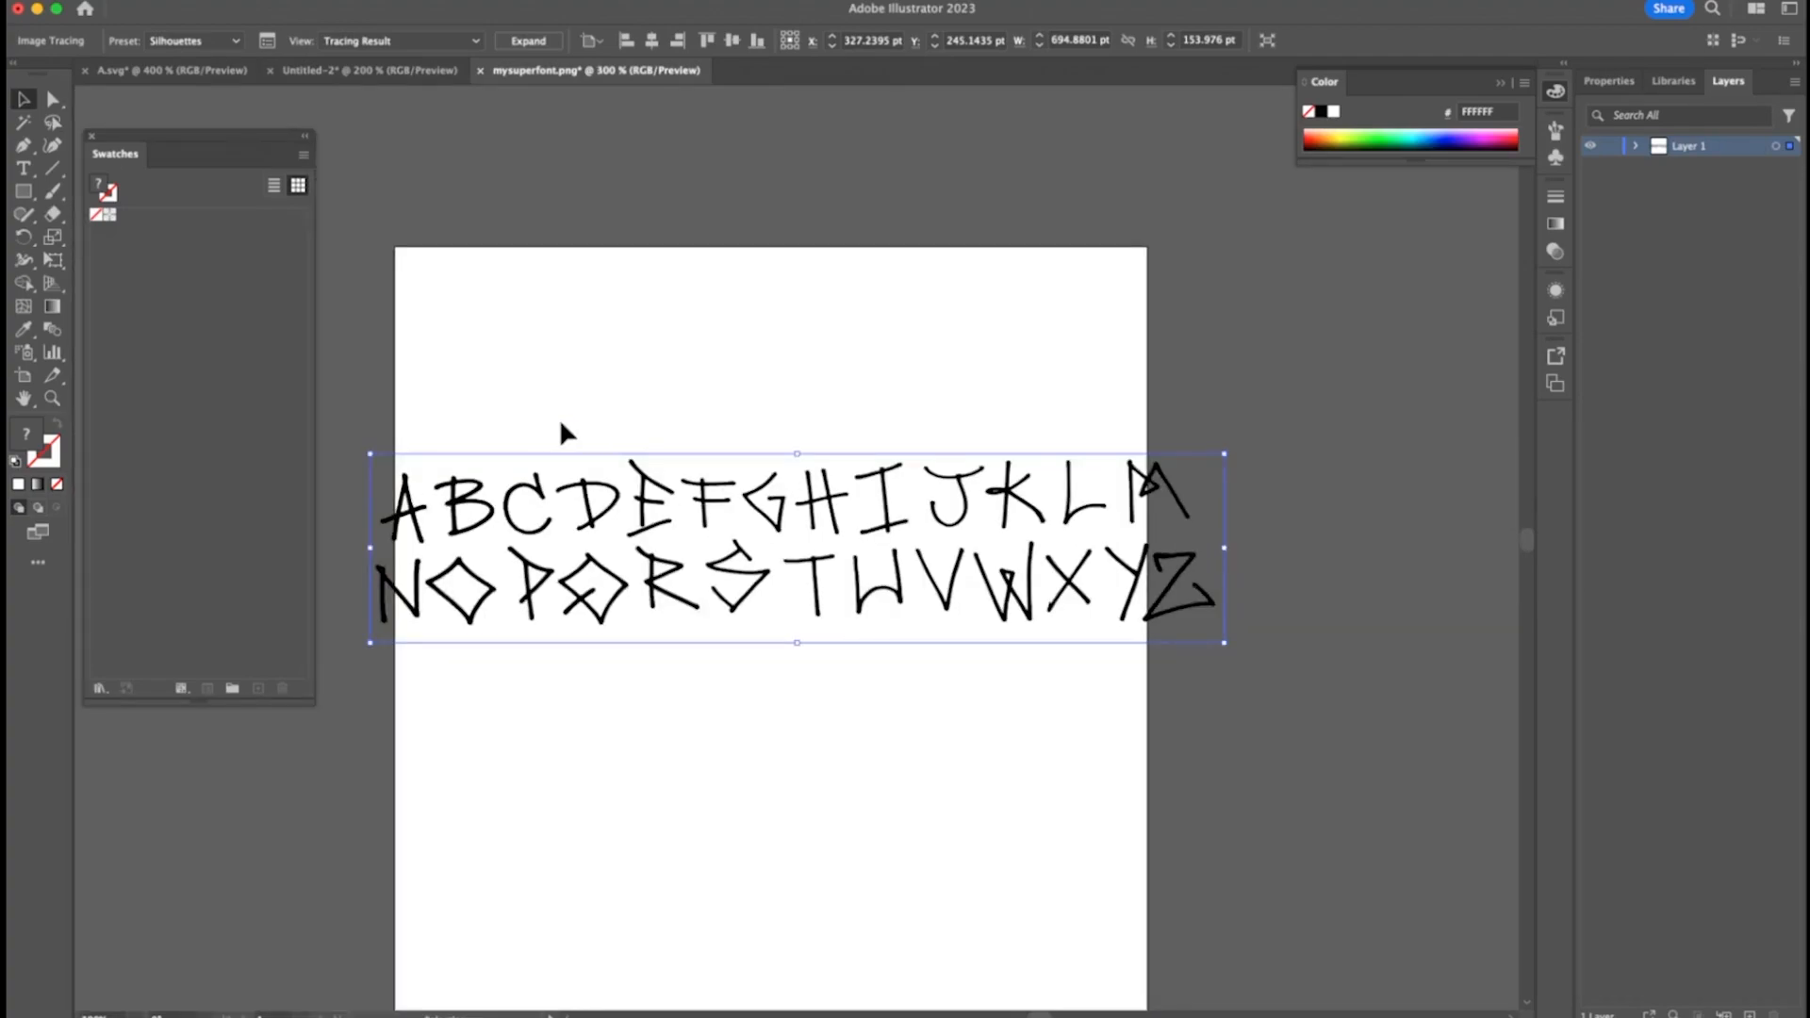
mouse_move(502, 509)
mouse_down()
mouse_move(727, 523)
mouse_move(598, 522)
mouse_move(513, 441)
mouse_move(535, 429)
mouse_move(484, 499)
mouse_move(514, 525)
mouse_move(554, 497)
mouse_up()
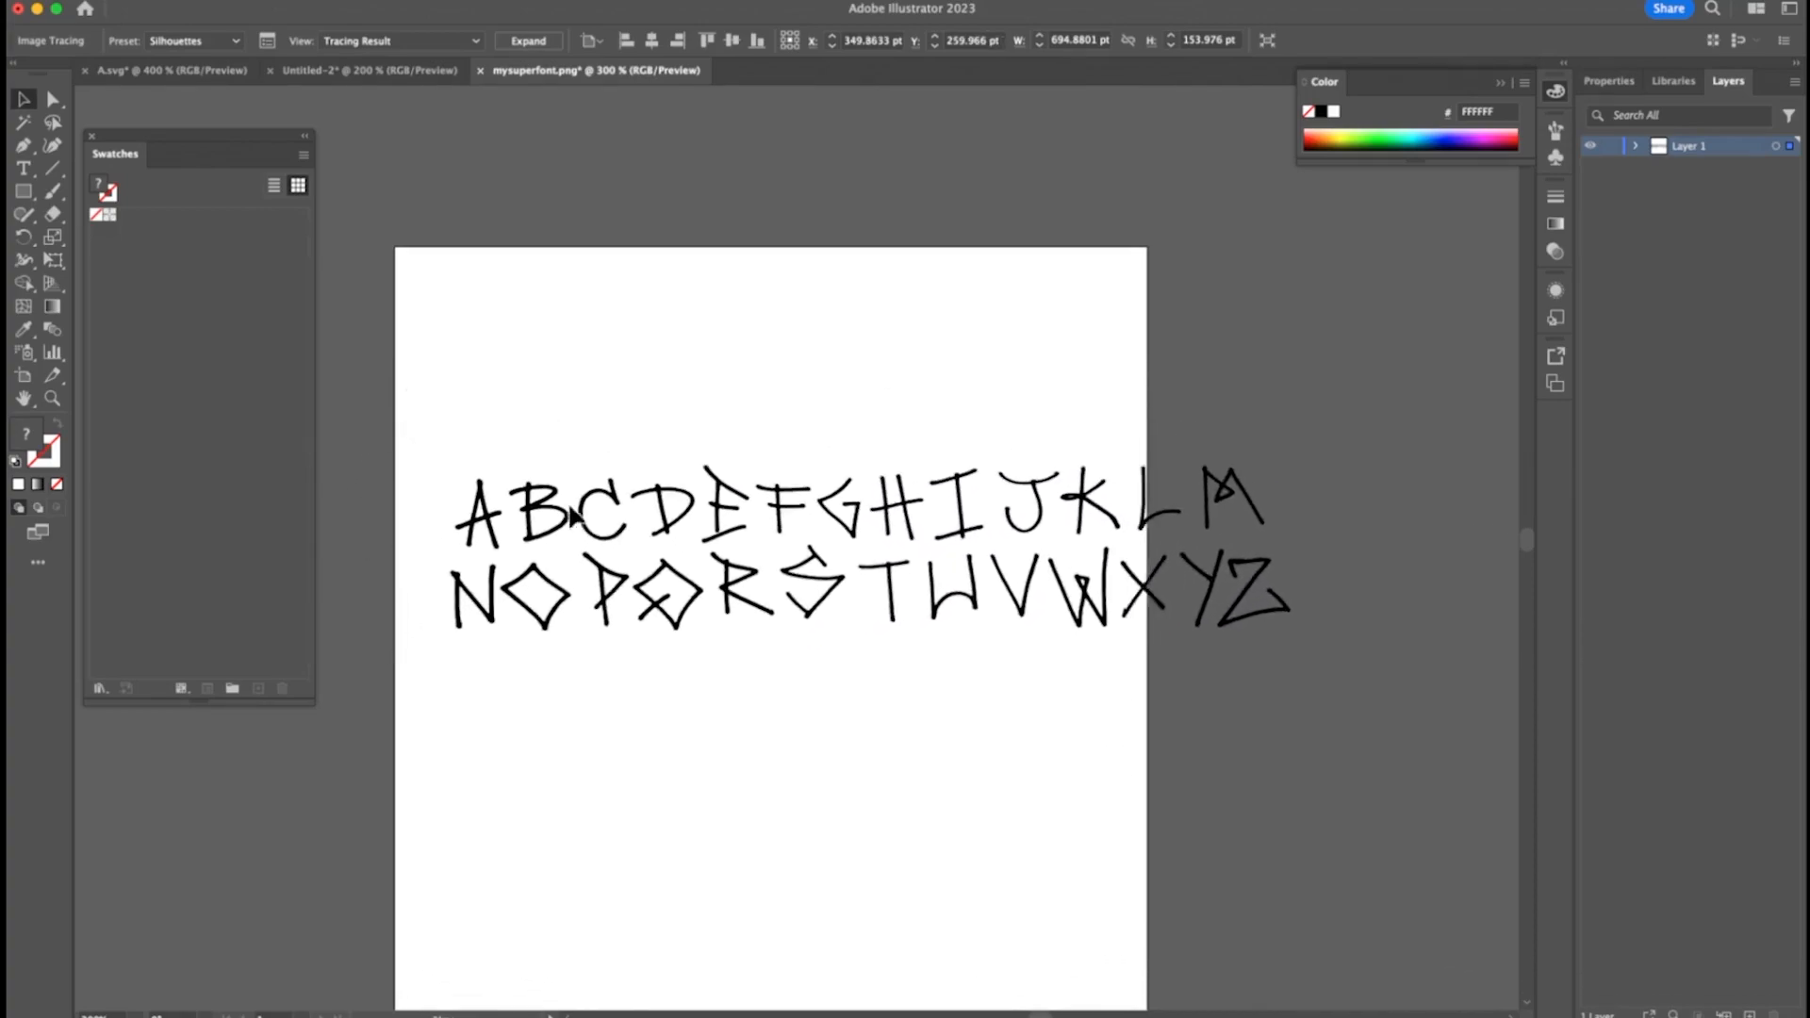
mouse_move(558, 522)
mouse_down()
mouse_move(513, 538)
mouse_move(603, 546)
mouse_up()
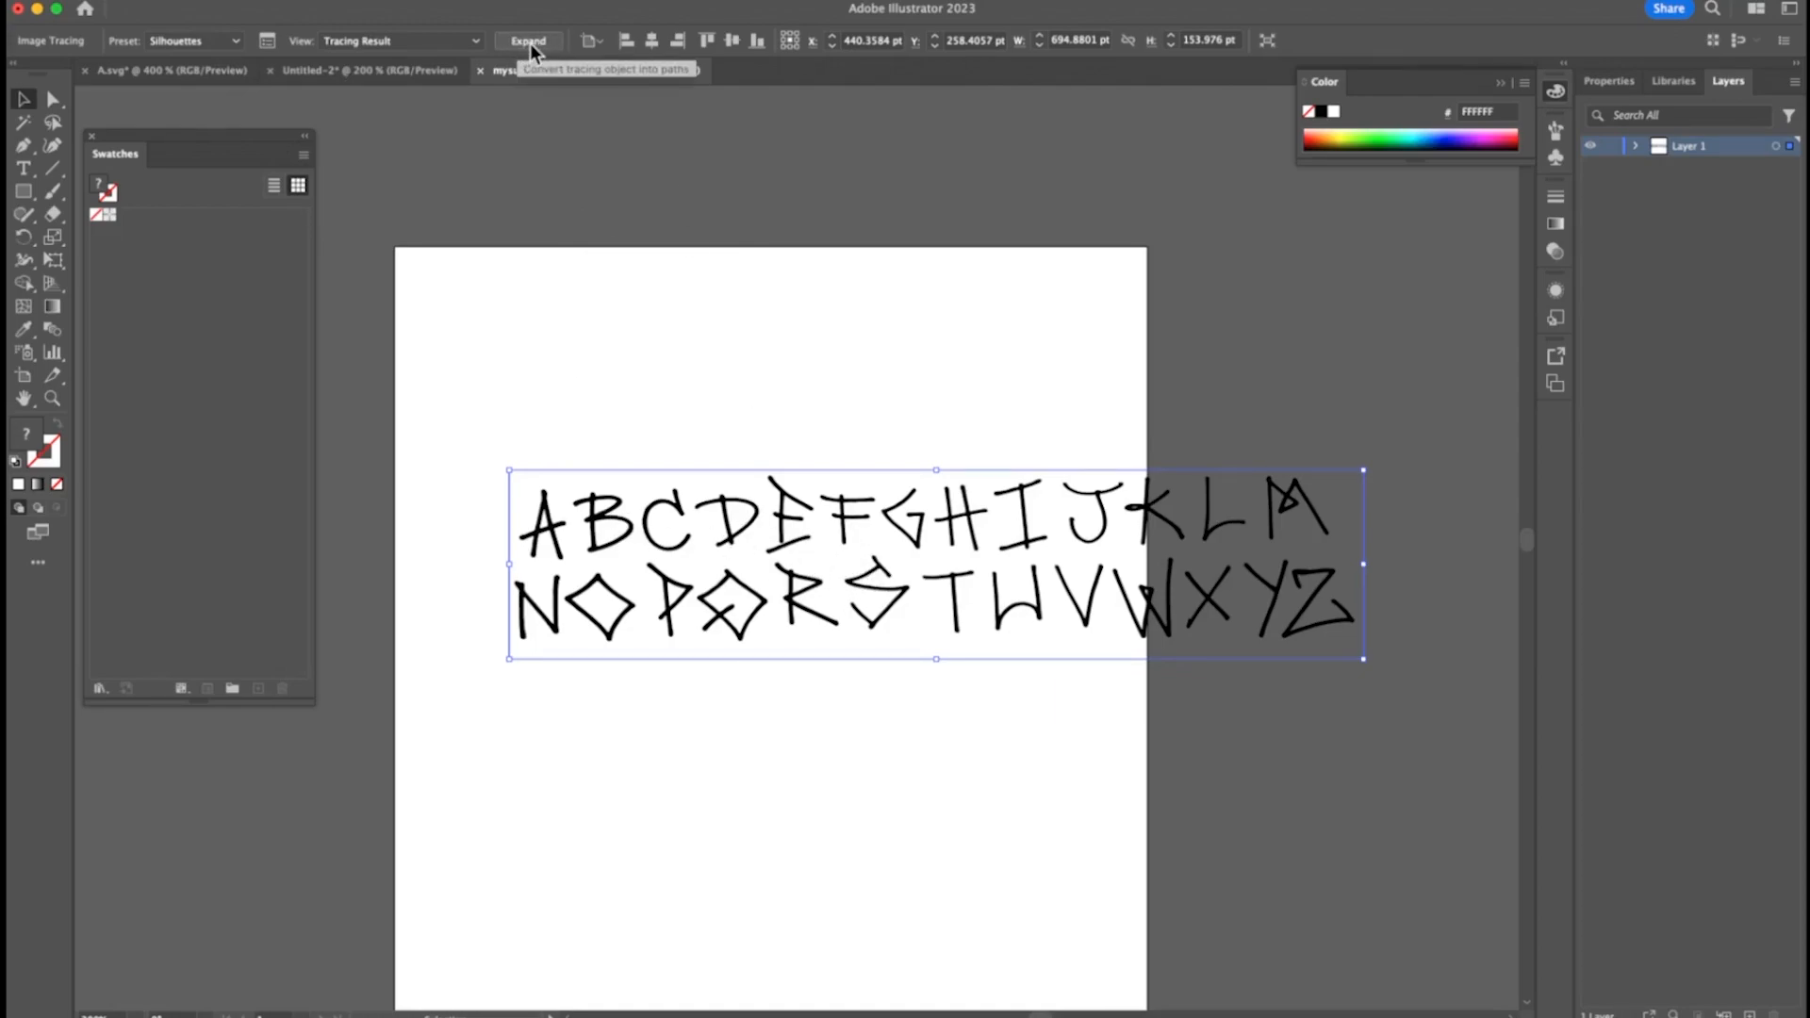
mouse_move(659, 537)
mouse_down()
mouse_move(961, 526)
mouse_move(612, 490)
mouse_move(687, 219)
mouse_move(630, 179)
mouse_move(665, 580)
mouse_move(767, 566)
mouse_up()
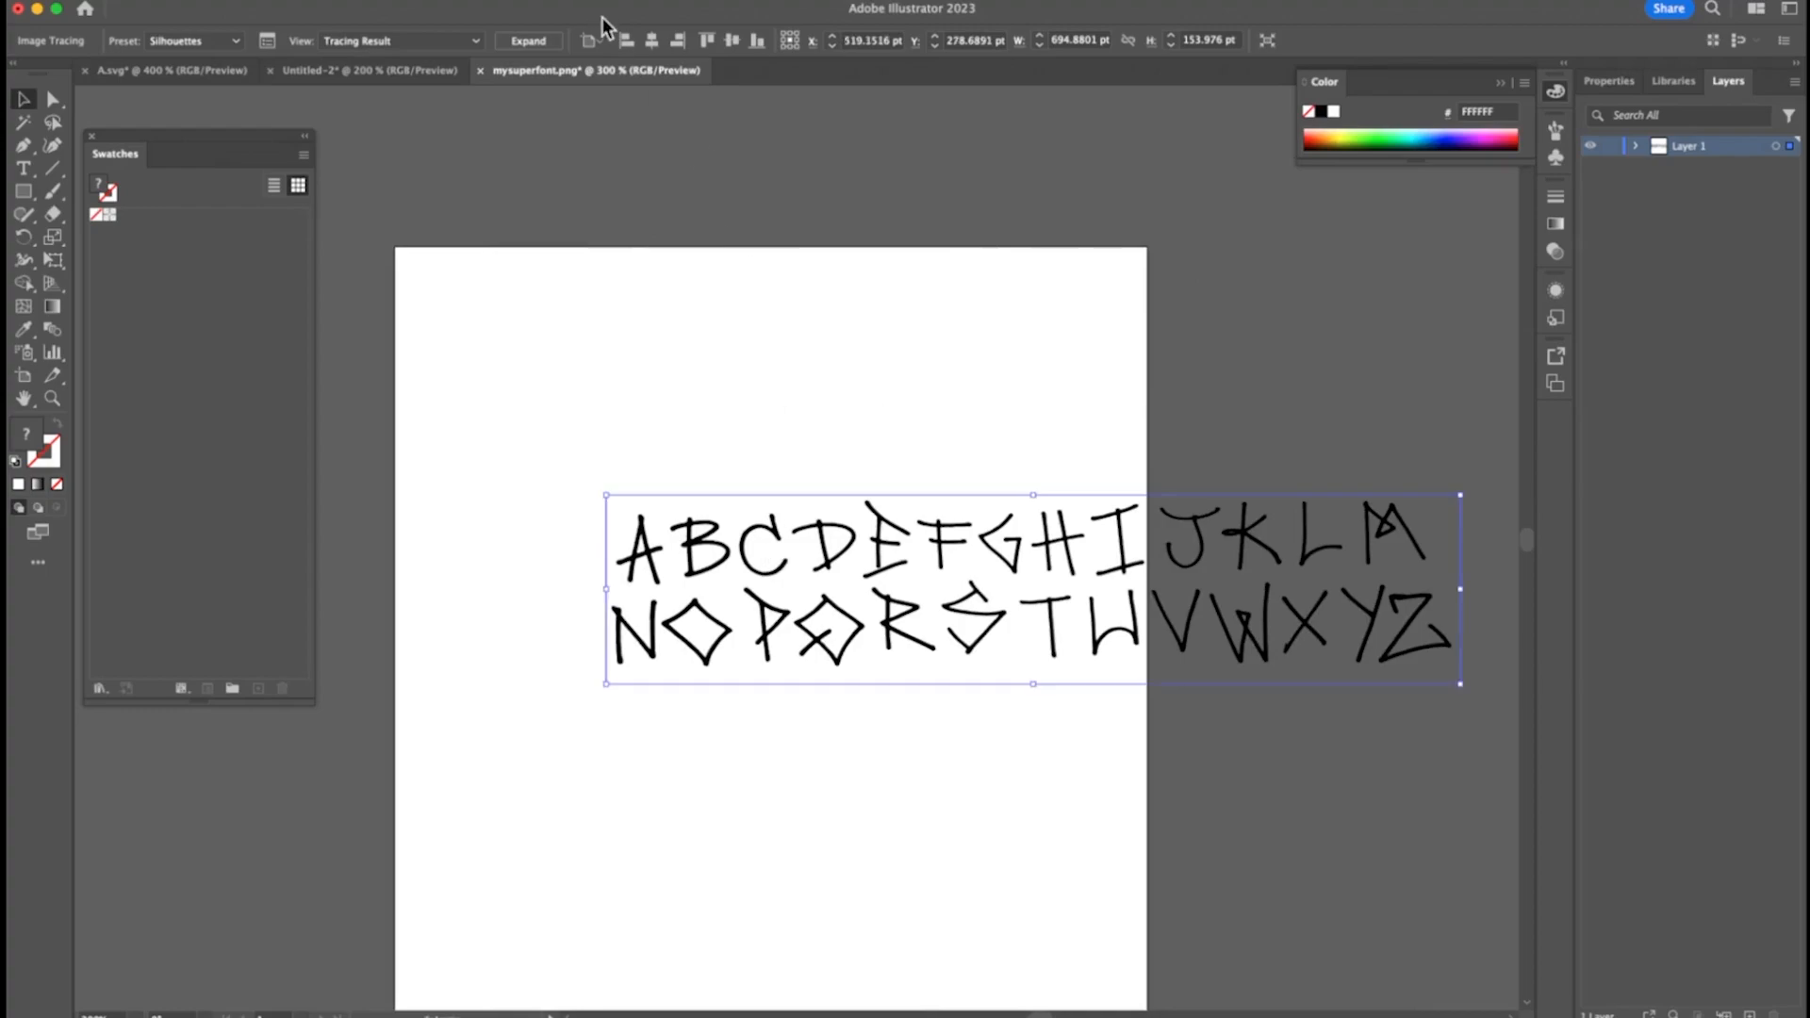
Expand the traced alphabet into vector paths and deselect it
click(528, 41)
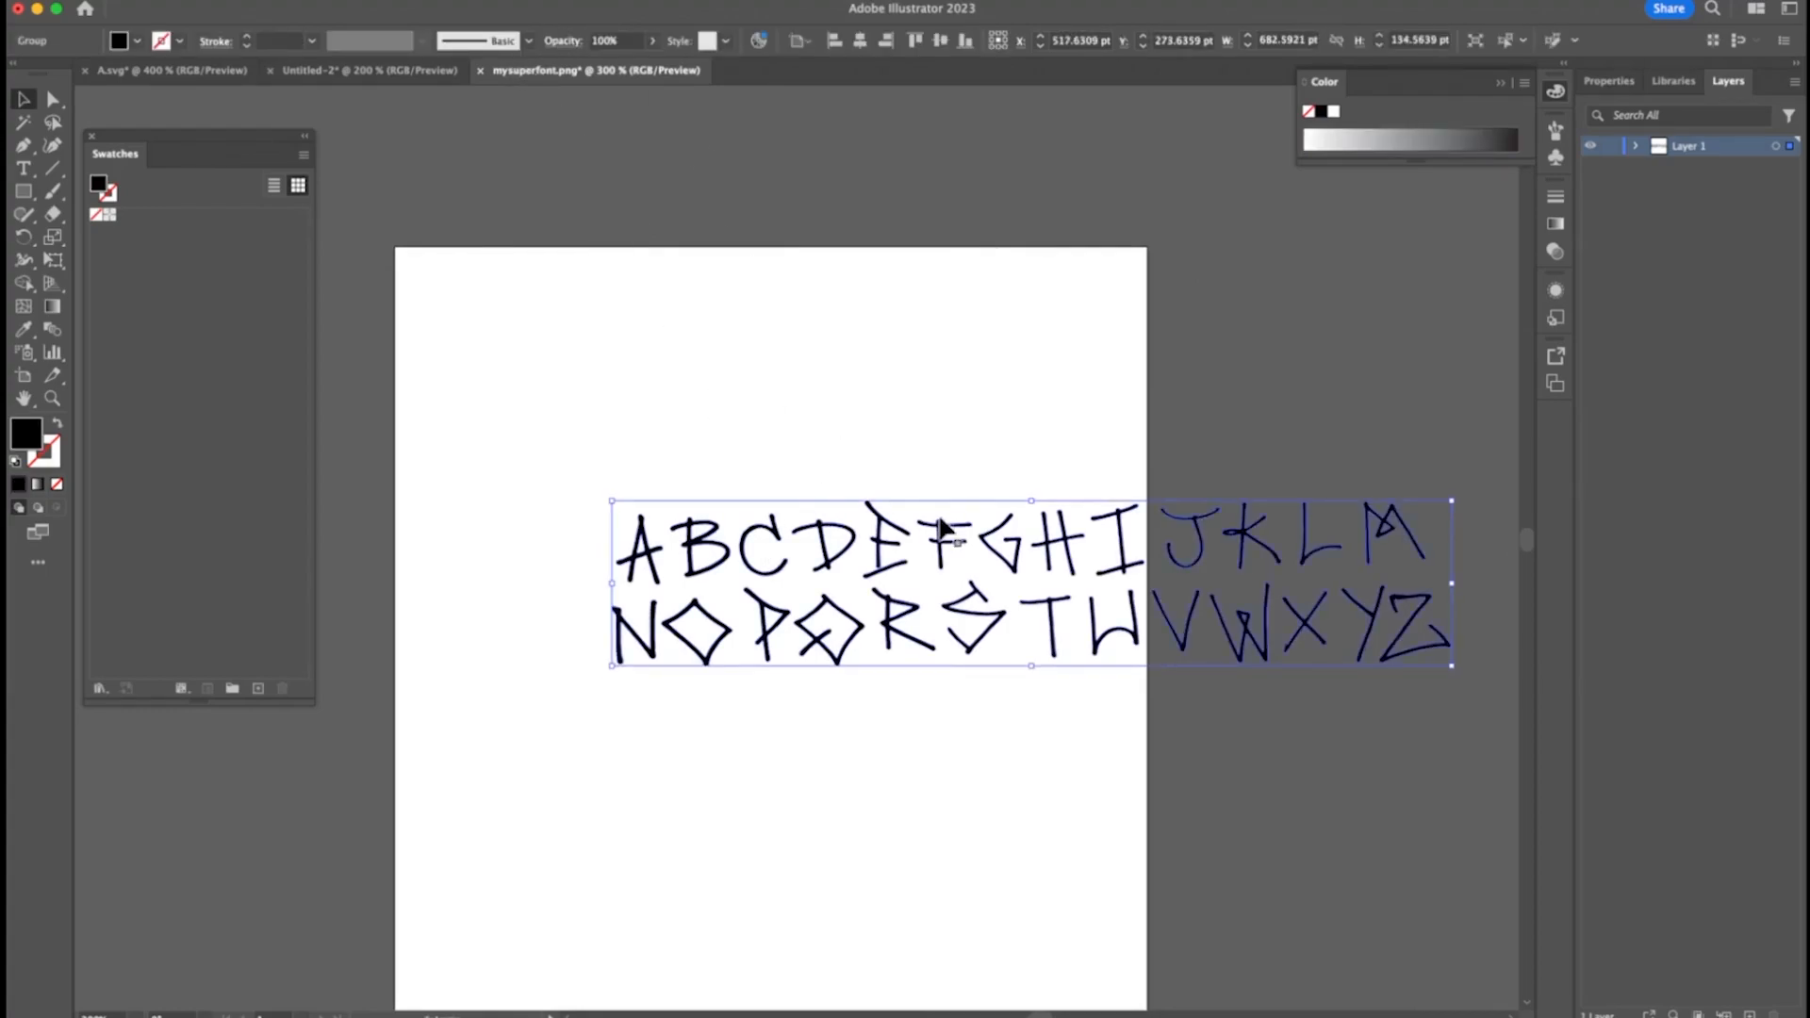
scroll(851, 585, up, 1)
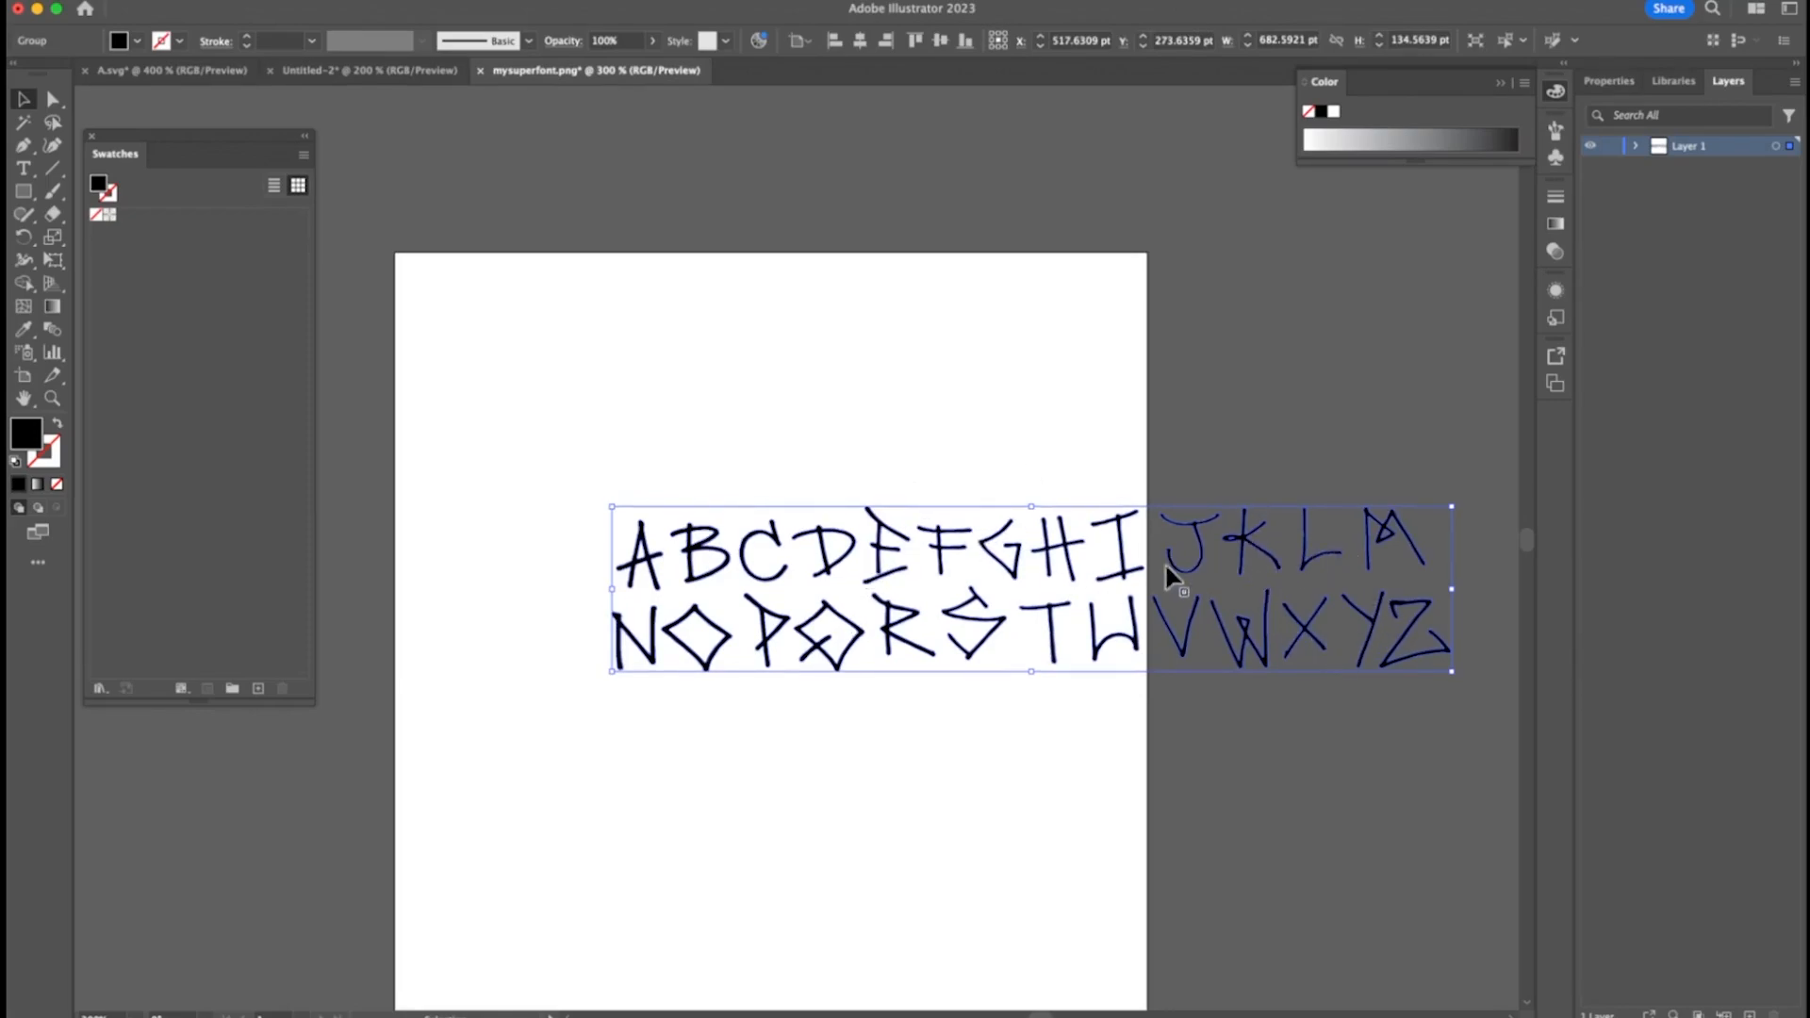
click(1054, 441)
click(1117, 547)
click(894, 415)
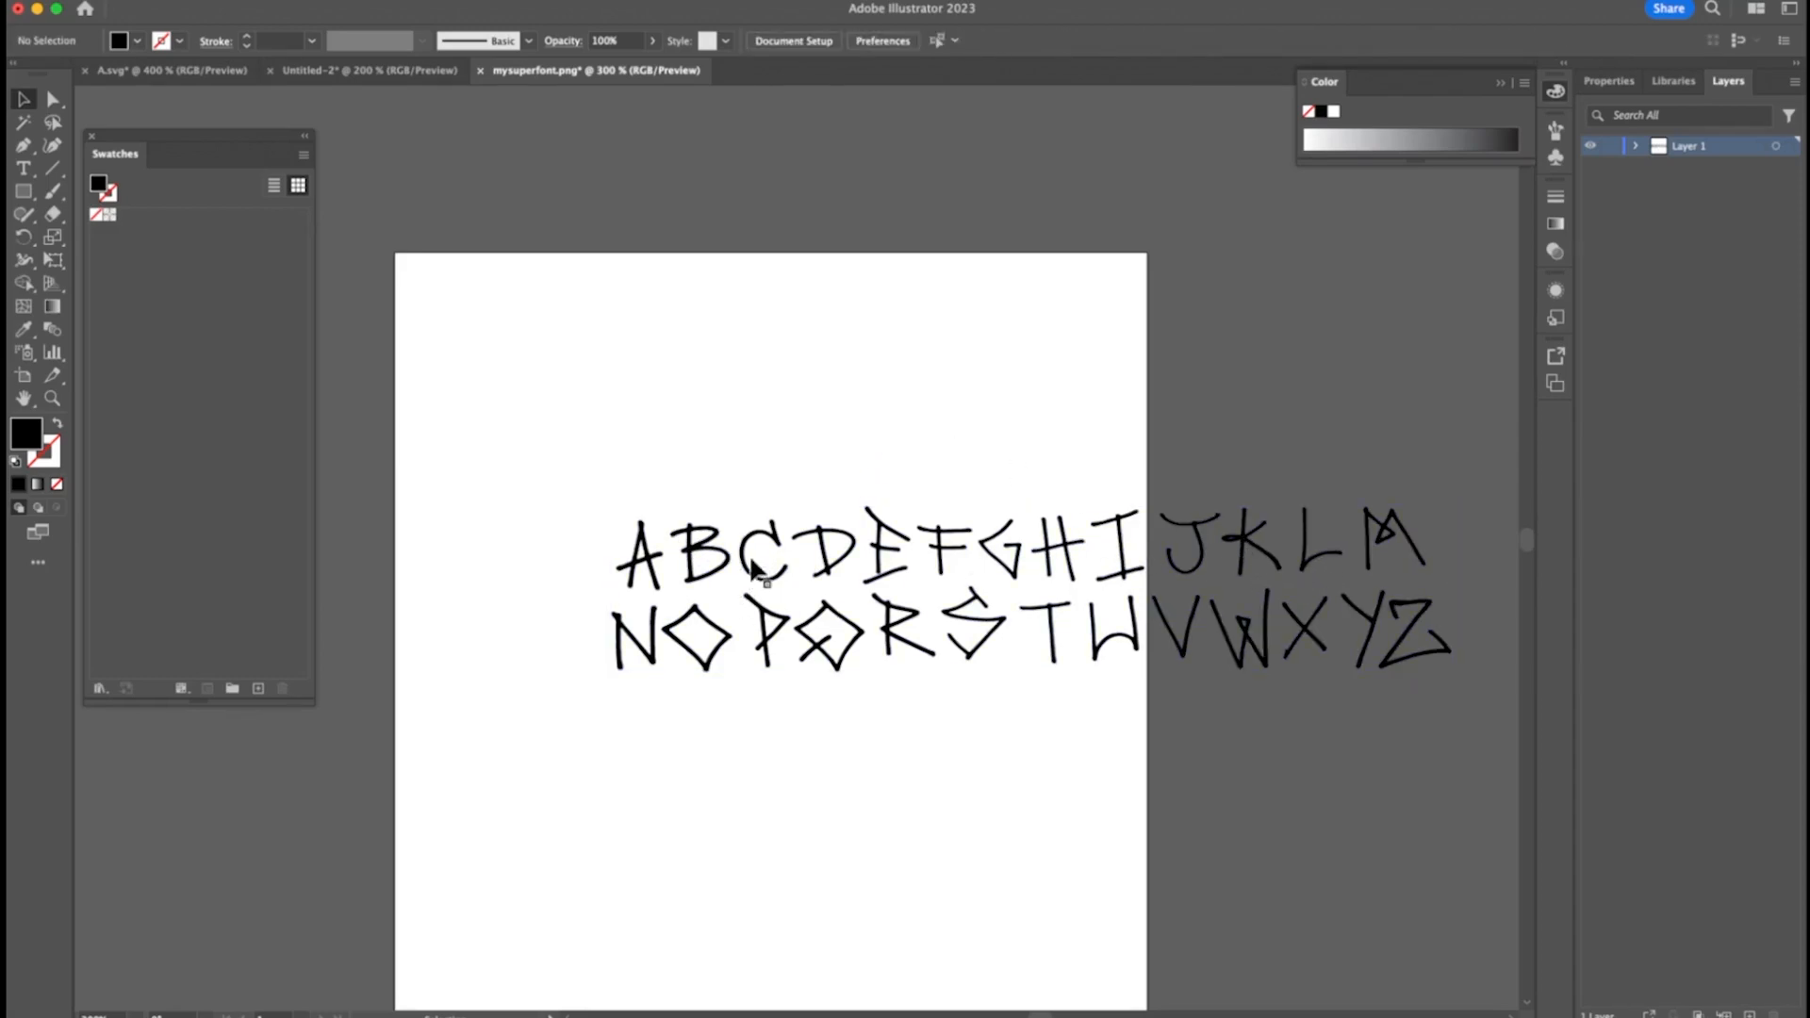
Isolate the letter group to check that the M is its own shape, and exit isolation
click(650, 558)
double_click(1383, 519)
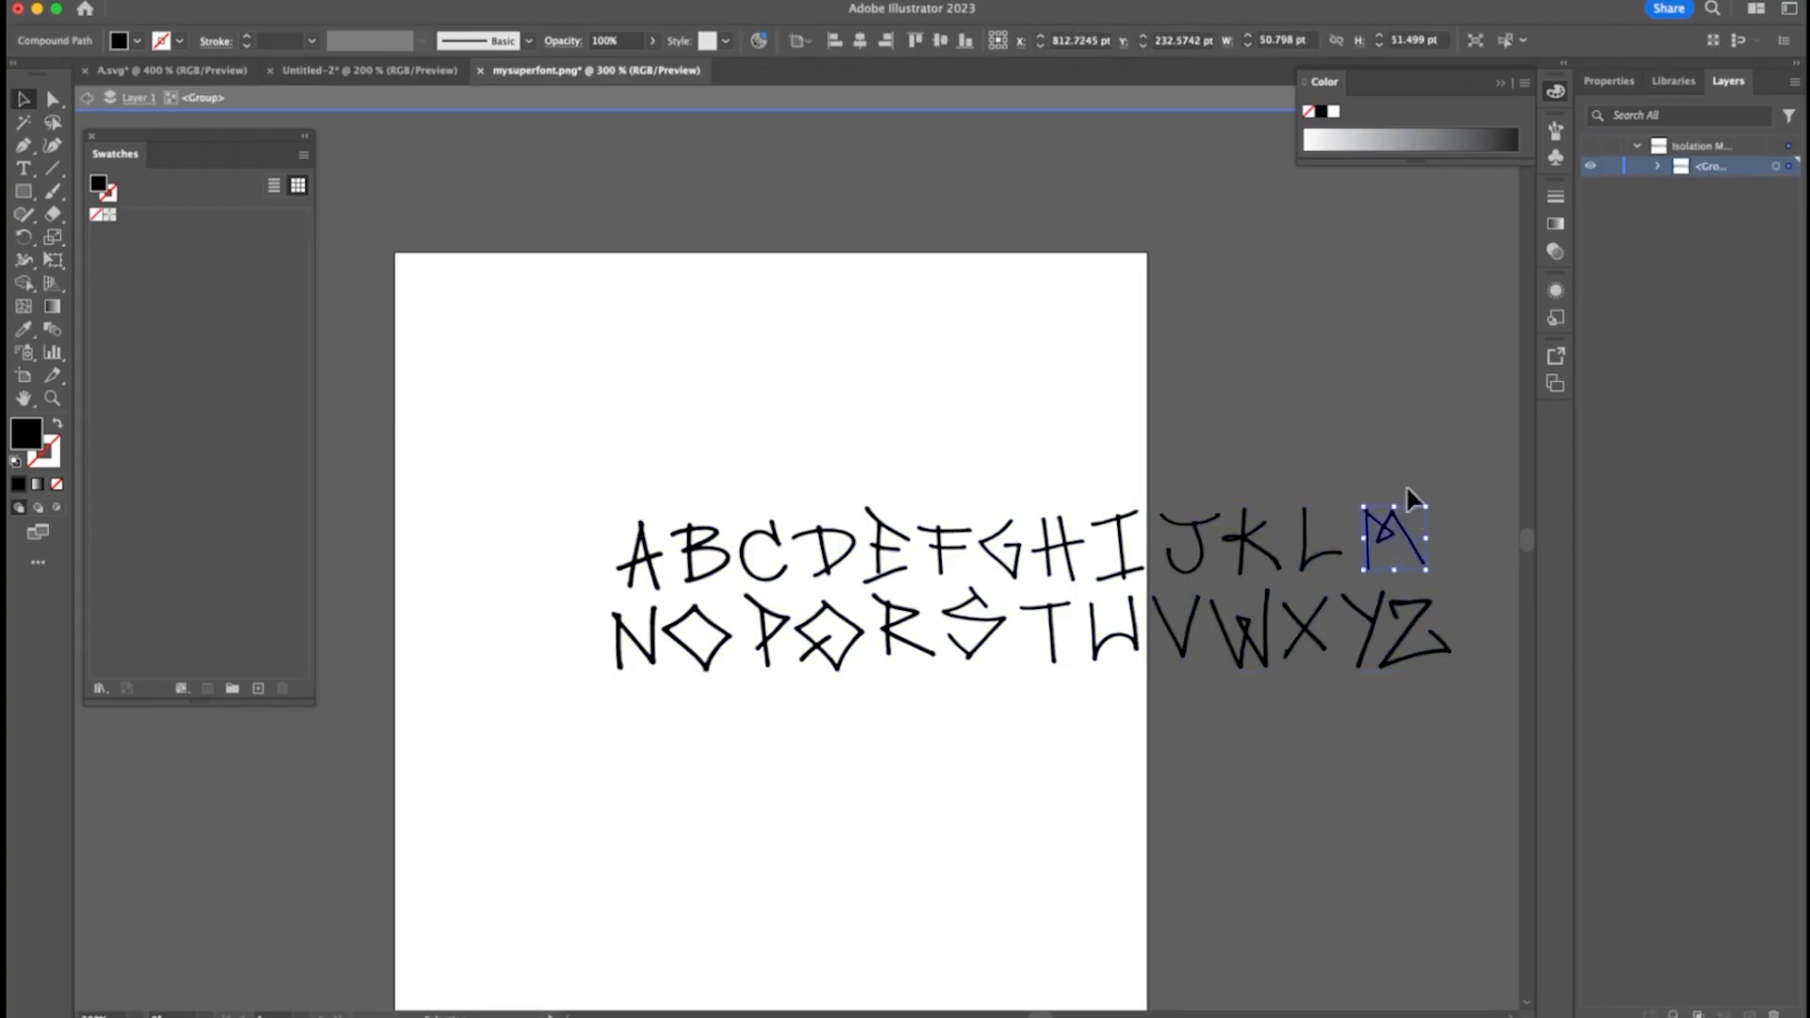
click(1389, 443)
double_click(1284, 420)
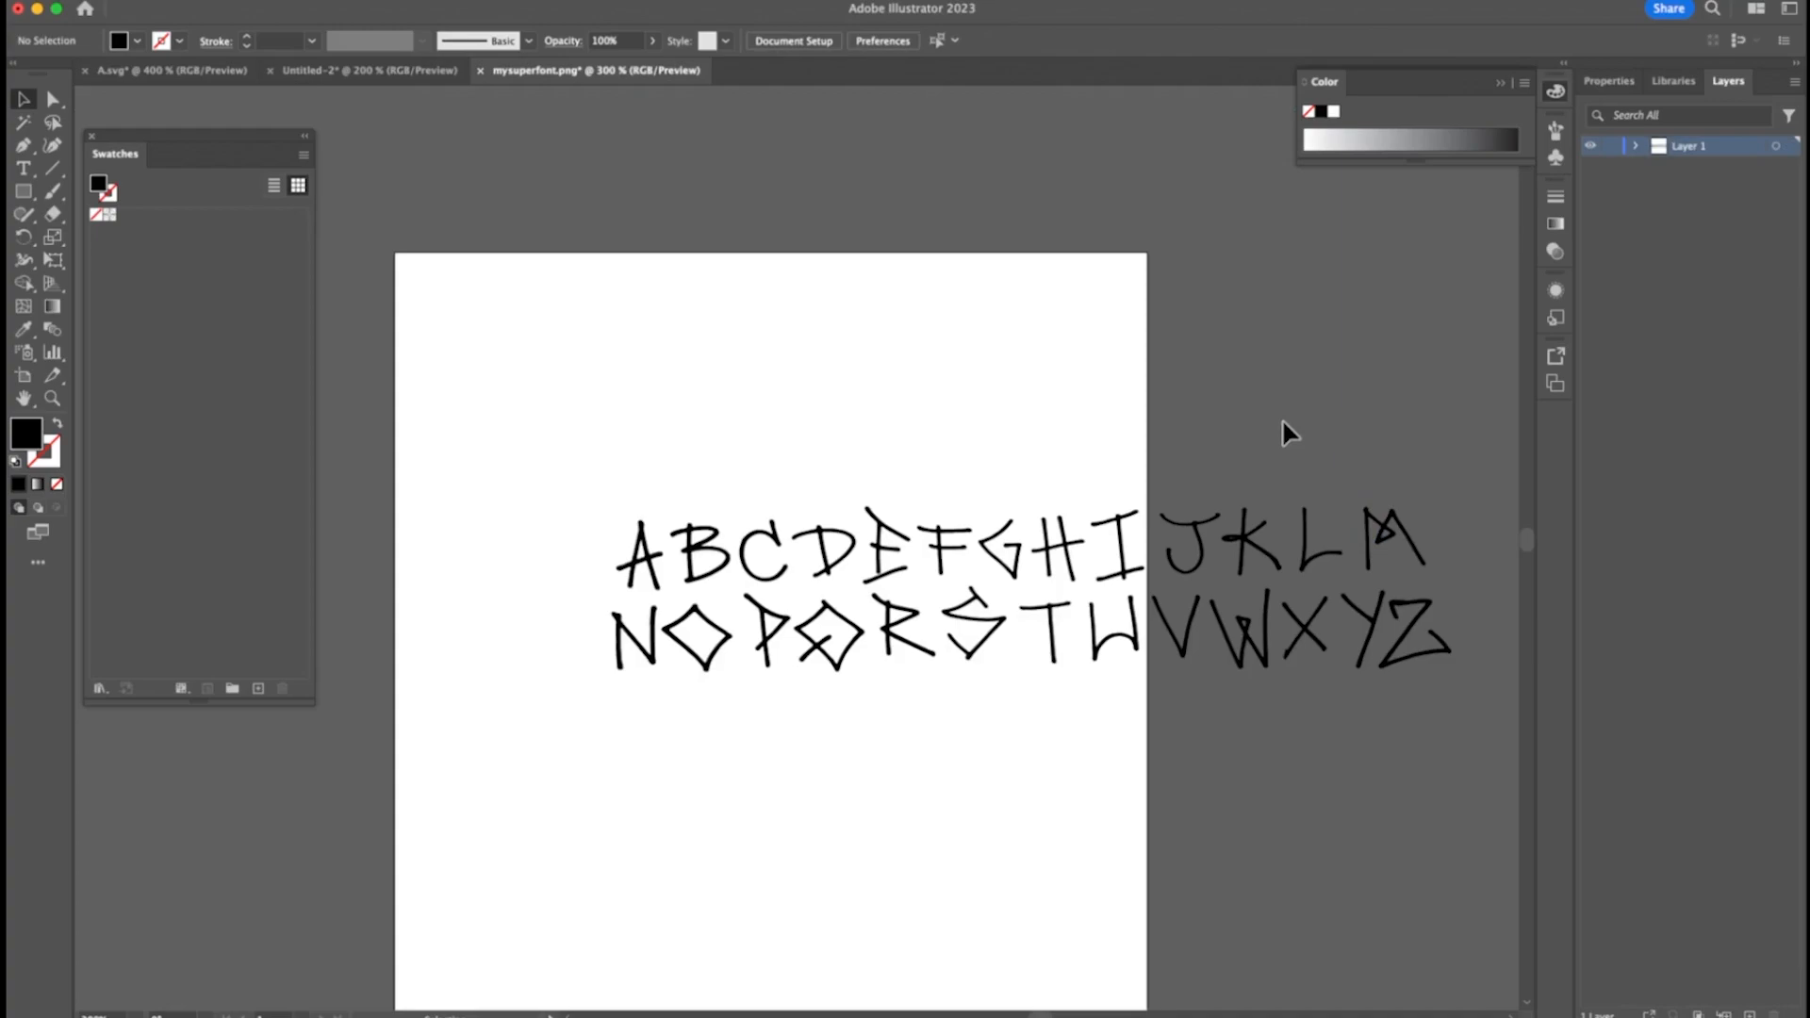
Move the alphabet group to about X 388 pt, Y 176 pt, and ungroup it into separate letters
click(1314, 541)
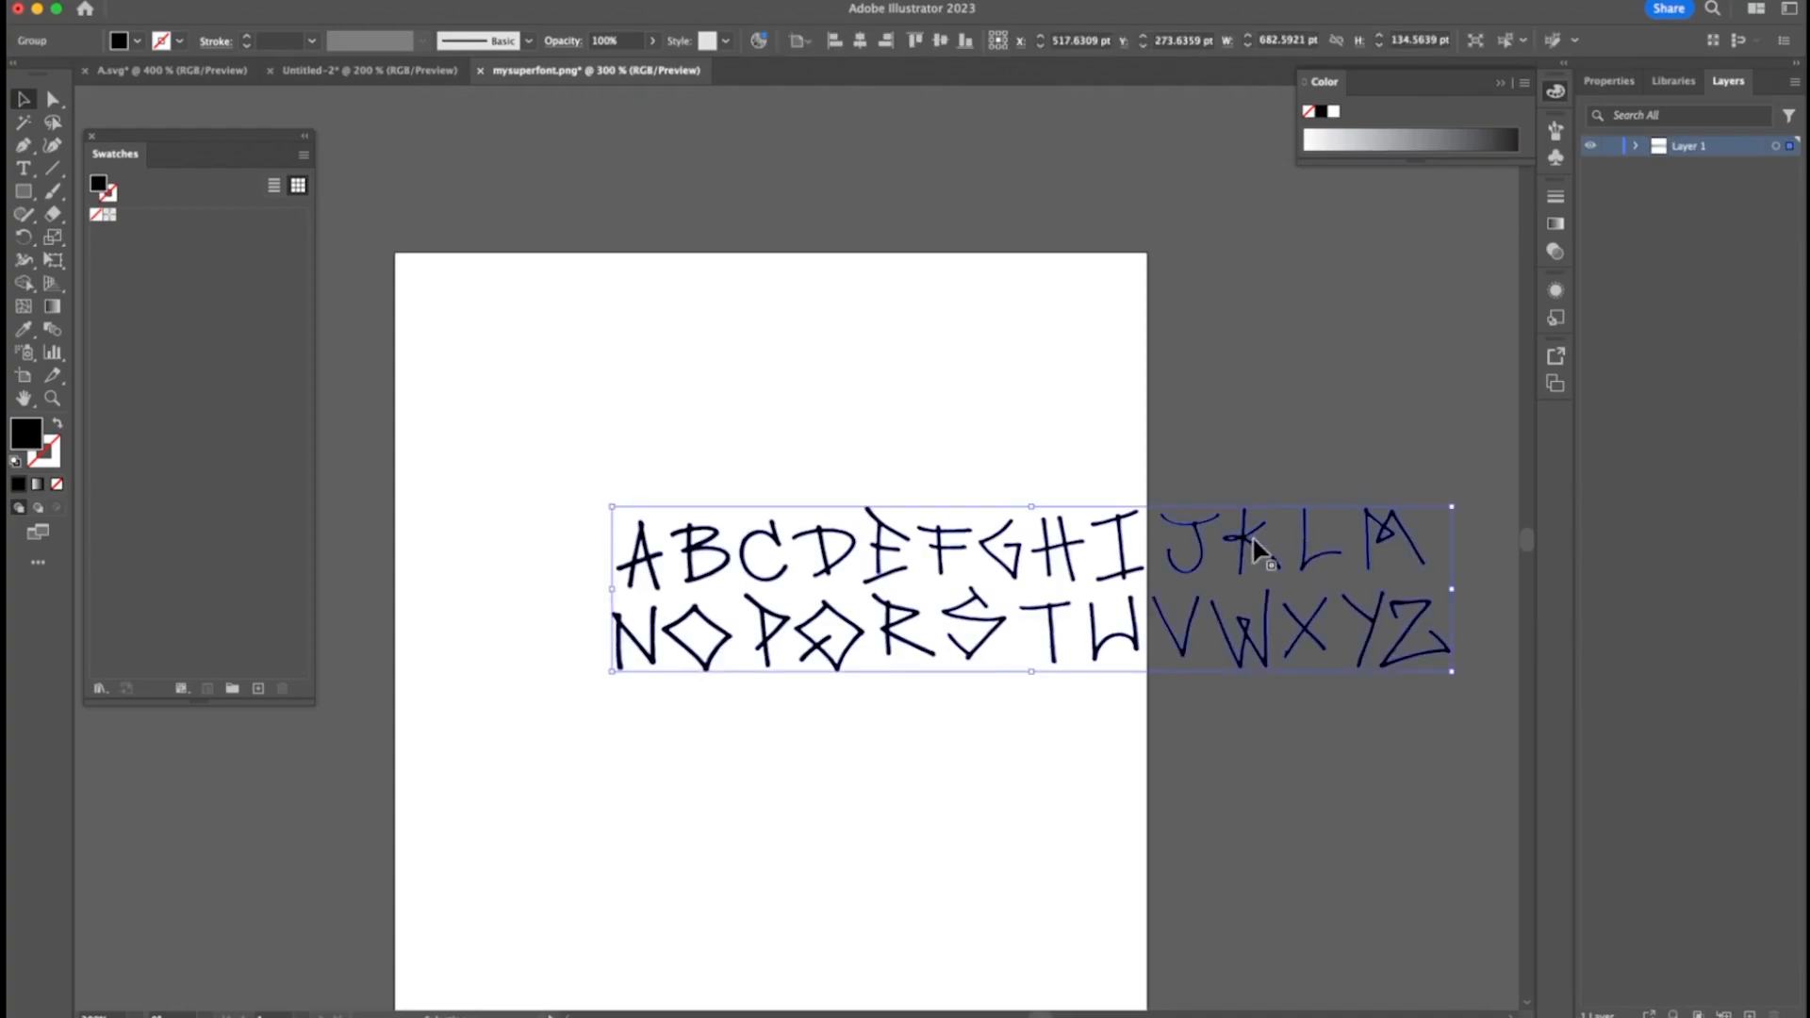
drag(1180, 556, 900, 487)
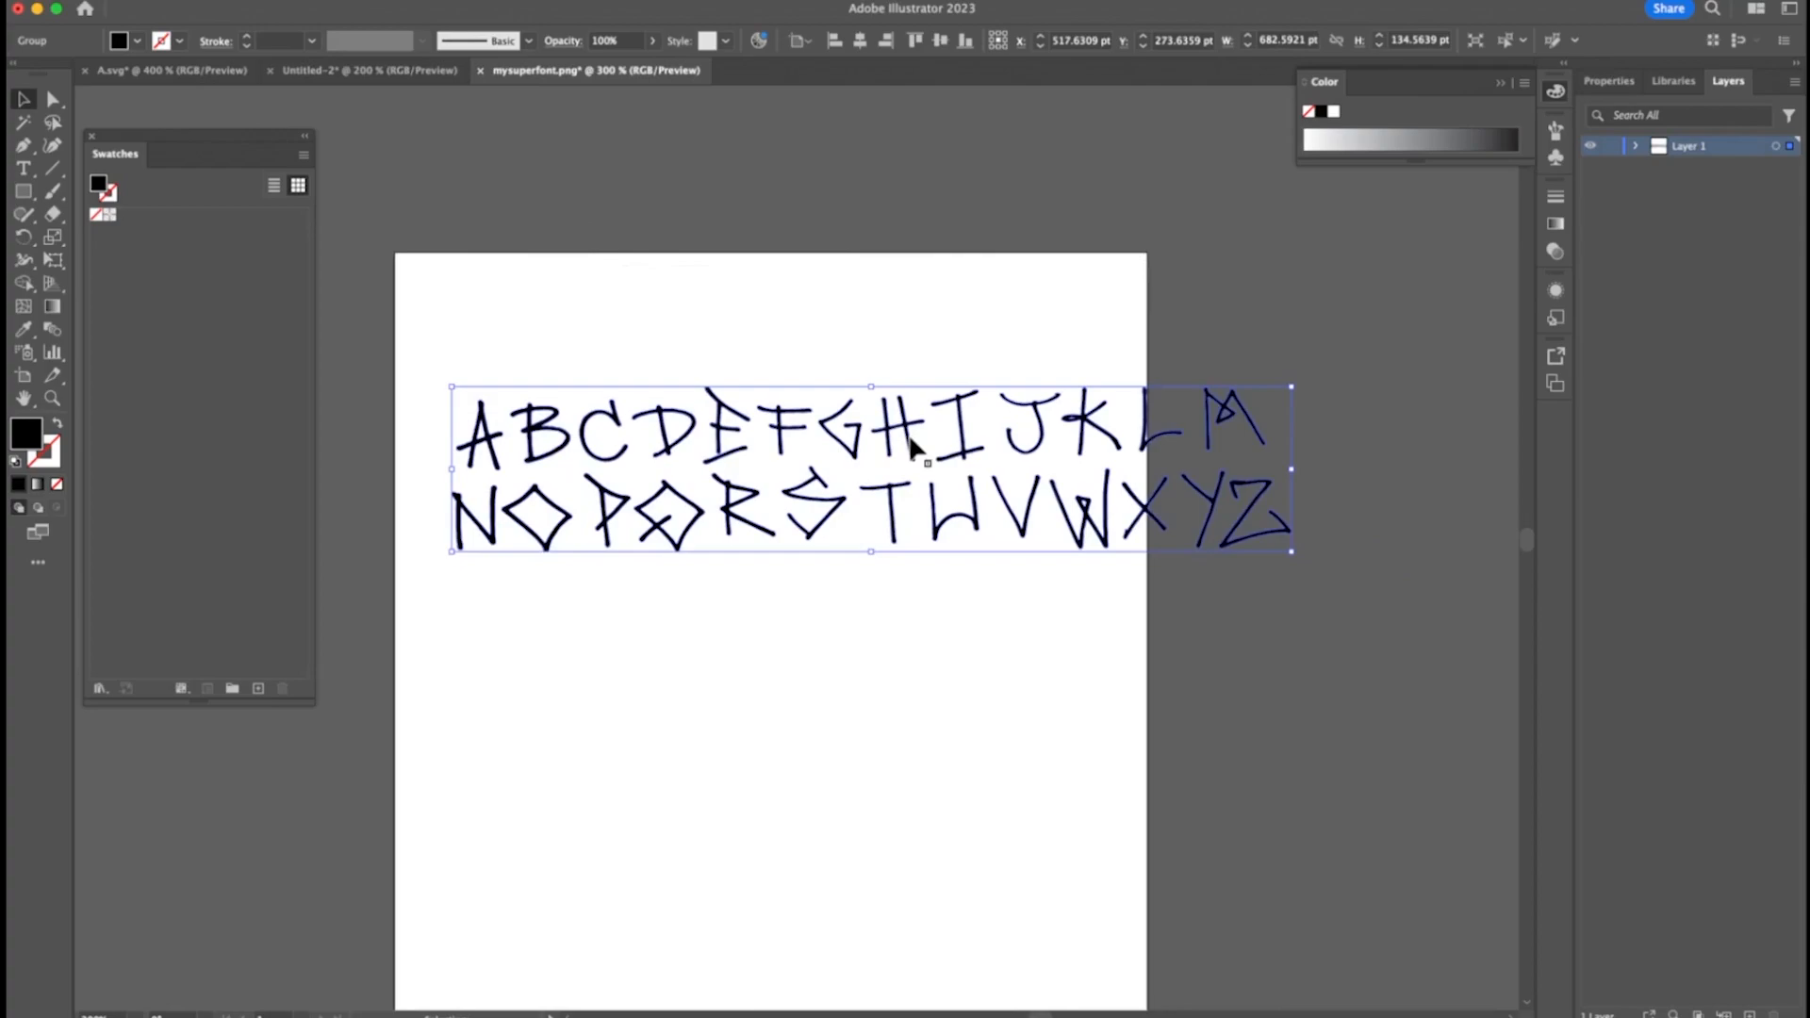
right_click(858, 440)
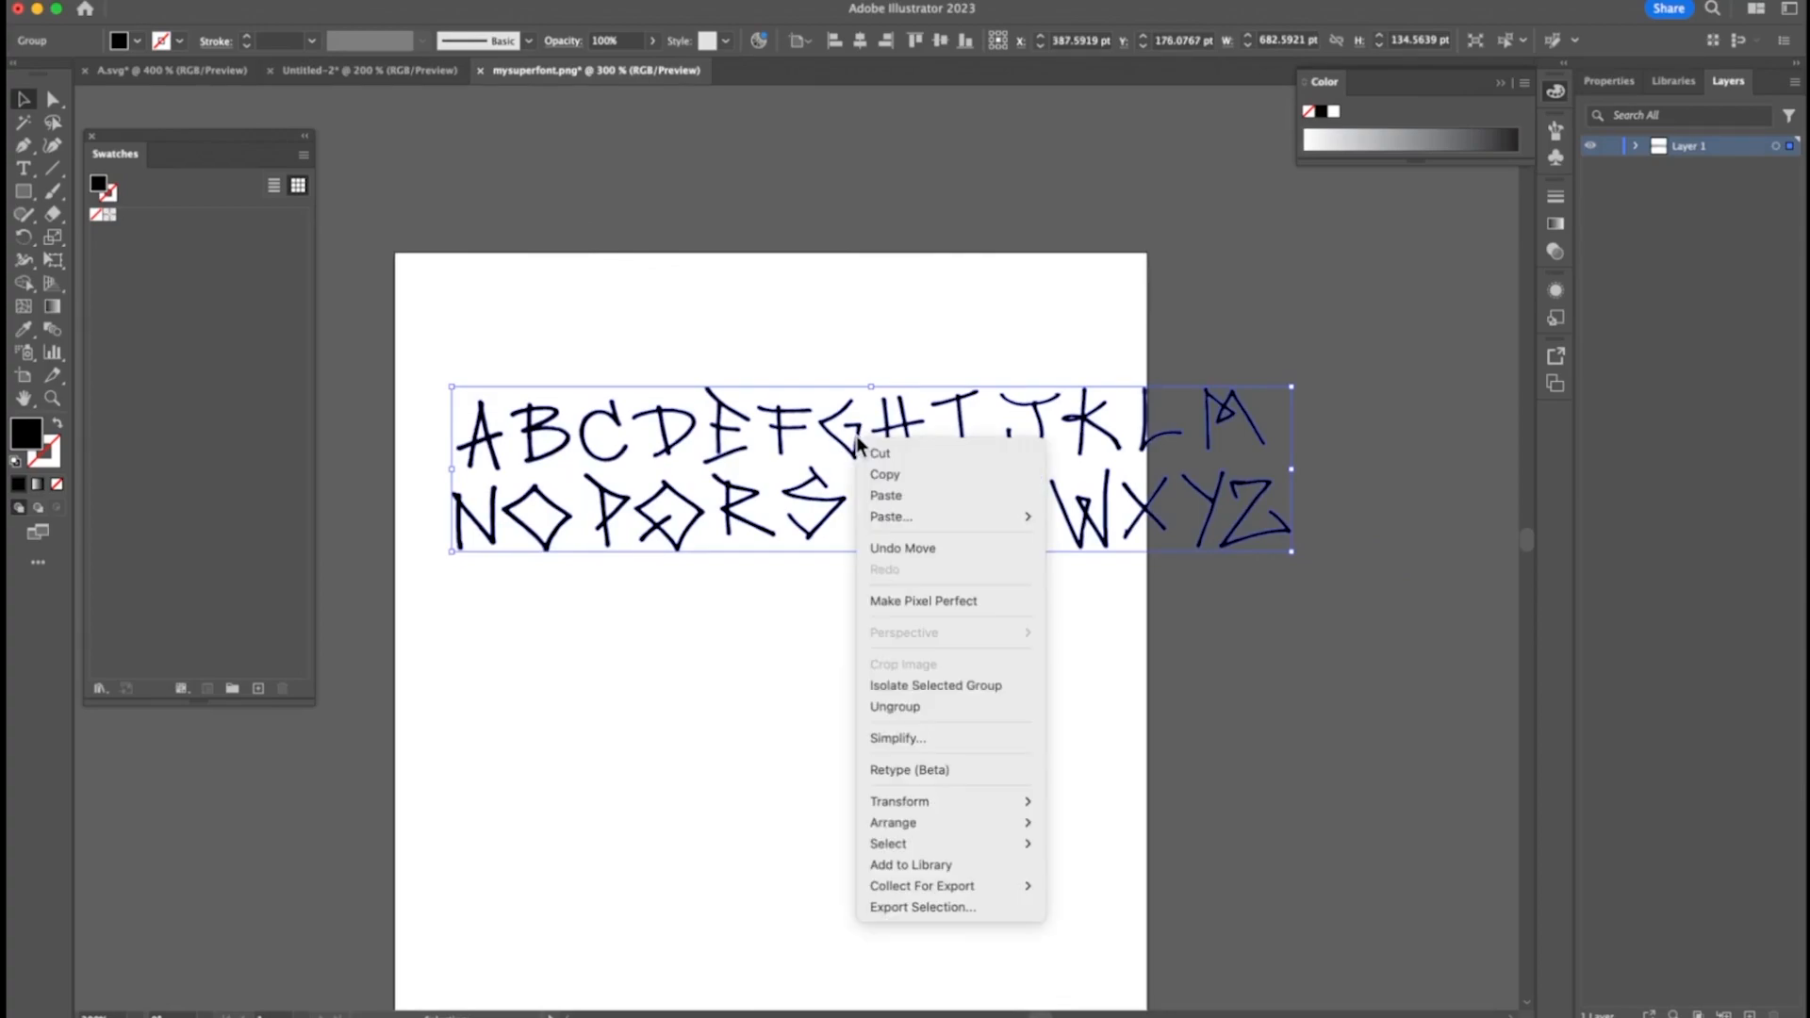
click(891, 707)
click(1216, 637)
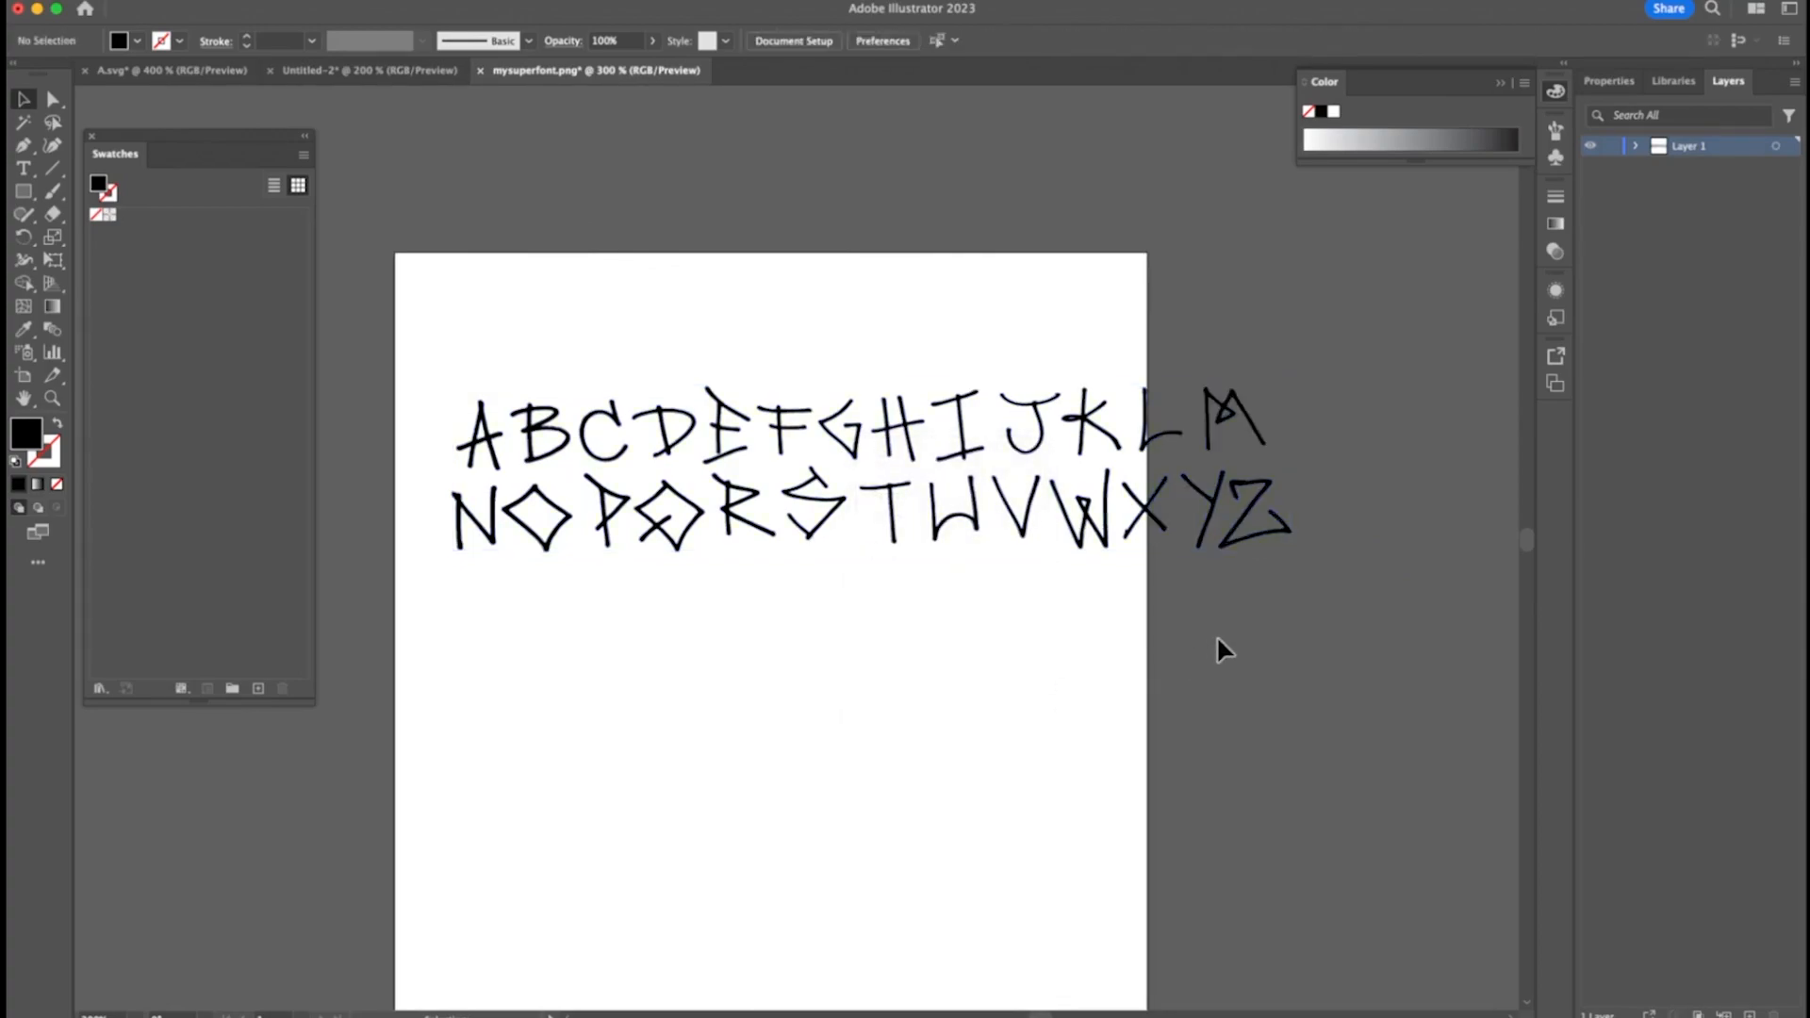
Check that the letters in the second row, from Z back to T, can each be selected individually
click(1251, 521)
click(1204, 525)
click(1146, 513)
click(1071, 509)
click(1009, 504)
click(957, 511)
click(945, 521)
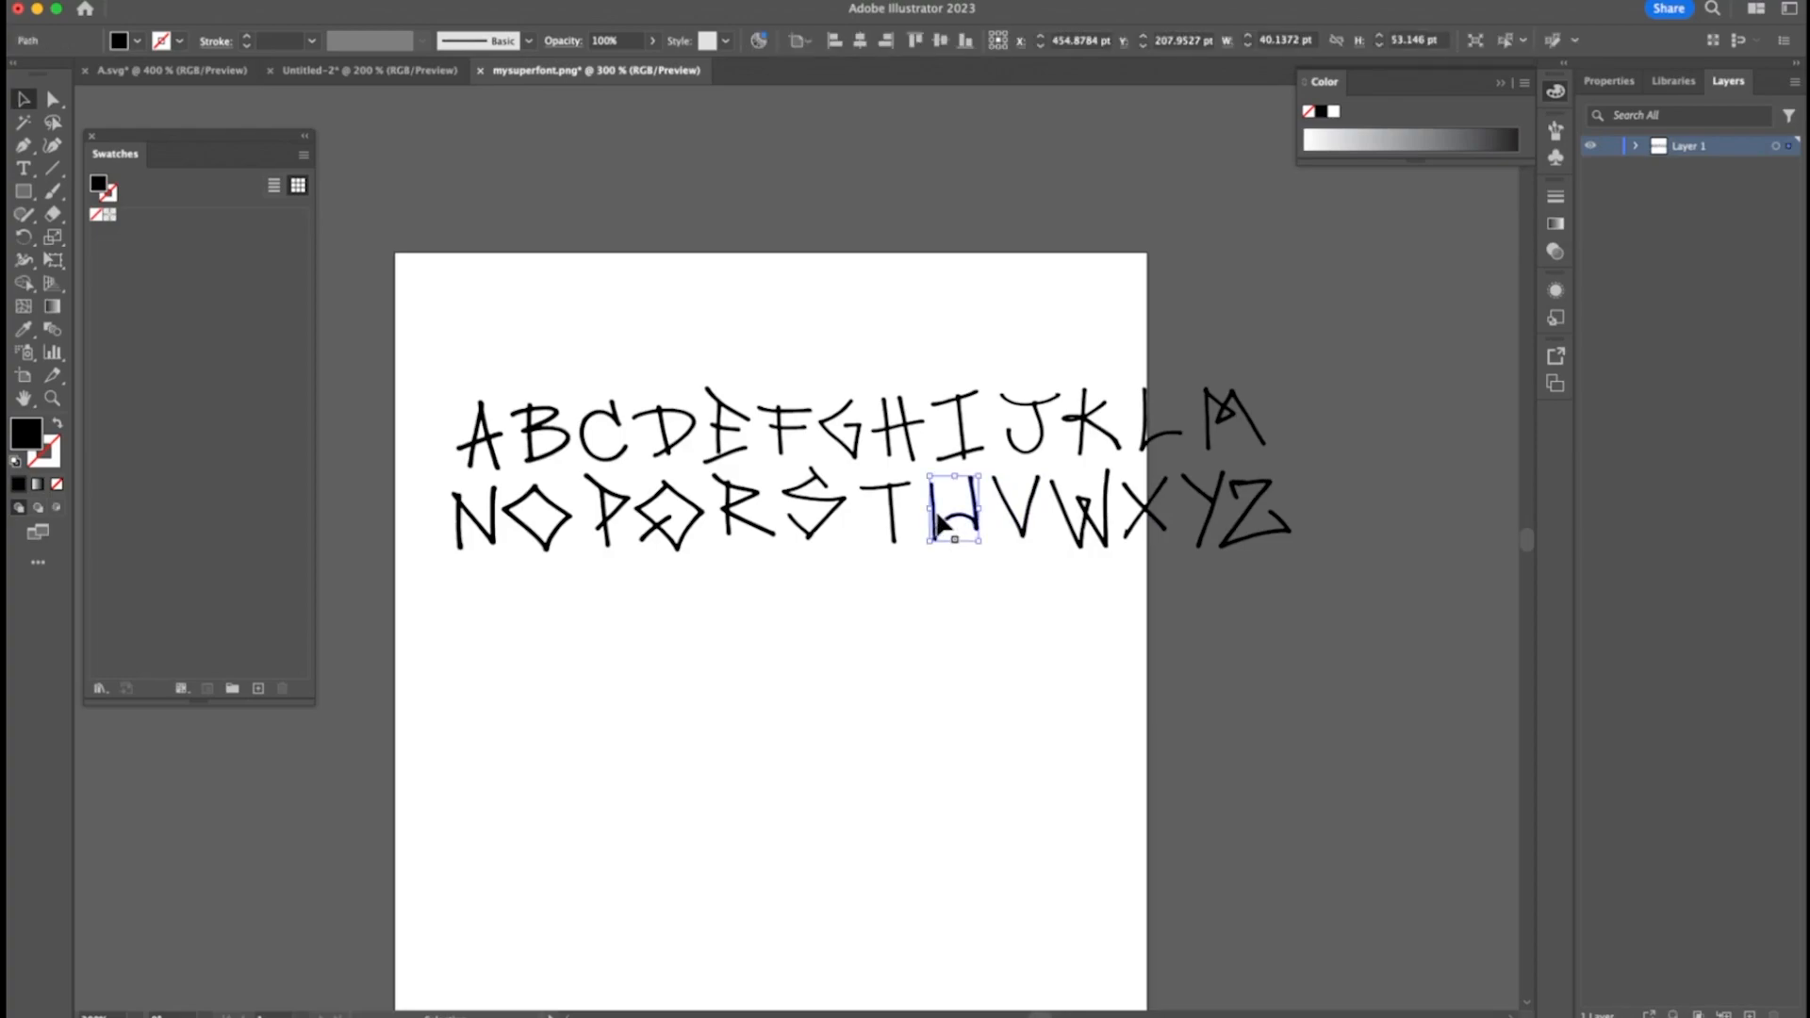
click(889, 504)
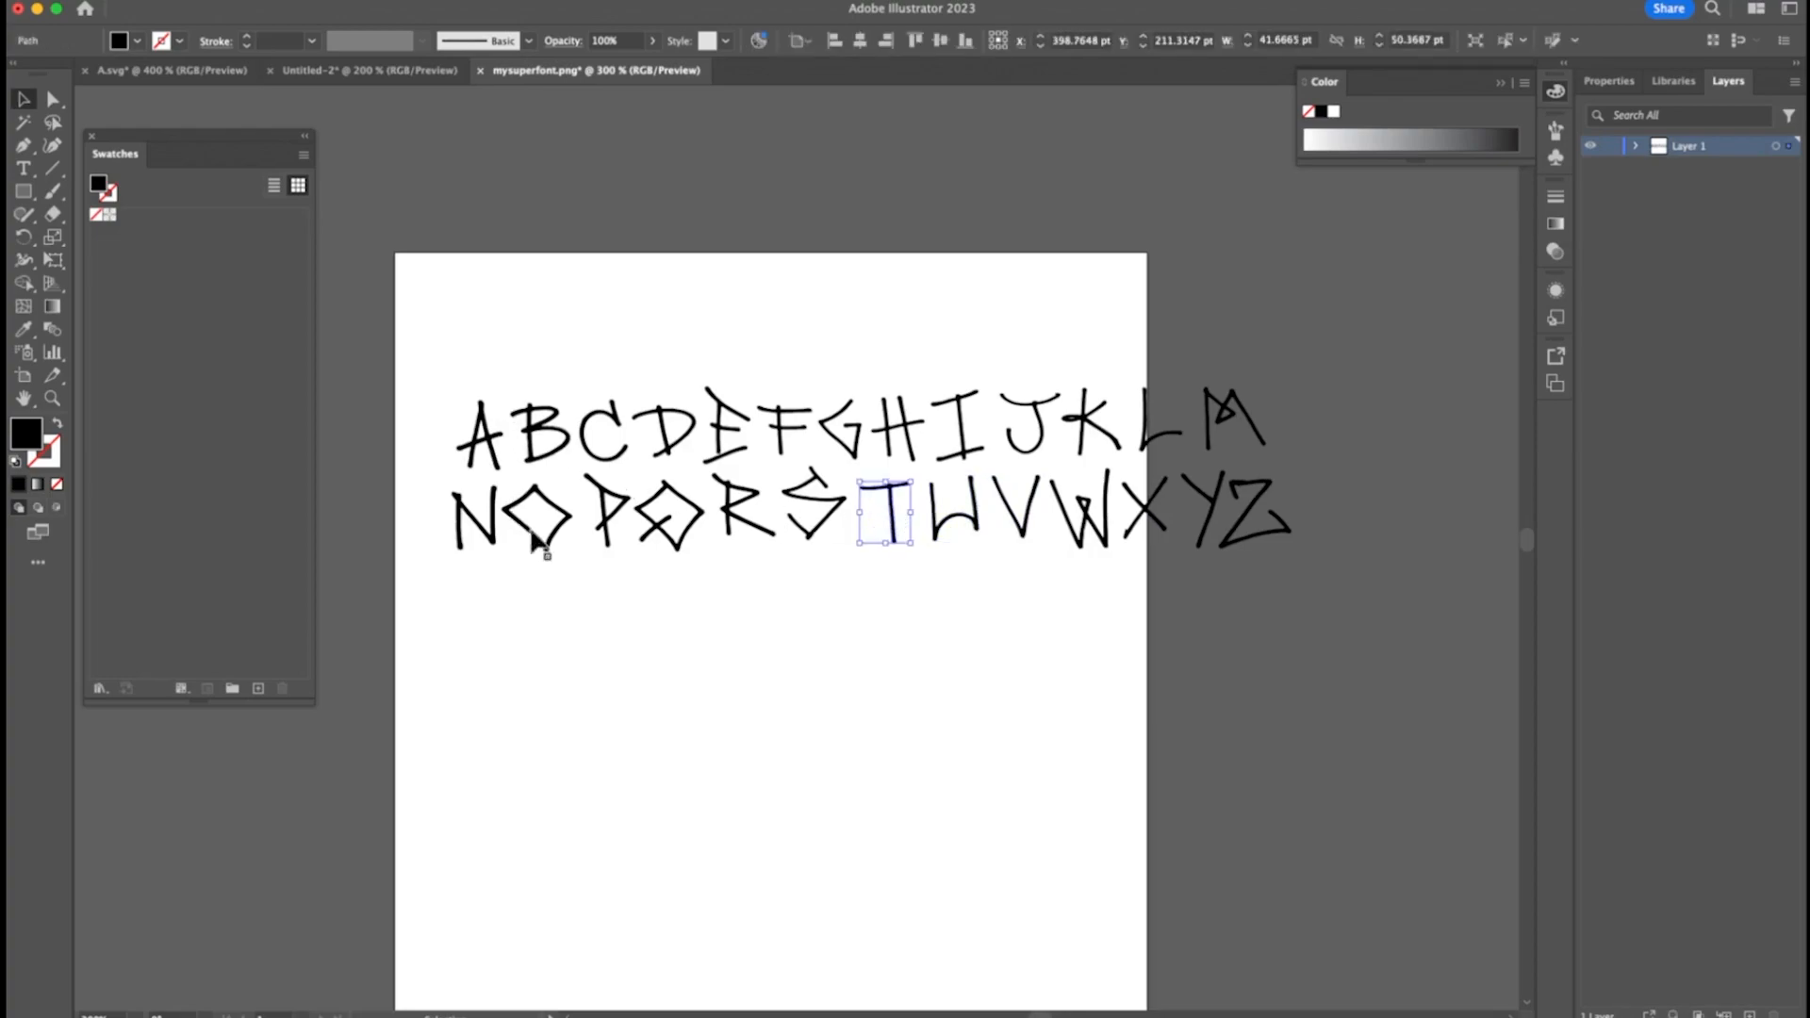
click(1060, 326)
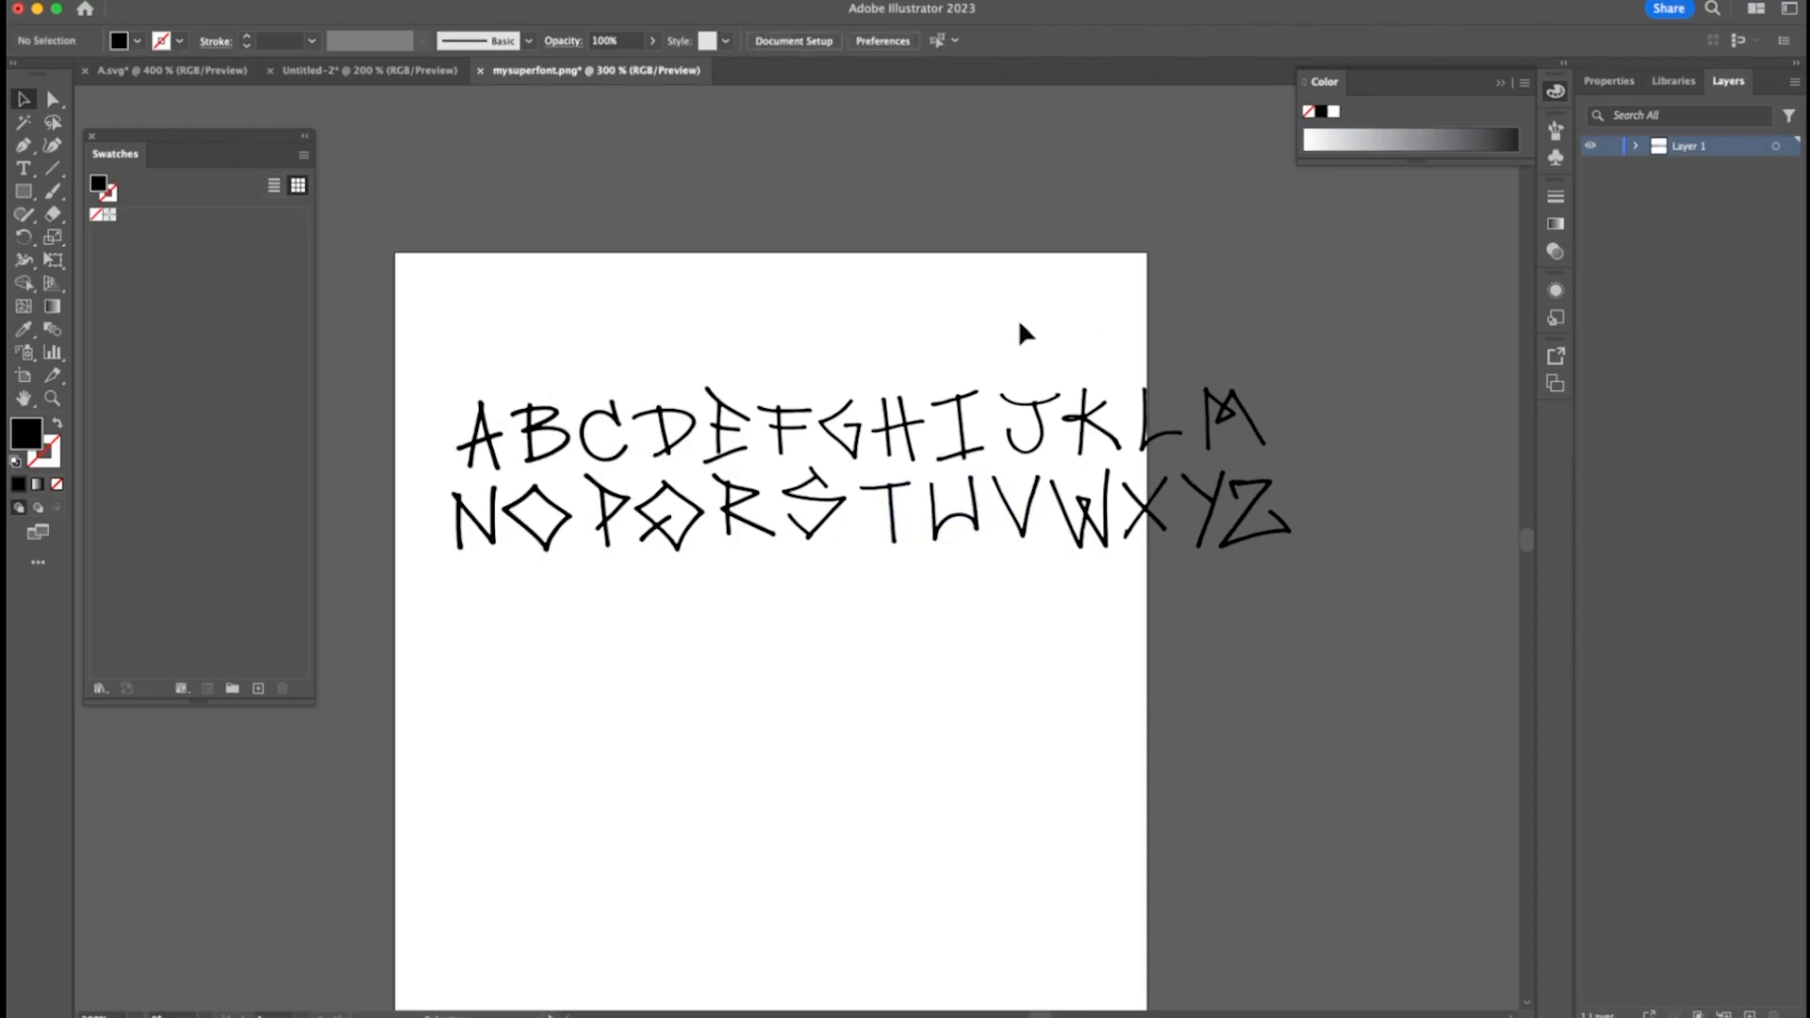
Move all the letters together slightly lower on the artboard and deselect them
drag(444, 349, 1259, 589)
drag(1088, 507, 1070, 543)
click(815, 359)
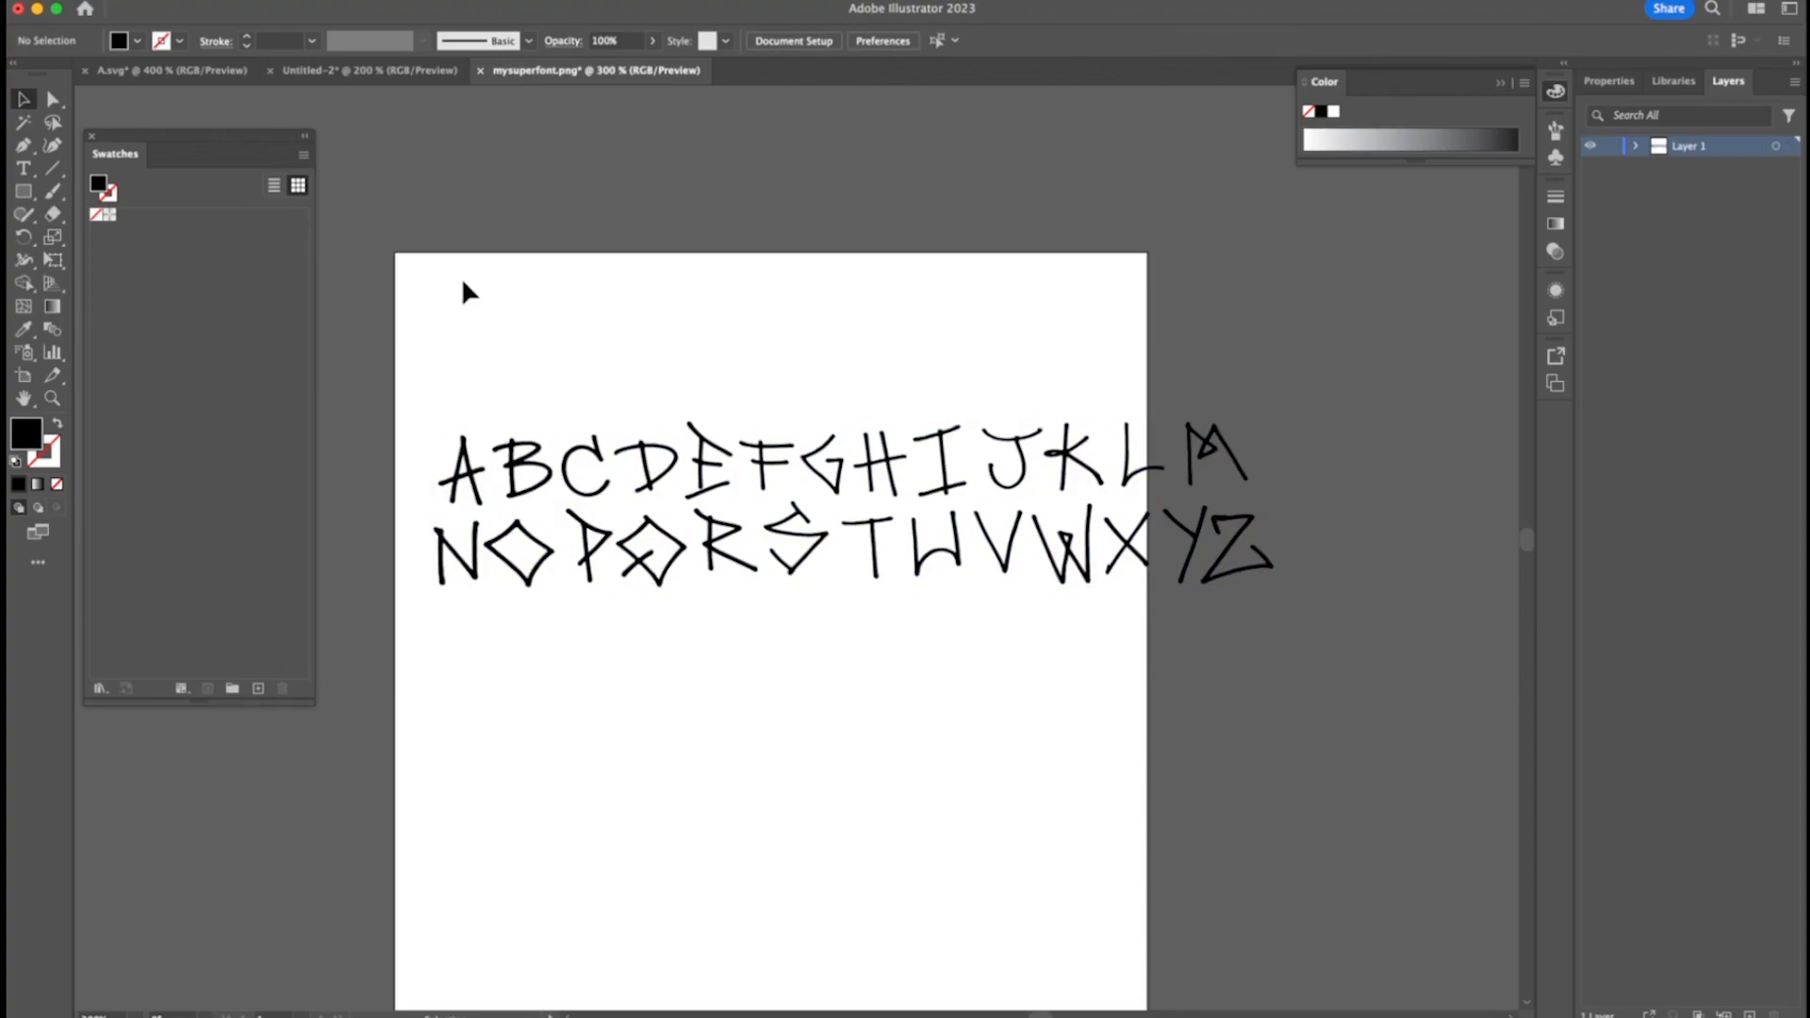
Copy the letter A from the traced alphabet and leave it selected
click(473, 484)
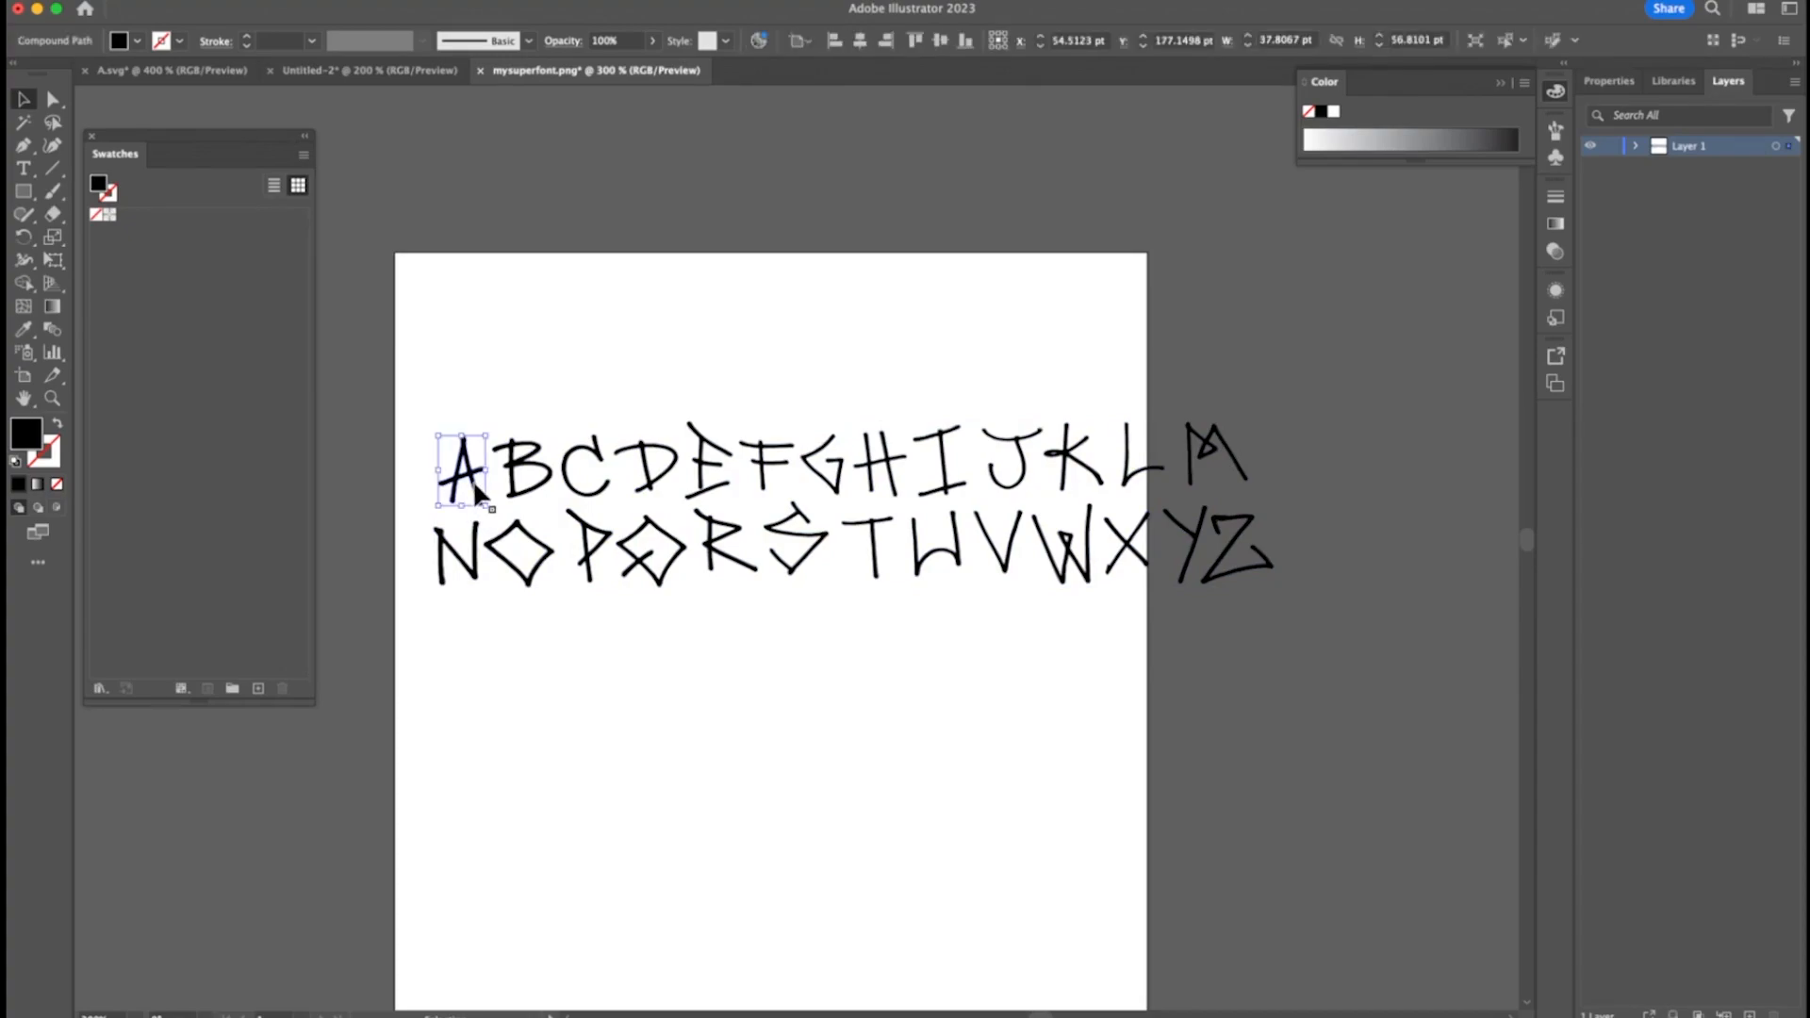
key(super+c)
click(474, 484)
click(523, 349)
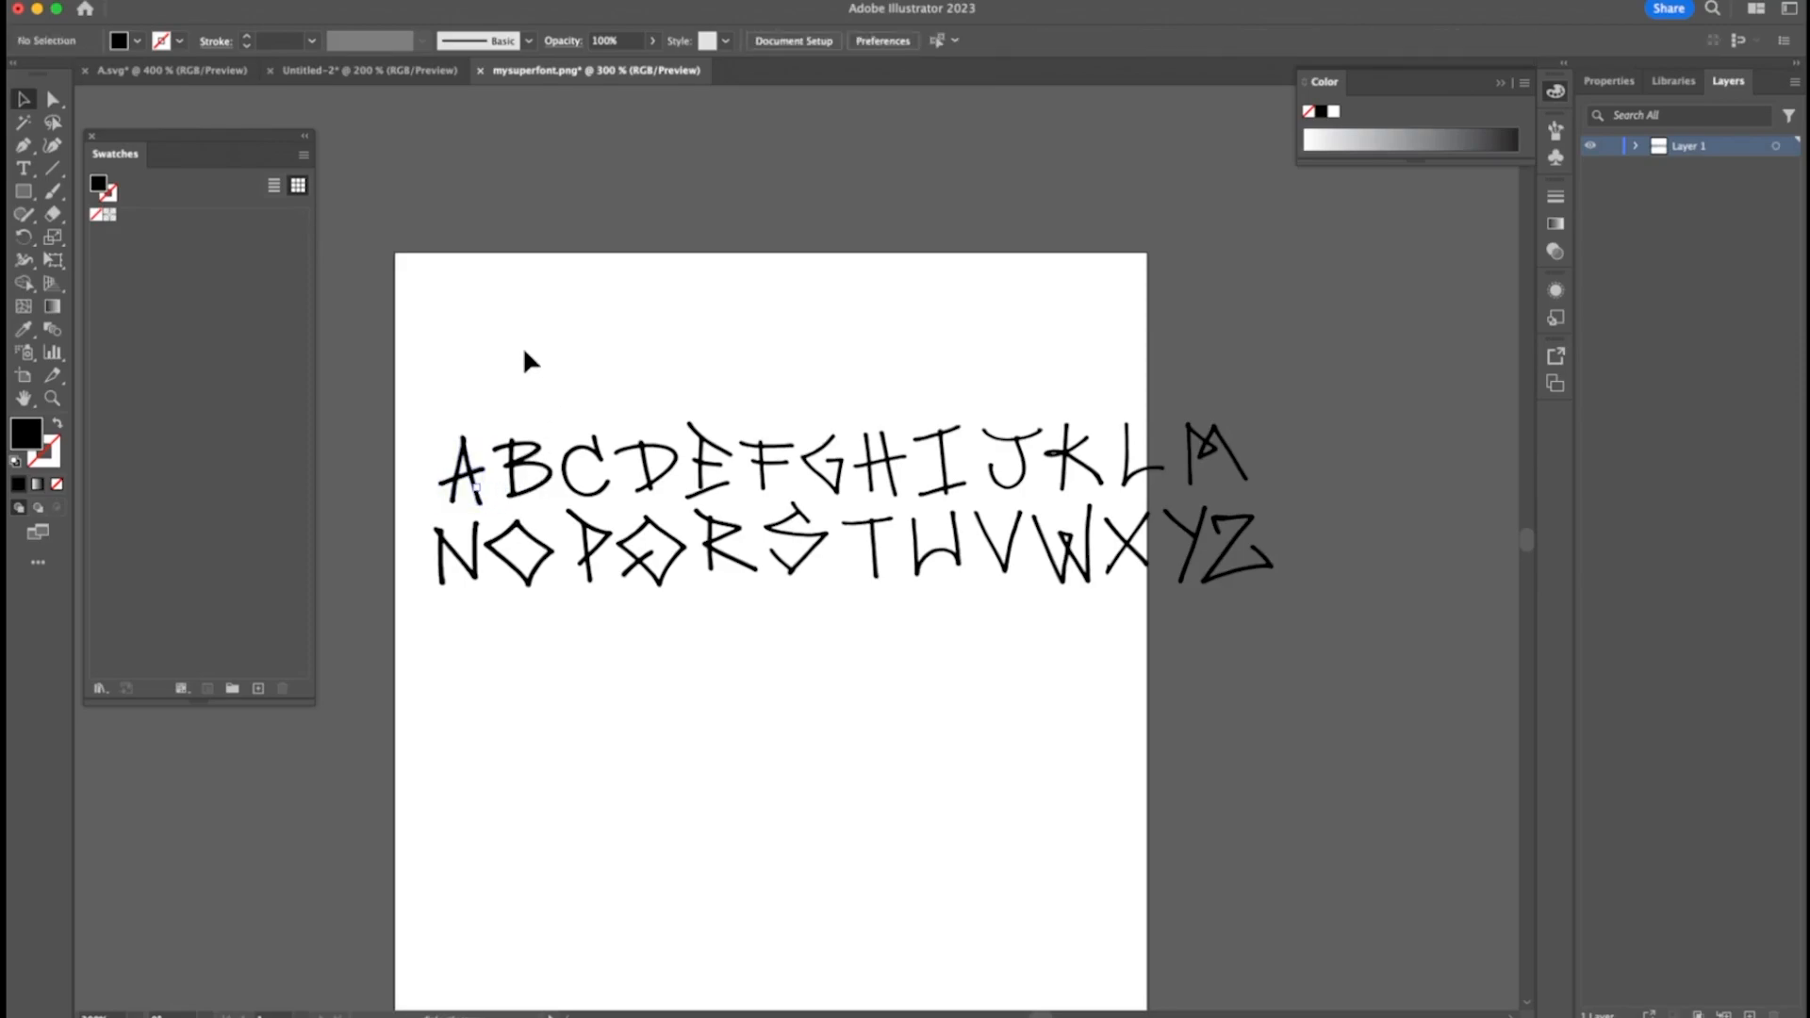
click(472, 481)
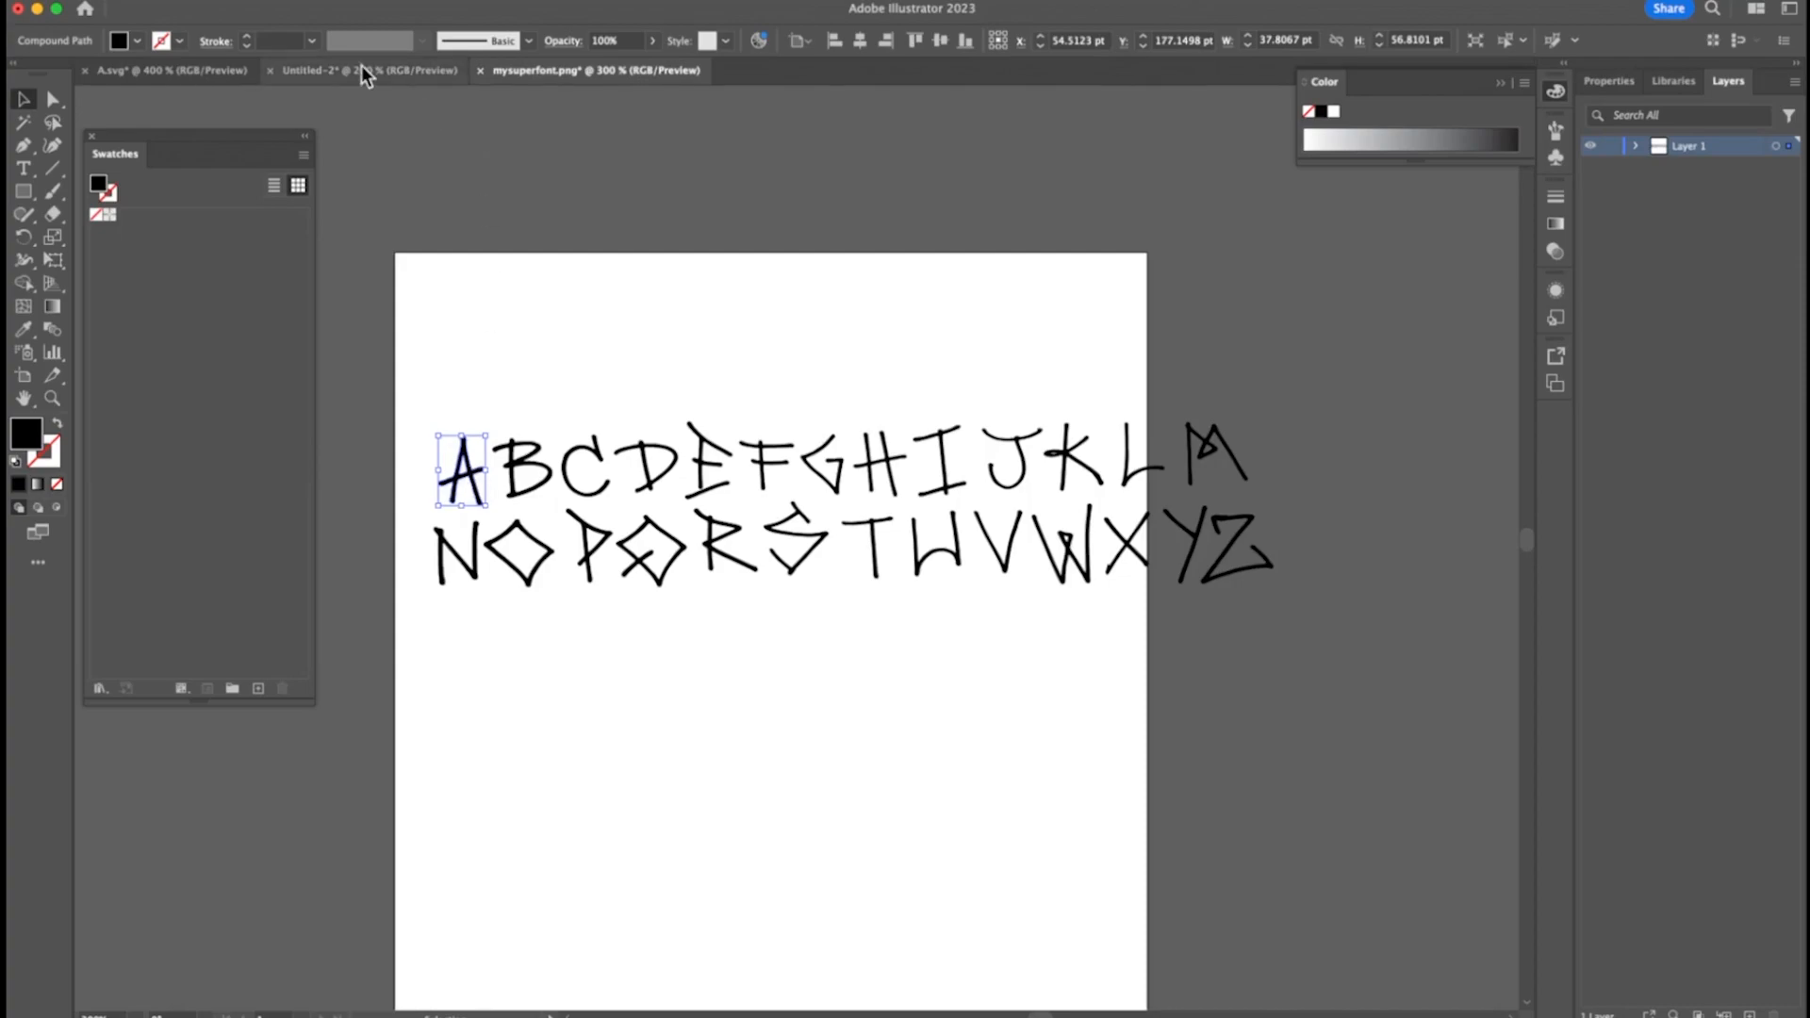
Save the empty document with guides as mysuperfont.ai on the Desktop, in Illustrator 2020 format
click(363, 69)
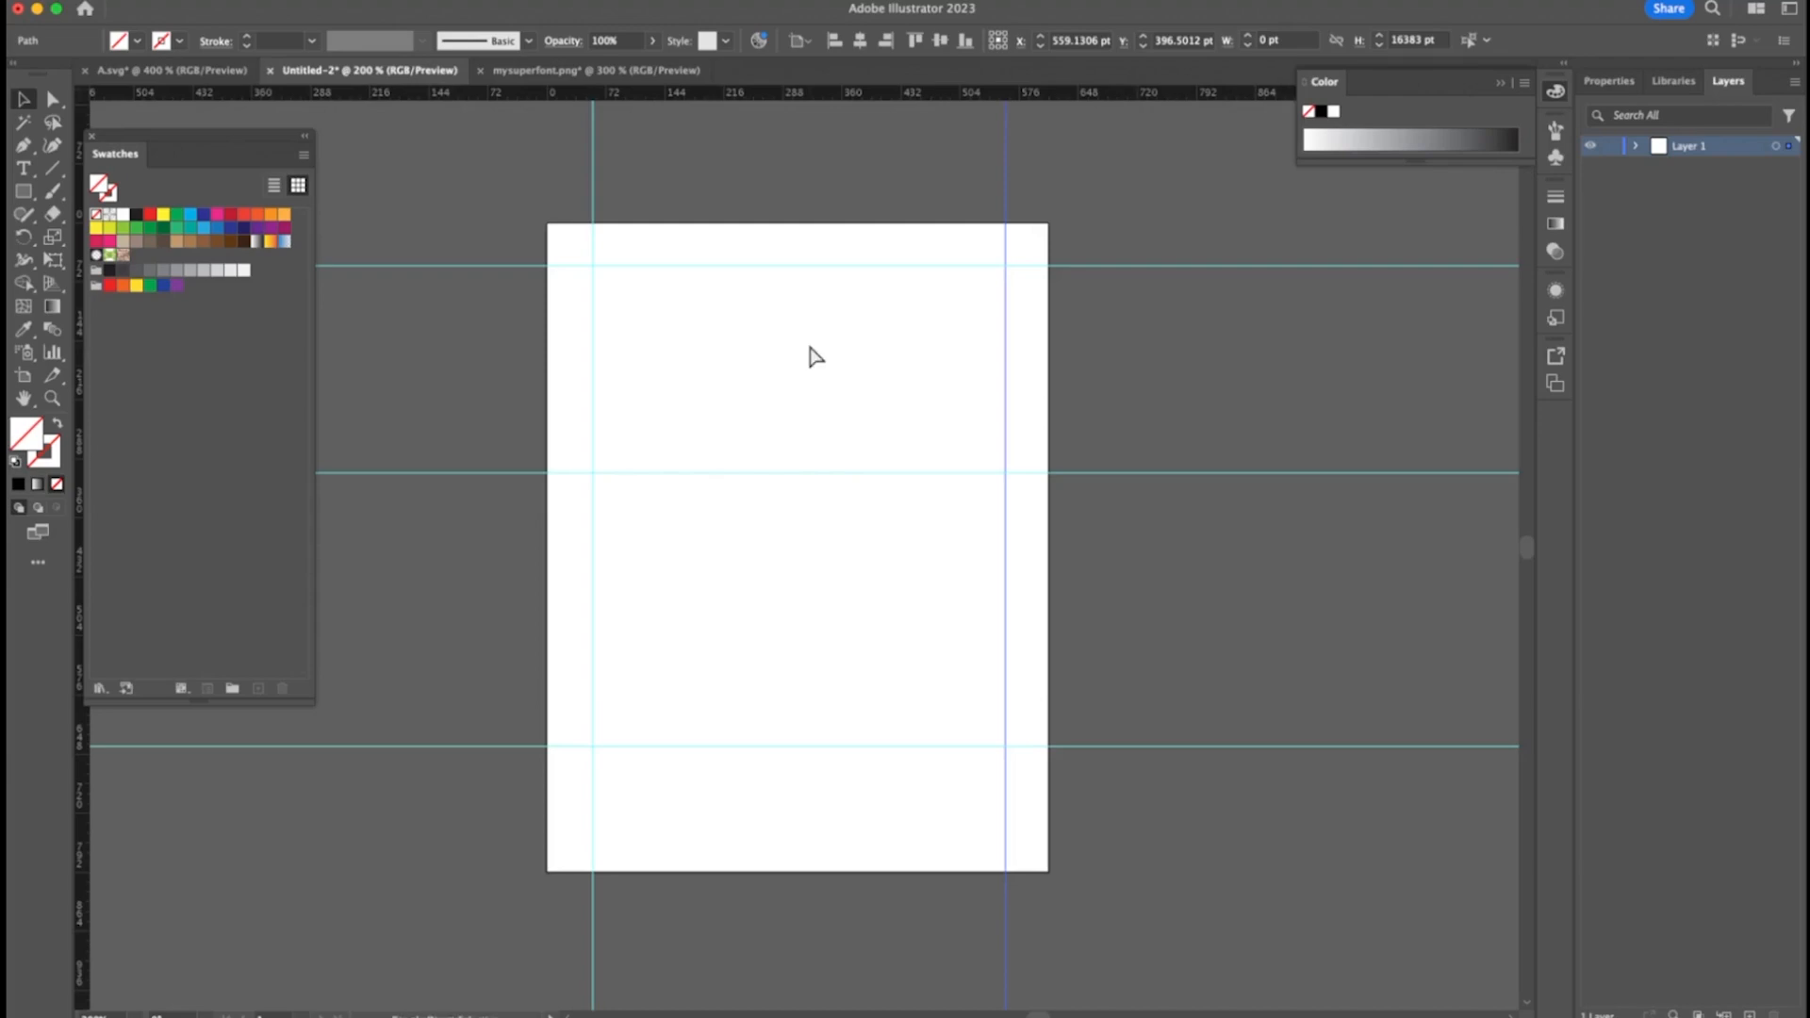
key(super+s)
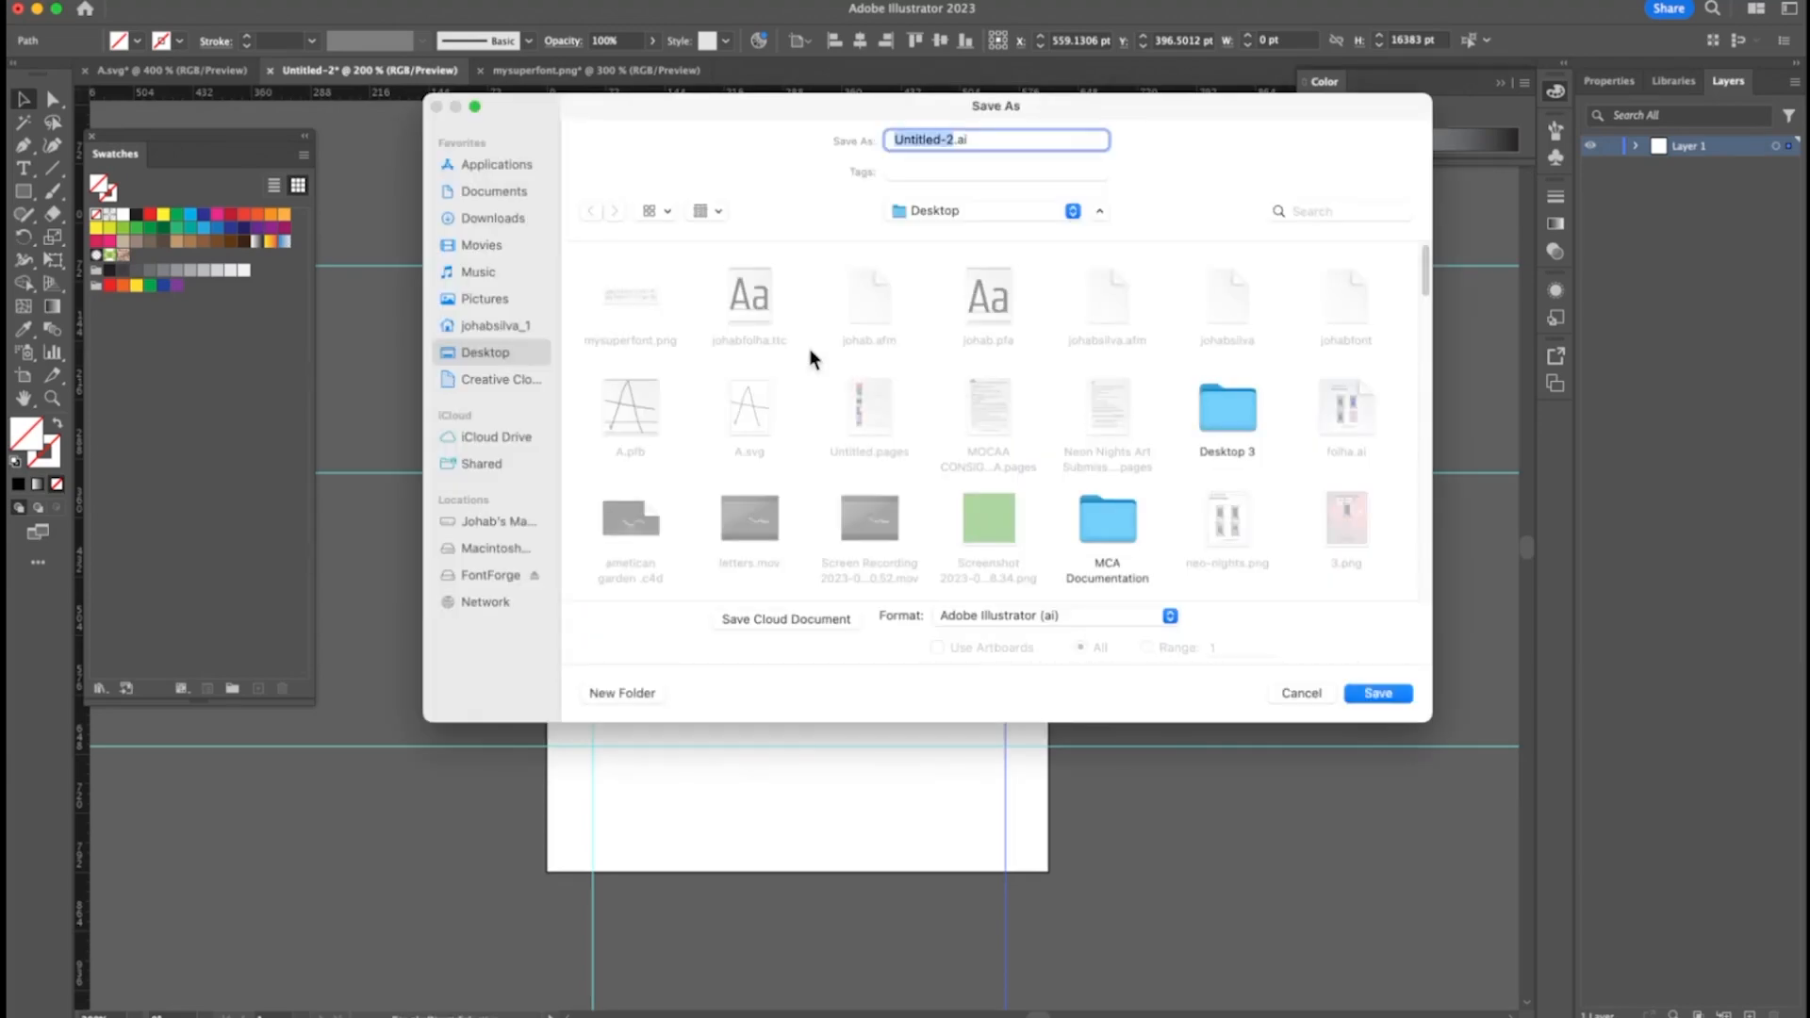
text(mysuperfont)
click(1378, 693)
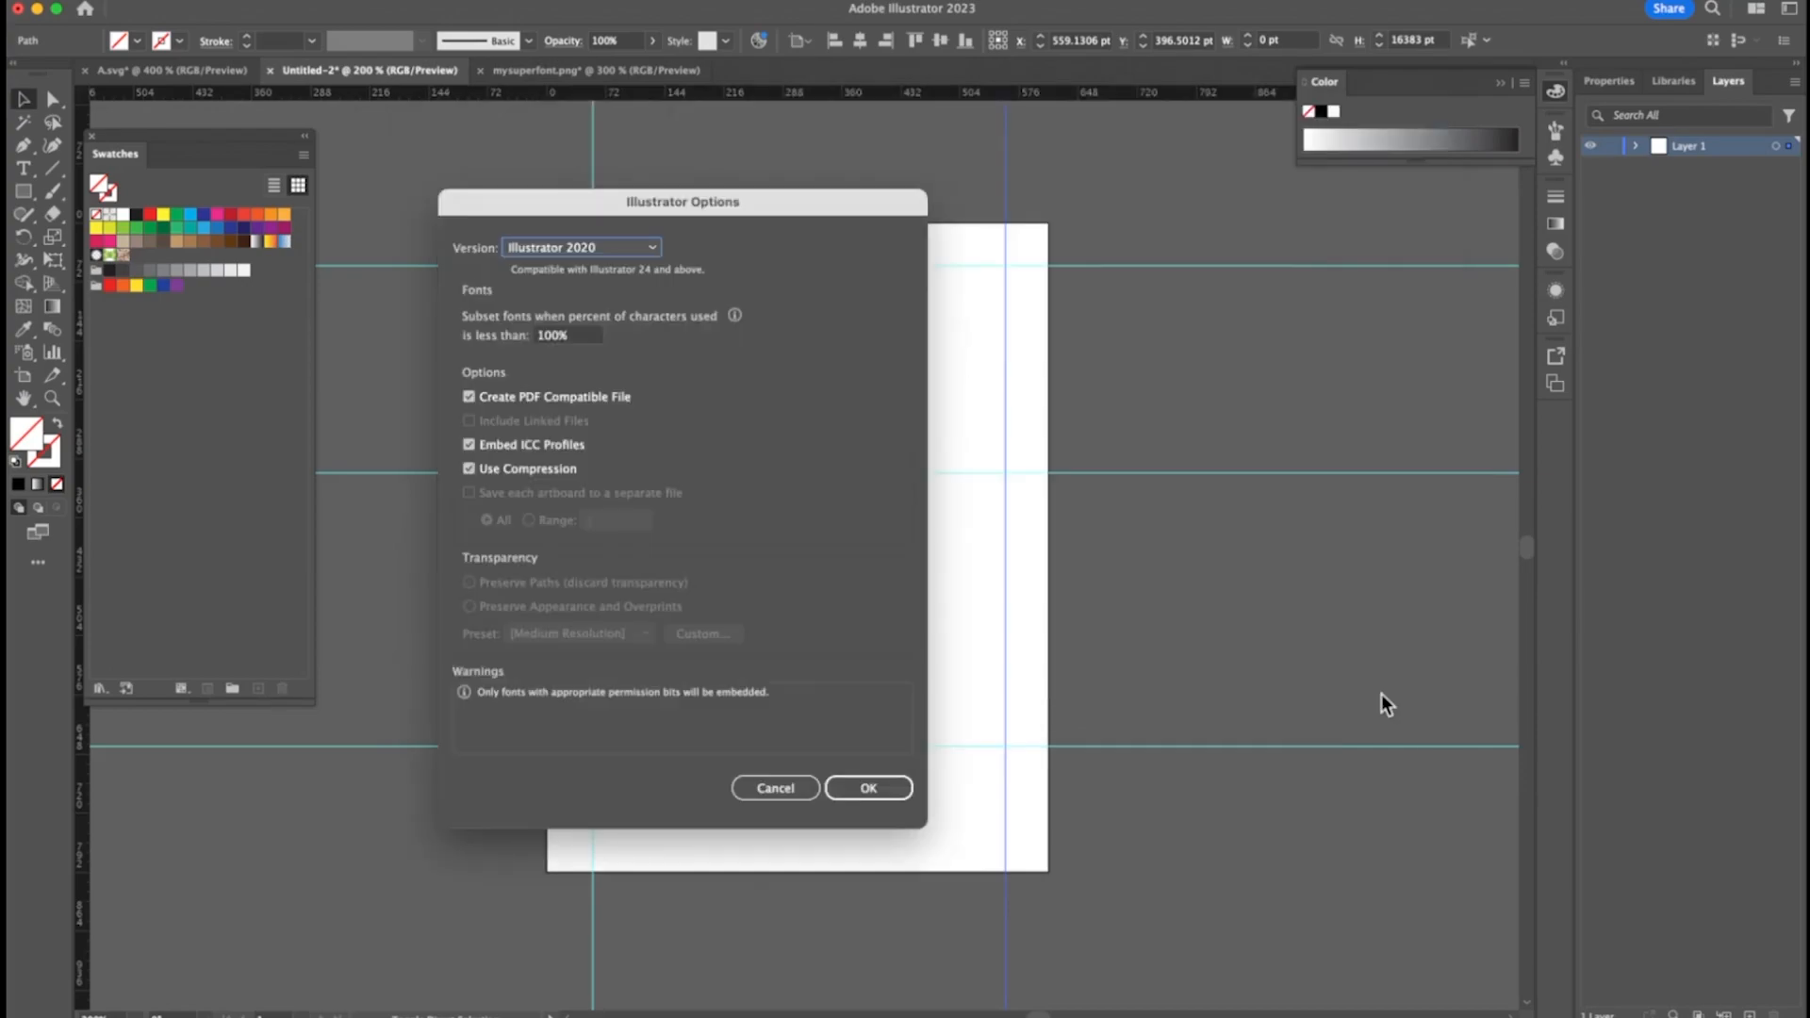
click(865, 787)
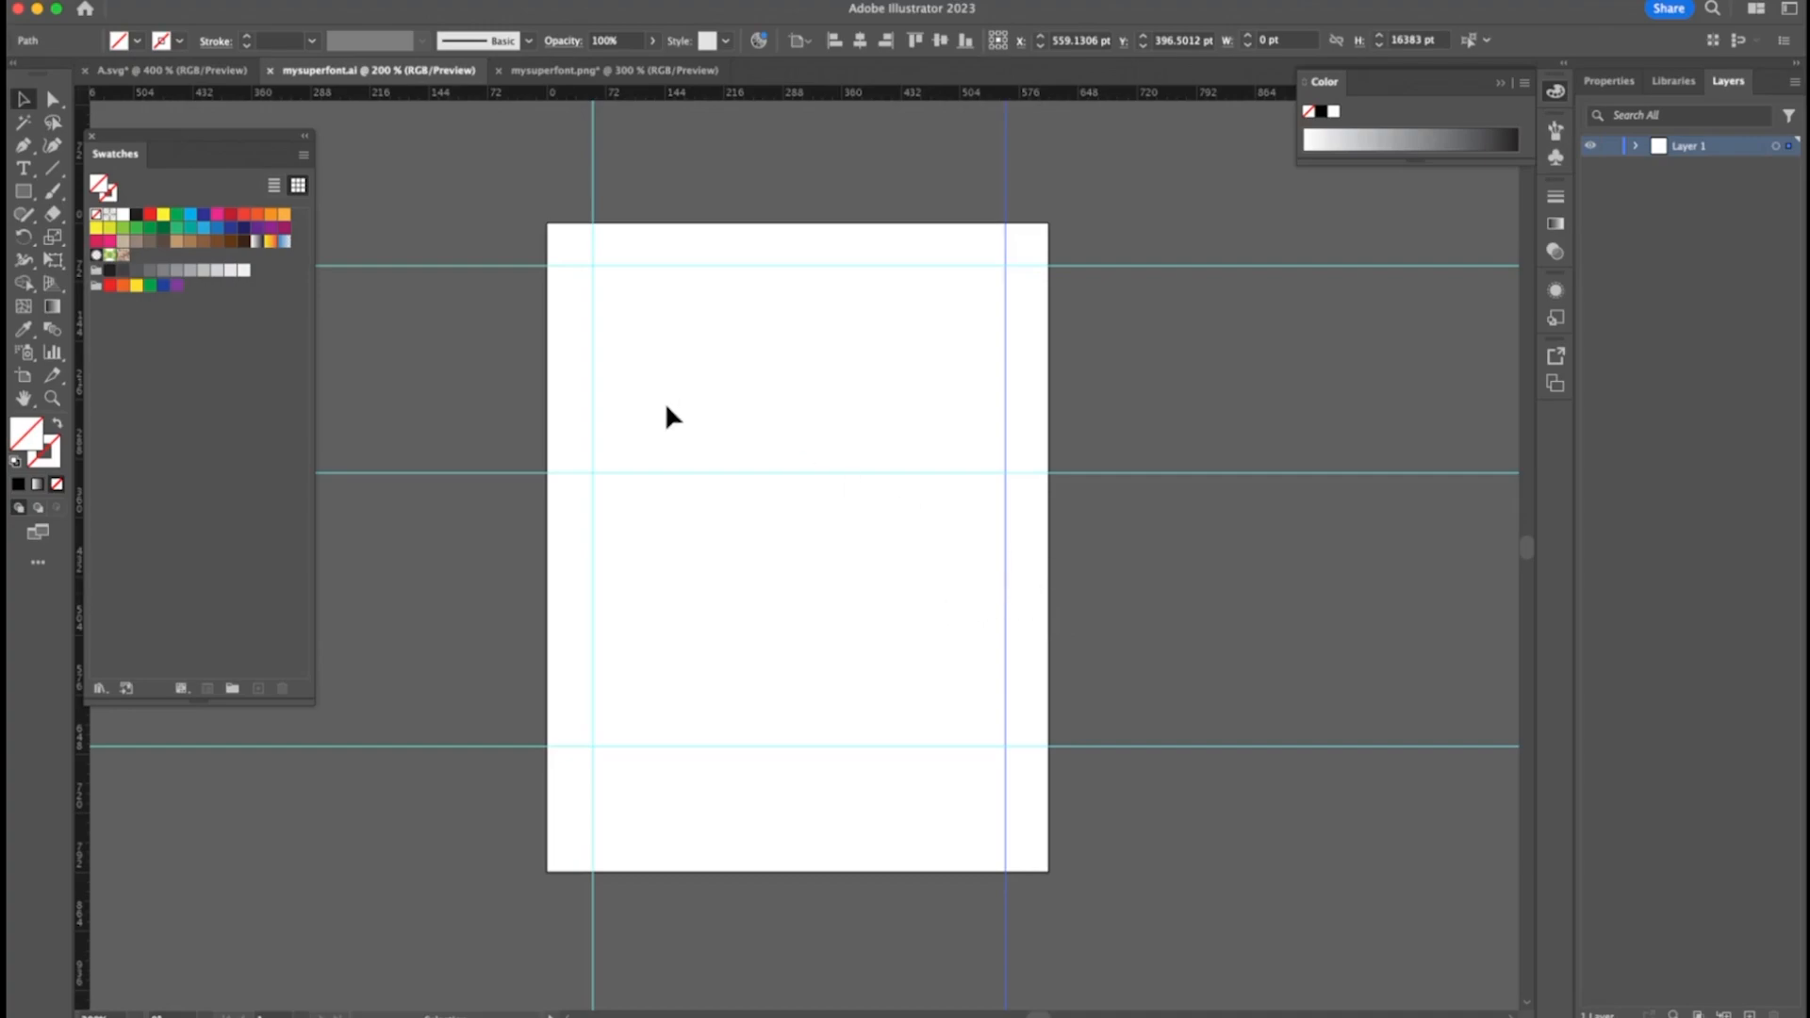
Paste the copied letter A onto the artboard of mysuperfont.ai
click(541, 71)
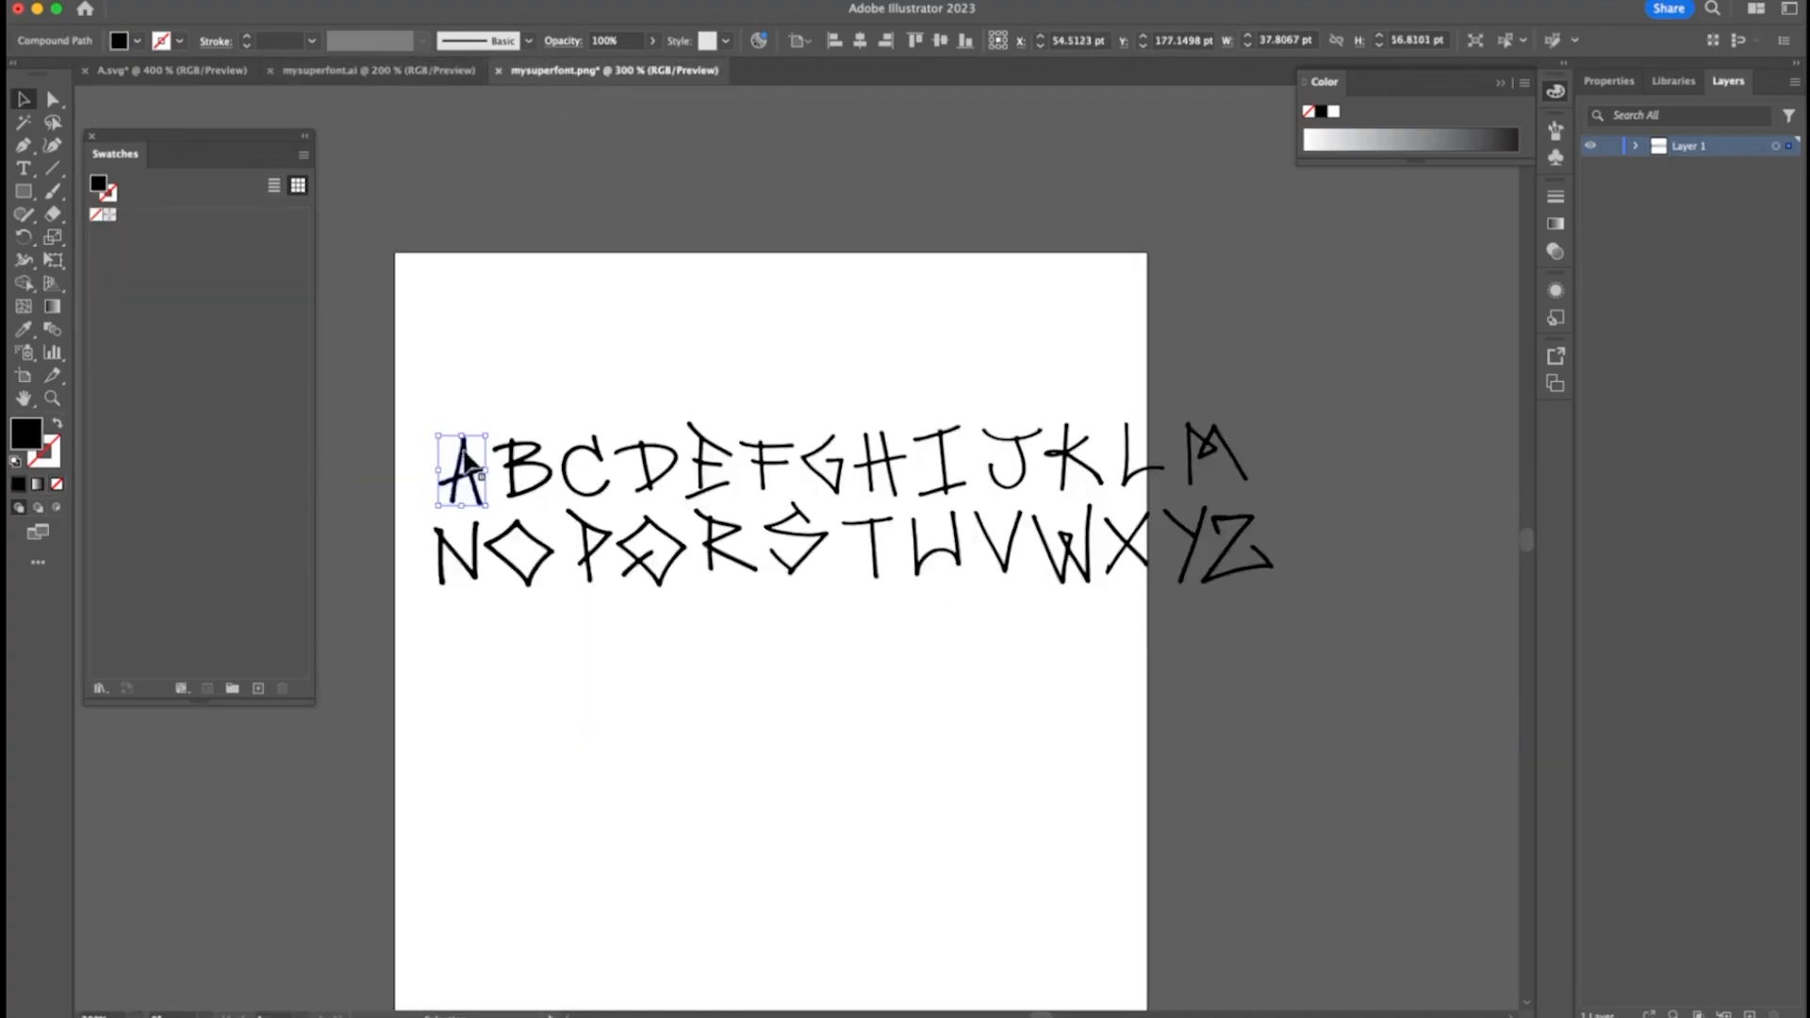
click(386, 71)
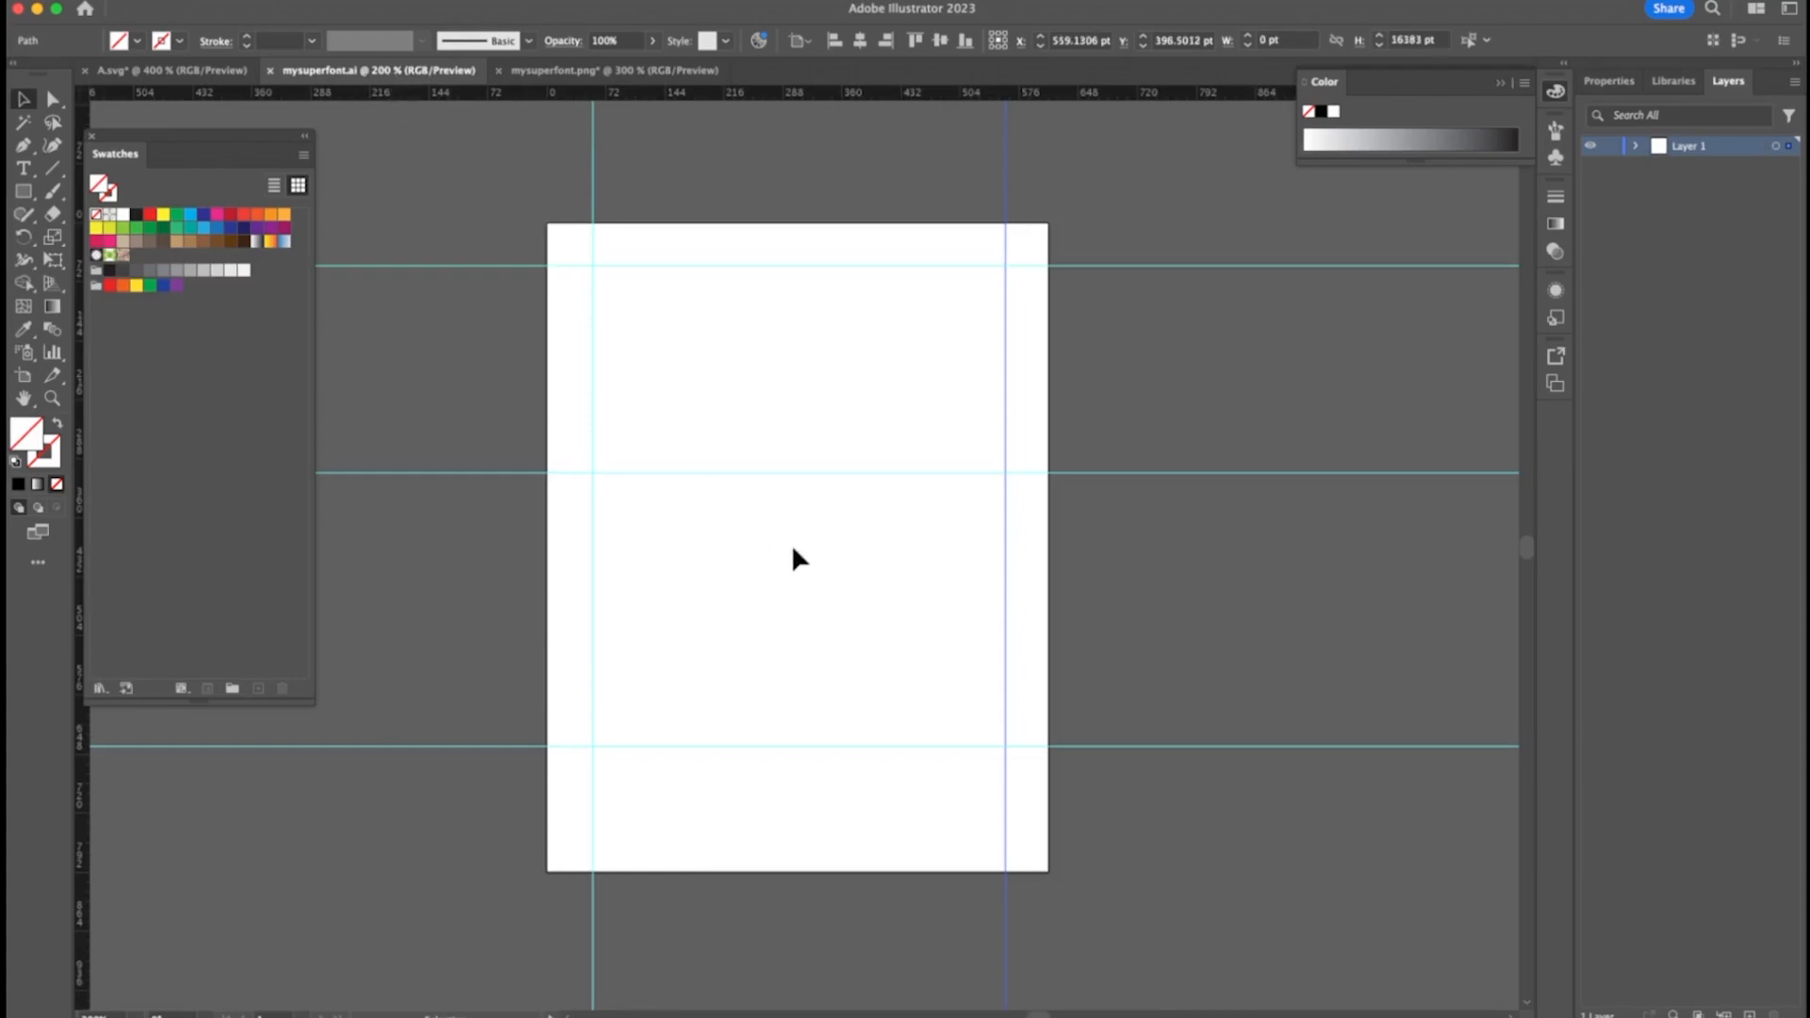
key(super+v)
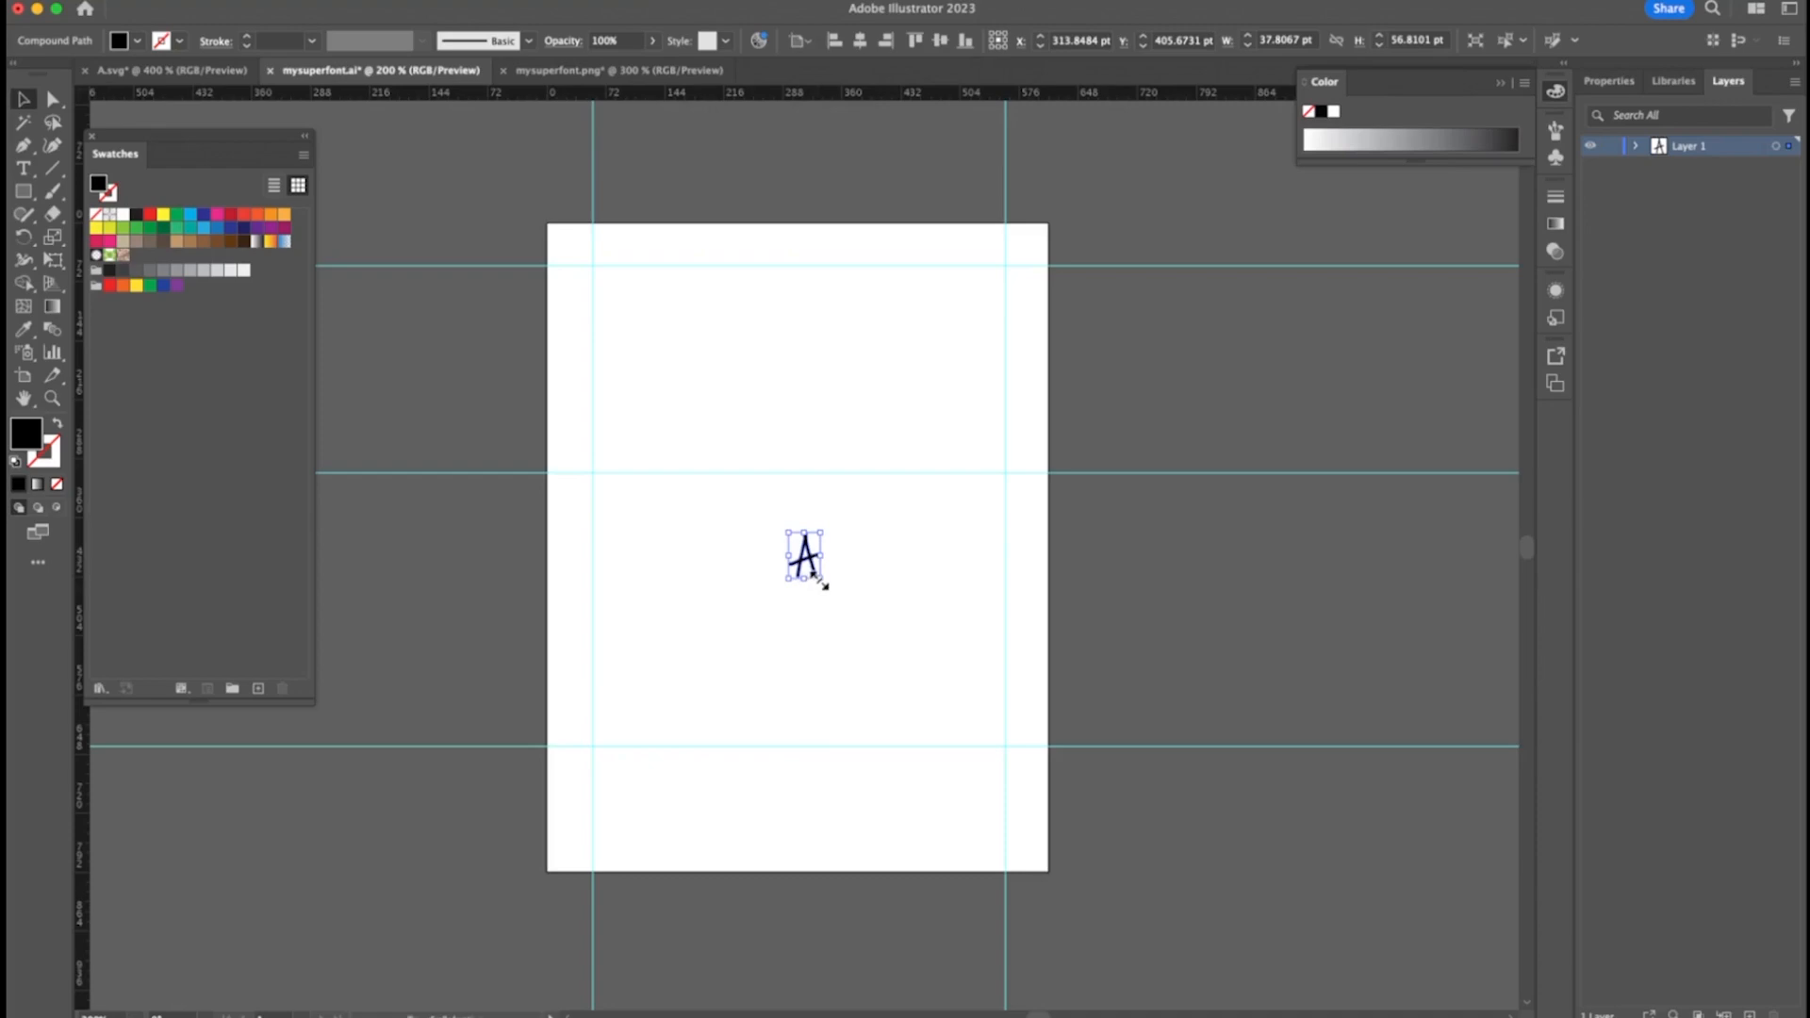
Enlarge the pasted A proportionally to about 439 × 660 pt, with its tip aligned to the upper guide
drag(819, 578, 848, 615)
key(super+z)
drag(823, 586, 1078, 823)
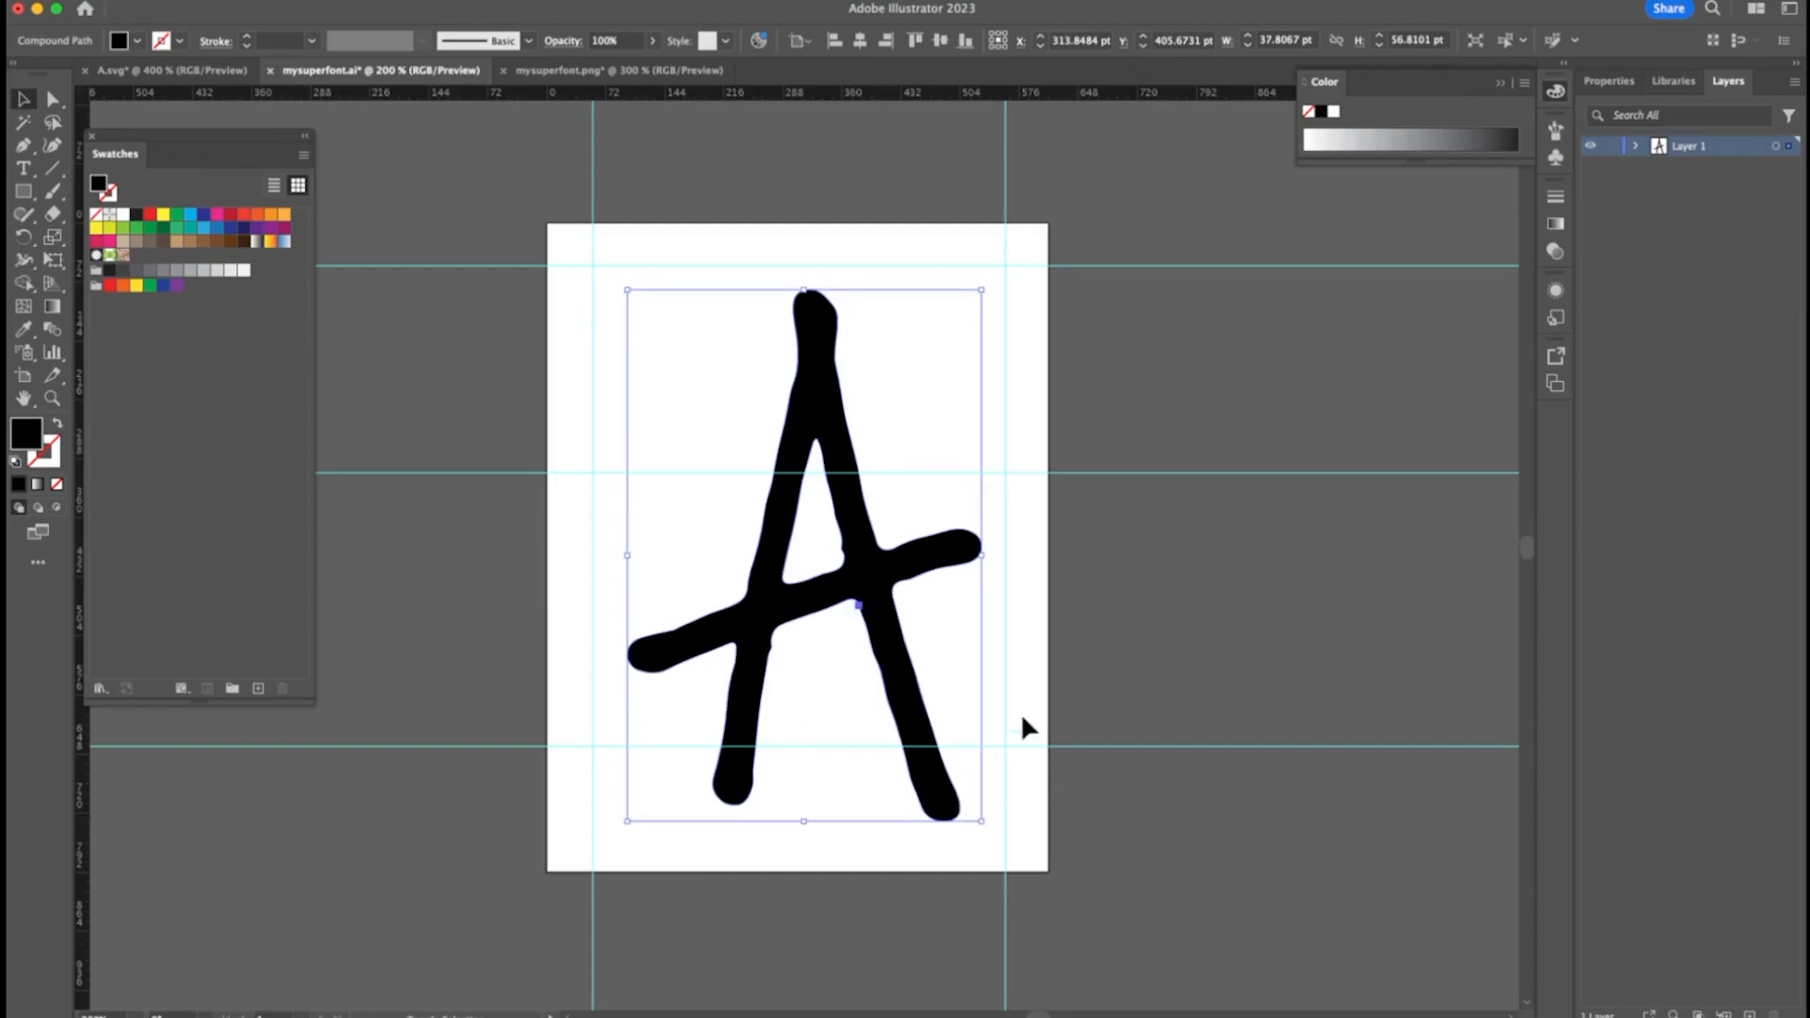
mouse_move(884, 628)
mouse_down()
mouse_move(861, 606)
mouse_move(868, 621)
mouse_up()
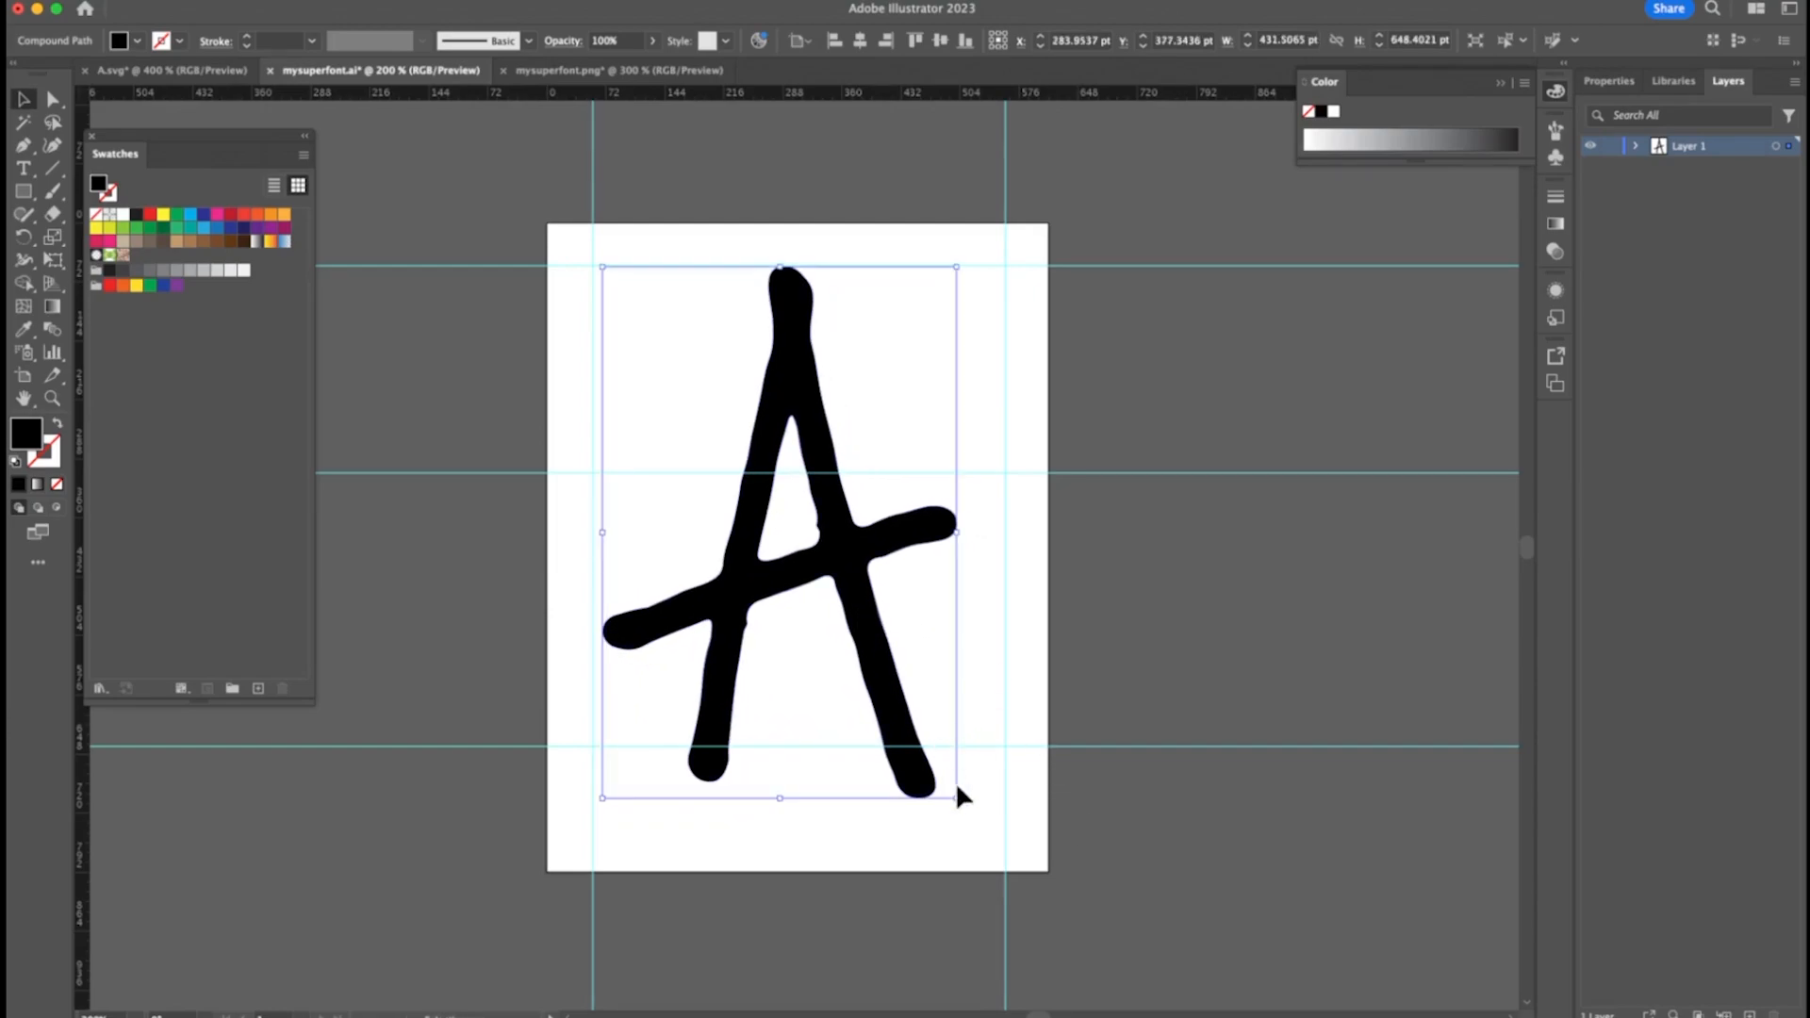
mouse_move(960, 803)
mouse_down()
mouse_move(970, 820)
mouse_move(963, 807)
mouse_up()
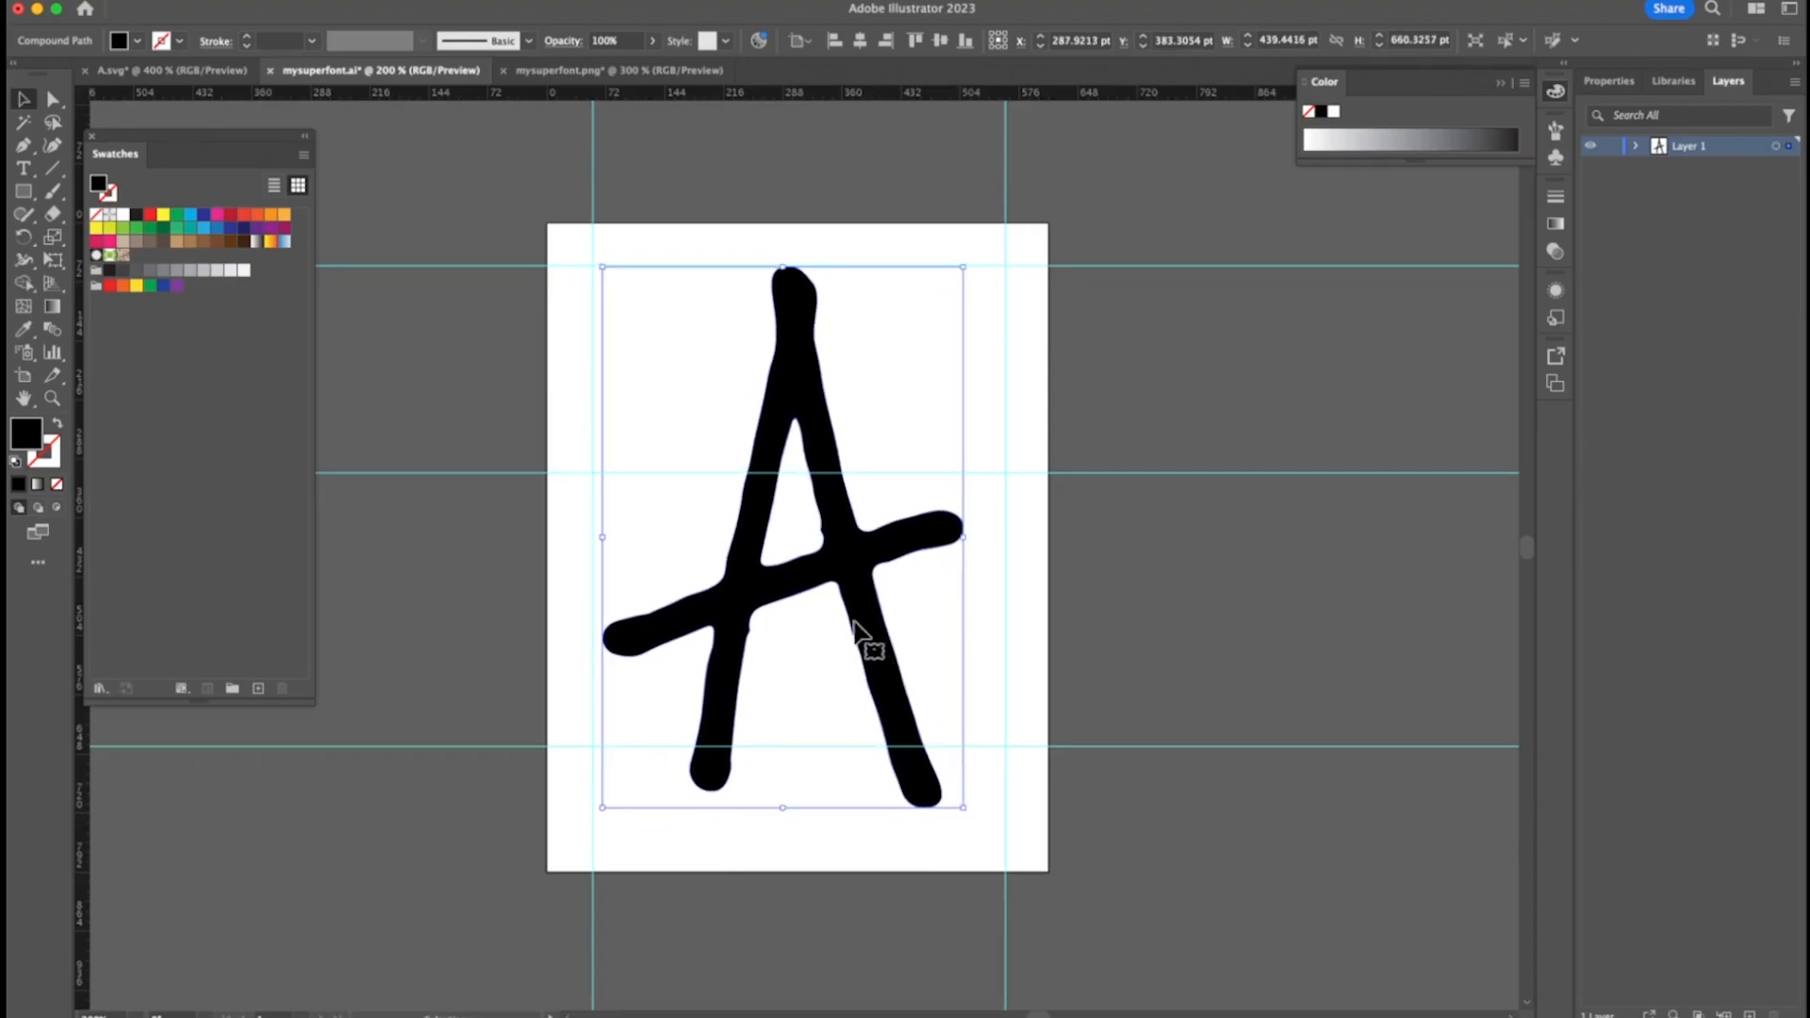
Reposition and enlarge the A to about 500 × 752 pt so it spans the two vertical guides, and deselect it
drag(847, 594, 851, 570)
drag(972, 792, 988, 809)
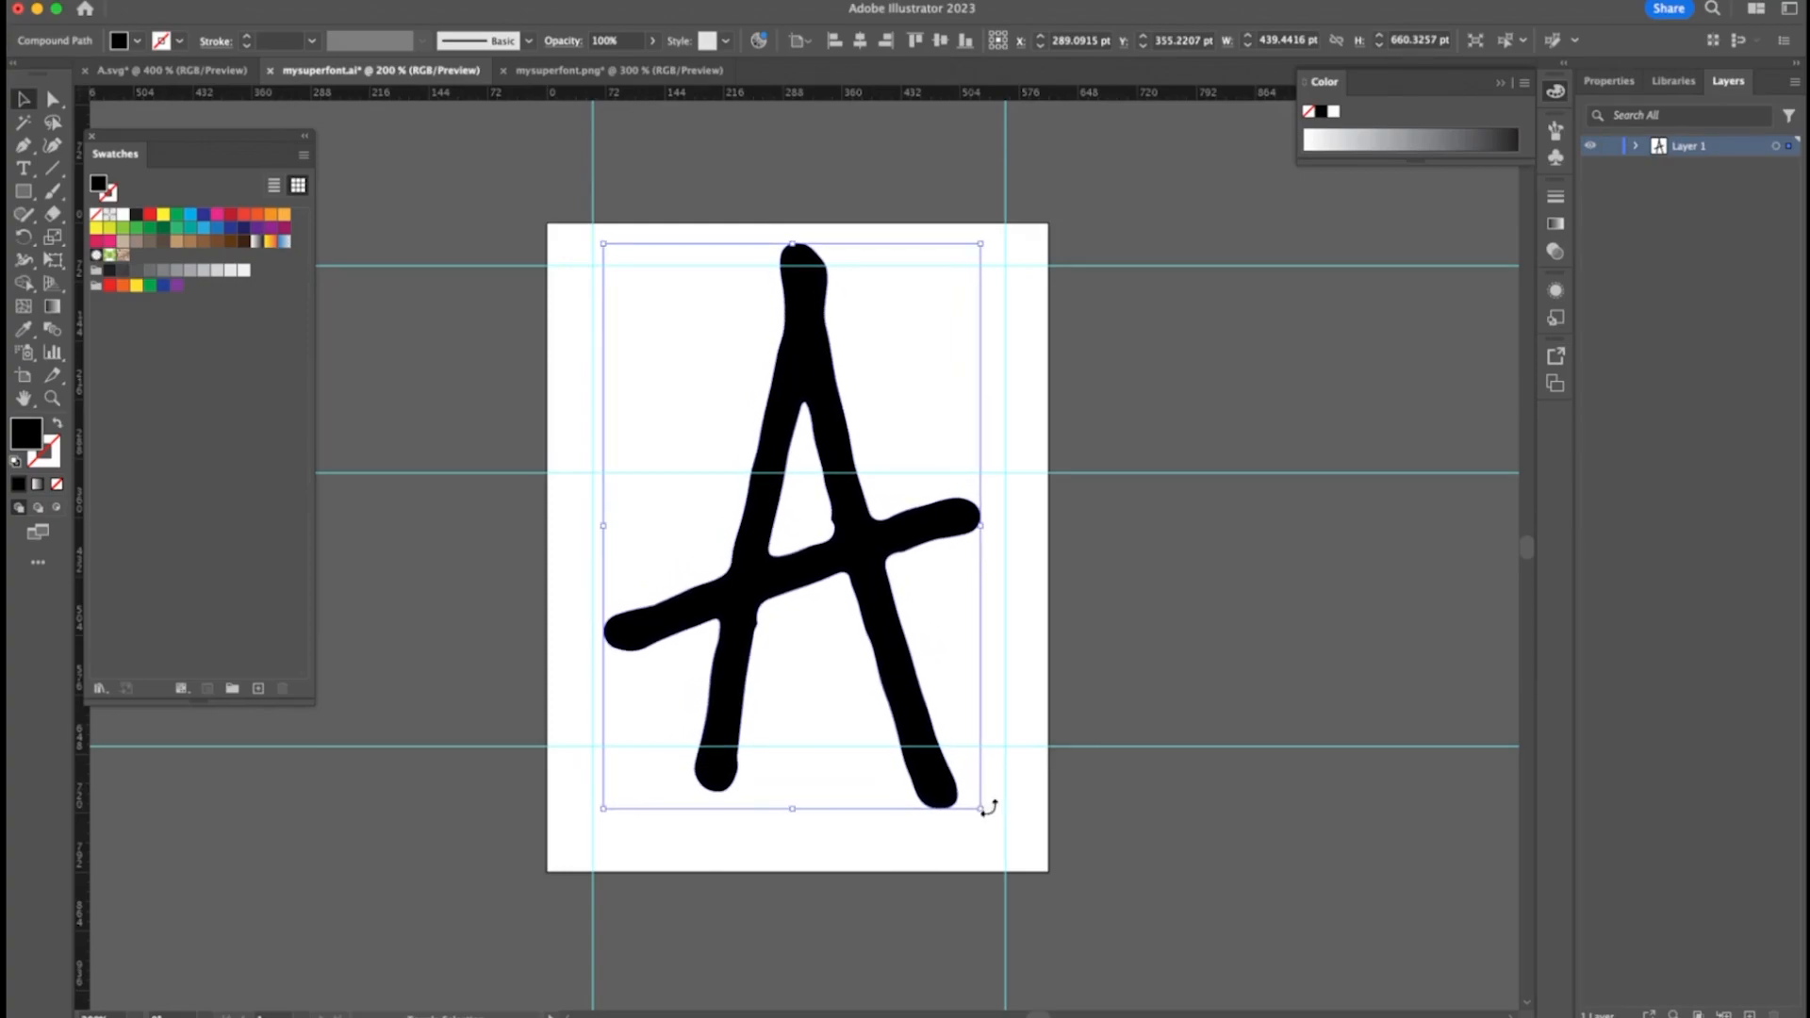
drag(602, 807, 583, 826)
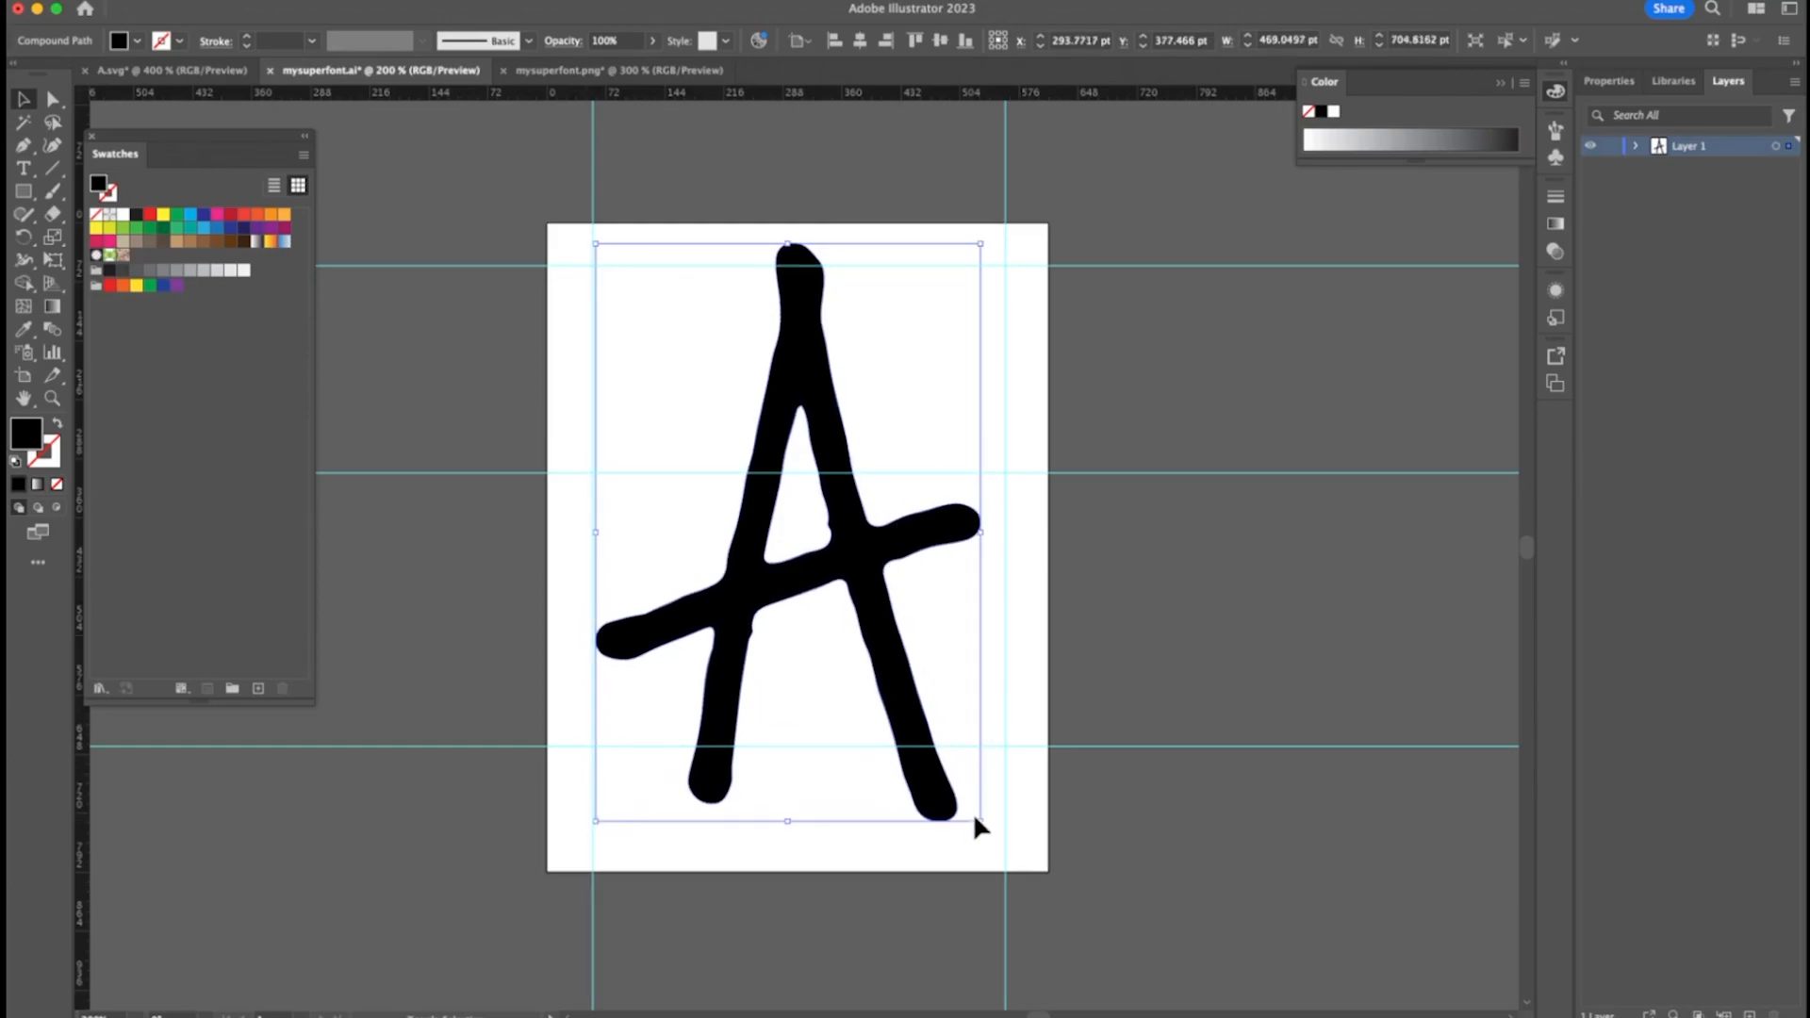
drag(980, 826, 1008, 861)
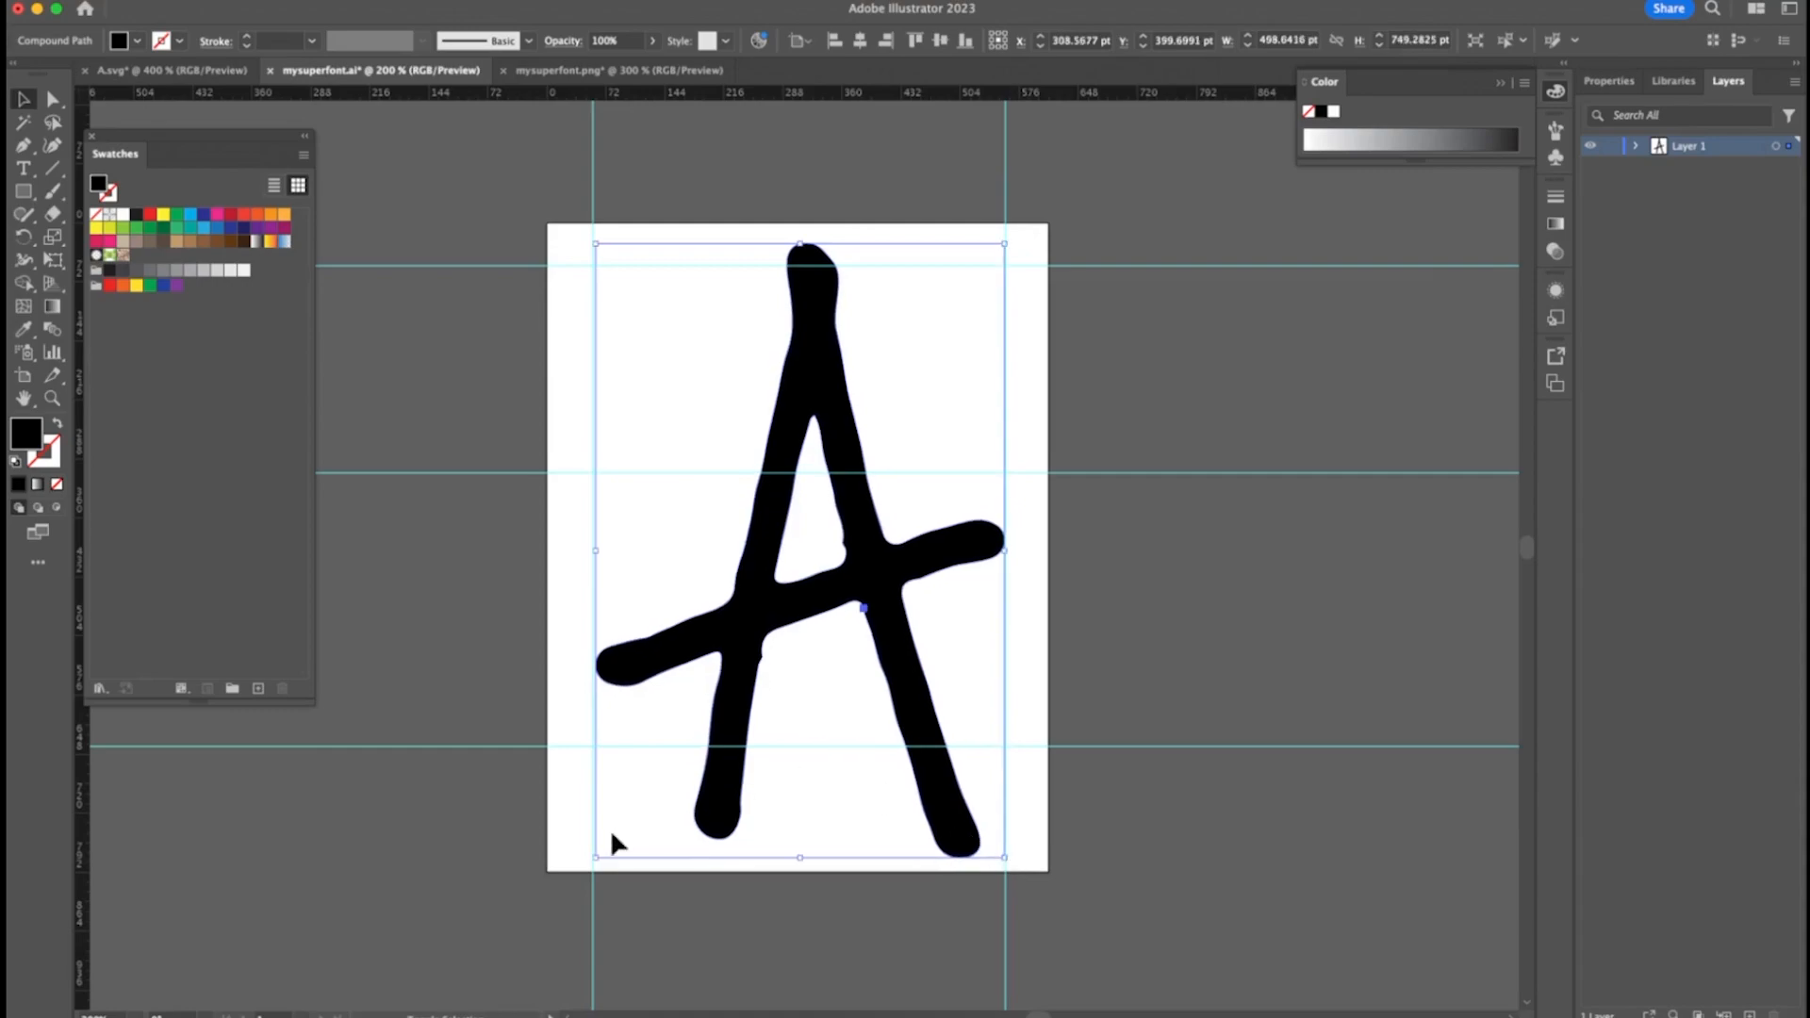
drag(600, 858, 595, 862)
scroll(537, 695, down, 2)
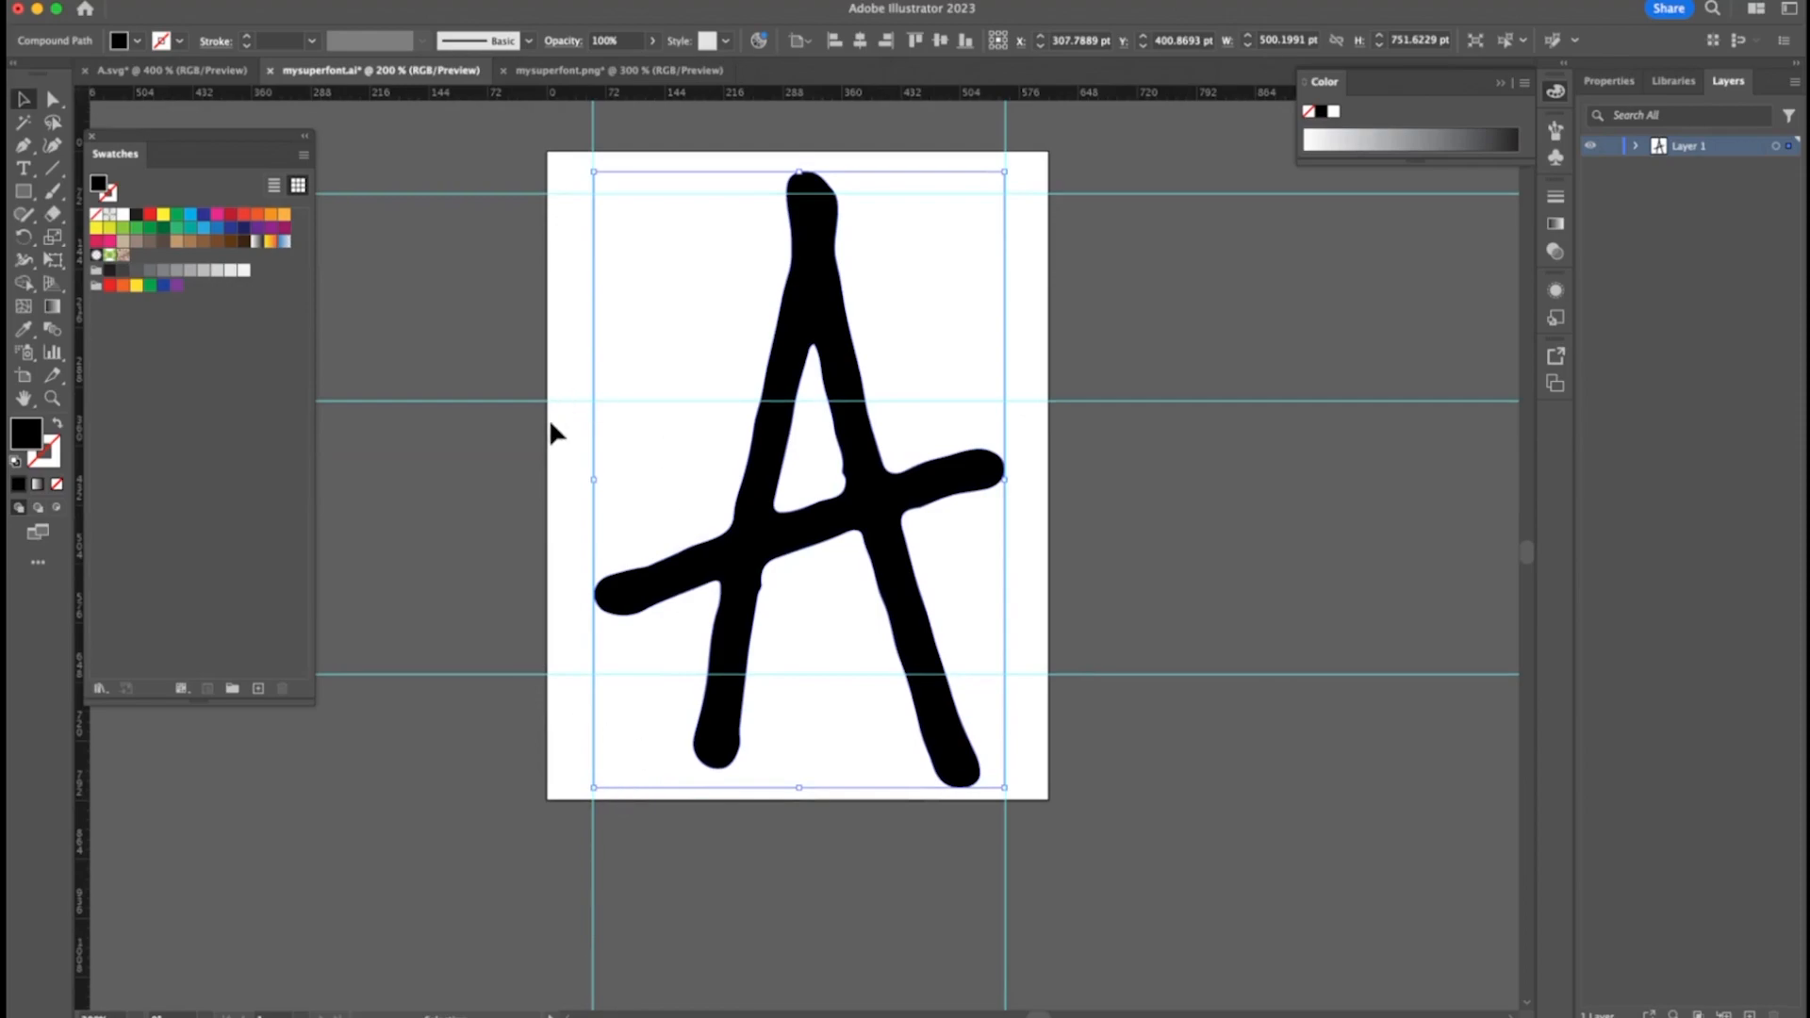
click(605, 514)
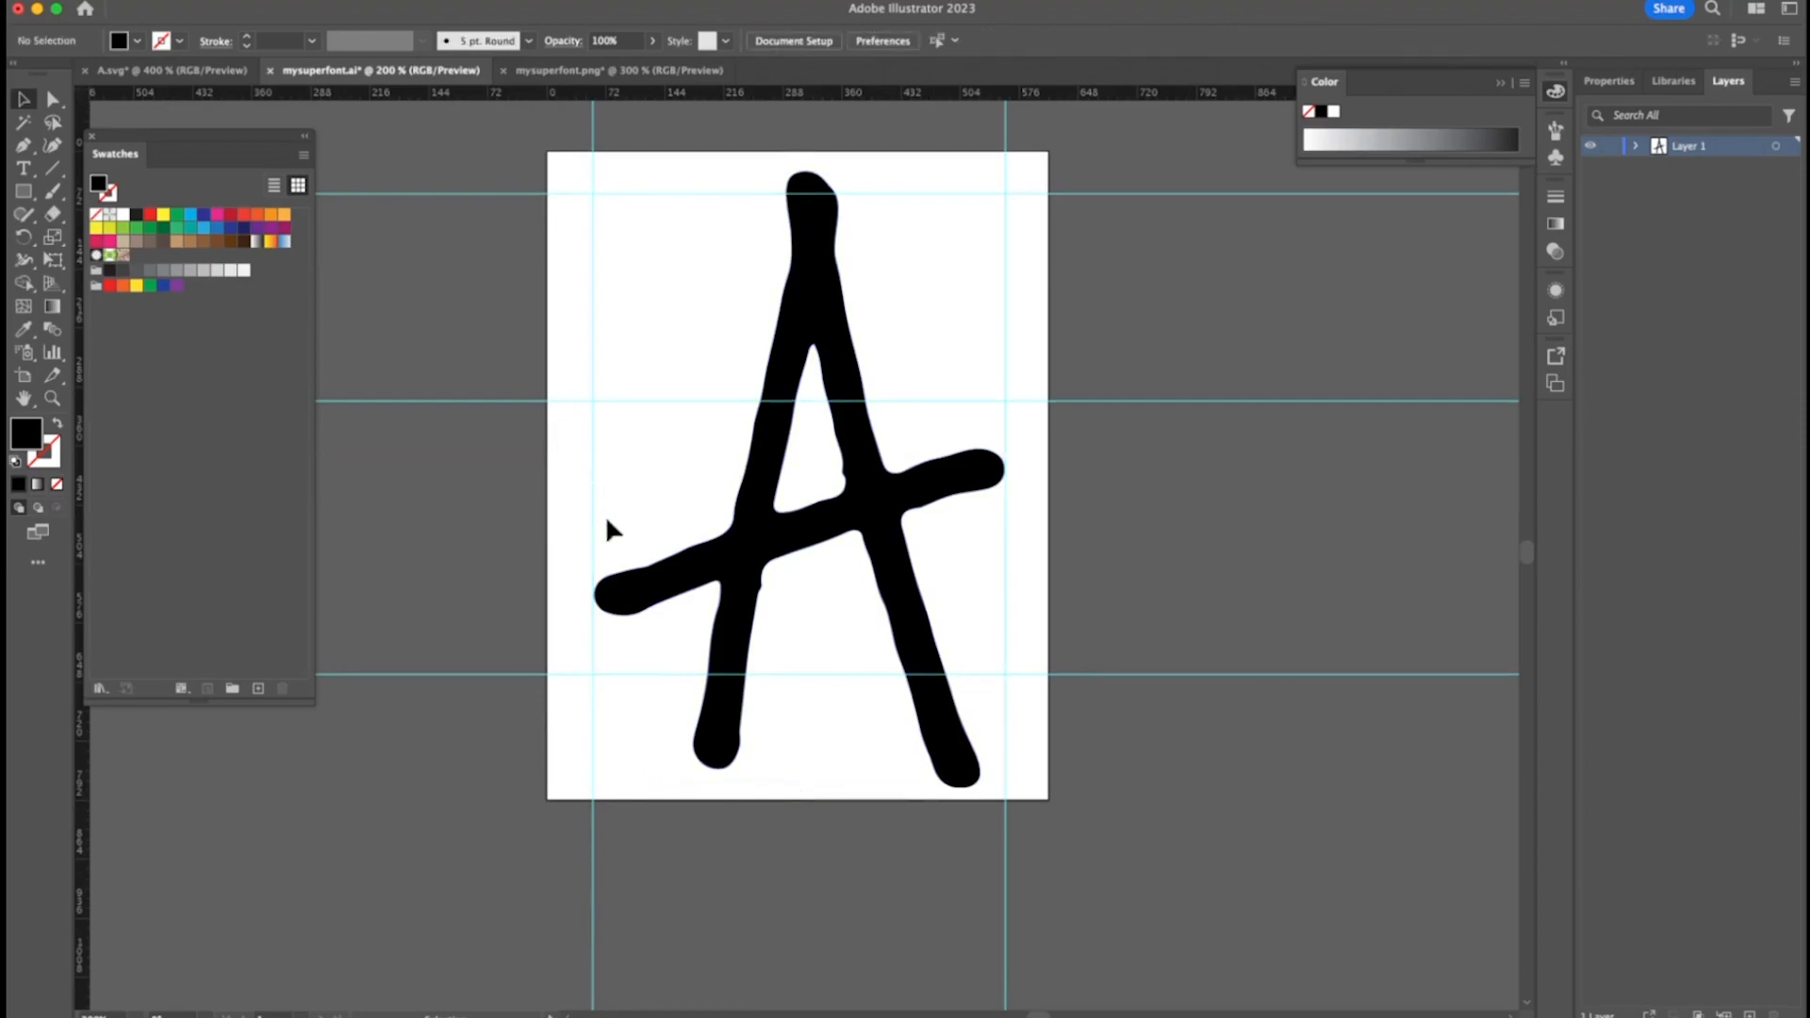
Extend the artboard's lower edge with the Artboard tool and move the A to about X 307 pt, Y 411 pt
click(24, 378)
drag(796, 803, 797, 872)
click(24, 98)
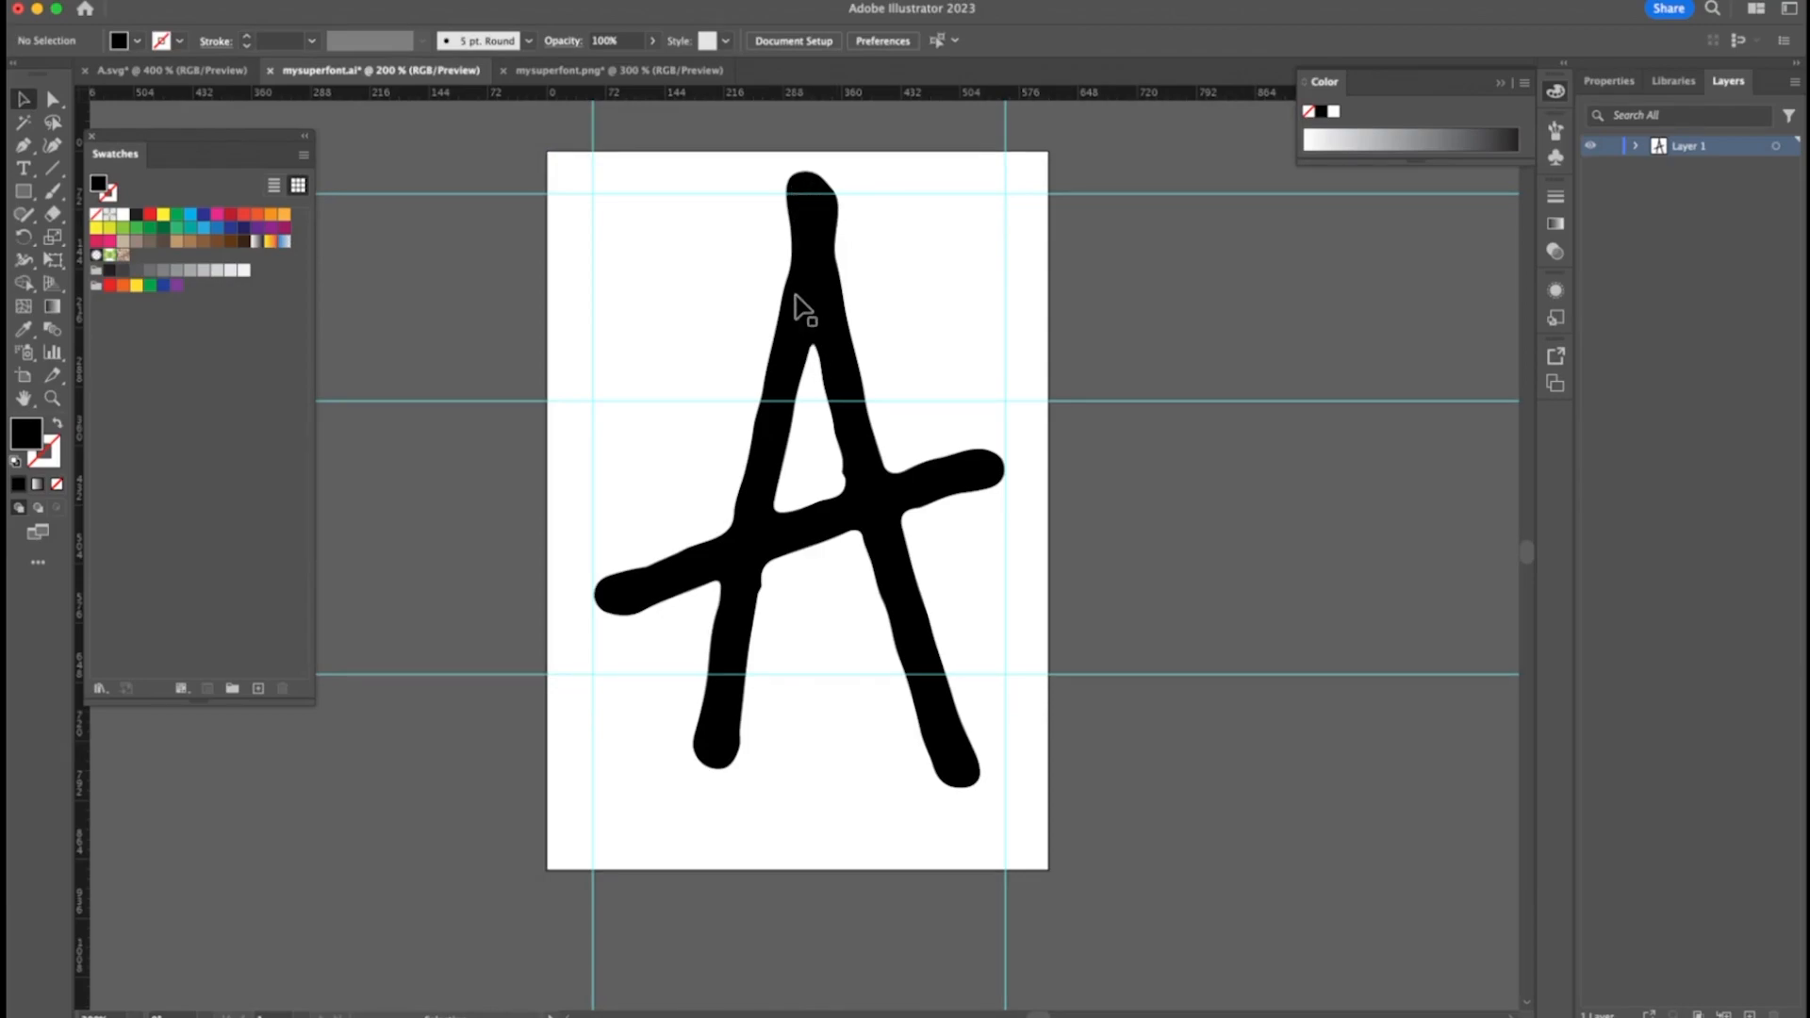
drag(795, 298, 794, 303)
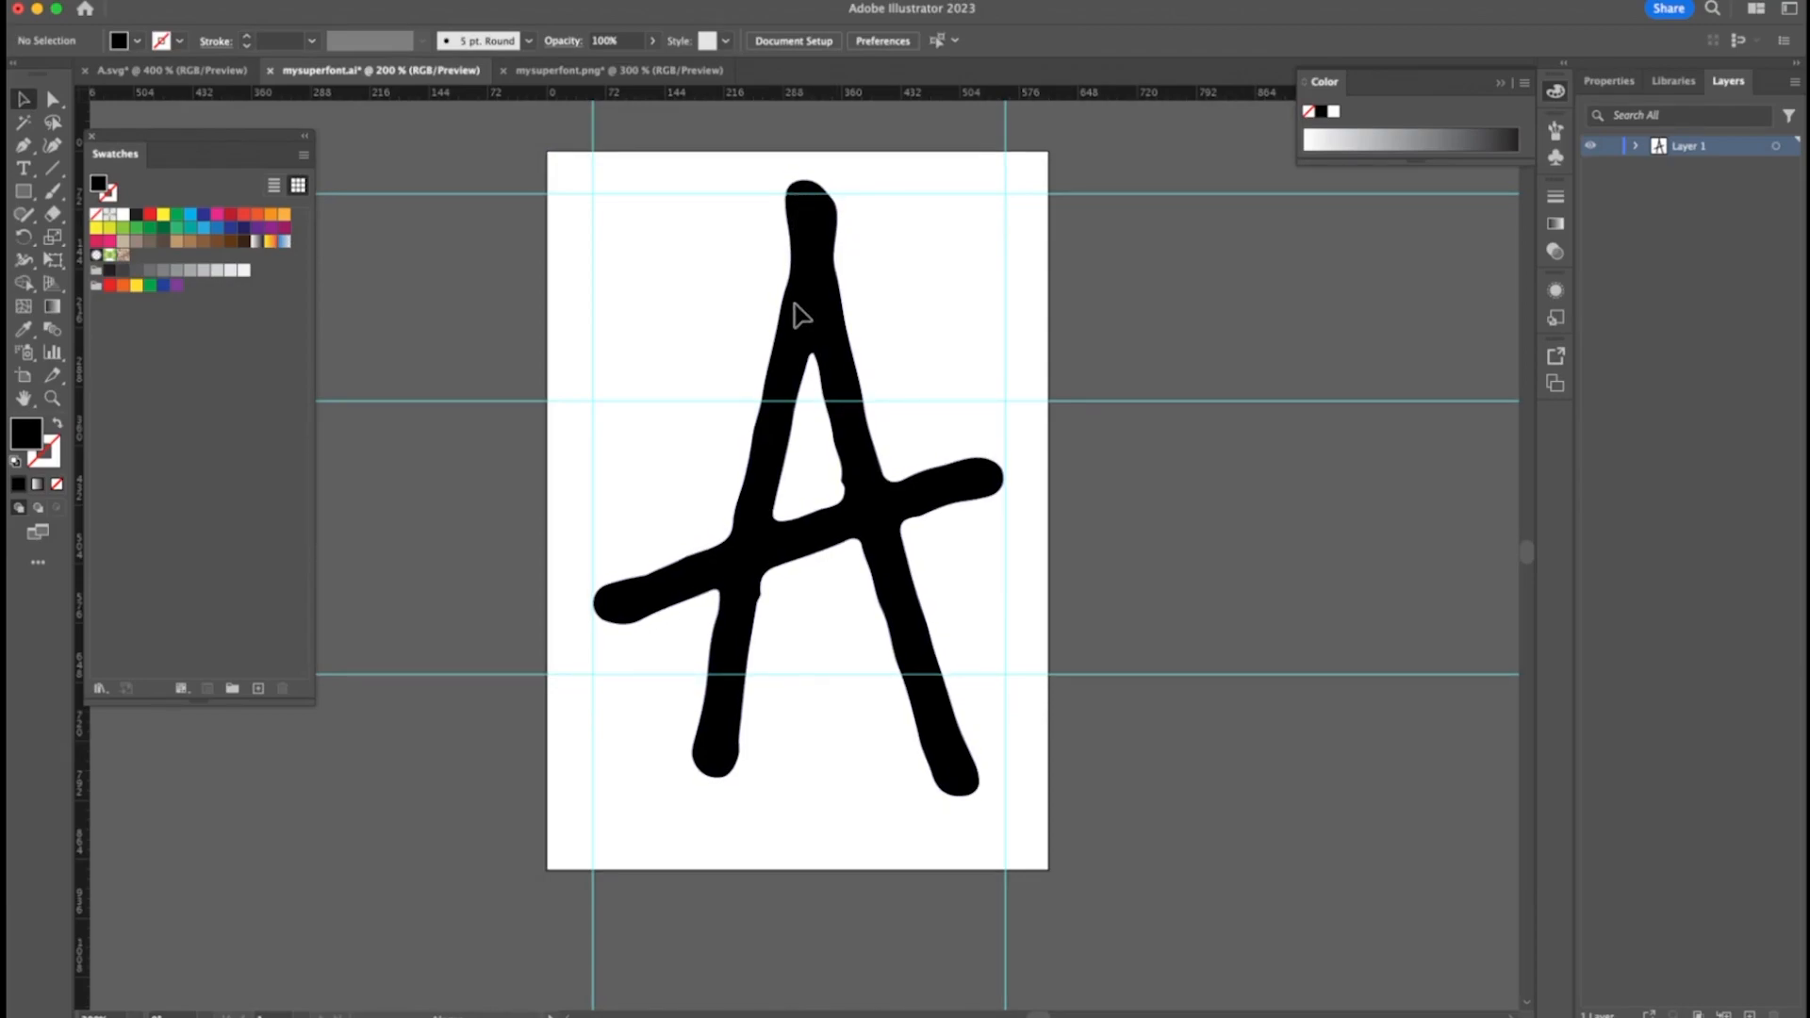
click(792, 303)
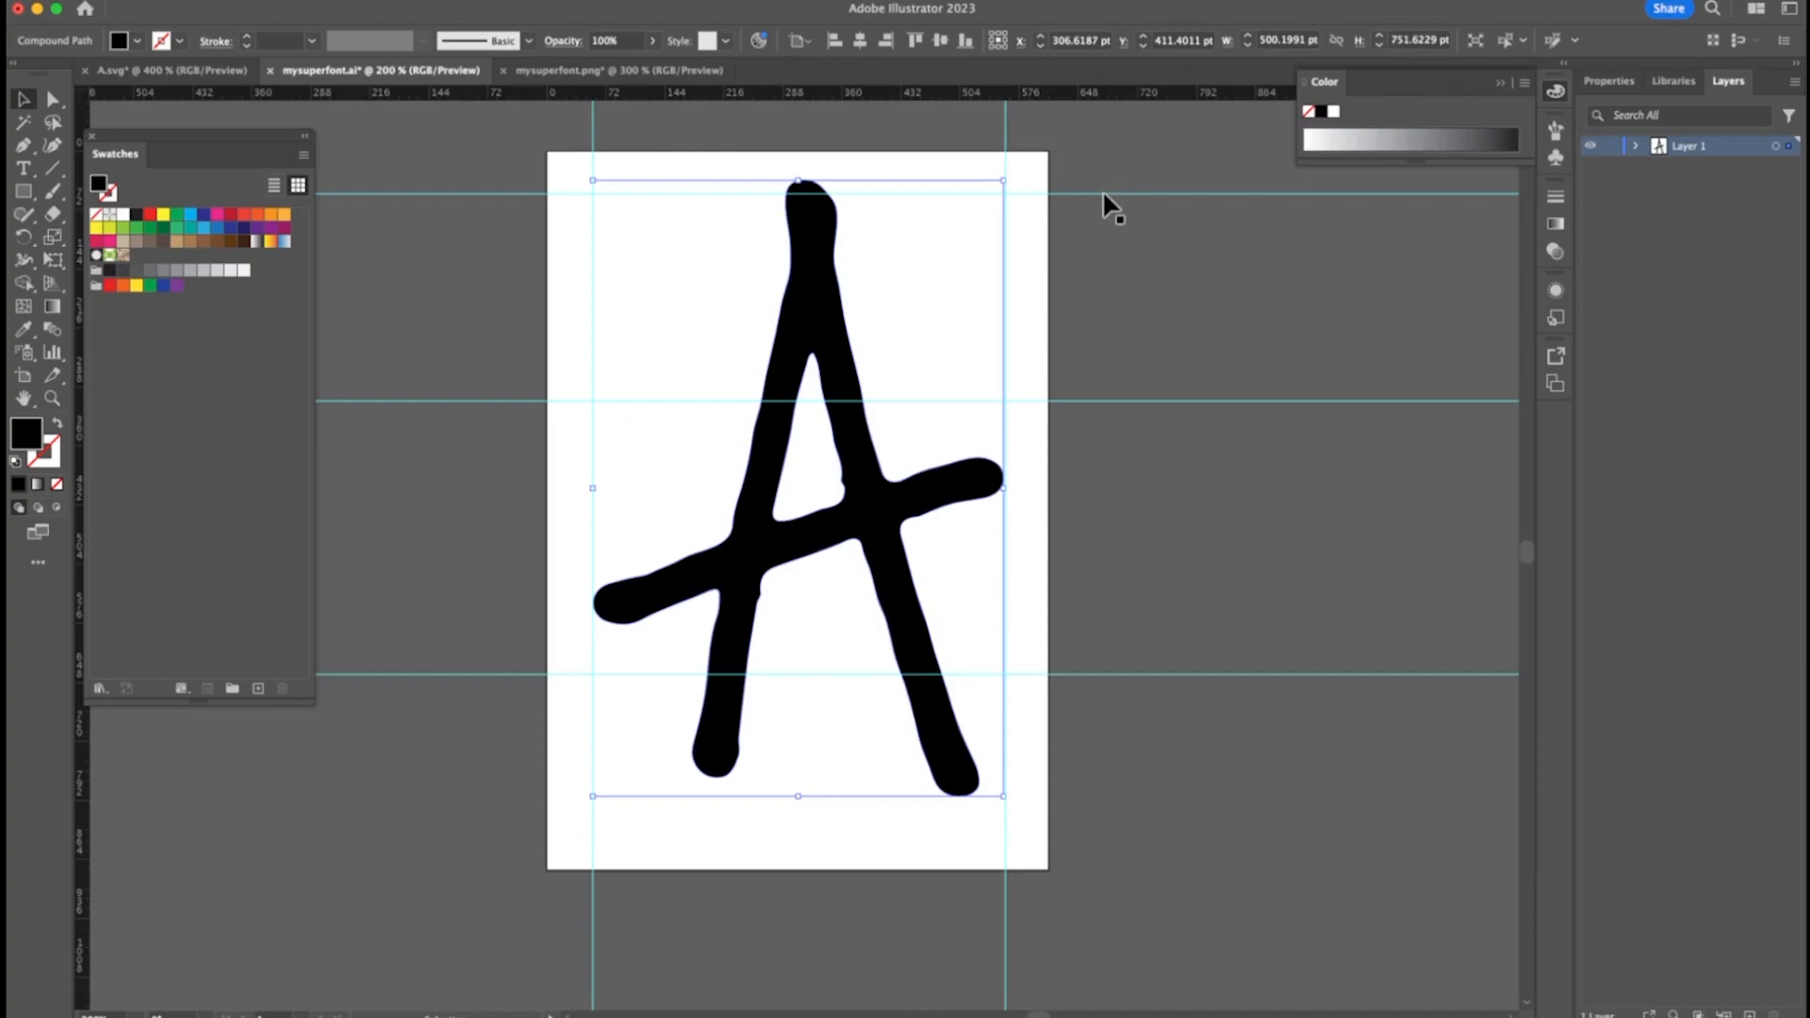
Move the horizontal guides to fit the A: upper at about Y 35 pt, middle at about 386 pt, lower at about 765 pt
drag(1103, 193, 1106, 179)
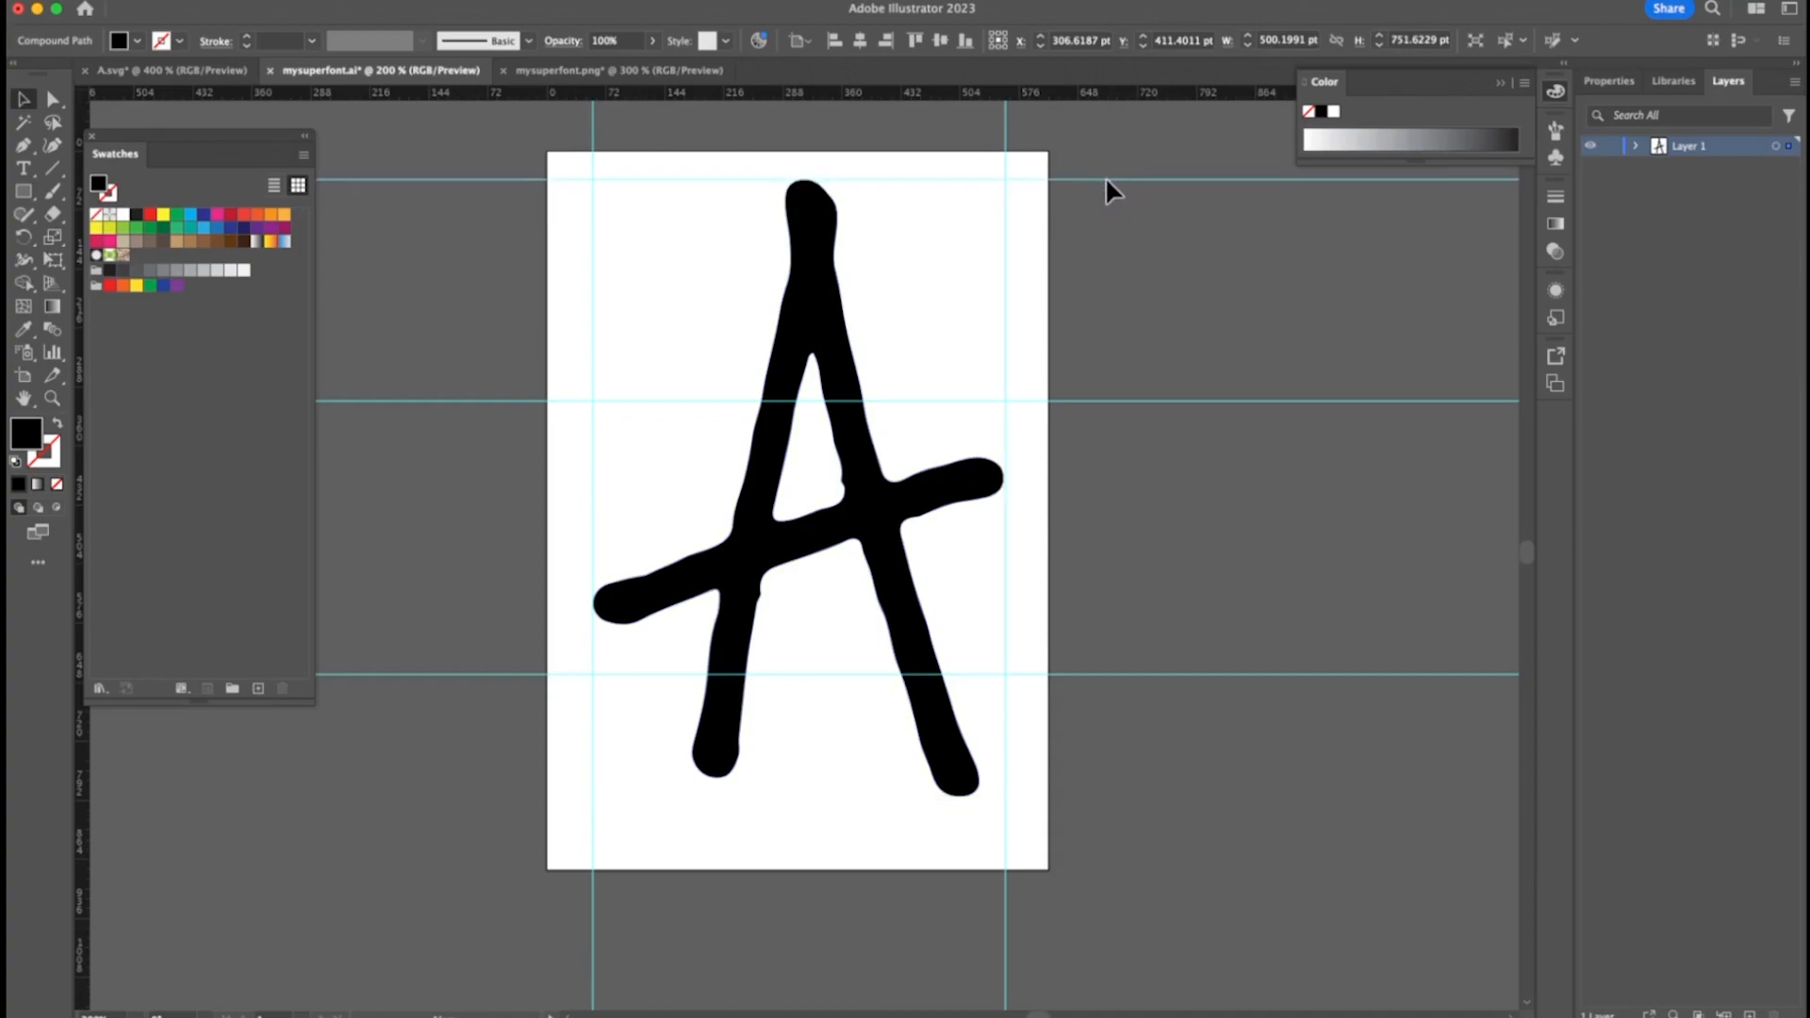
click(1105, 178)
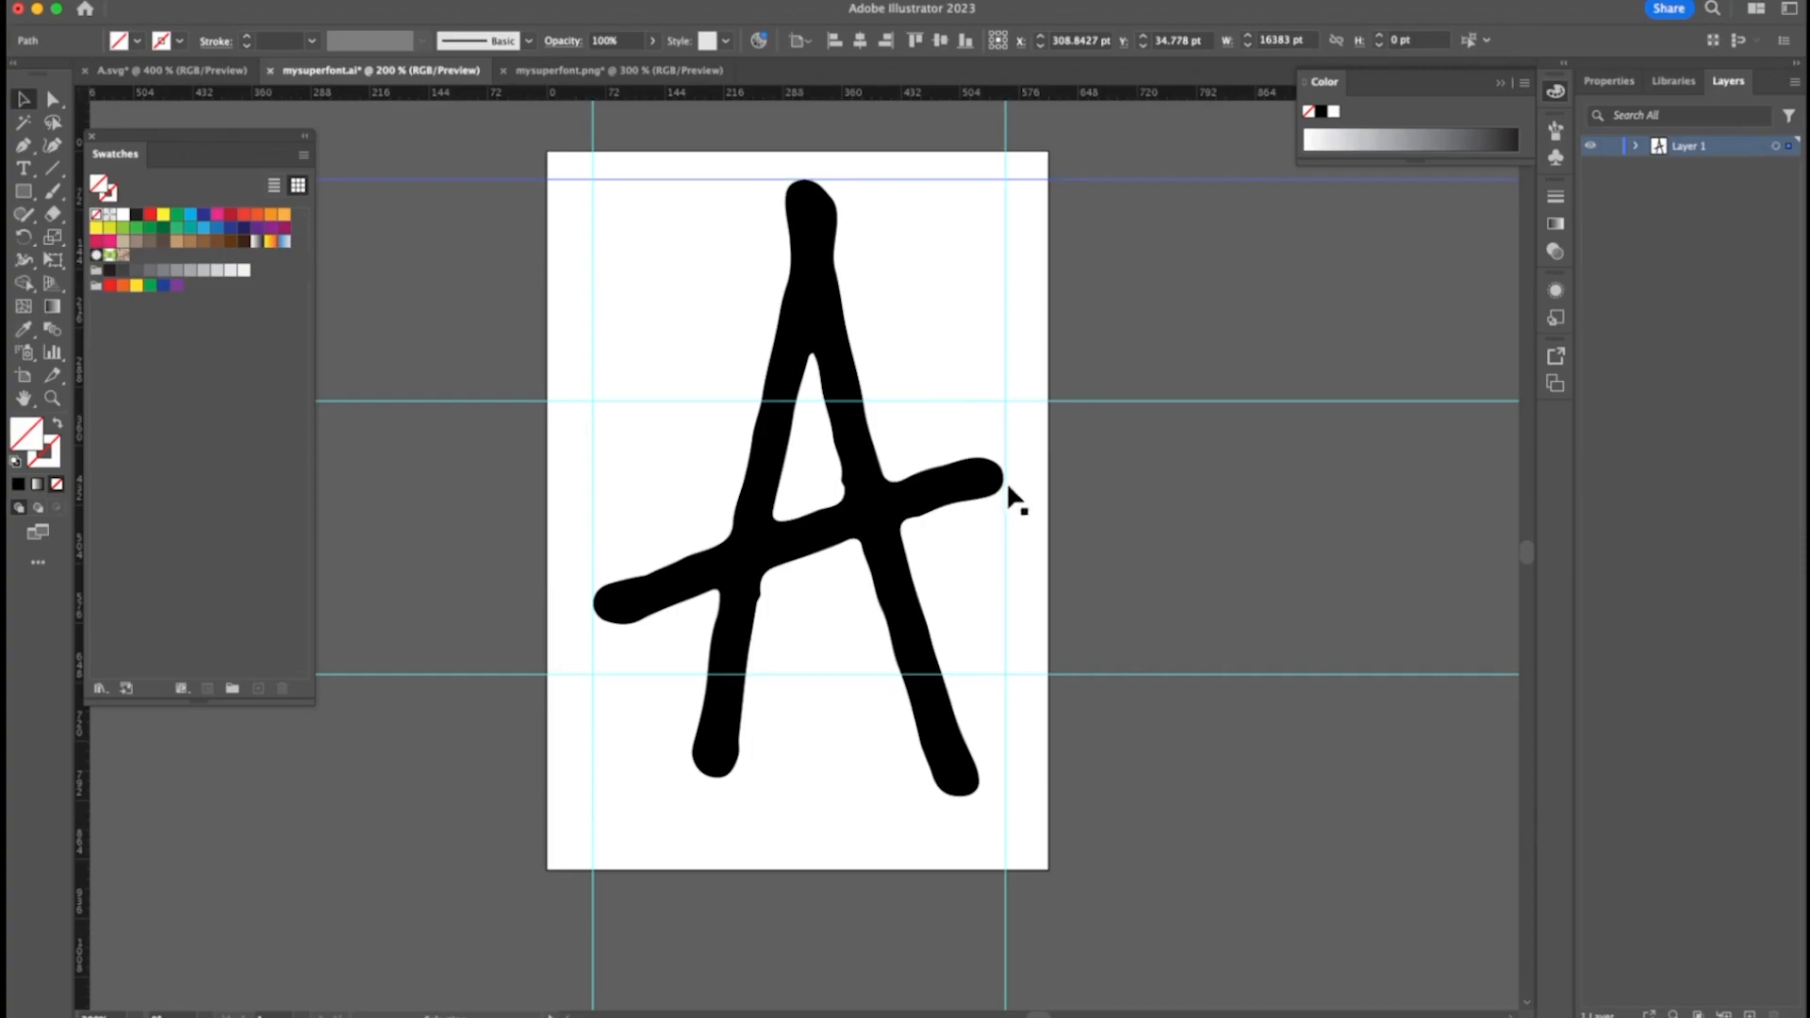
drag(1146, 673, 1127, 796)
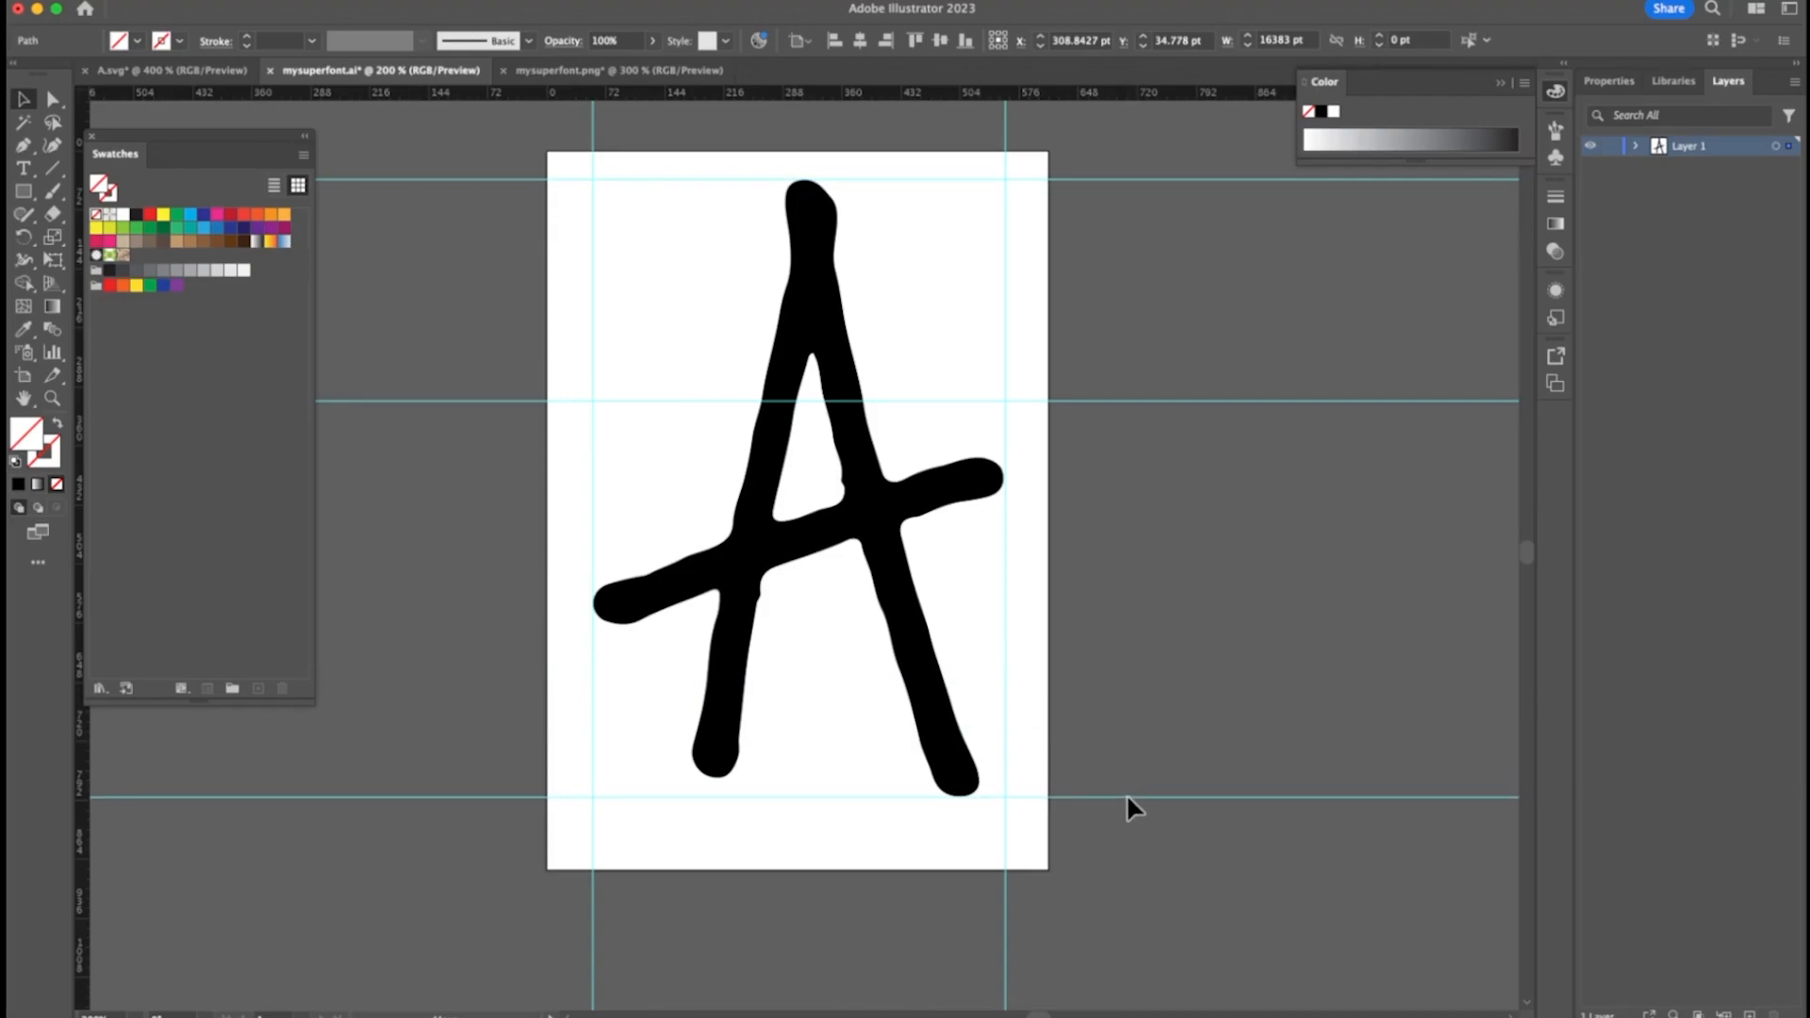
drag(1127, 794, 1127, 775)
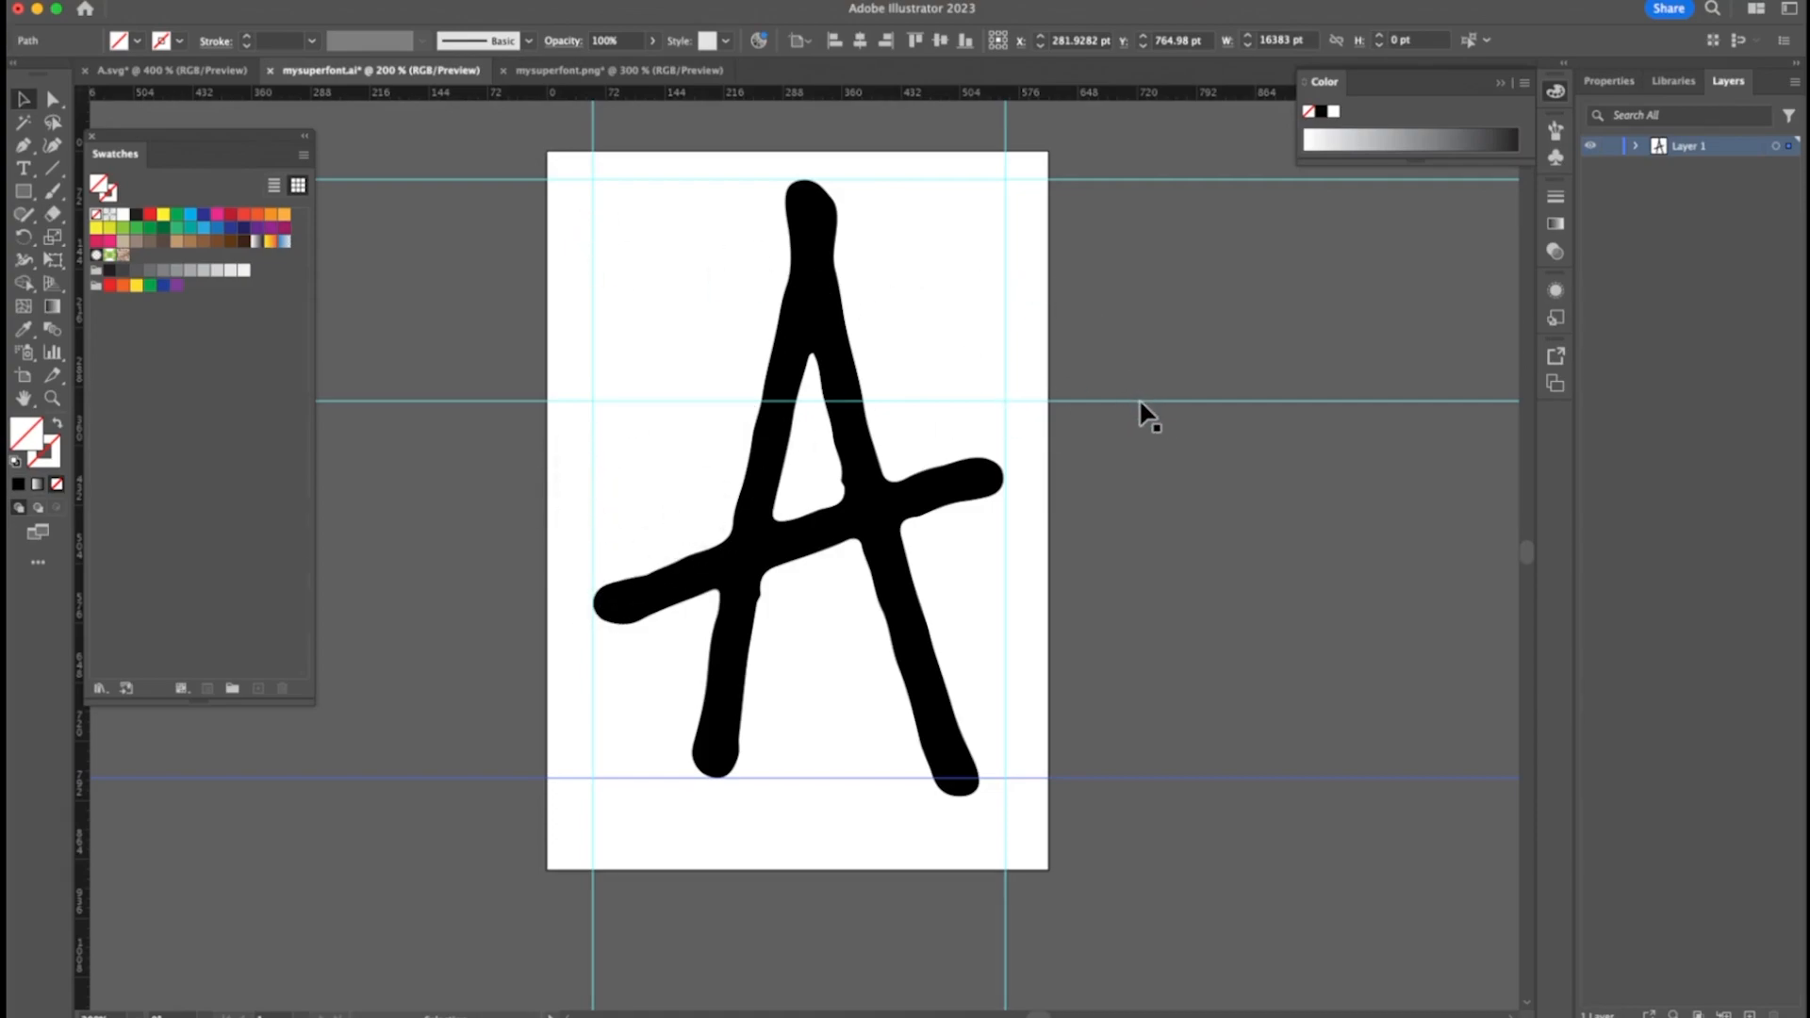
drag(1139, 402, 1111, 491)
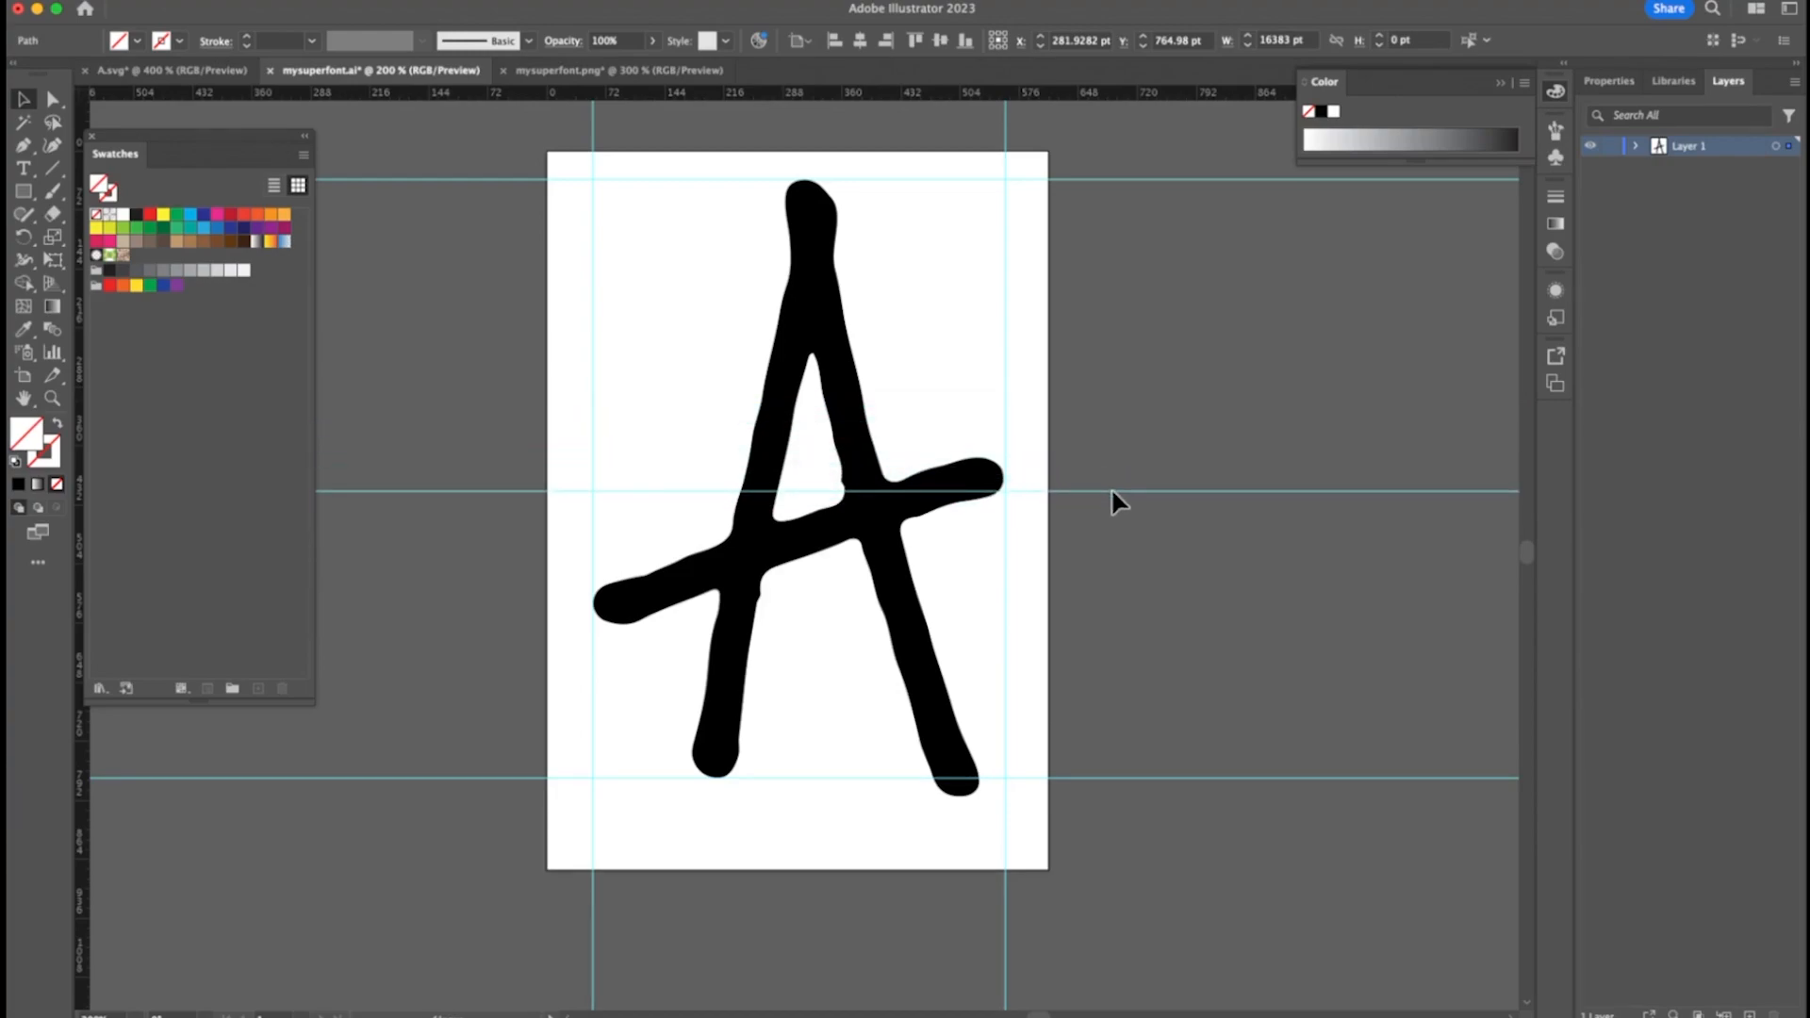
mouse_move(1110, 490)
mouse_down()
mouse_move(1110, 452)
mouse_move(1118, 466)
mouse_up()
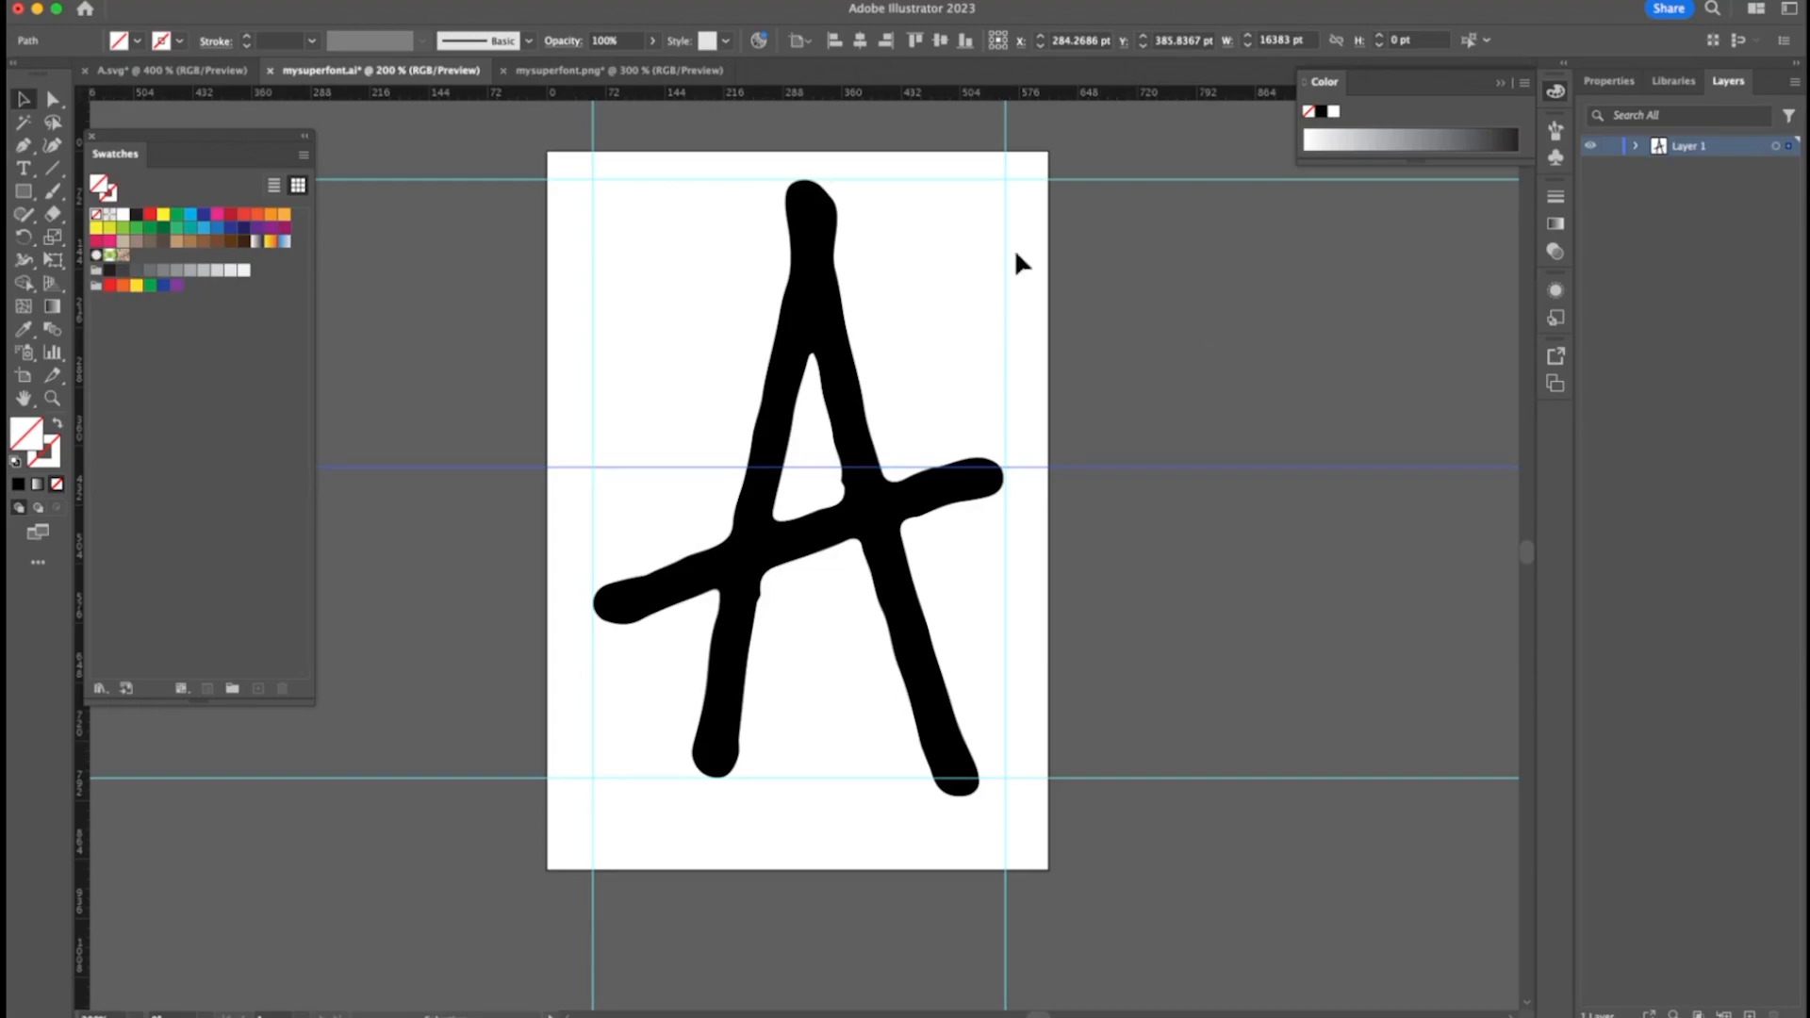
Try swapping the fill and stroke of the A's compound path in isolation mode, swap them back, and exit isolation
click(821, 285)
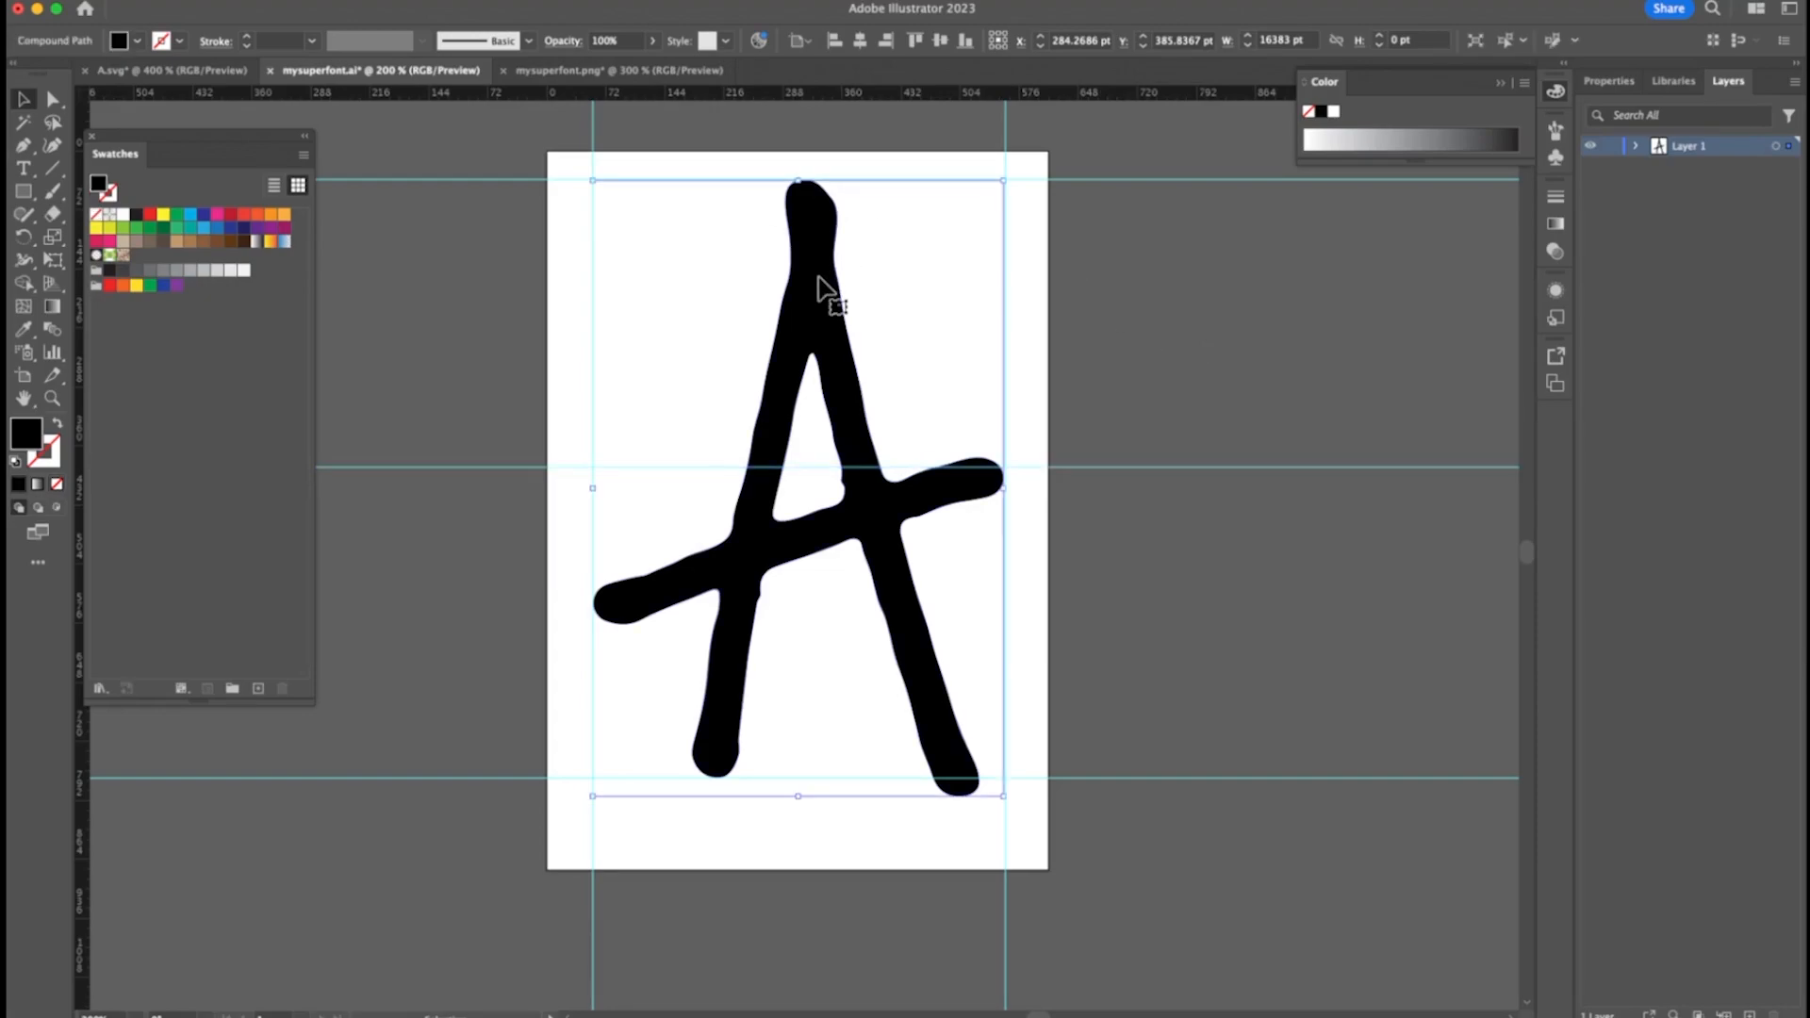
double_click(755, 540)
click(755, 540)
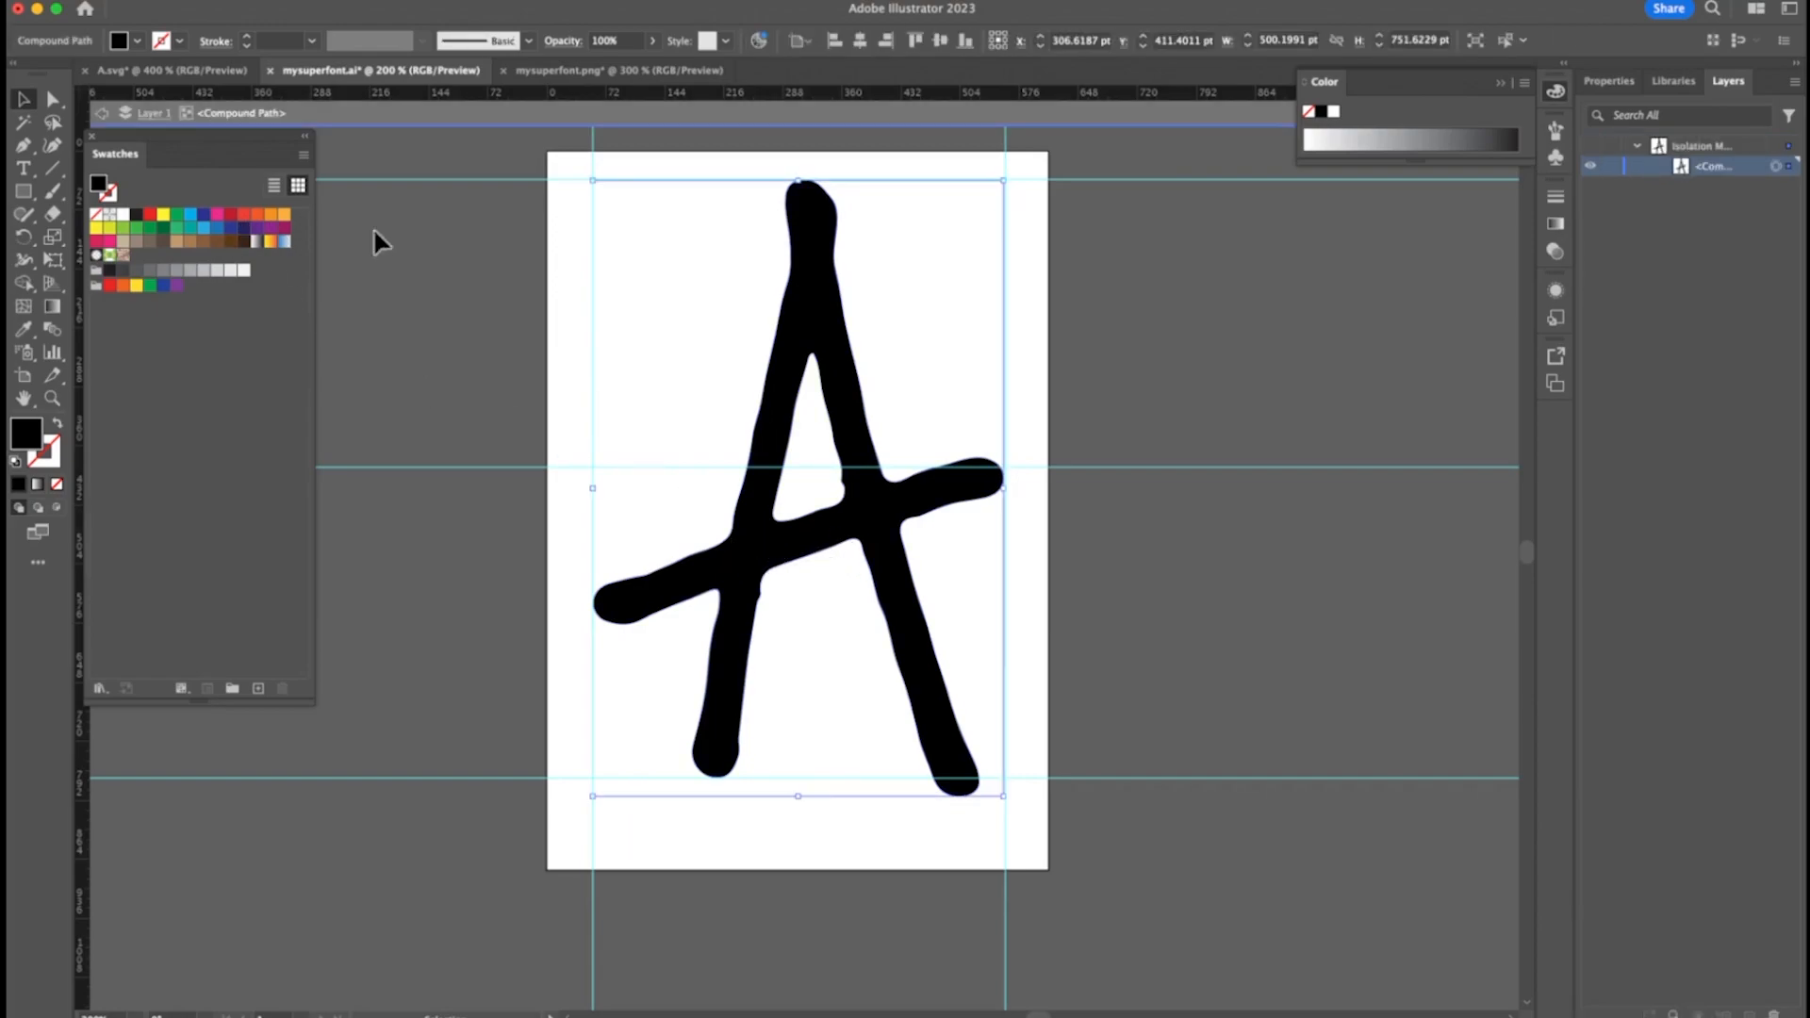
double_click(508, 323)
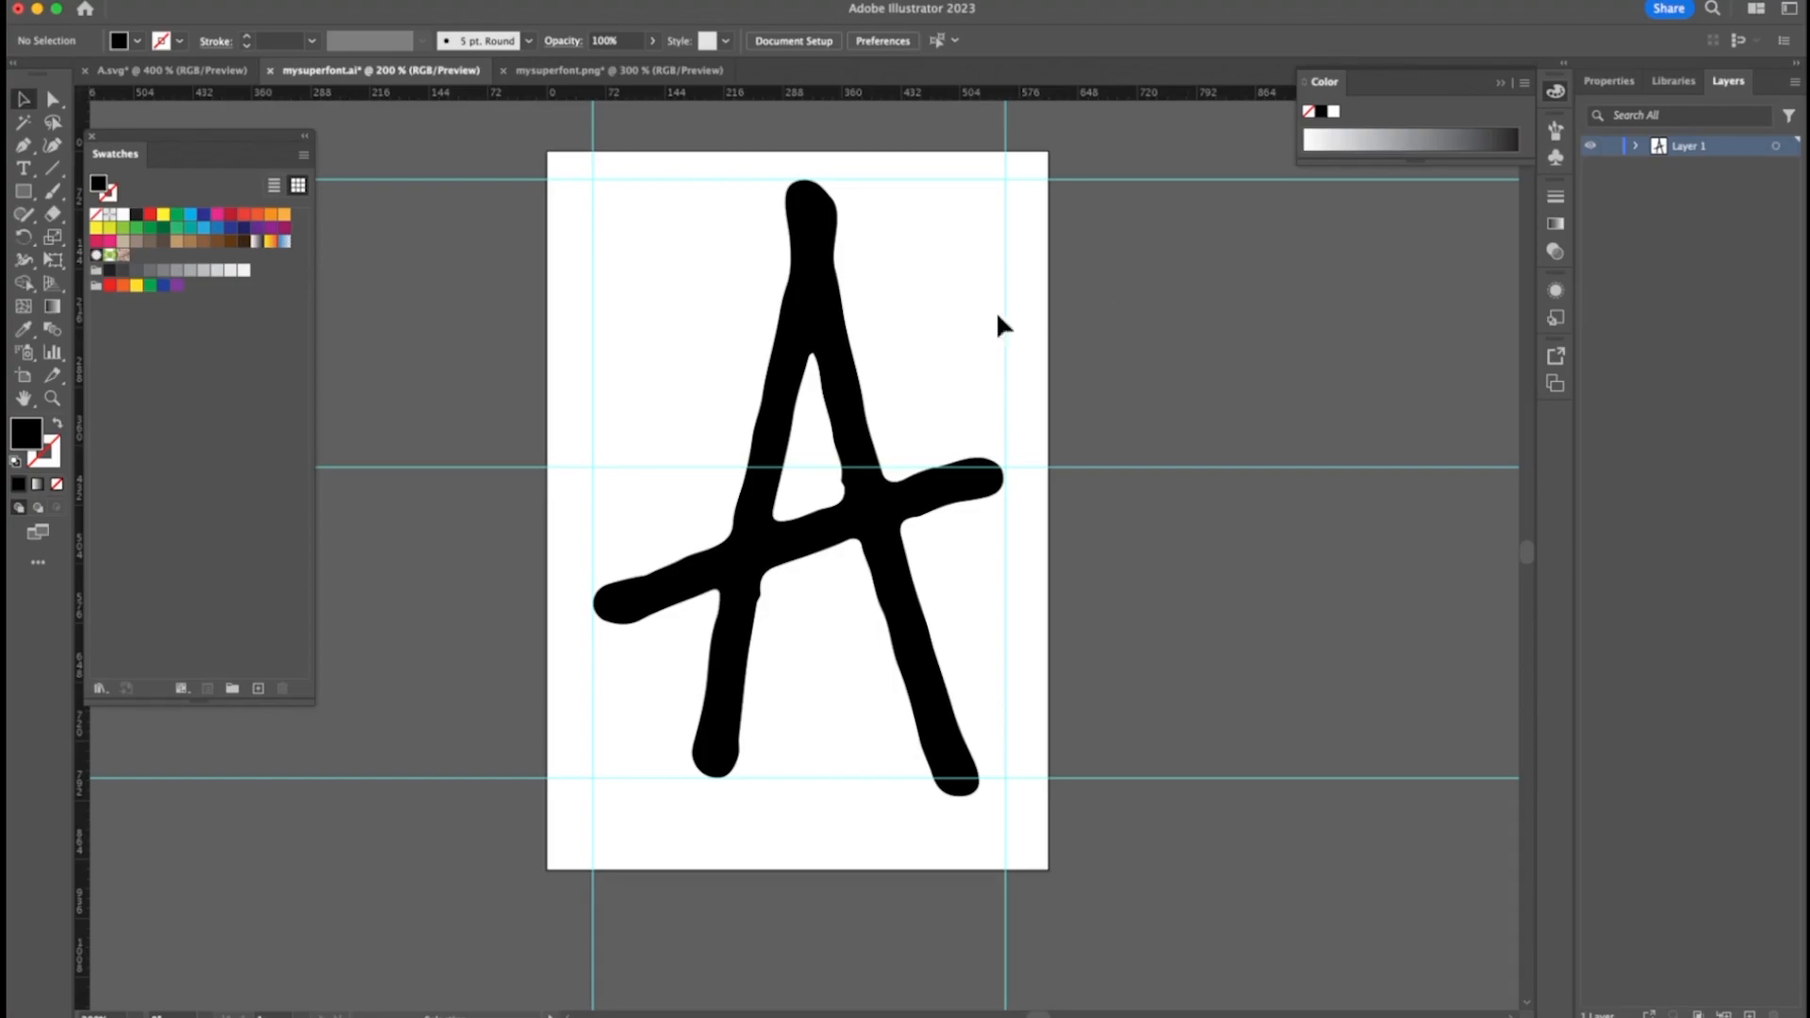
click(806, 351)
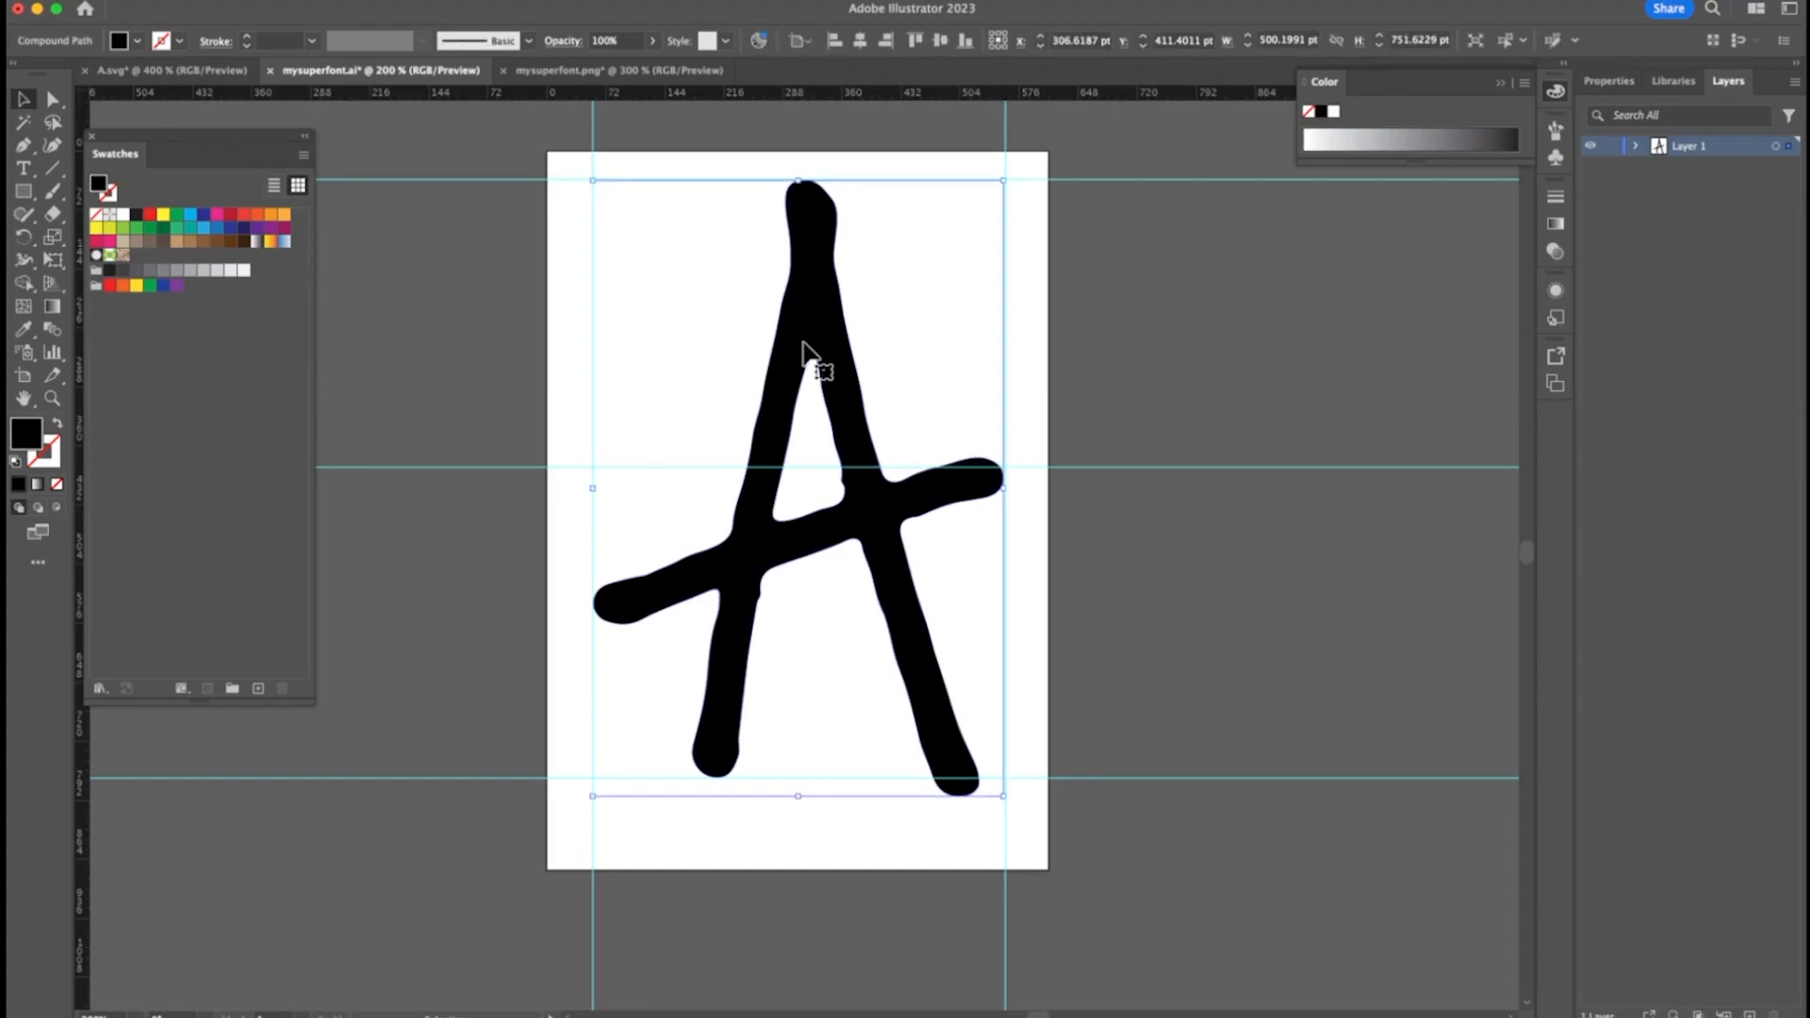
double_click(806, 352)
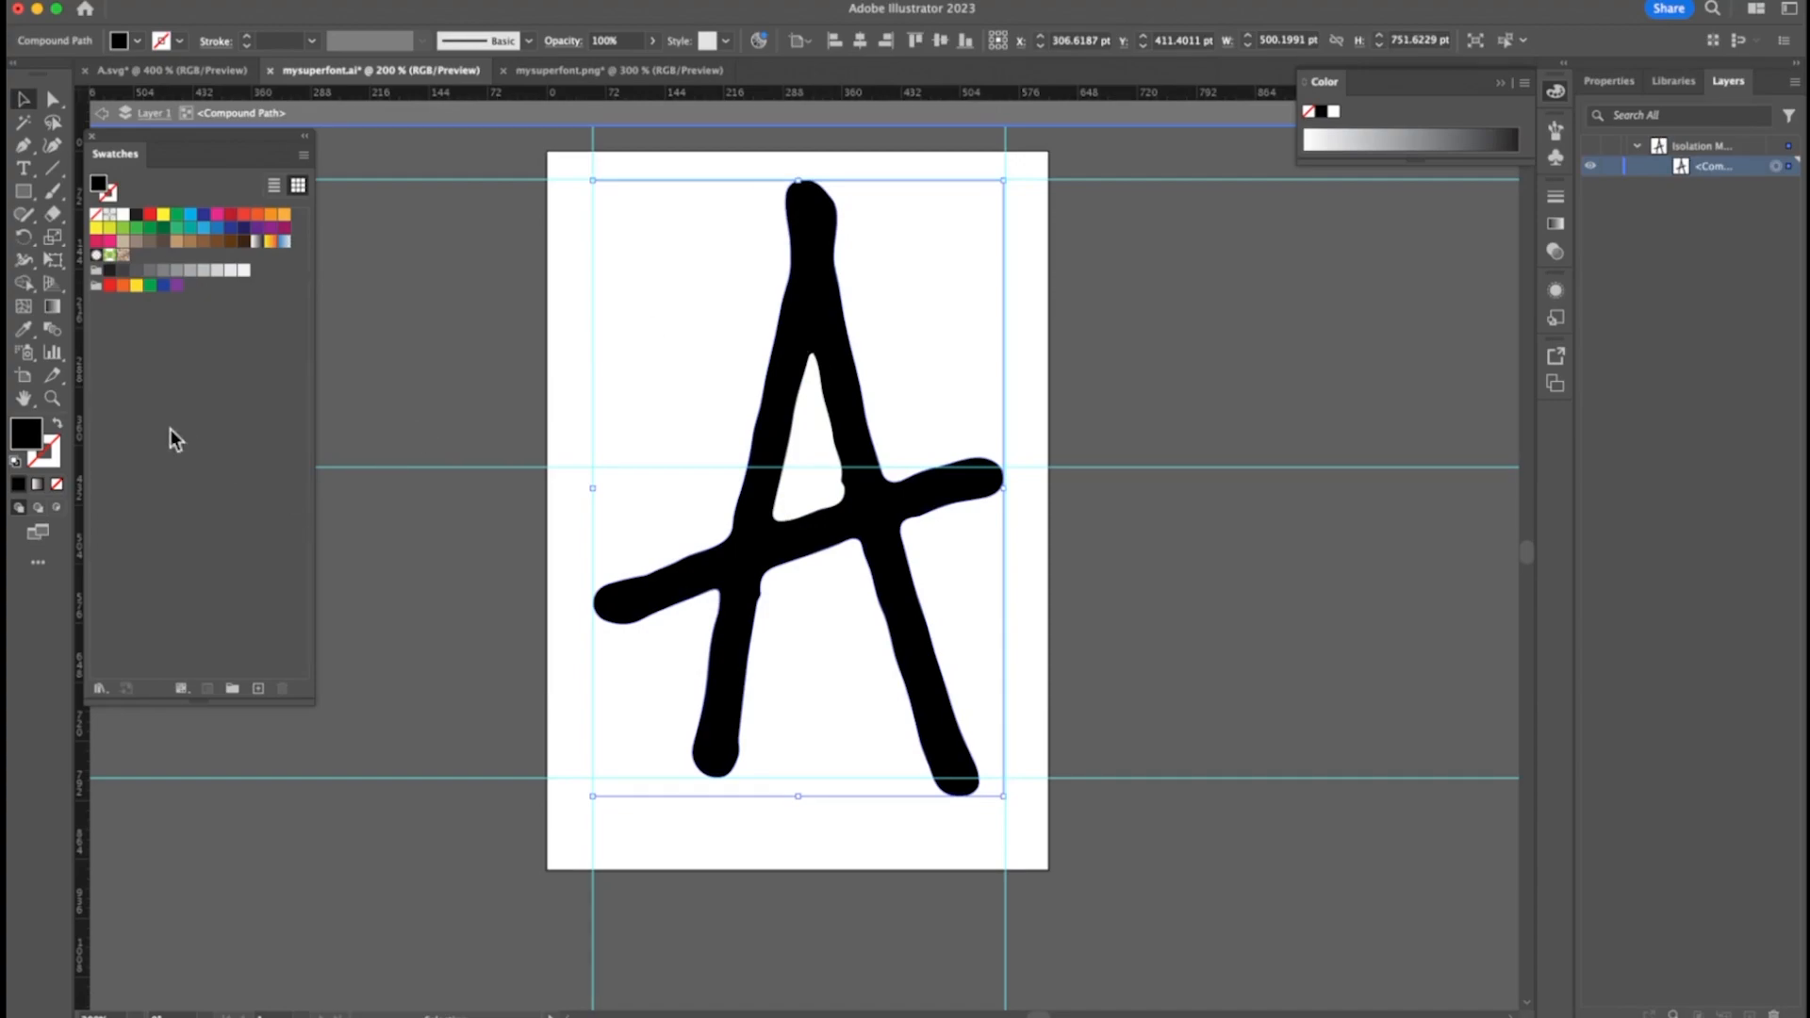
click(59, 426)
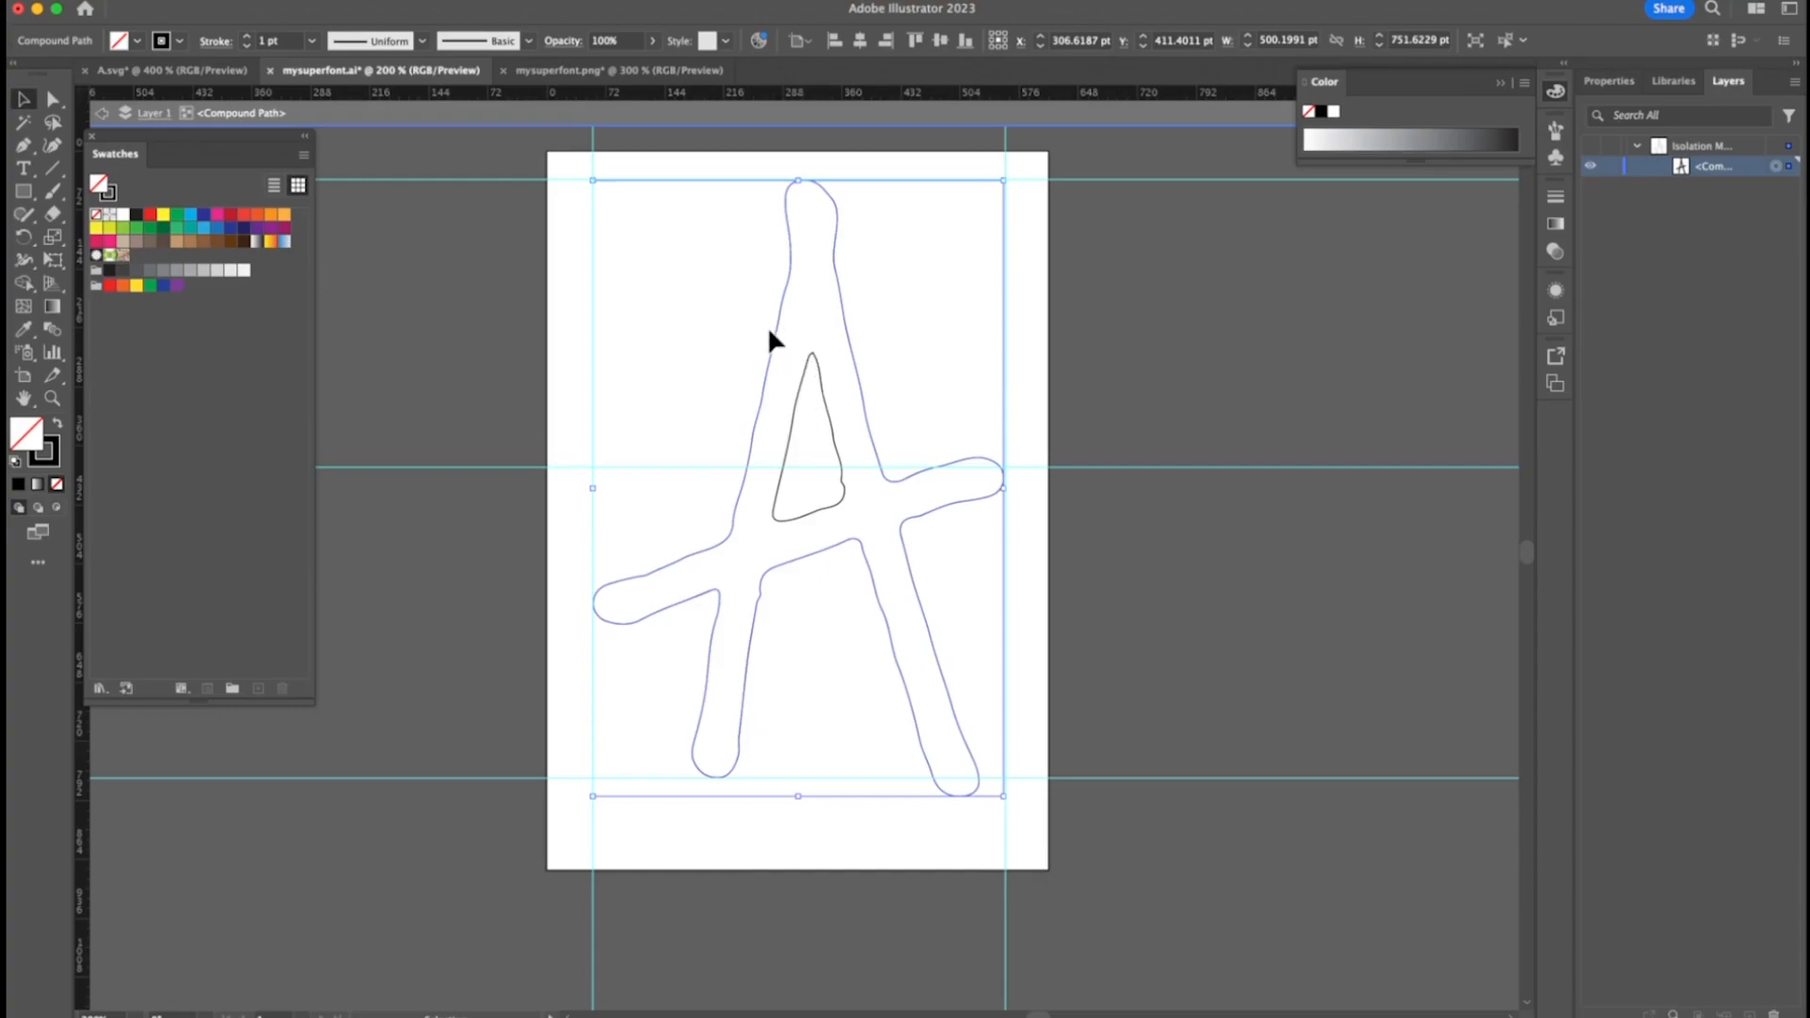
click(61, 421)
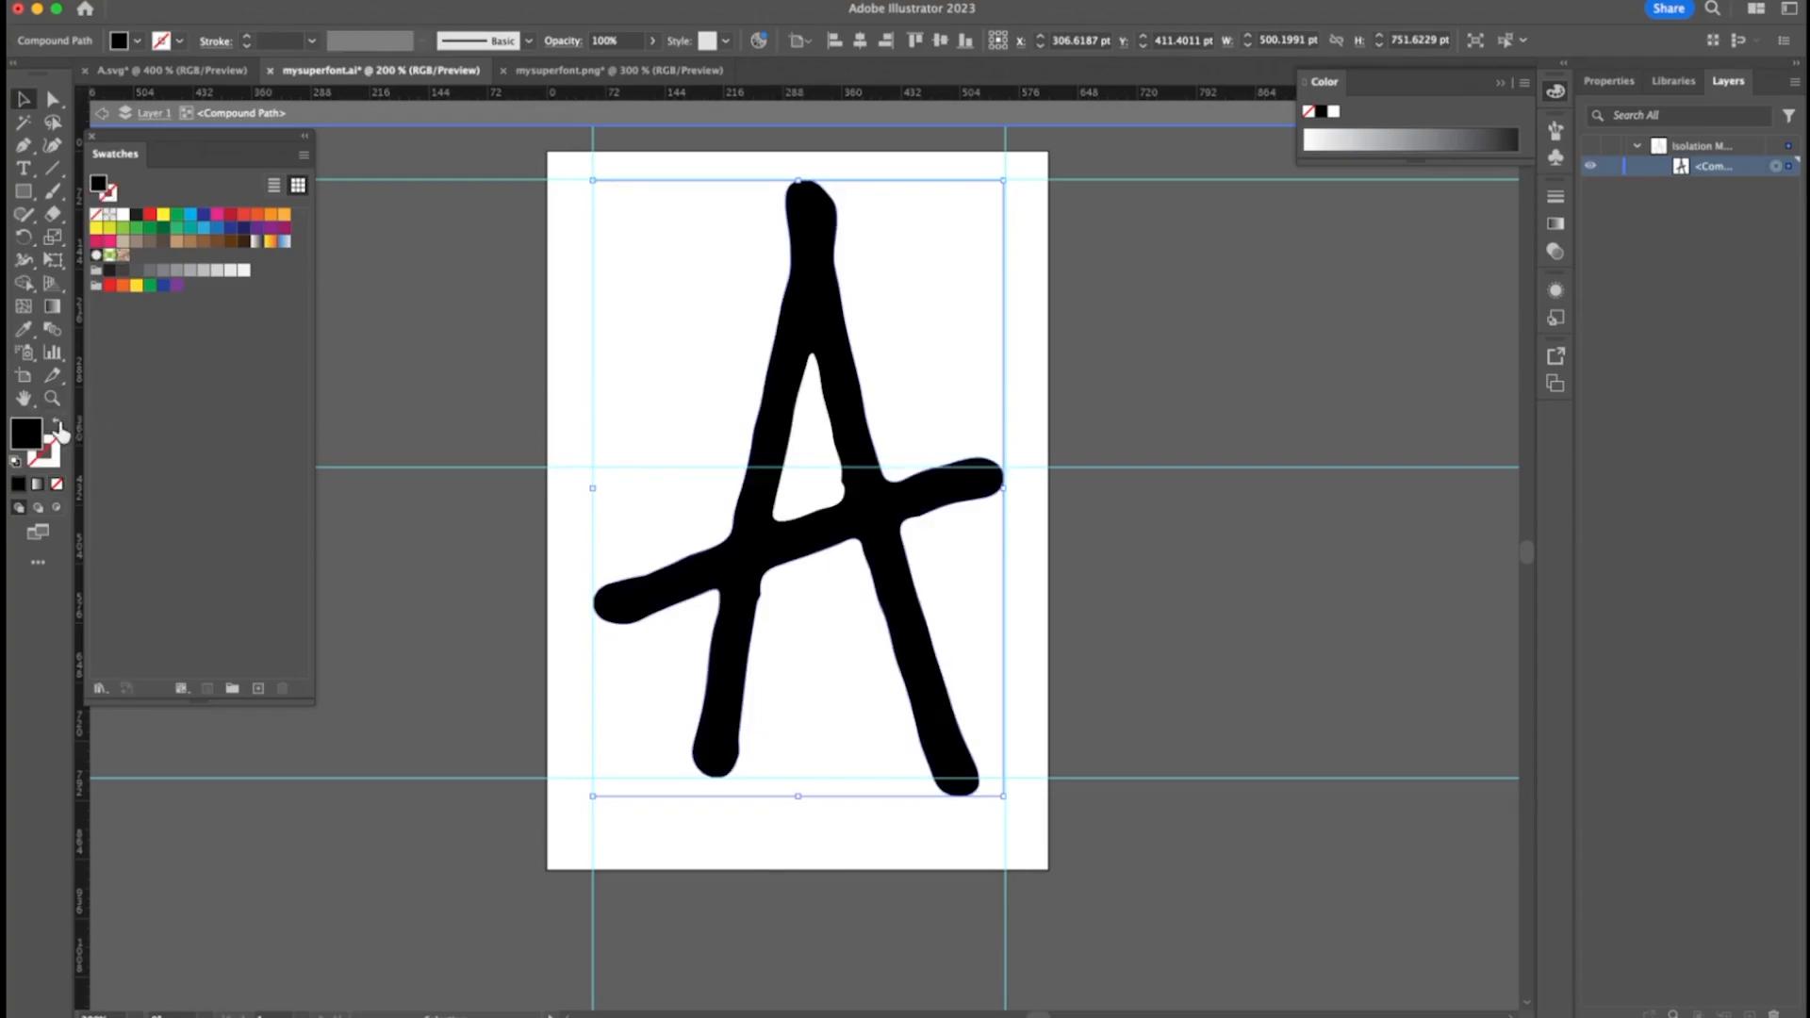
click(488, 326)
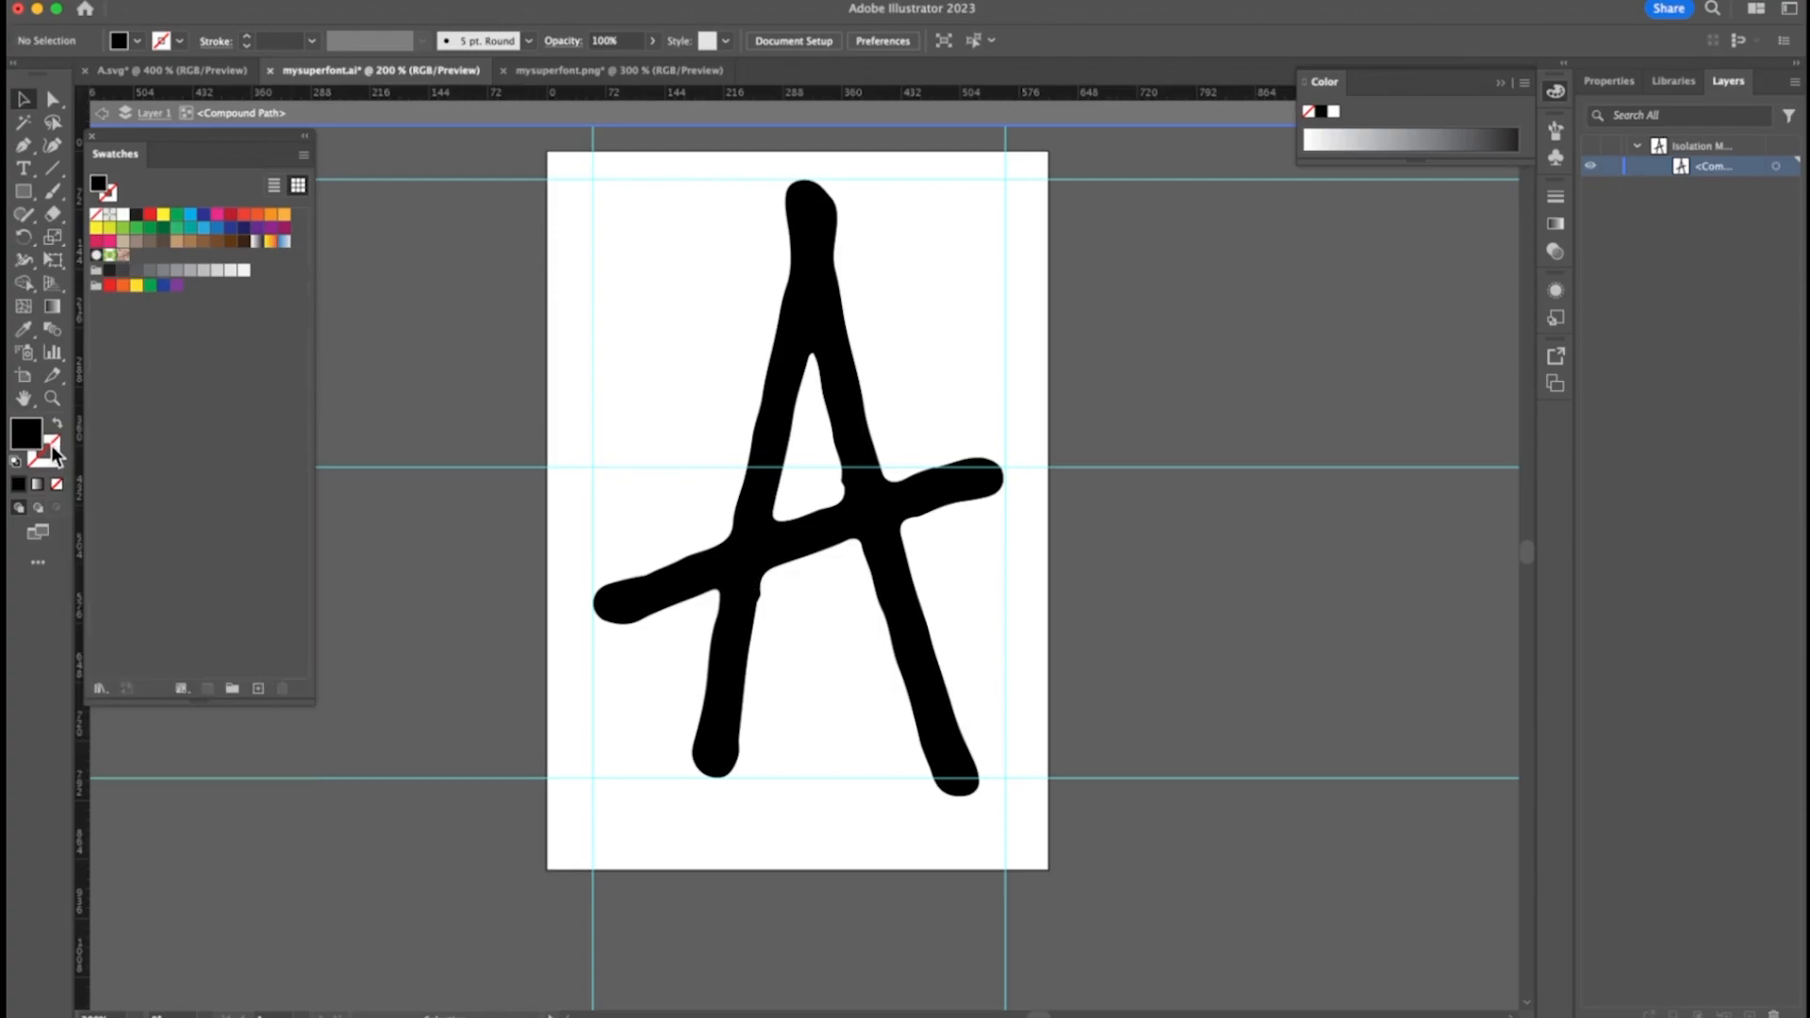
double_click(449, 256)
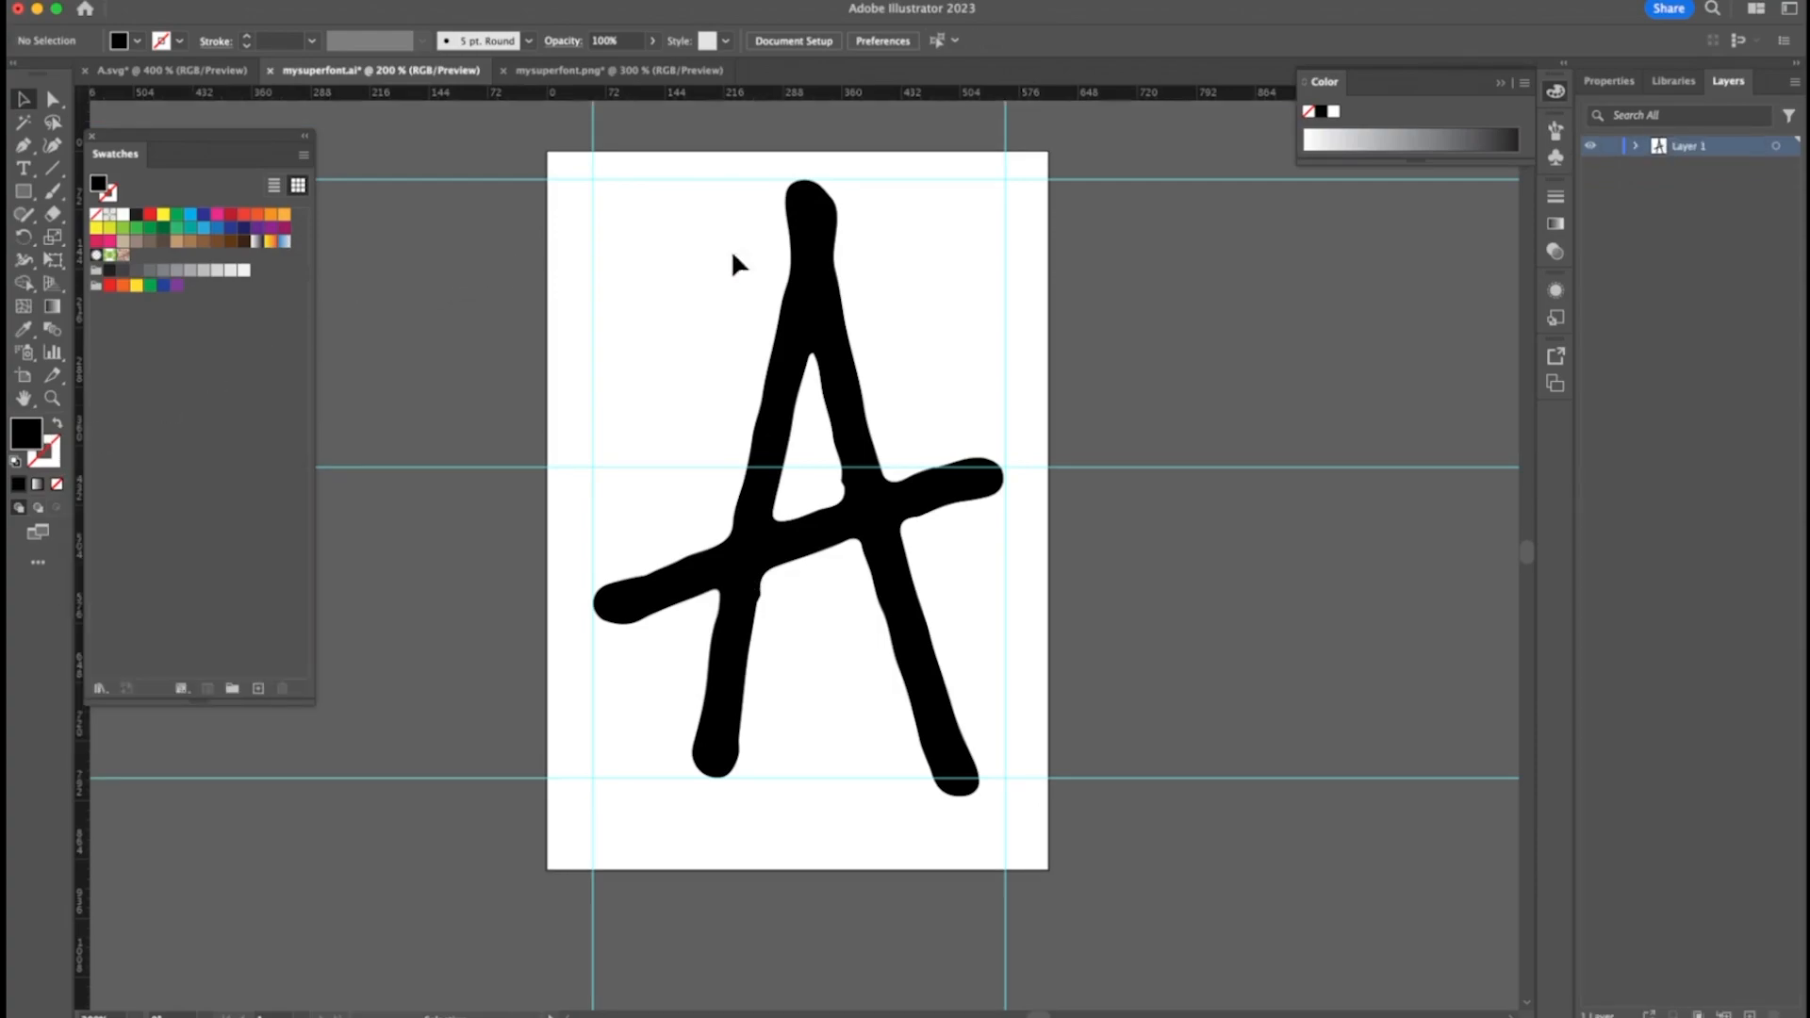
Check the A's fill and stroke and examine the objects contained in Layer 1
click(820, 252)
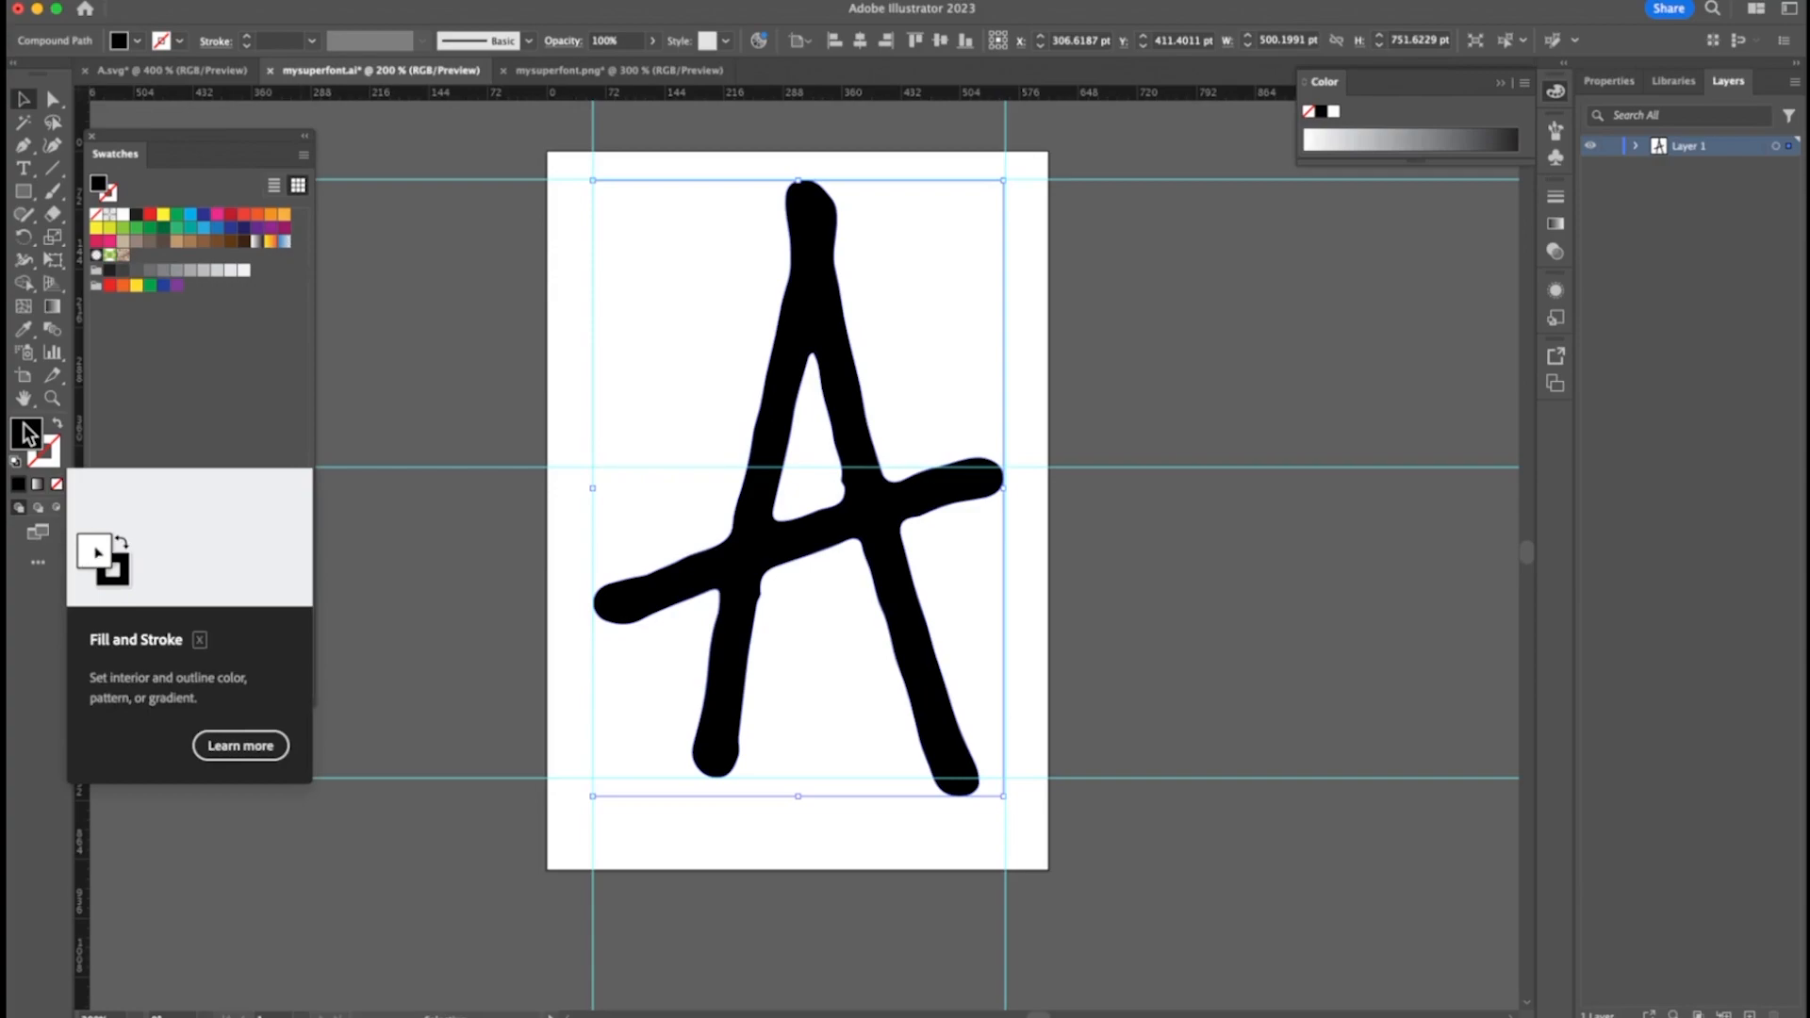
click(488, 334)
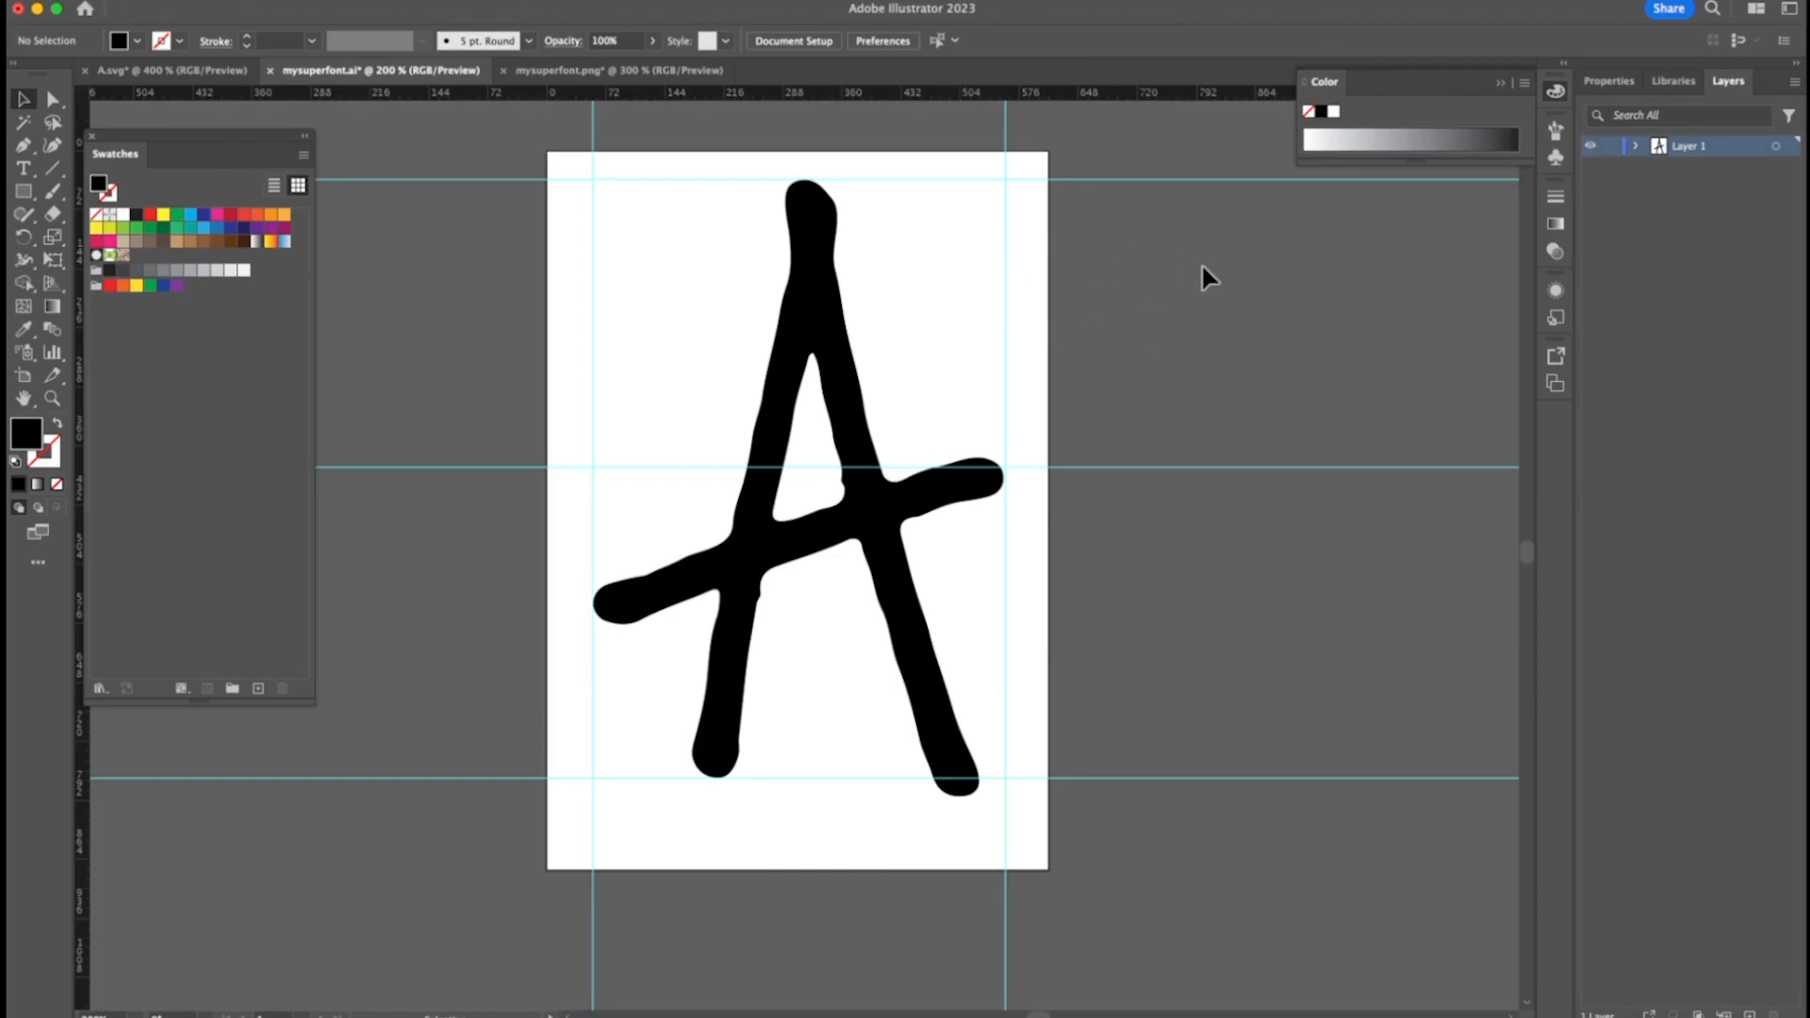
click(1636, 146)
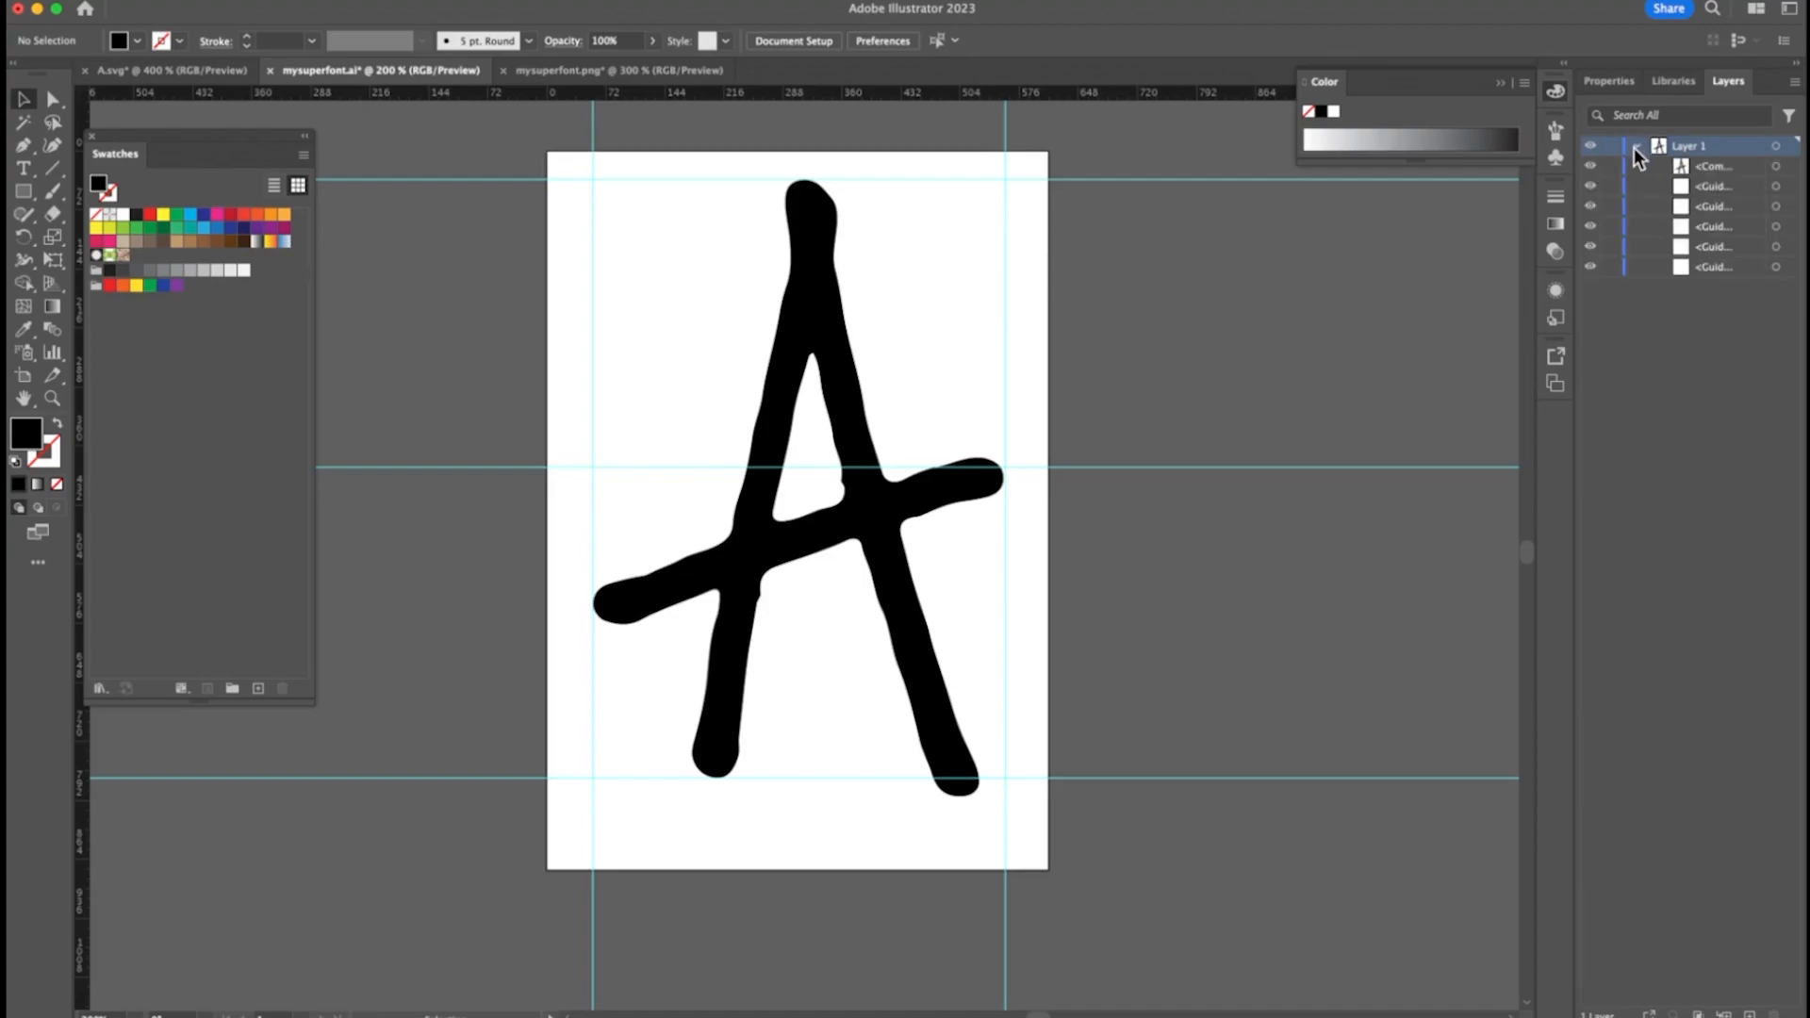
click(1636, 148)
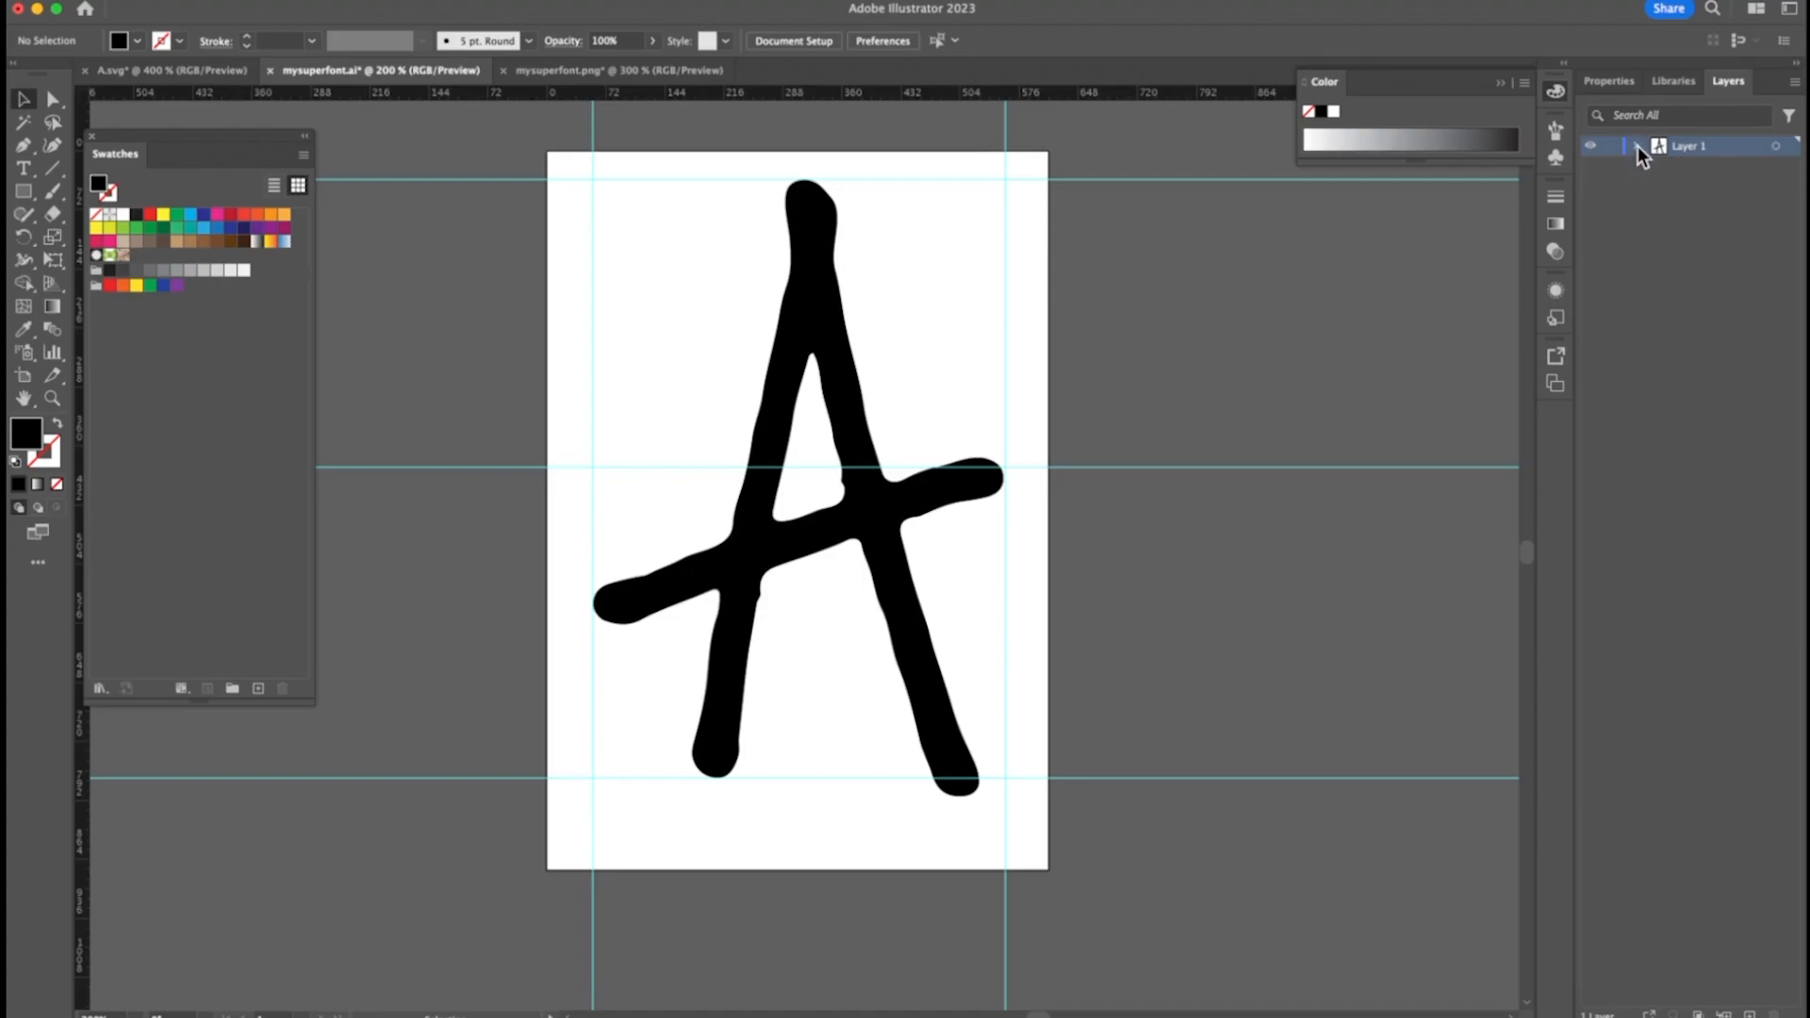
Look through the open documents A.svg and mysuperfont.png, and return to mysuperfont.ai
click(598, 71)
click(149, 70)
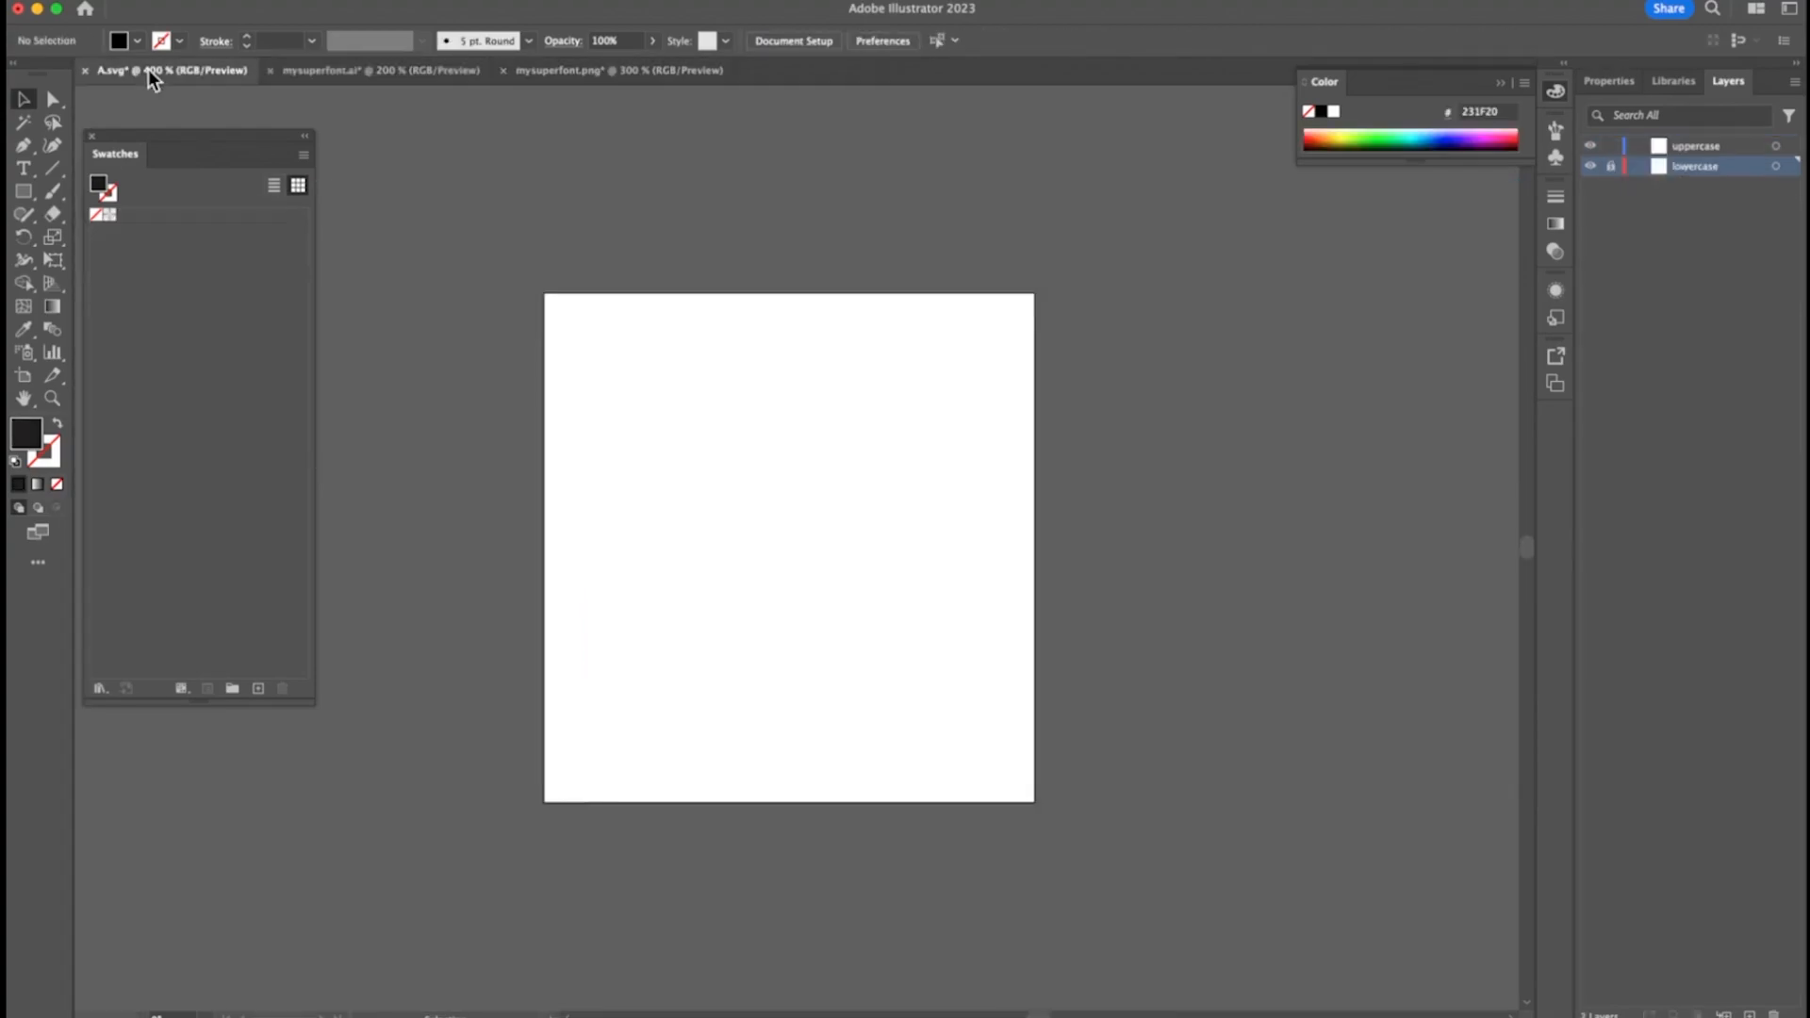
click(416, 72)
click(633, 71)
click(400, 75)
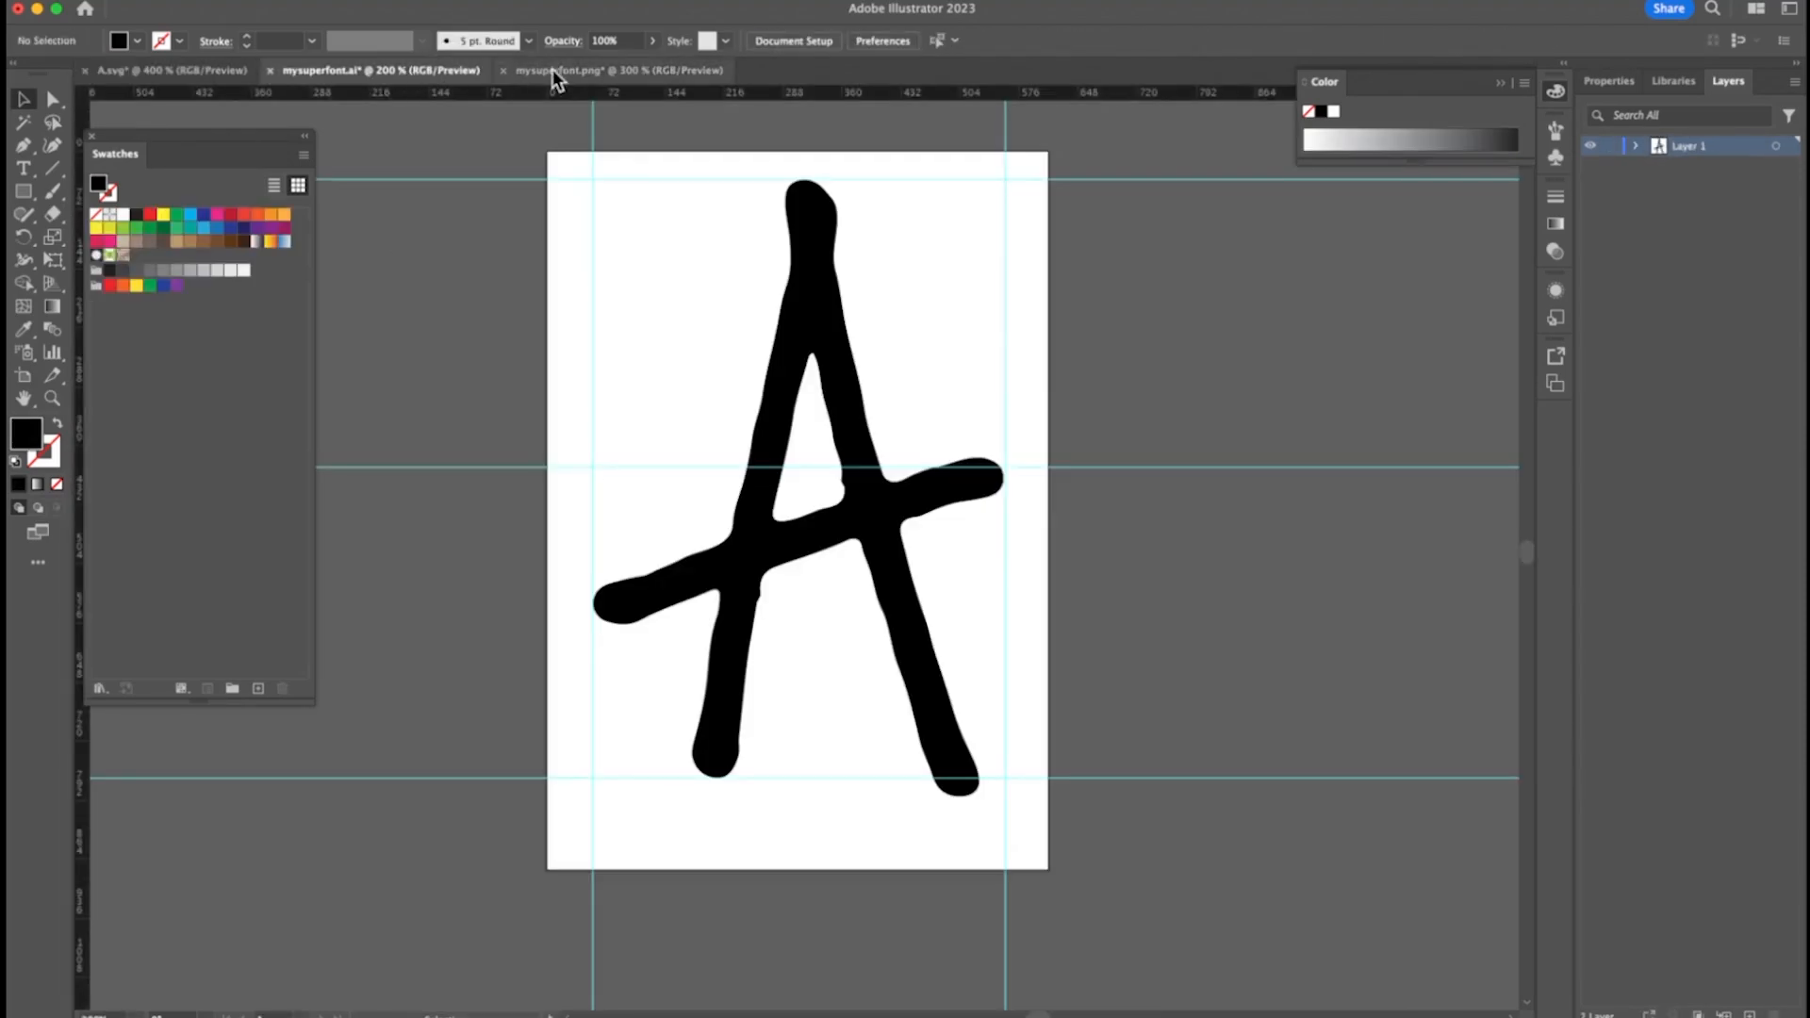
click(602, 73)
click(462, 70)
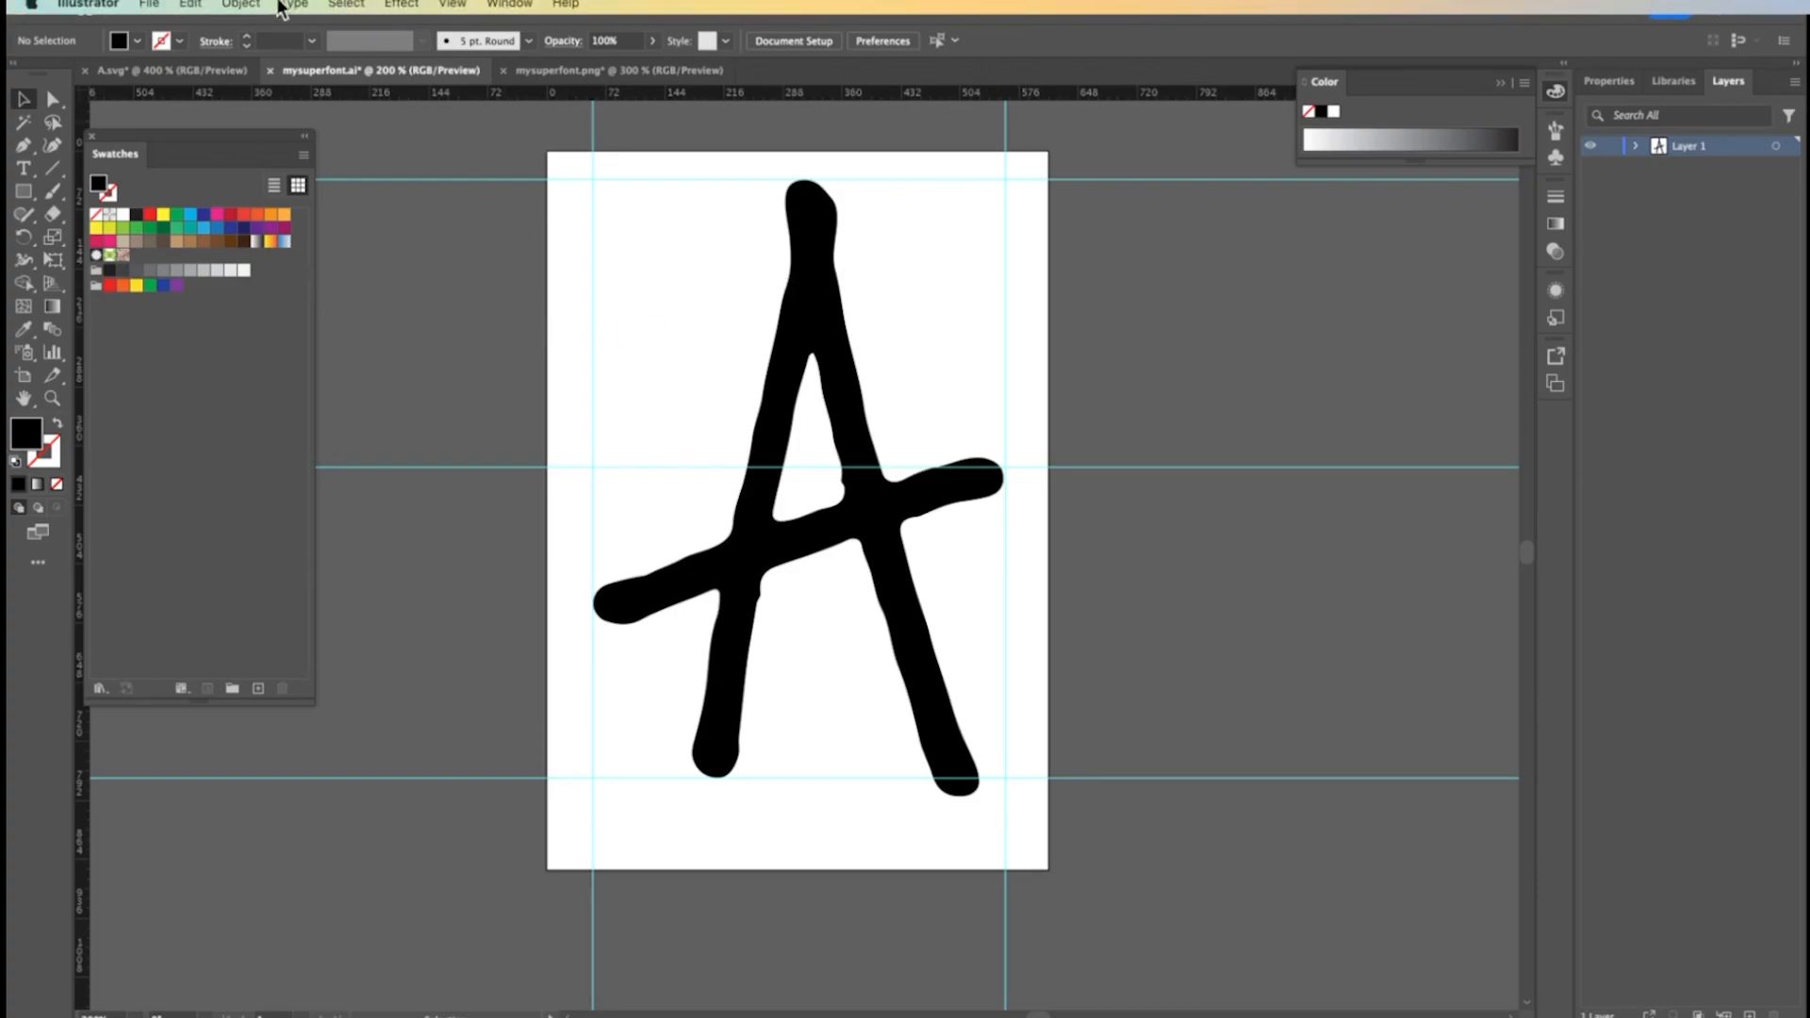
Start exporting the A in mysuperfont.ai with Export As, choosing SVG (svg) as the format
click(148, 5)
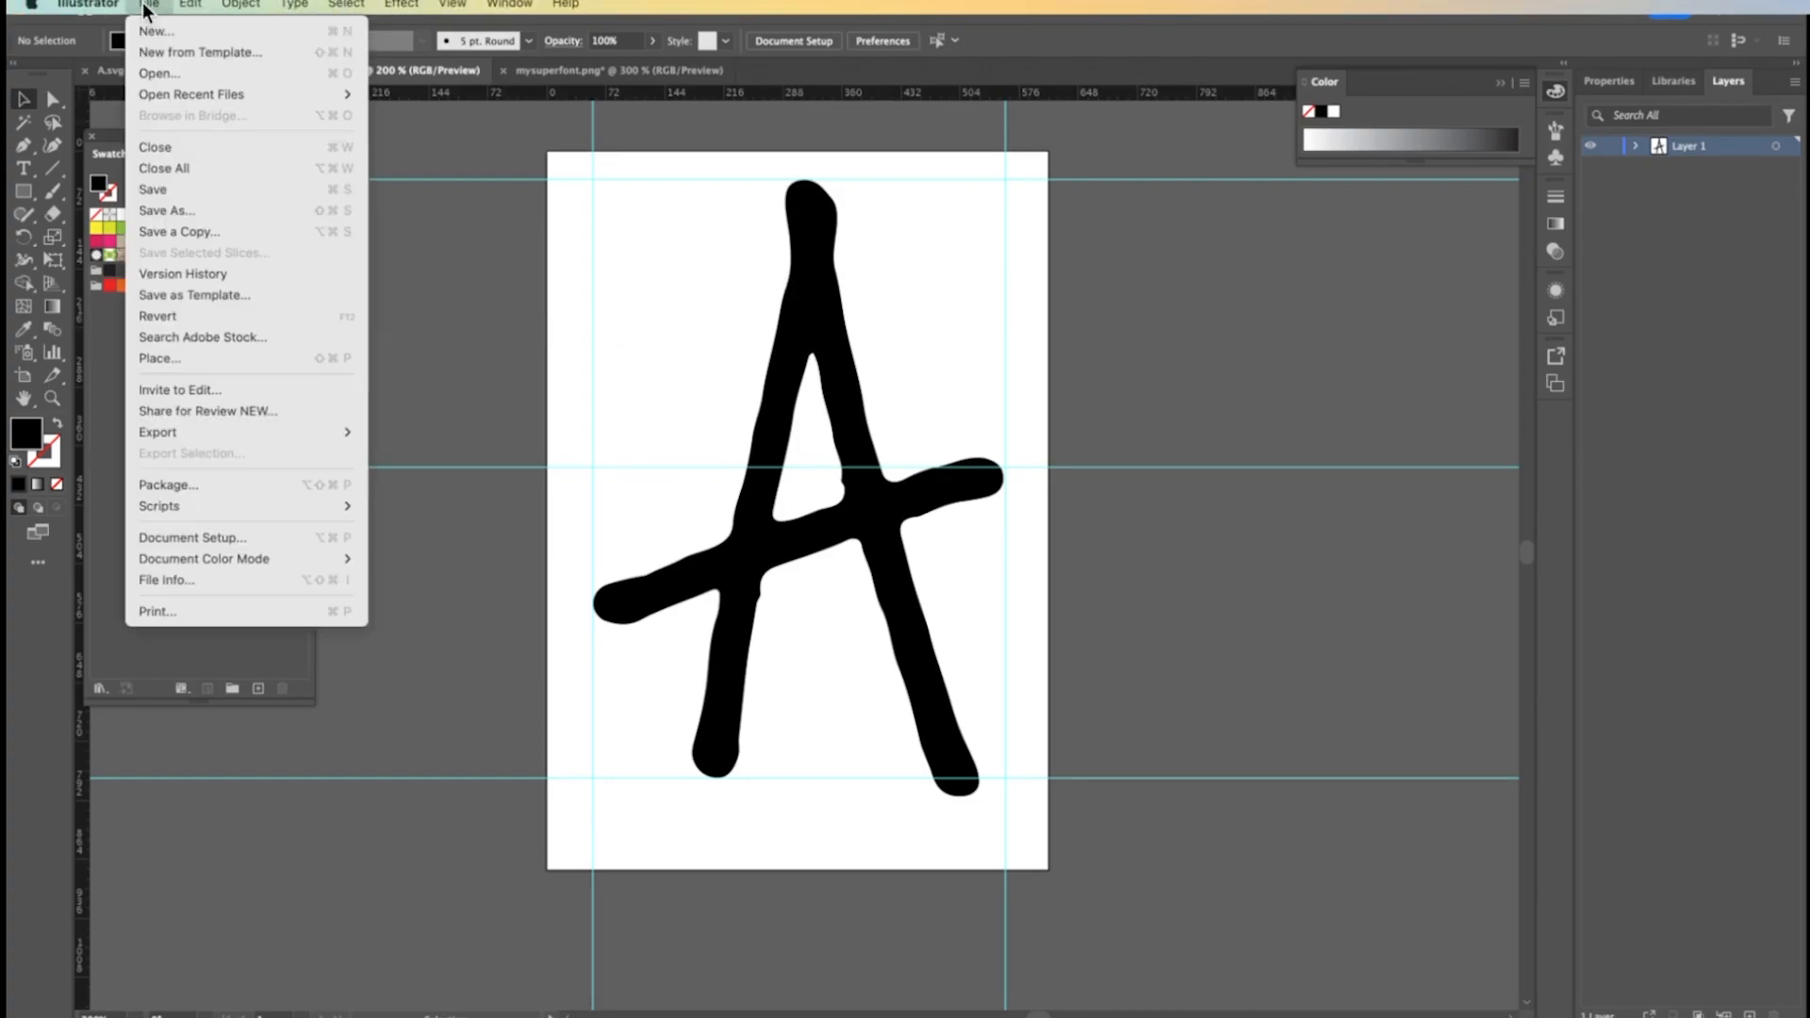
mouse_move(232, 437)
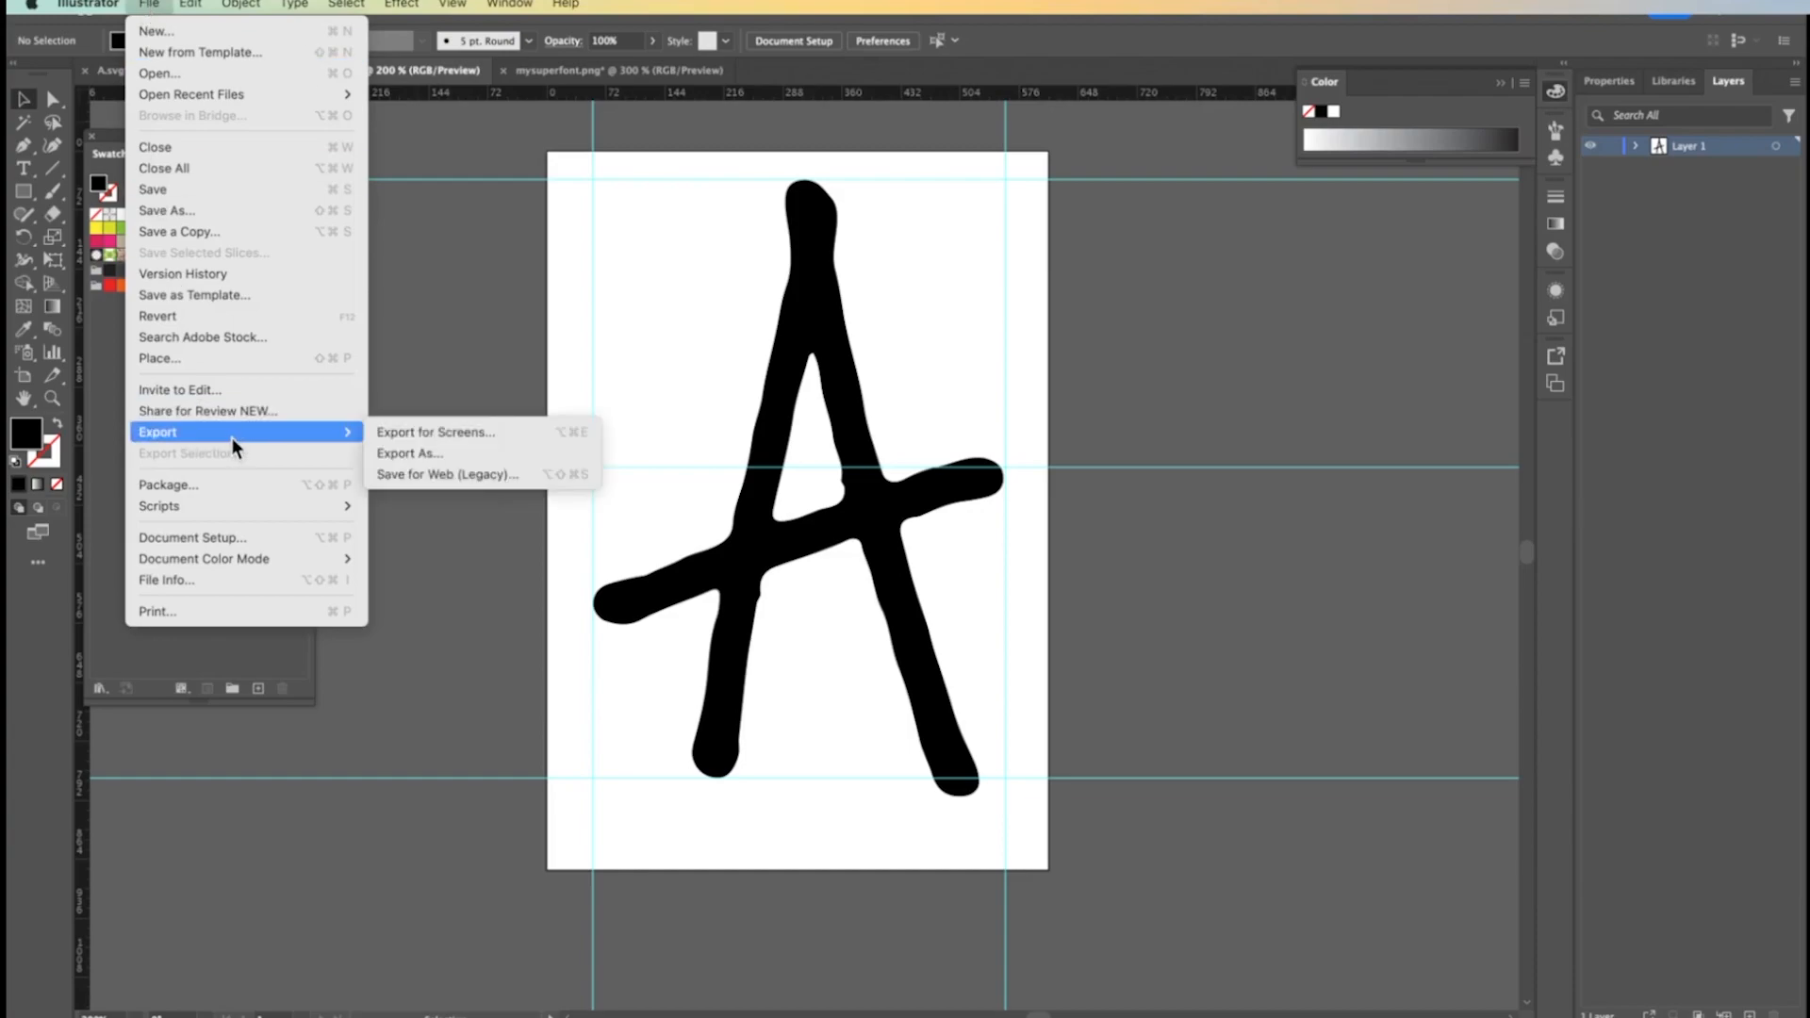
click(406, 454)
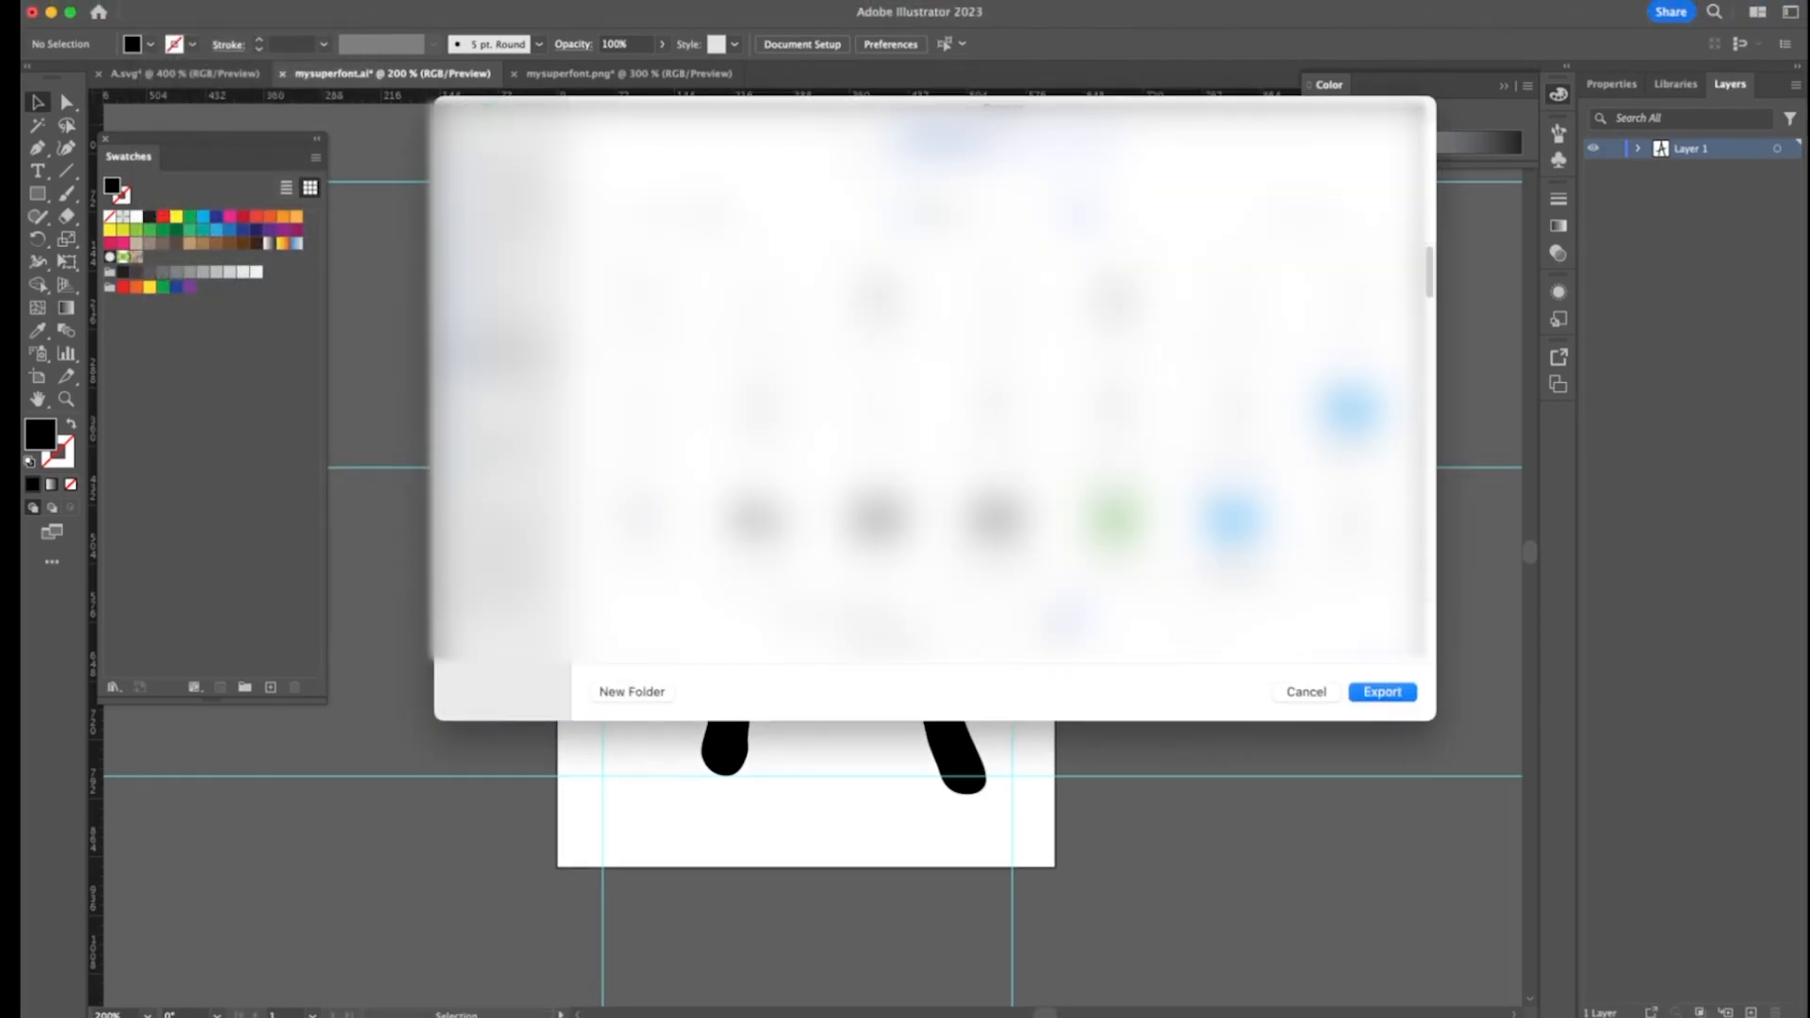
click(956, 619)
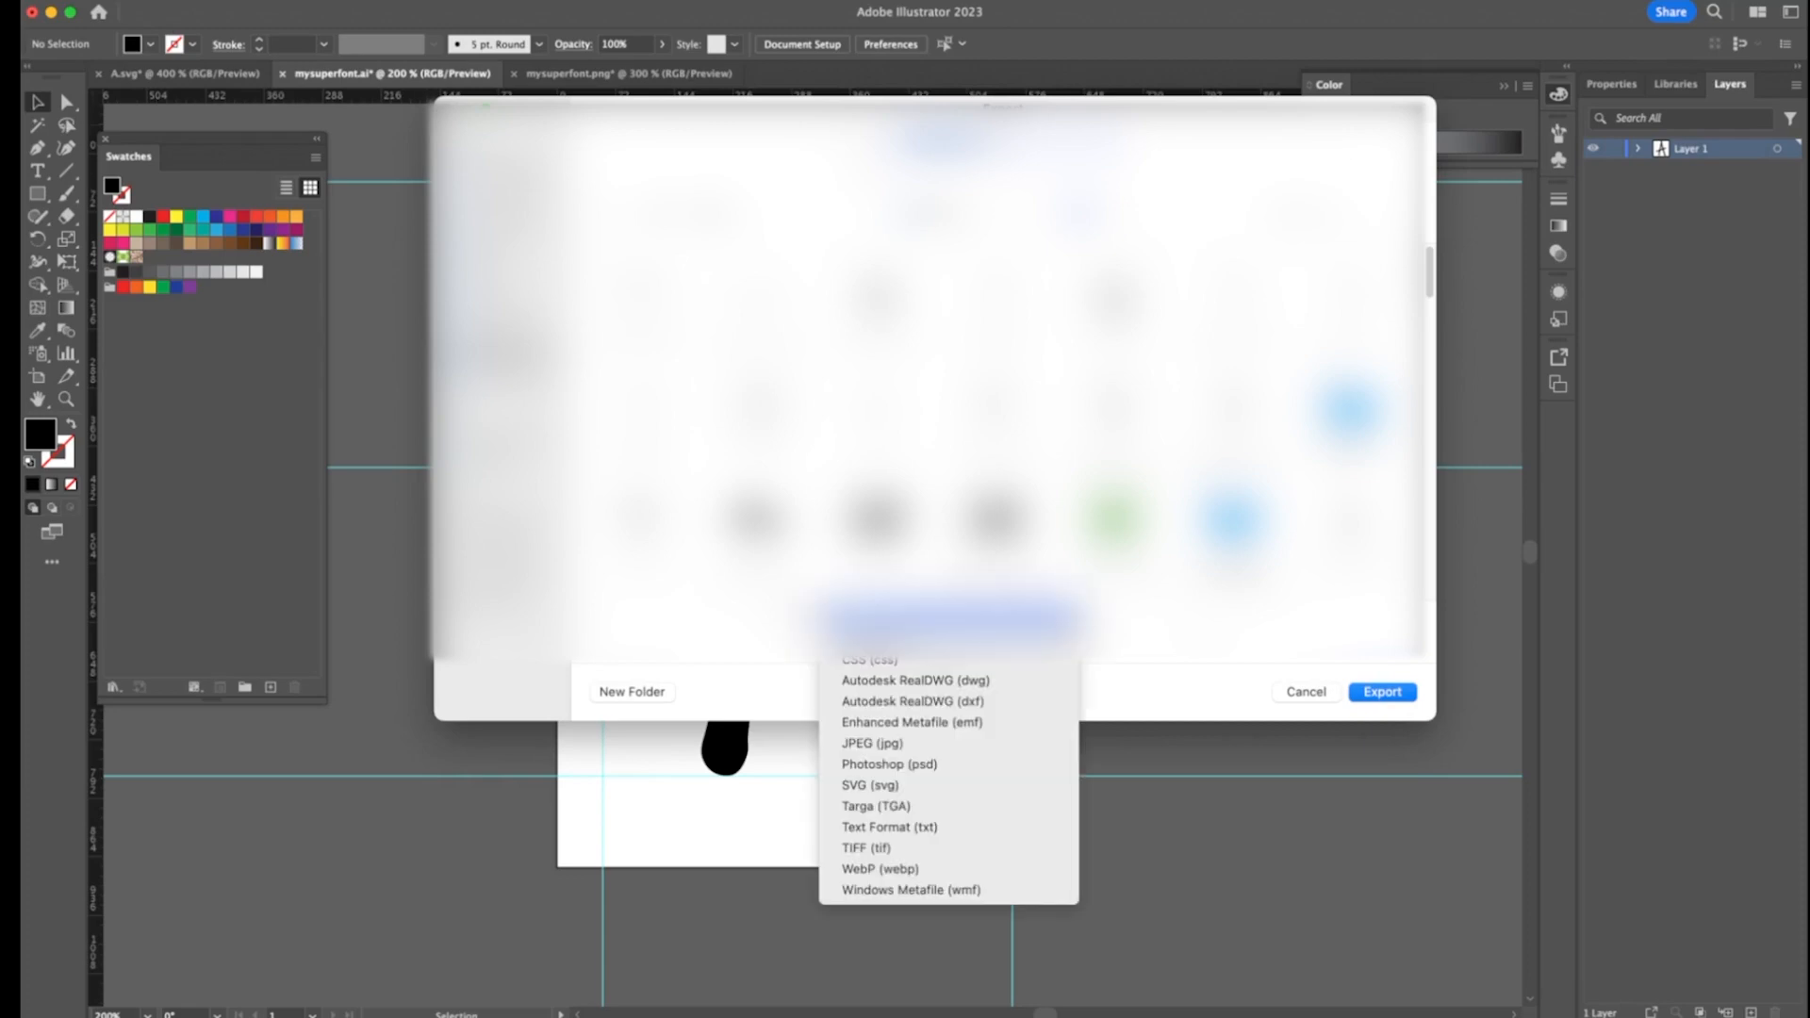
click(868, 785)
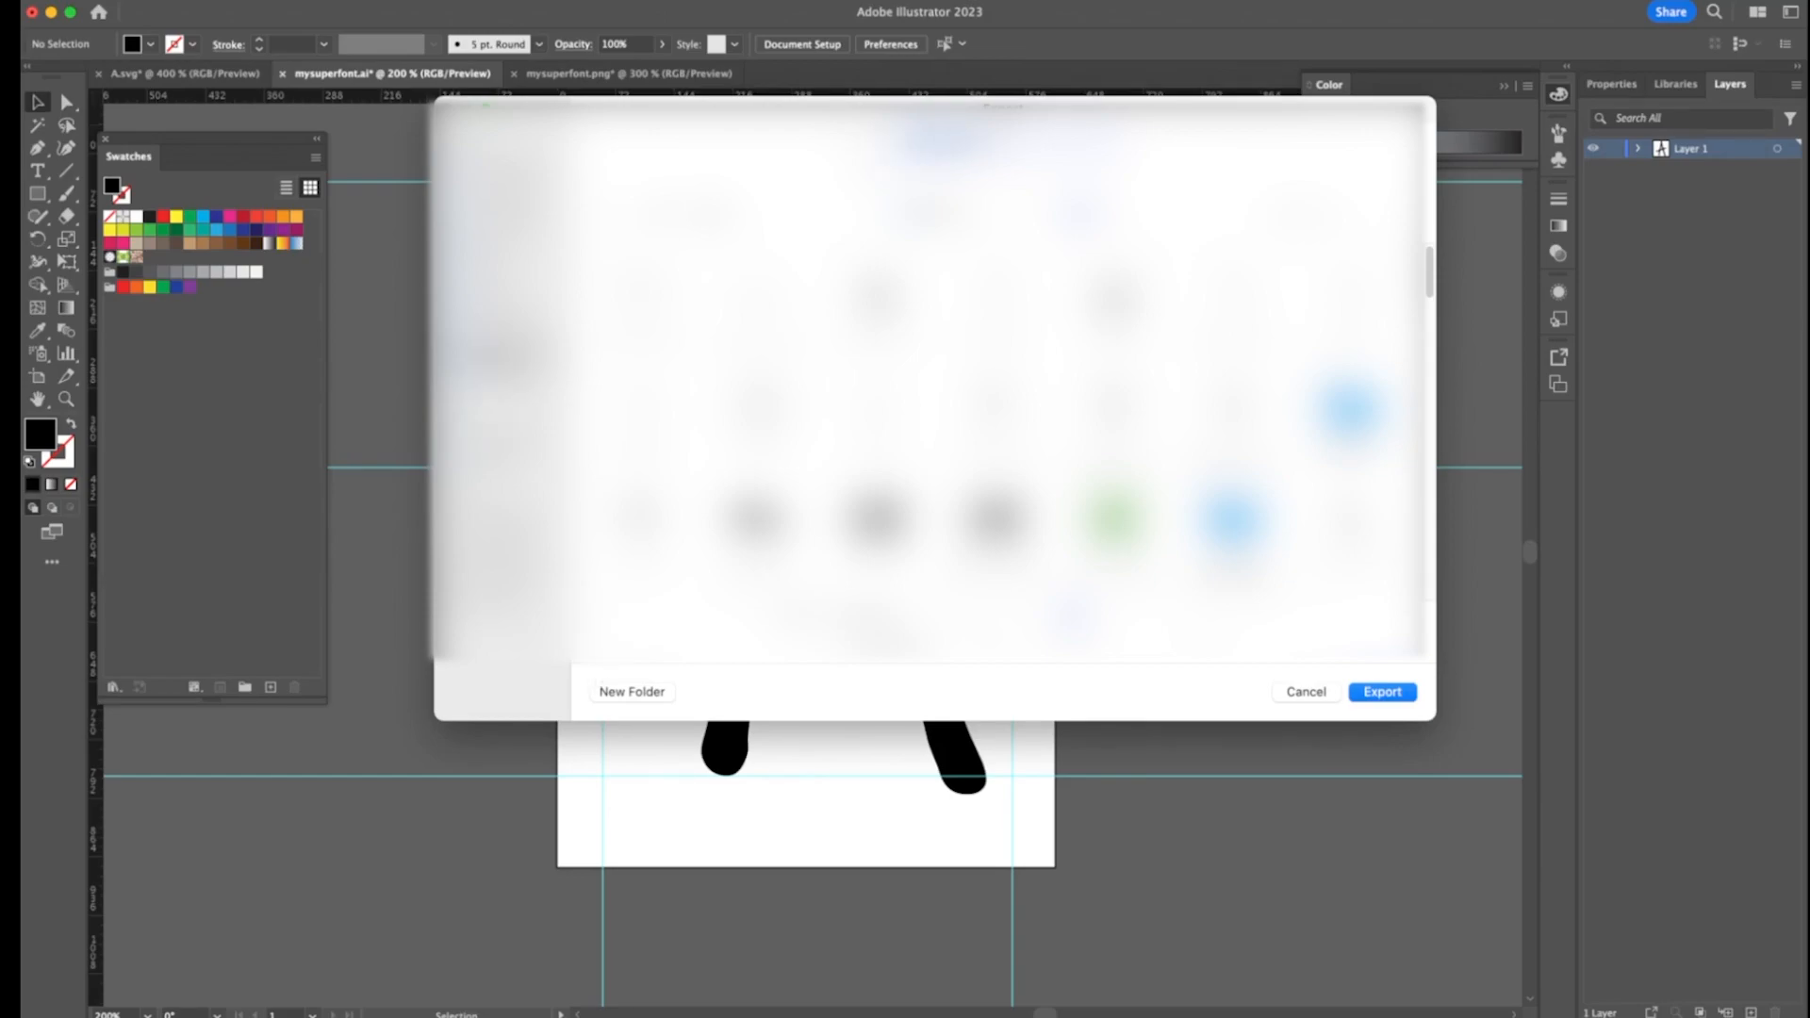
Create a folder named SUPER FONT on the Desktop and export the letter into it under the name a
click(625, 693)
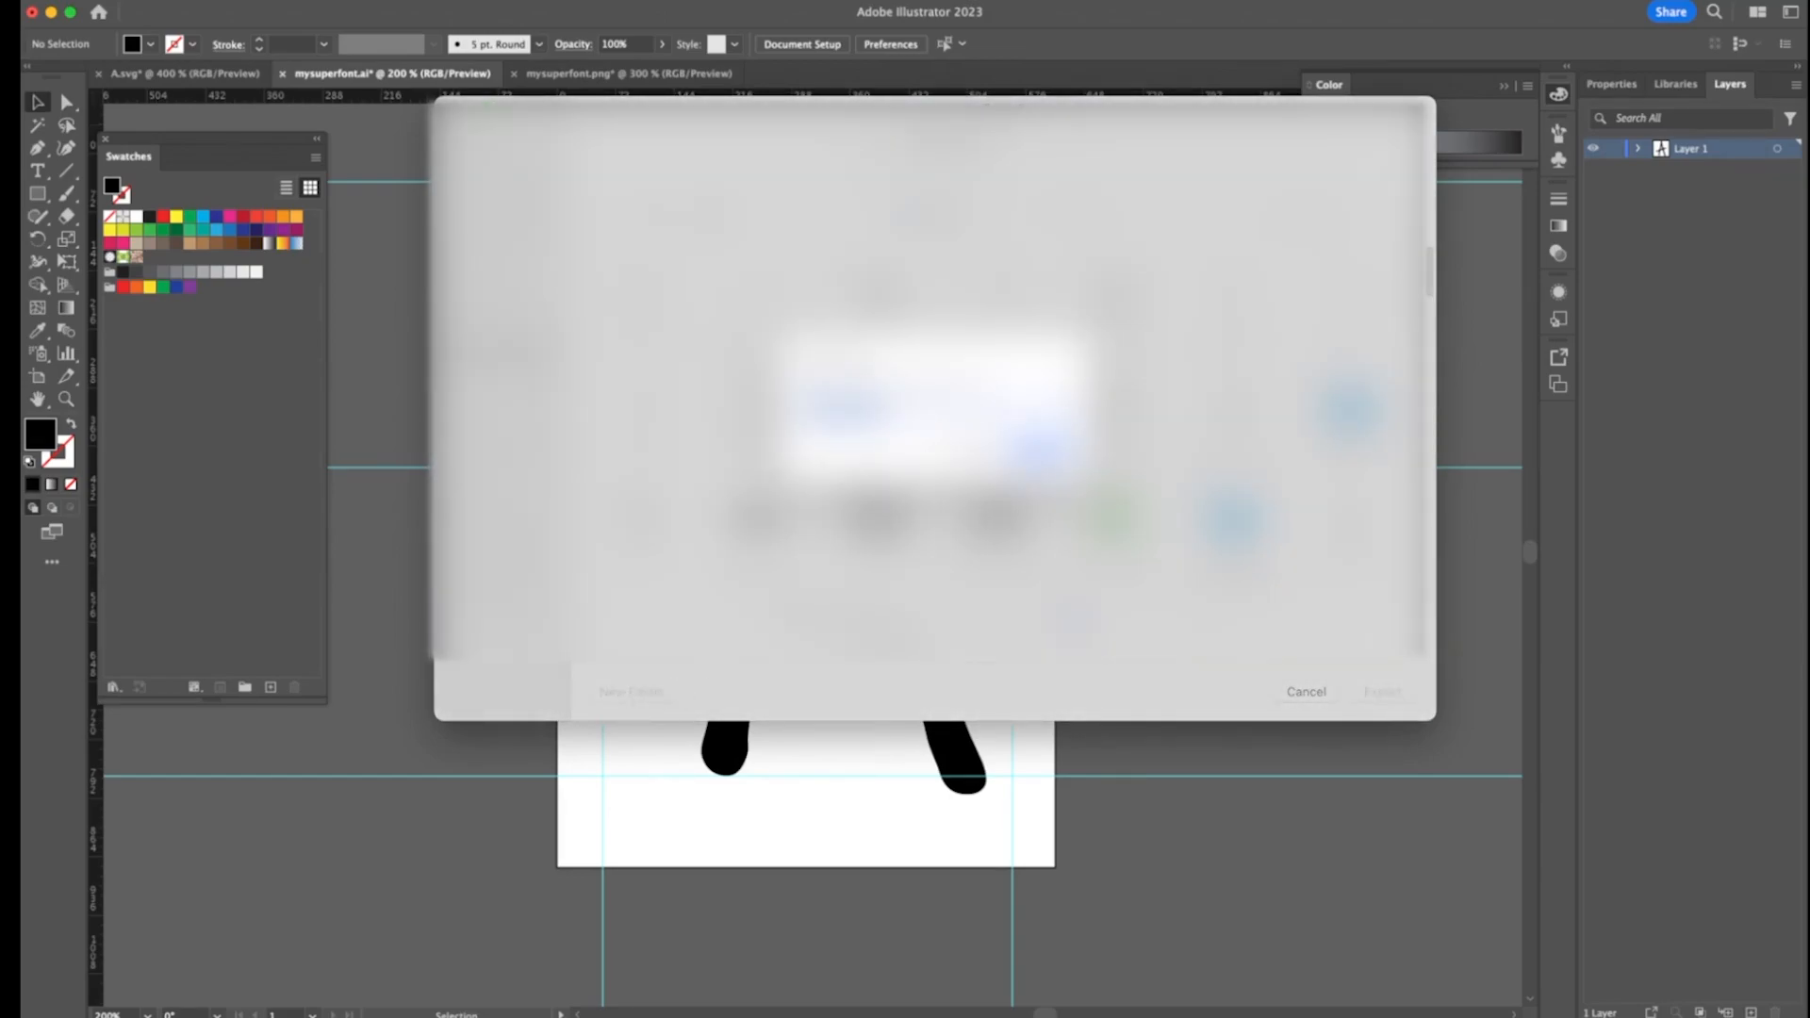
text(SUPER)
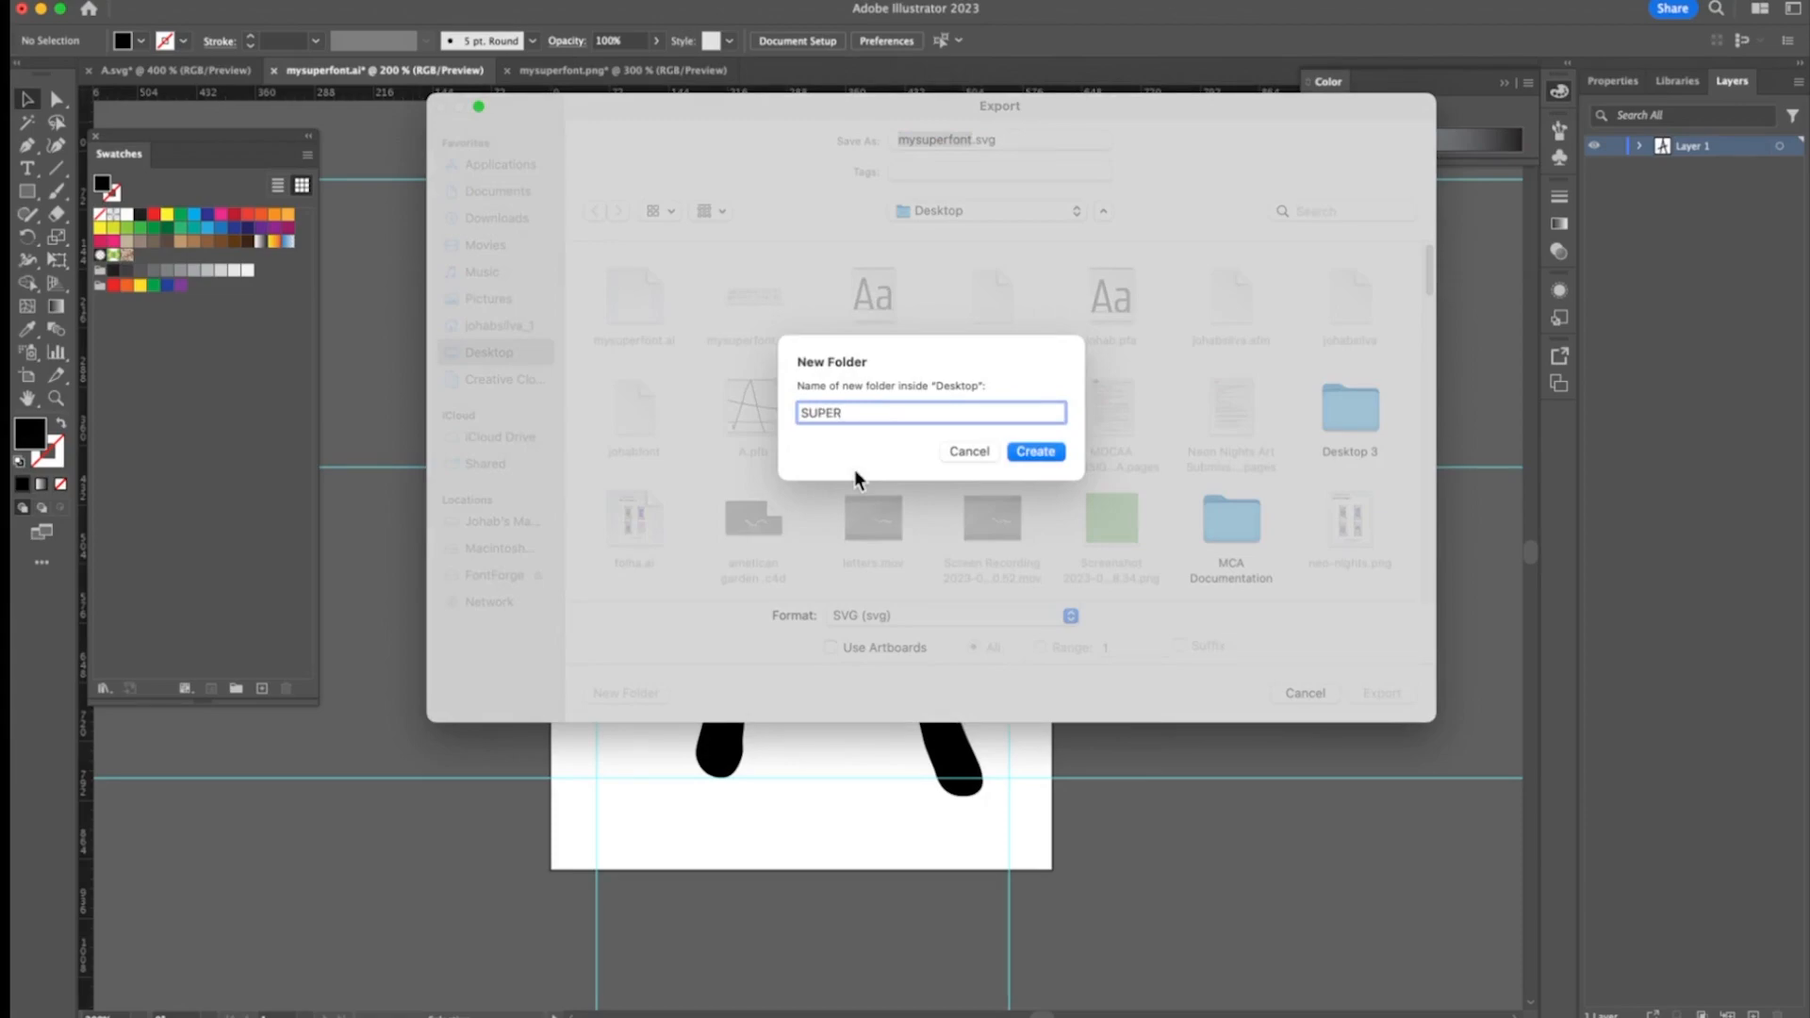
text( FONT)
click(1049, 454)
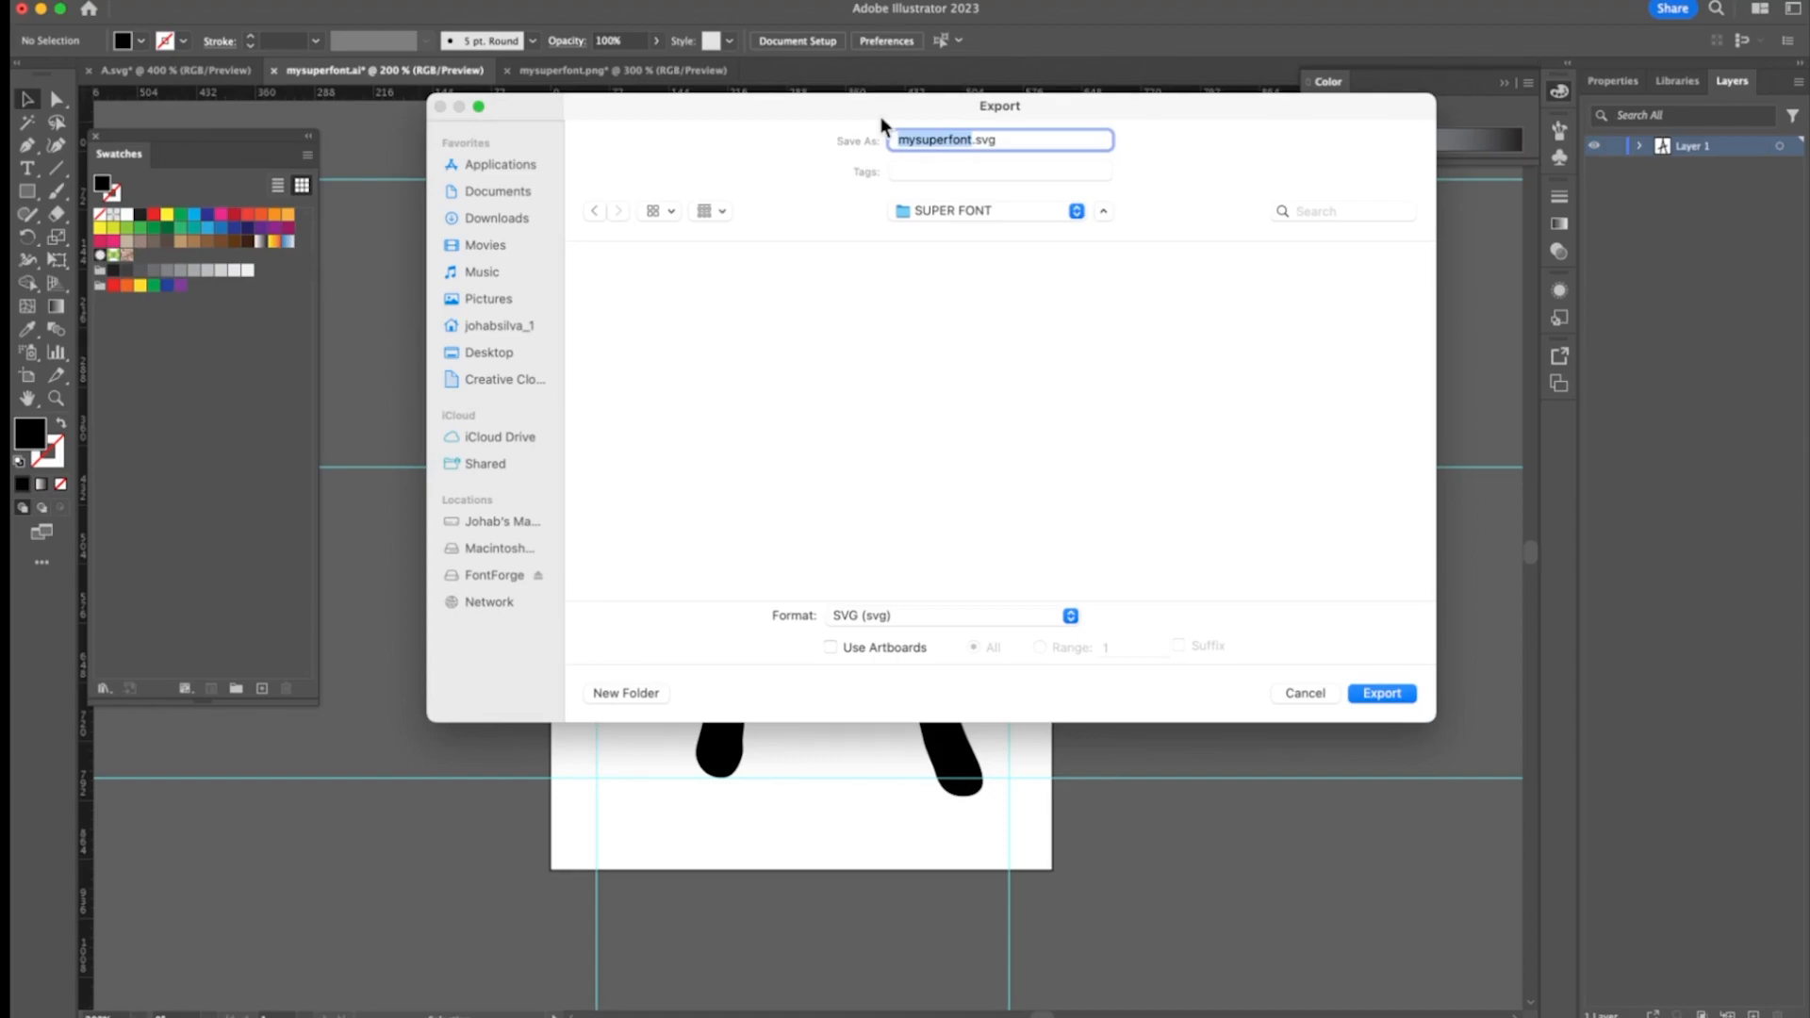
text(a)
click(1382, 694)
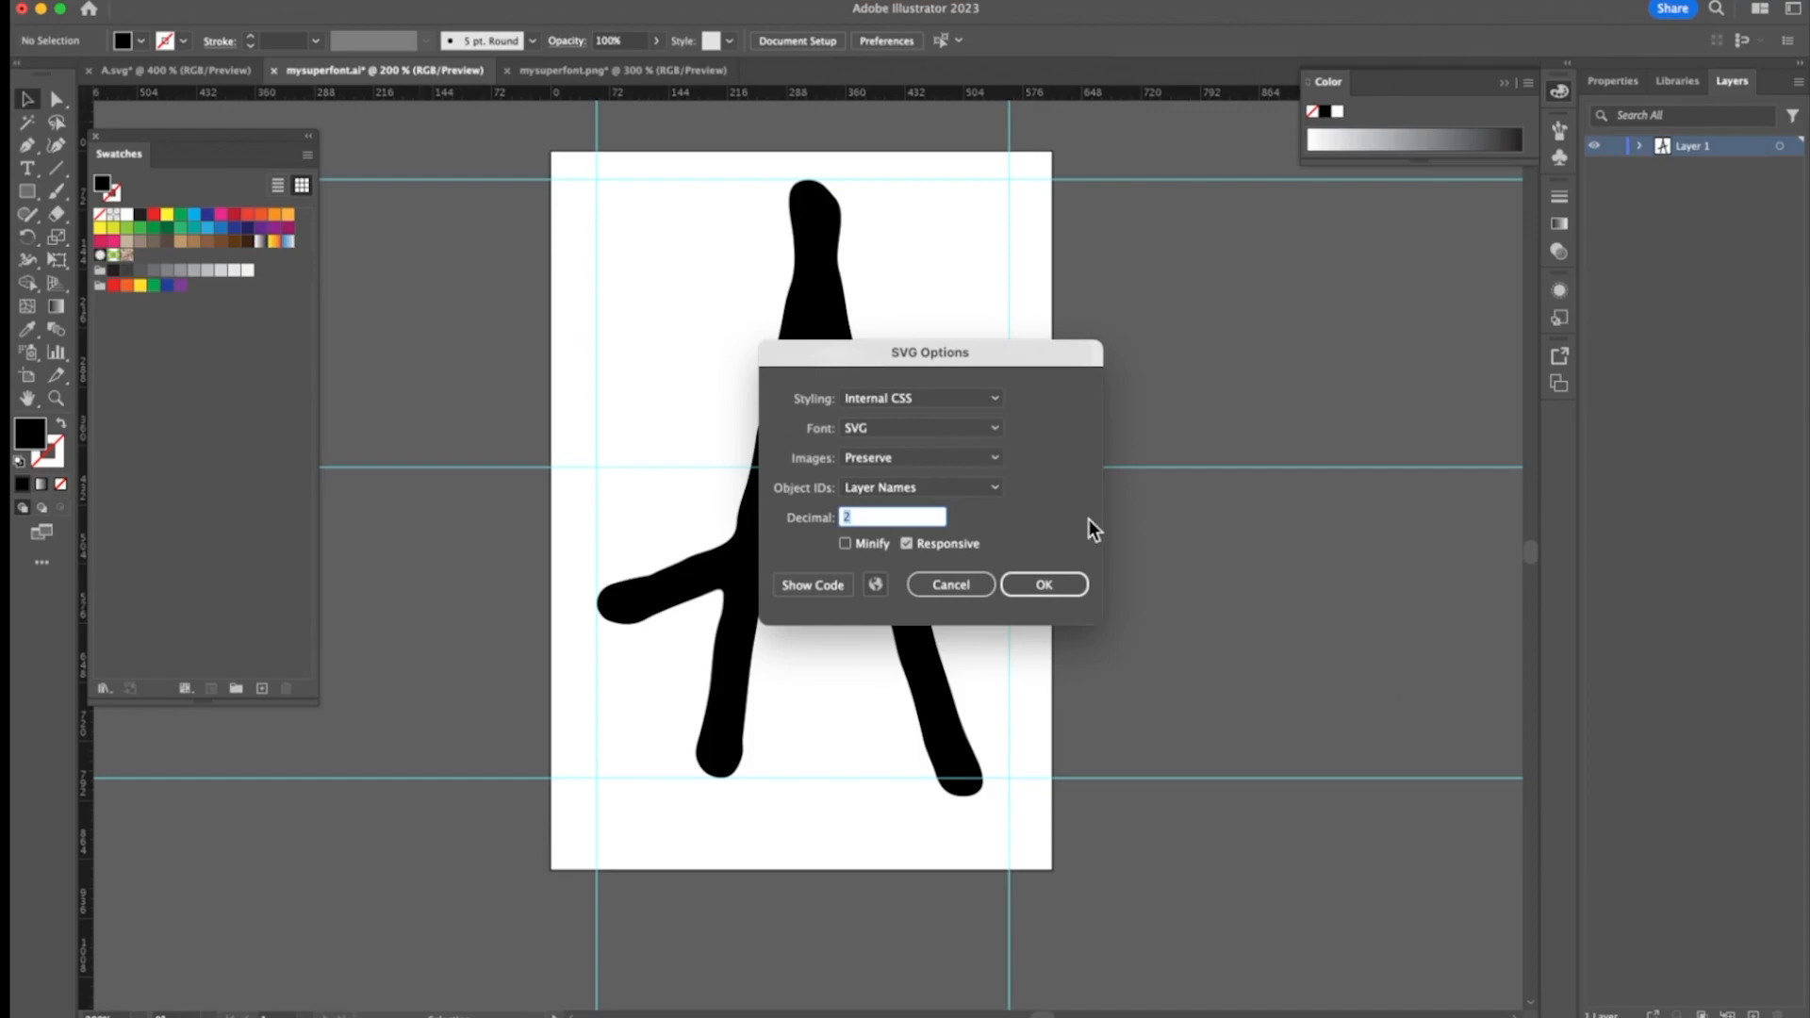
Confirm the SVG options with Internal CSS styling, SVG font, and images set to Preserve
click(989, 400)
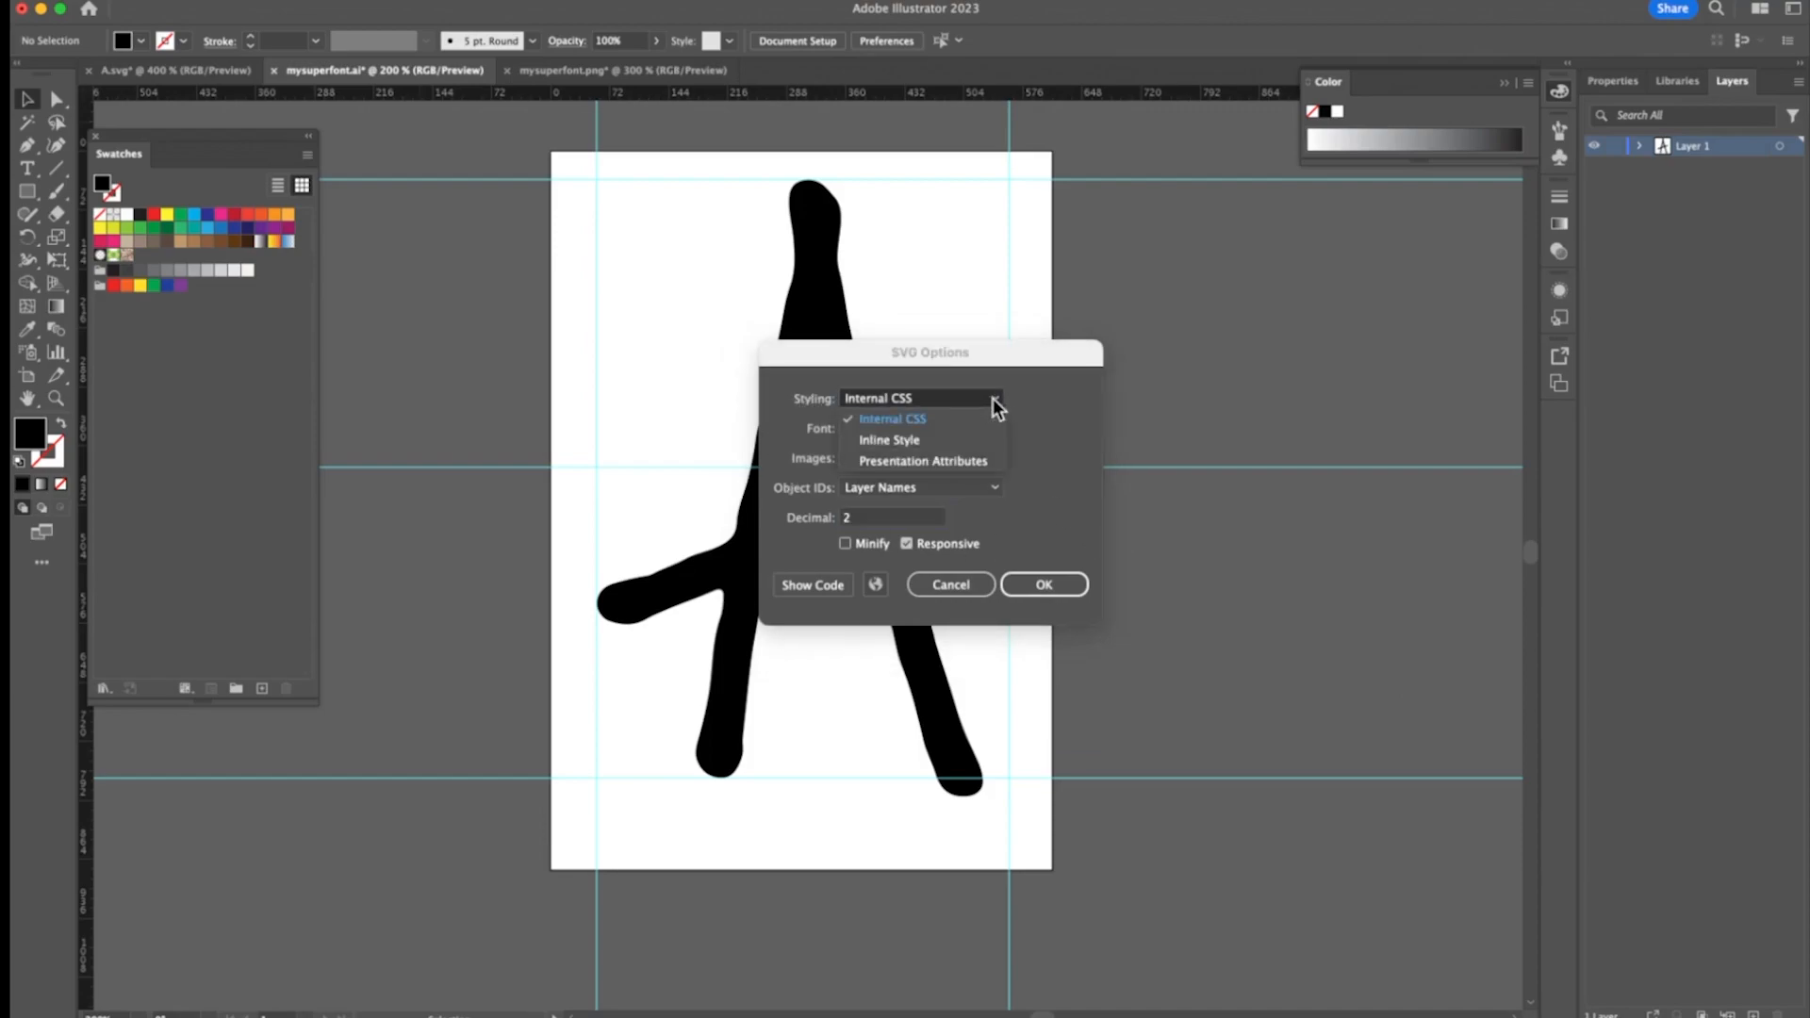
click(925, 420)
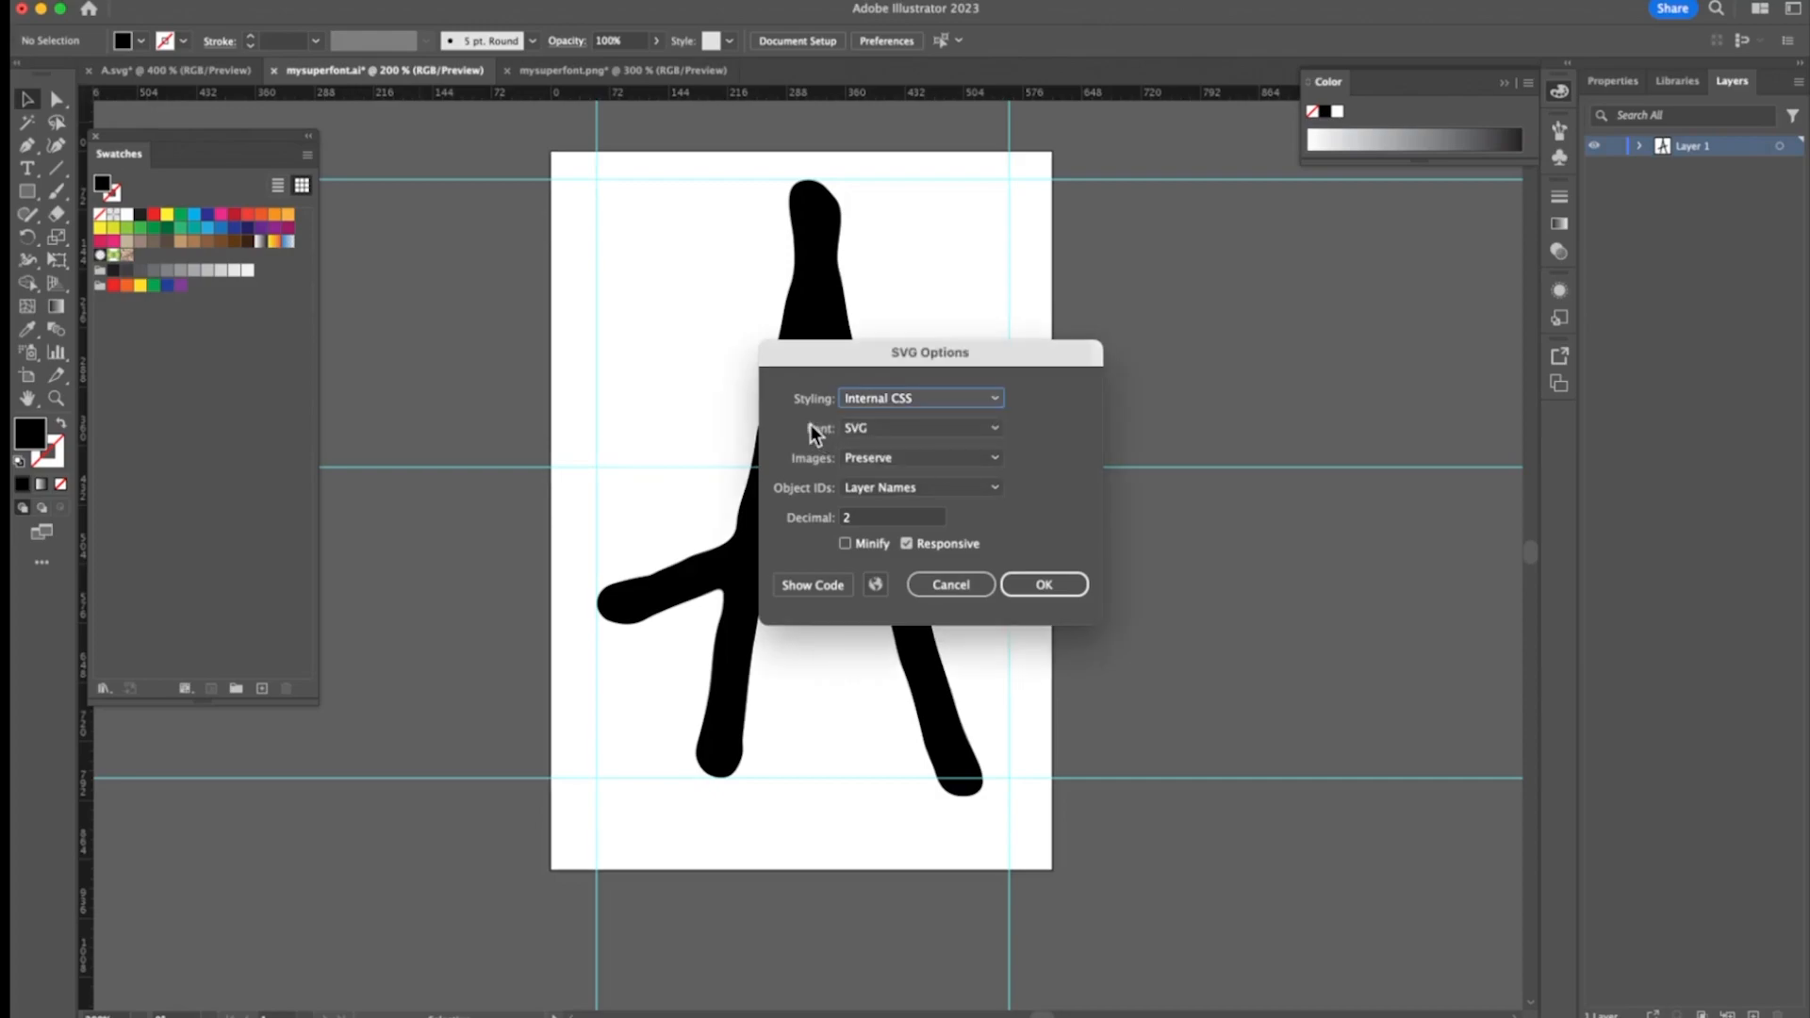
click(994, 429)
click(1045, 424)
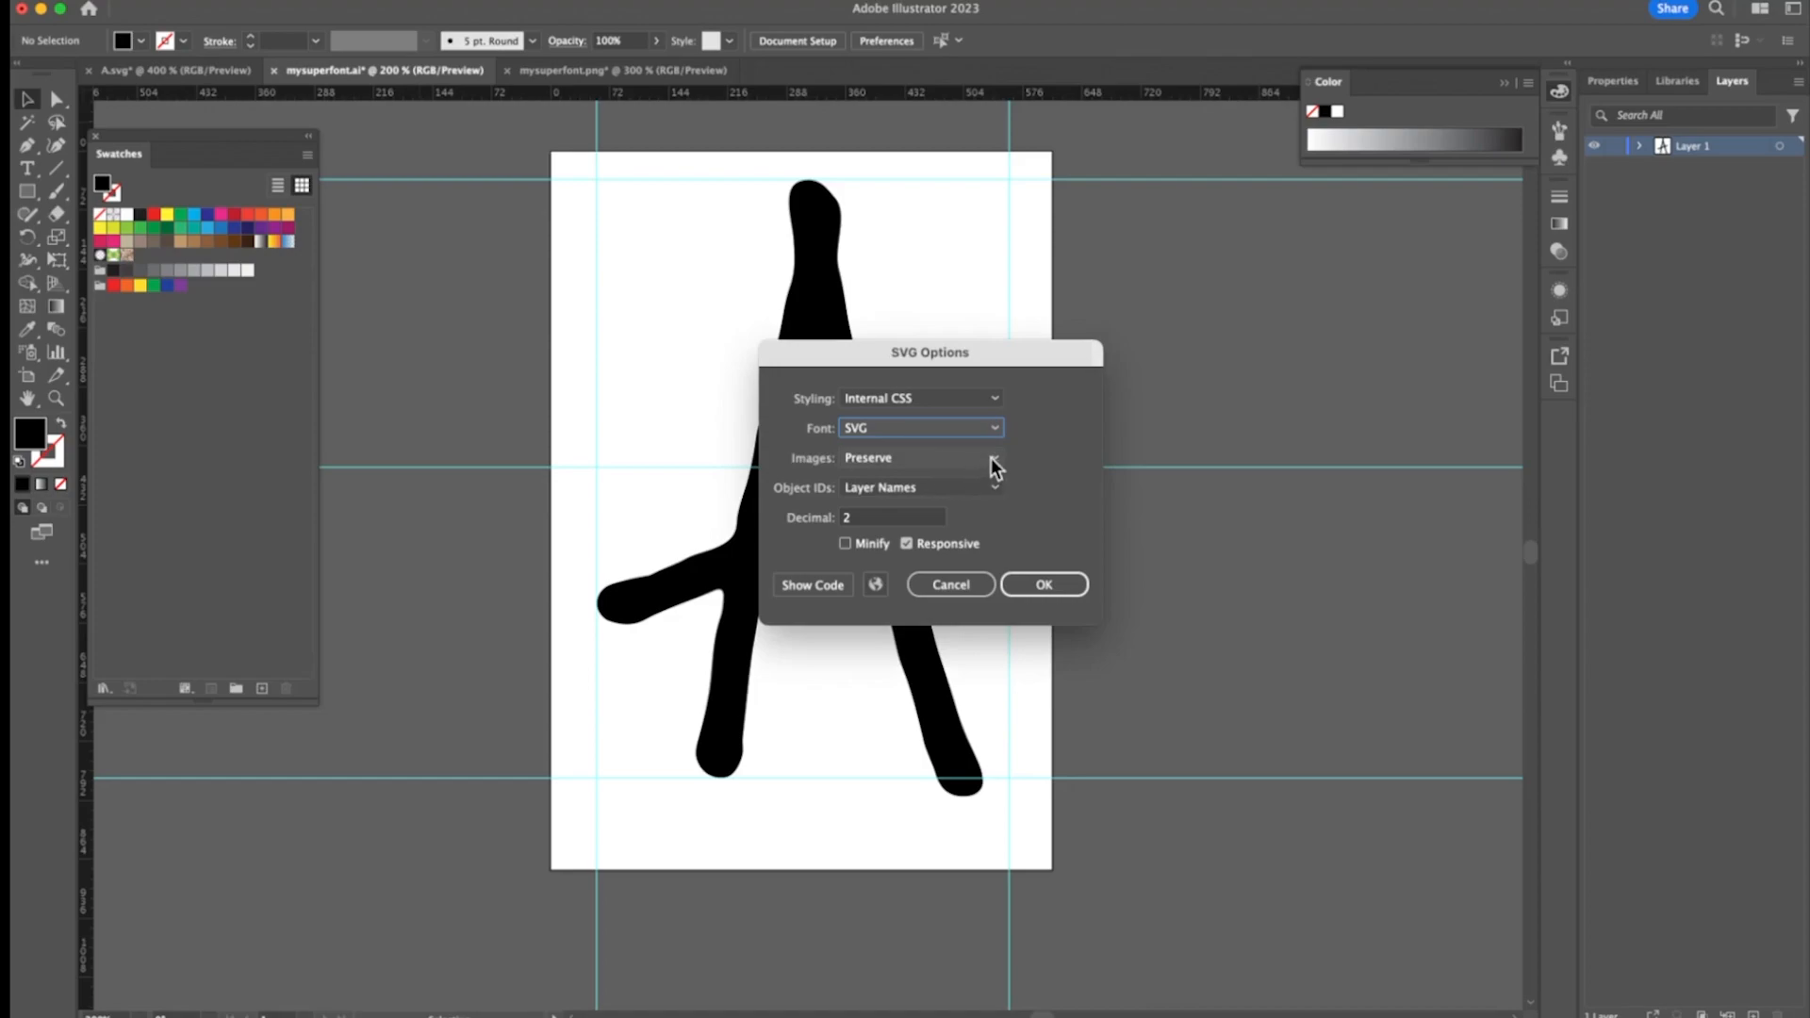
click(991, 457)
click(1042, 455)
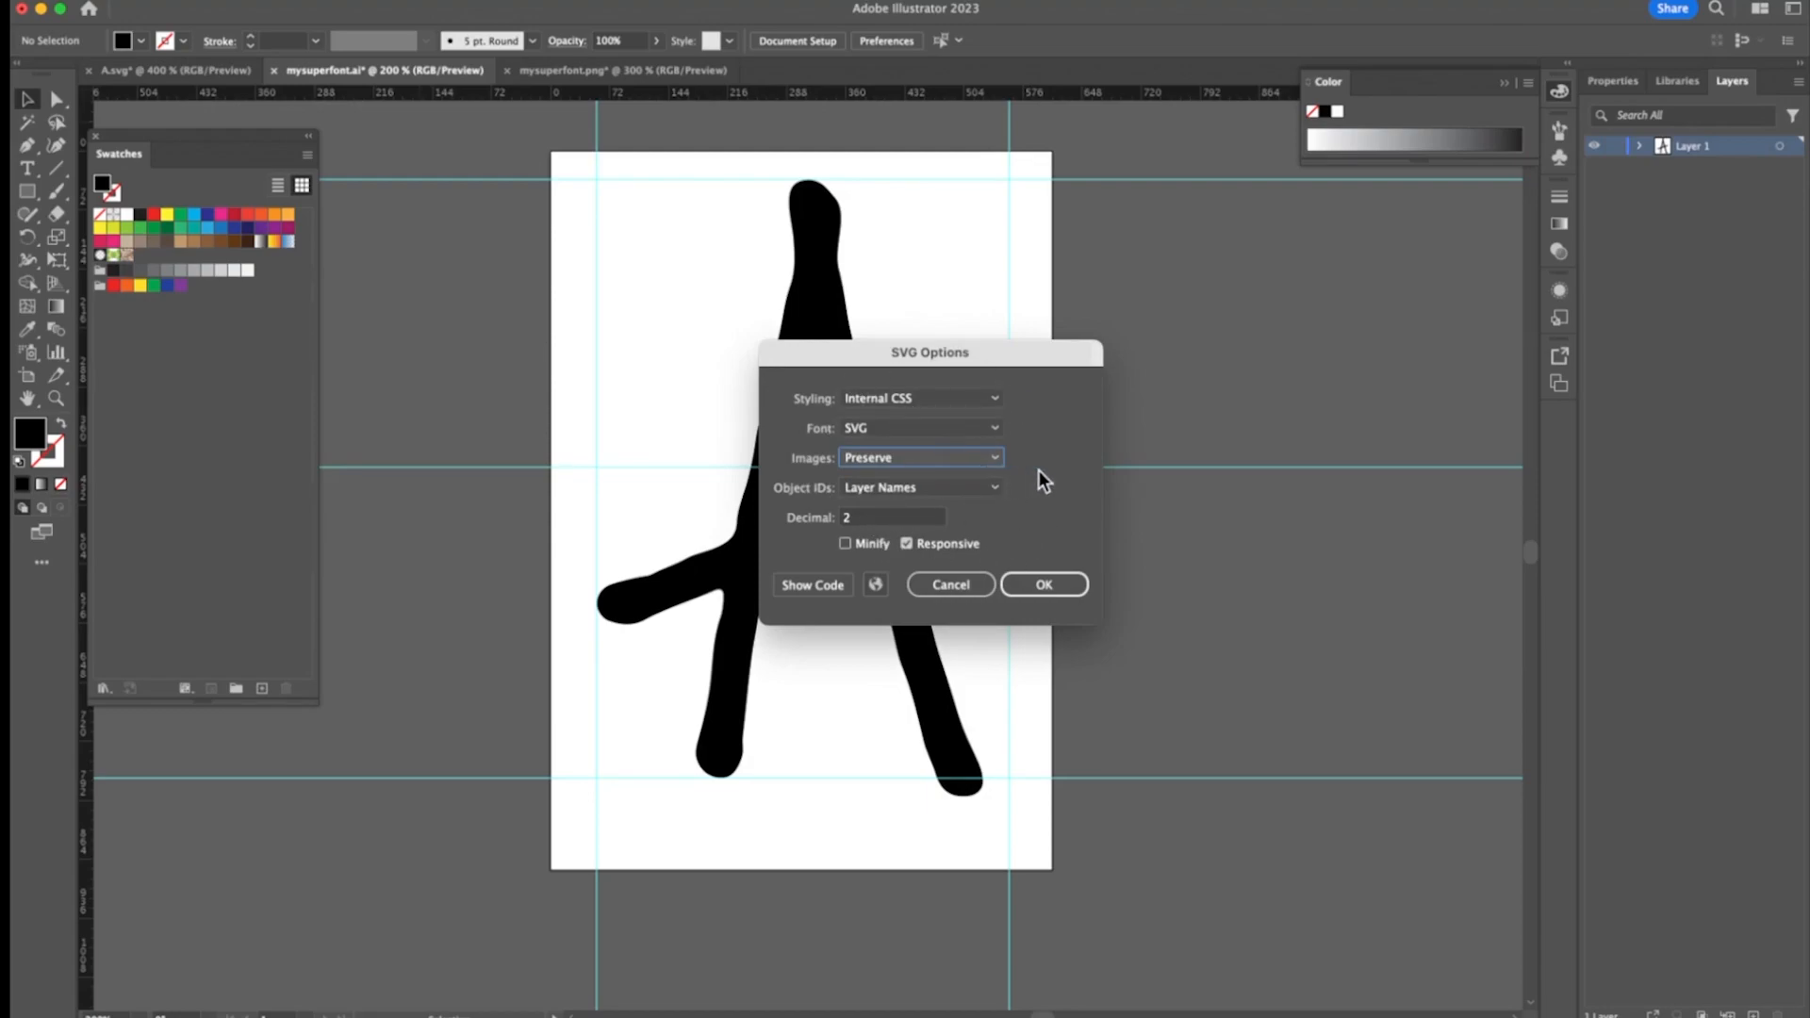
click(1046, 582)
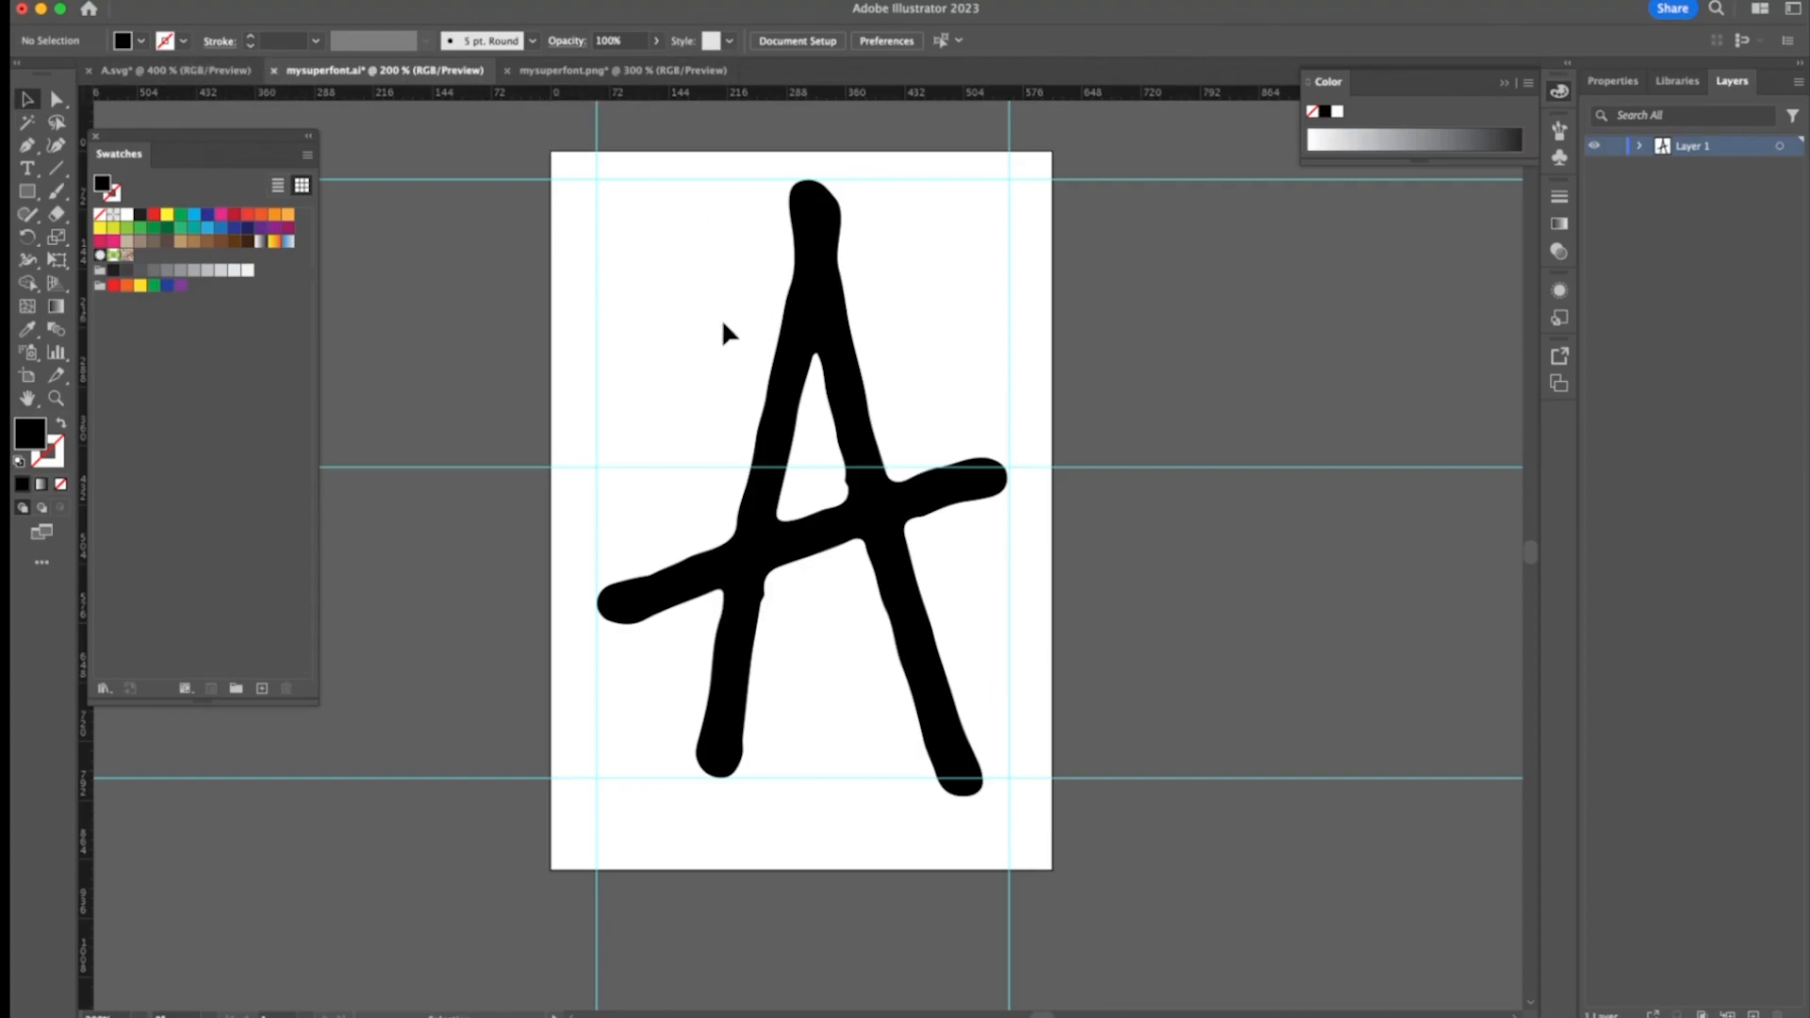
Delete the A from mysuperfont.ai, leaving the guides, and switch to the mysuperfont.png document
drag(797, 345, 513, 330)
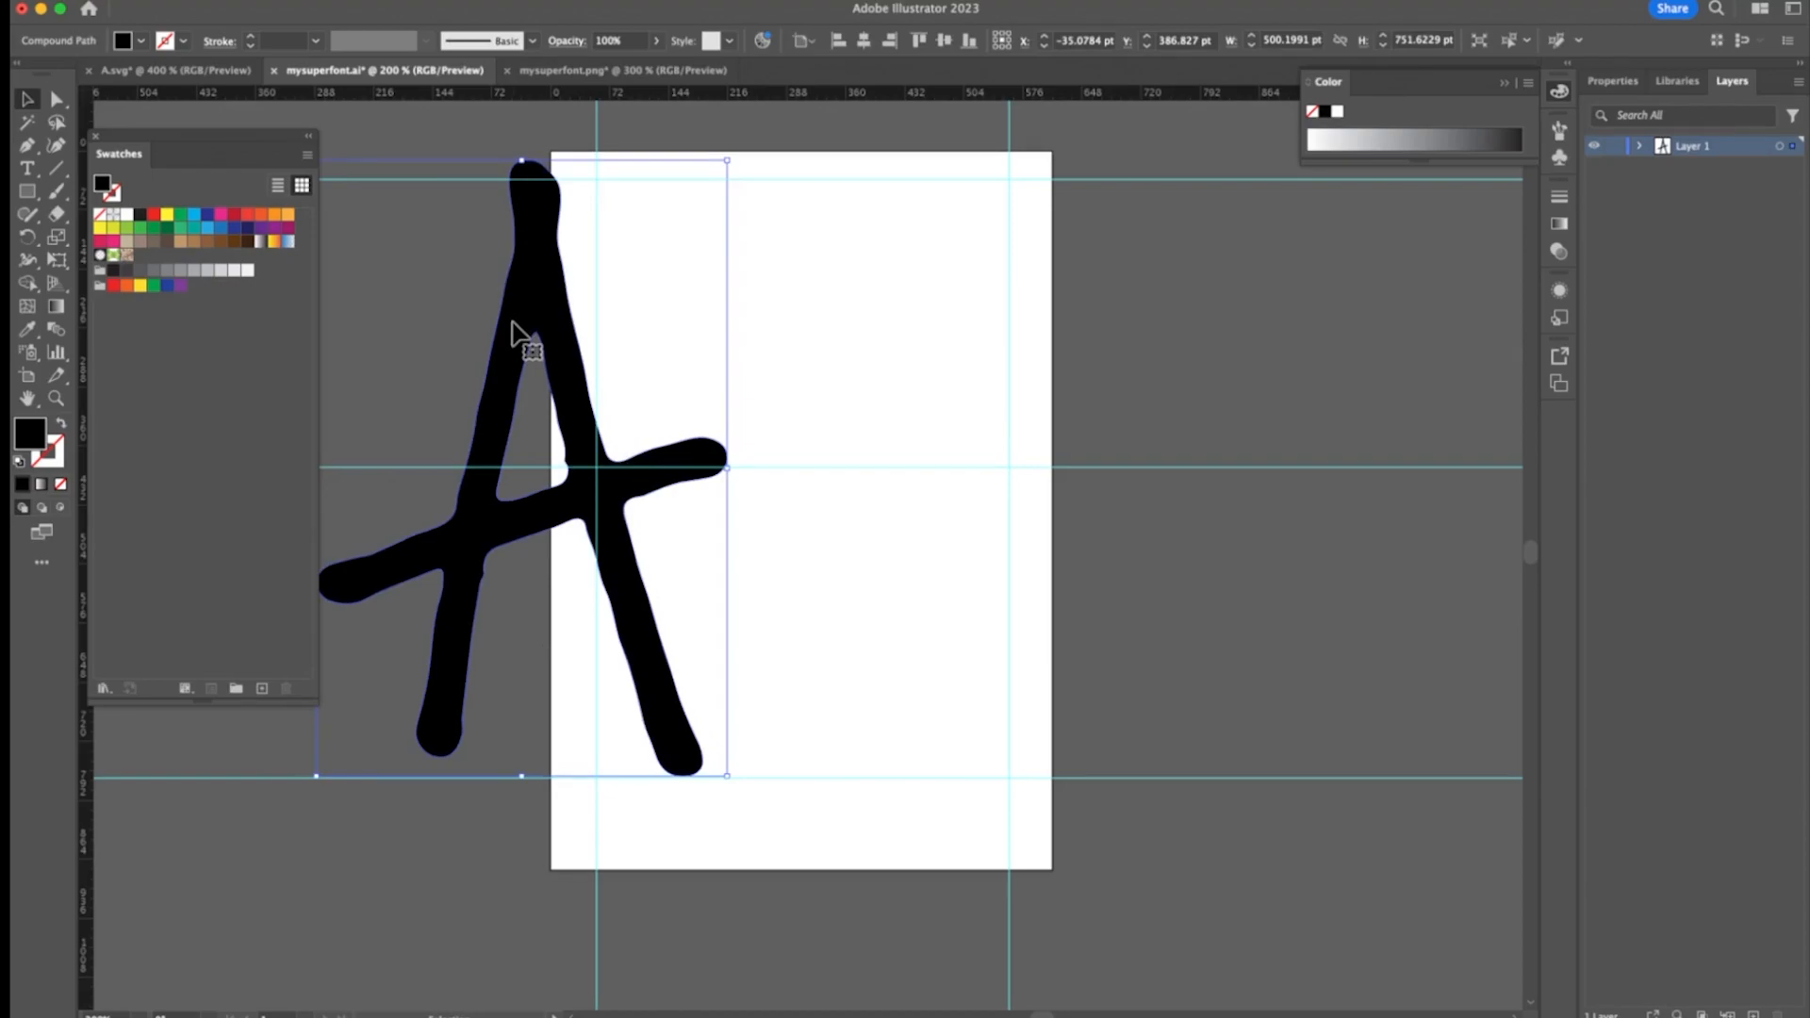
key(Delete)
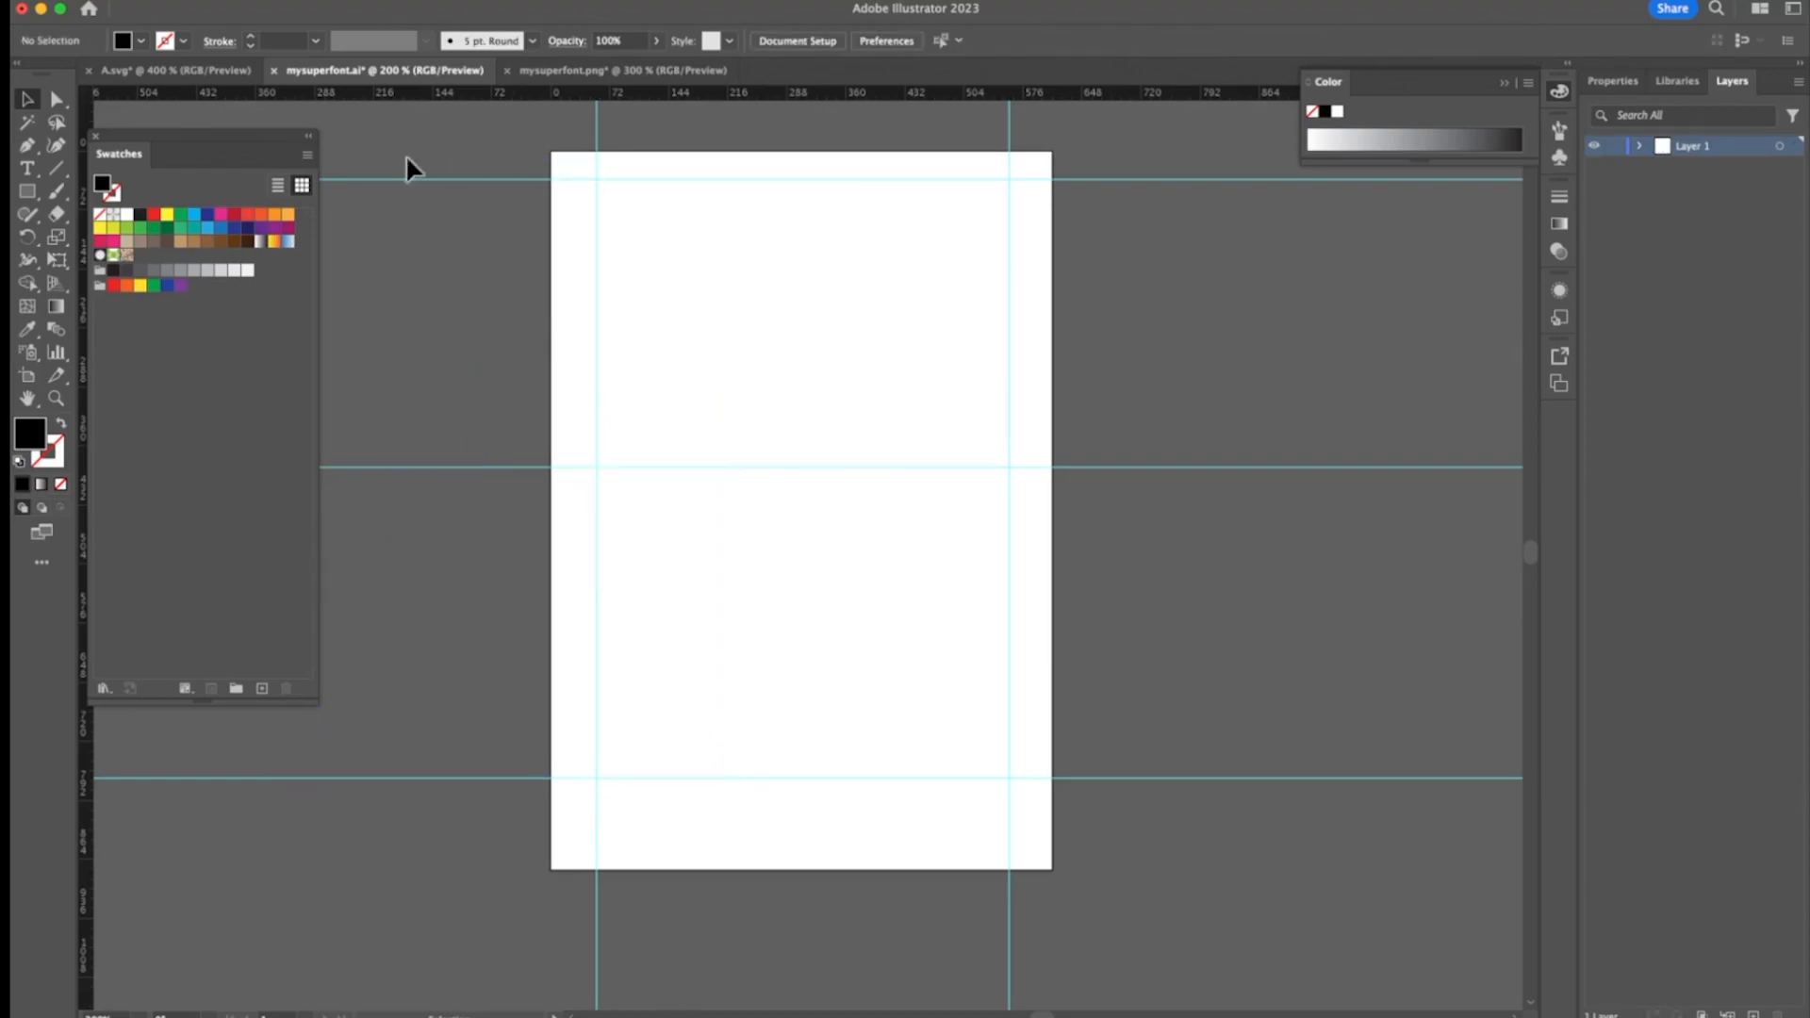
click(562, 73)
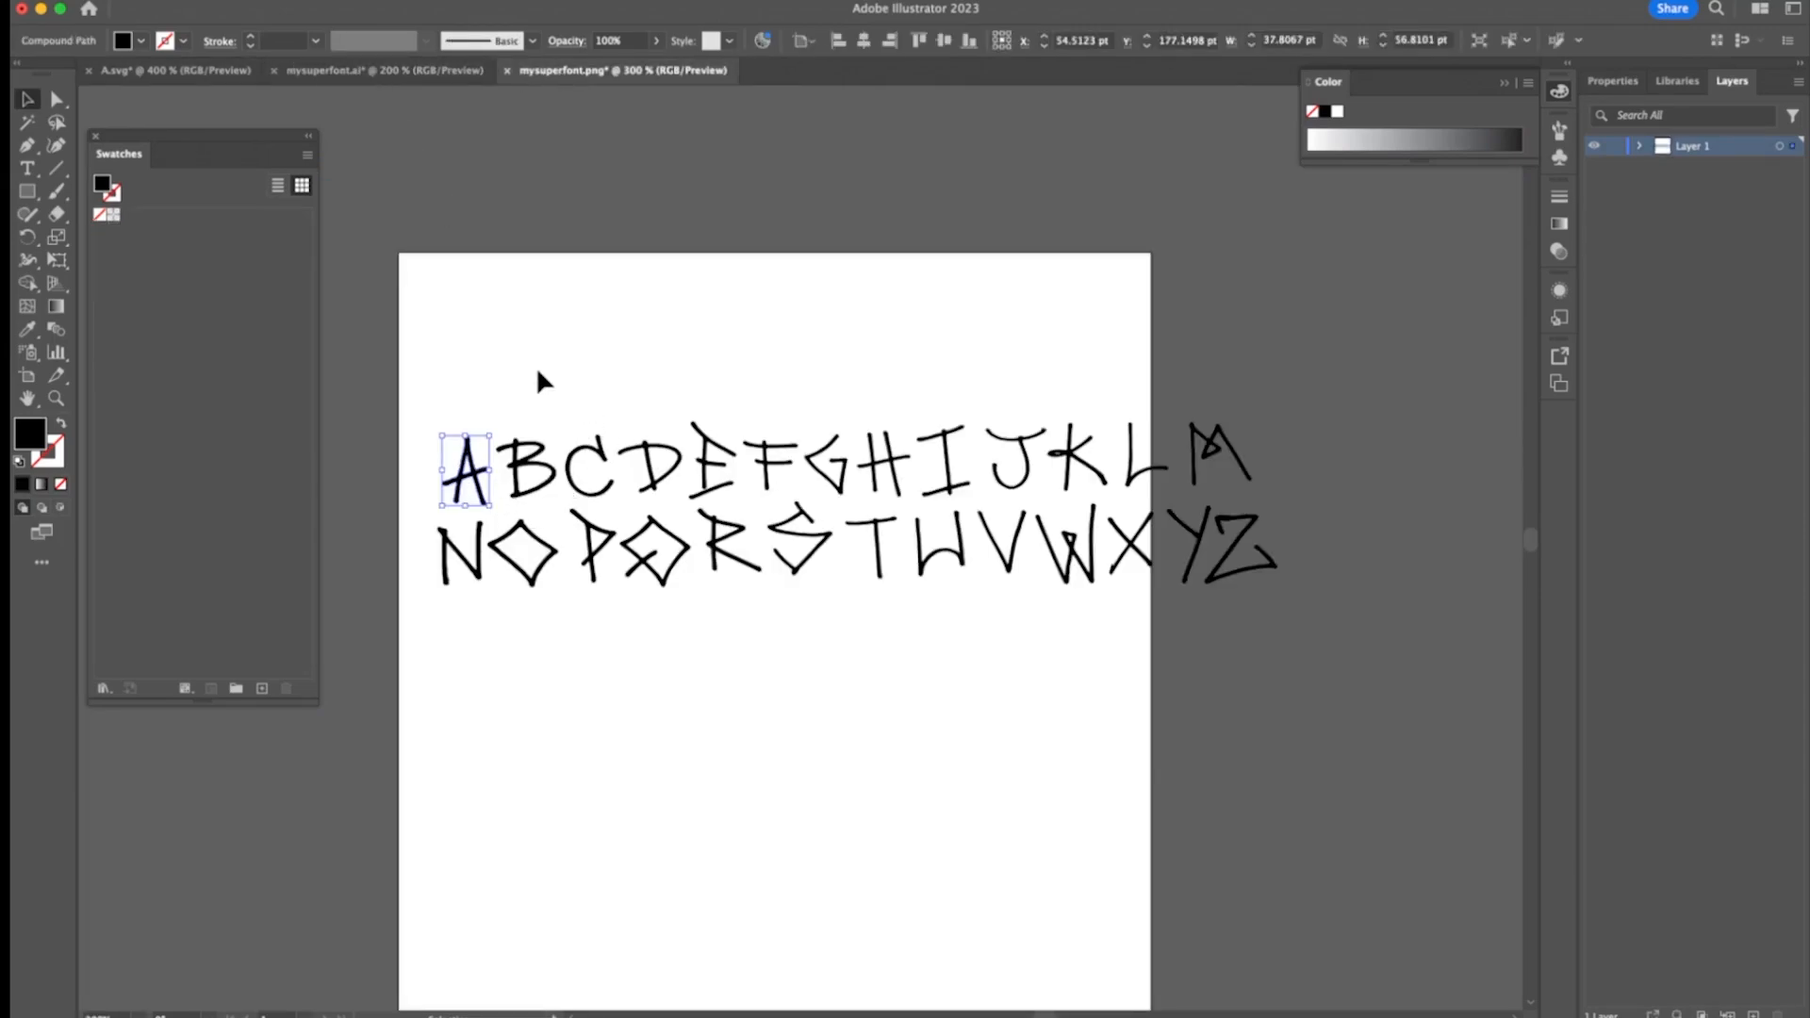
Duplicate the whole alphabet above the artboard, at about X 361 pt, Y -68 pt, and deselect the copy
click(435, 396)
drag(433, 388, 1189, 613)
drag(997, 552, 998, 198)
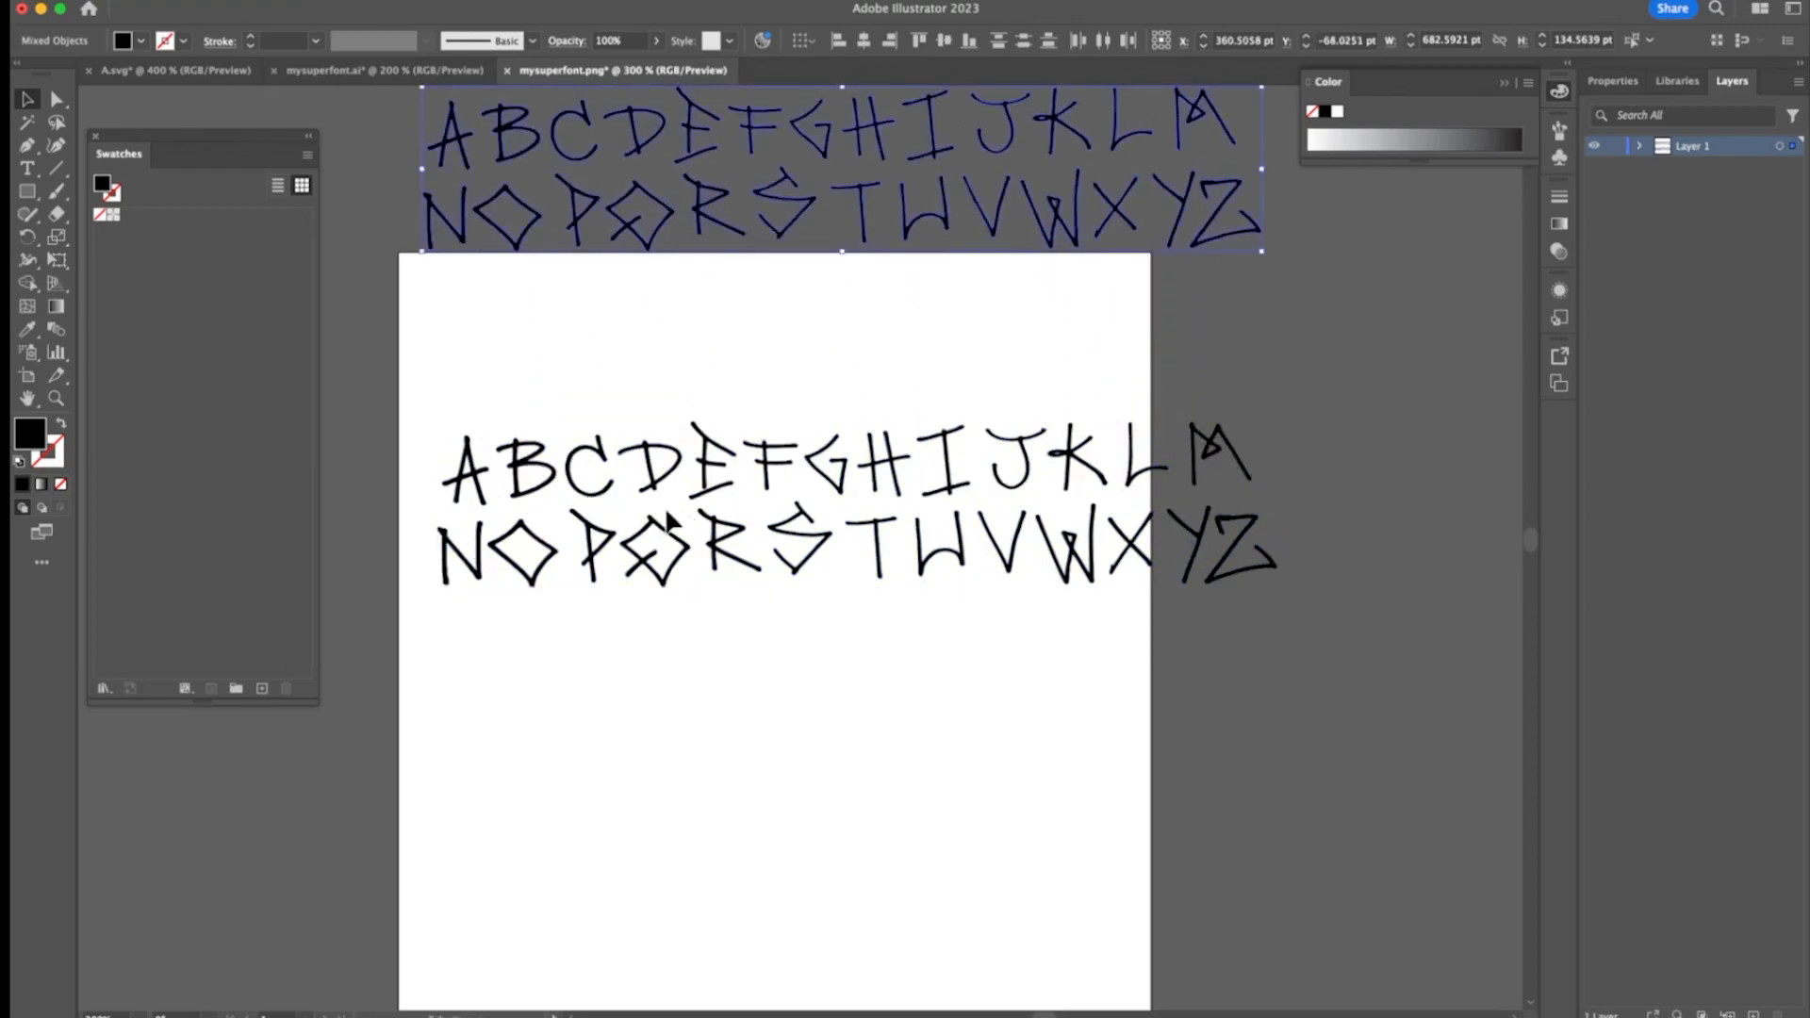
click(780, 228)
click(585, 382)
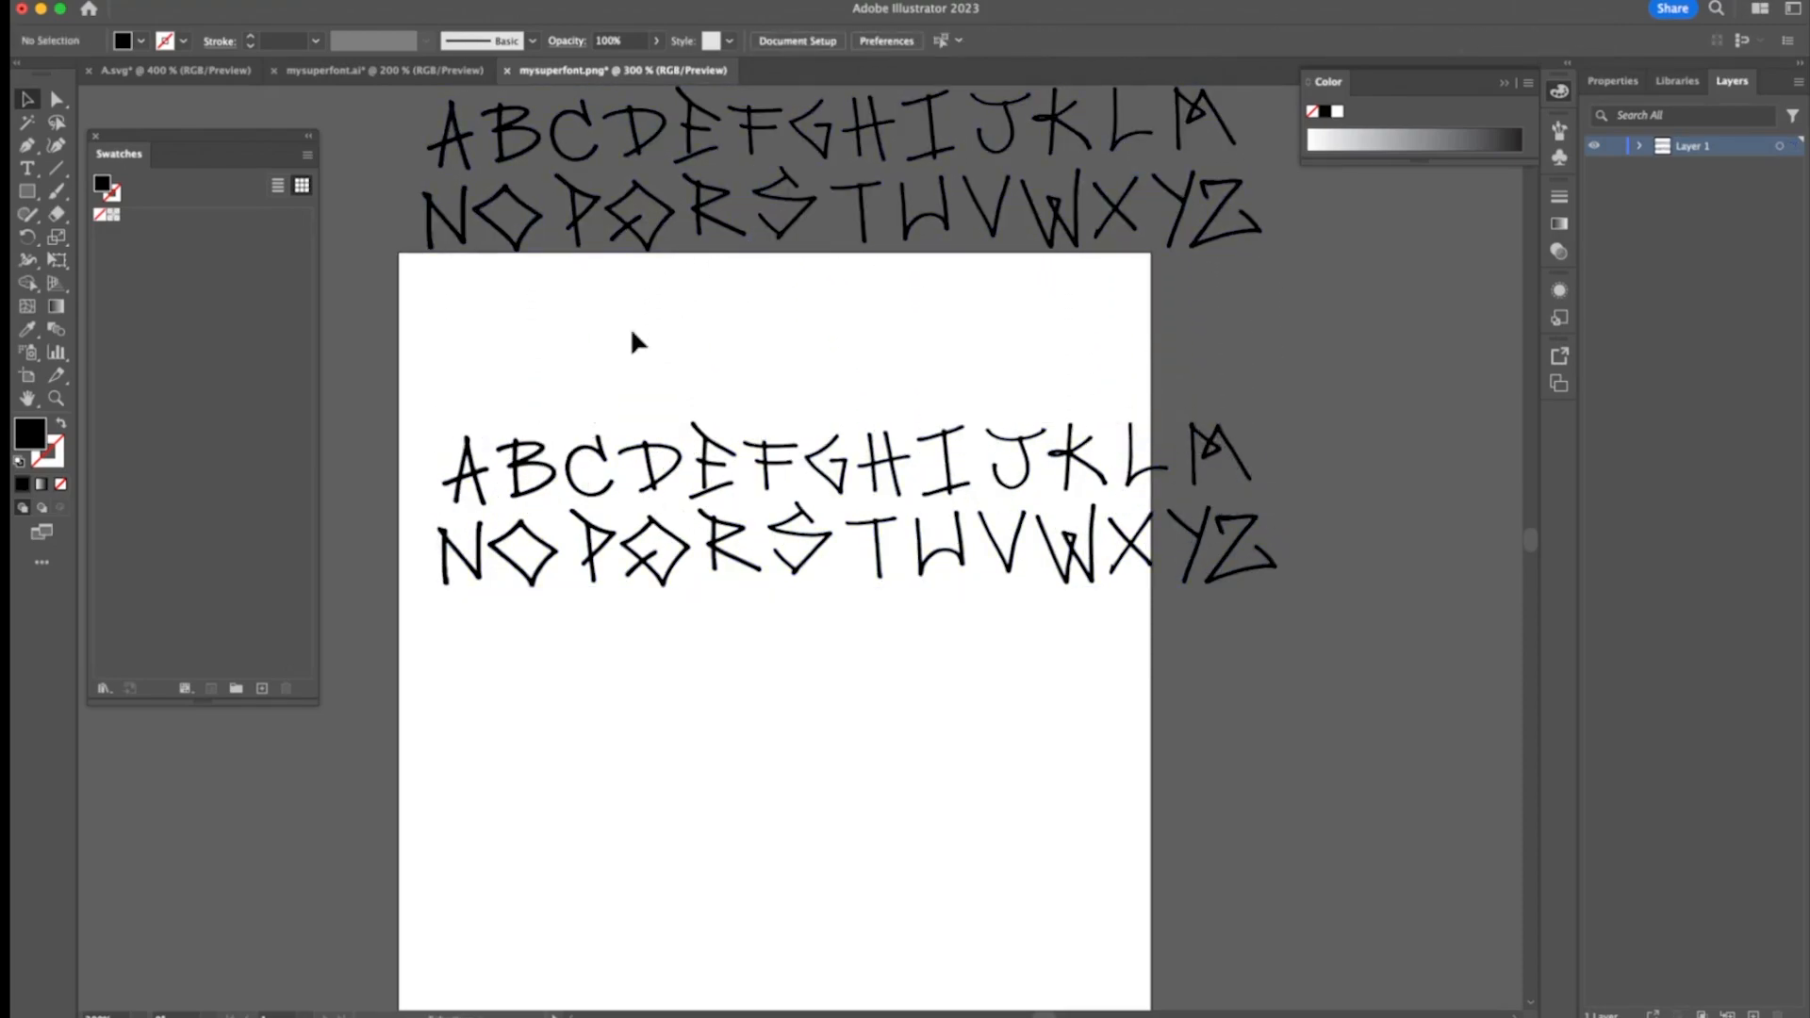
Delete the A from the alphabet on the artboard and copy the B
click(447, 485)
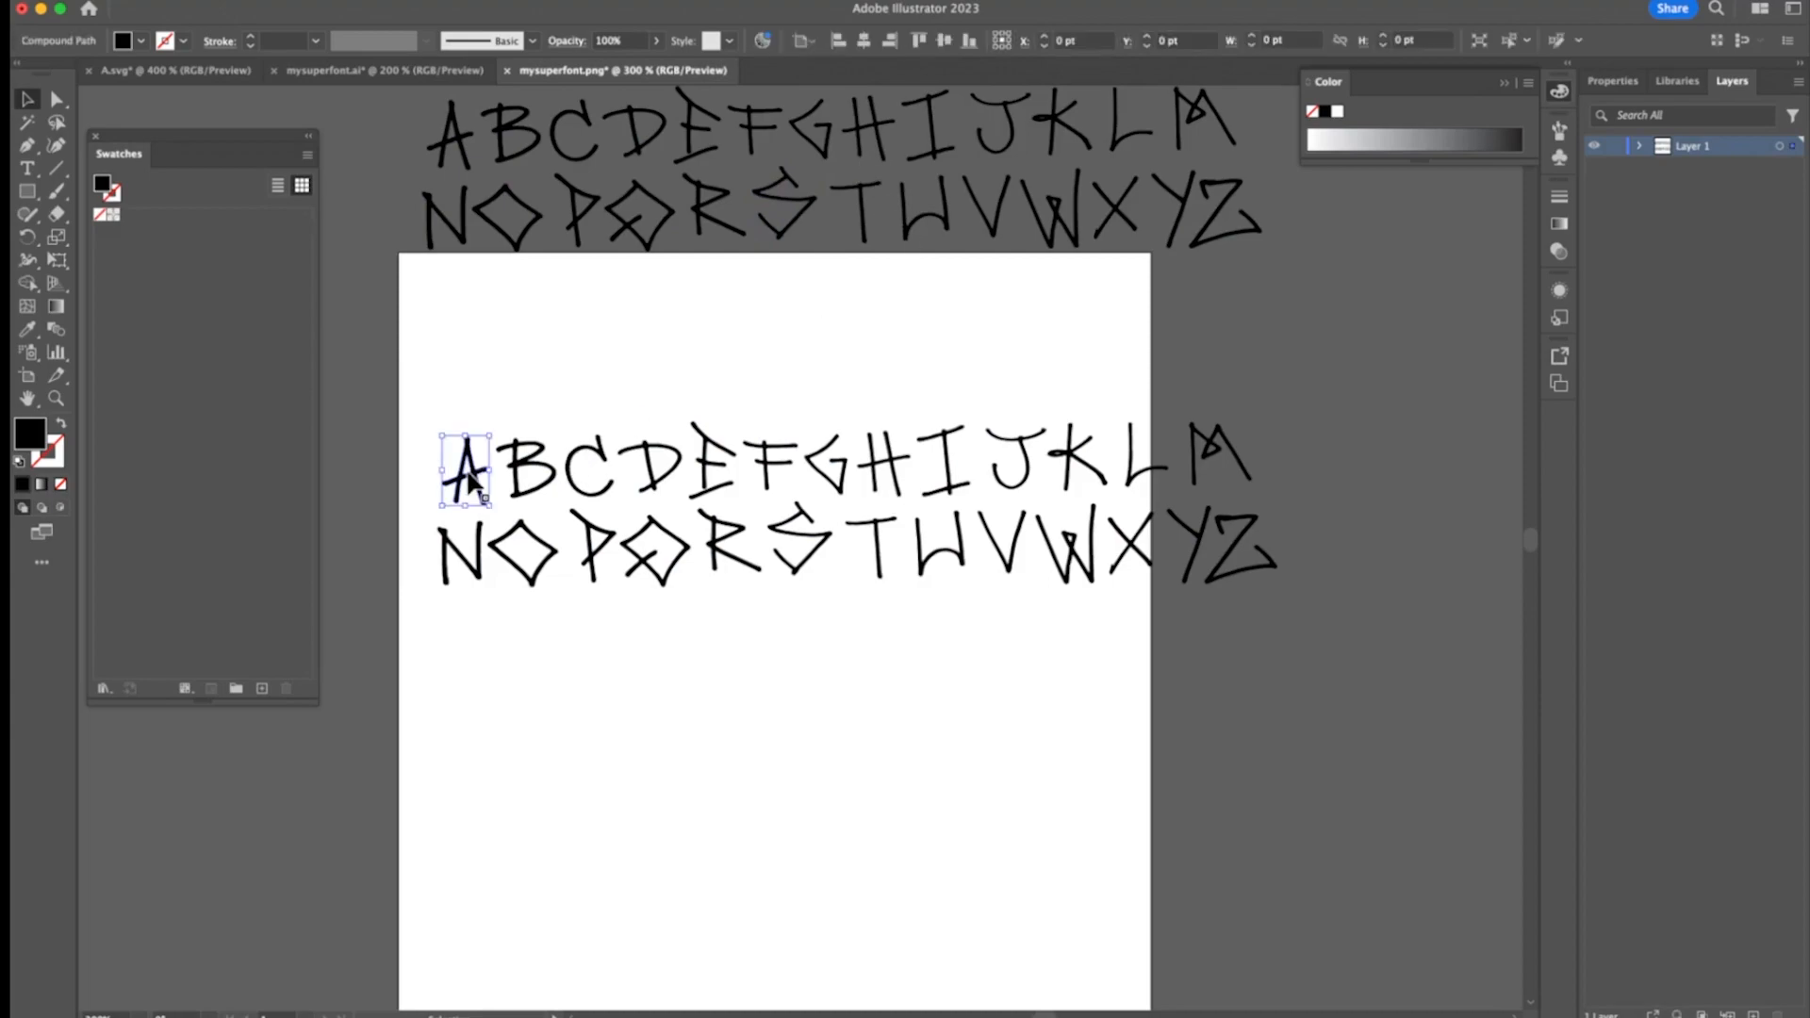
key(Delete)
click(529, 471)
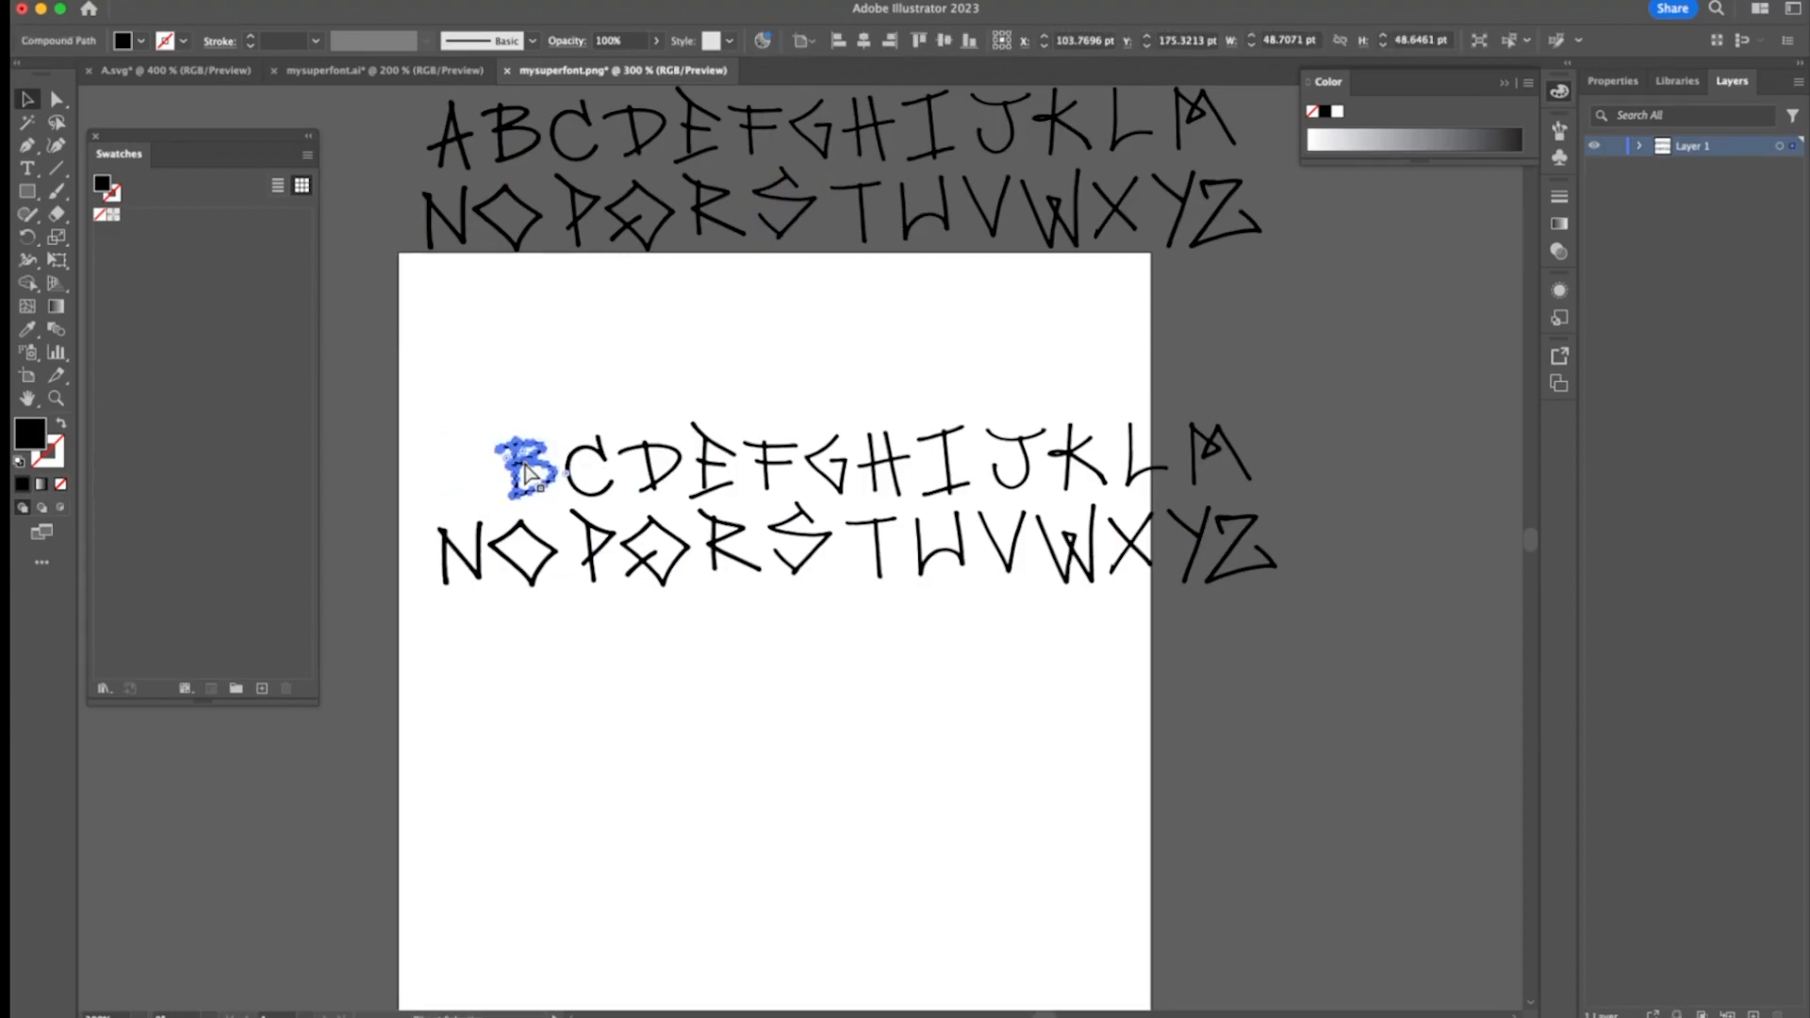
Switch to the mysuperfont.ai document and lock its guides
click(414, 73)
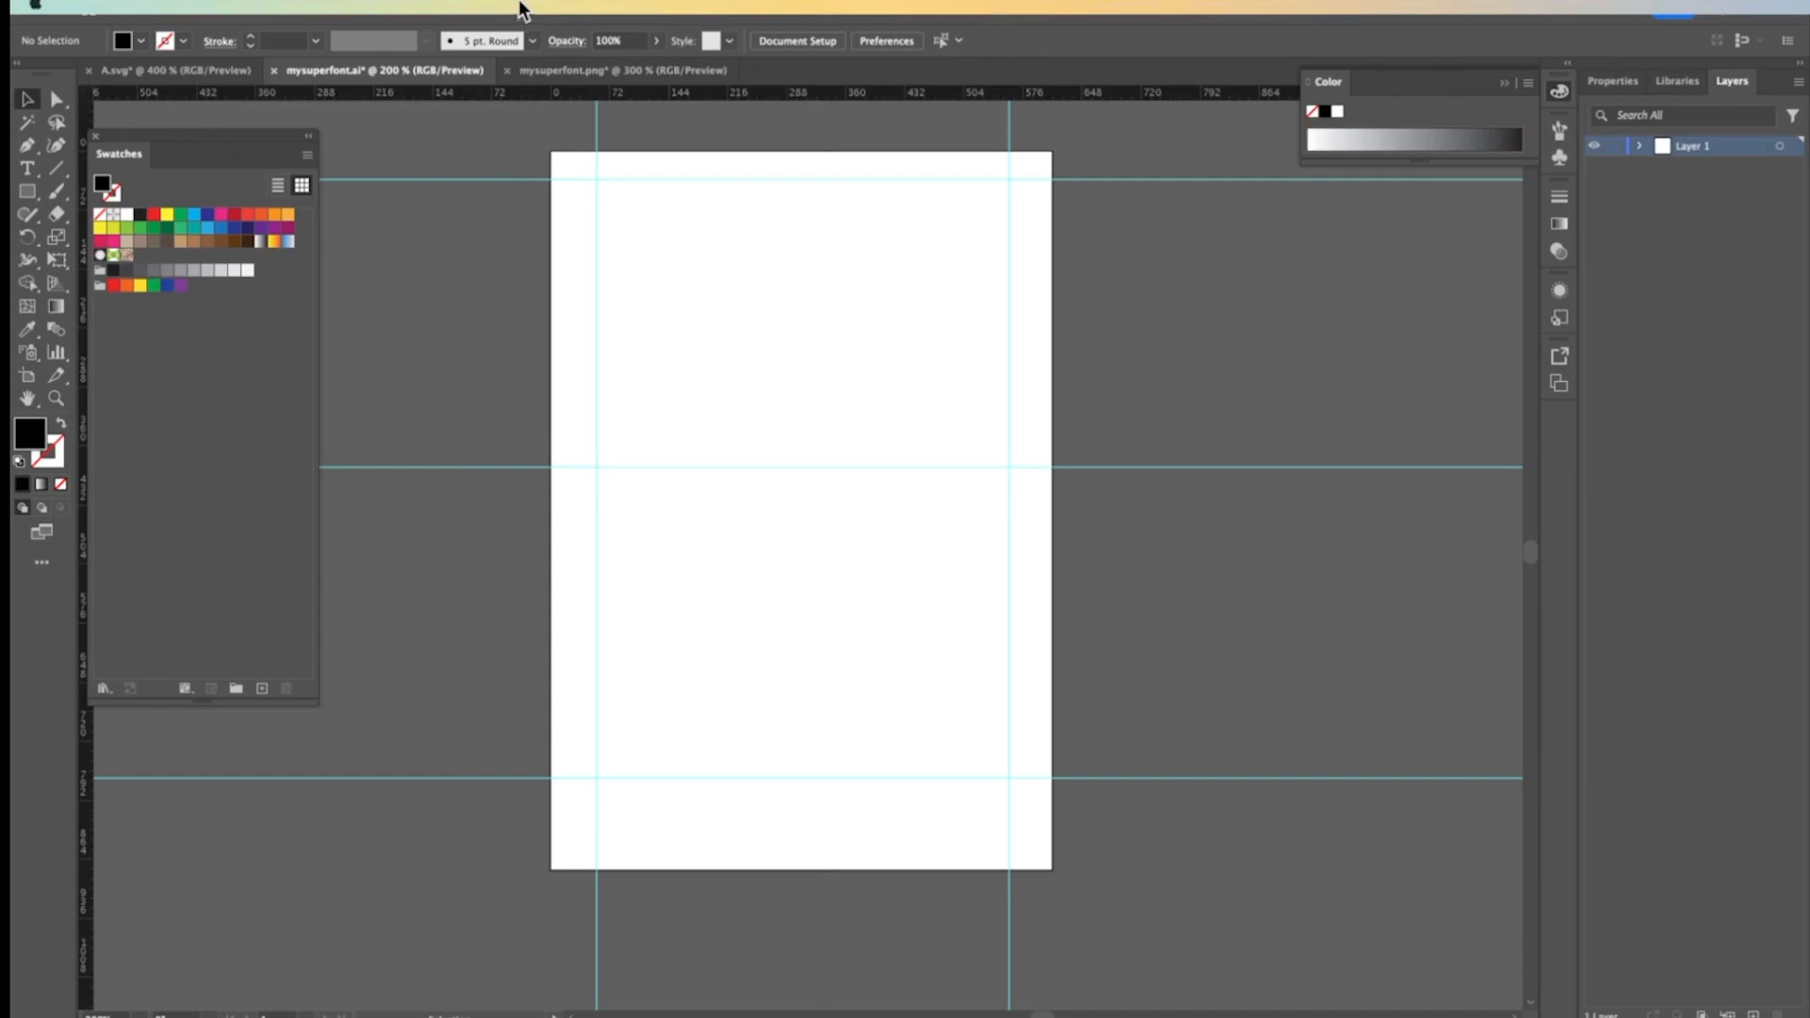
click(526, 10)
mouse_move(455, 10)
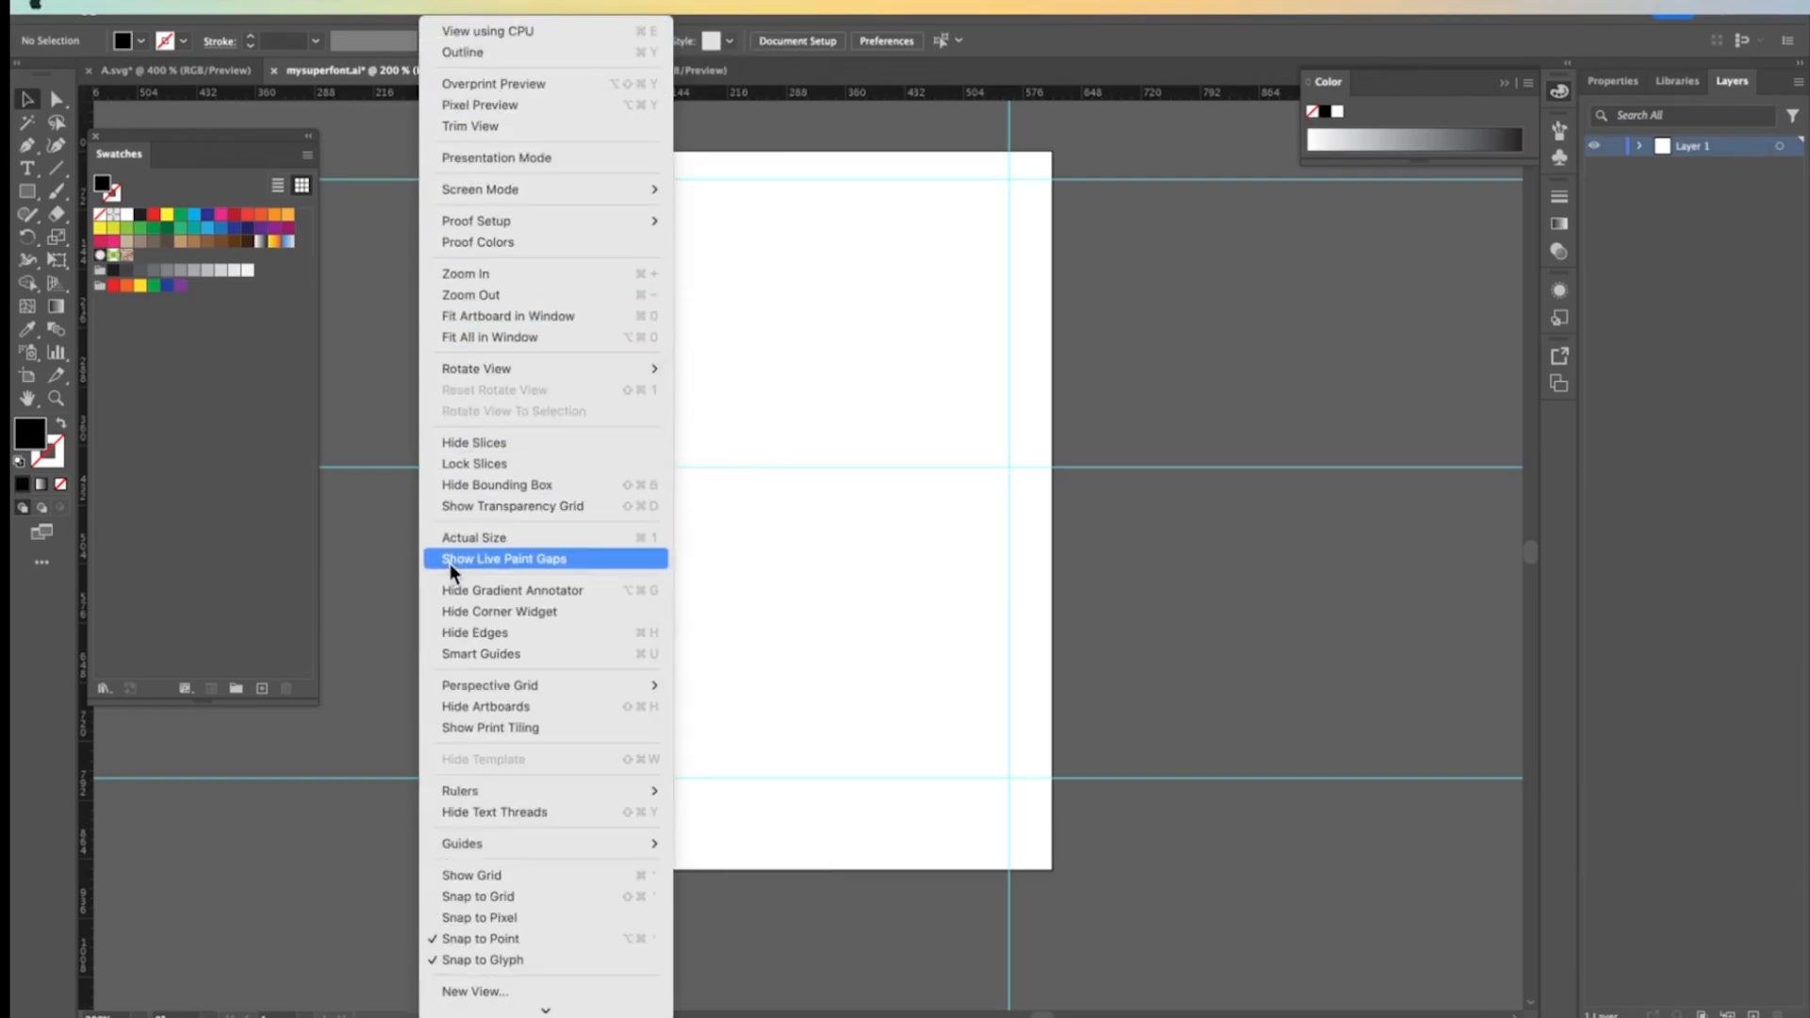
mouse_move(460, 686)
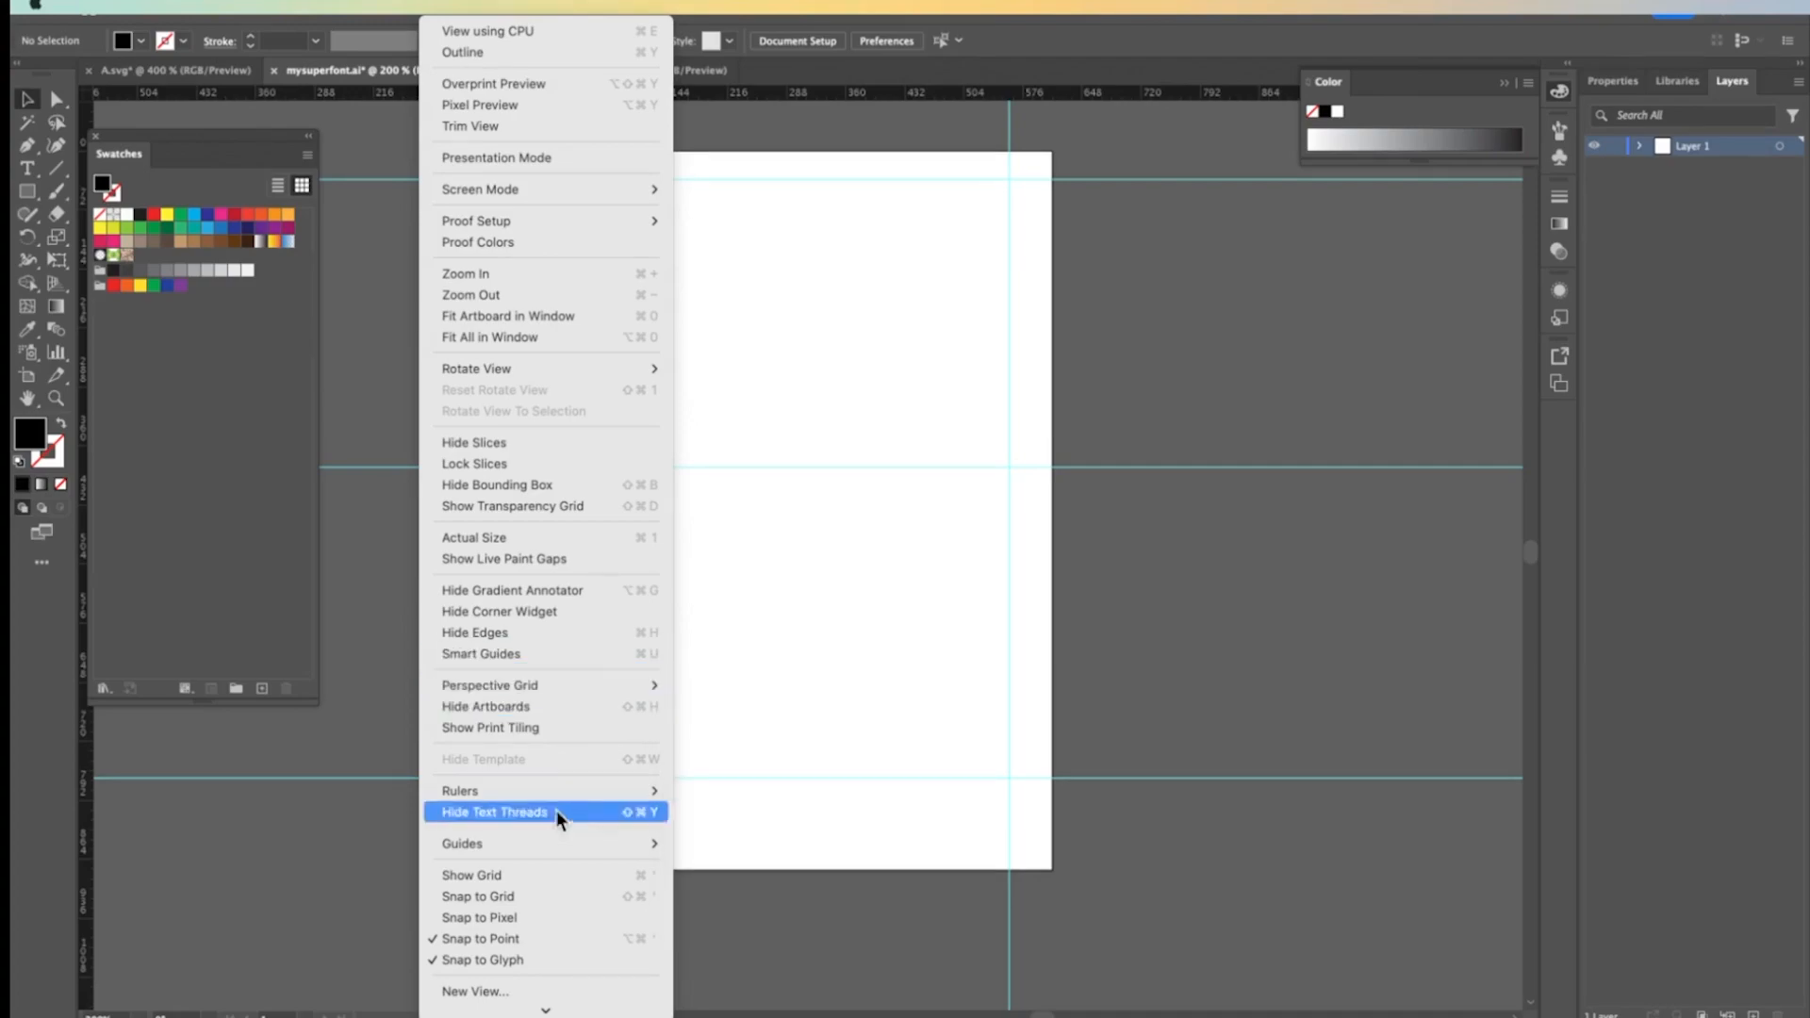
mouse_move(567, 845)
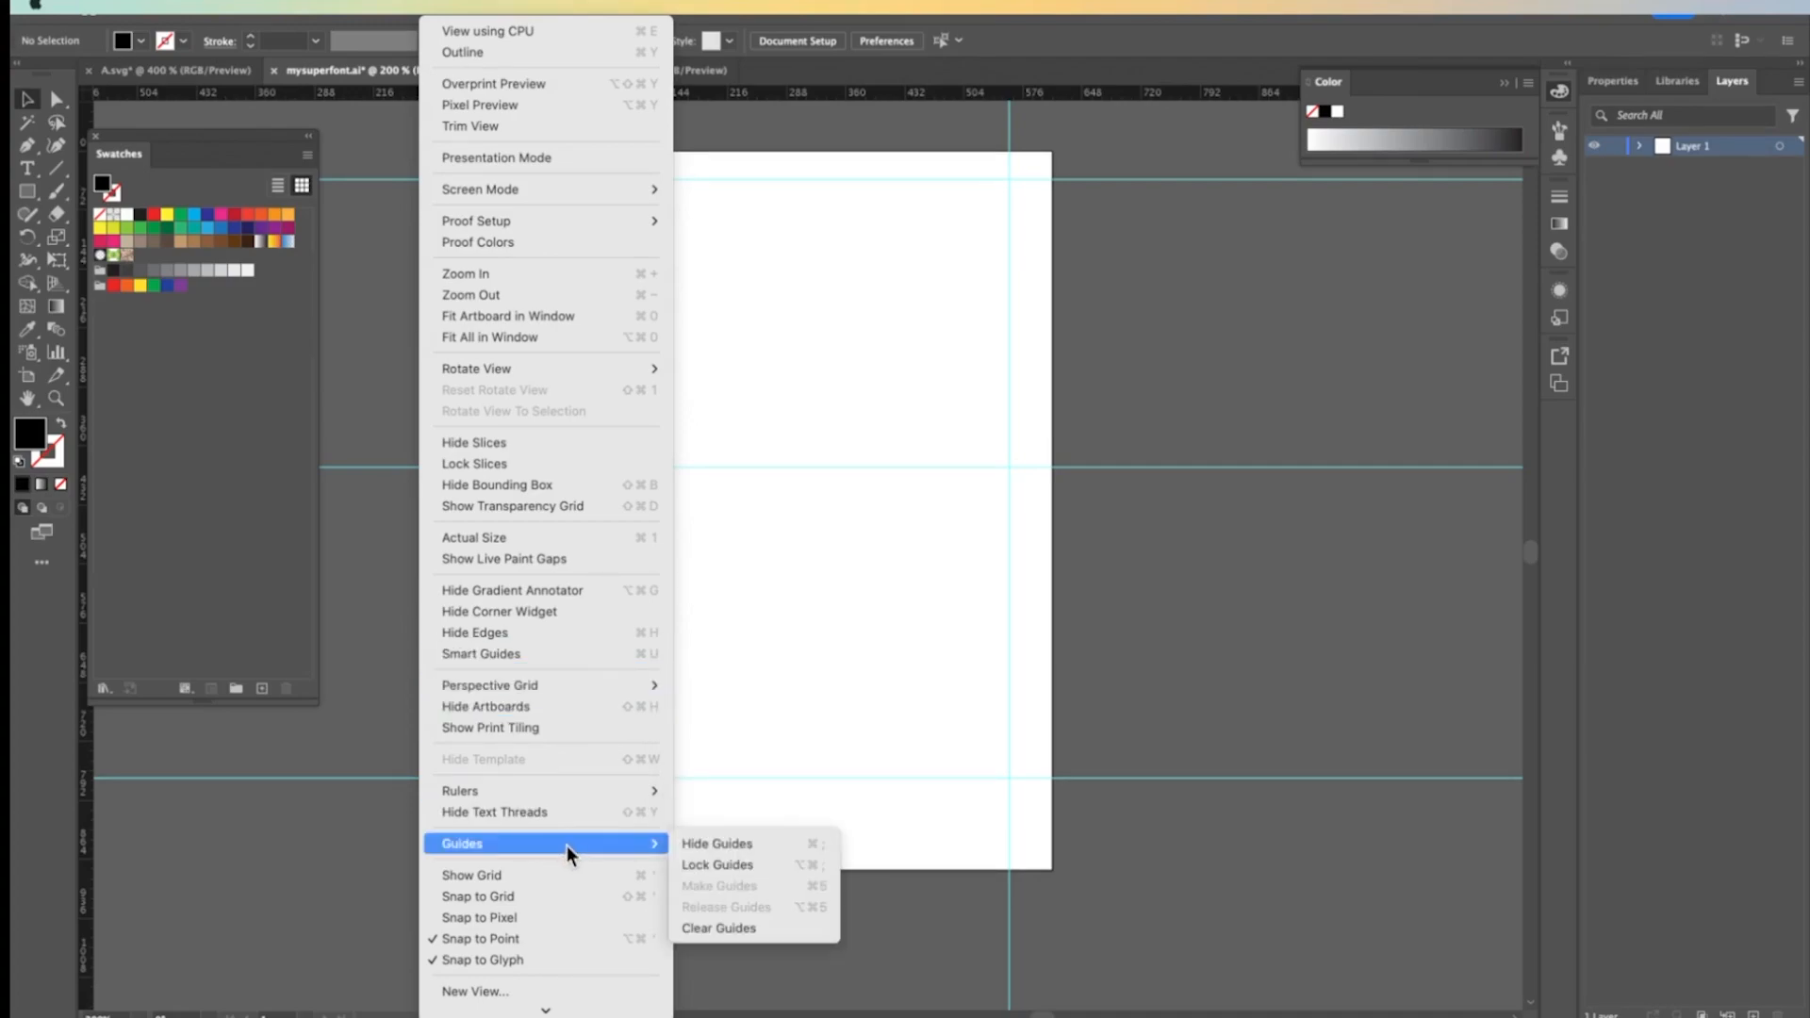
click(688, 865)
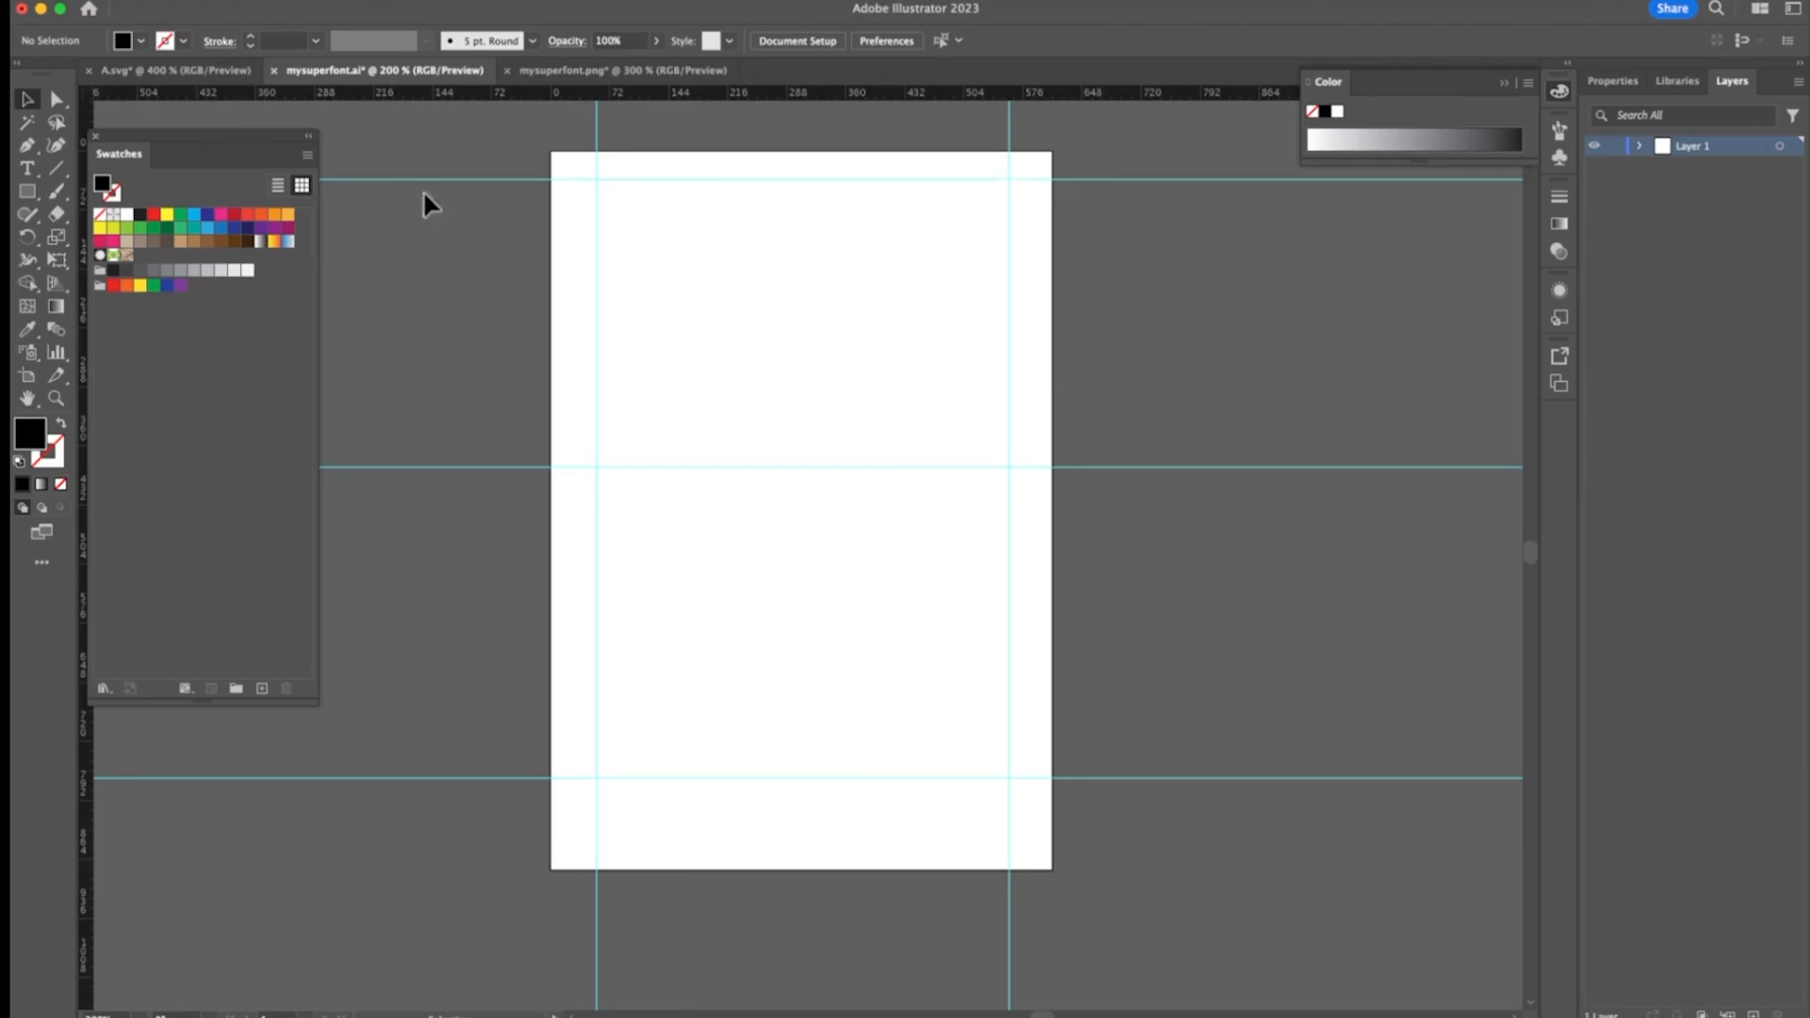
Paste the B and enlarge it to about 746 by 745 pt, aligned to the left vertical guide and the lowest horizontal guide
key(super+v)
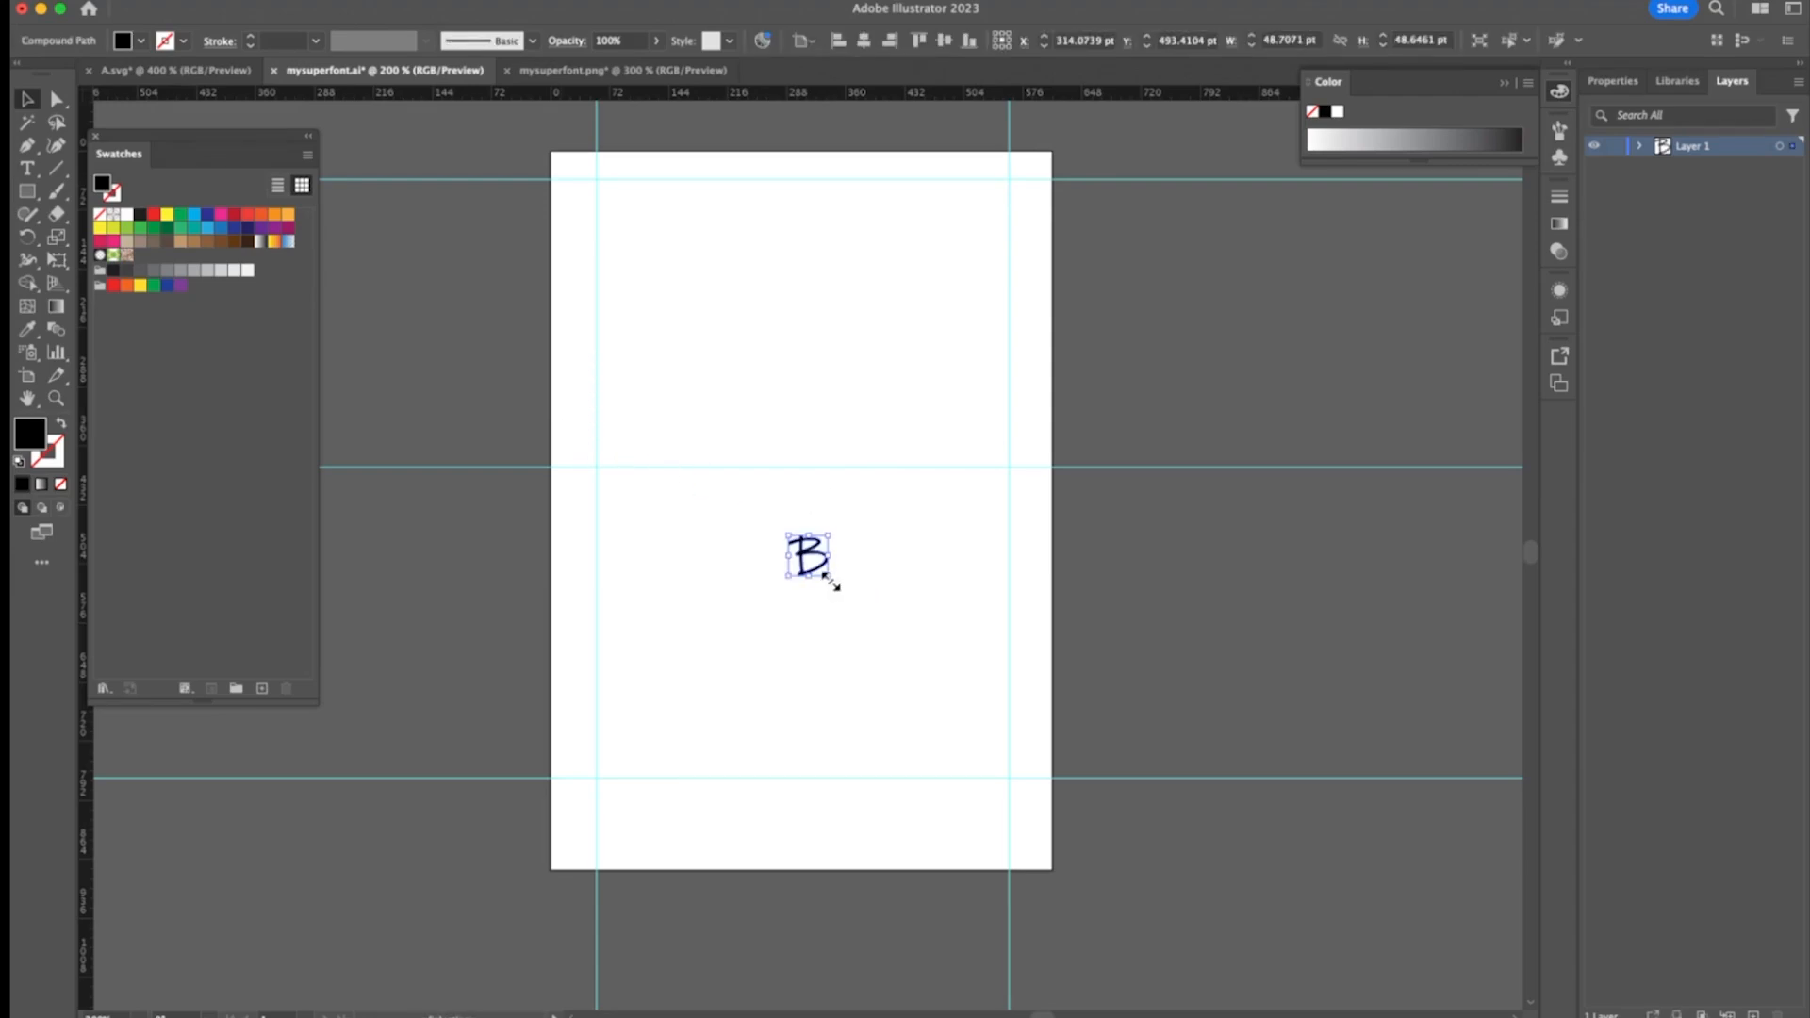
key(super)
key(super)
drag(827, 573, 1169, 927)
drag(941, 689, 744, 316)
drag(969, 551, 1203, 809)
drag(791, 304, 801, 309)
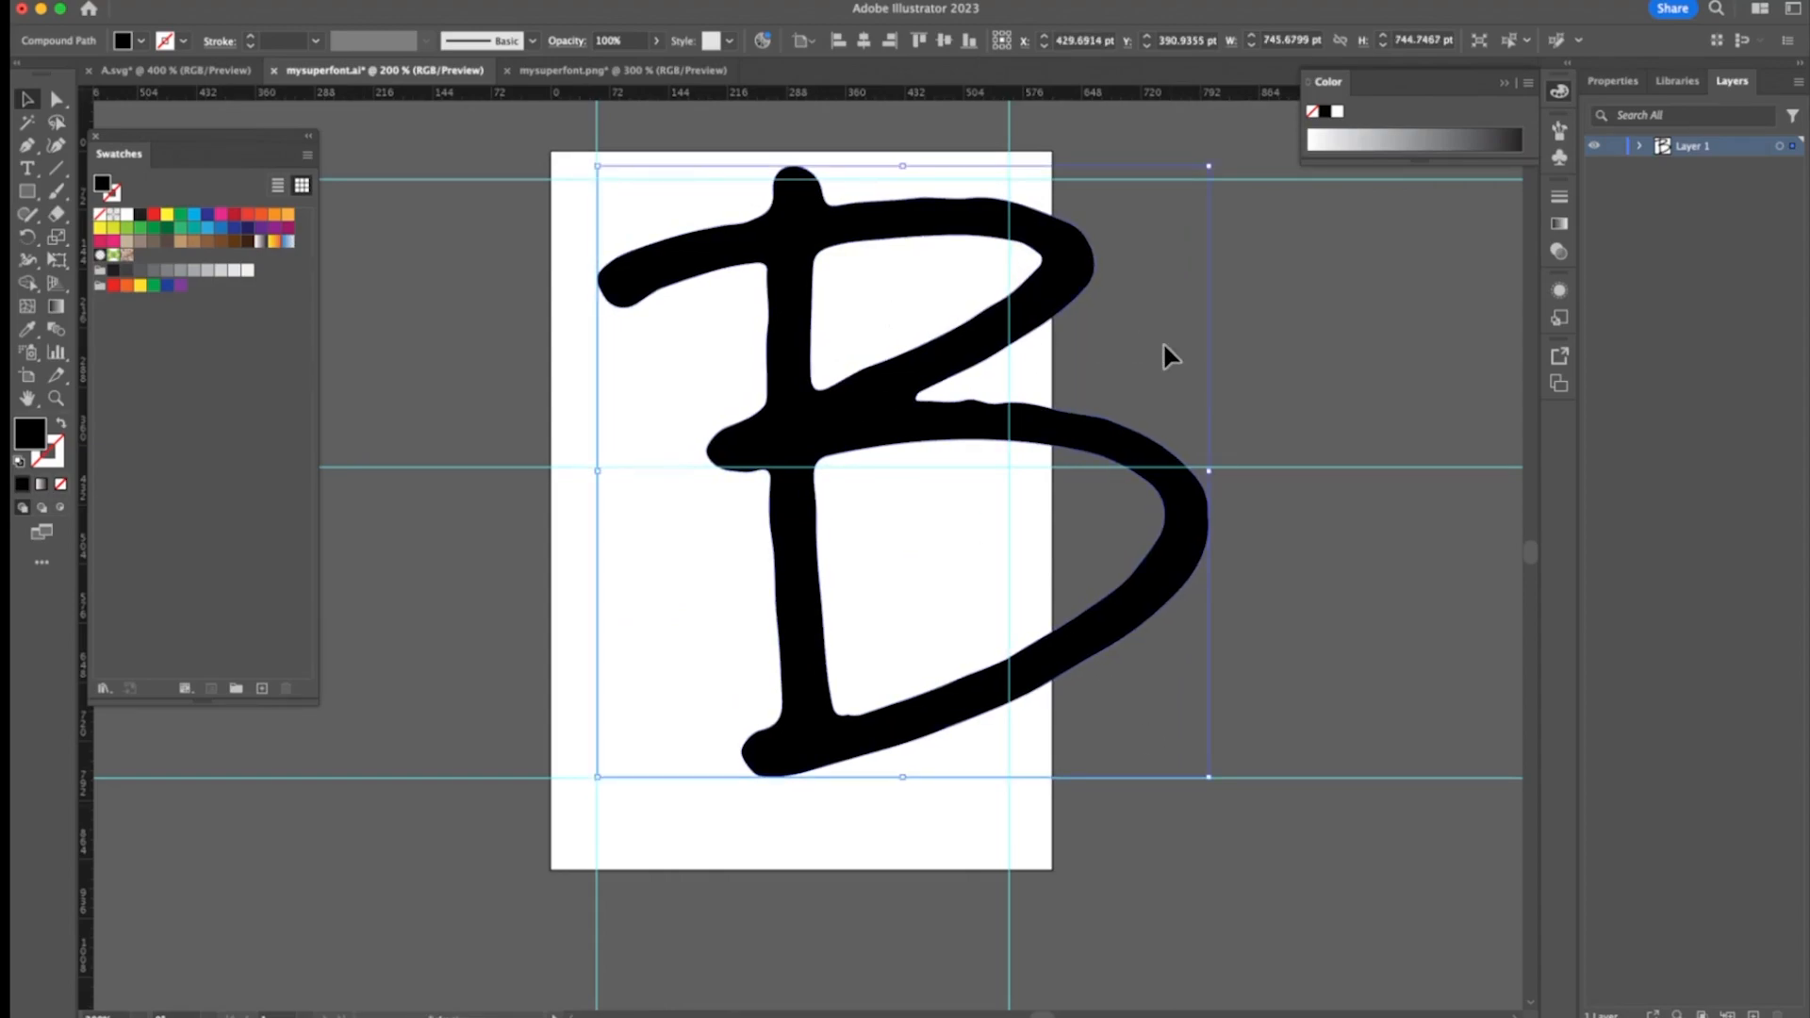
Resize the B to about 502 by 729 pt so it fits between the outer guides, and deselect it
drag(1209, 470, 1010, 487)
drag(812, 166, 814, 179)
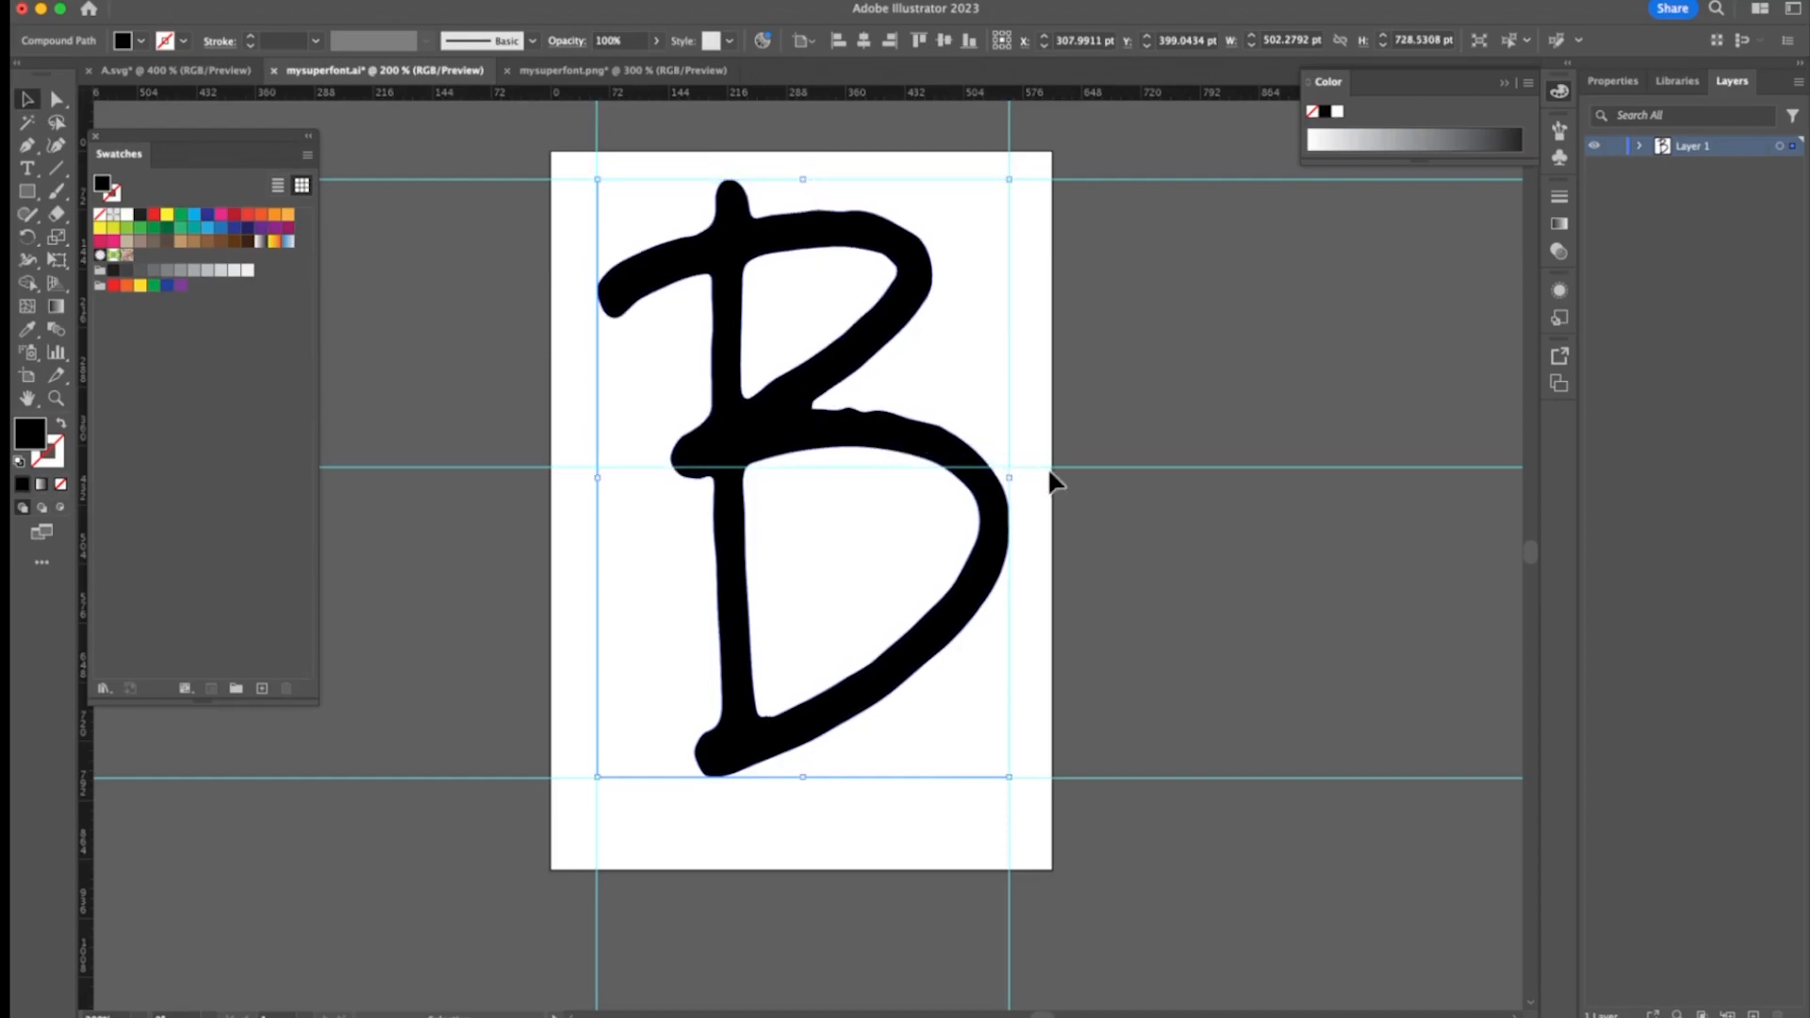
click(1195, 368)
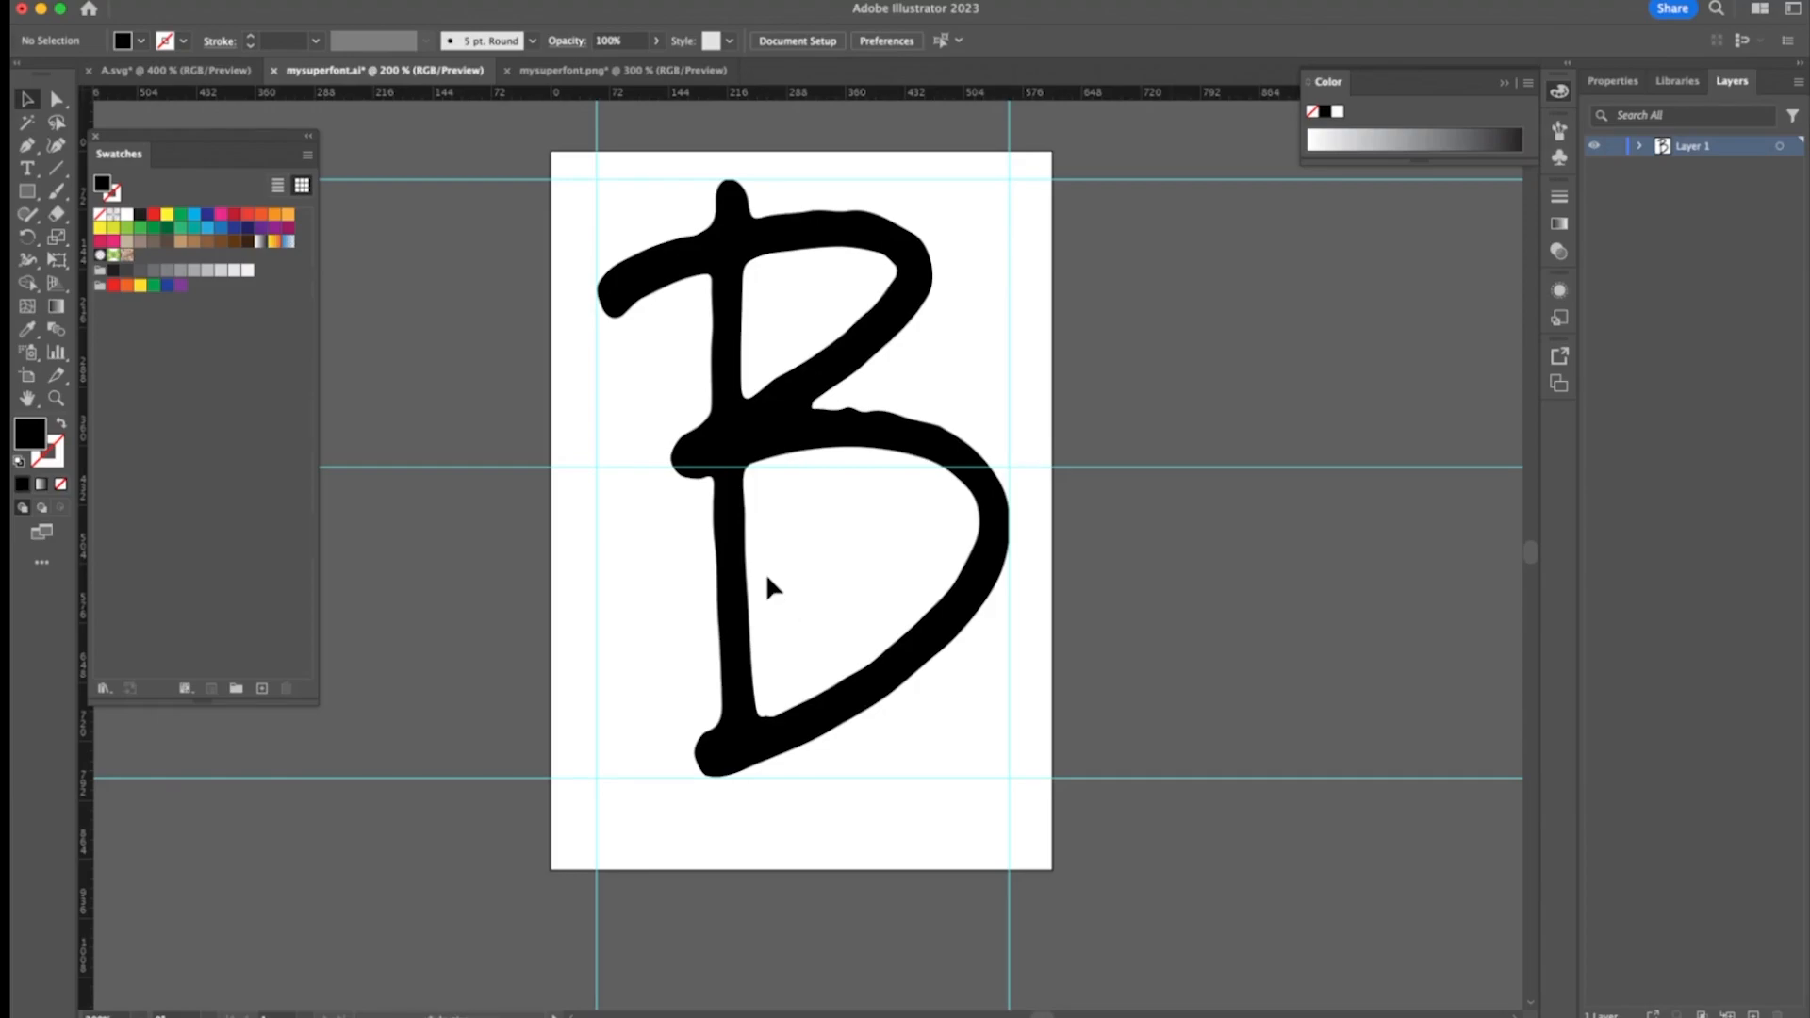
Export the letter as an SVG named B into the SUPER FONT folder, keeping the current SVG options
click(152, 10)
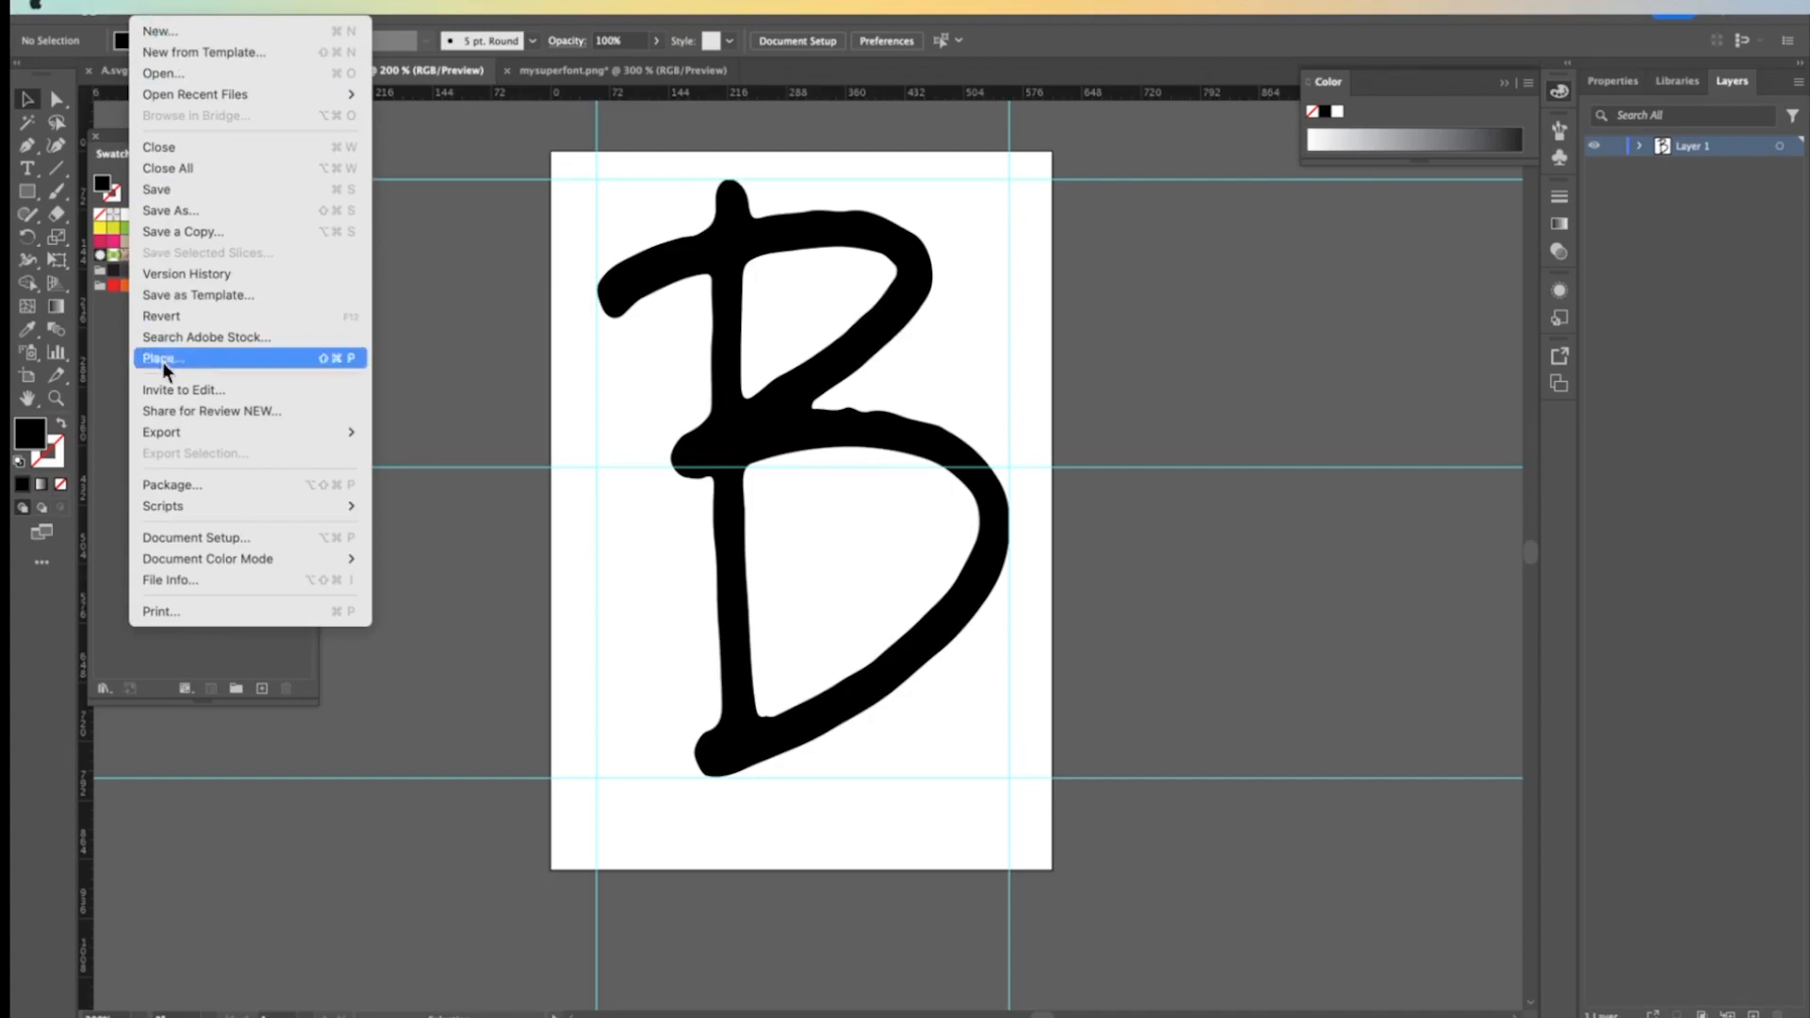
mouse_move(181, 432)
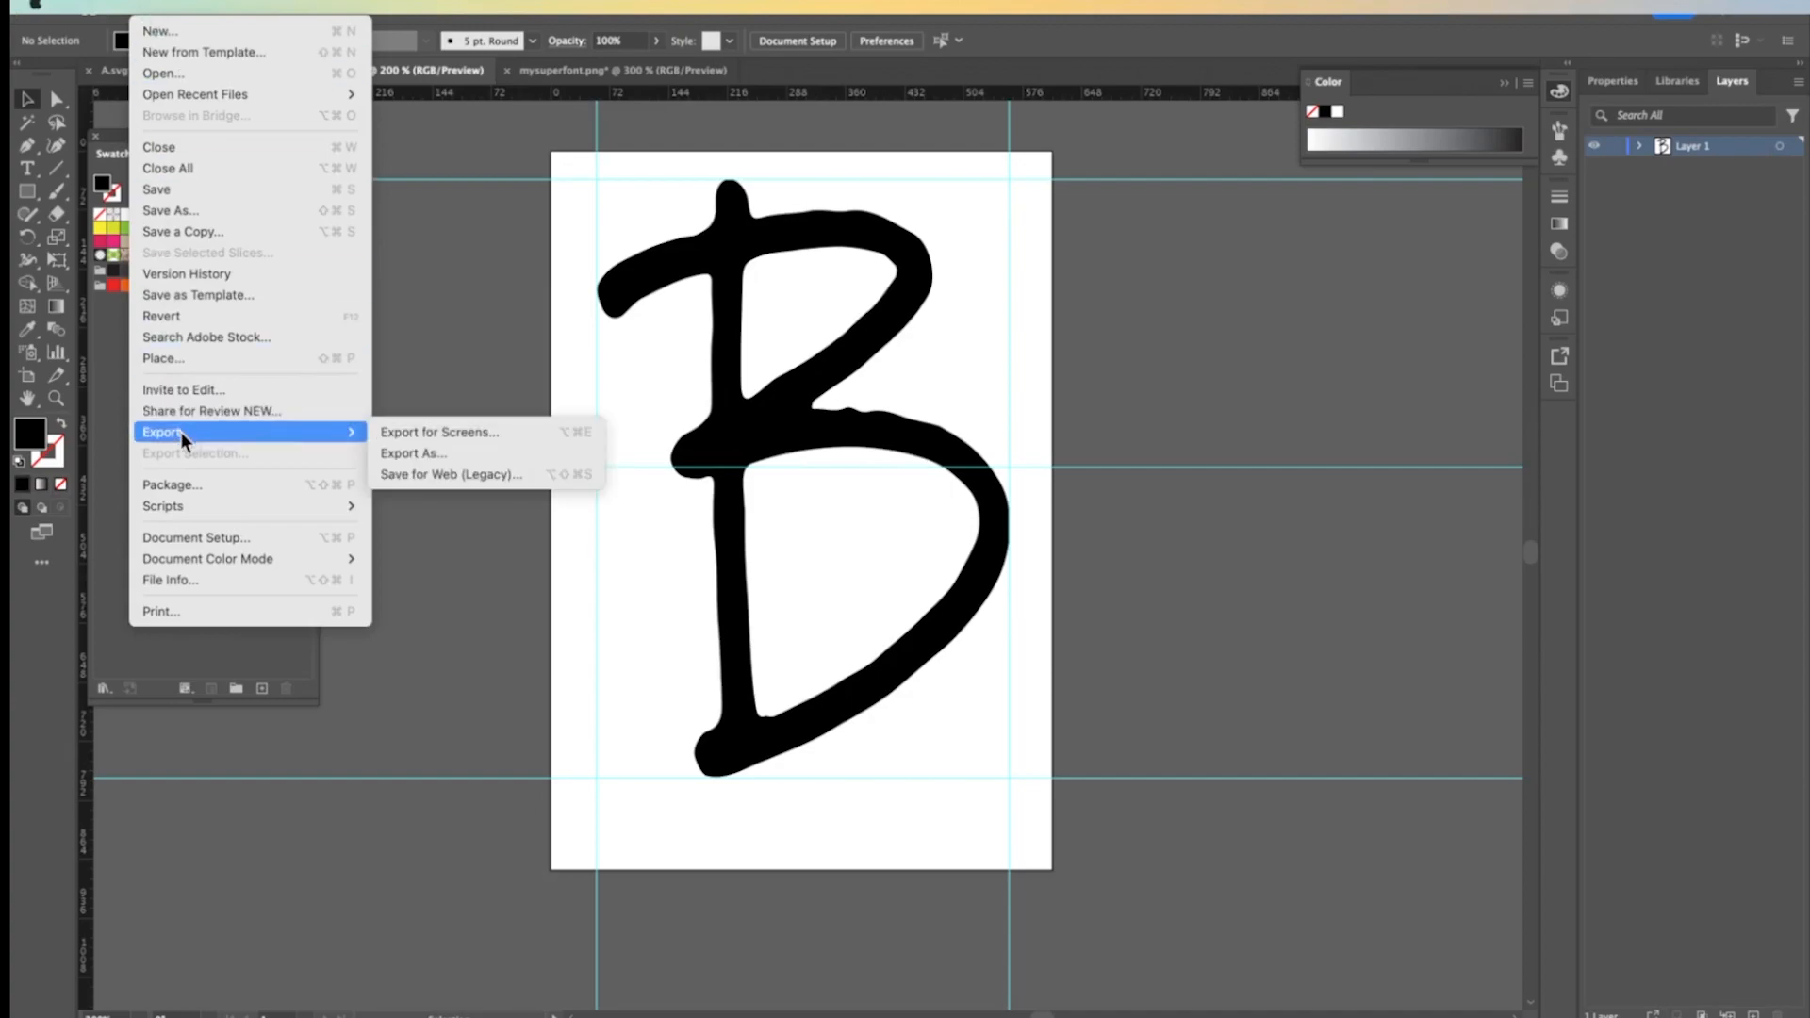
click(418, 454)
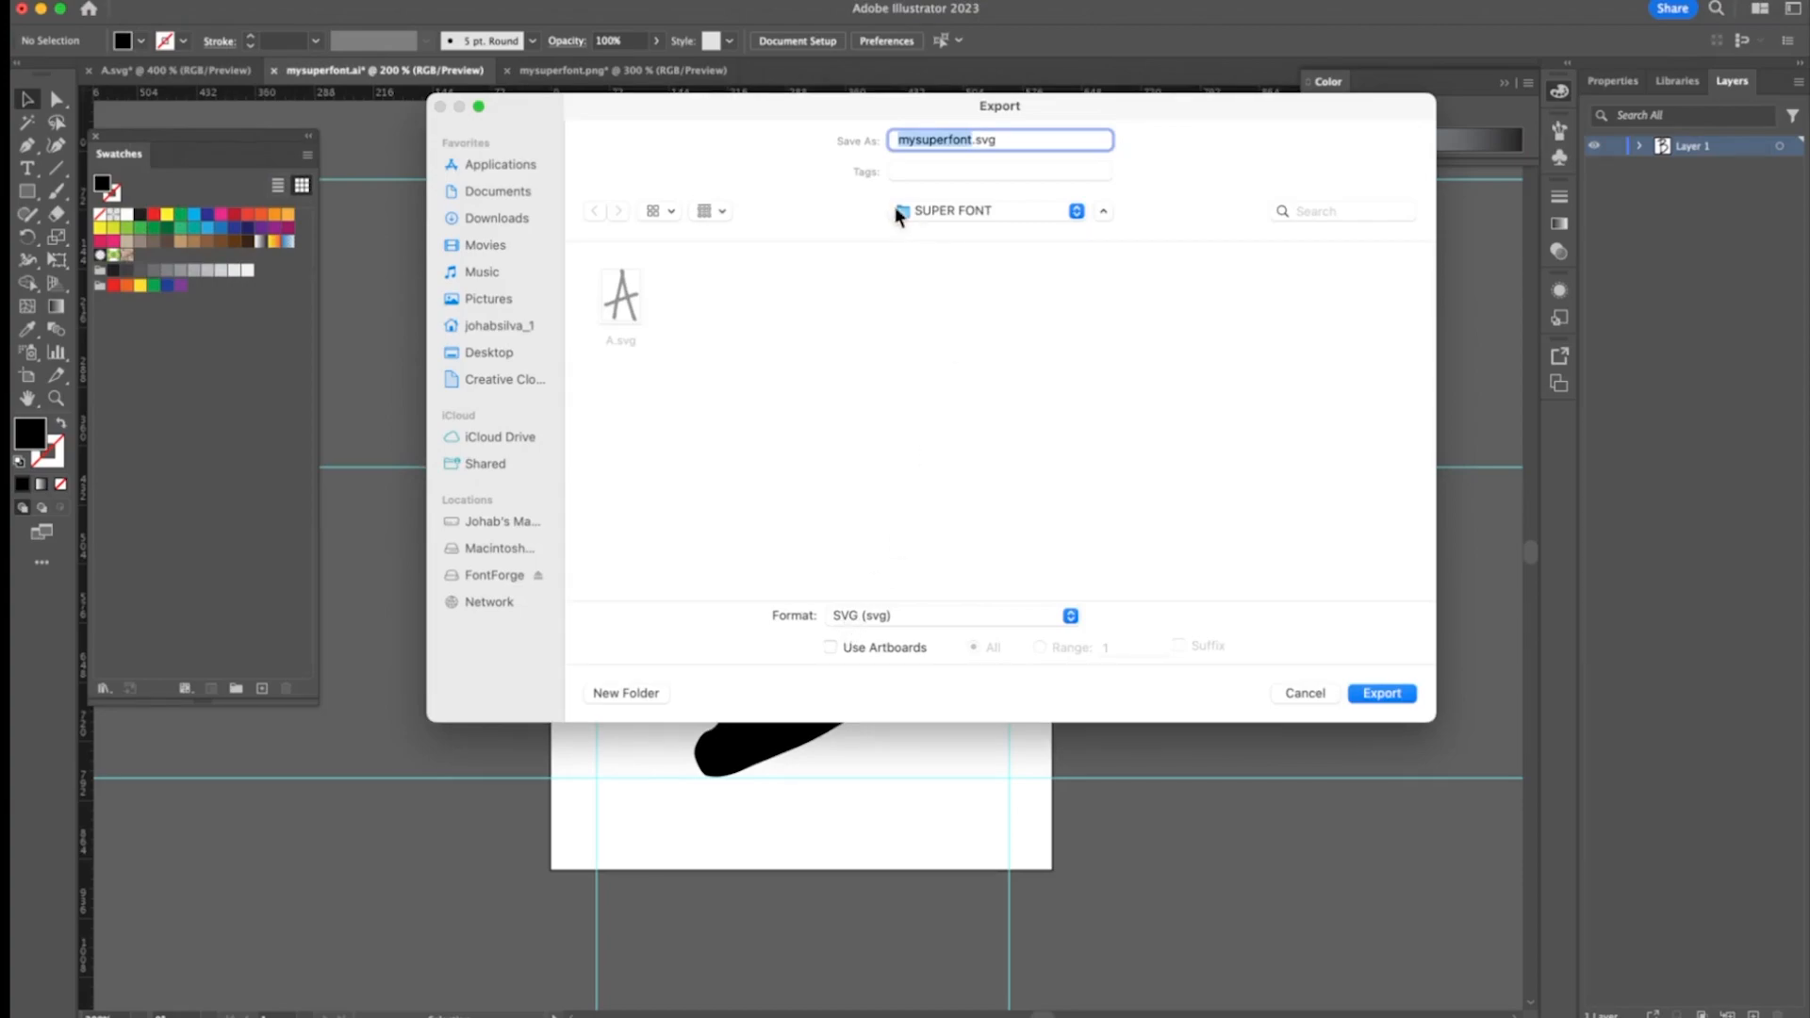
text(B)
click(1398, 694)
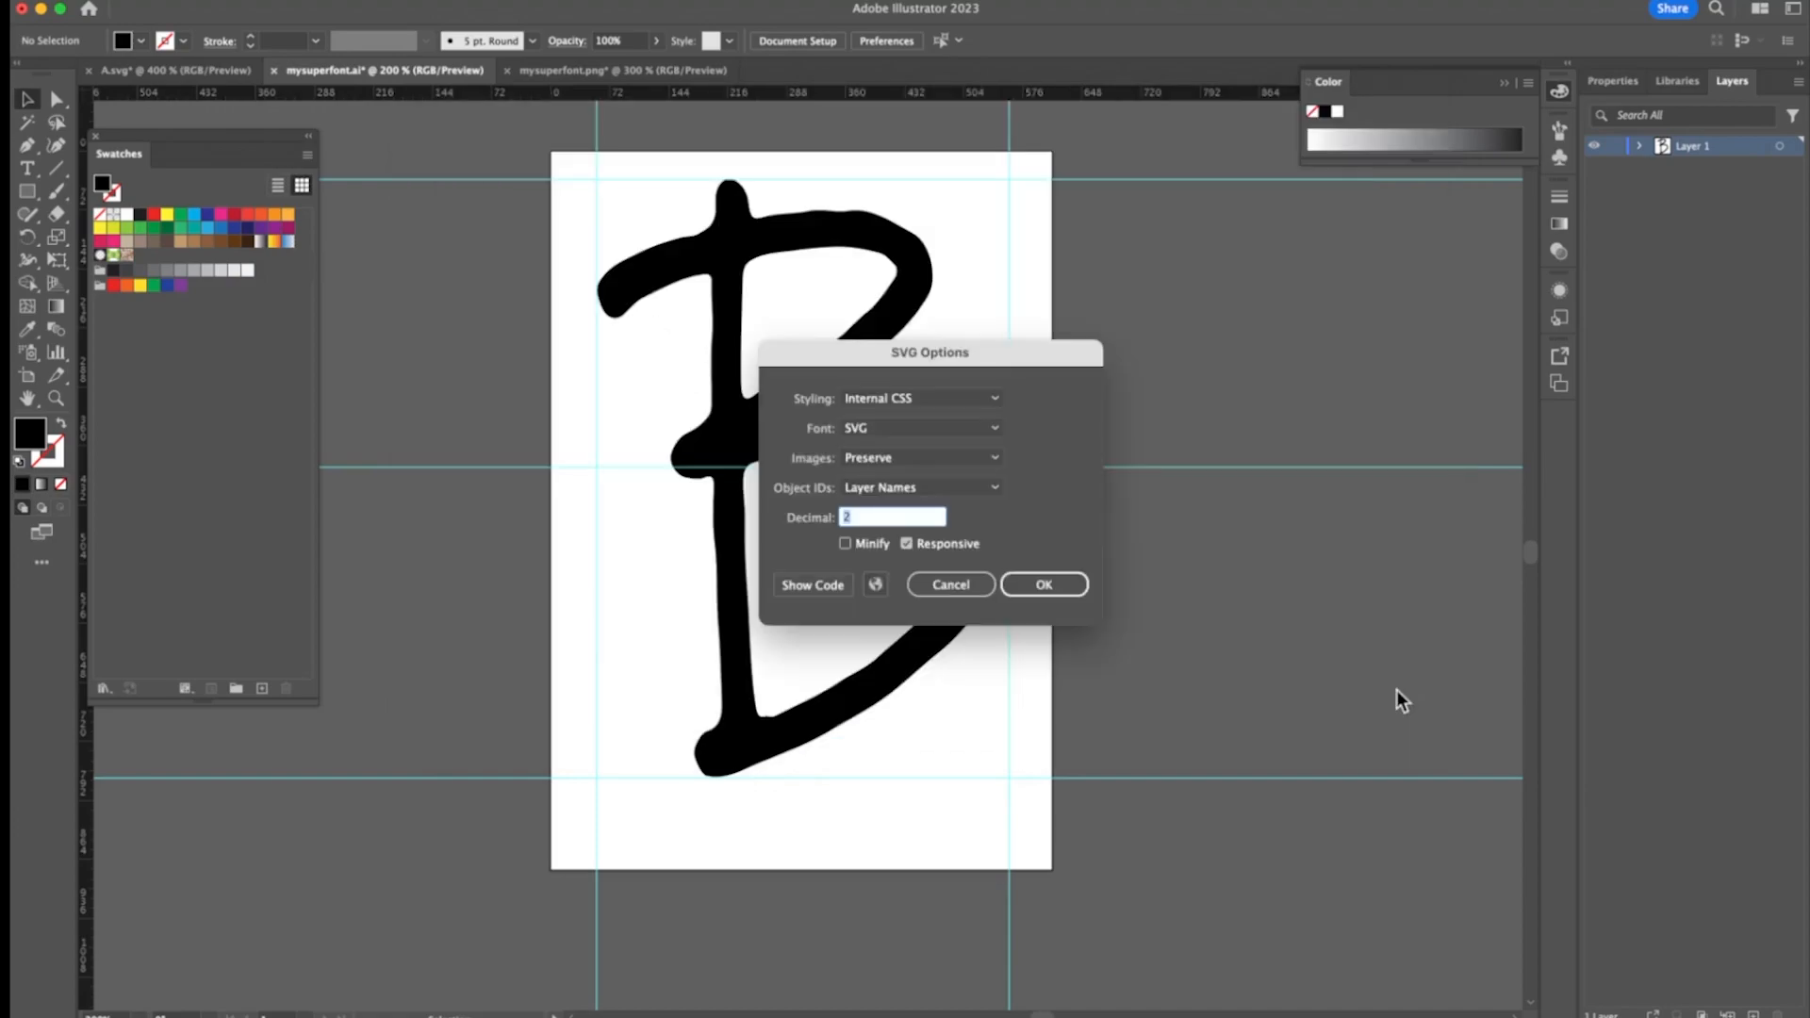
click(1052, 580)
Delete the B from the mysuperfont.ai artboard and close the A.svg document without saving
drag(749, 328, 675, 364)
key(Delete)
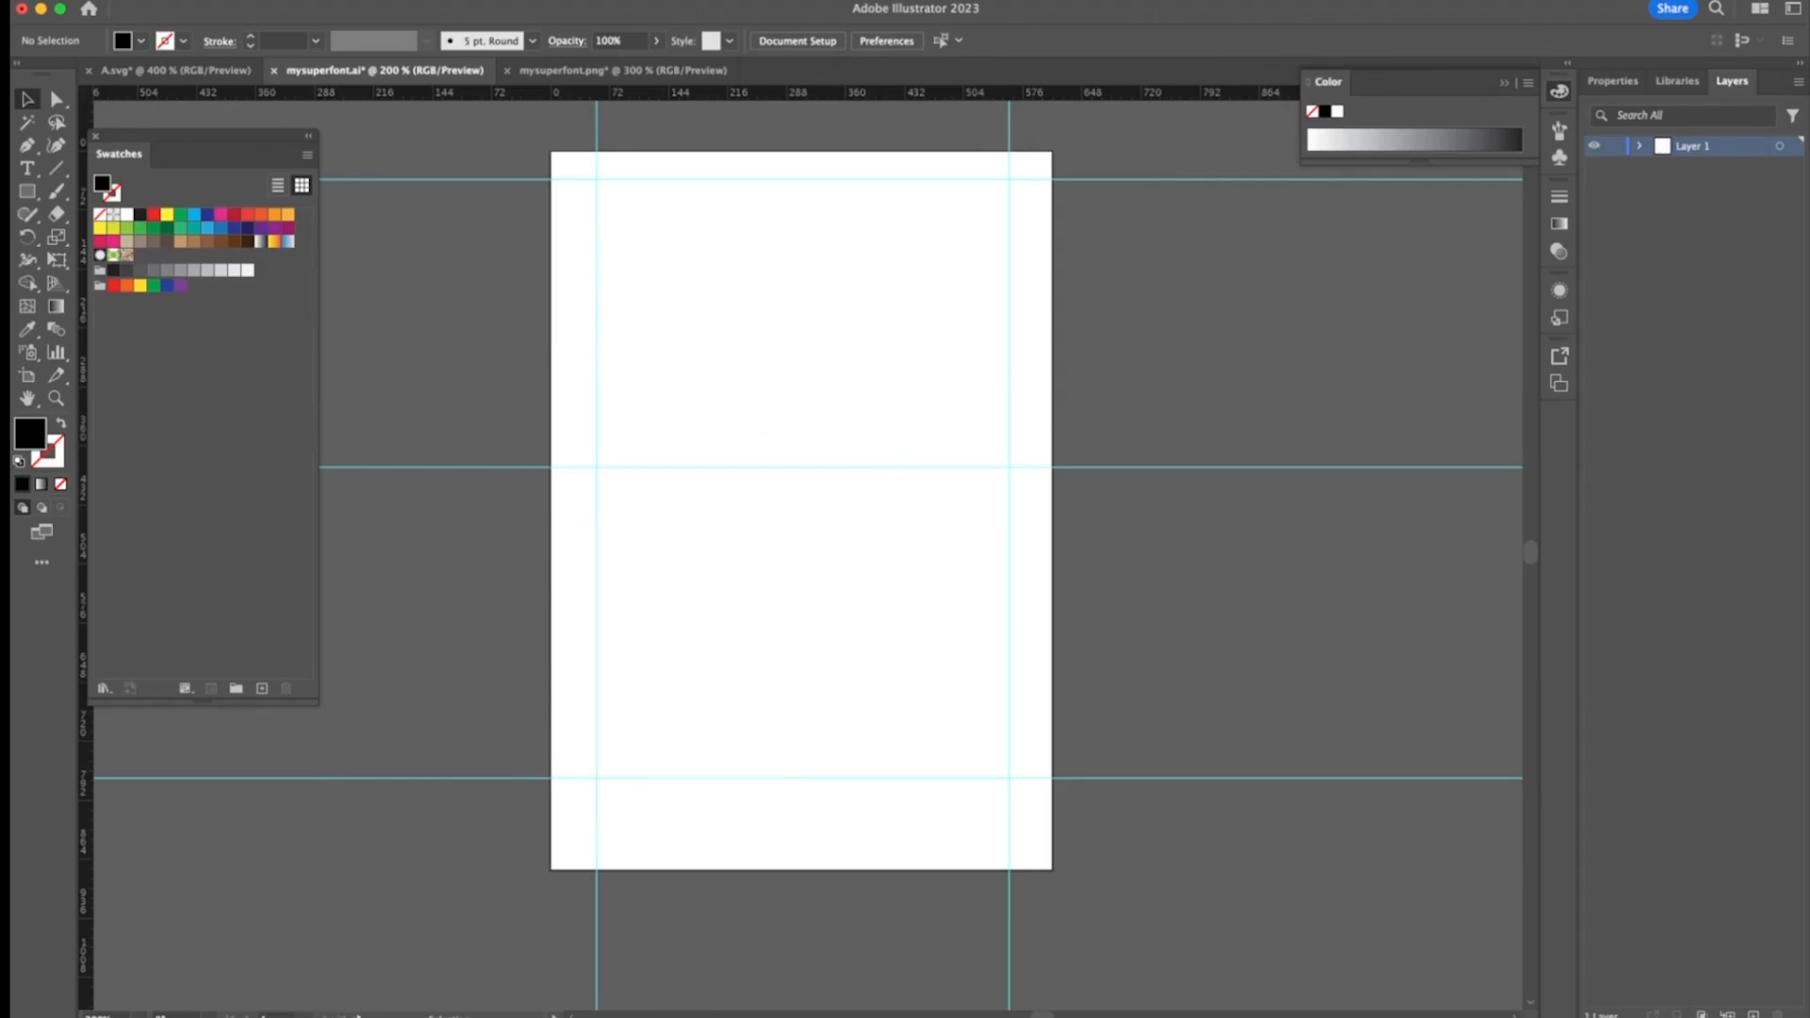
click(166, 73)
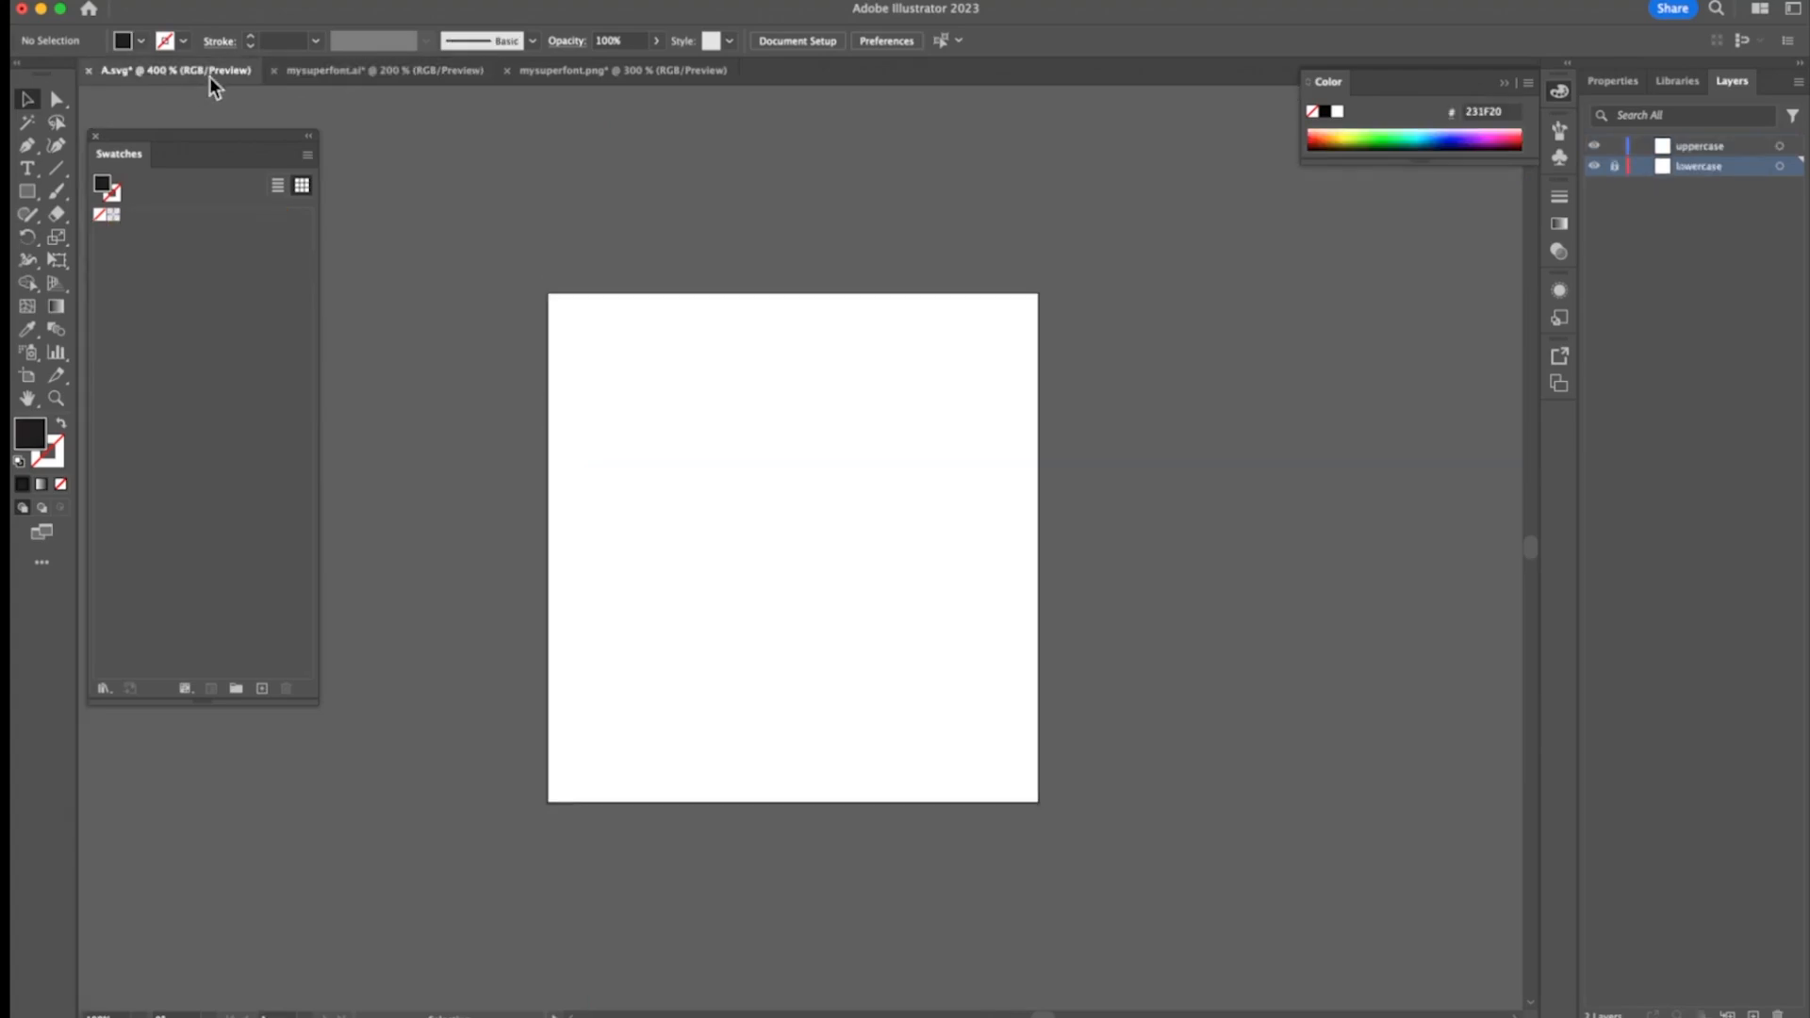
click(89, 70)
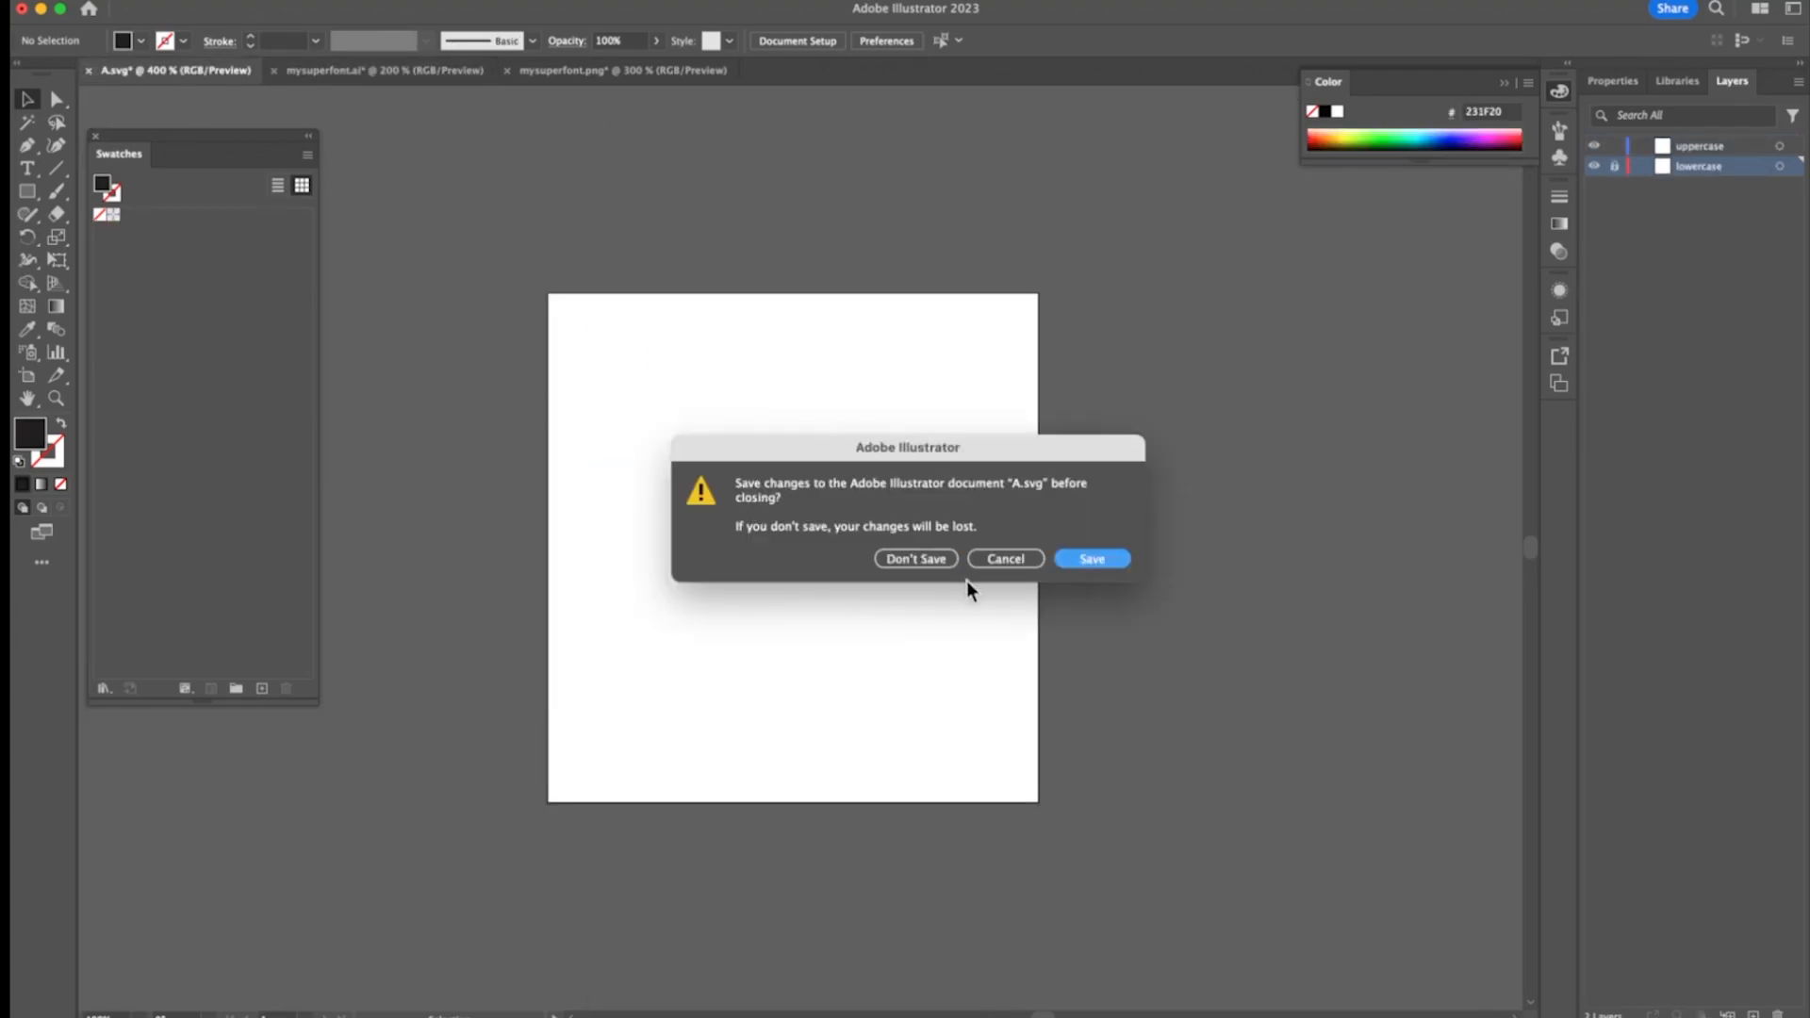
click(935, 556)
Delete the B from the artboard alphabet in mysuperfont.png, copy the C, and return to mysuperfont.ai
click(403, 74)
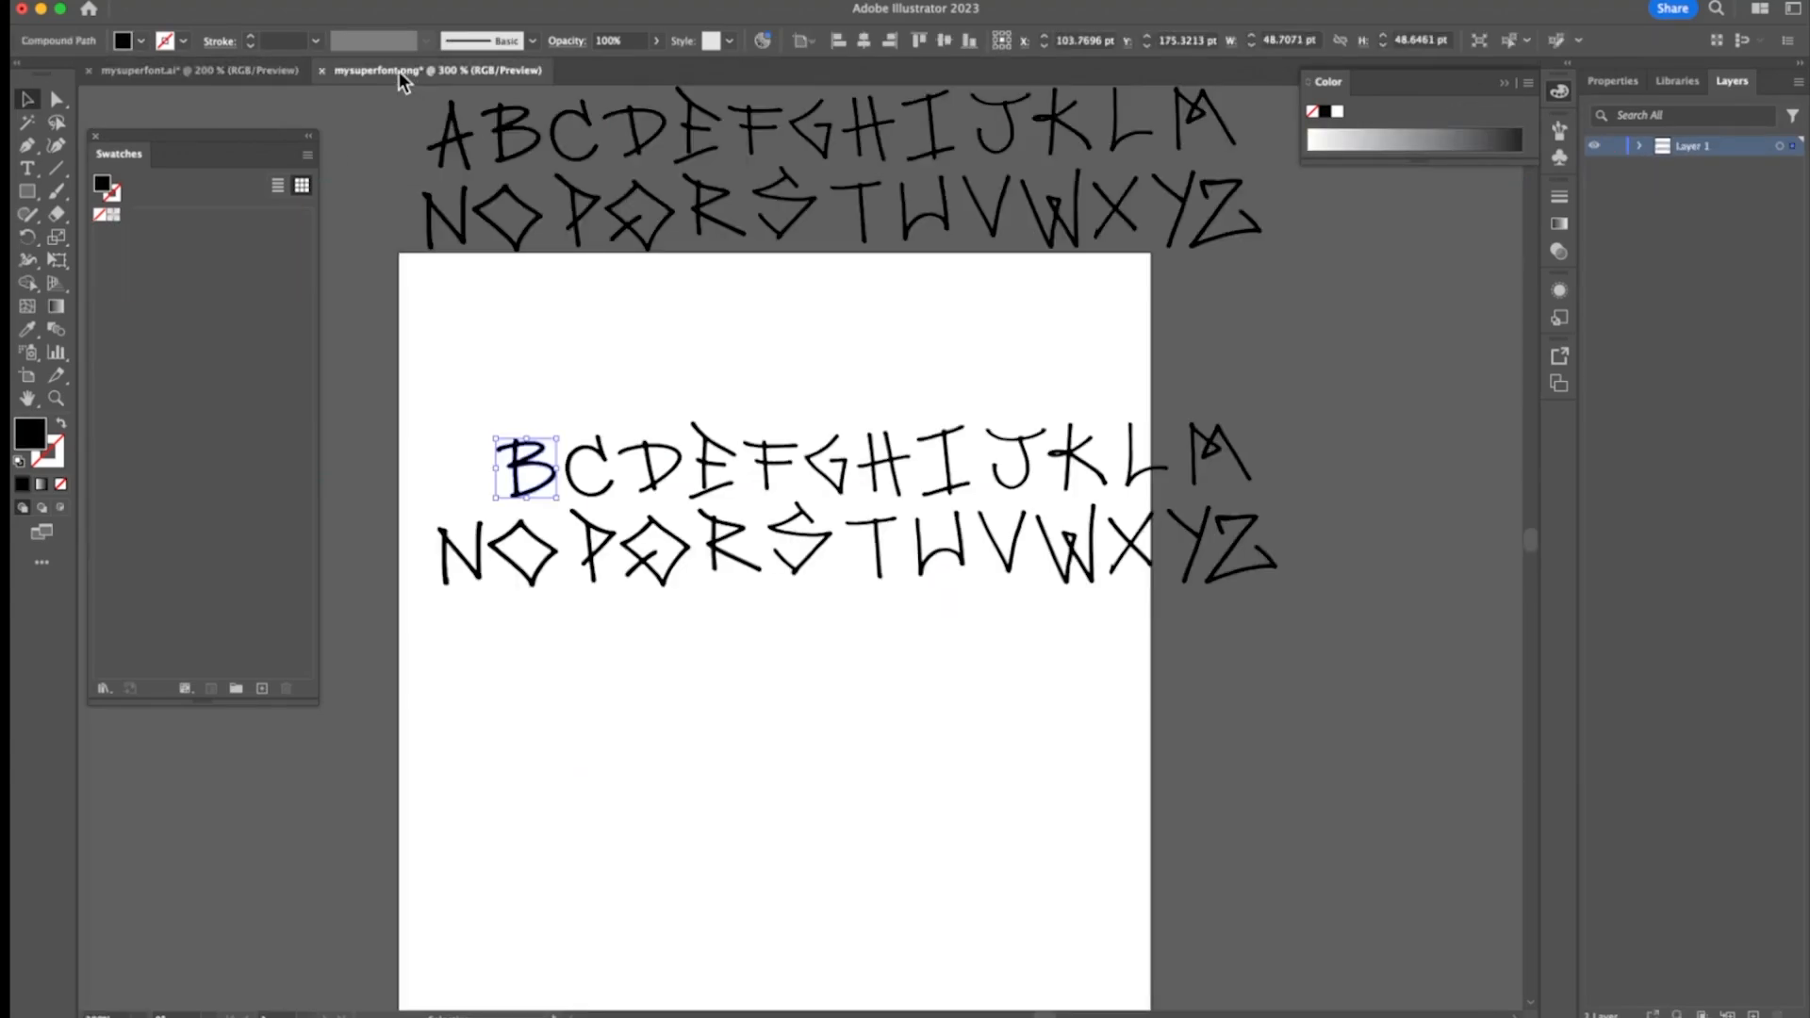
click(606, 495)
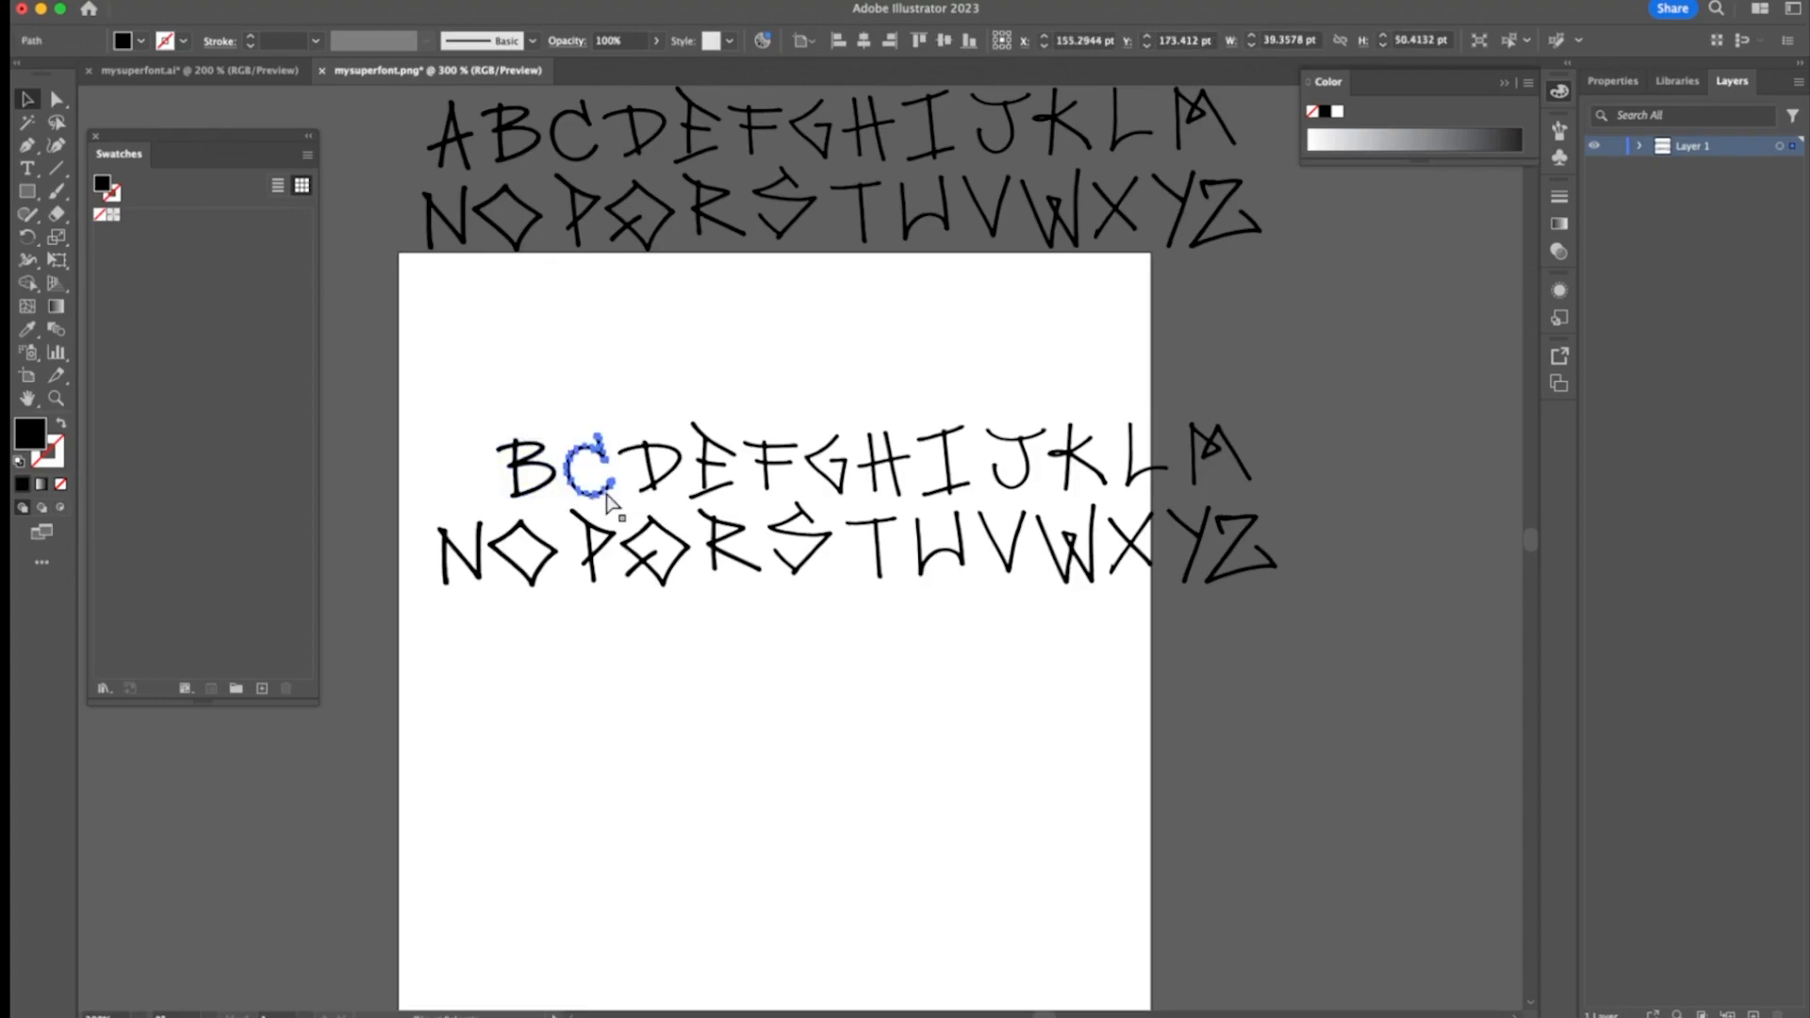
click(506, 462)
key(Delete)
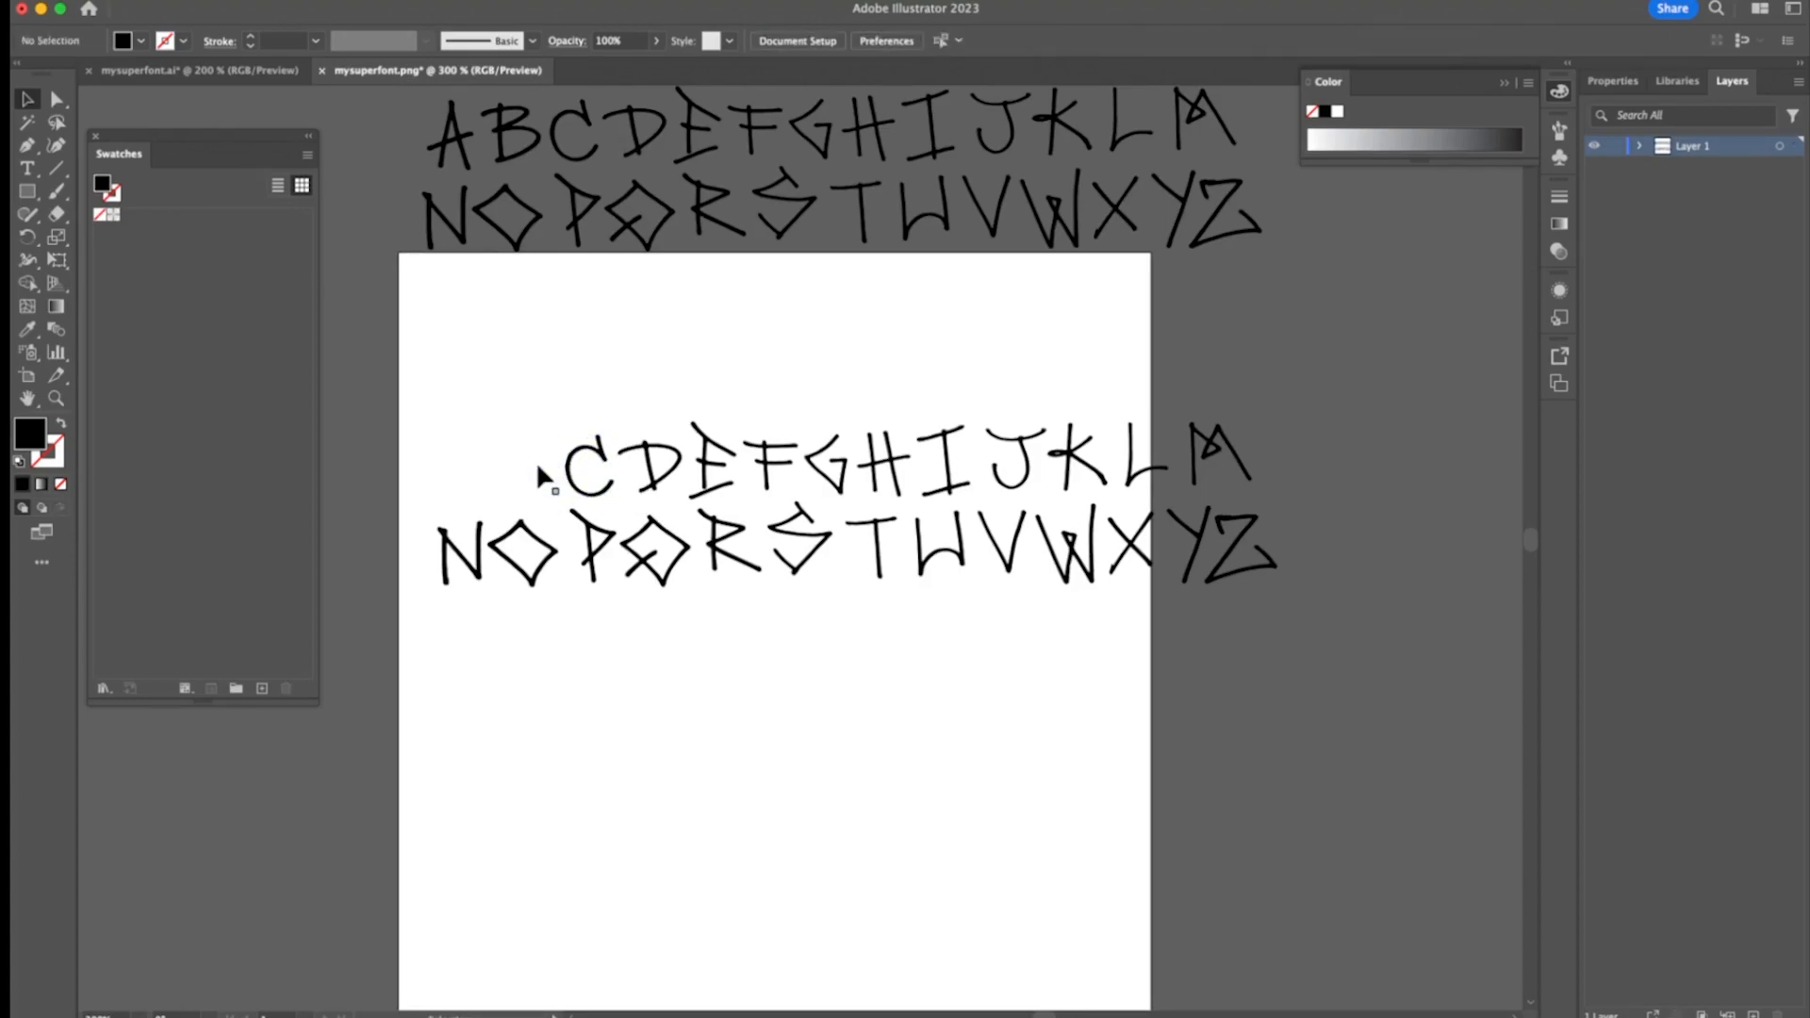
click(569, 478)
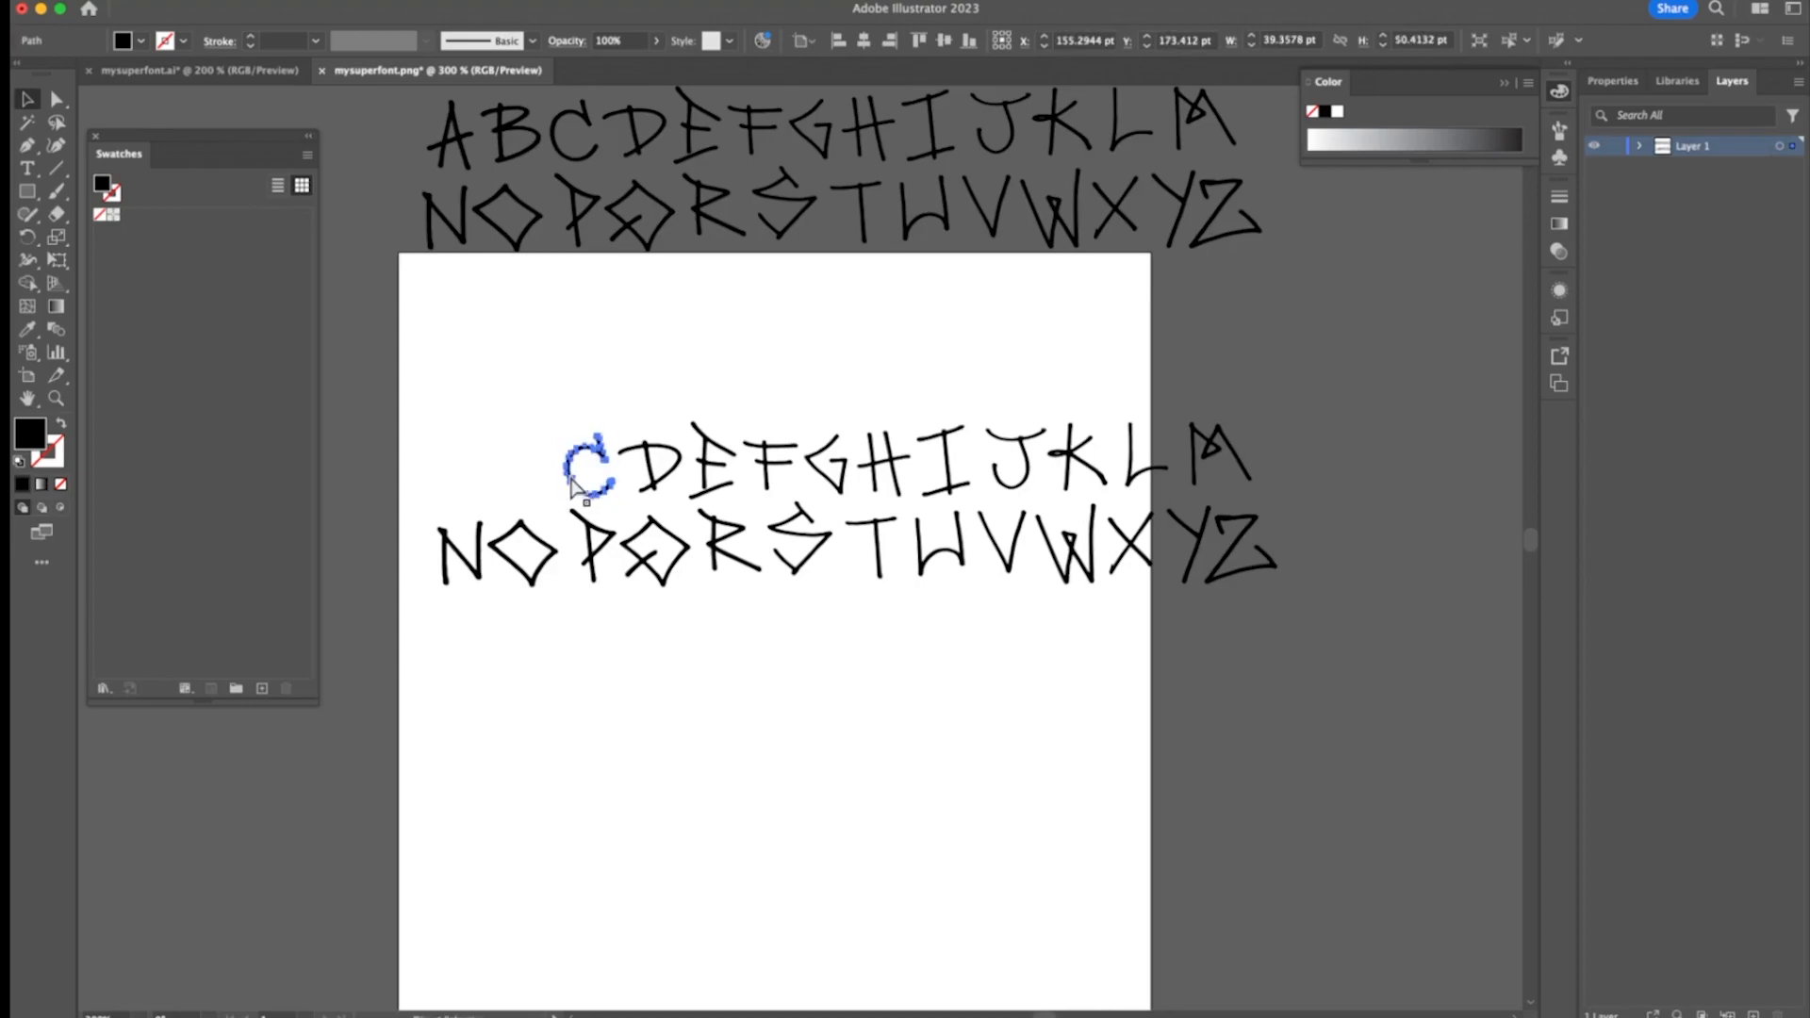
click(189, 69)
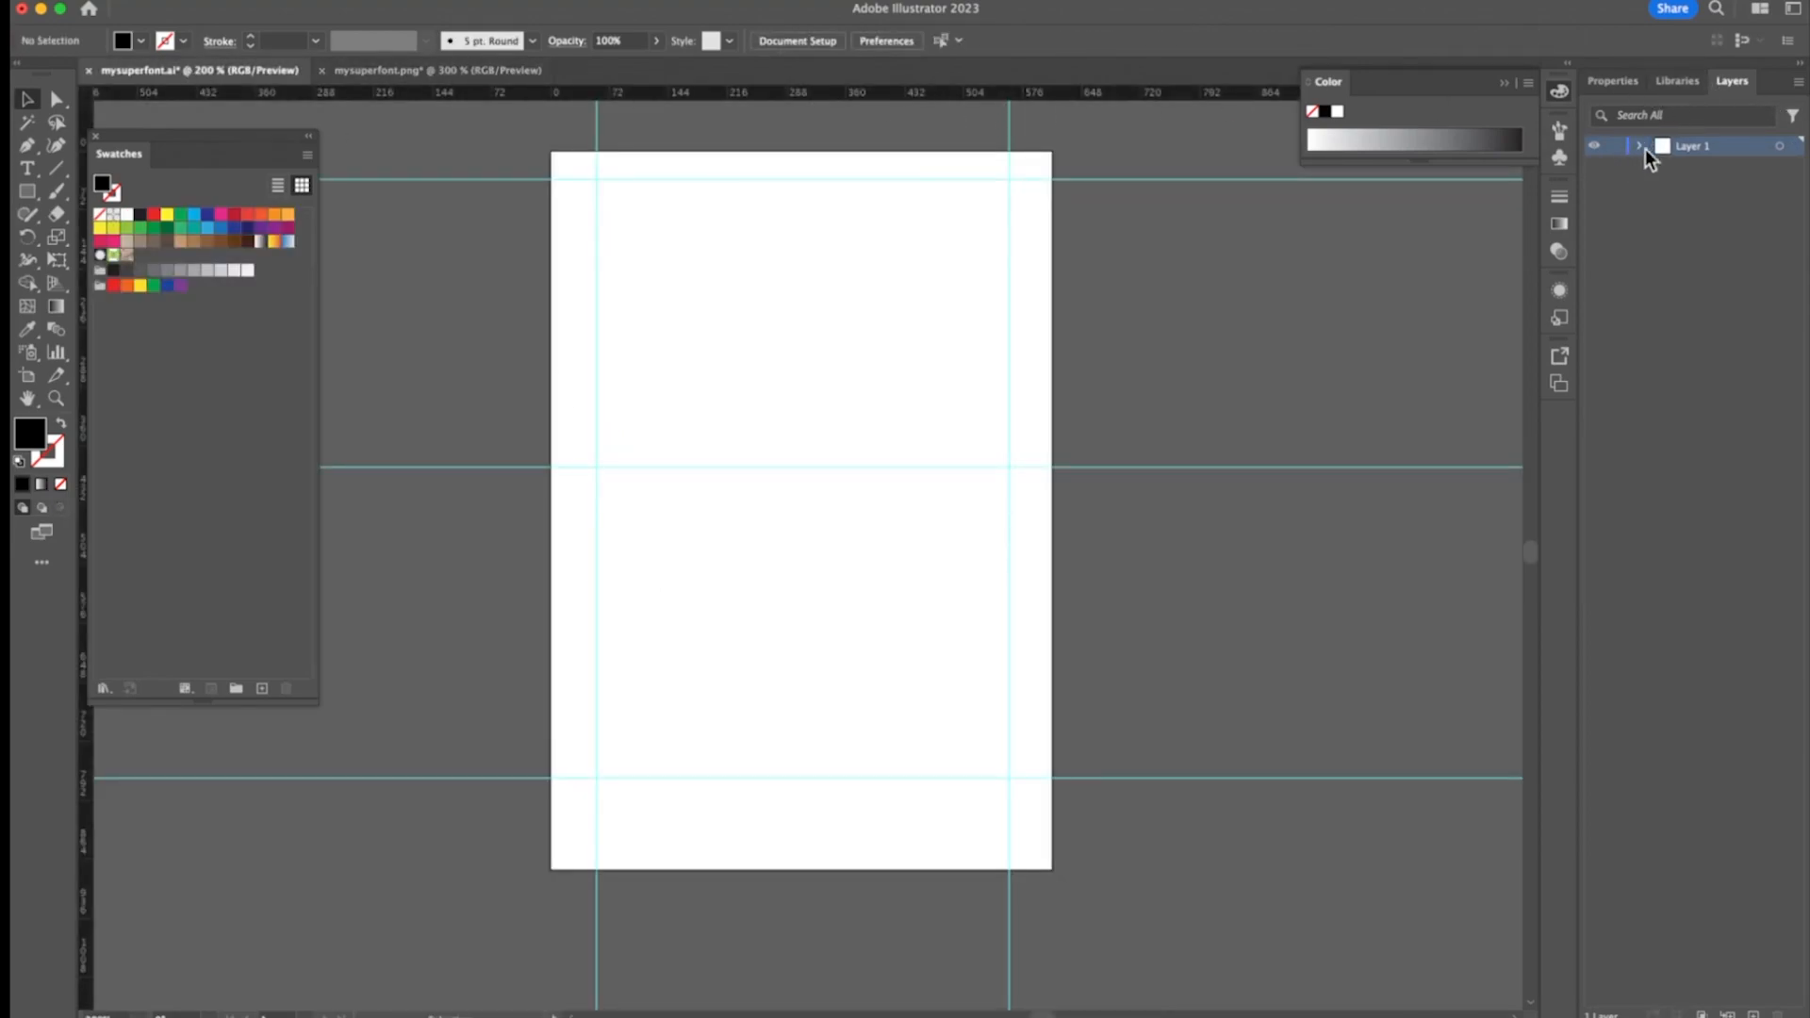
click(431, 71)
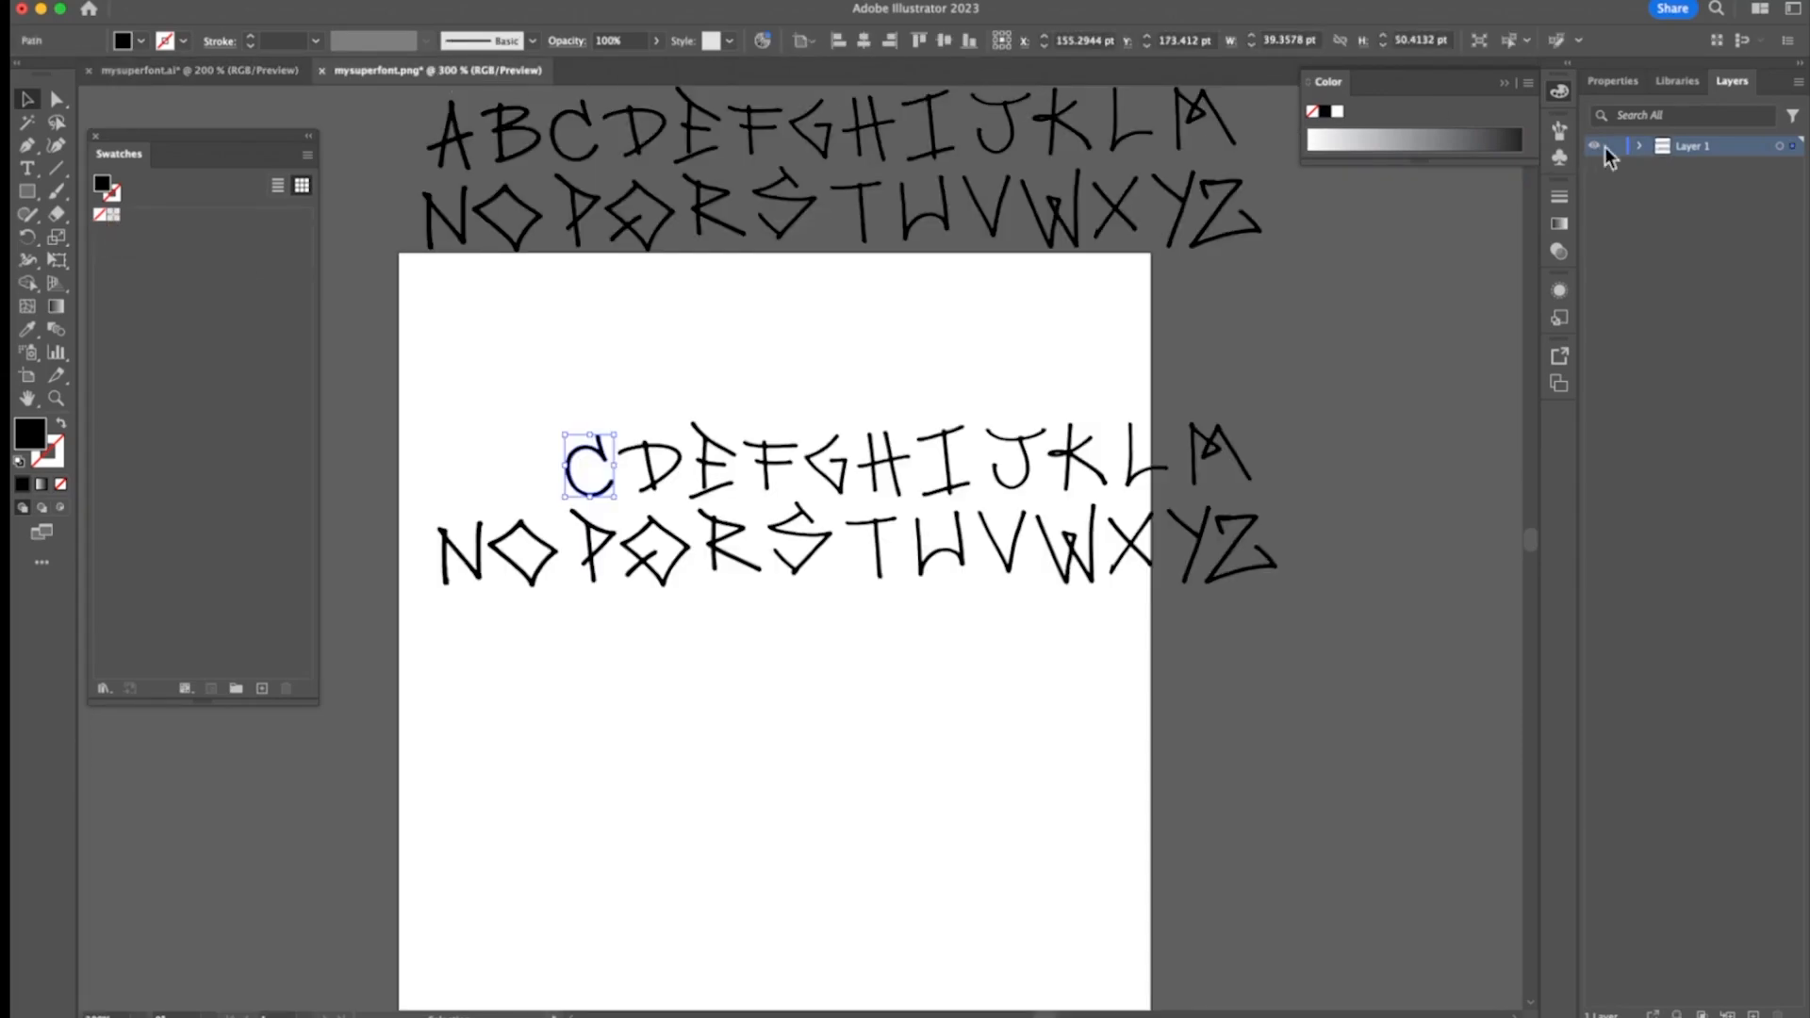
click(209, 77)
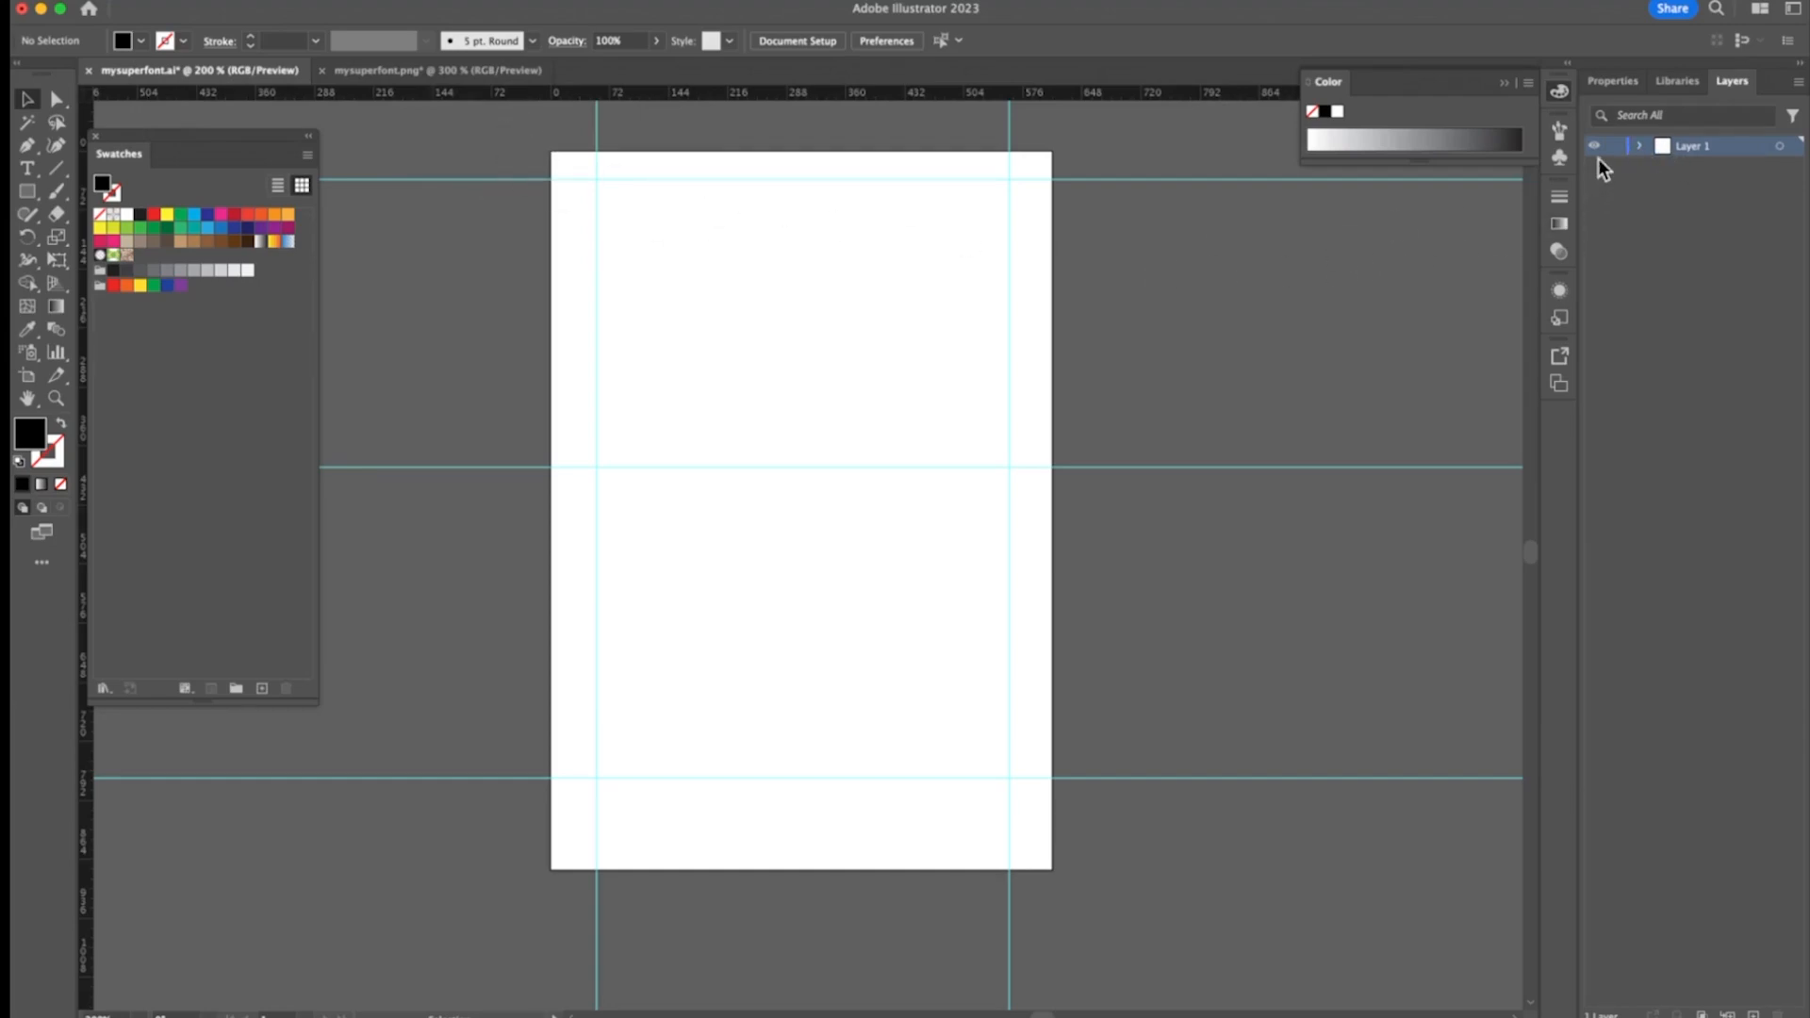
Rename Layer 1 as LOWERCASE and add a new layer named UPPERCASE above it
text(LOWERCASE)
click(1687, 216)
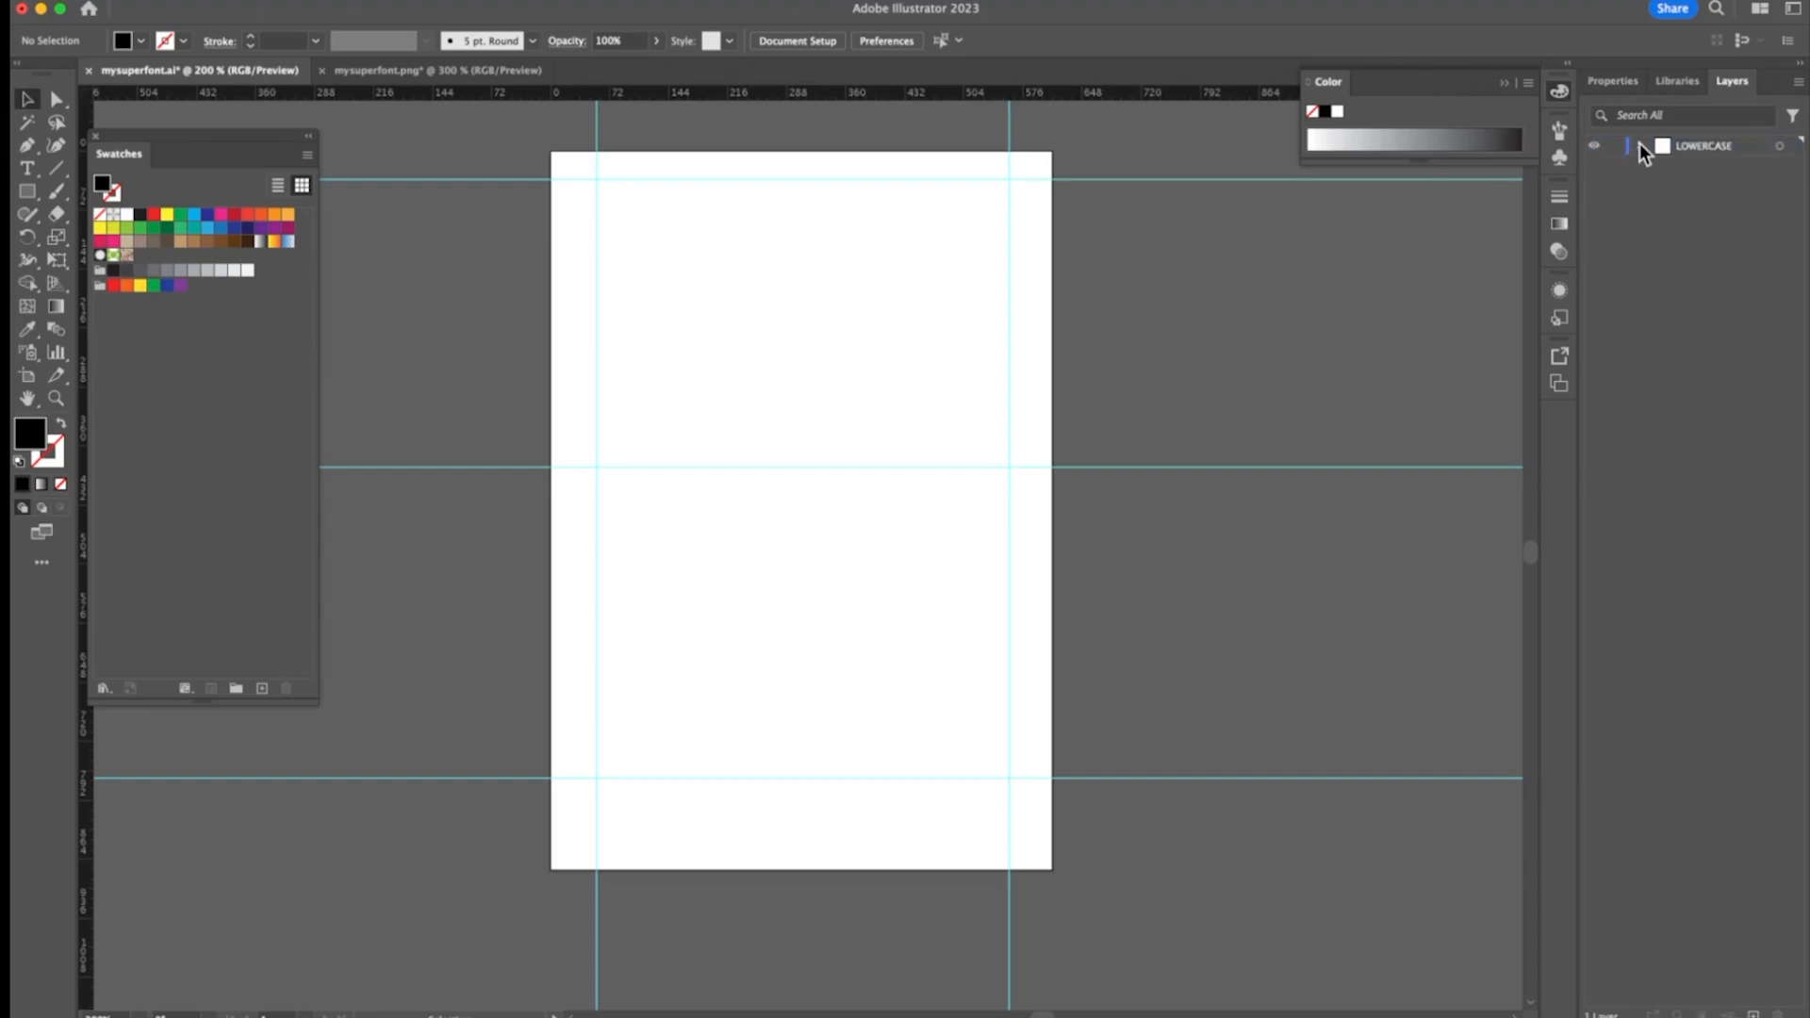
click(1752, 1014)
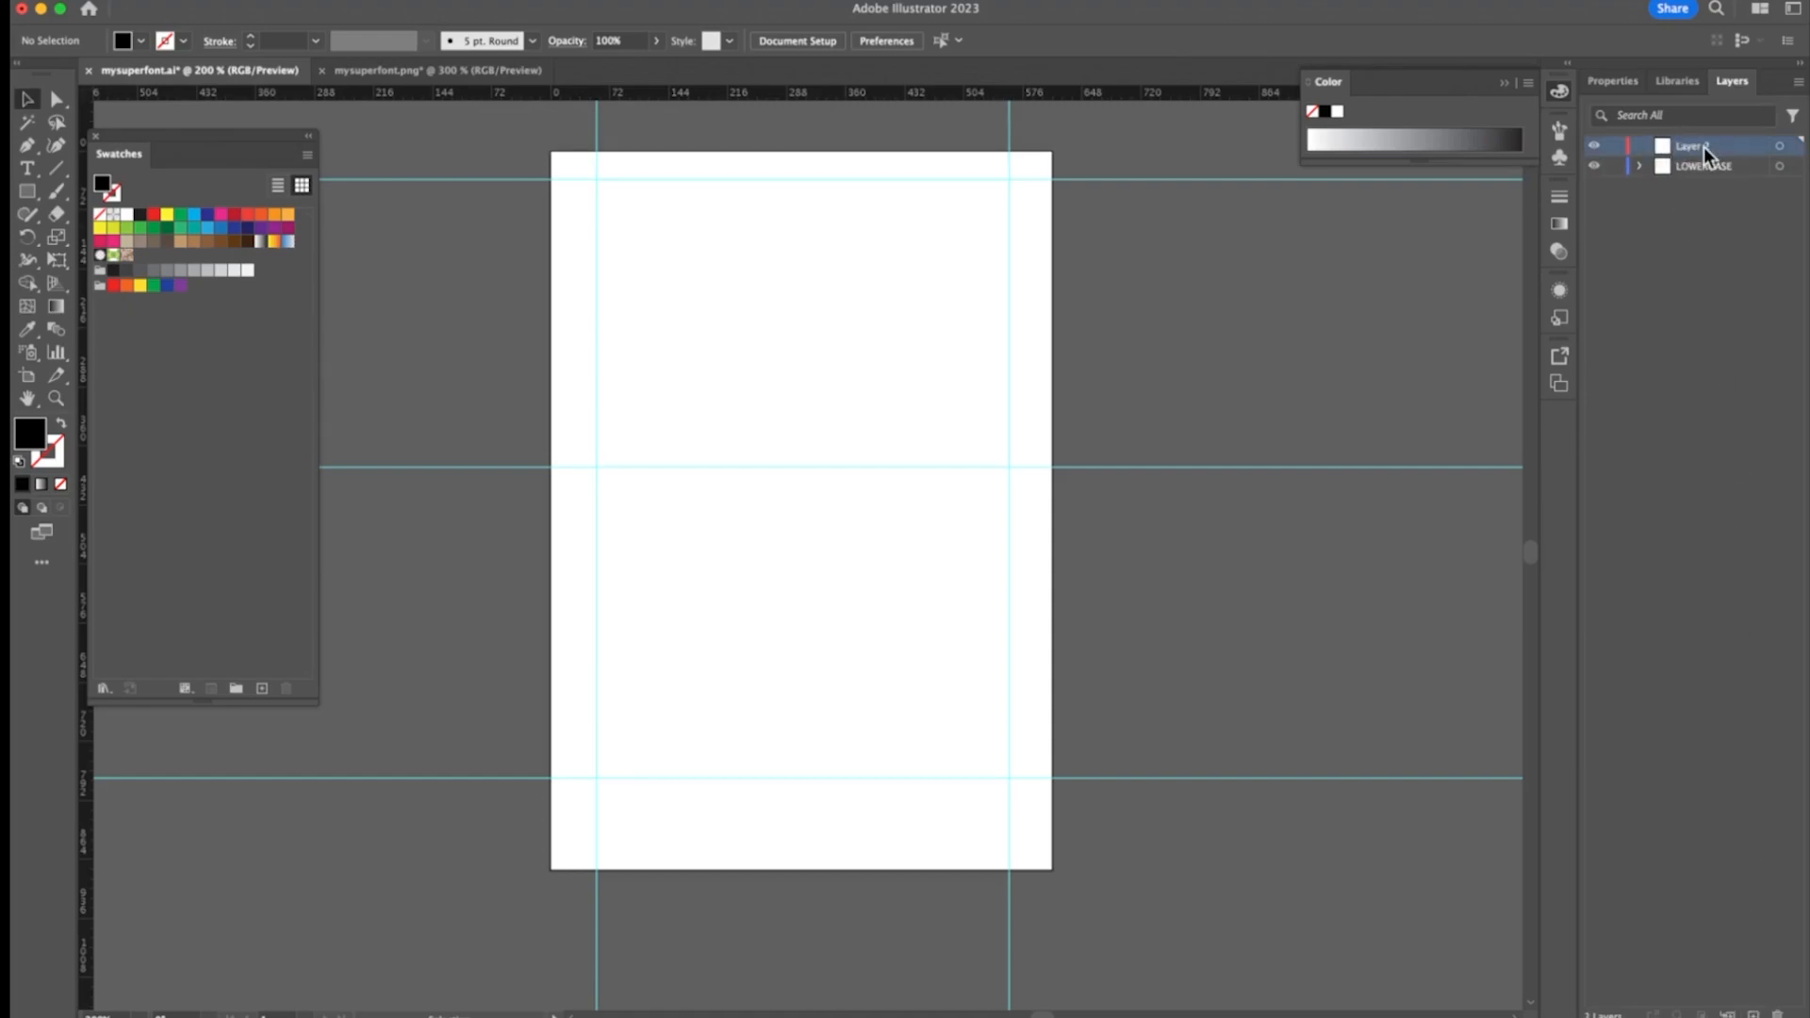
text(UPPERCASE)
click(1687, 252)
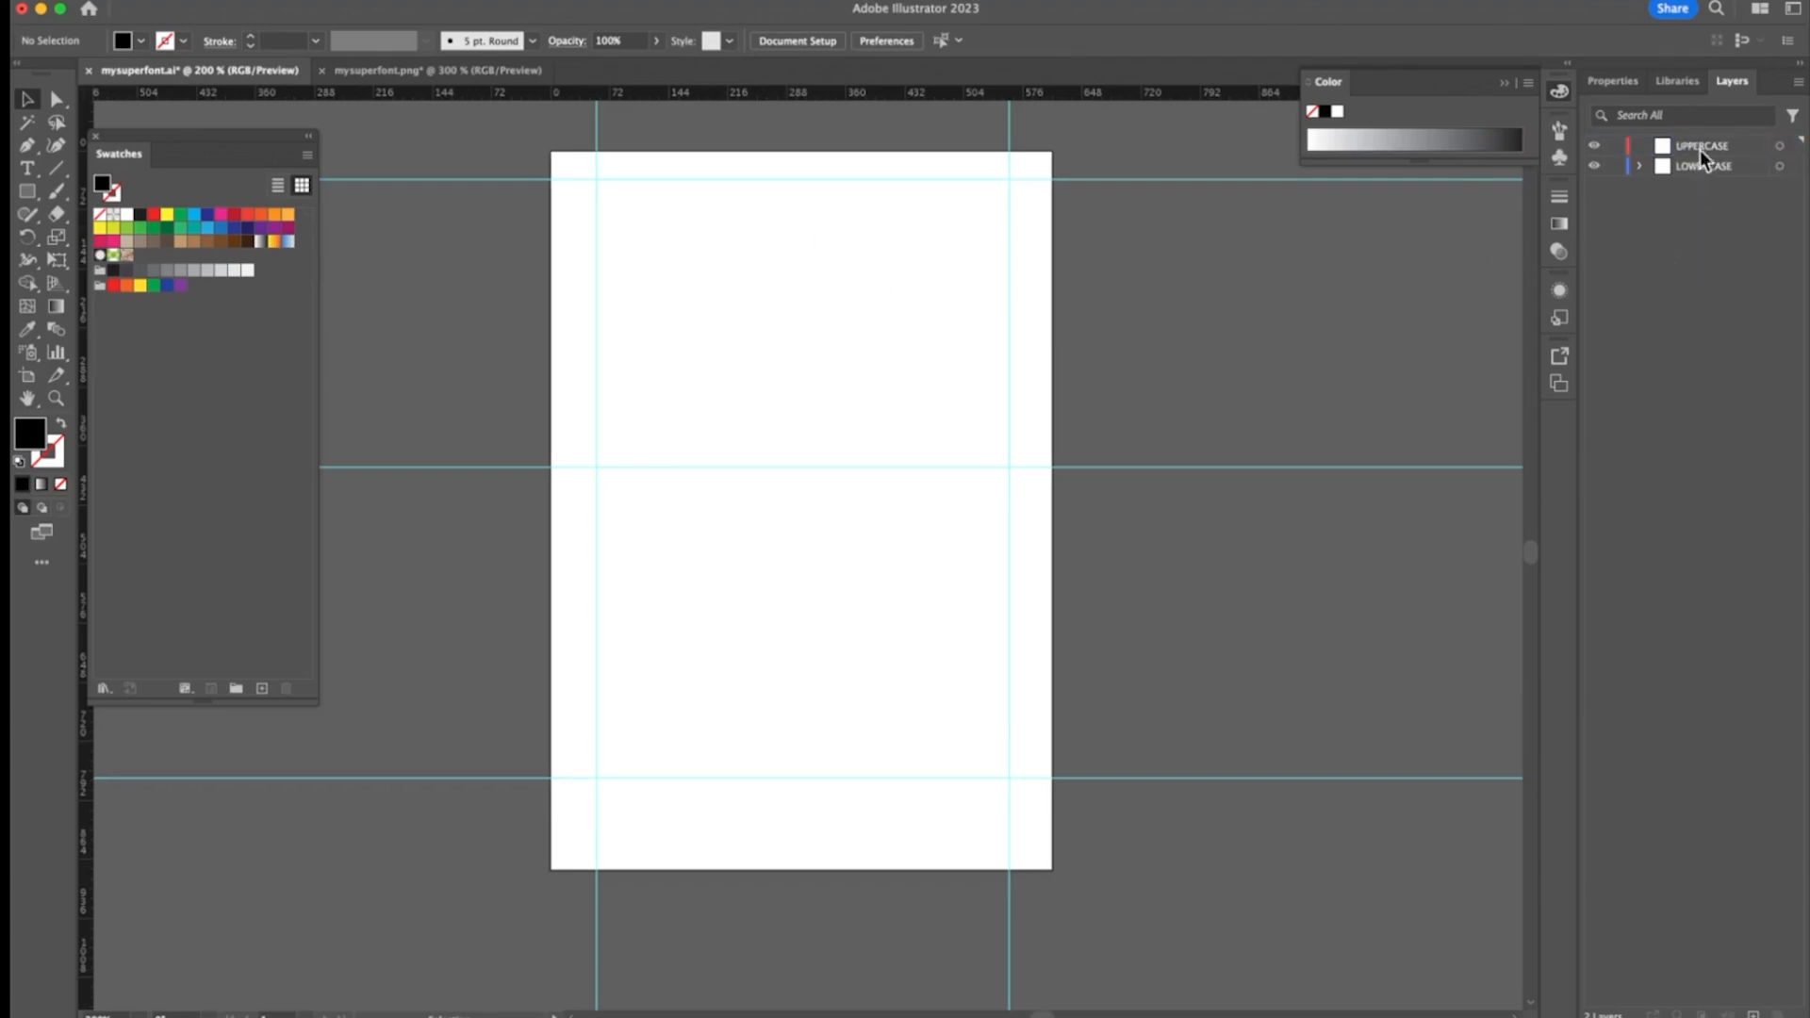
Delete all the guides contained in the LOWERCASE layer
click(1639, 166)
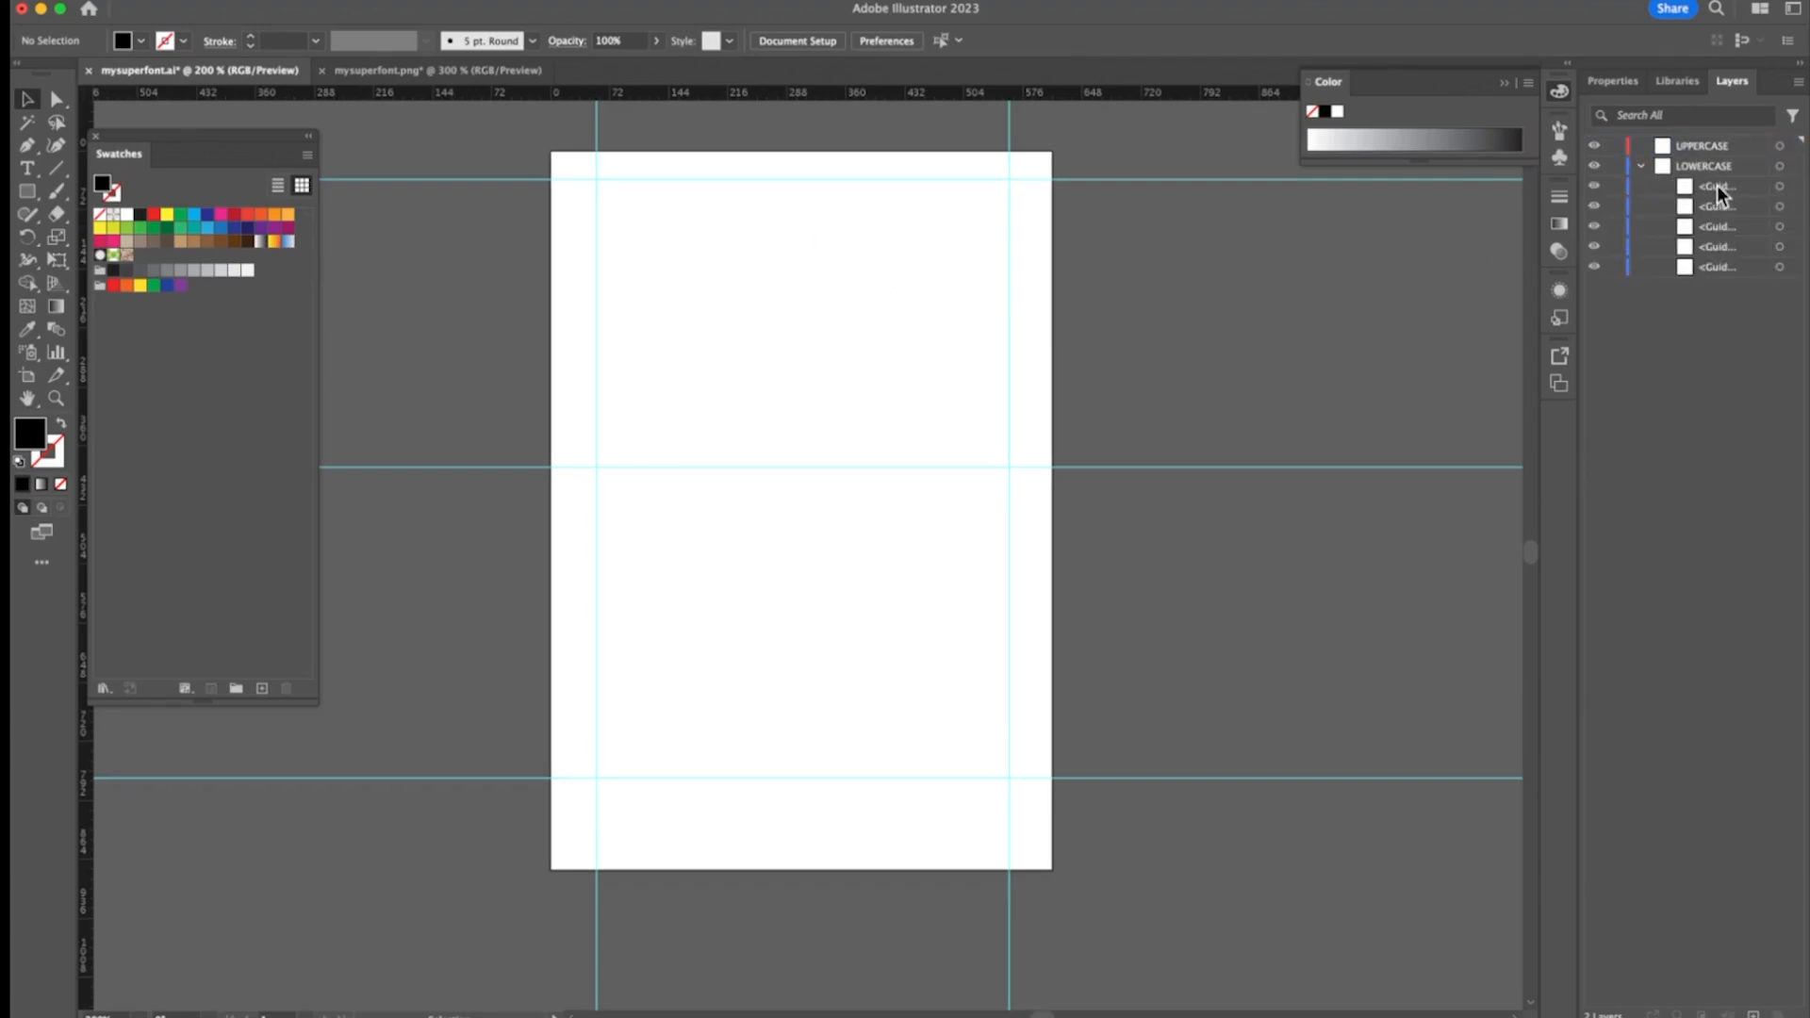
shift+click(1710, 268)
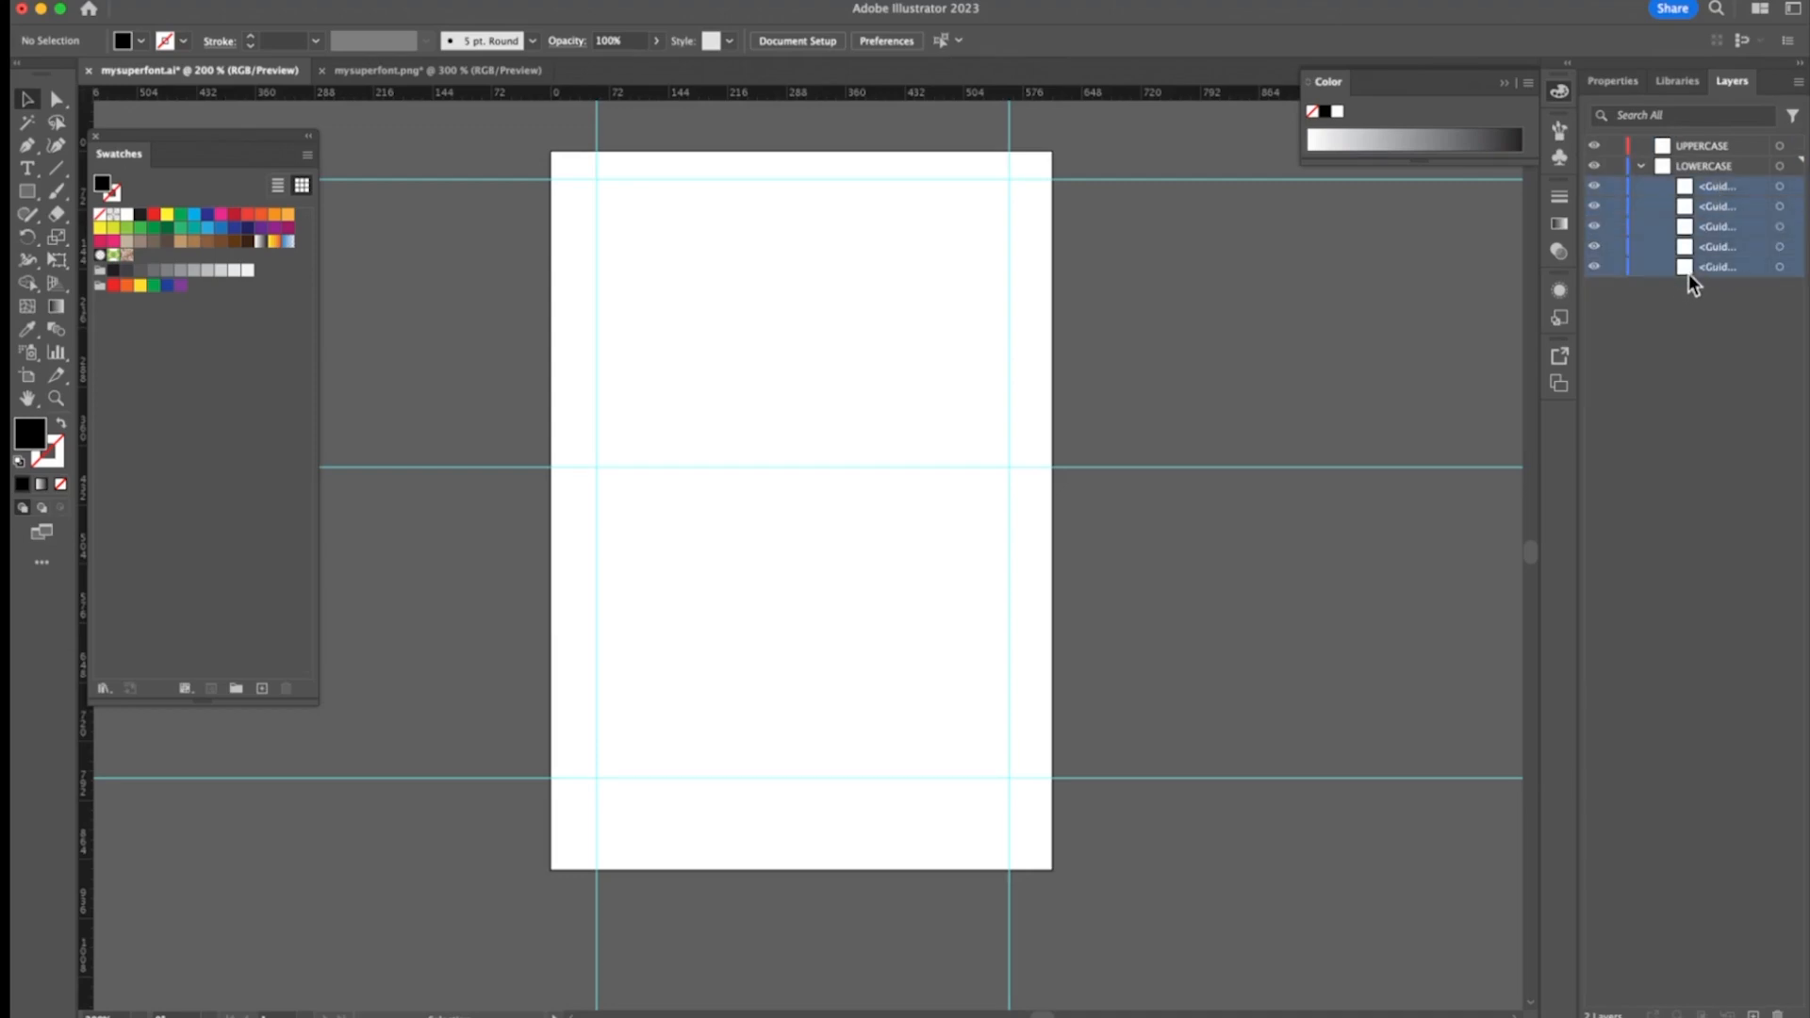
key(Delete)
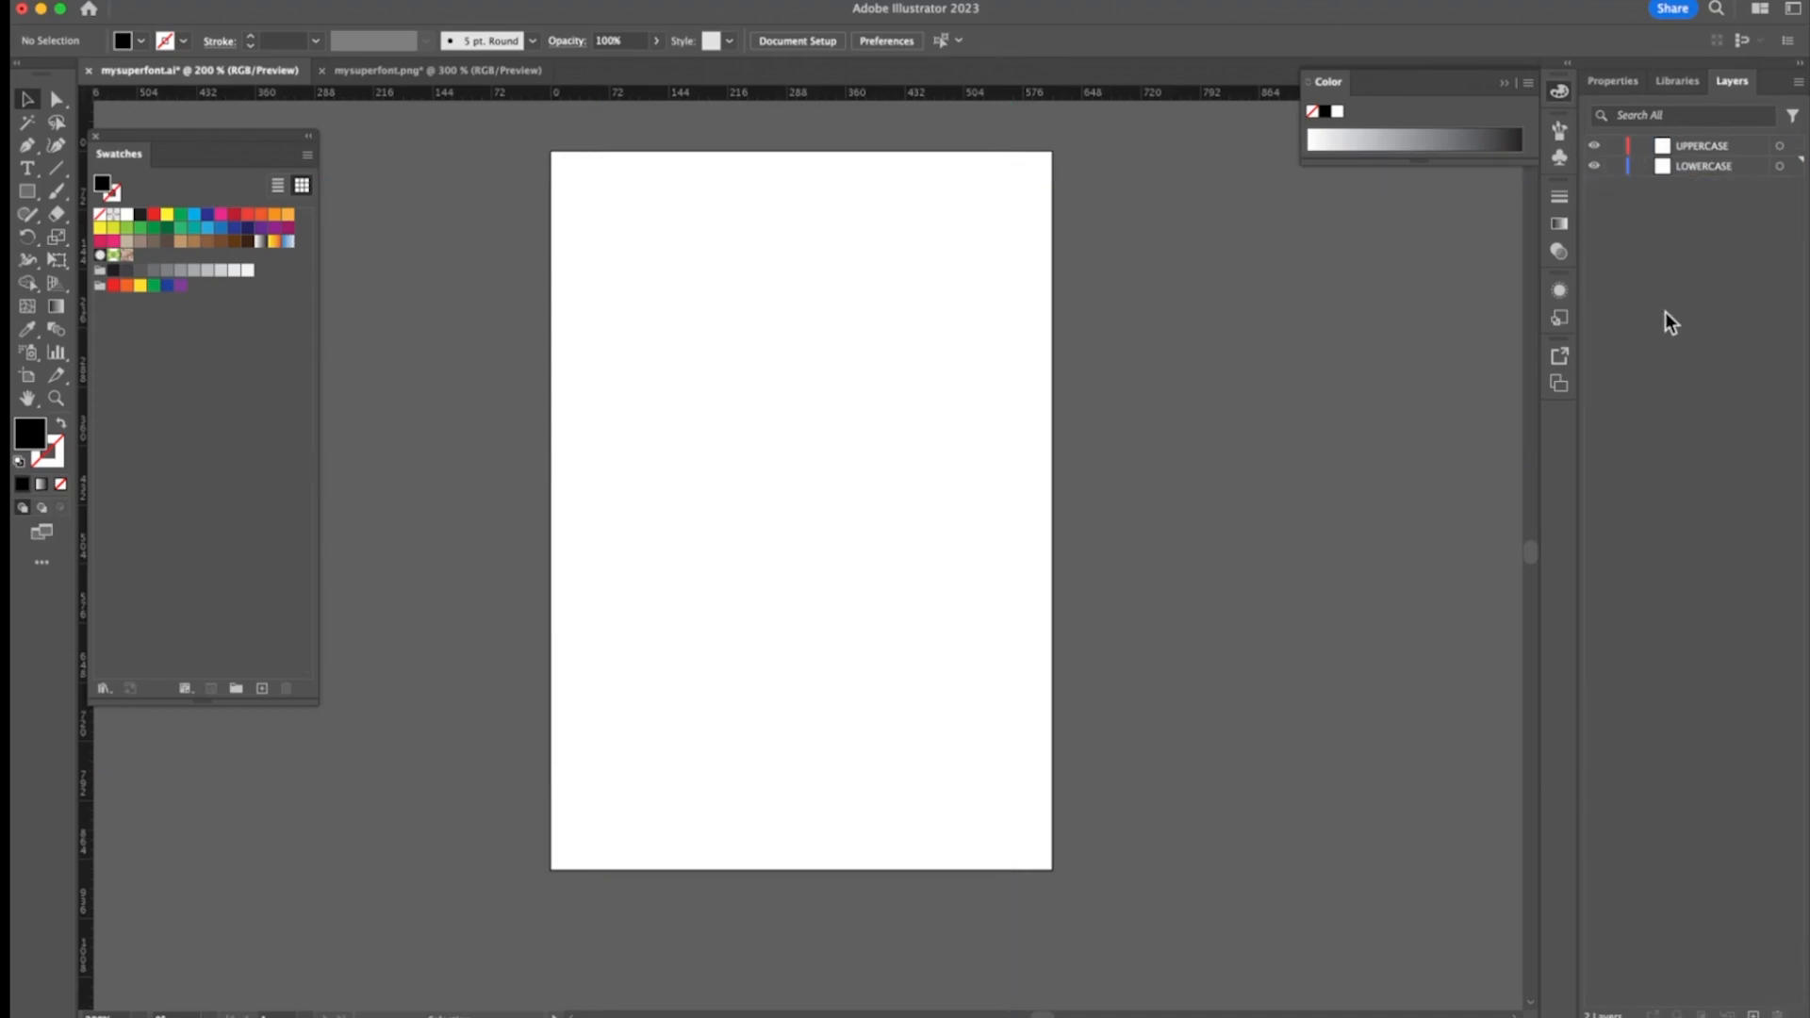
Lock the LOWERCASE layer and paste the C into the UPPERCASE layer
key(super+v)
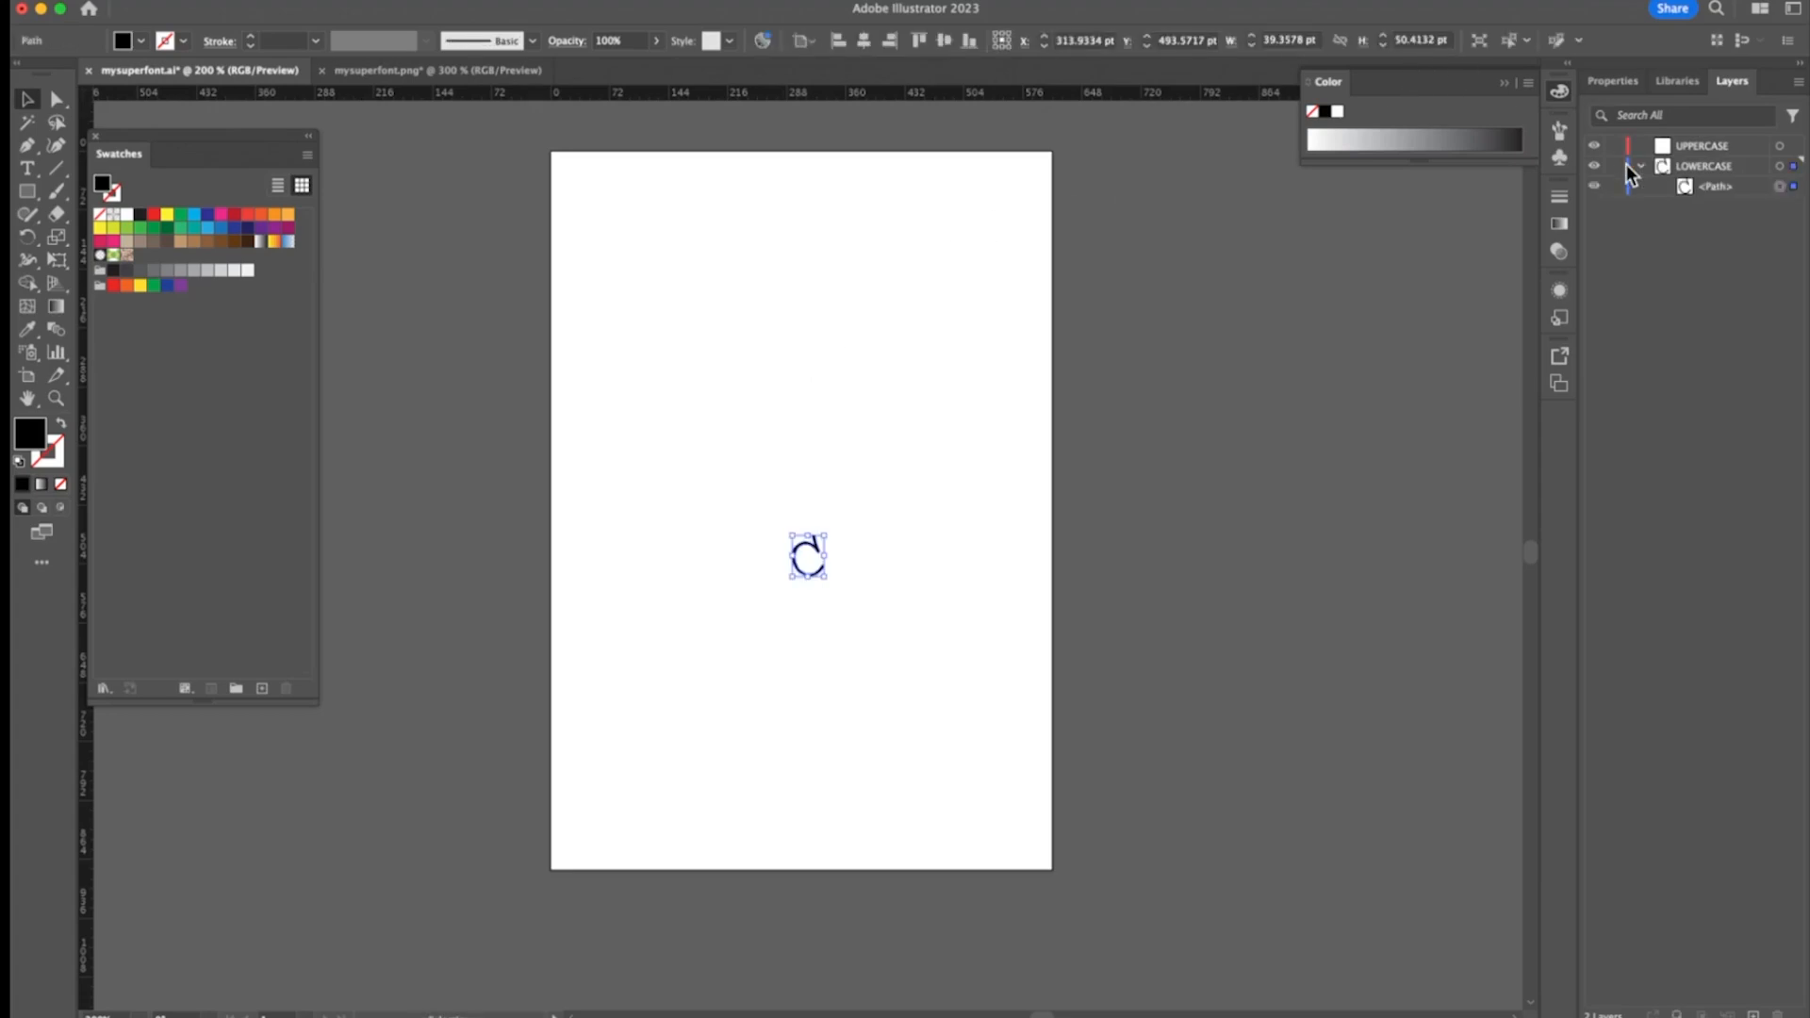
key(super+z)
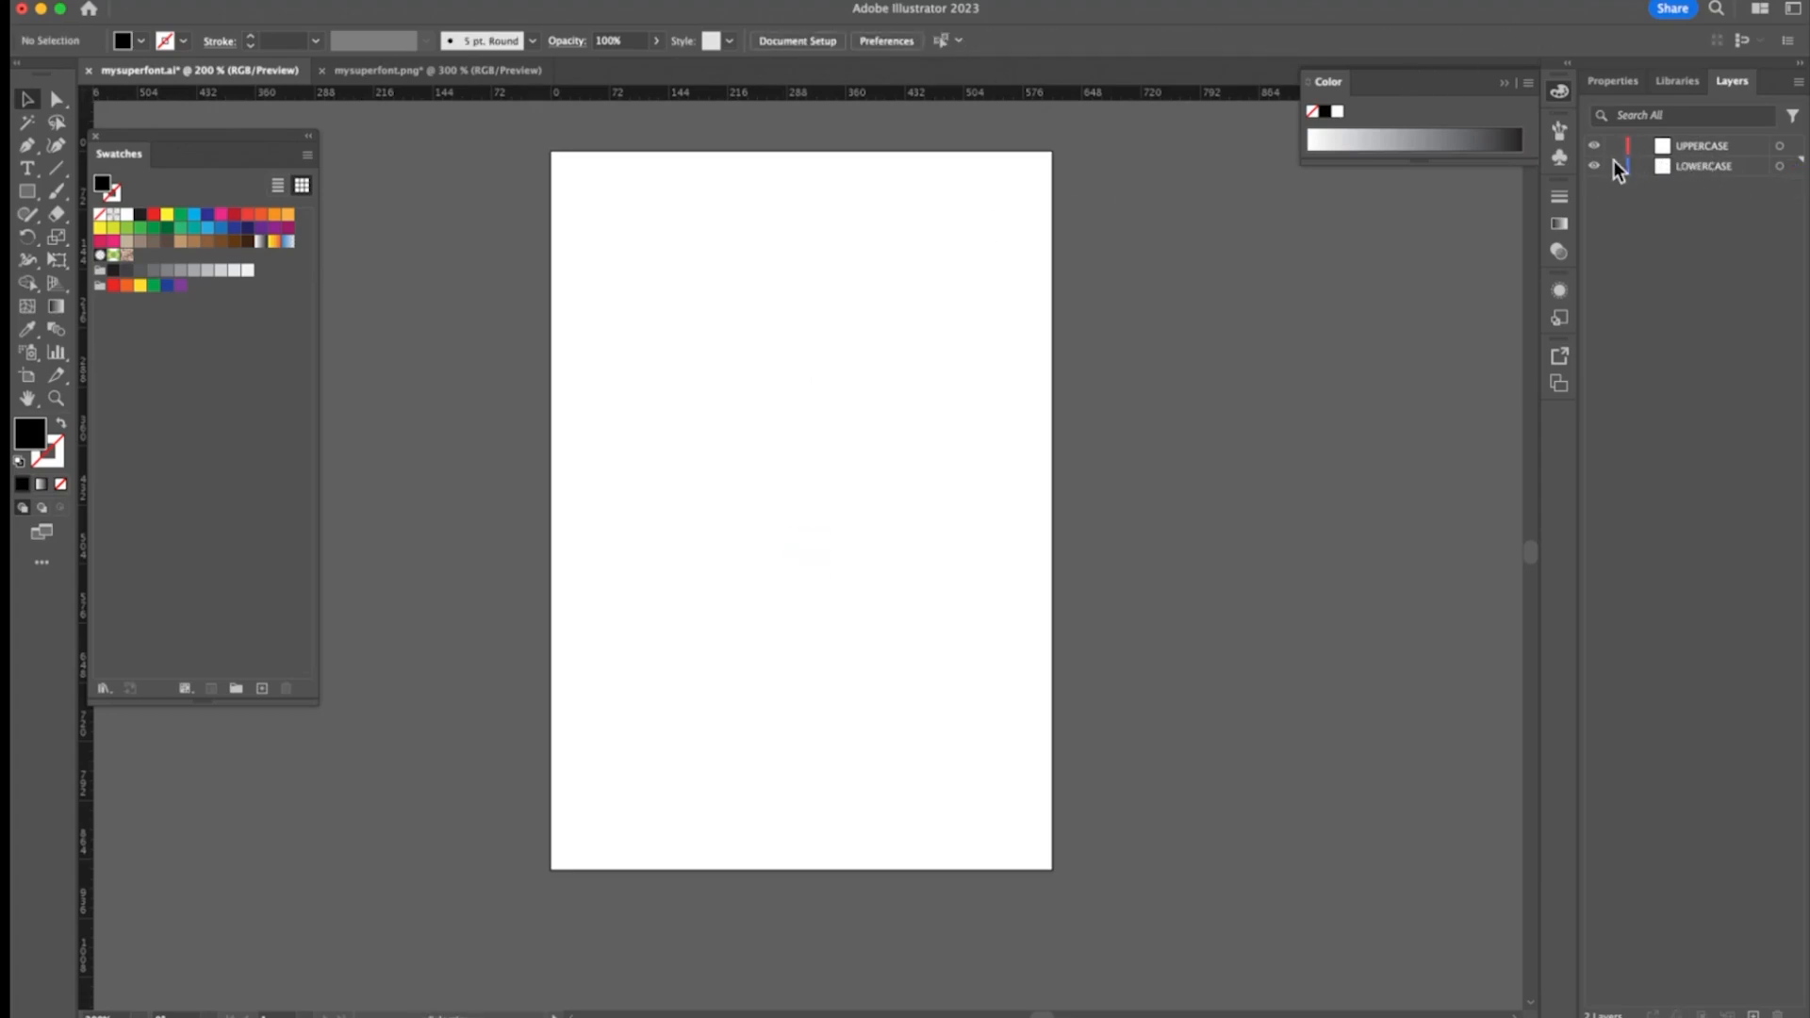
click(1700, 147)
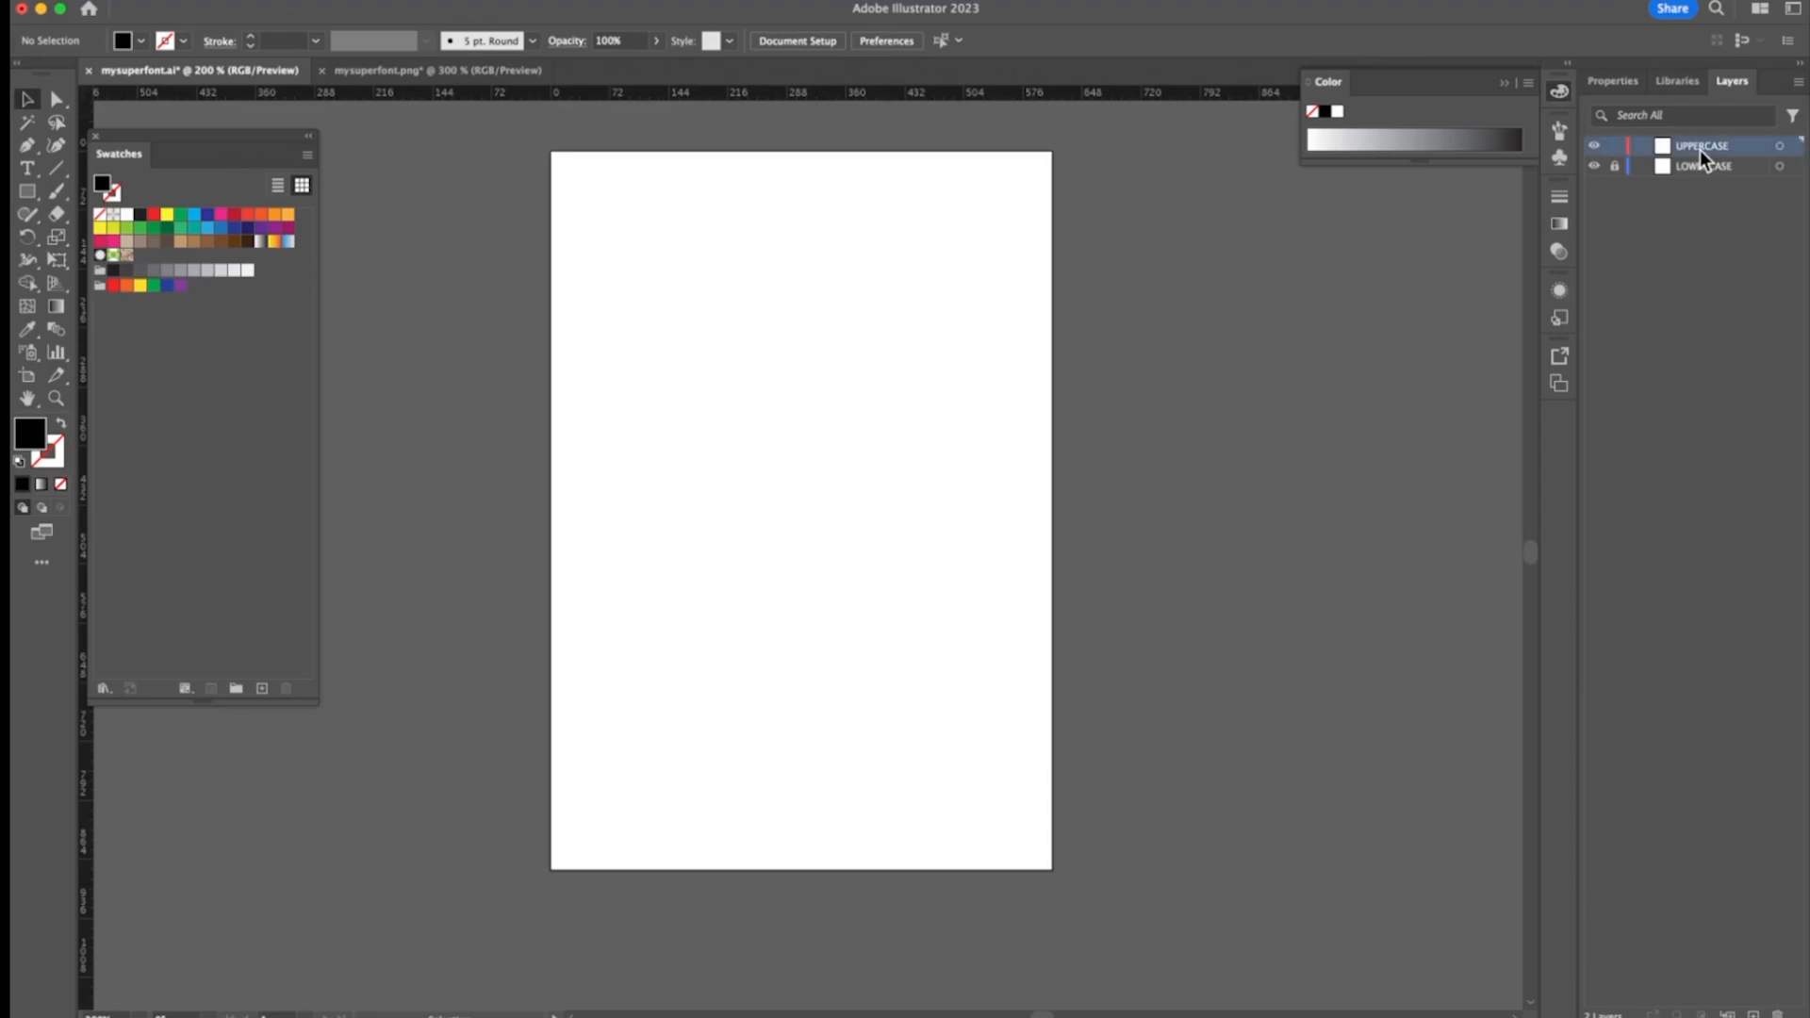
key(super+v)
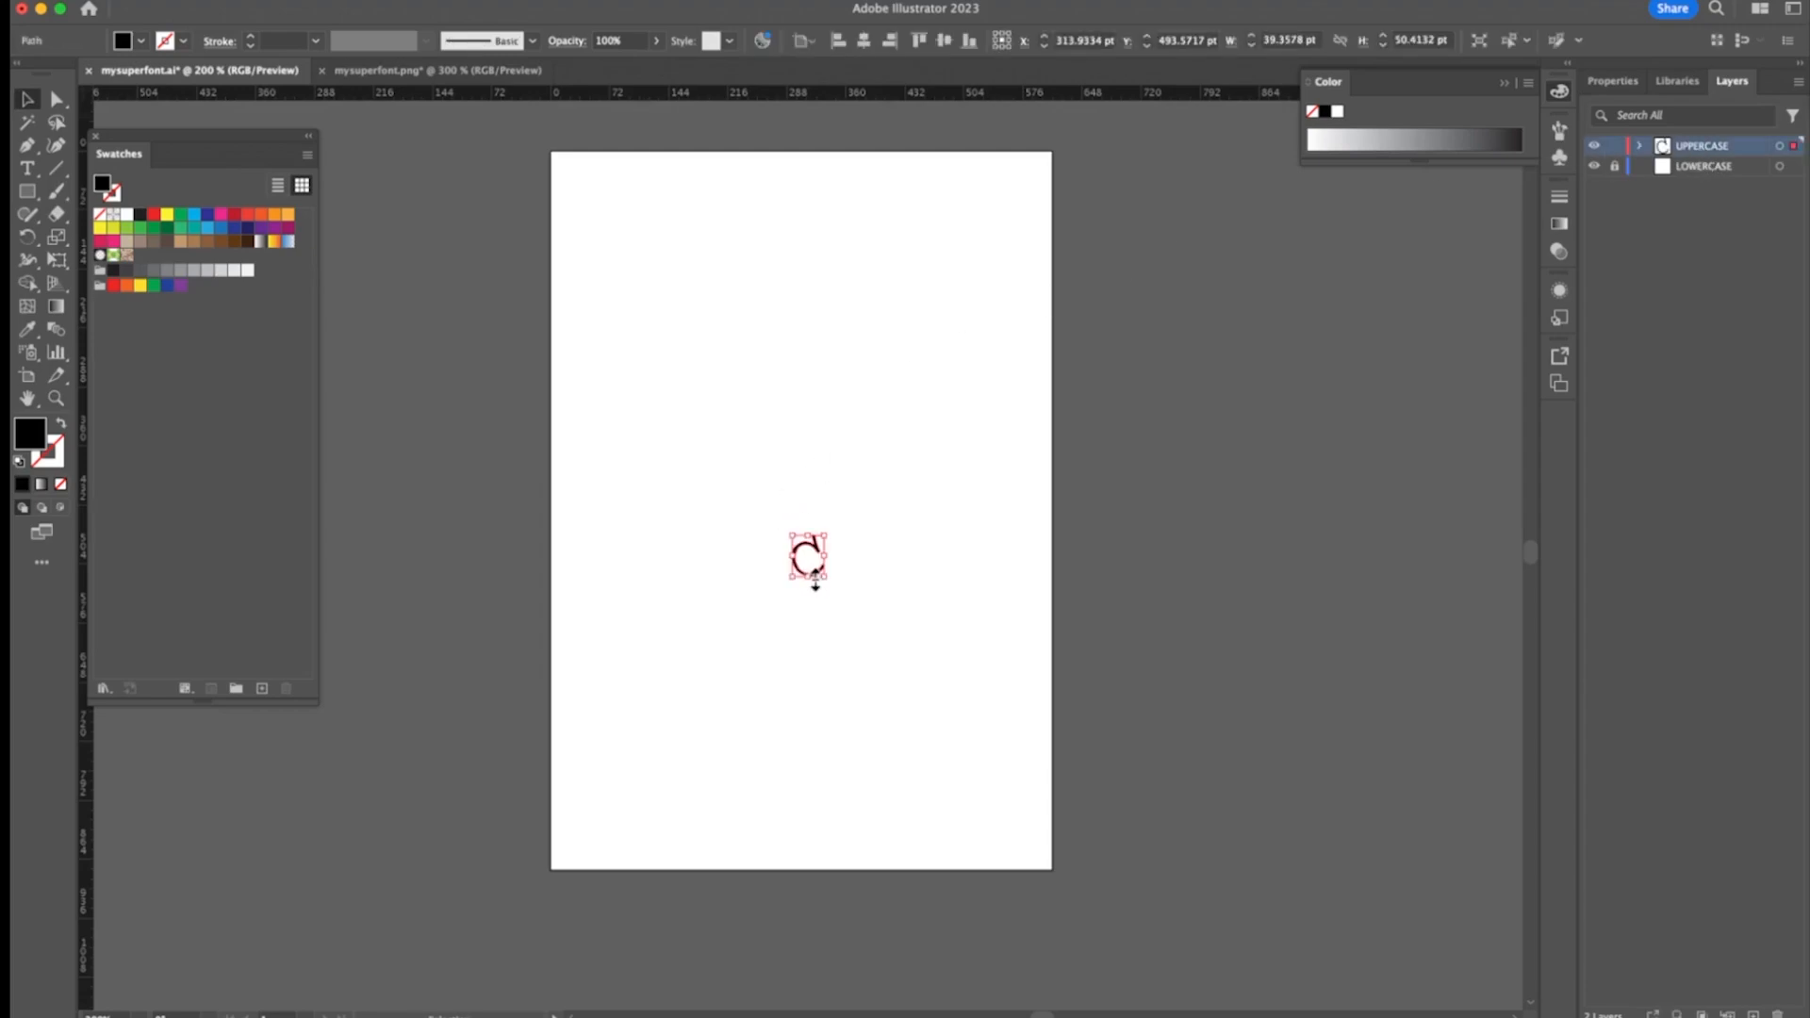
Cut the C, compare with the layer in mysuperfont.png, and paste the C back into the UPPERCASE layer
key(super+x)
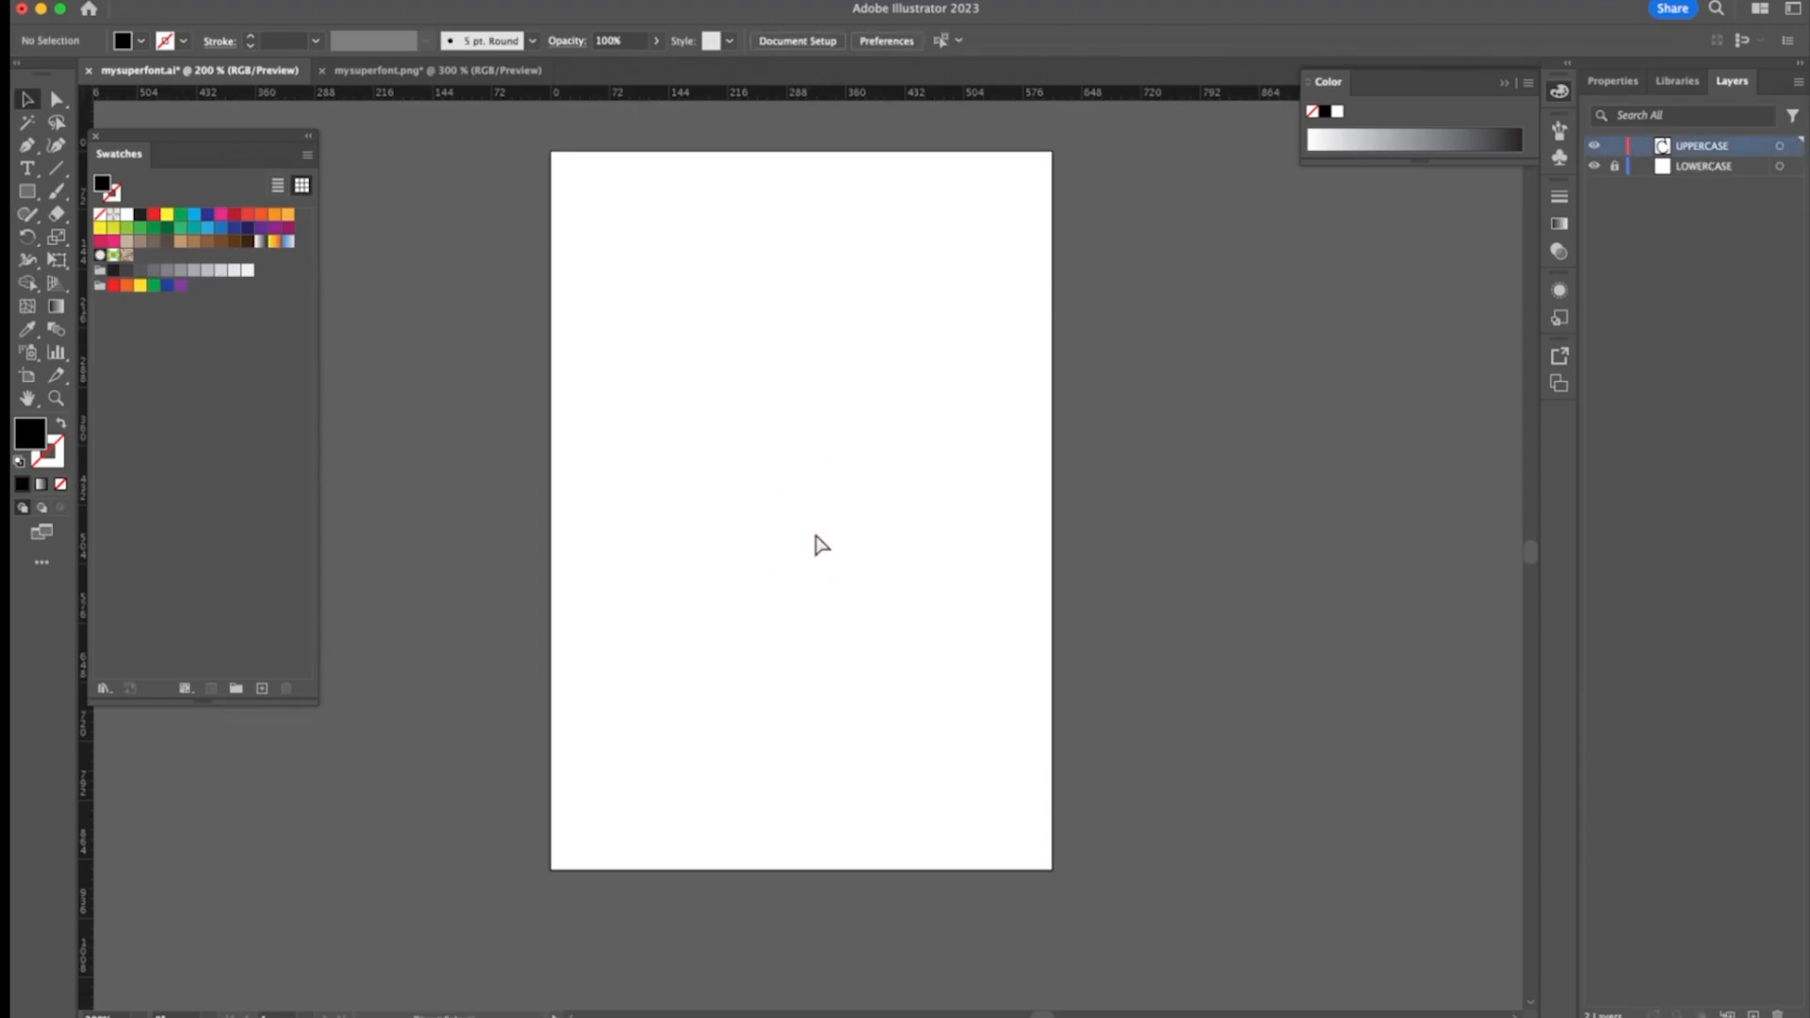
click(419, 72)
key(super+v)
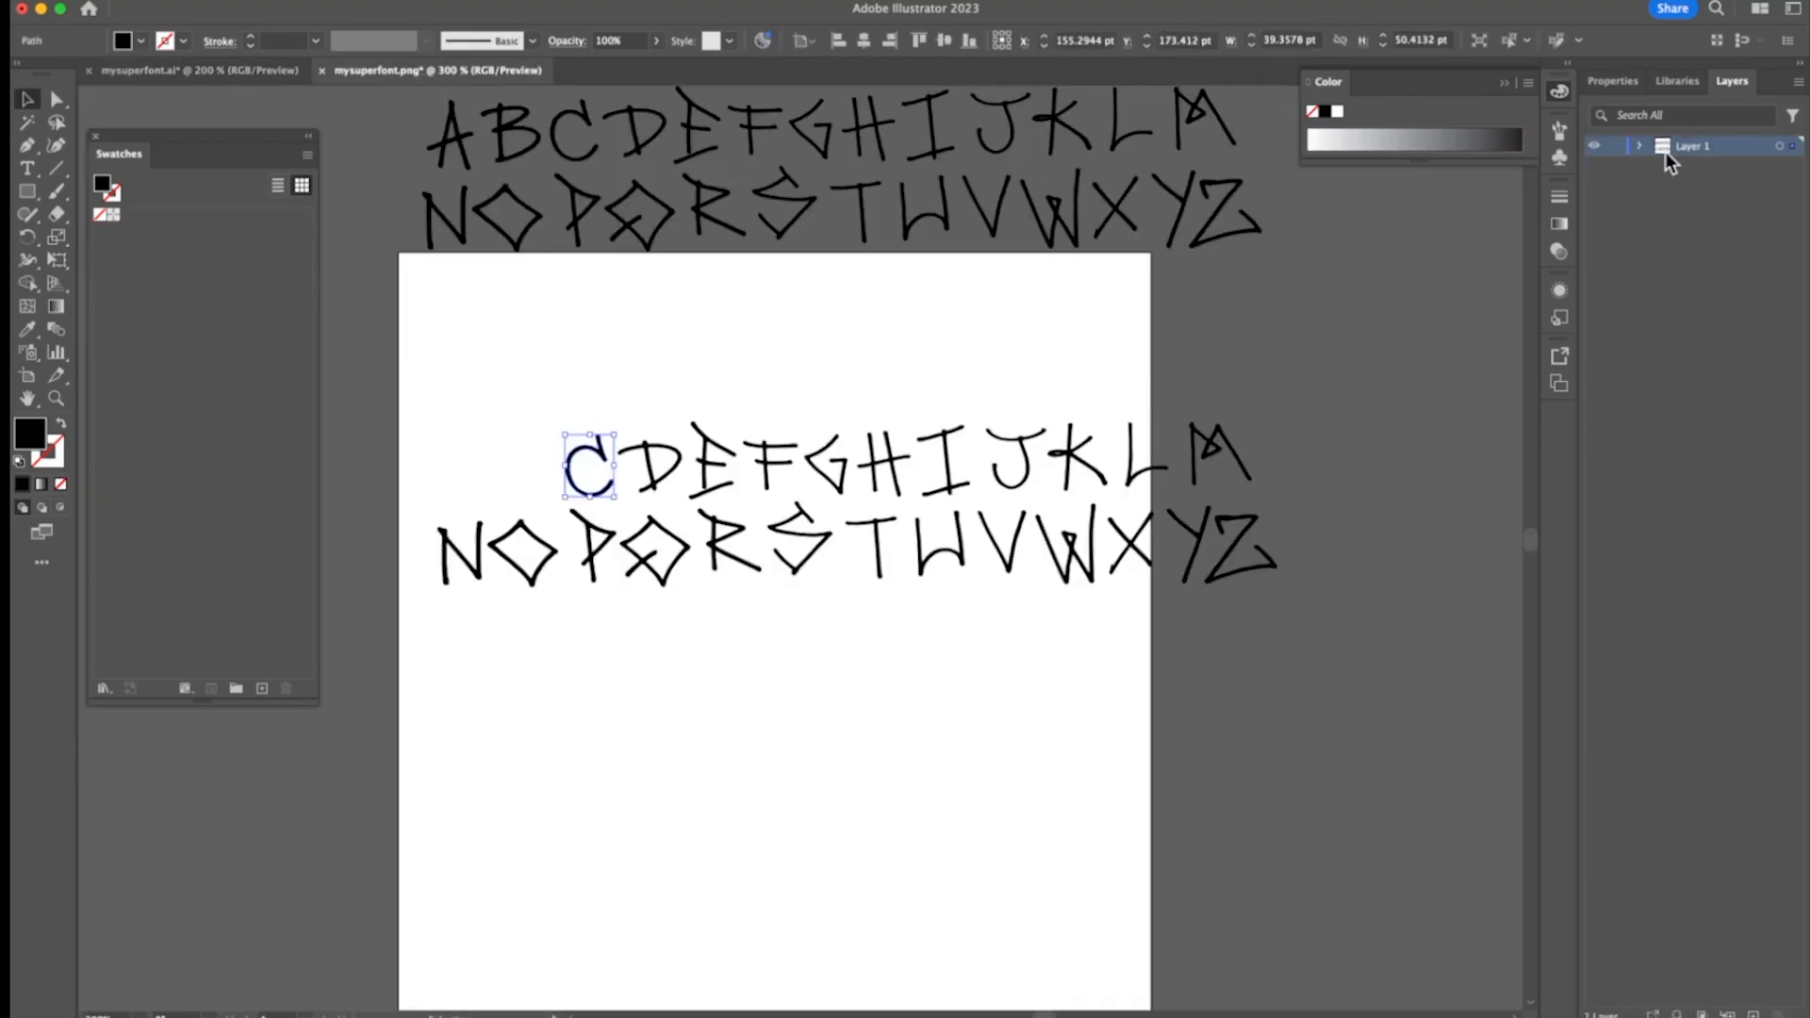
click(1636, 145)
click(1639, 147)
click(249, 72)
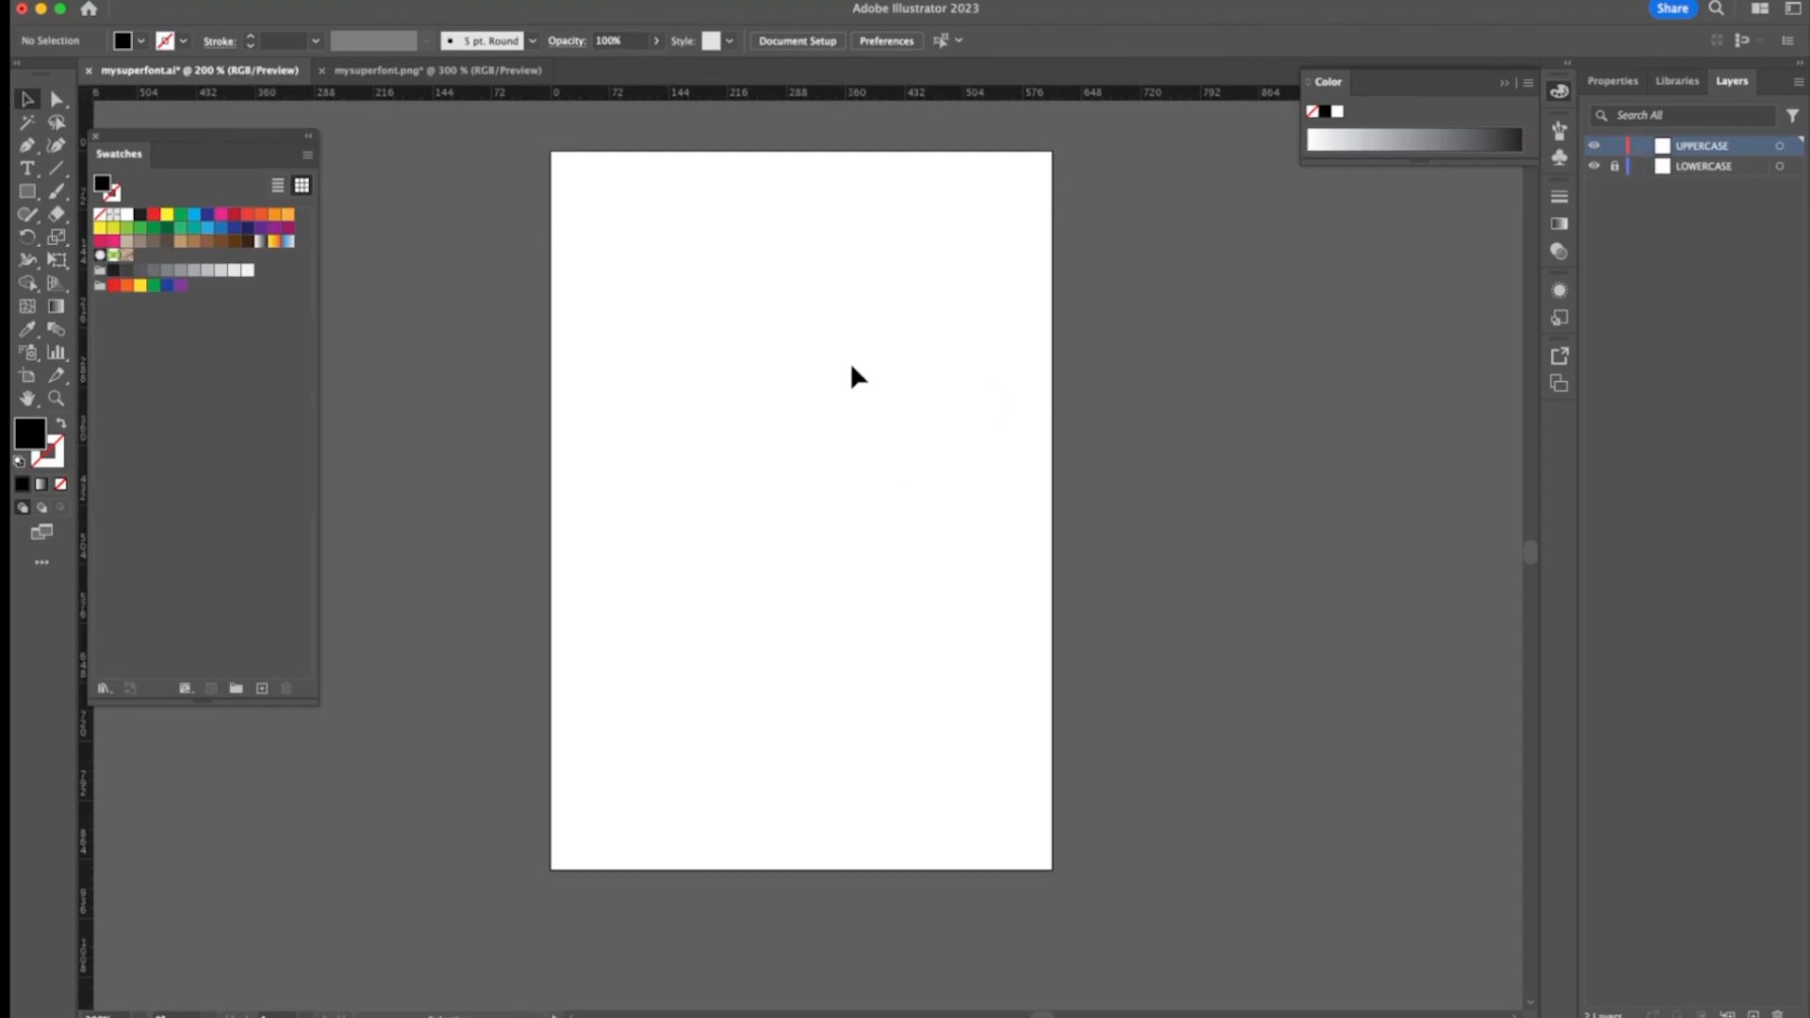
key(super+v)
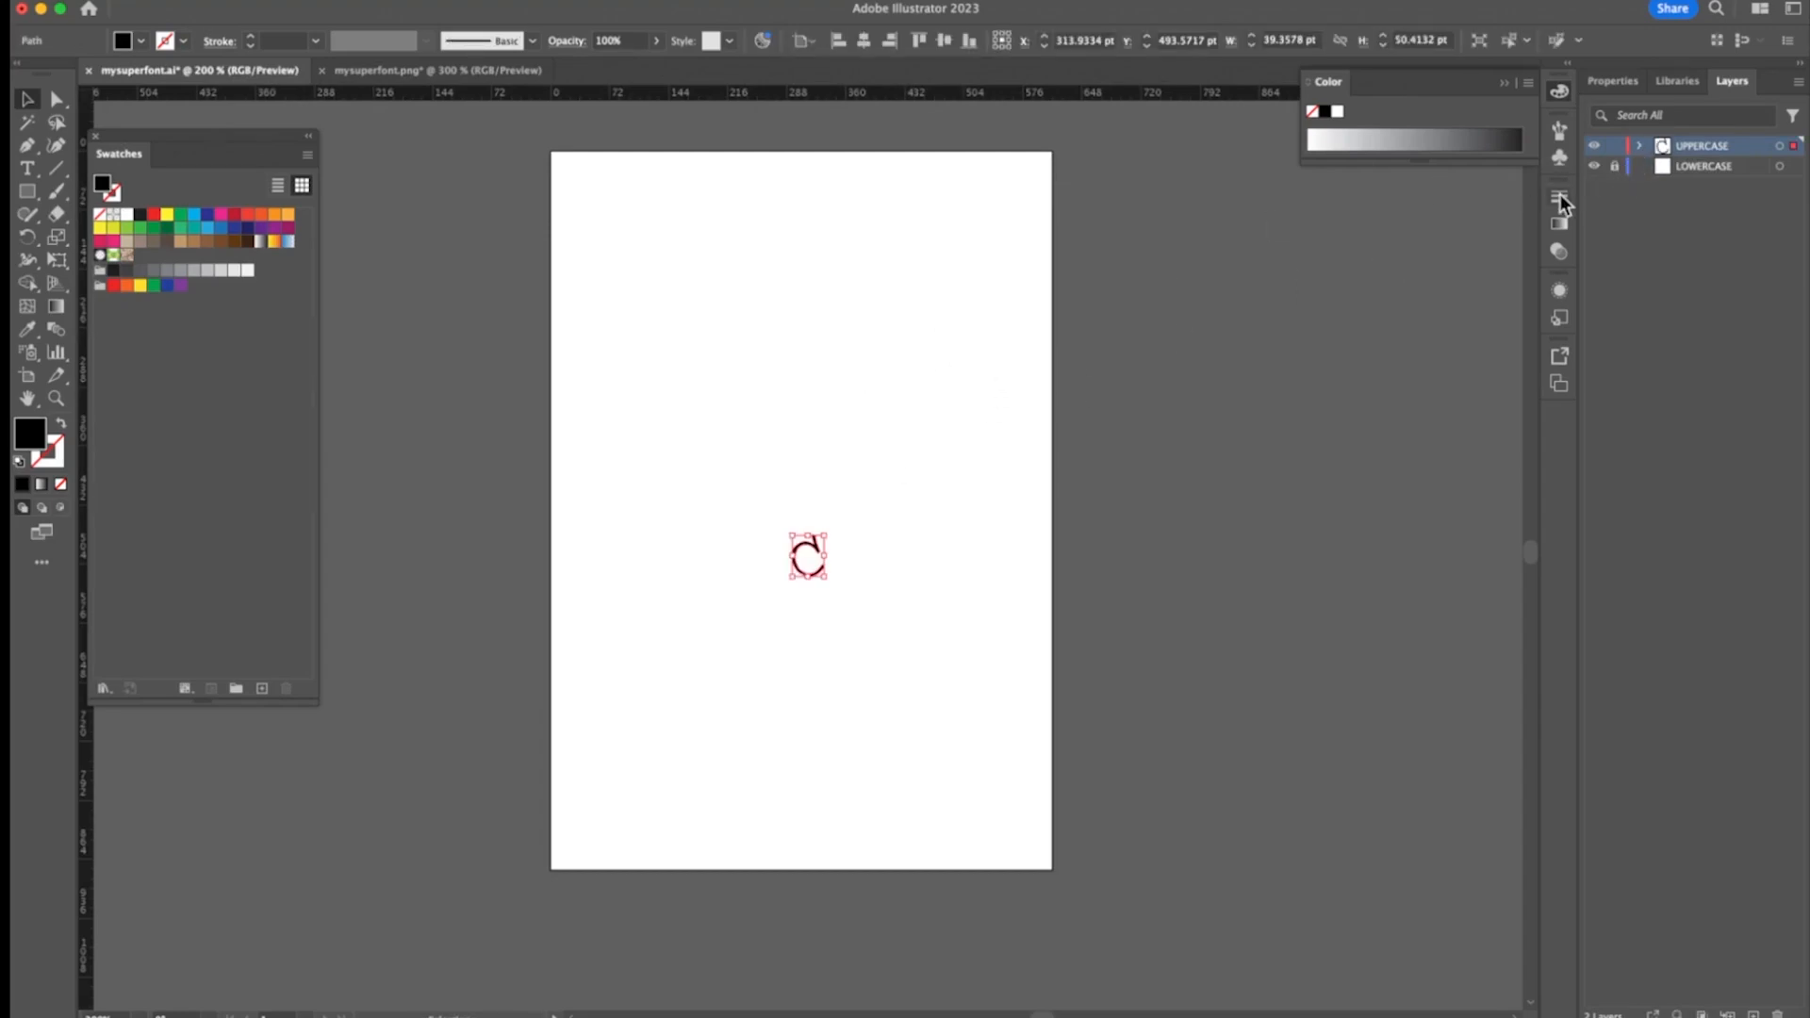
click(1641, 147)
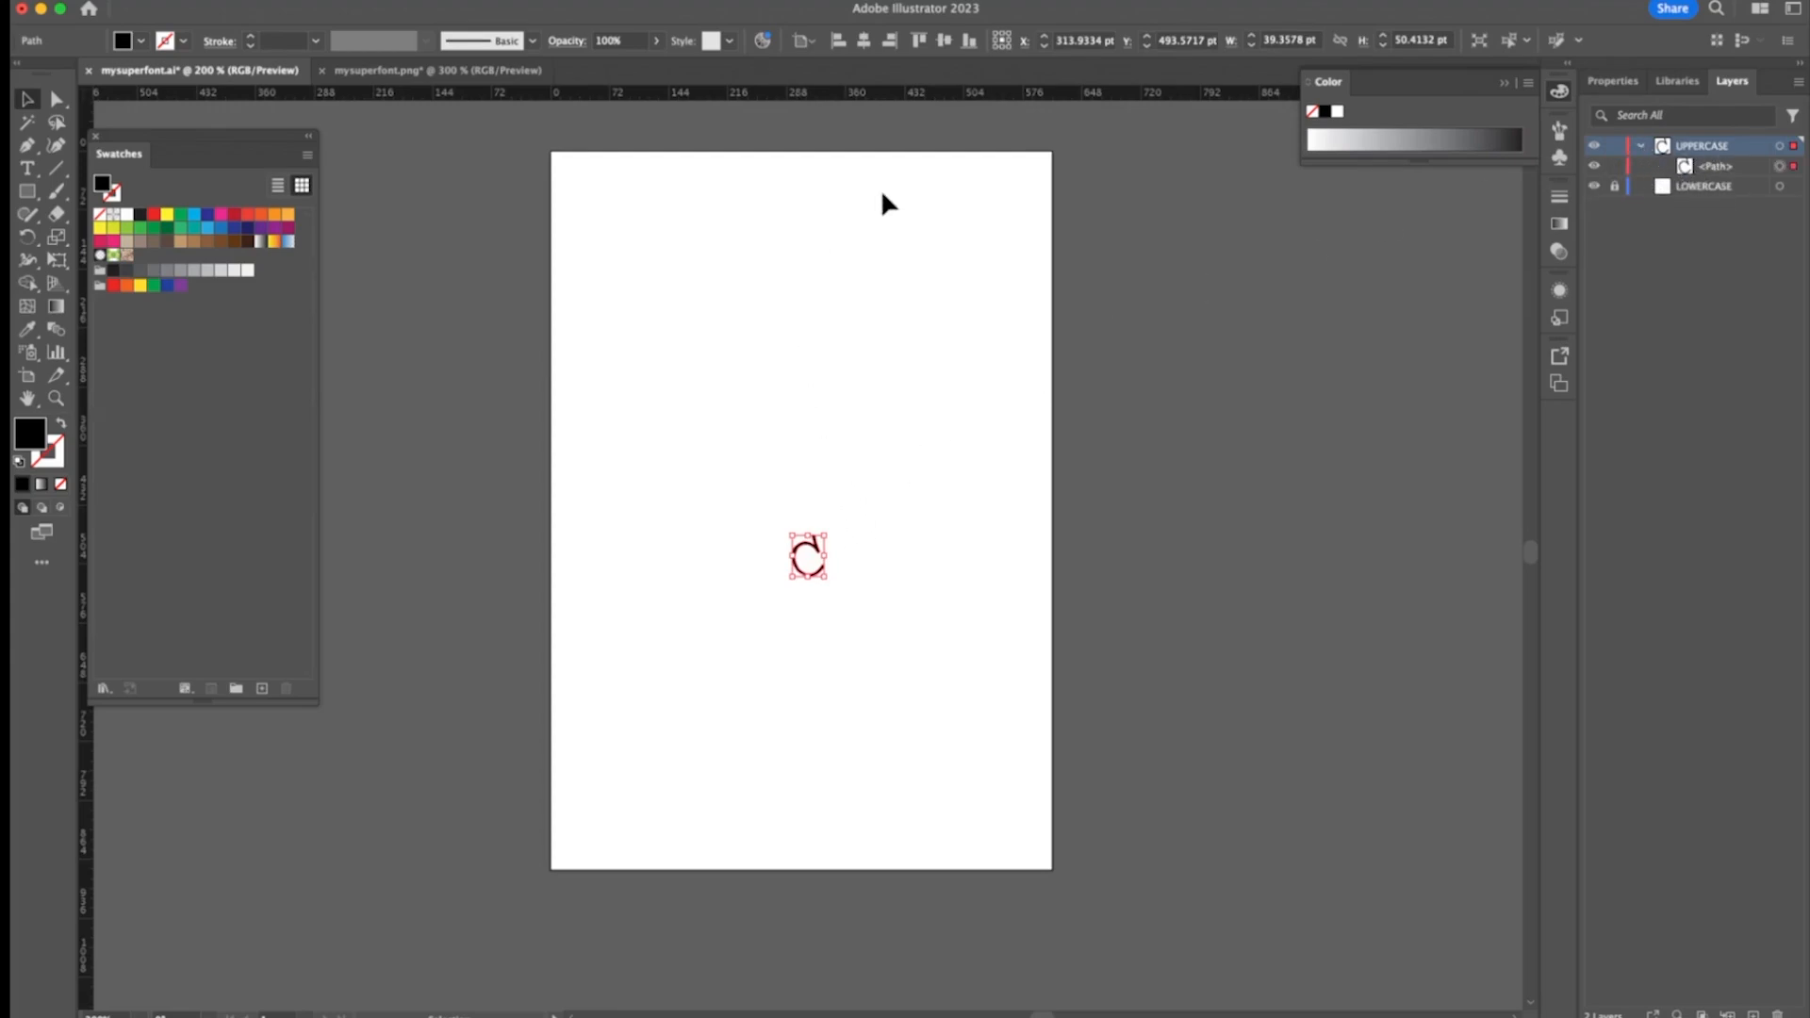
click(393, 71)
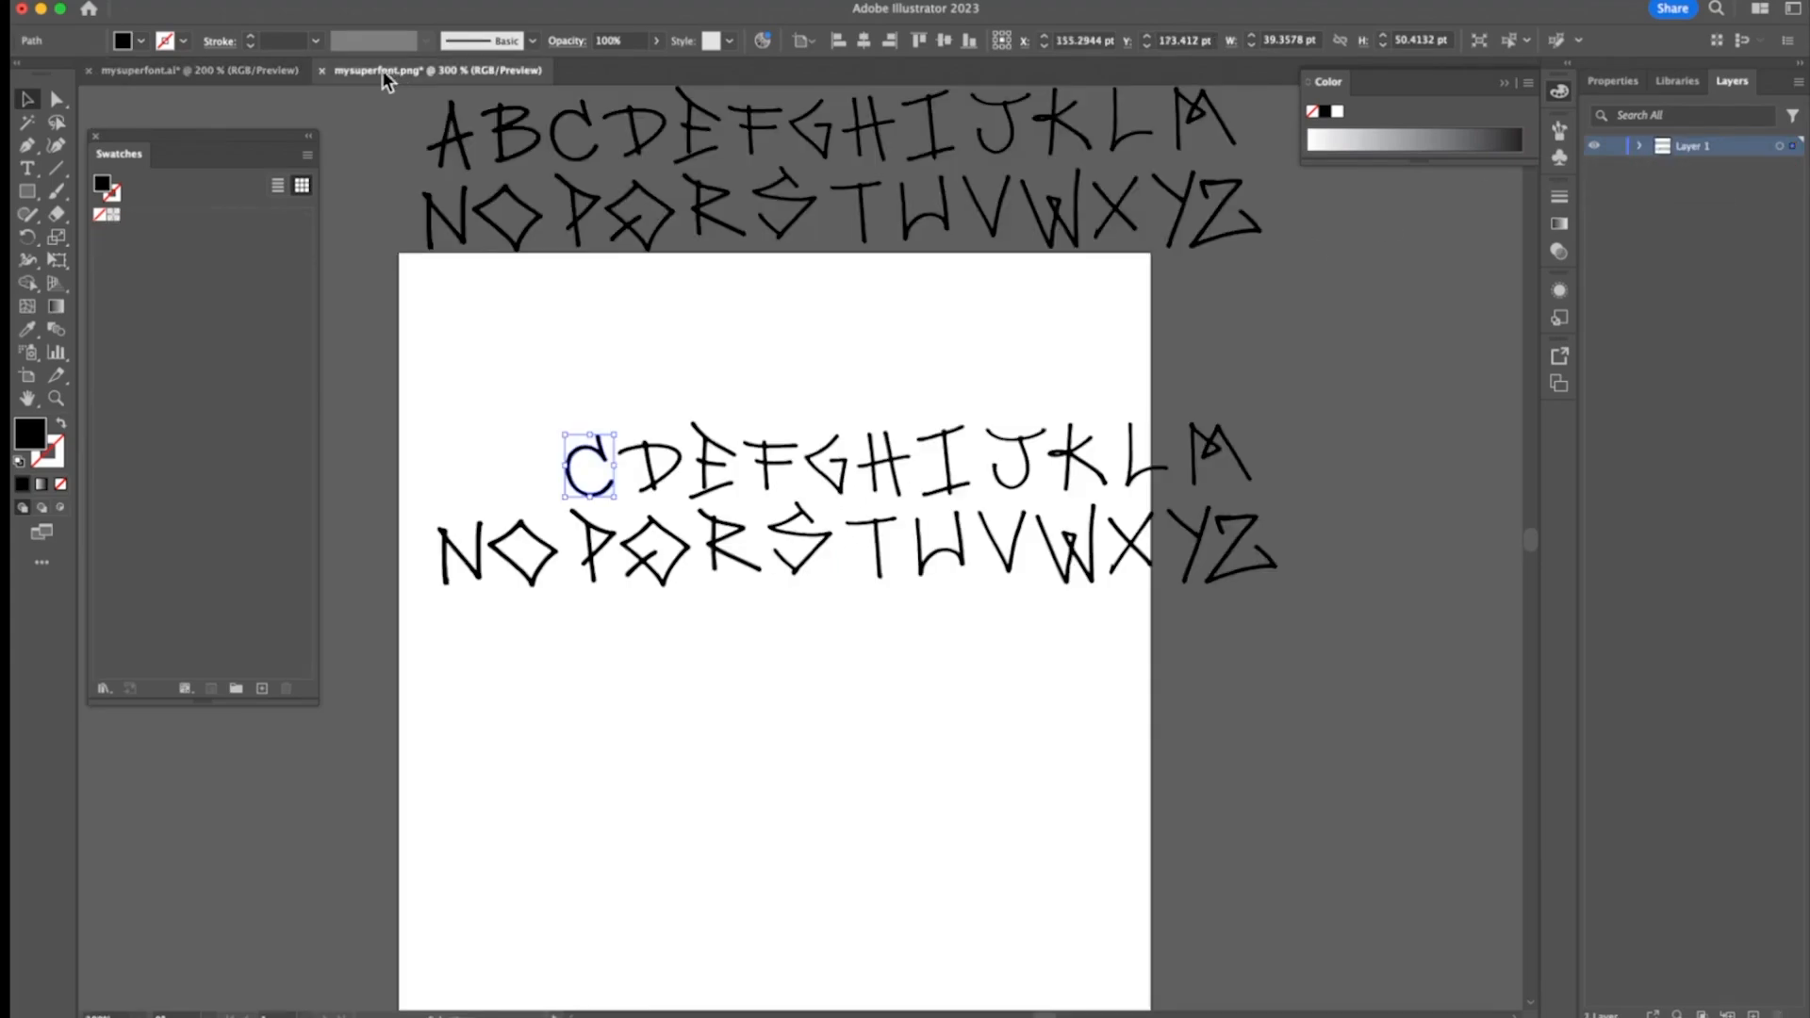
click(243, 75)
click(991, 287)
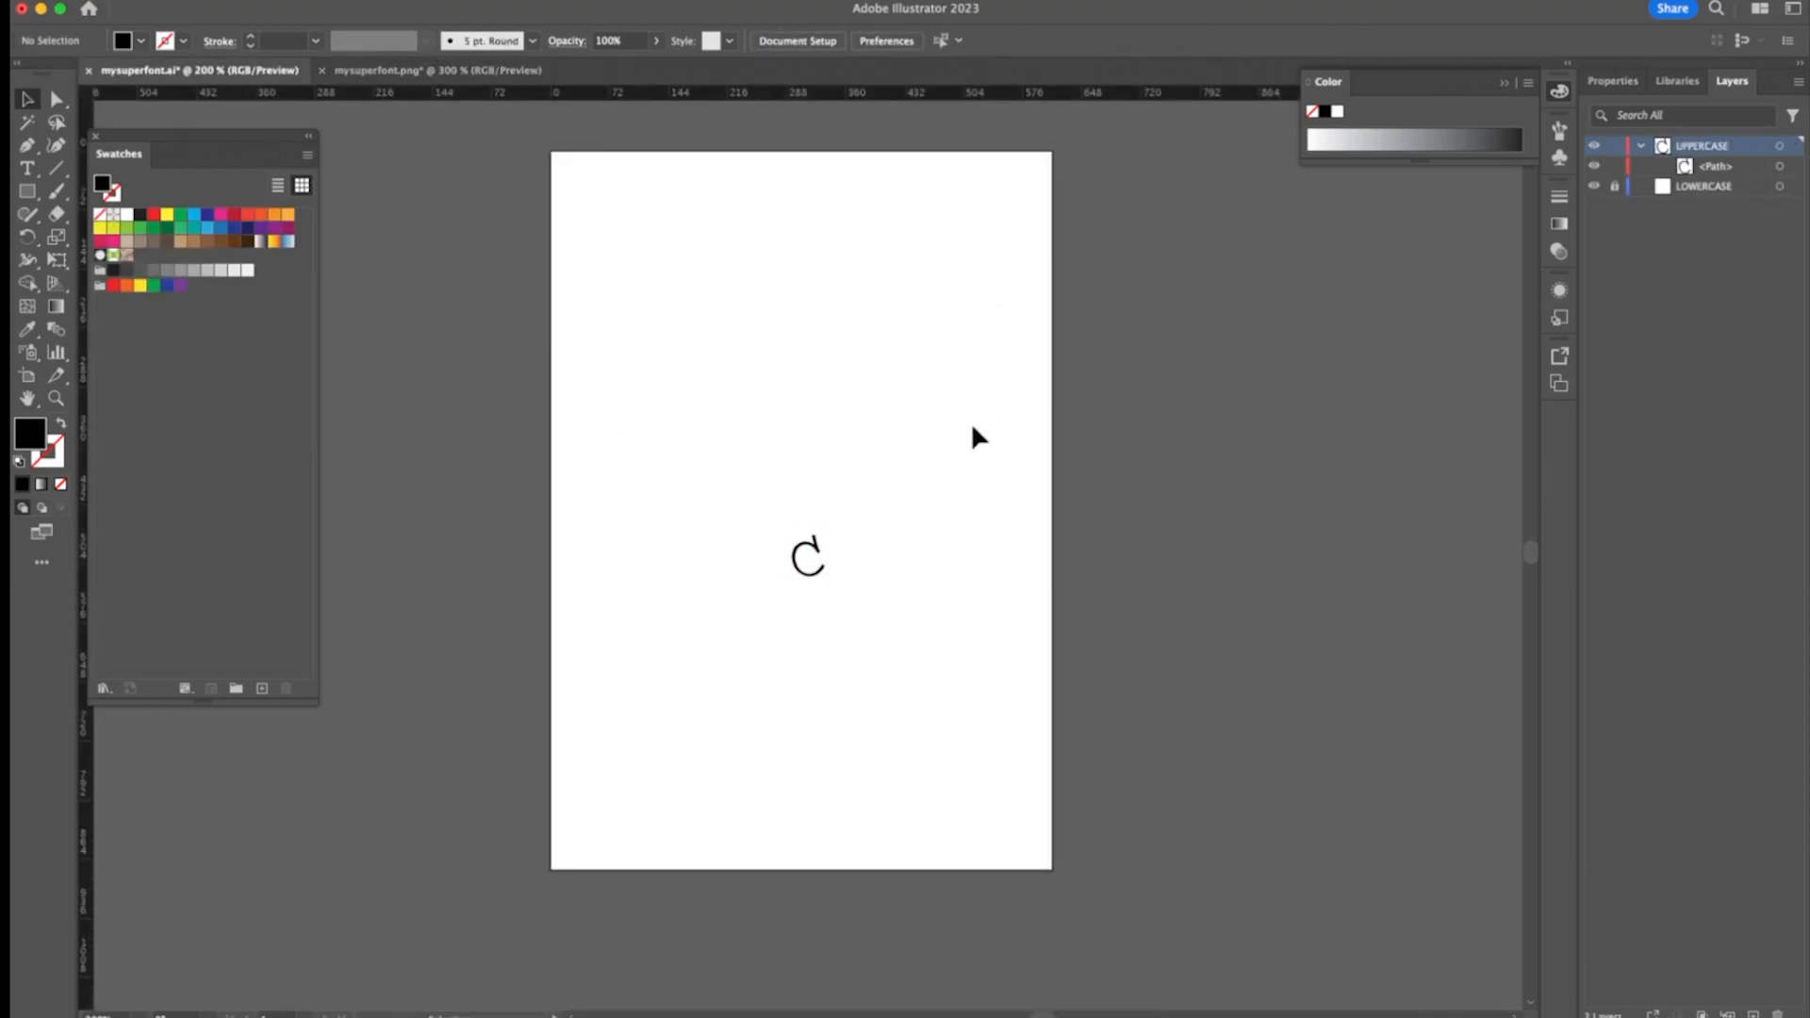
Undo the recent edits back past the deletion of the guides in mysuperfont.ai and collapse the LOWERCASE layer
click(512, 6)
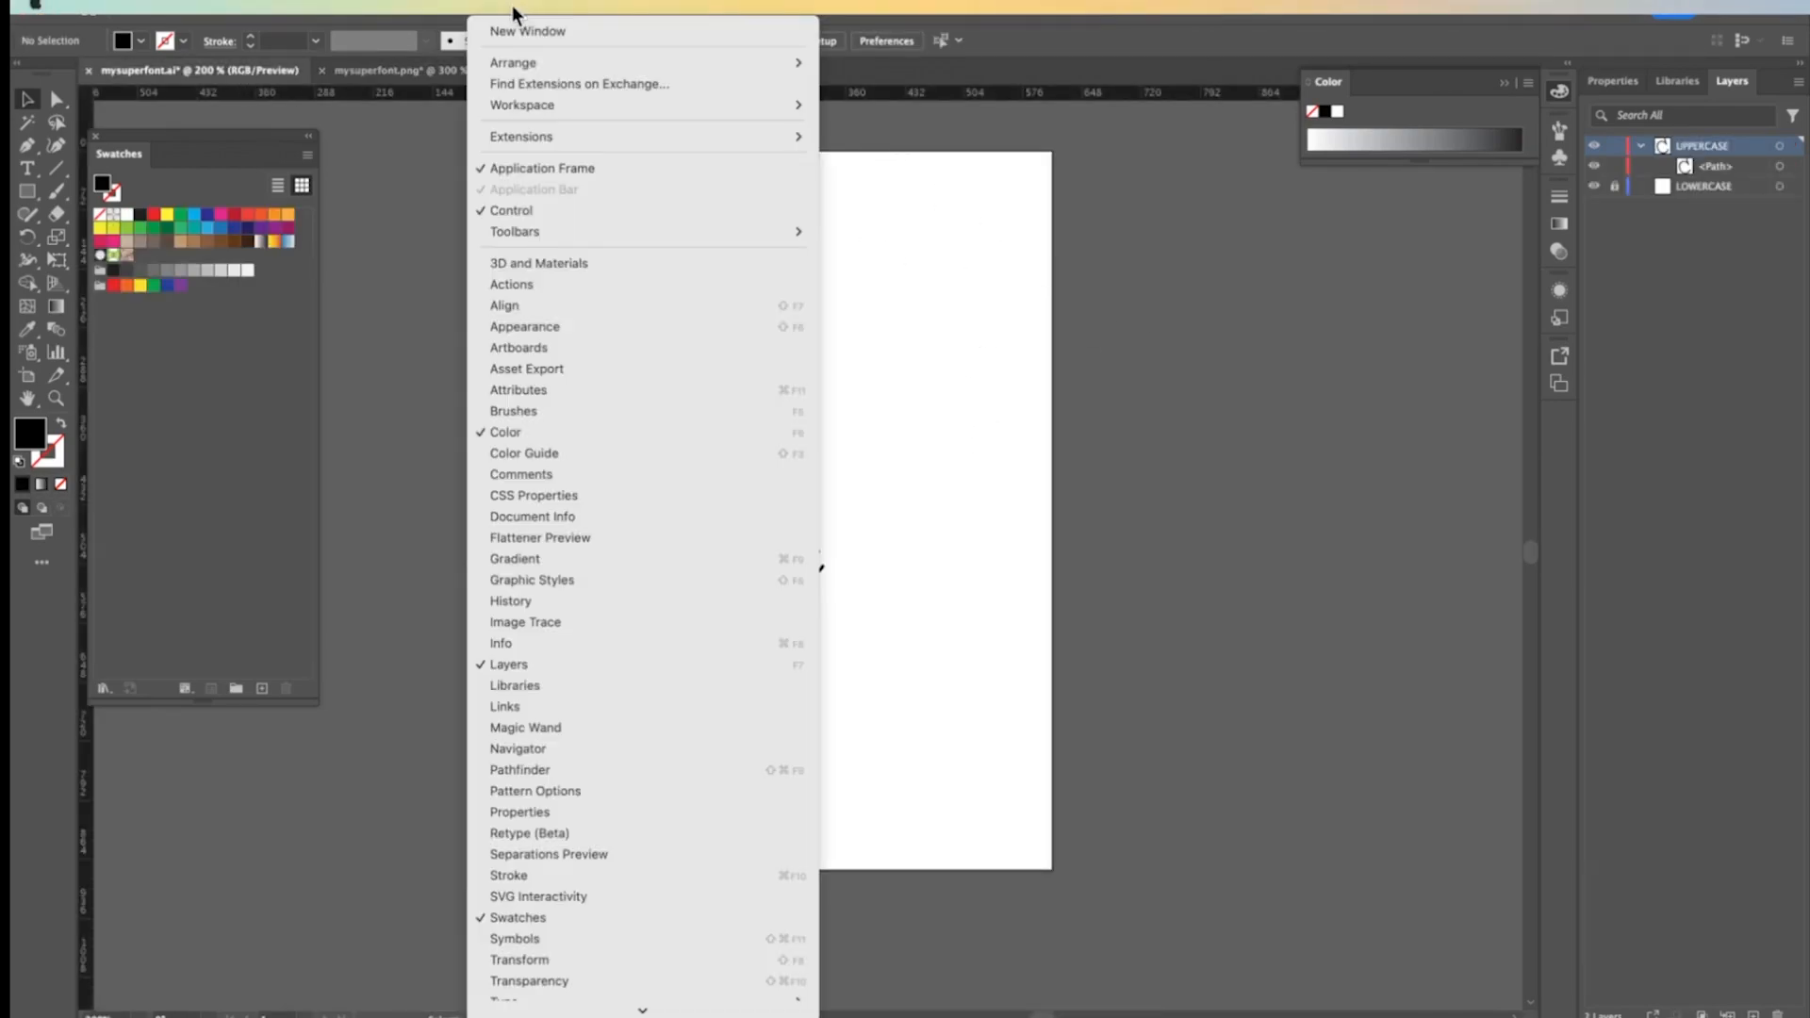
mouse_move(462, 5)
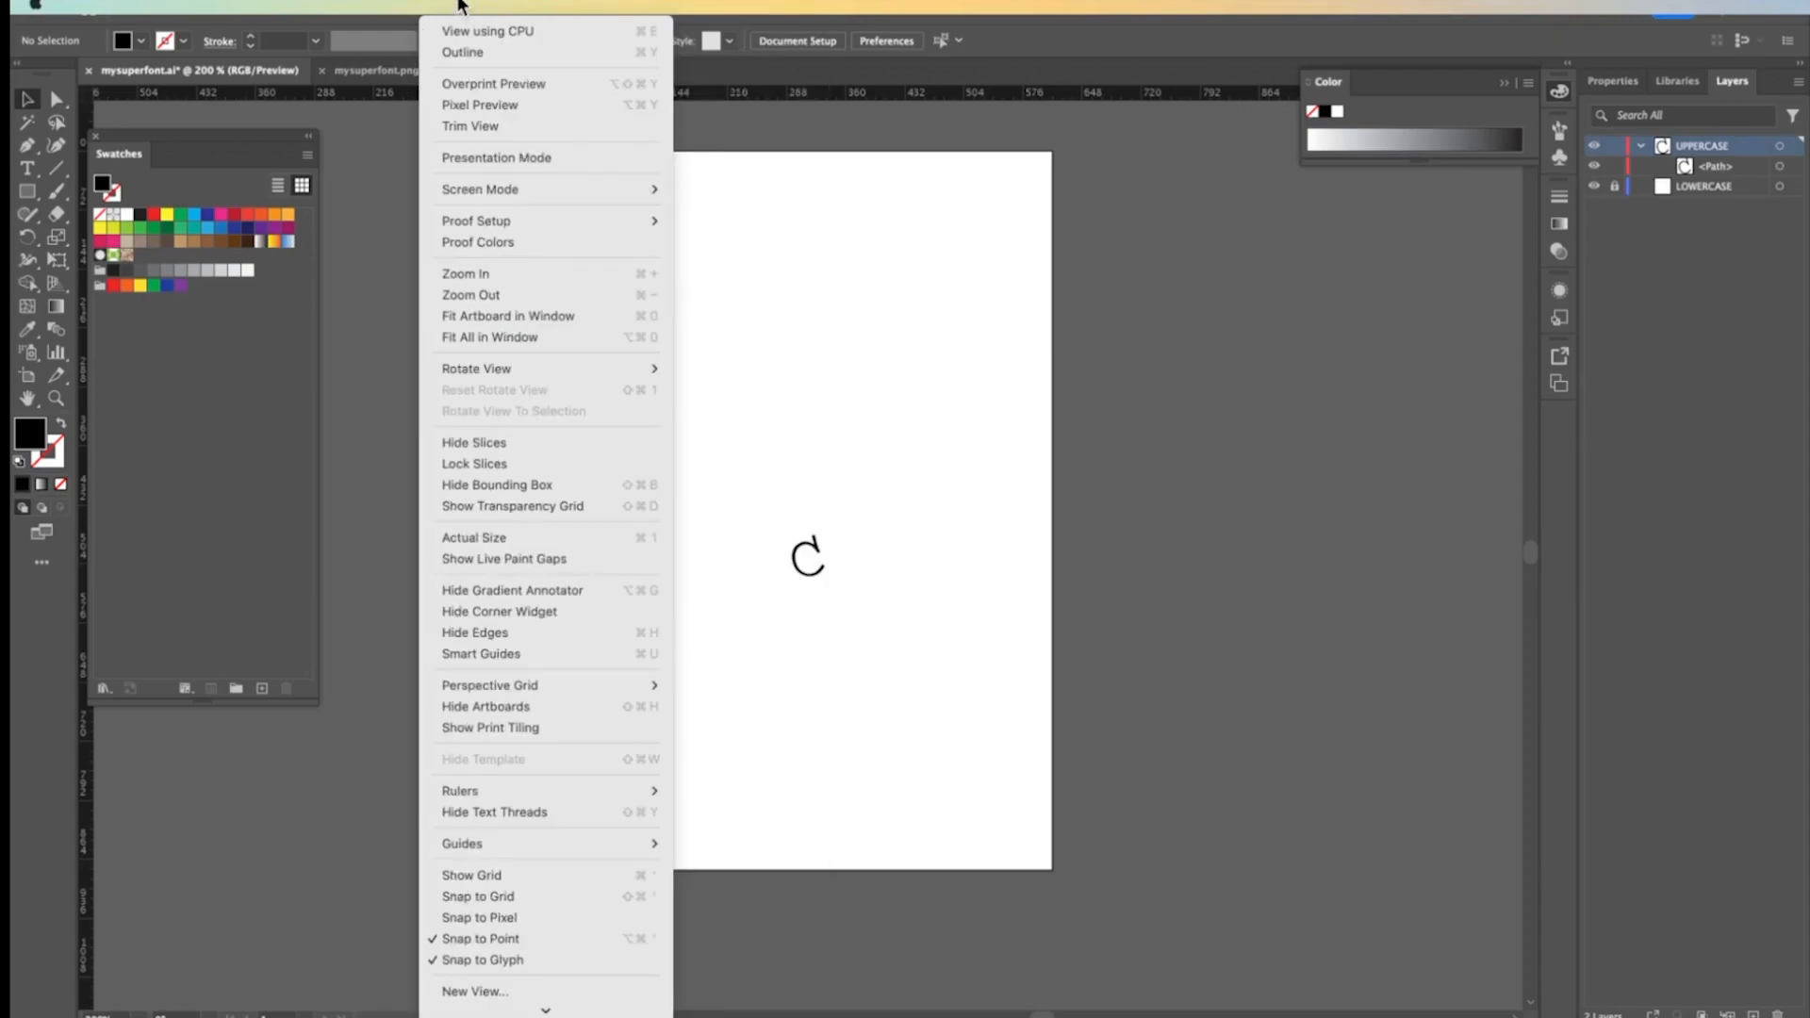
click(963, 370)
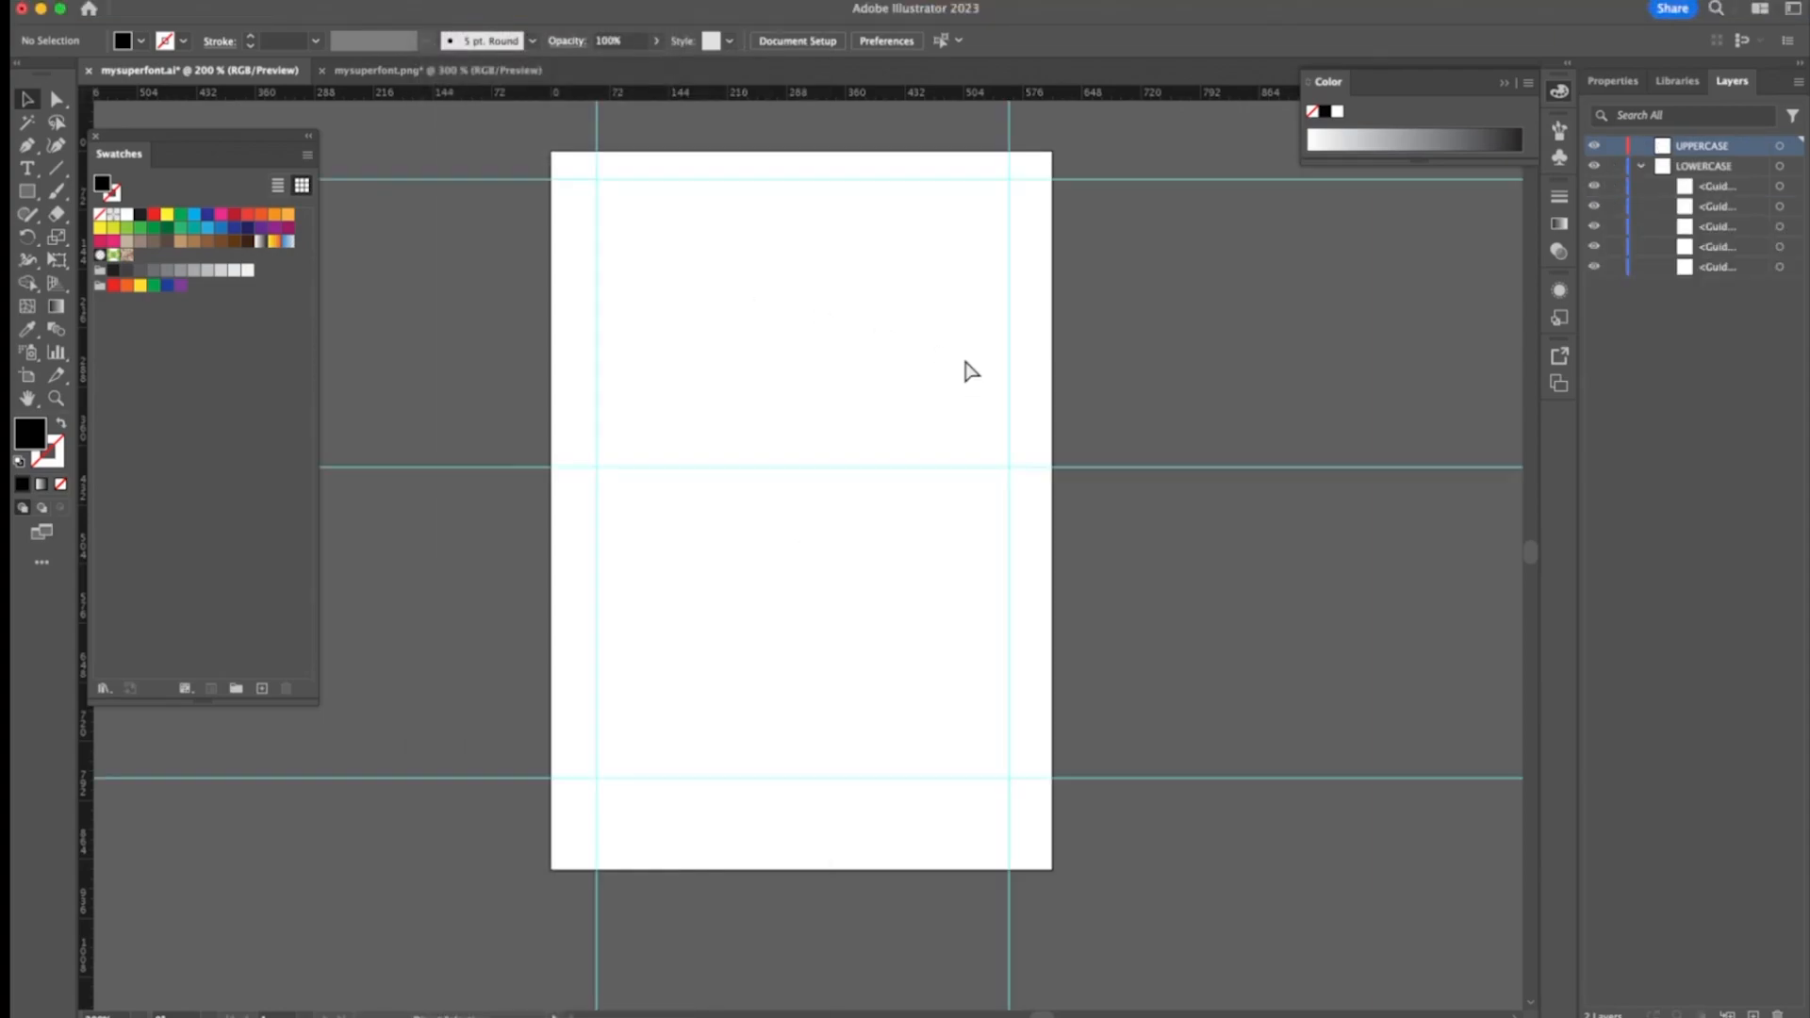
click(1643, 166)
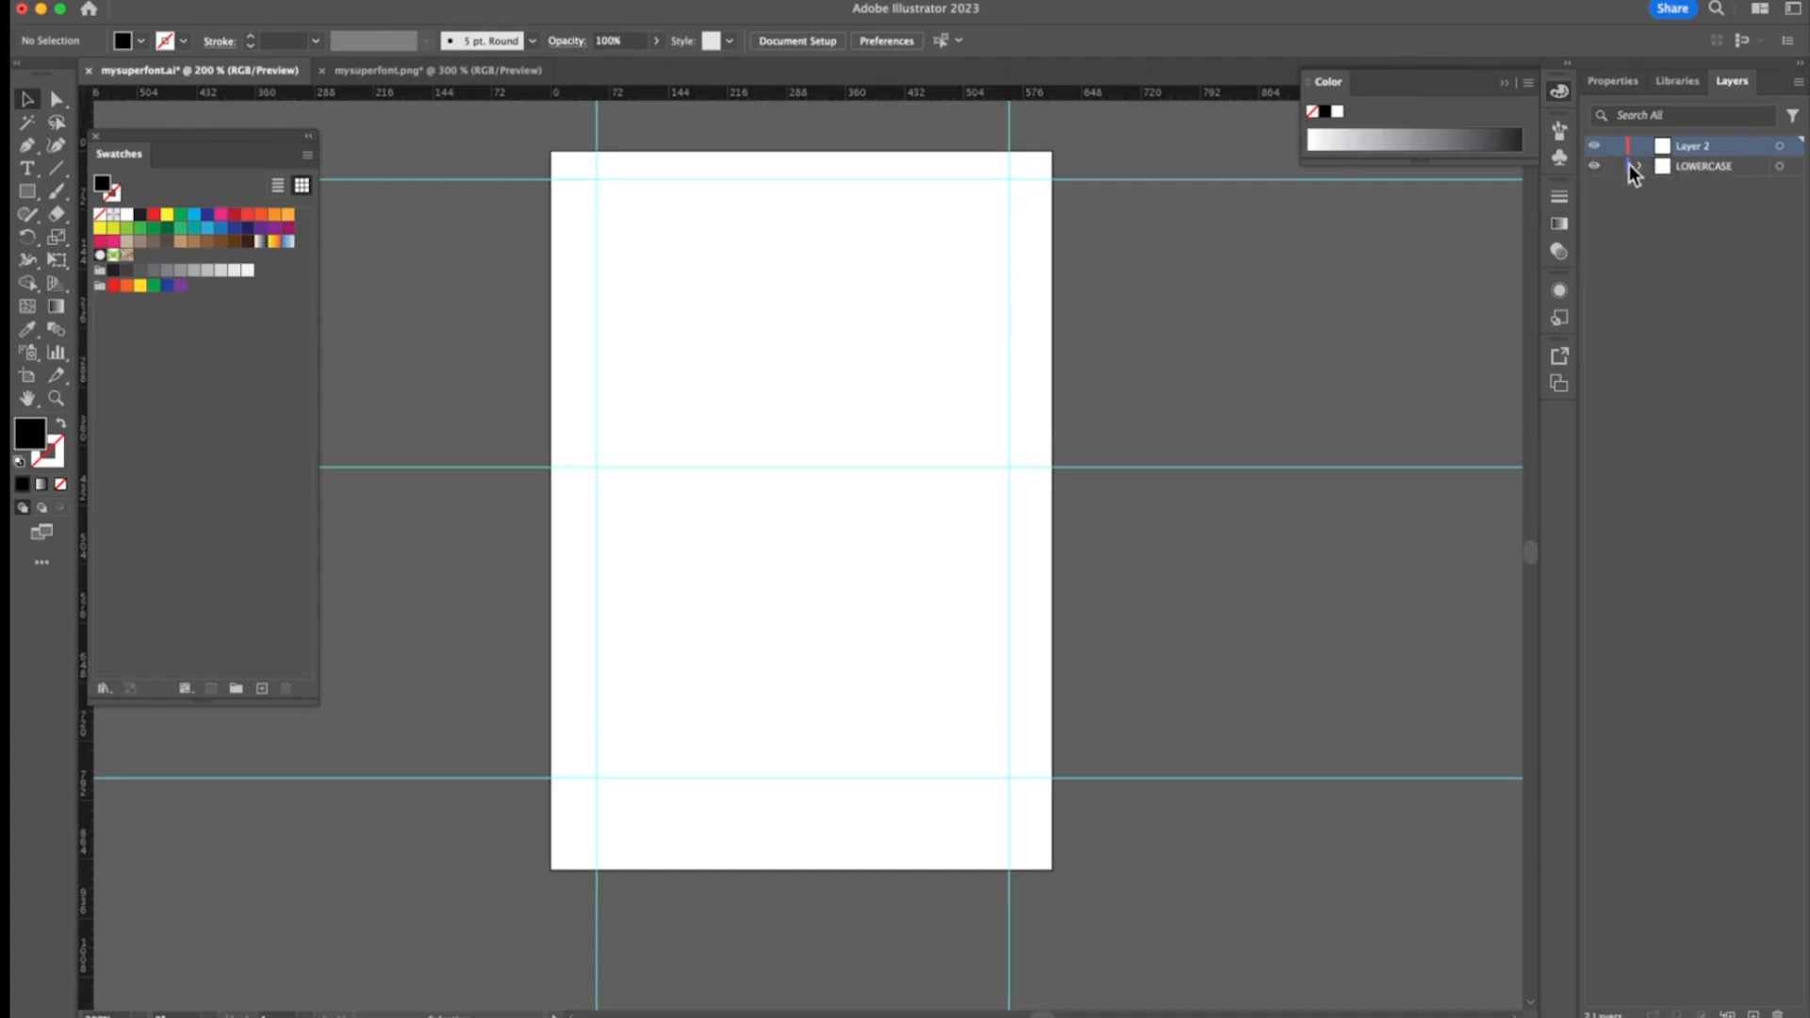
Rename Layer 2 as UPPERCASE and lock the LOWERCASE layer that holds the guides
click(1594, 167)
click(1595, 167)
click(1594, 166)
click(1595, 167)
click(1684, 168)
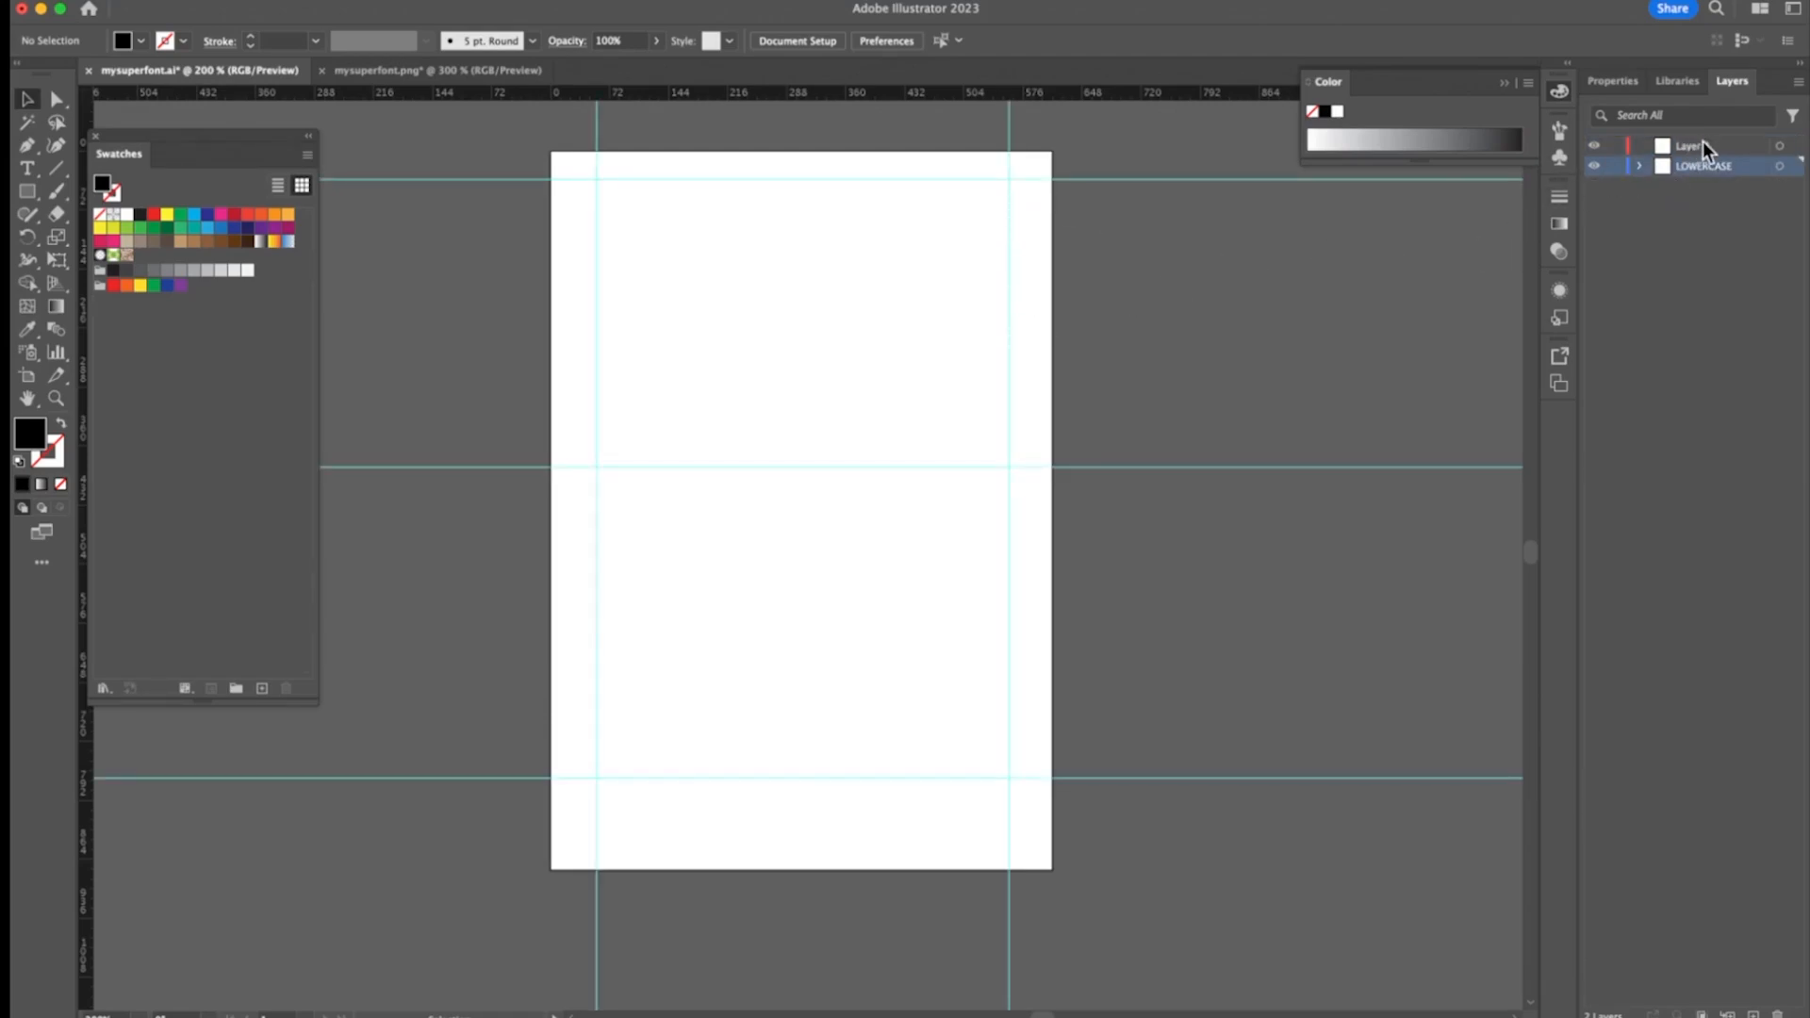
double_click(1702, 143)
text(UPPERCASE)
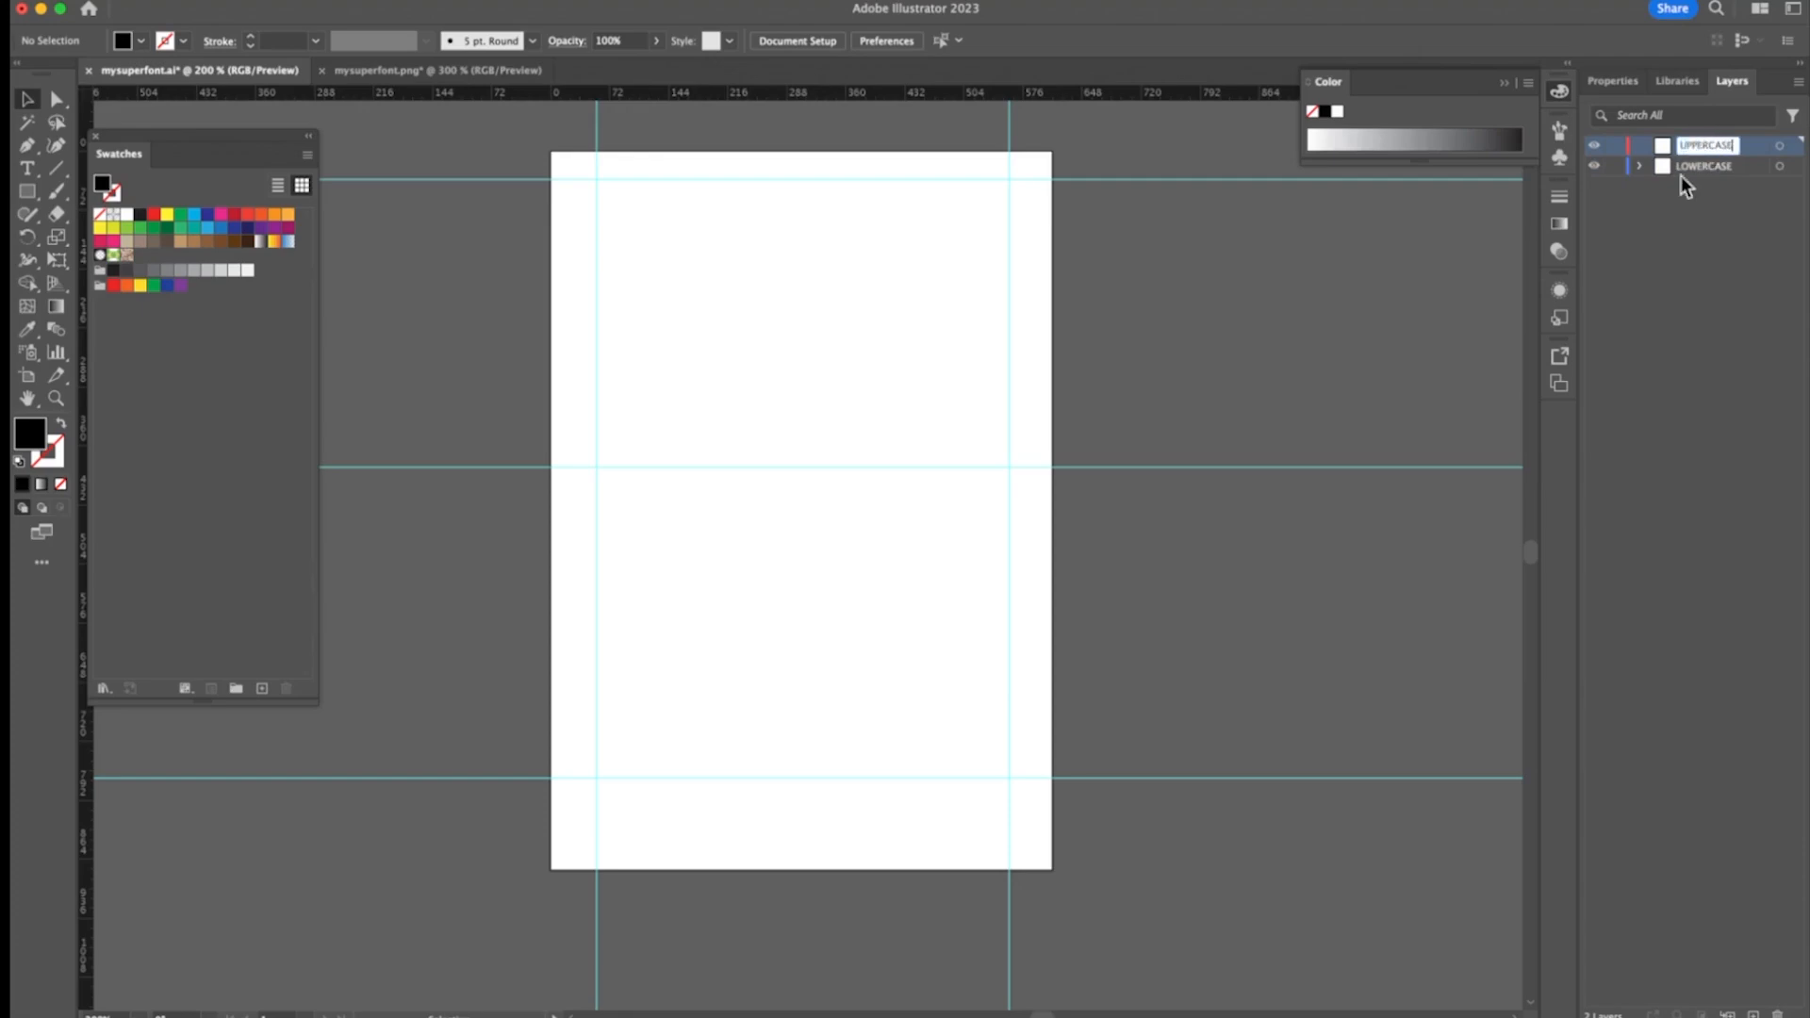
click(1645, 250)
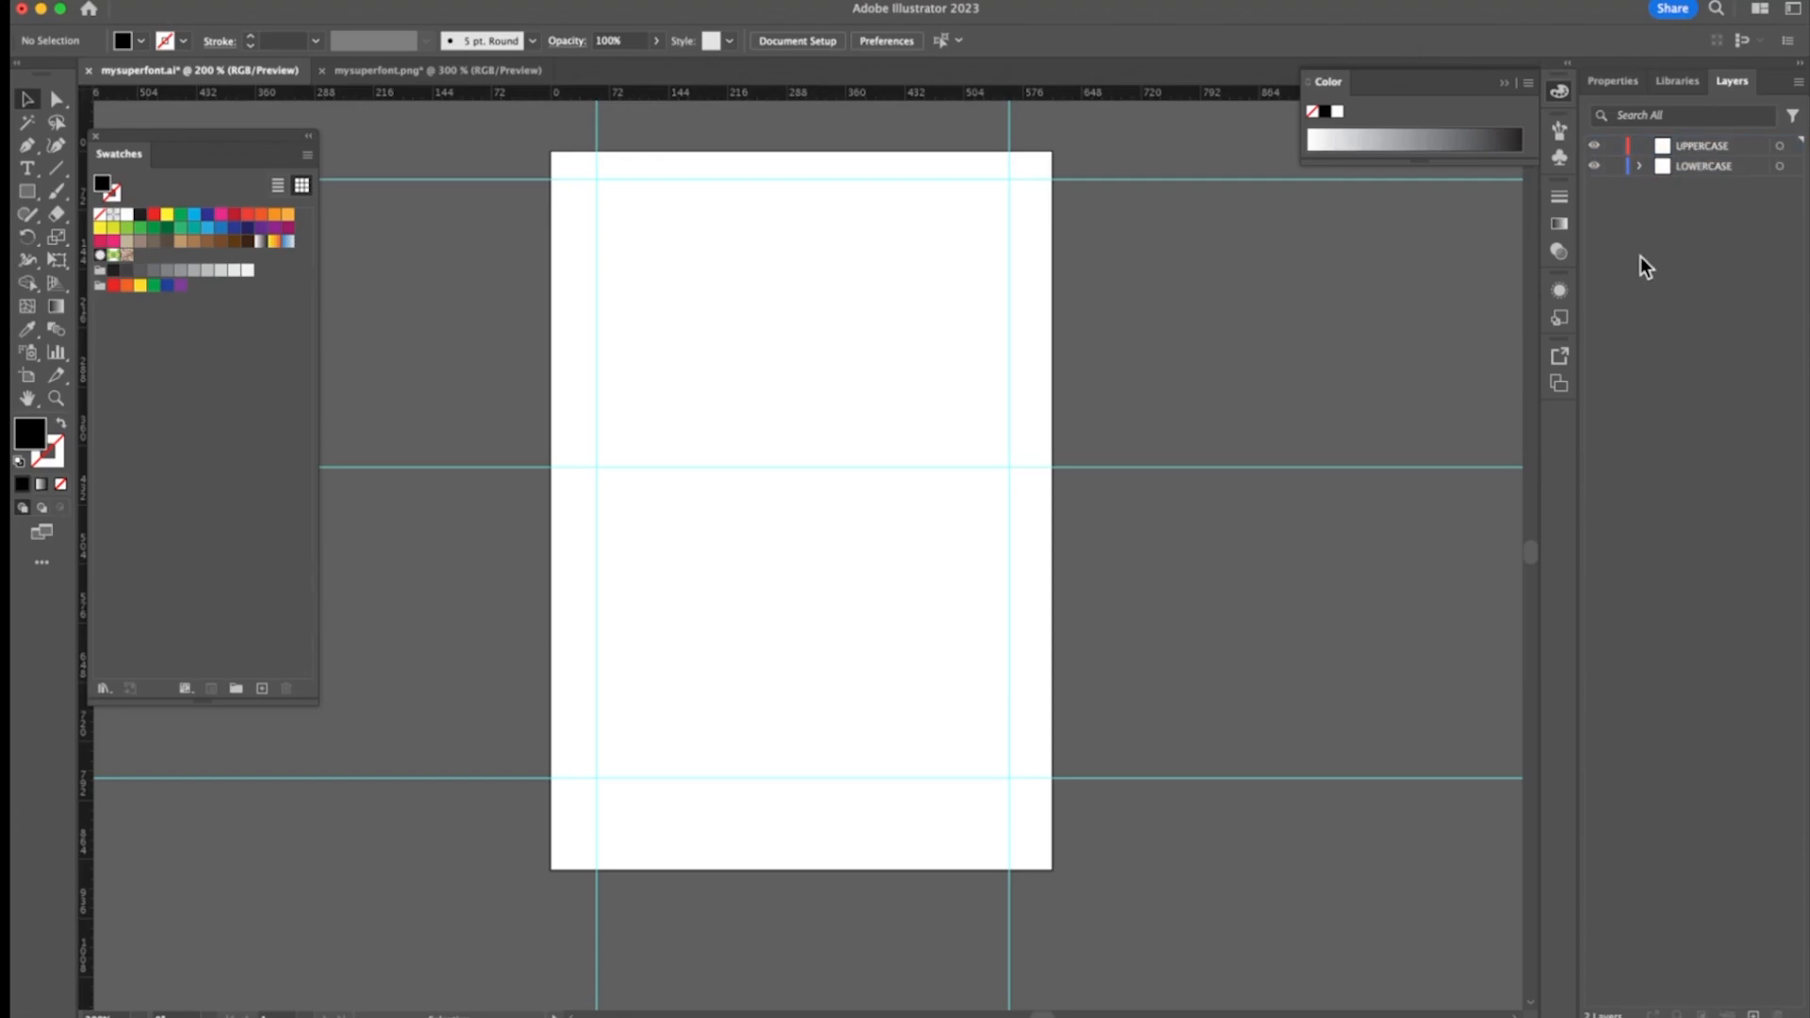
click(1614, 166)
Paste the C into the UPPERCASE layer and rename its path as C
key(cmd+v)
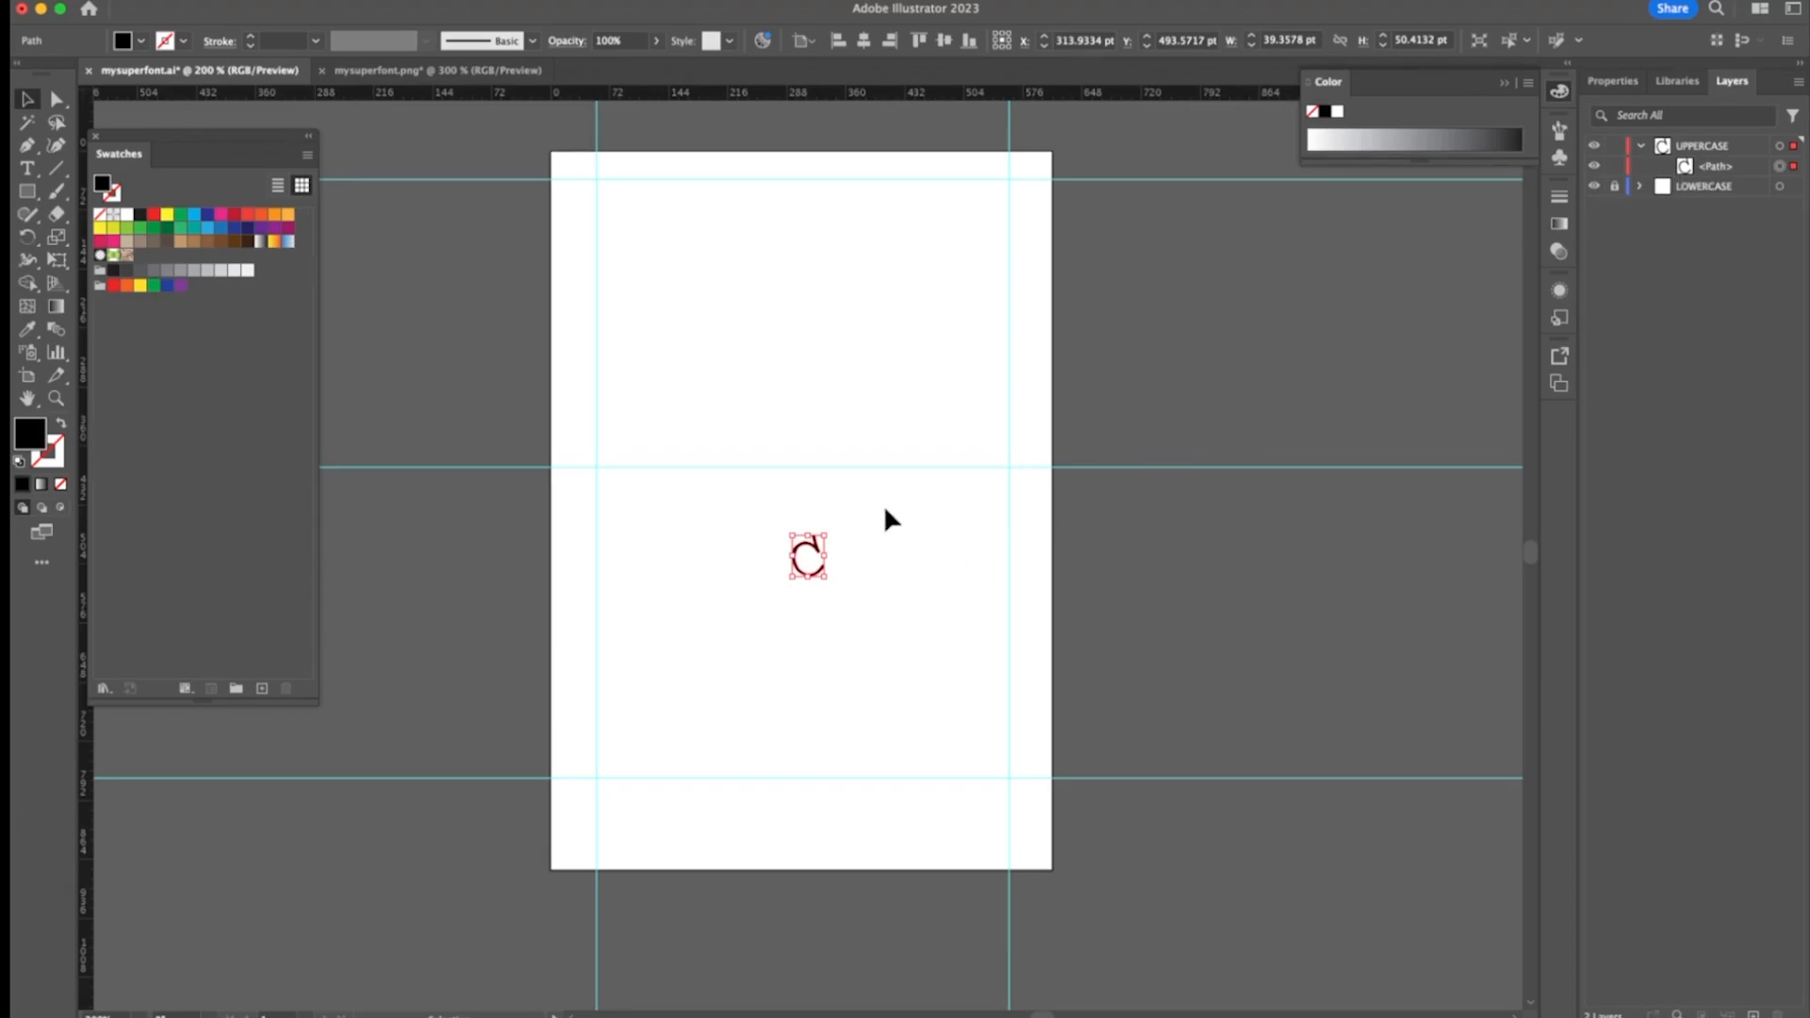
double_click(1712, 166)
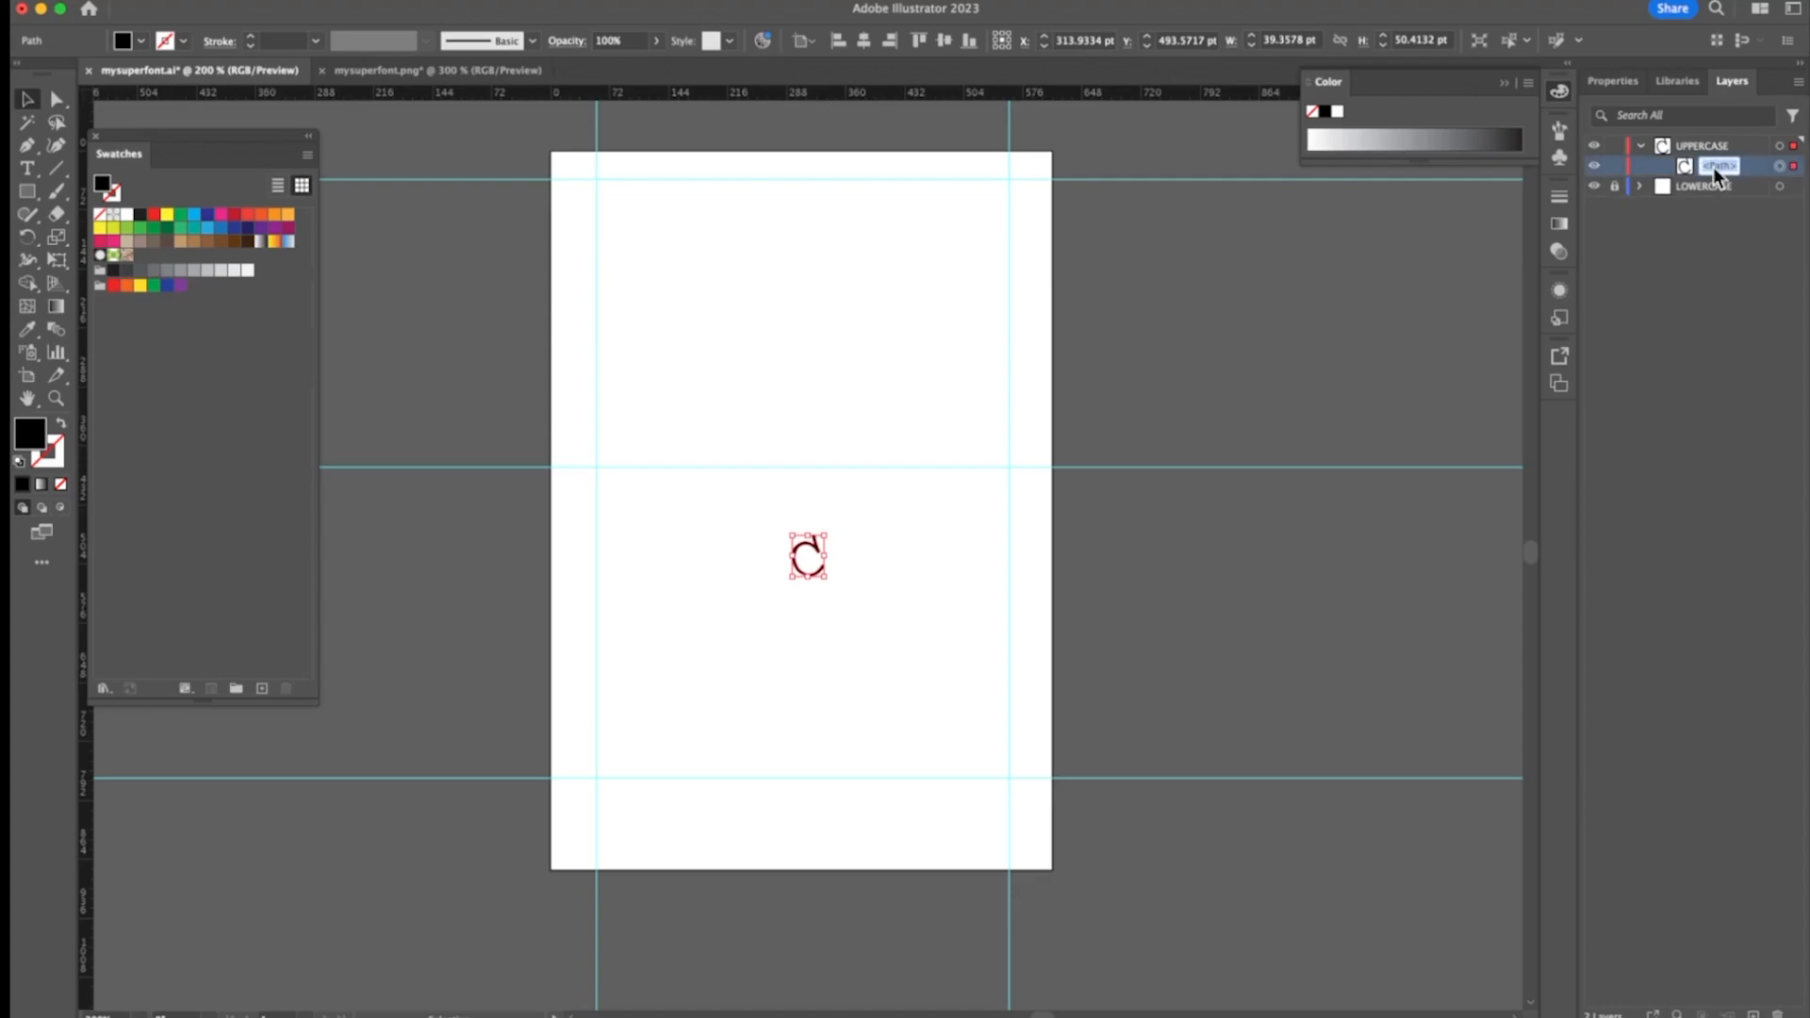
text(C)
click(1676, 253)
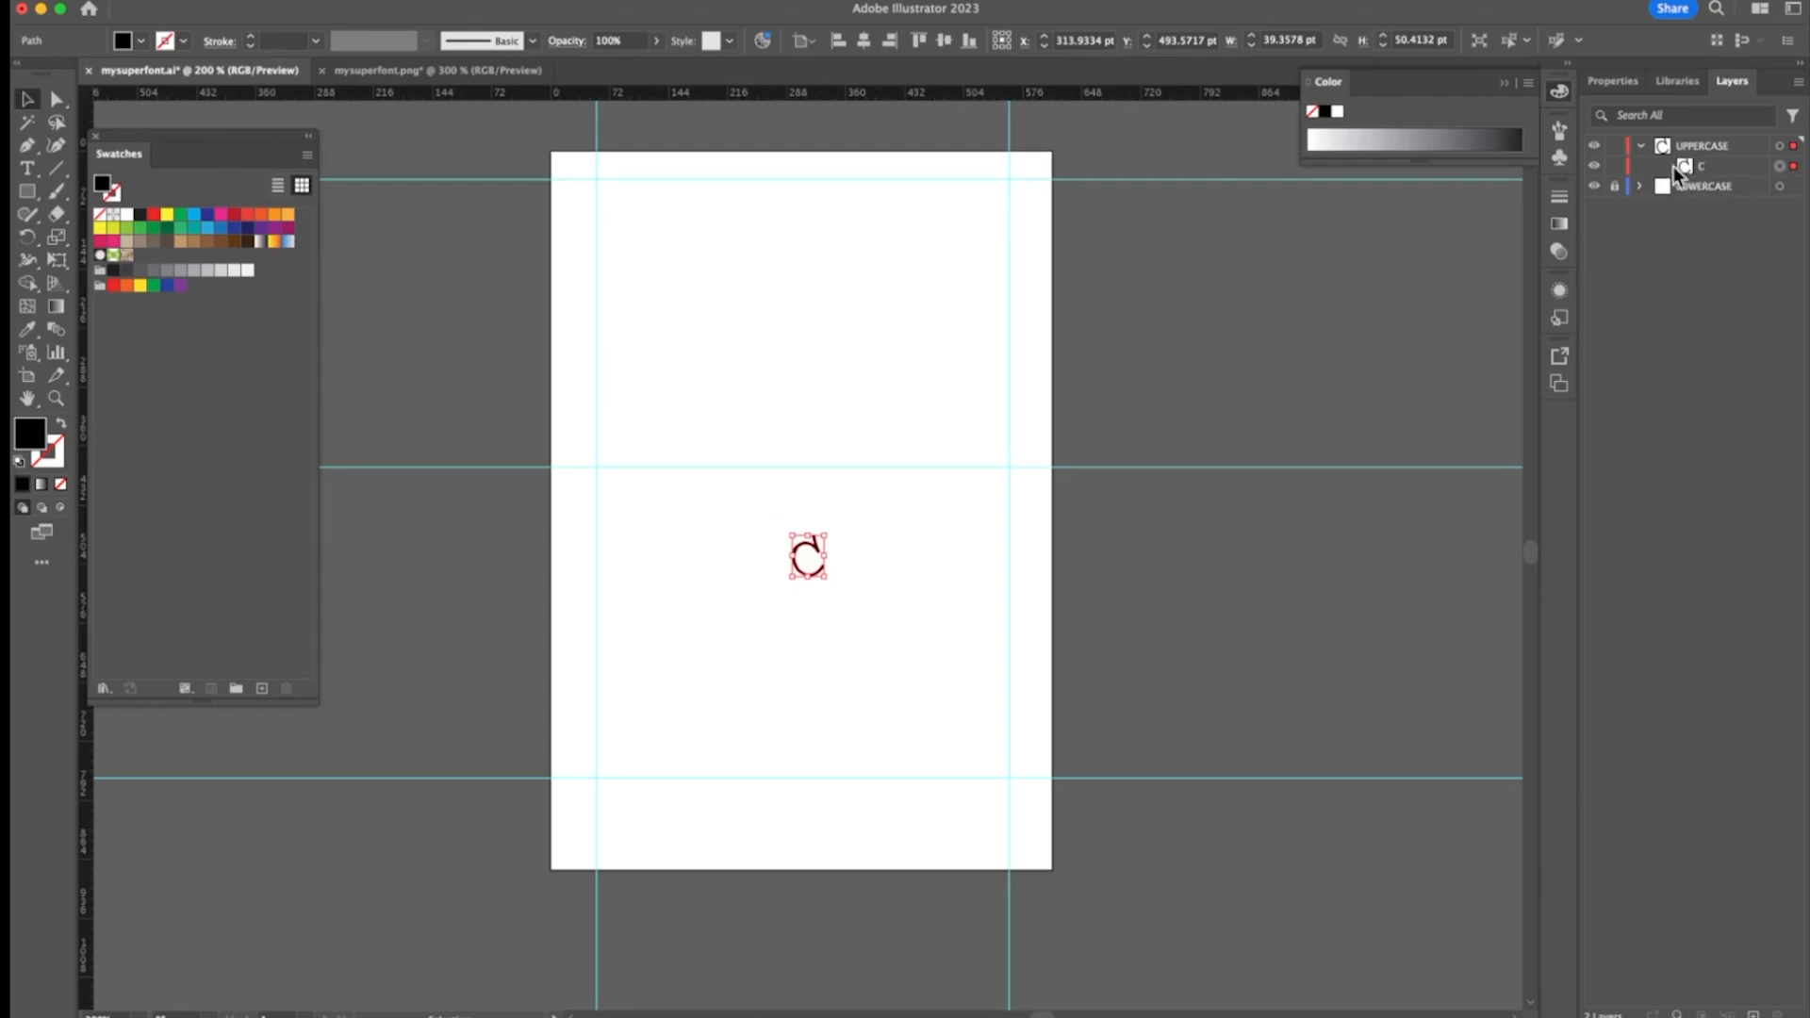
click(1640, 147)
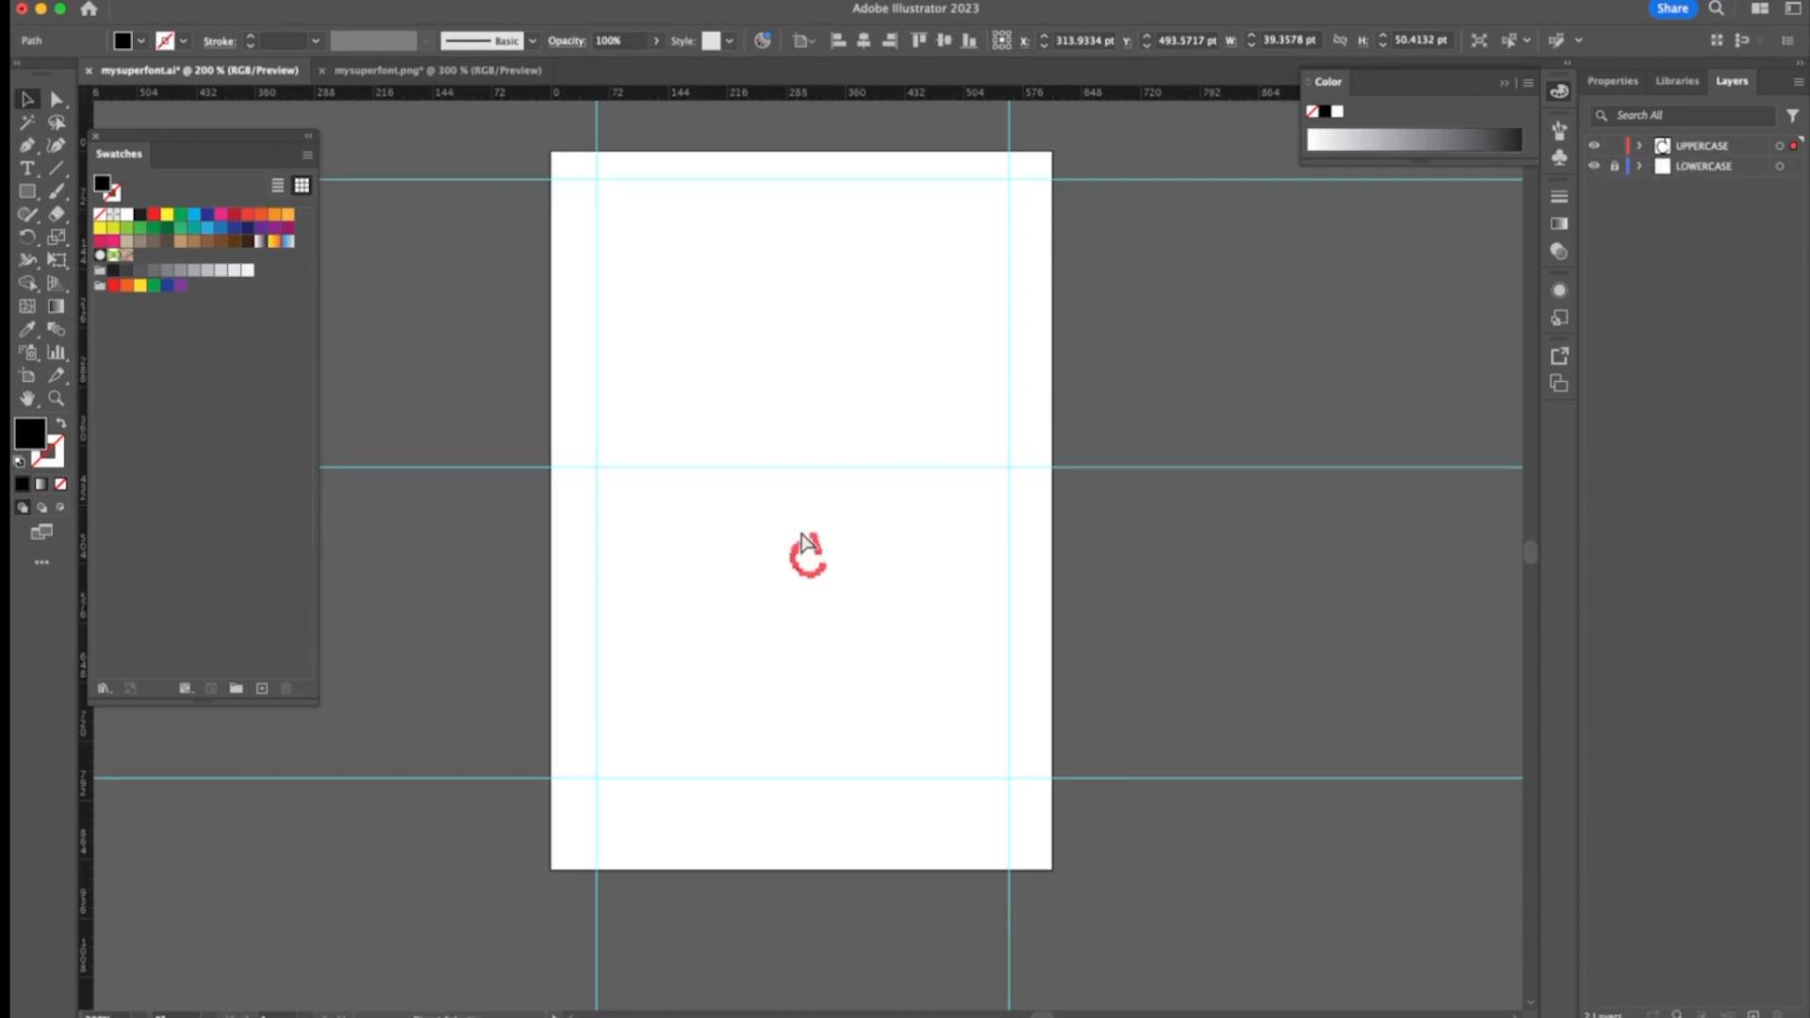
Enlarge the C to about 450 × 577 pt and move it up between the guides
drag(784, 533, 623, 115)
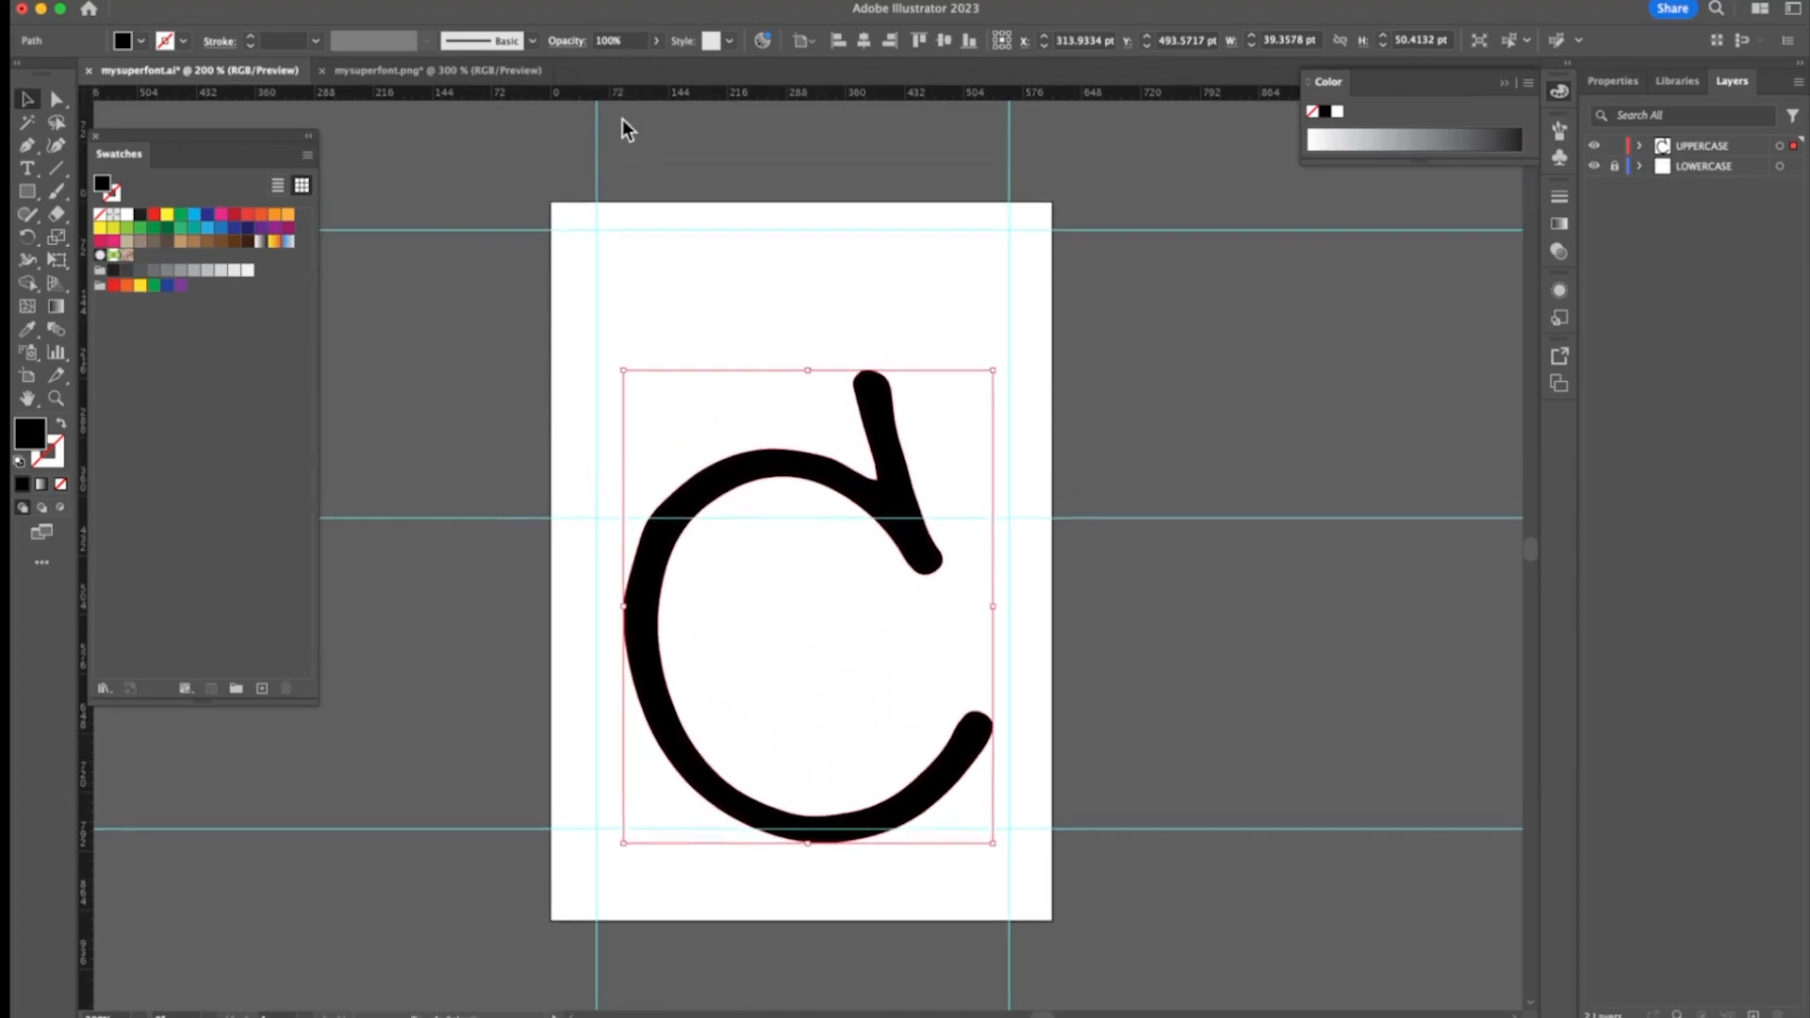
drag(735, 479, 736, 368)
click(1640, 145)
click(1714, 168)
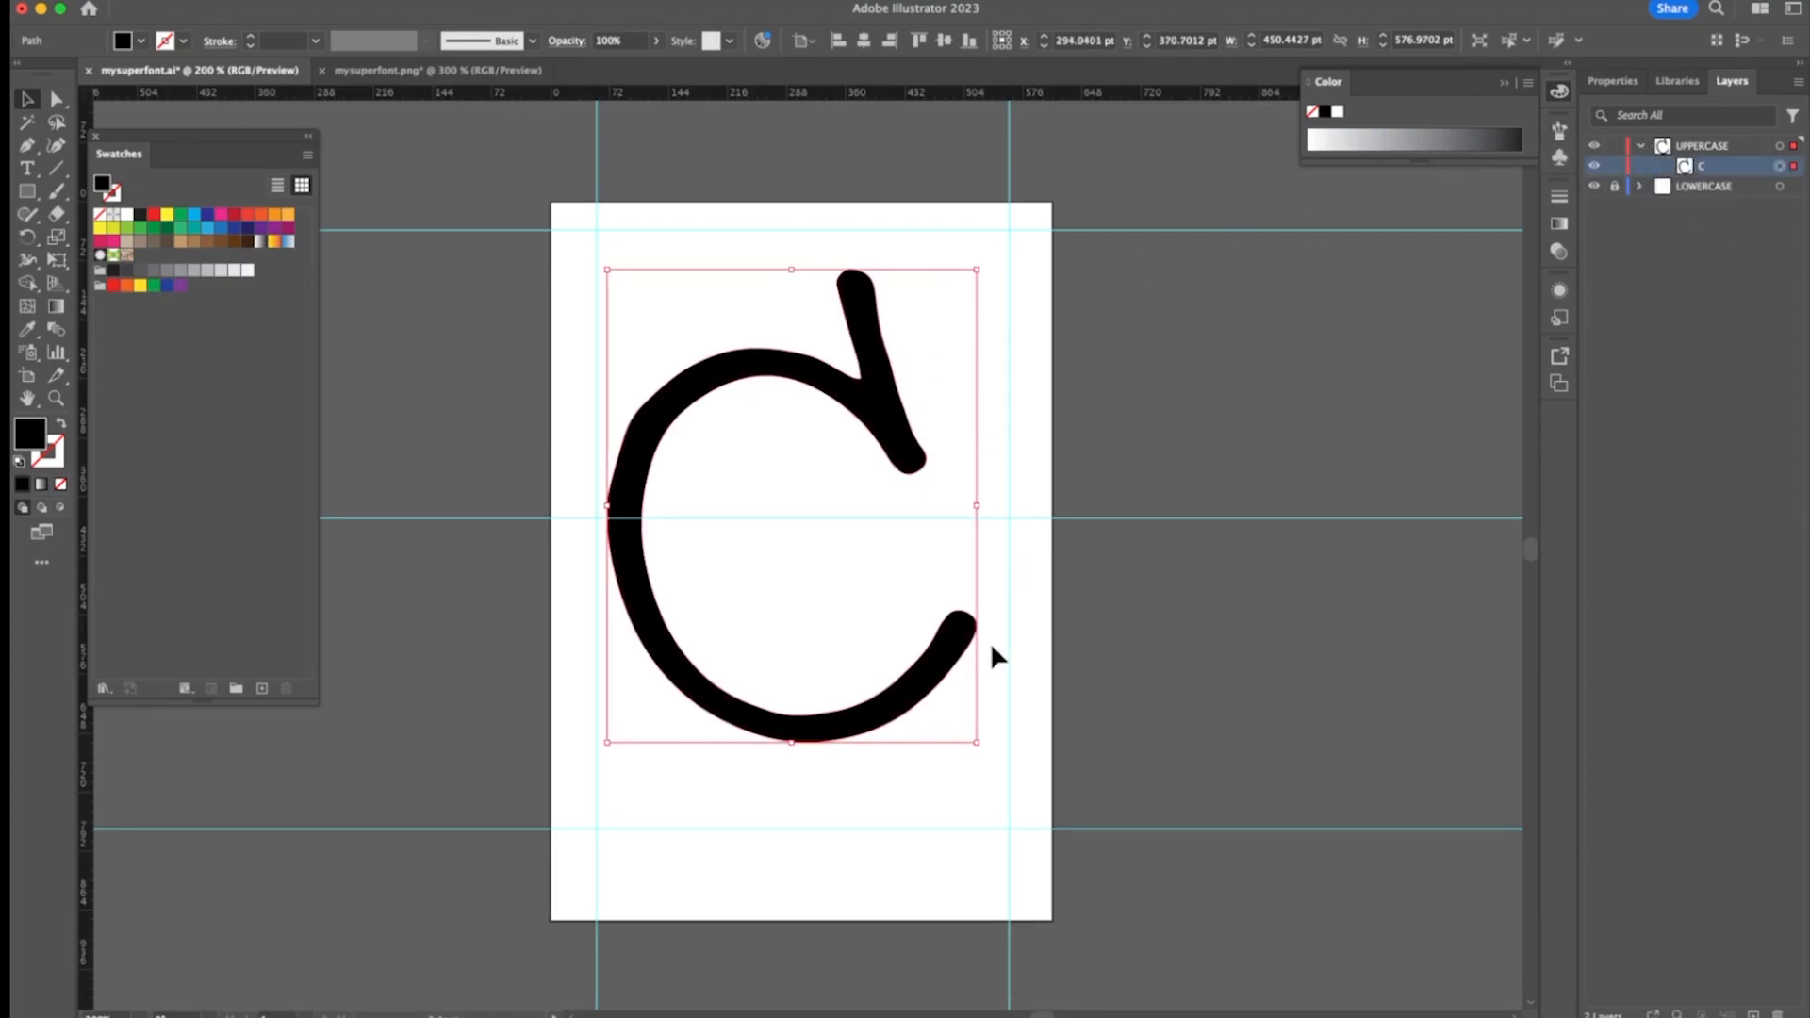
Stretch the C to about 504 × 749 pt so it meets both vertical guides and the lower horizontal guide
drag(798, 745, 796, 827)
drag(792, 271, 796, 214)
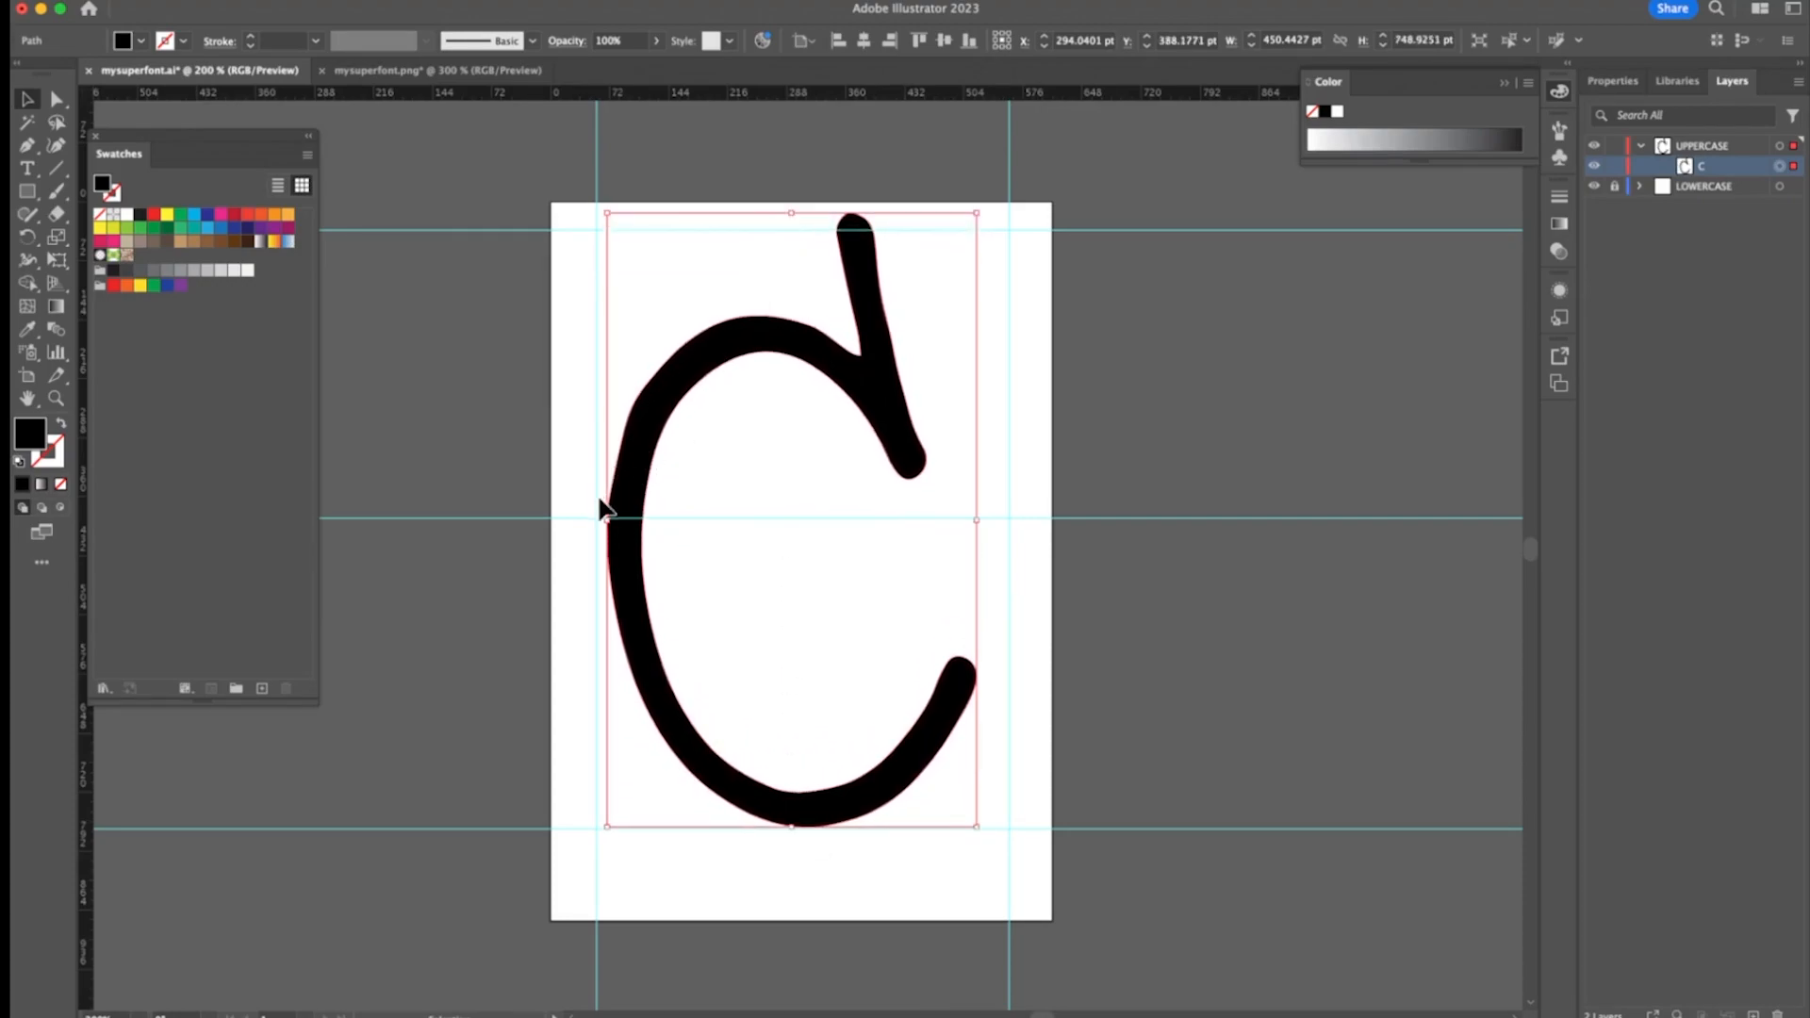
drag(606, 525, 598, 524)
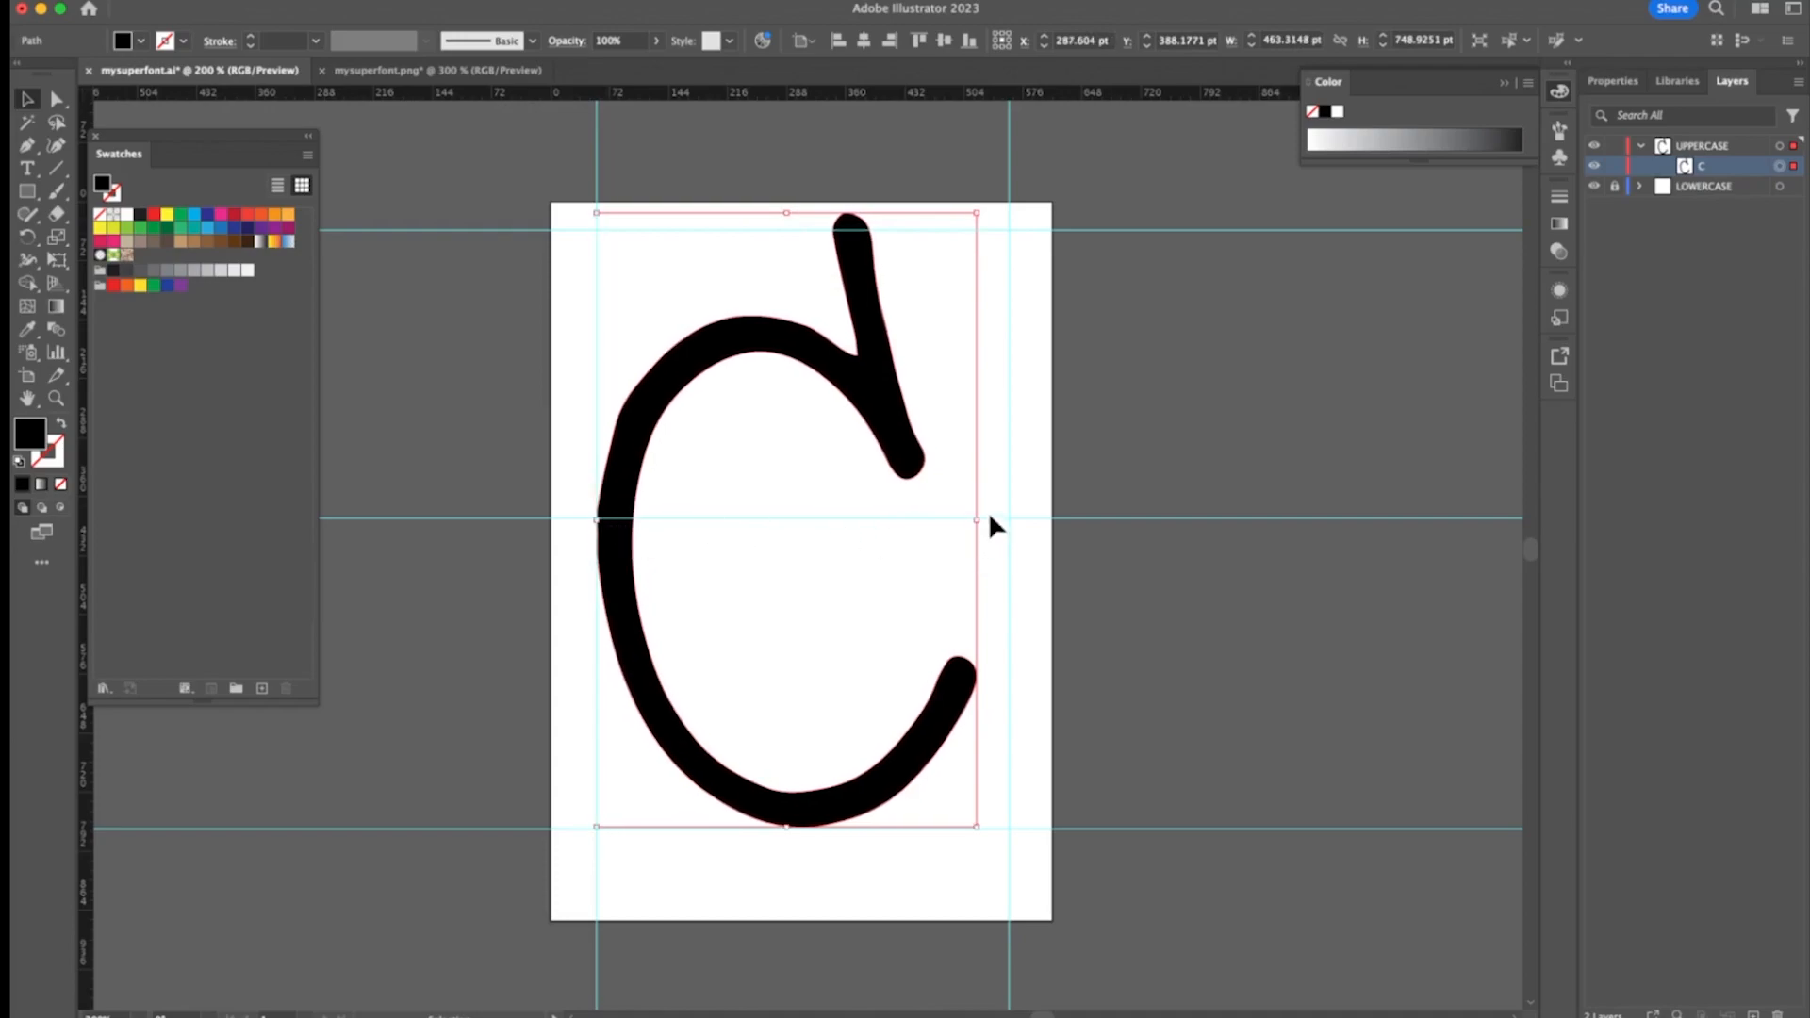
drag(979, 521, 1014, 525)
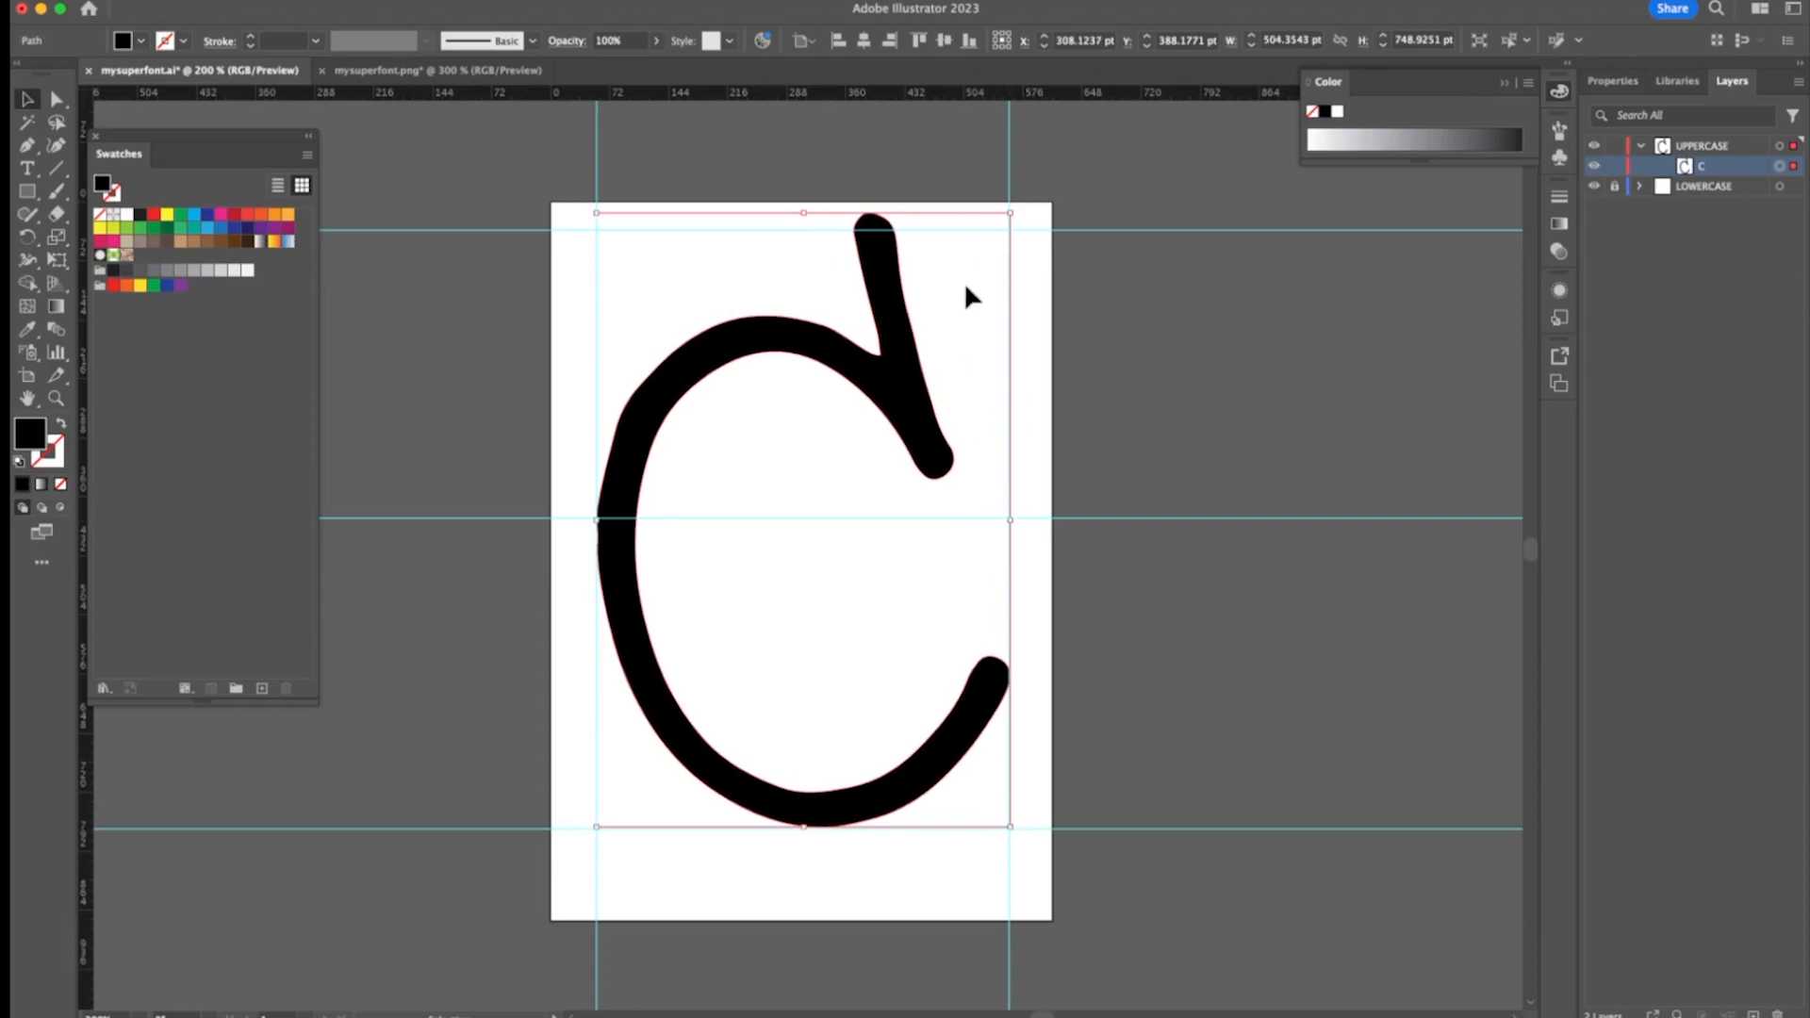
Rotate the C slightly clockwise and refit it to the side and lower guides at about 504 × 761 pt
drag(1018, 211, 1073, 249)
mouse_move(934, 366)
mouse_down()
mouse_move(970, 342)
mouse_move(976, 356)
mouse_up()
drag(646, 465, 607, 457)
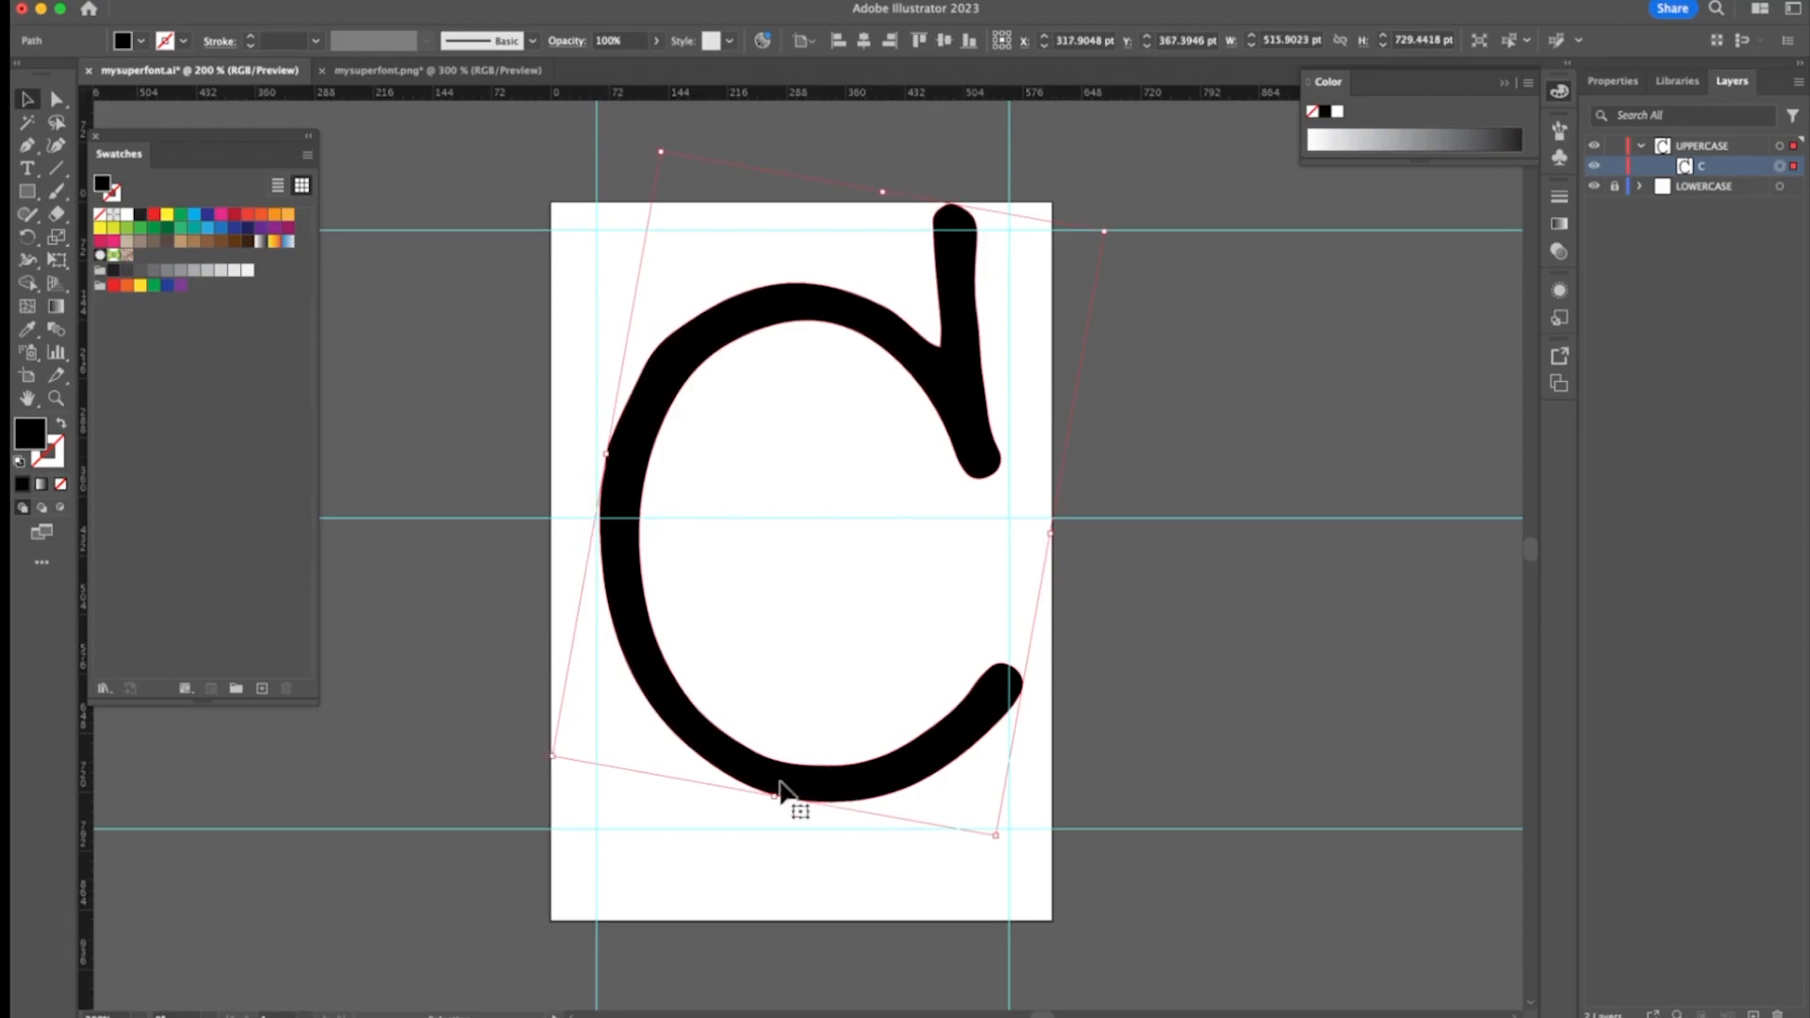
drag(774, 799, 774, 825)
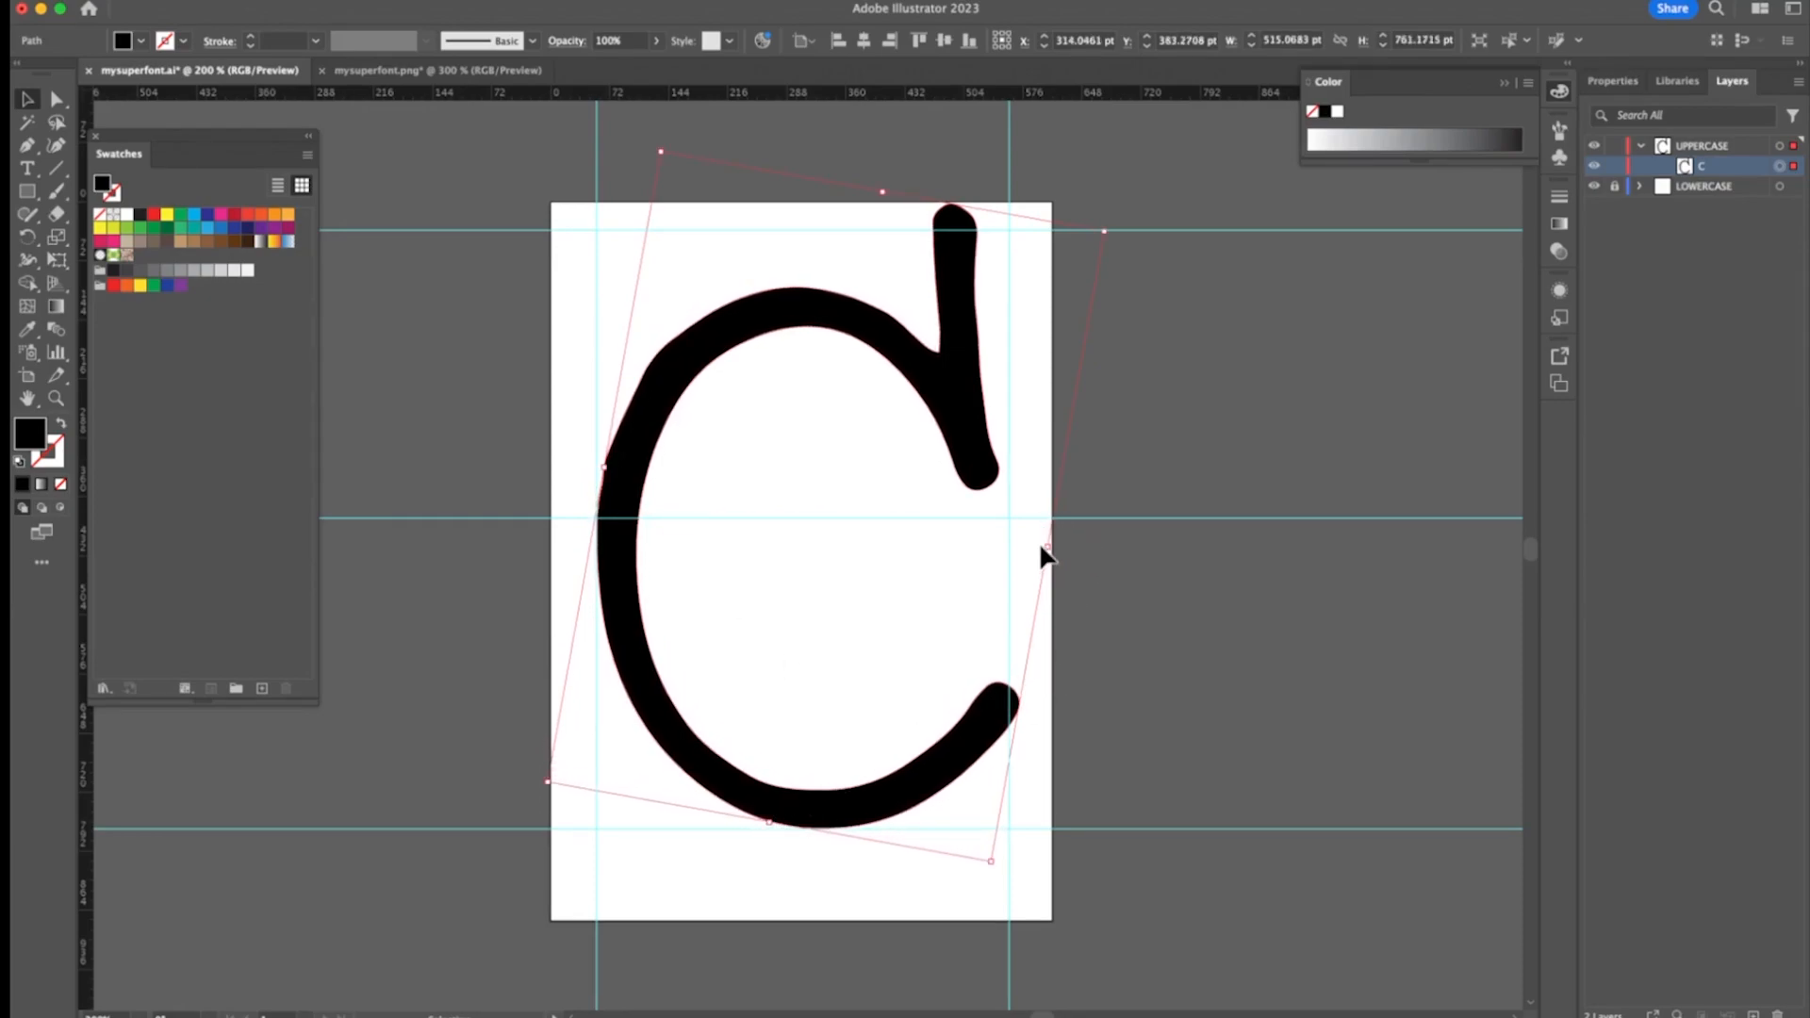
drag(1047, 551, 1038, 545)
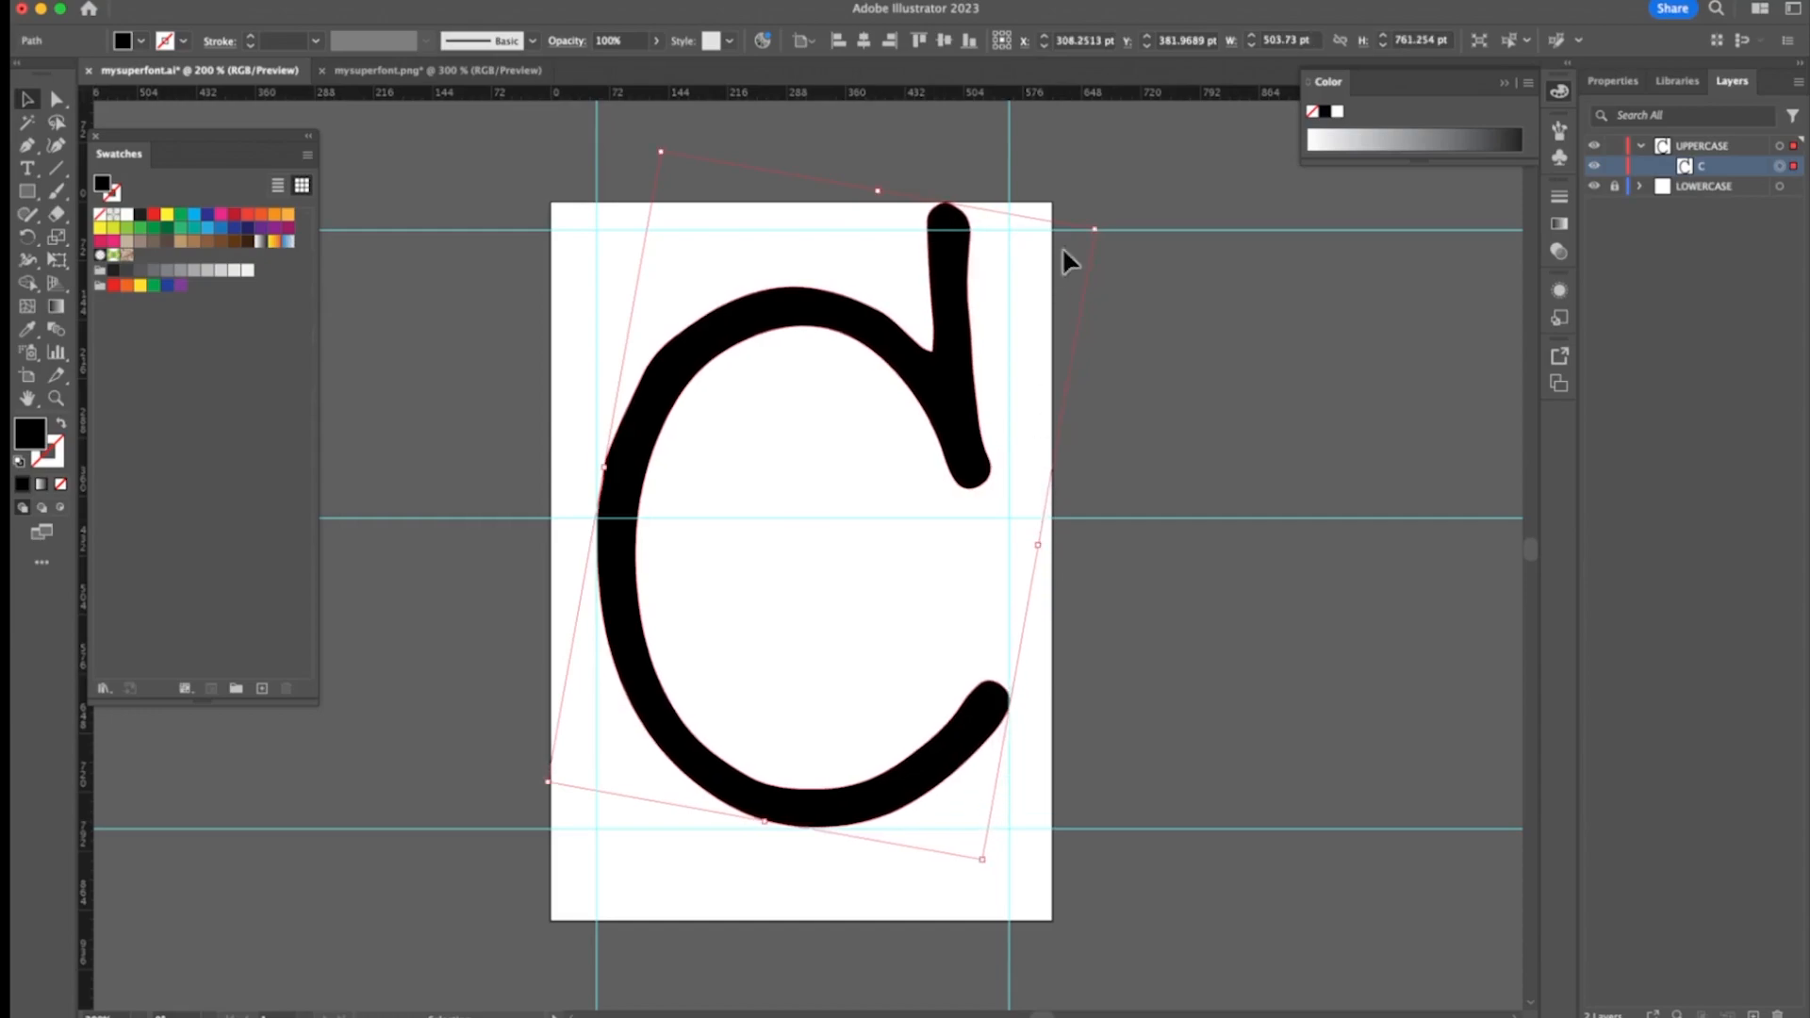
Rotate the C a little further clockwise and enlarge it to about 511 × 822 pt, with its bowl reaching the upper guide
drag(1100, 226, 1129, 238)
drag(957, 307, 978, 300)
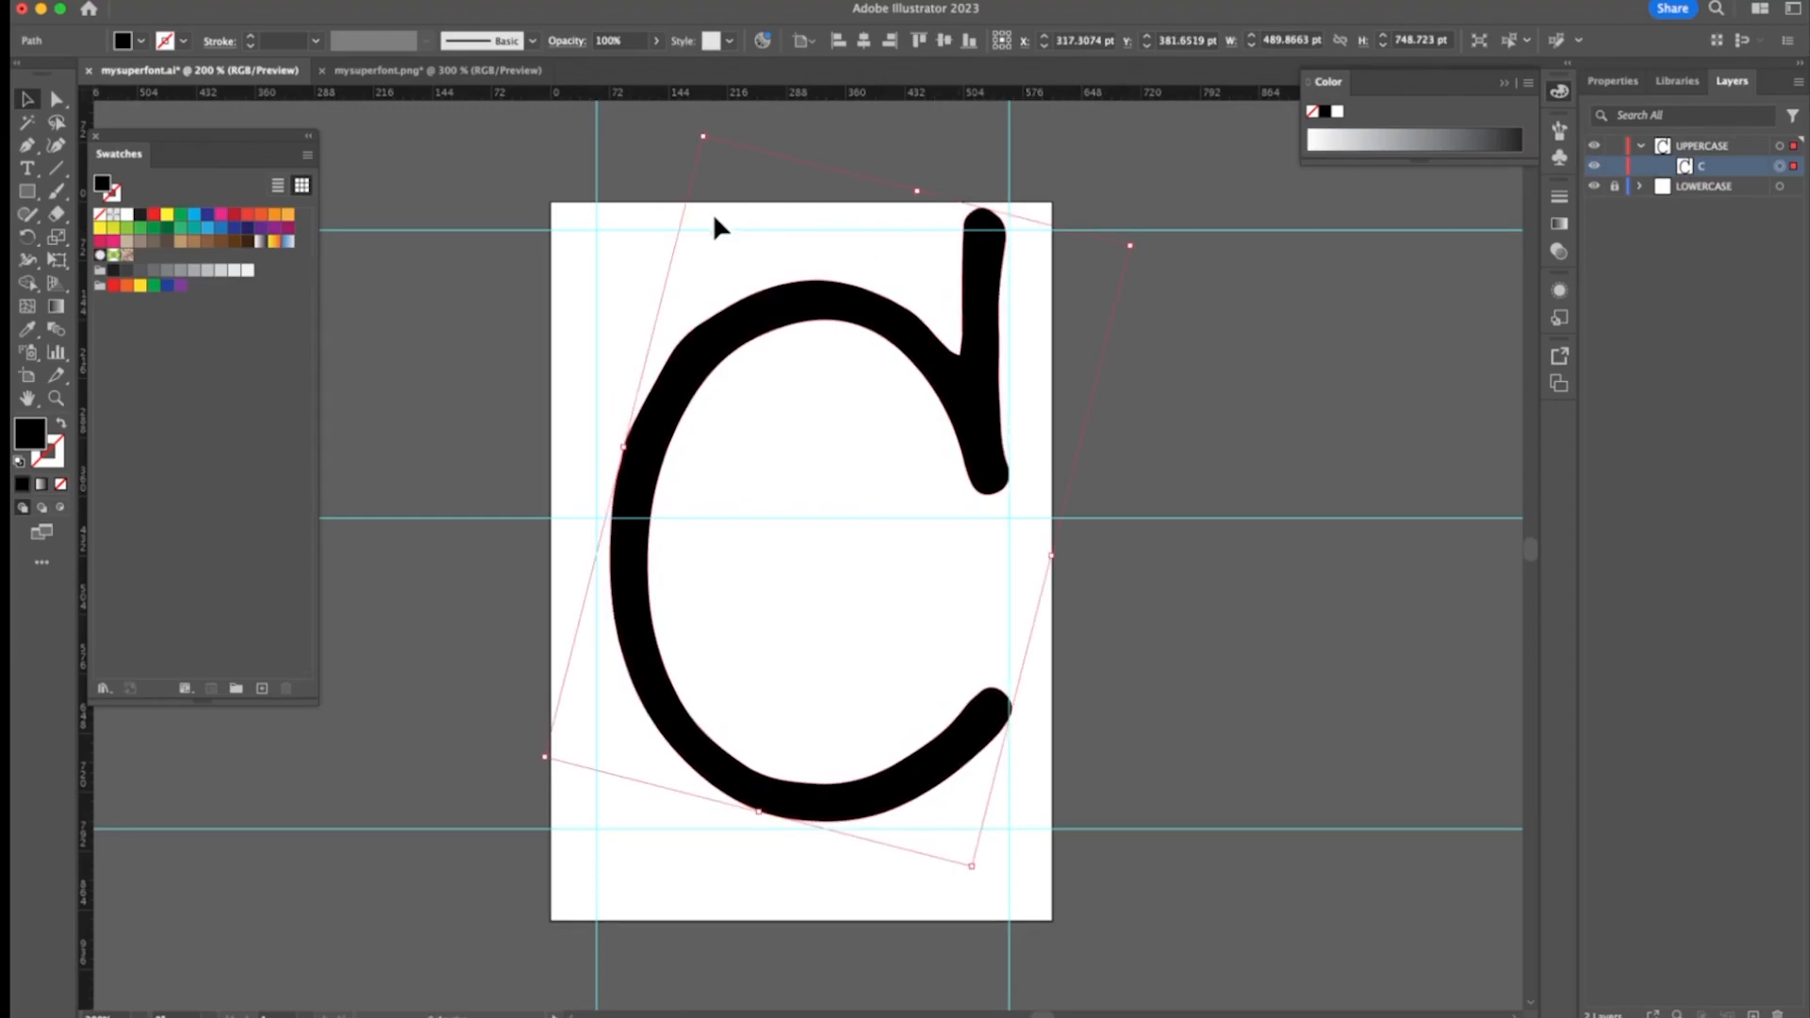
drag(702, 136, 700, 256)
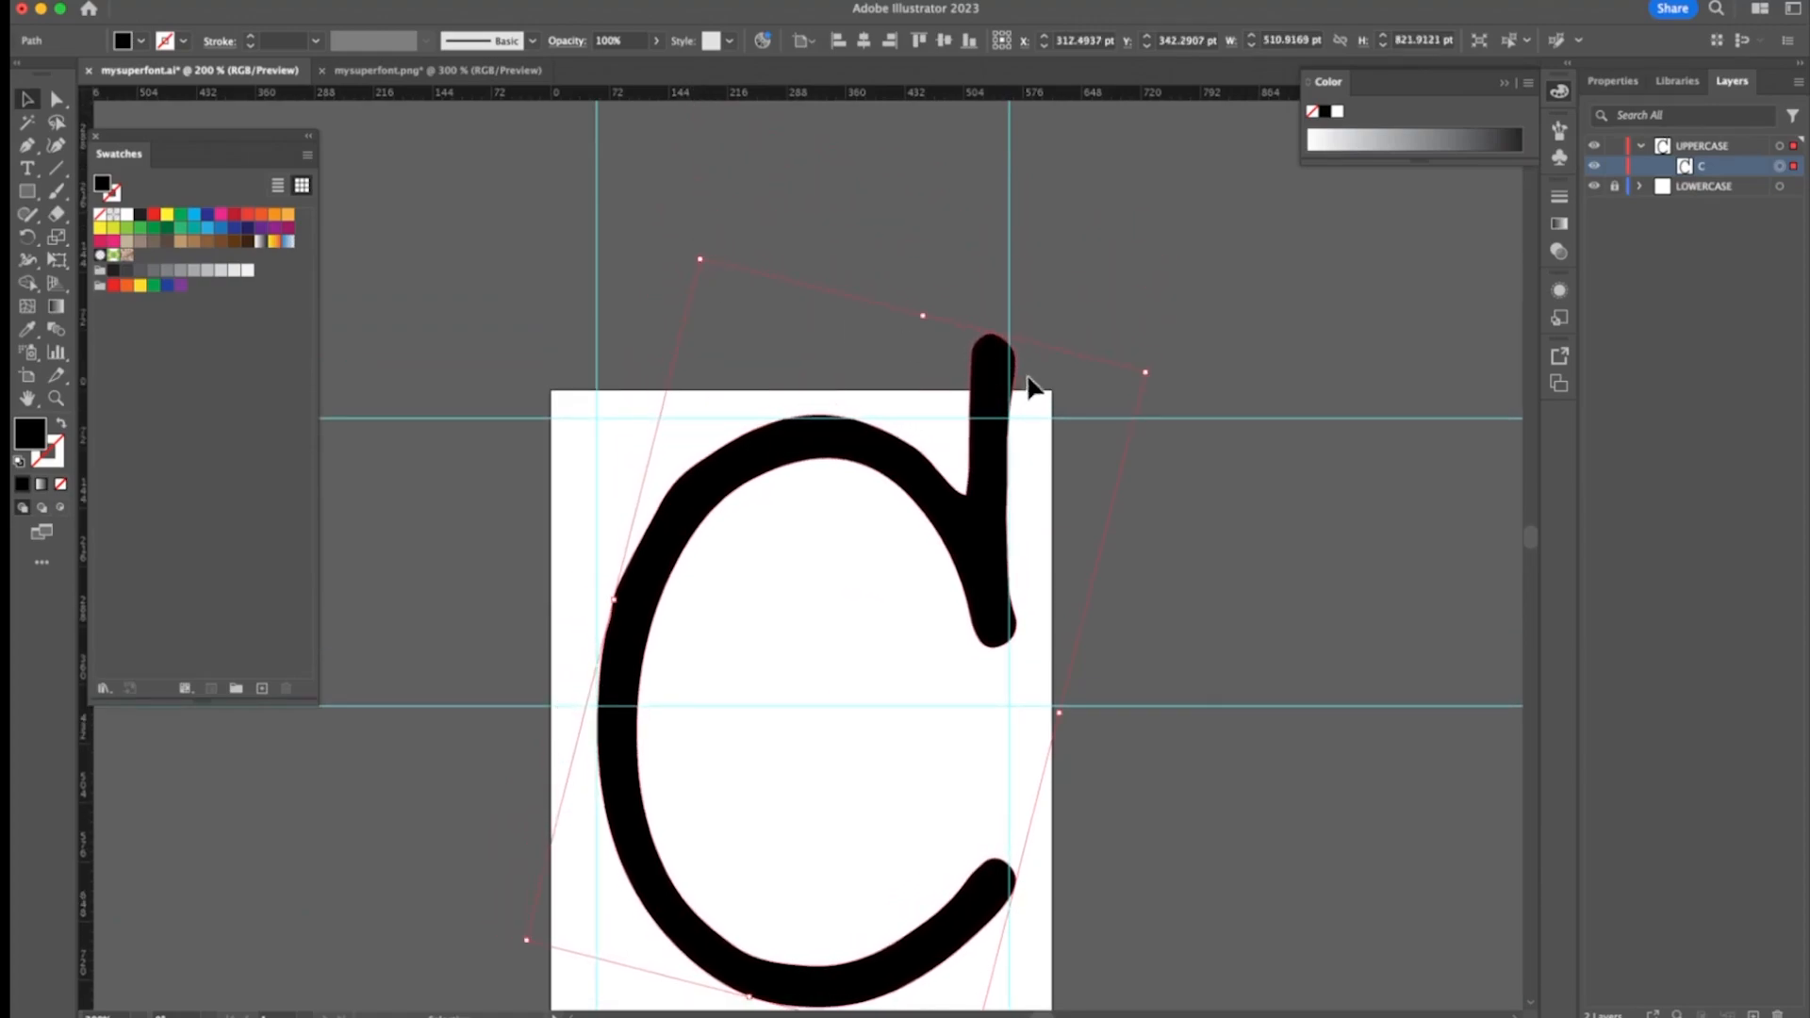
click(1241, 565)
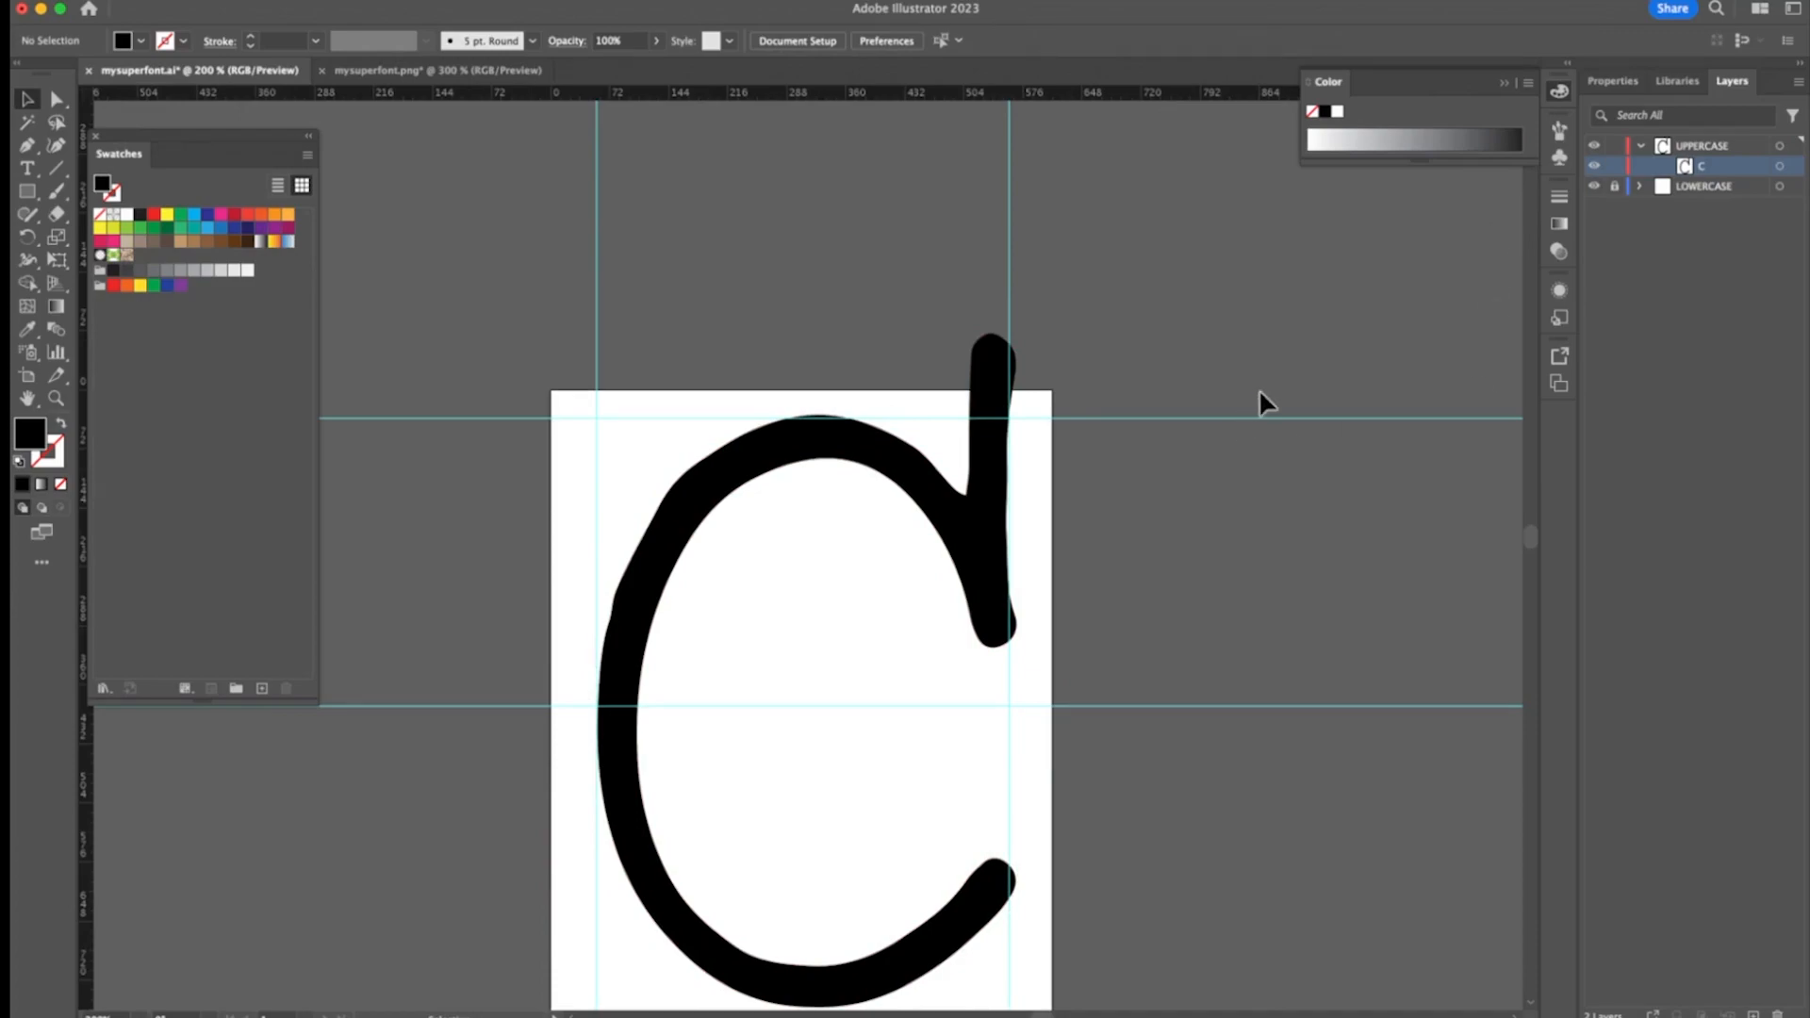
Fine-tune the C to about 505 × 825 pt so its curve and open ends stay within the guides
scroll(1530, 550, down, 5)
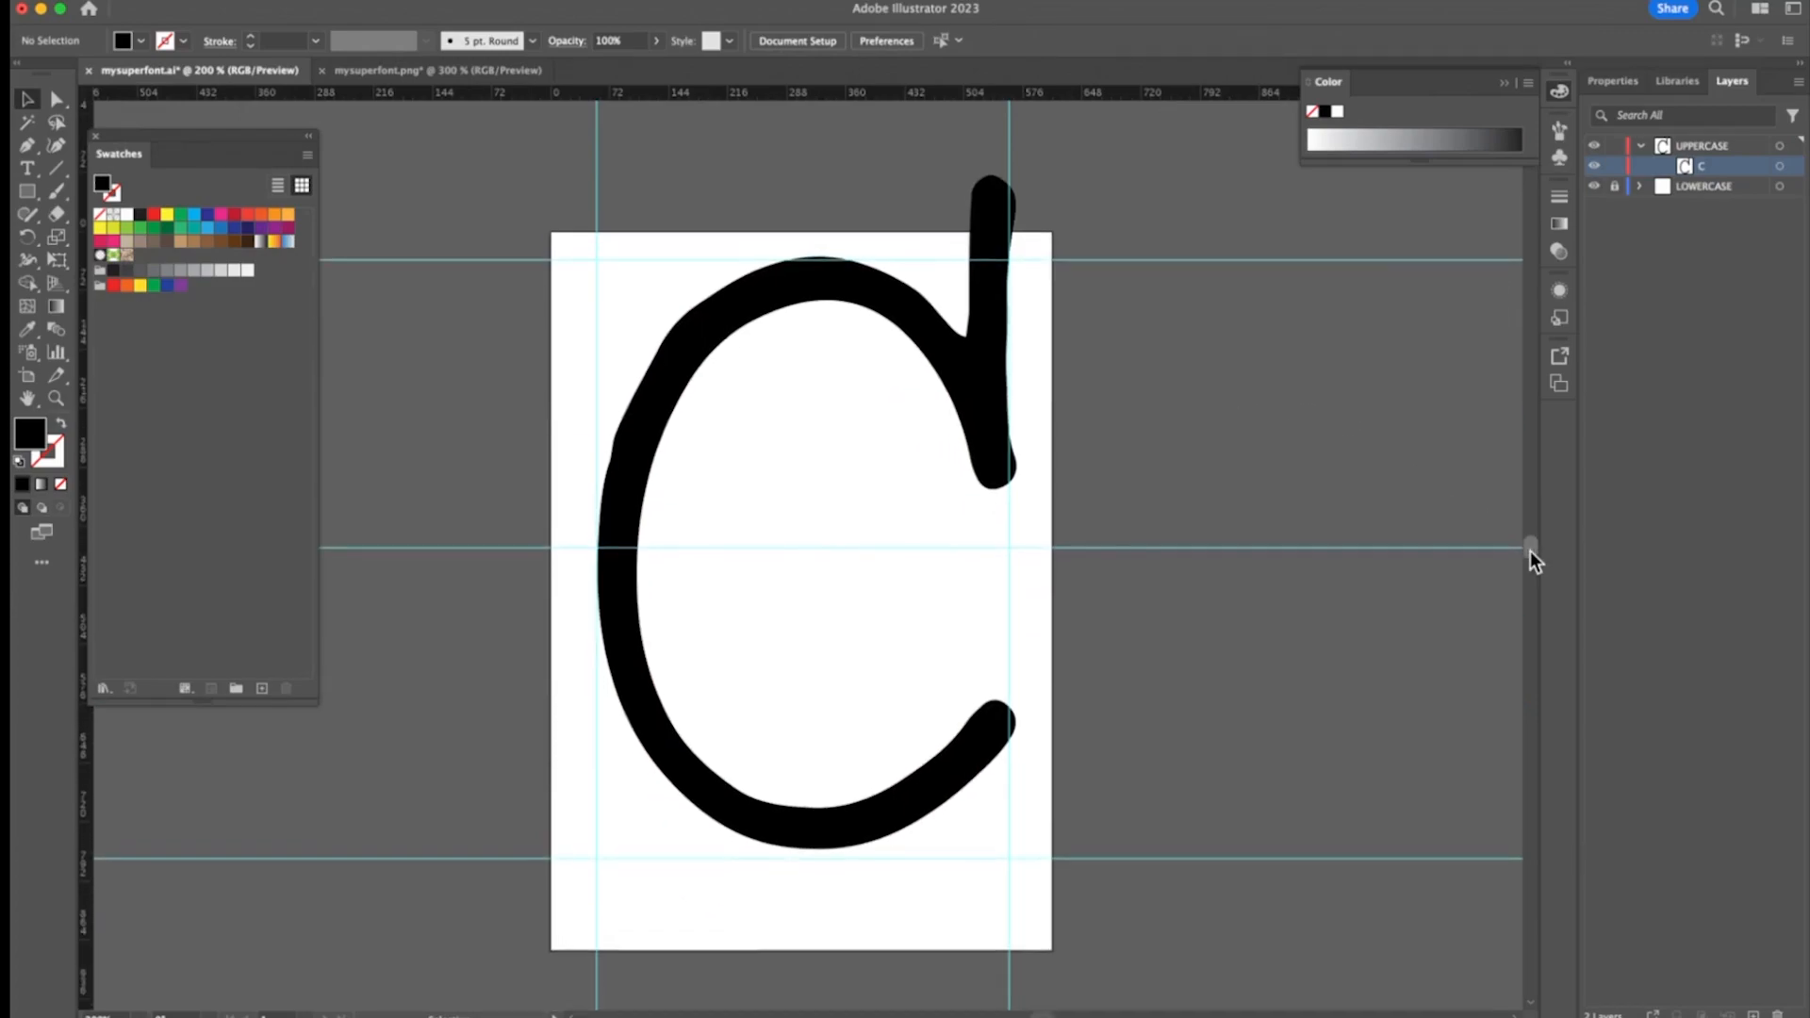
click(828, 829)
drag(751, 838, 751, 852)
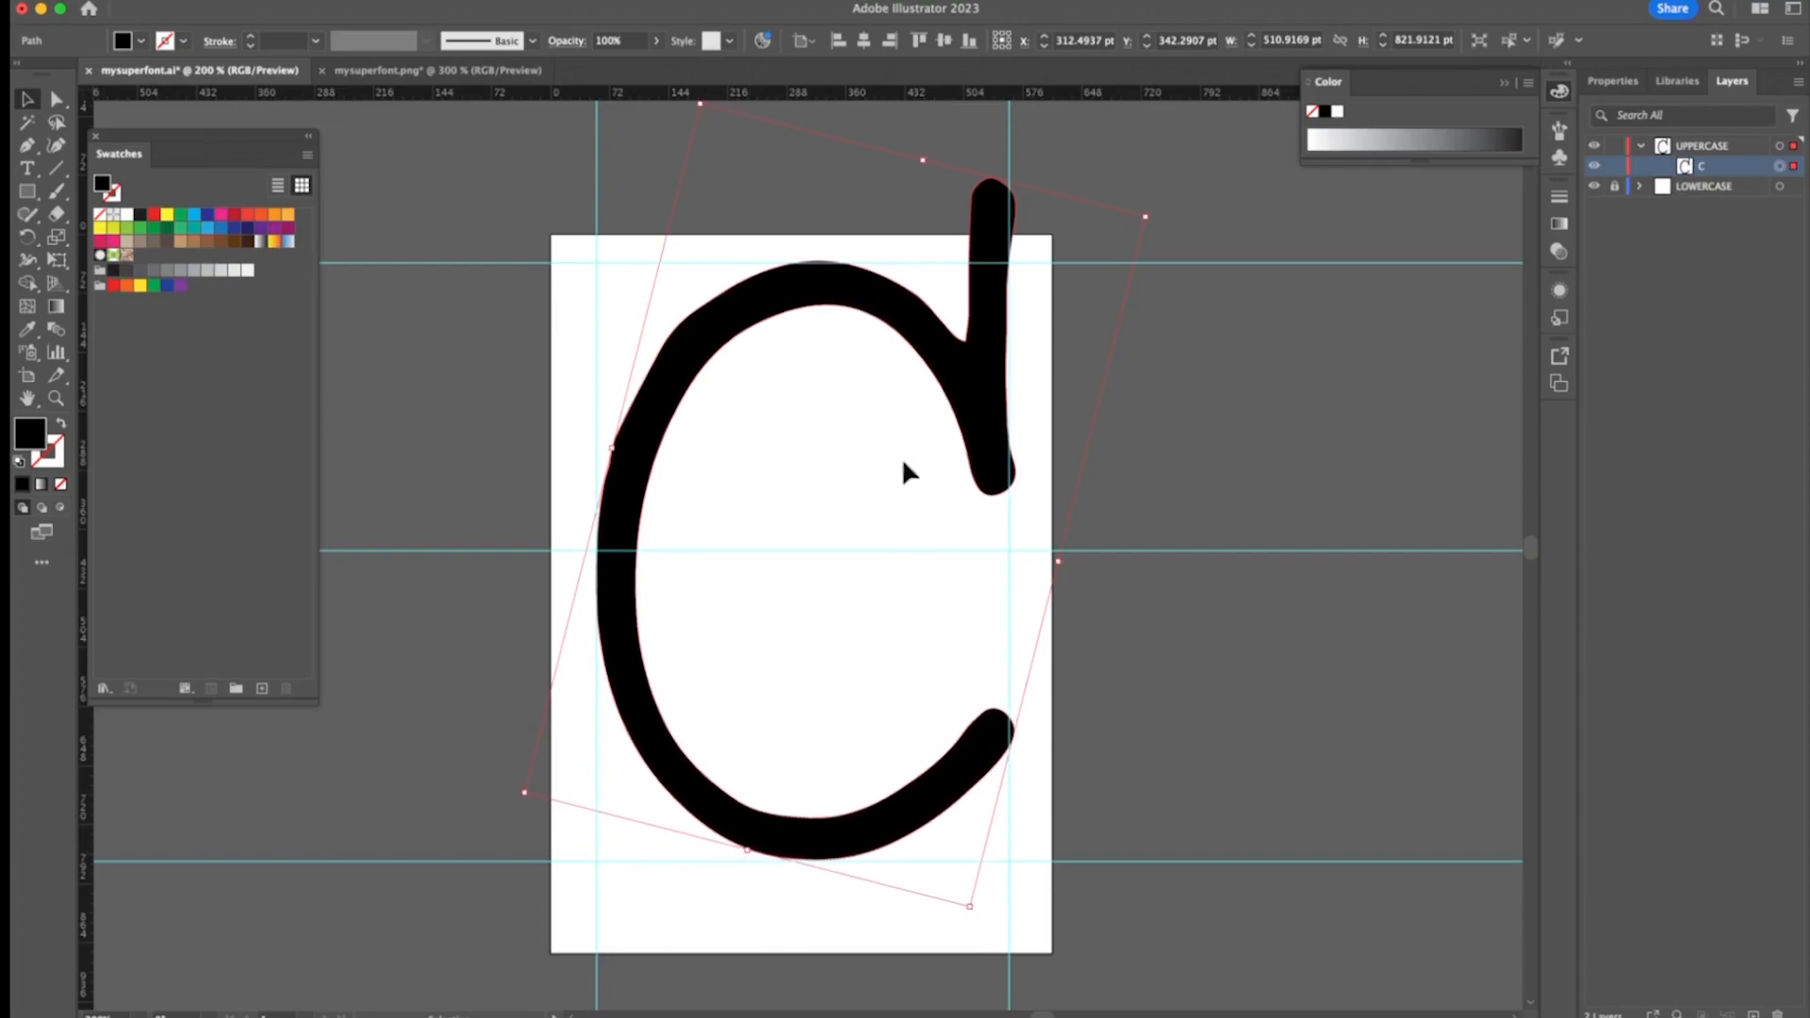
drag(924, 161, 905, 170)
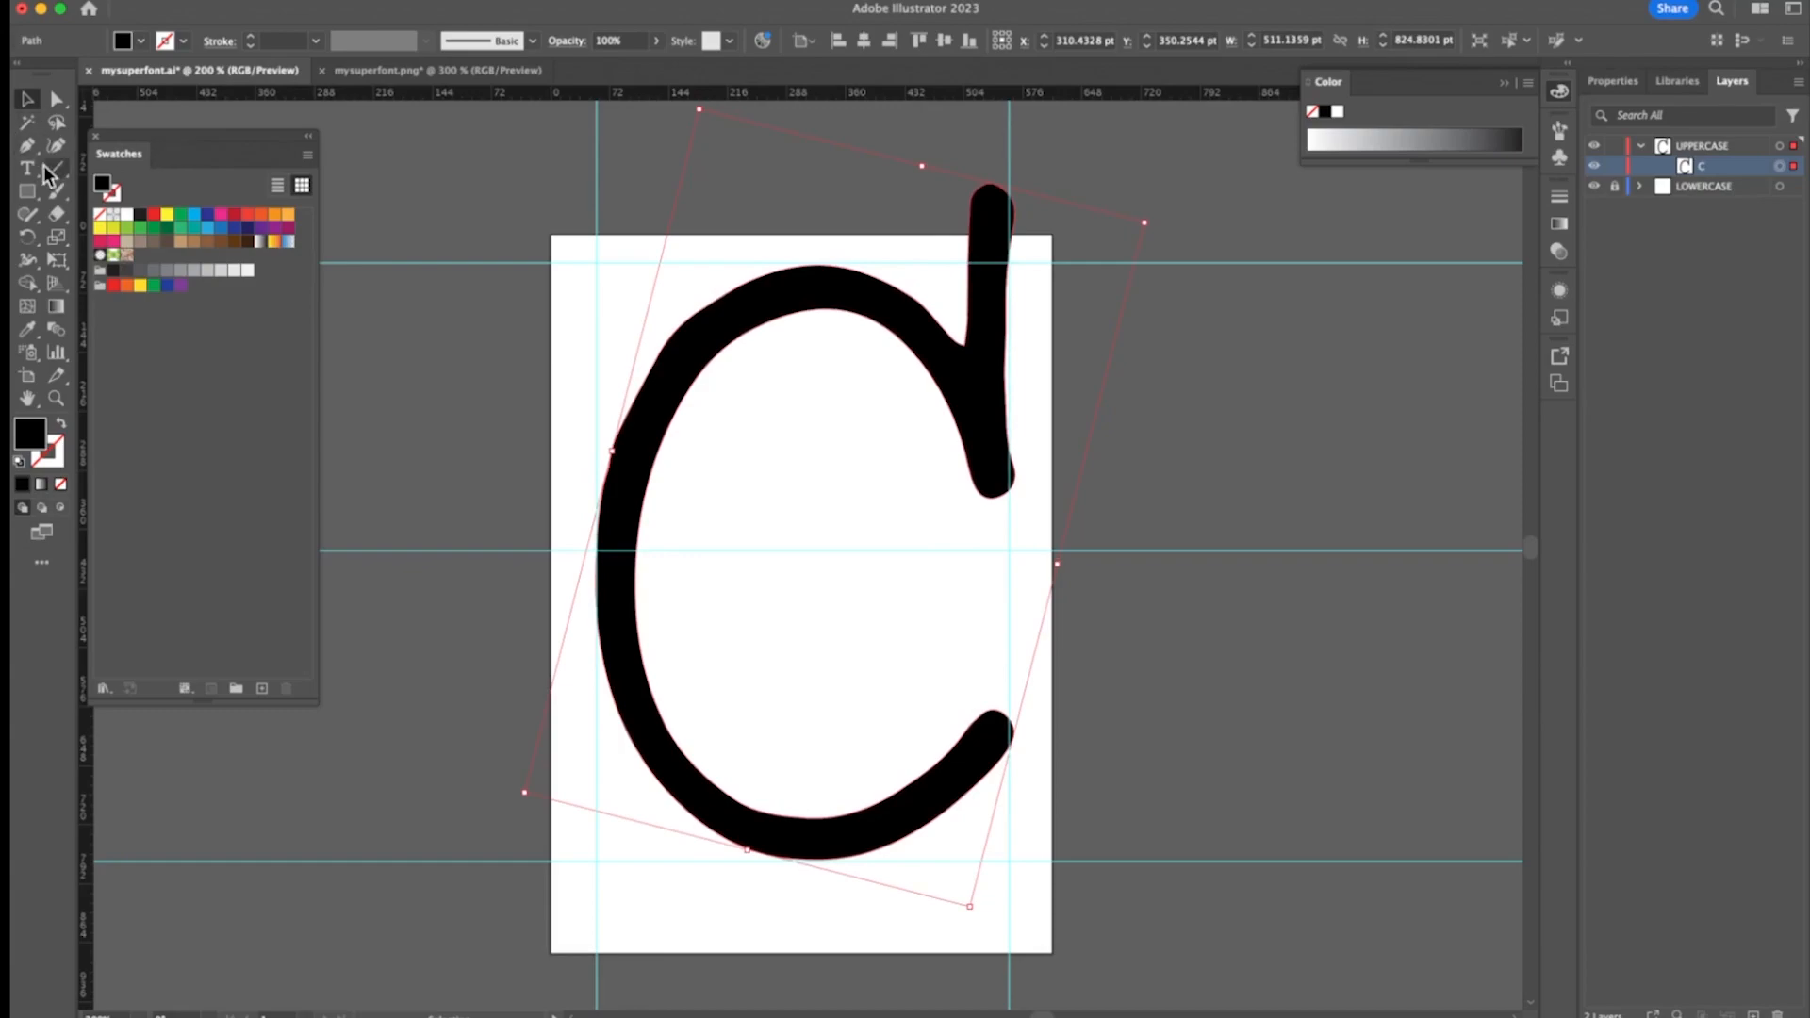
click(551, 236)
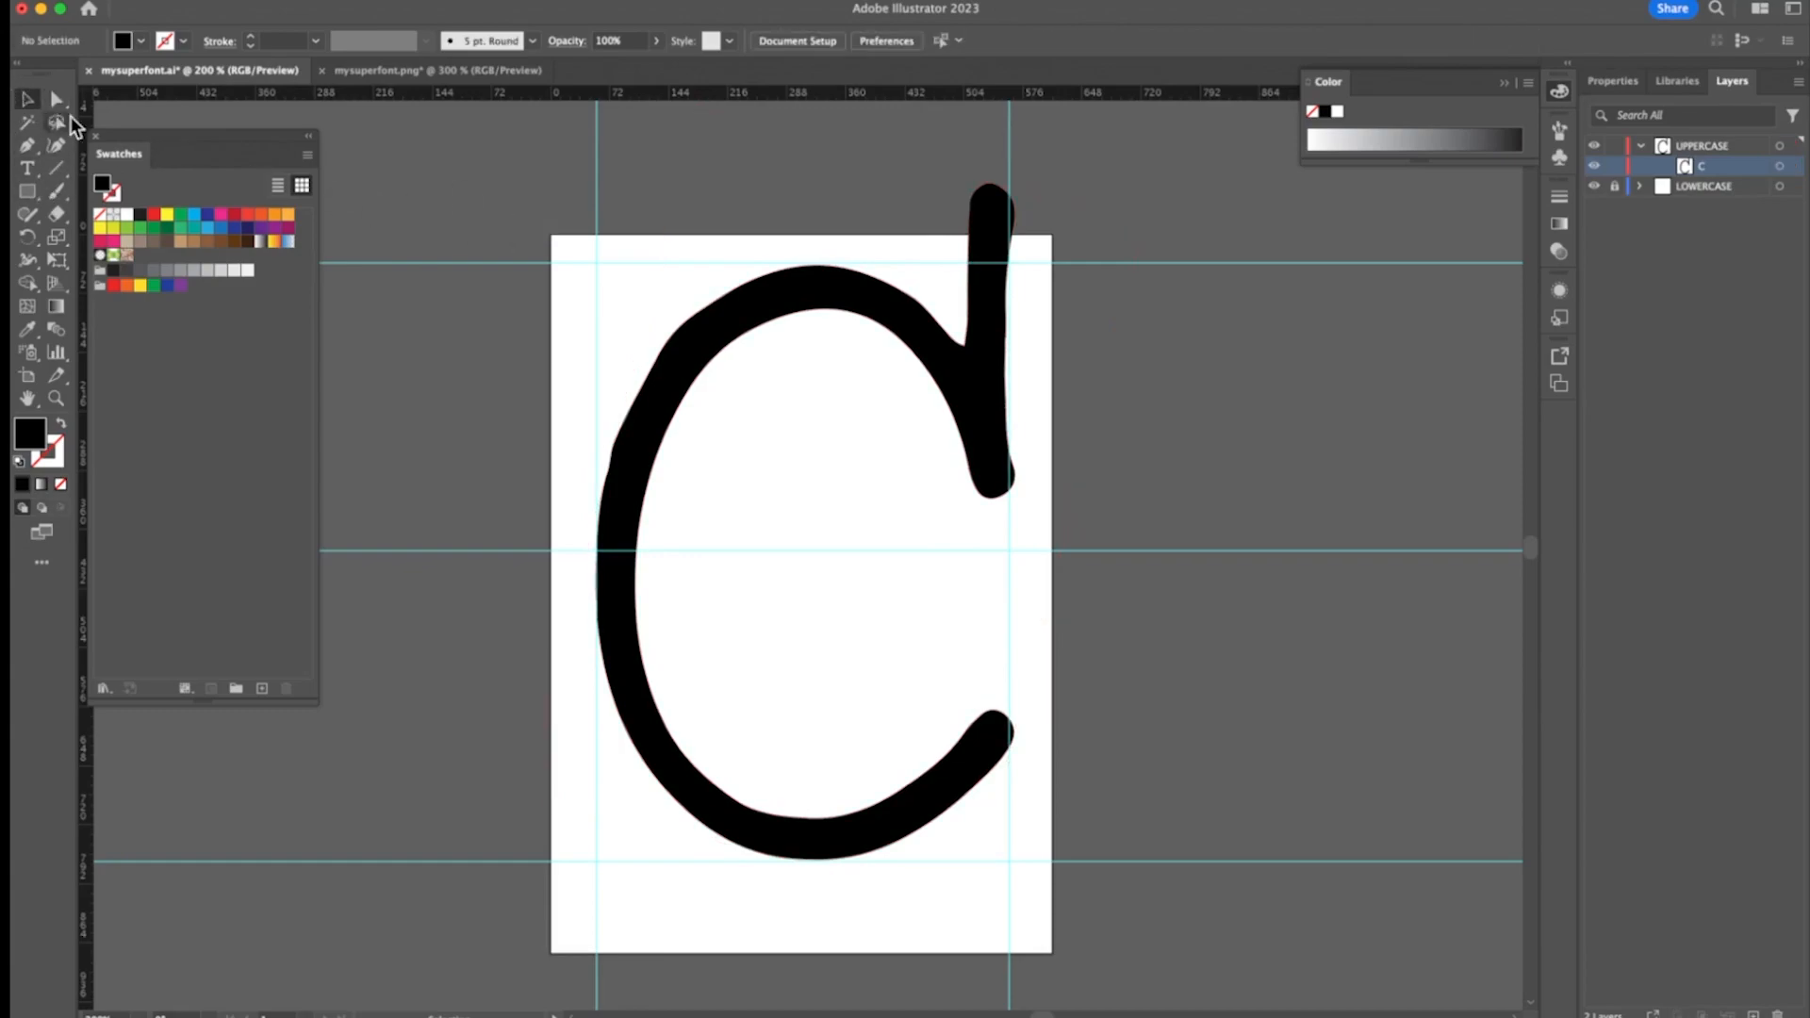
click(1001, 487)
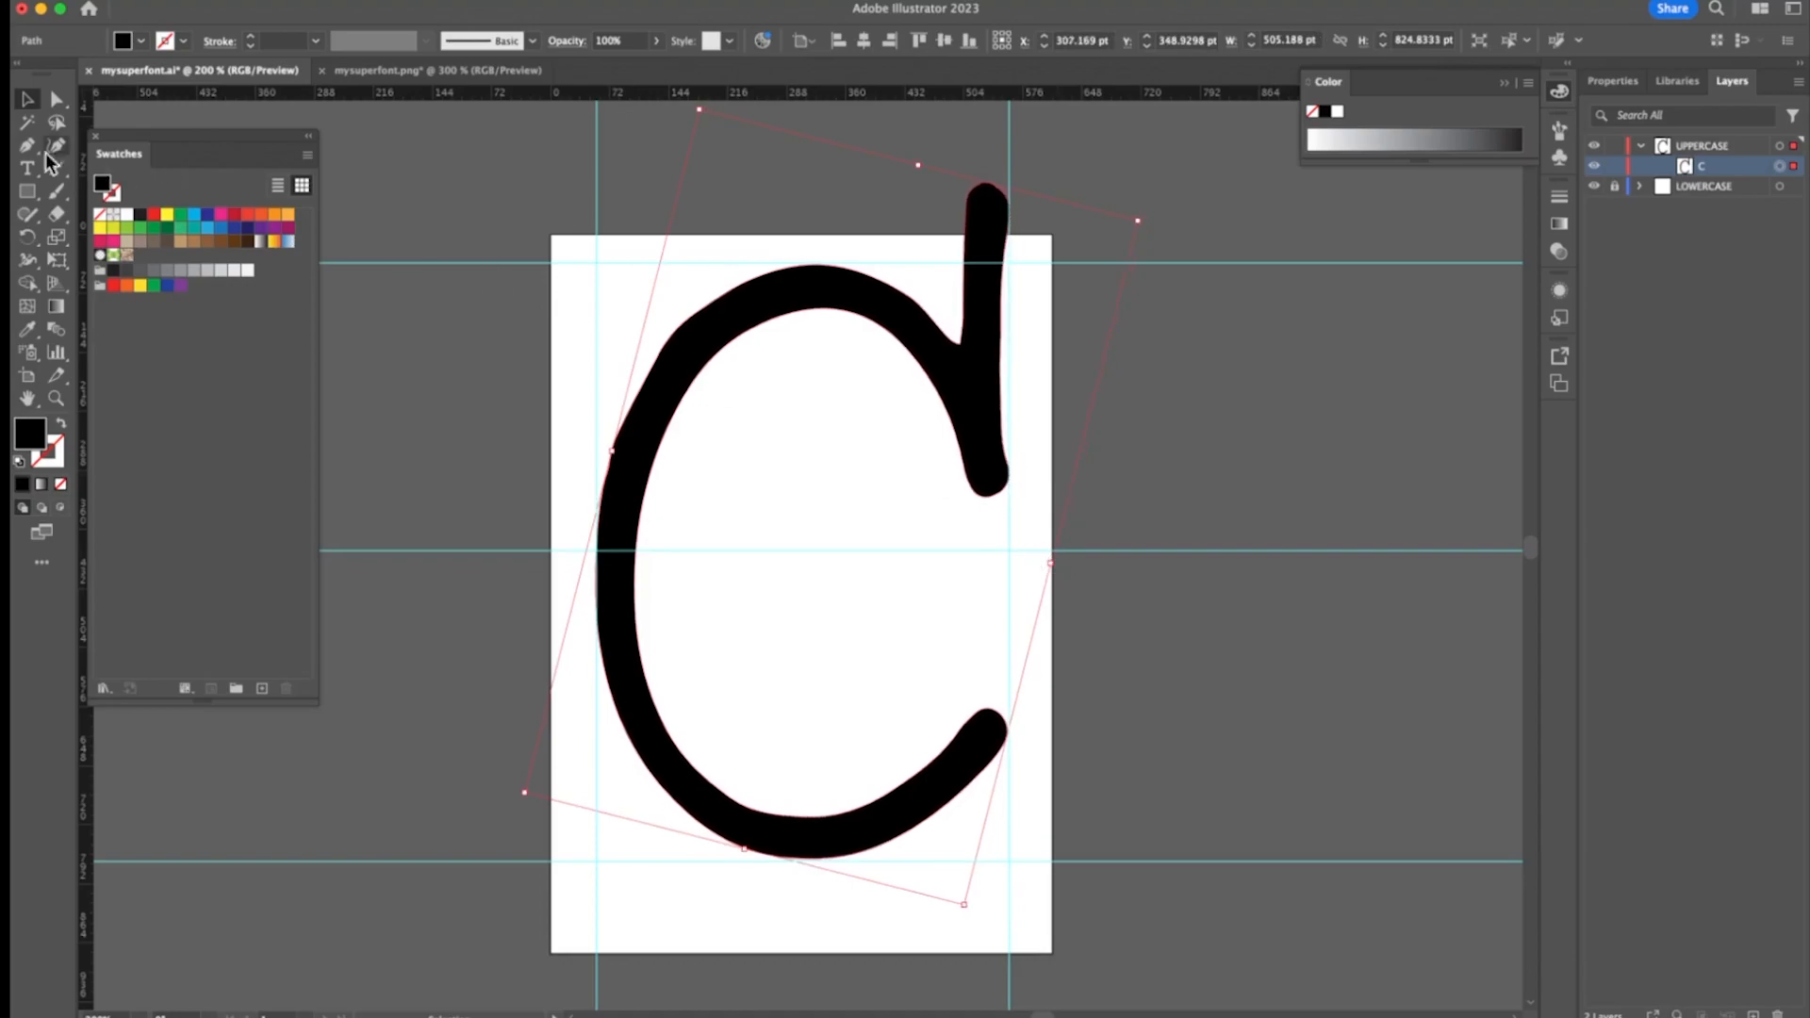
Shorten the C's upper stem by moving only its top-end anchor points down to just above the upper horizontal guide
click(58, 100)
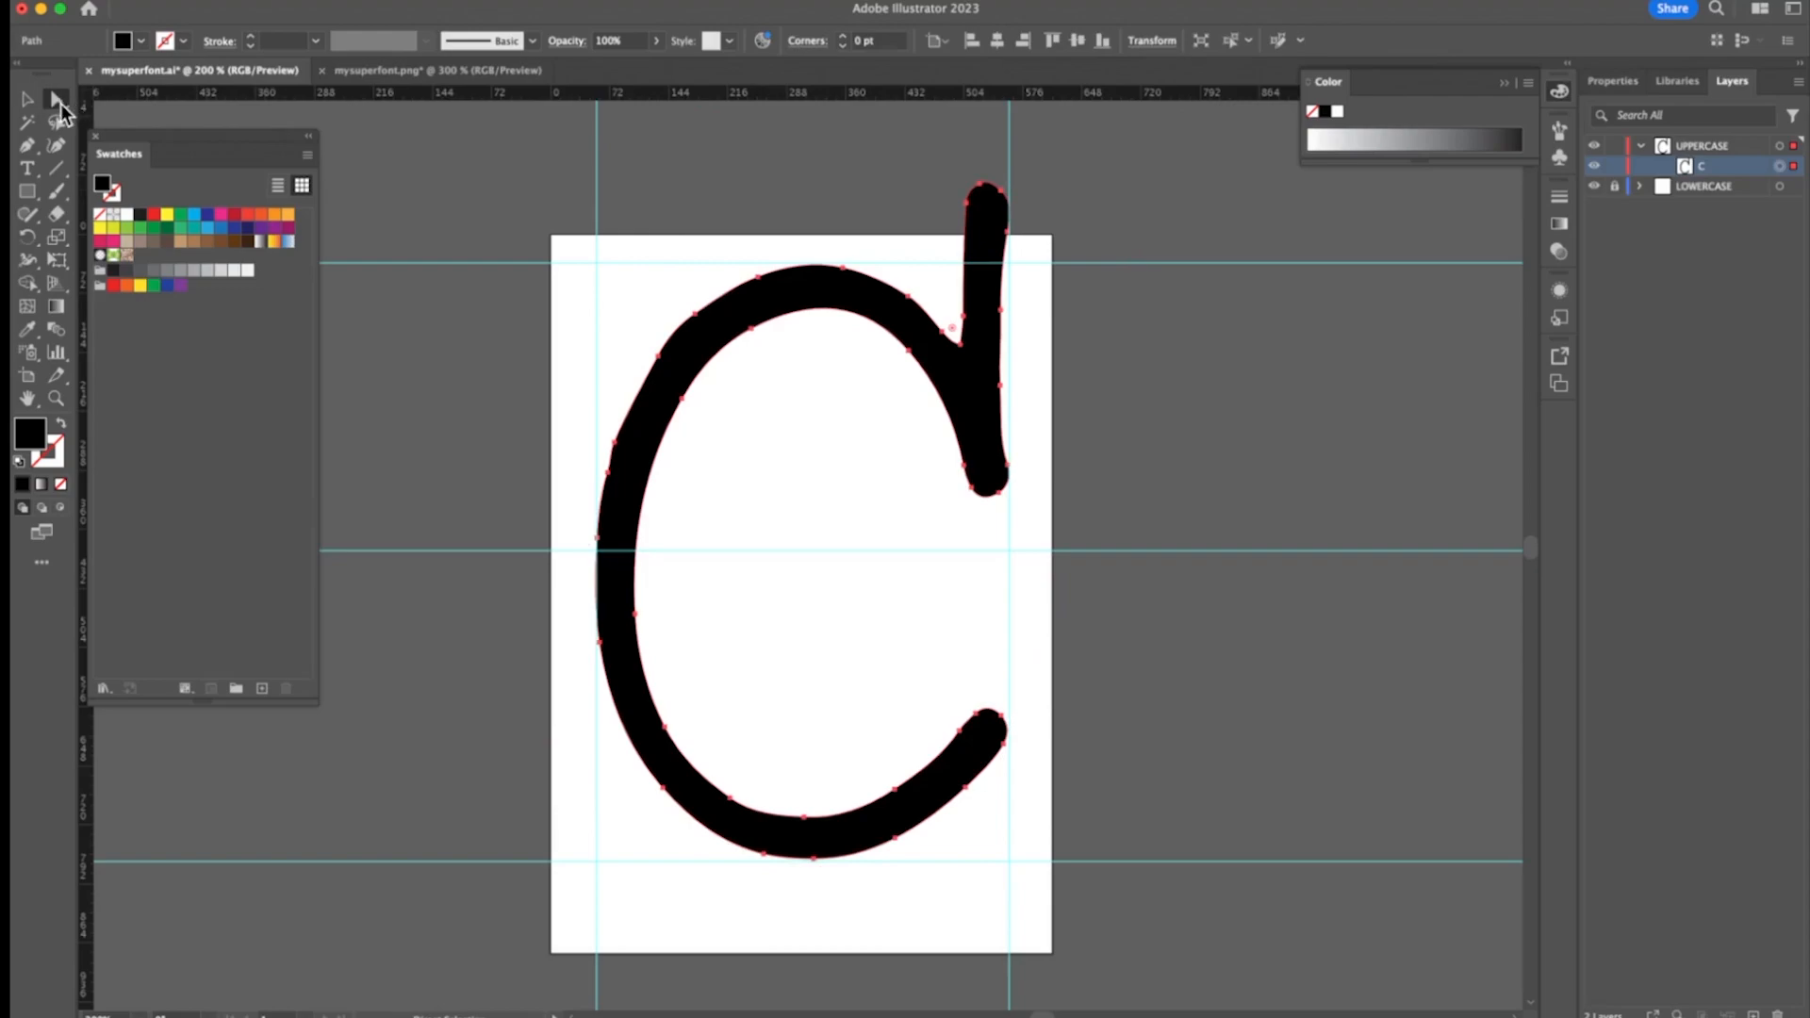
click(961, 165)
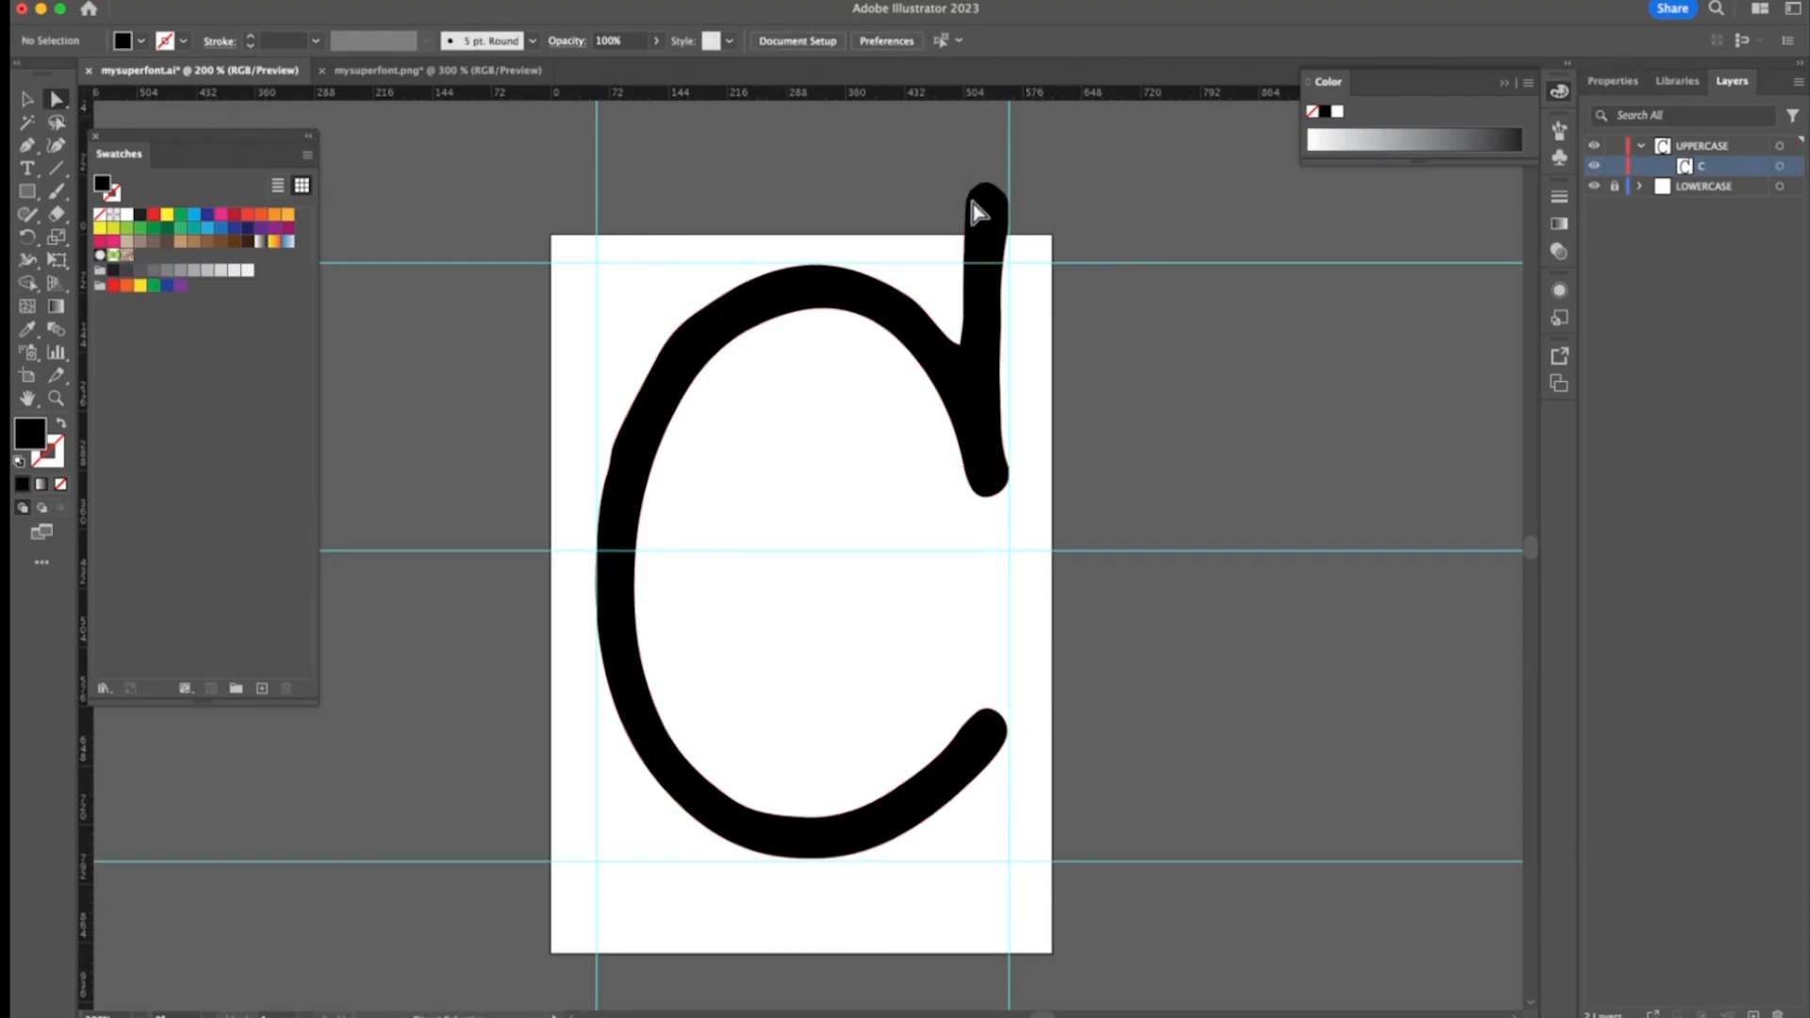
click(971, 203)
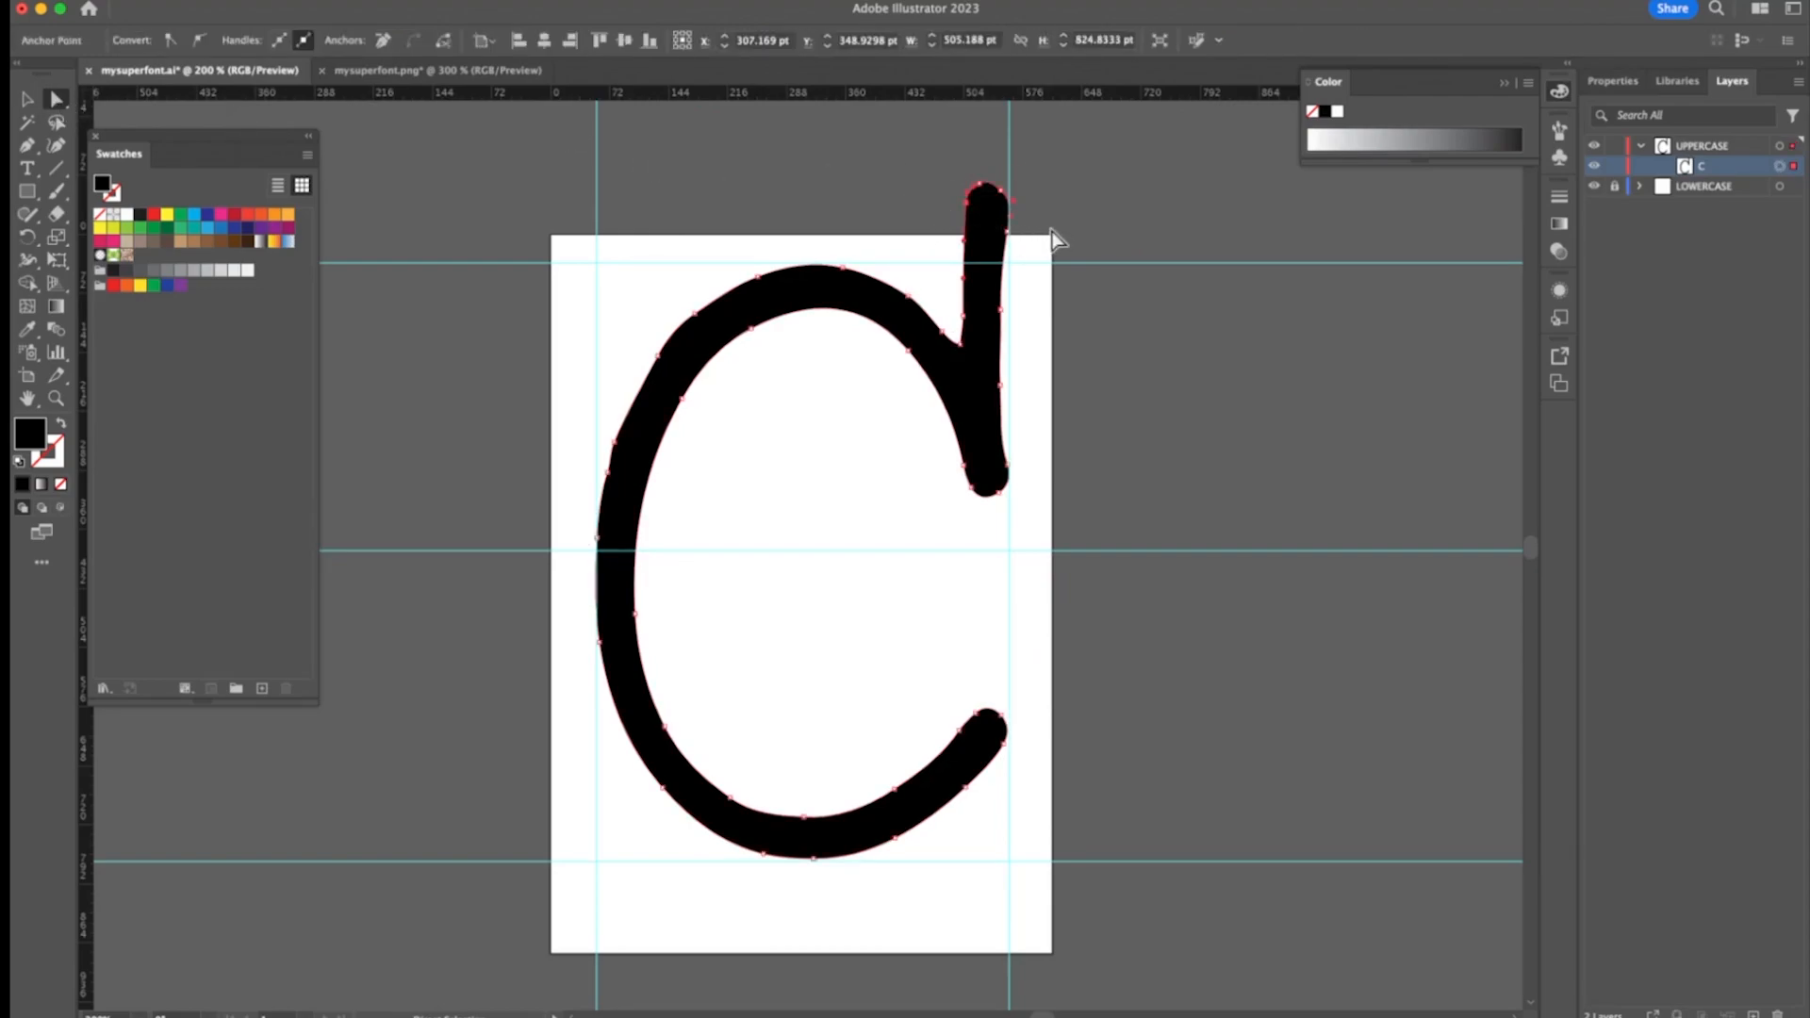
drag(927, 173, 1050, 282)
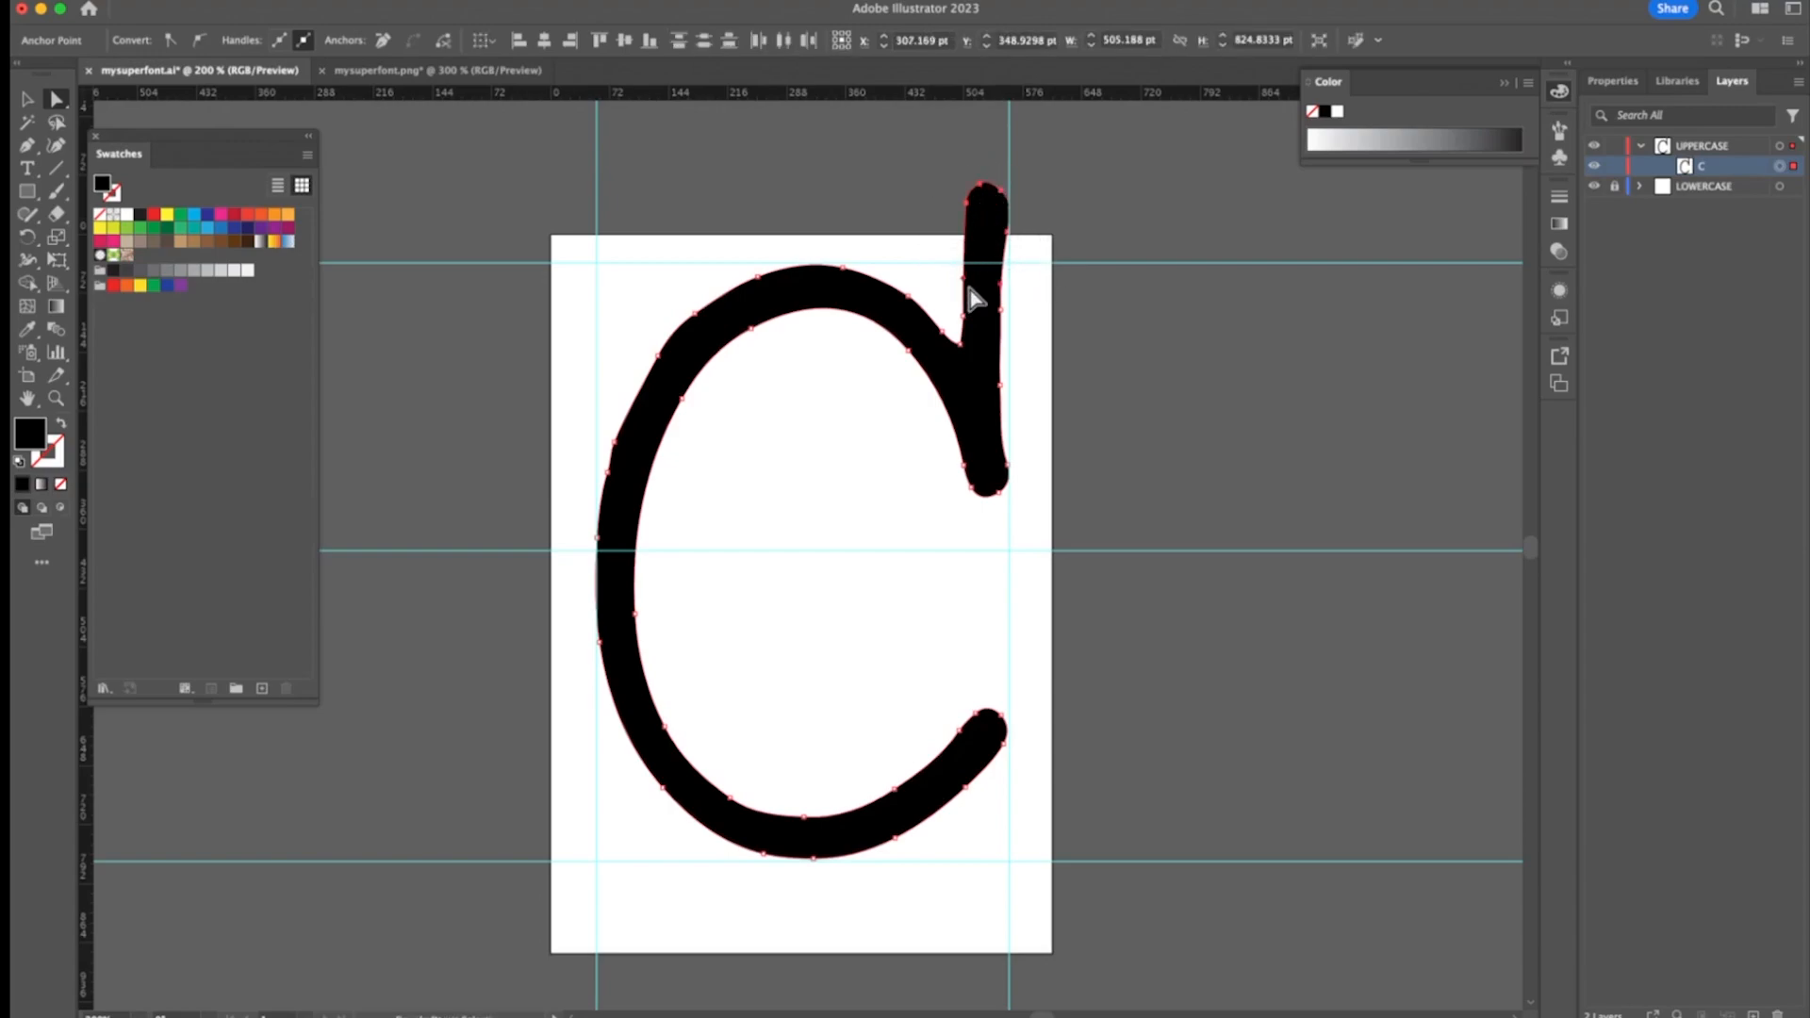
drag(979, 185, 977, 257)
click(1191, 267)
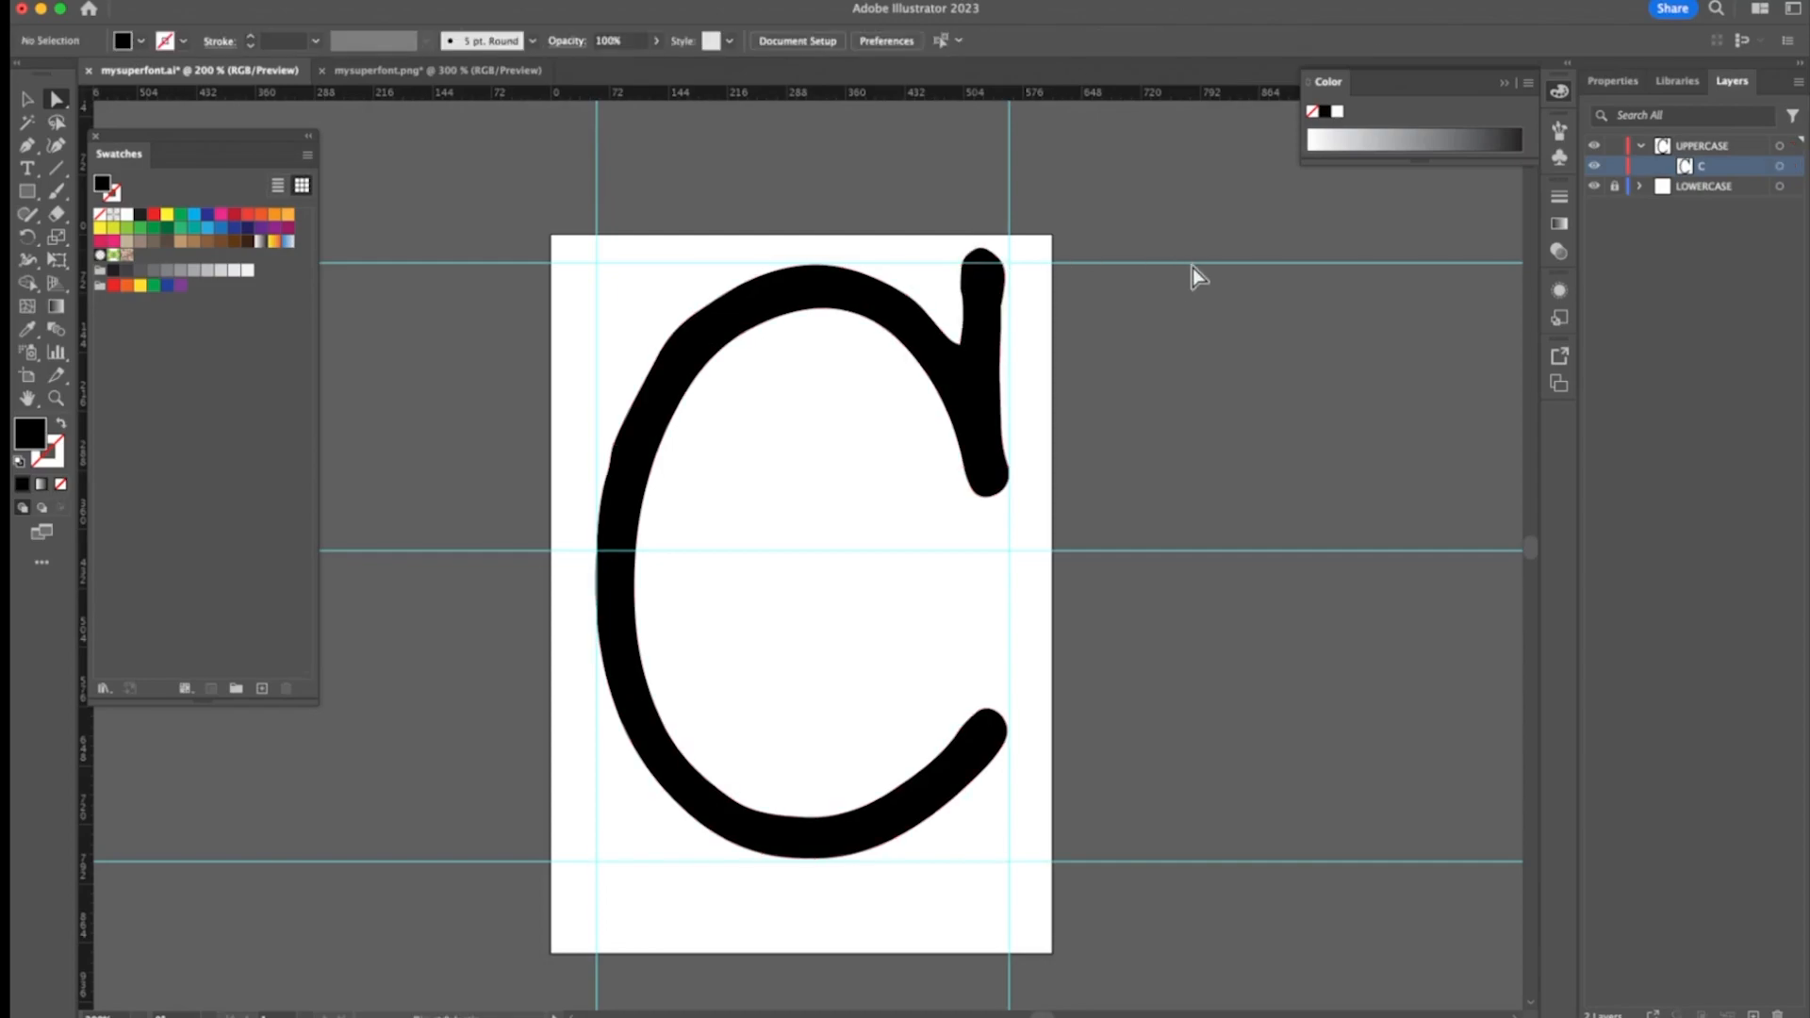
scroll(990, 283, up, 1)
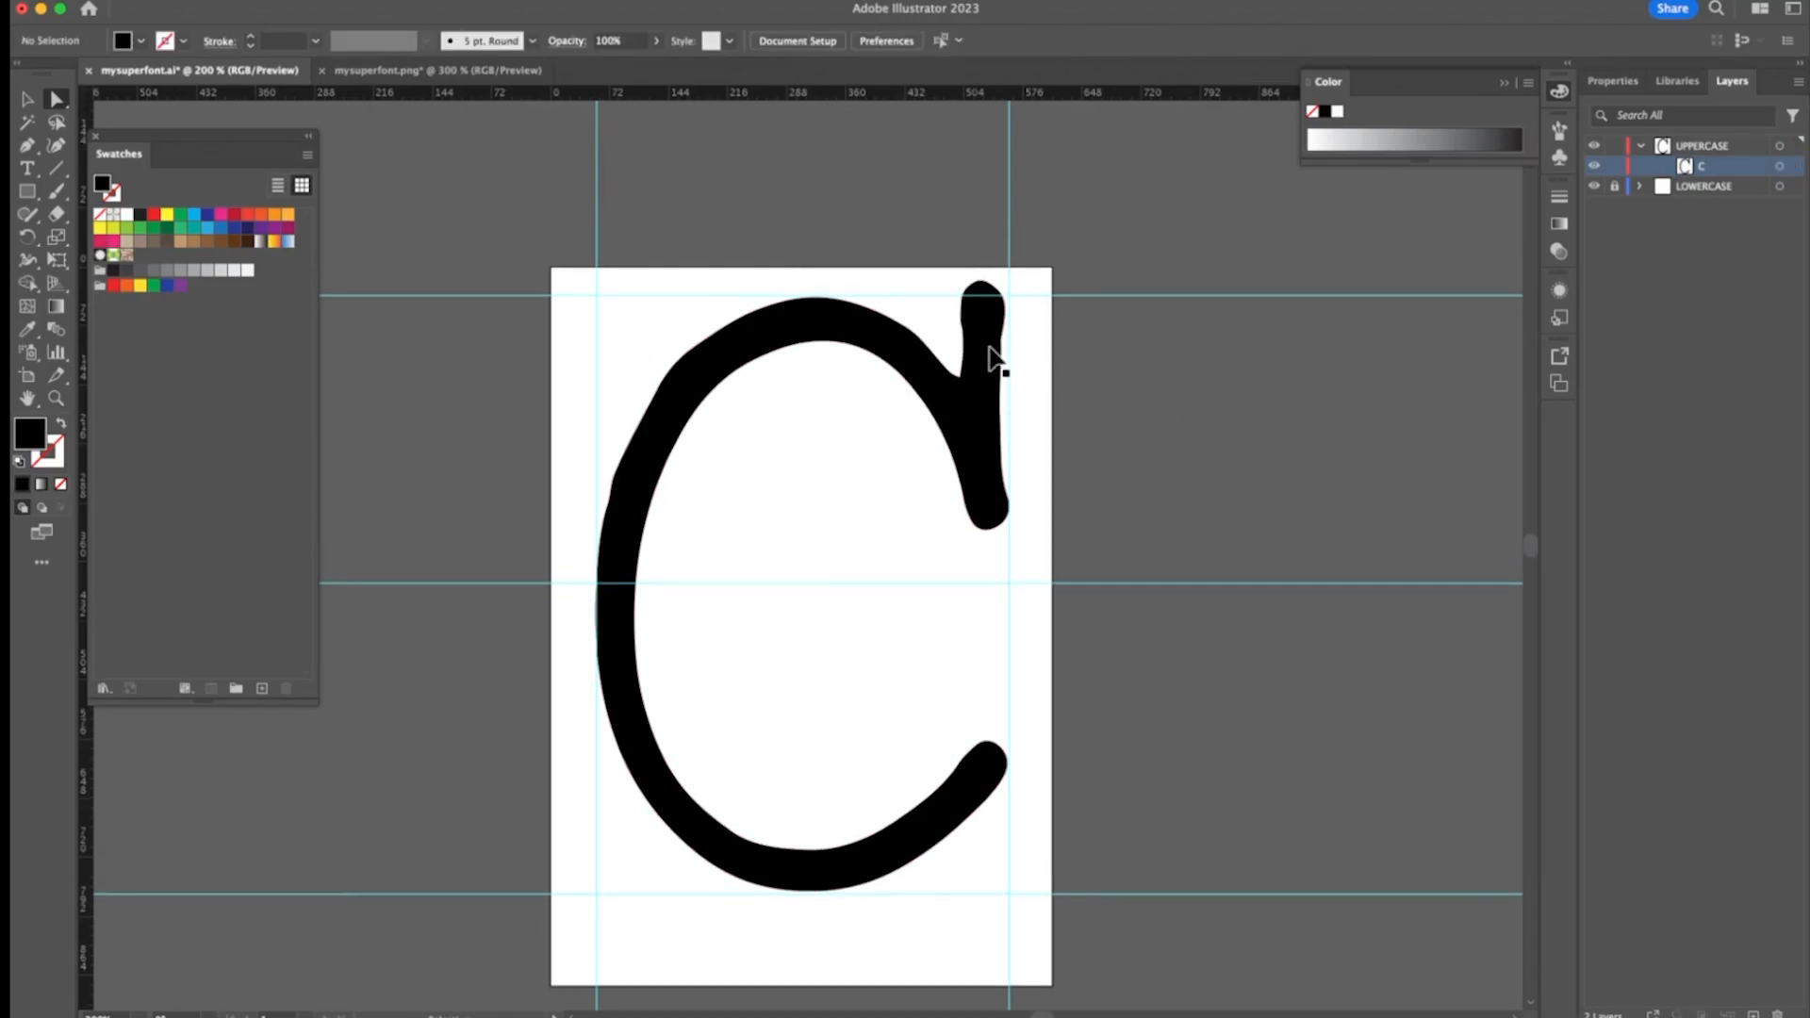
scroll(990, 349, up, 3)
scroll(992, 356, down, 2)
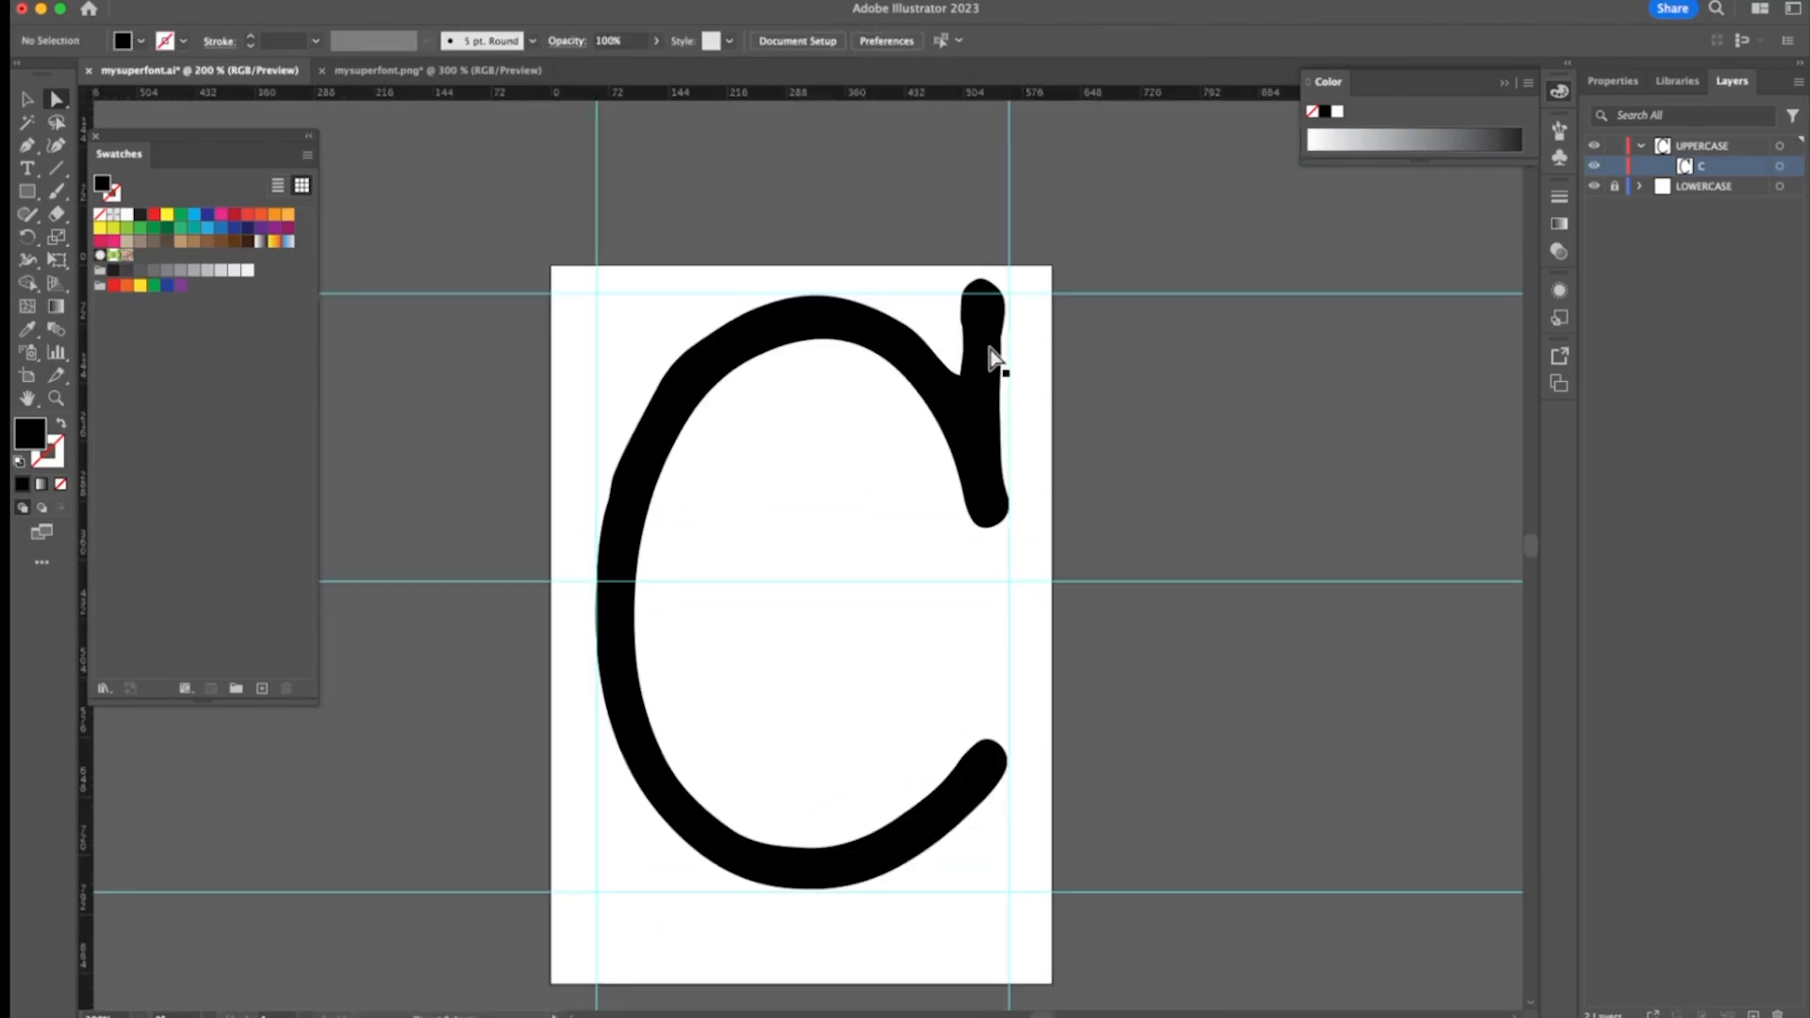
scroll(1112, 513, down, 1)
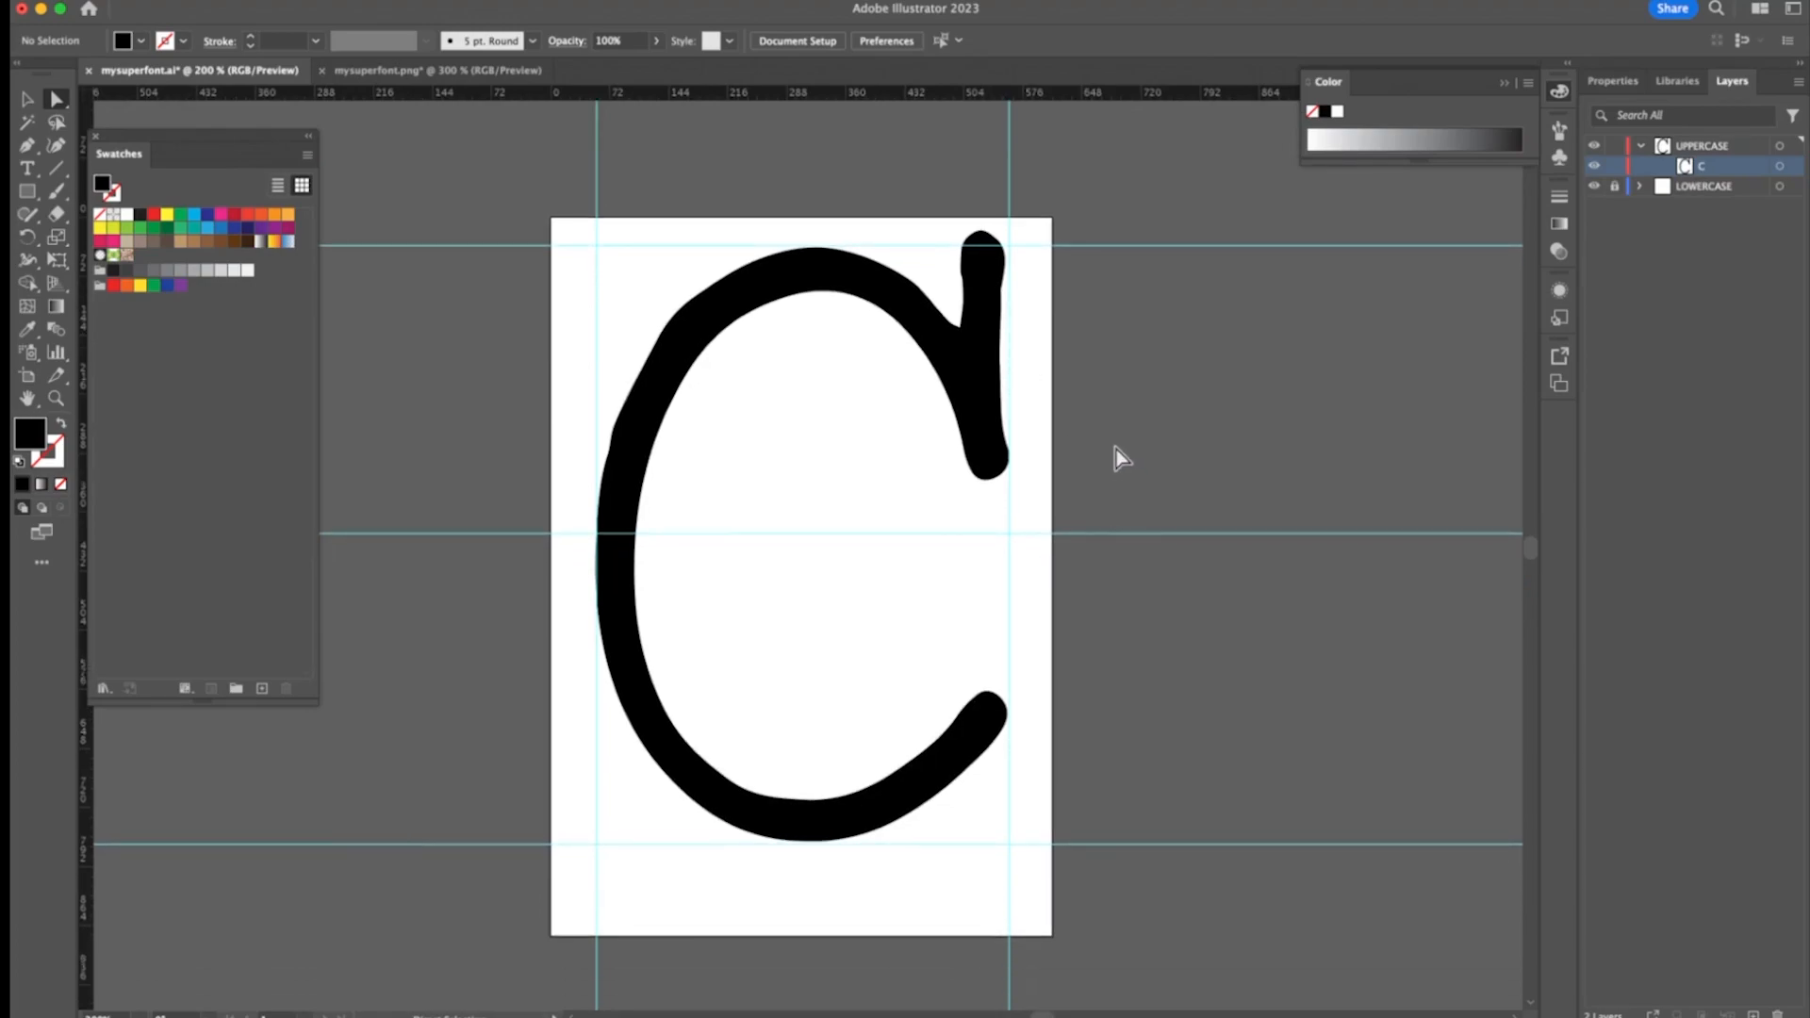
Export the letter as C.svg into the SUPER FONT folder, with internal CSS styling, layer-name object IDs and 2 decimals
click(149, 4)
mouse_move(184, 432)
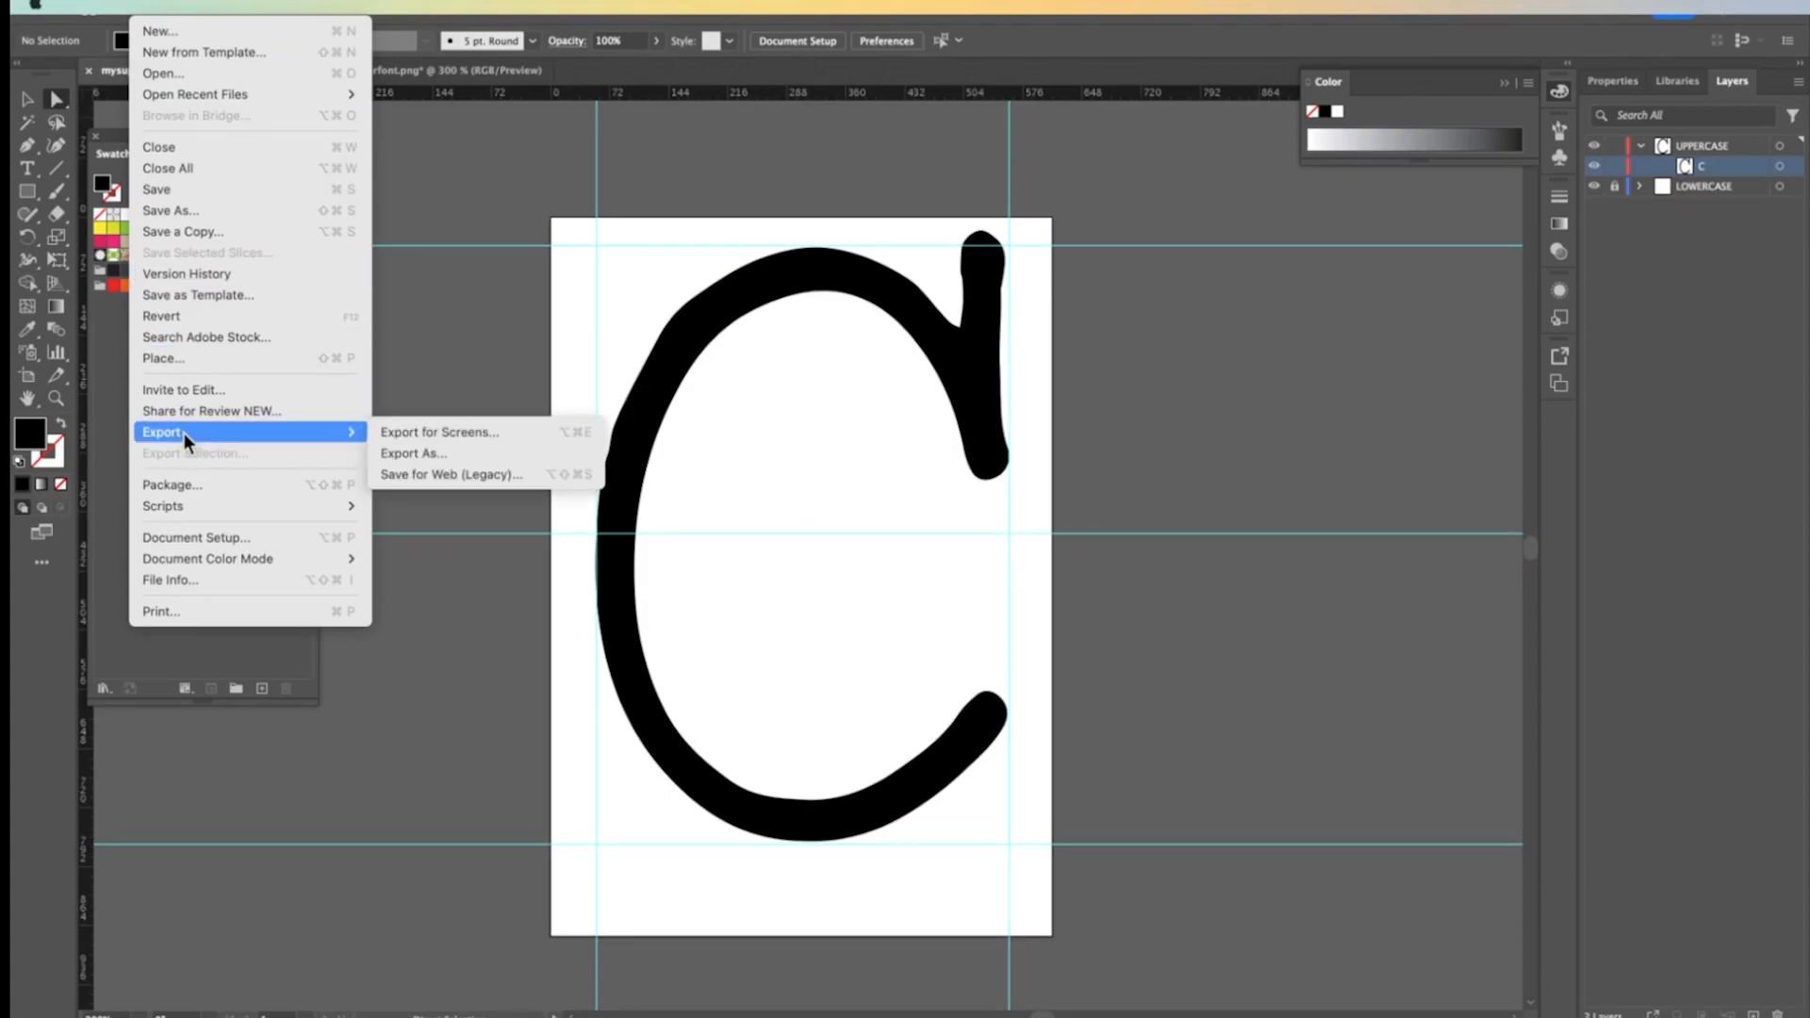
click(440, 456)
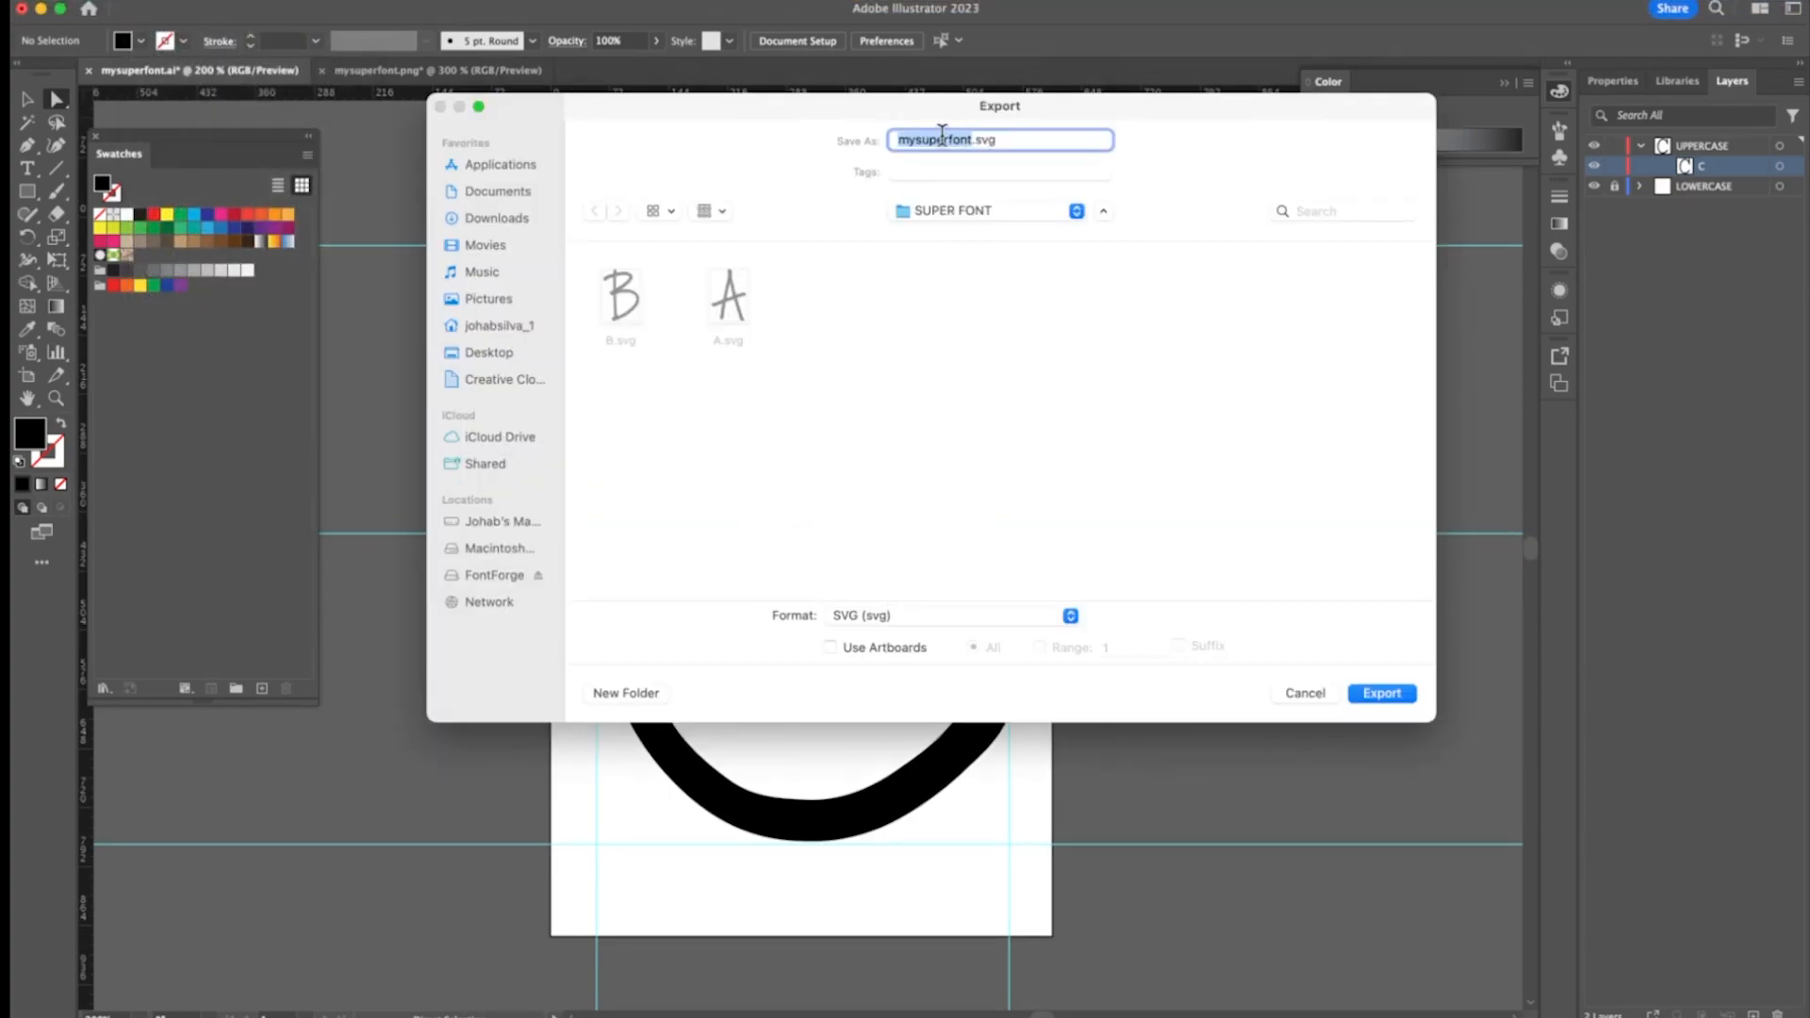
text(C)
click(1380, 690)
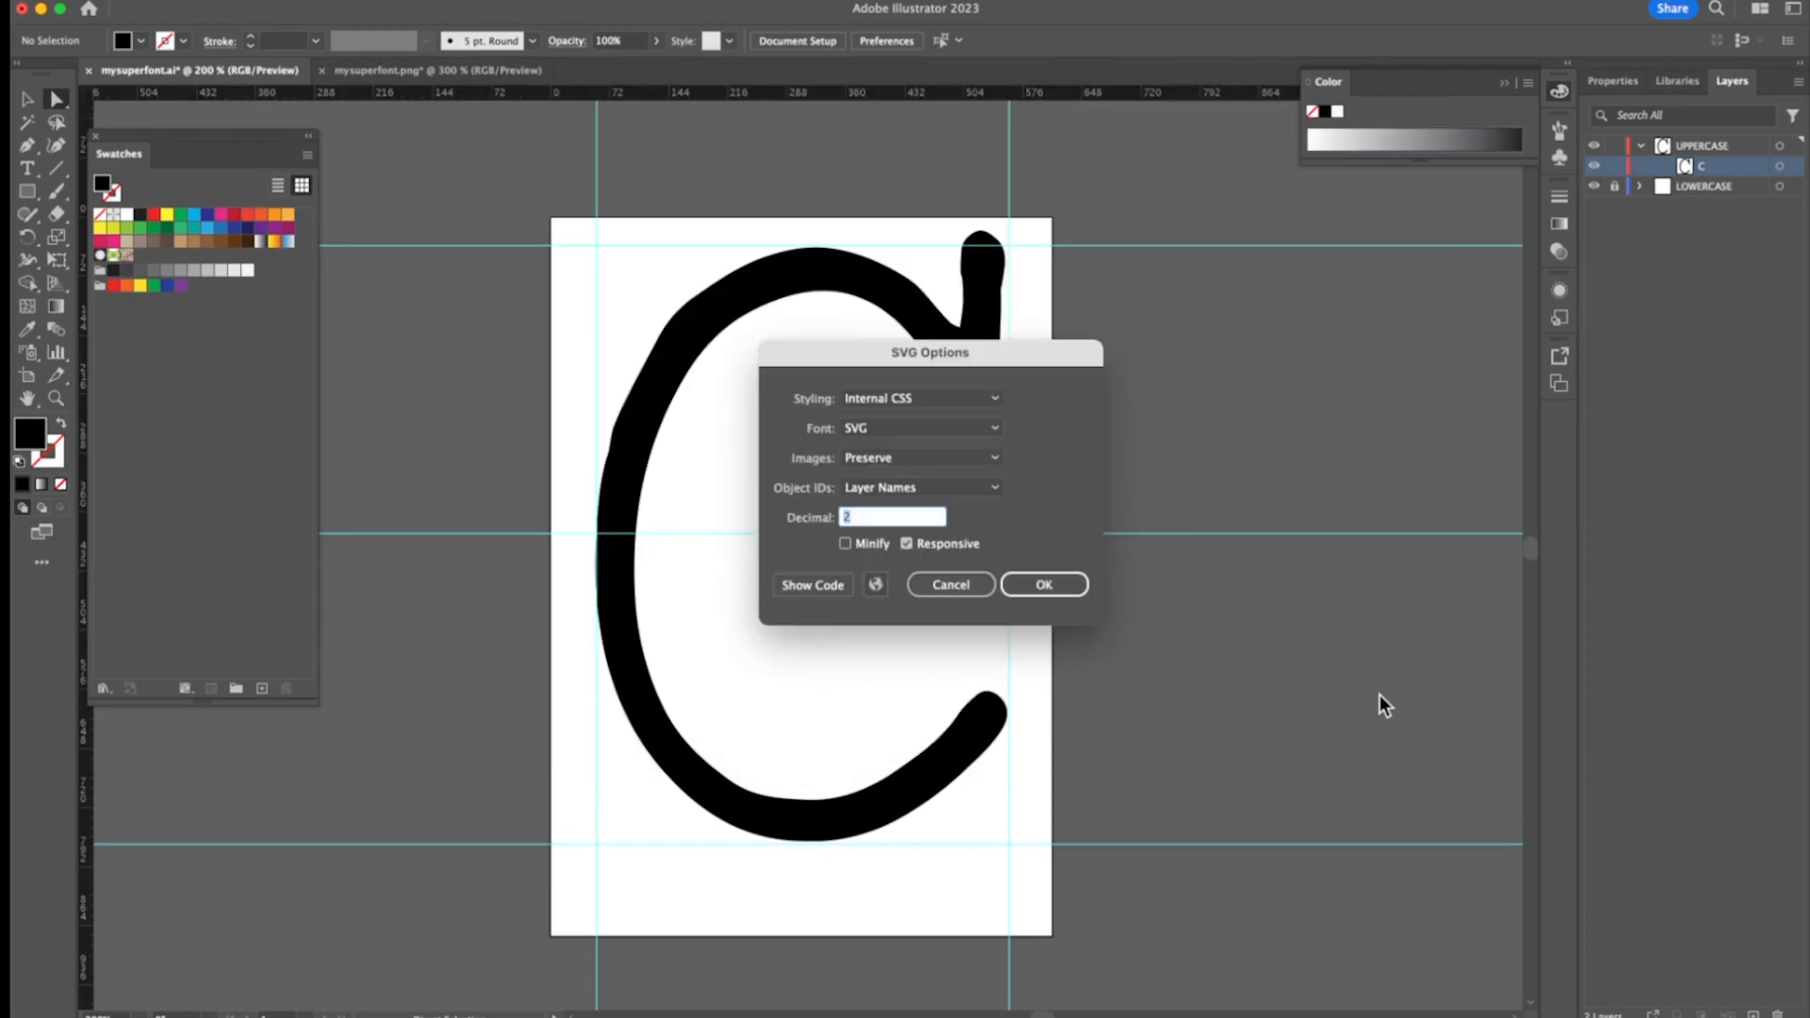
click(1073, 582)
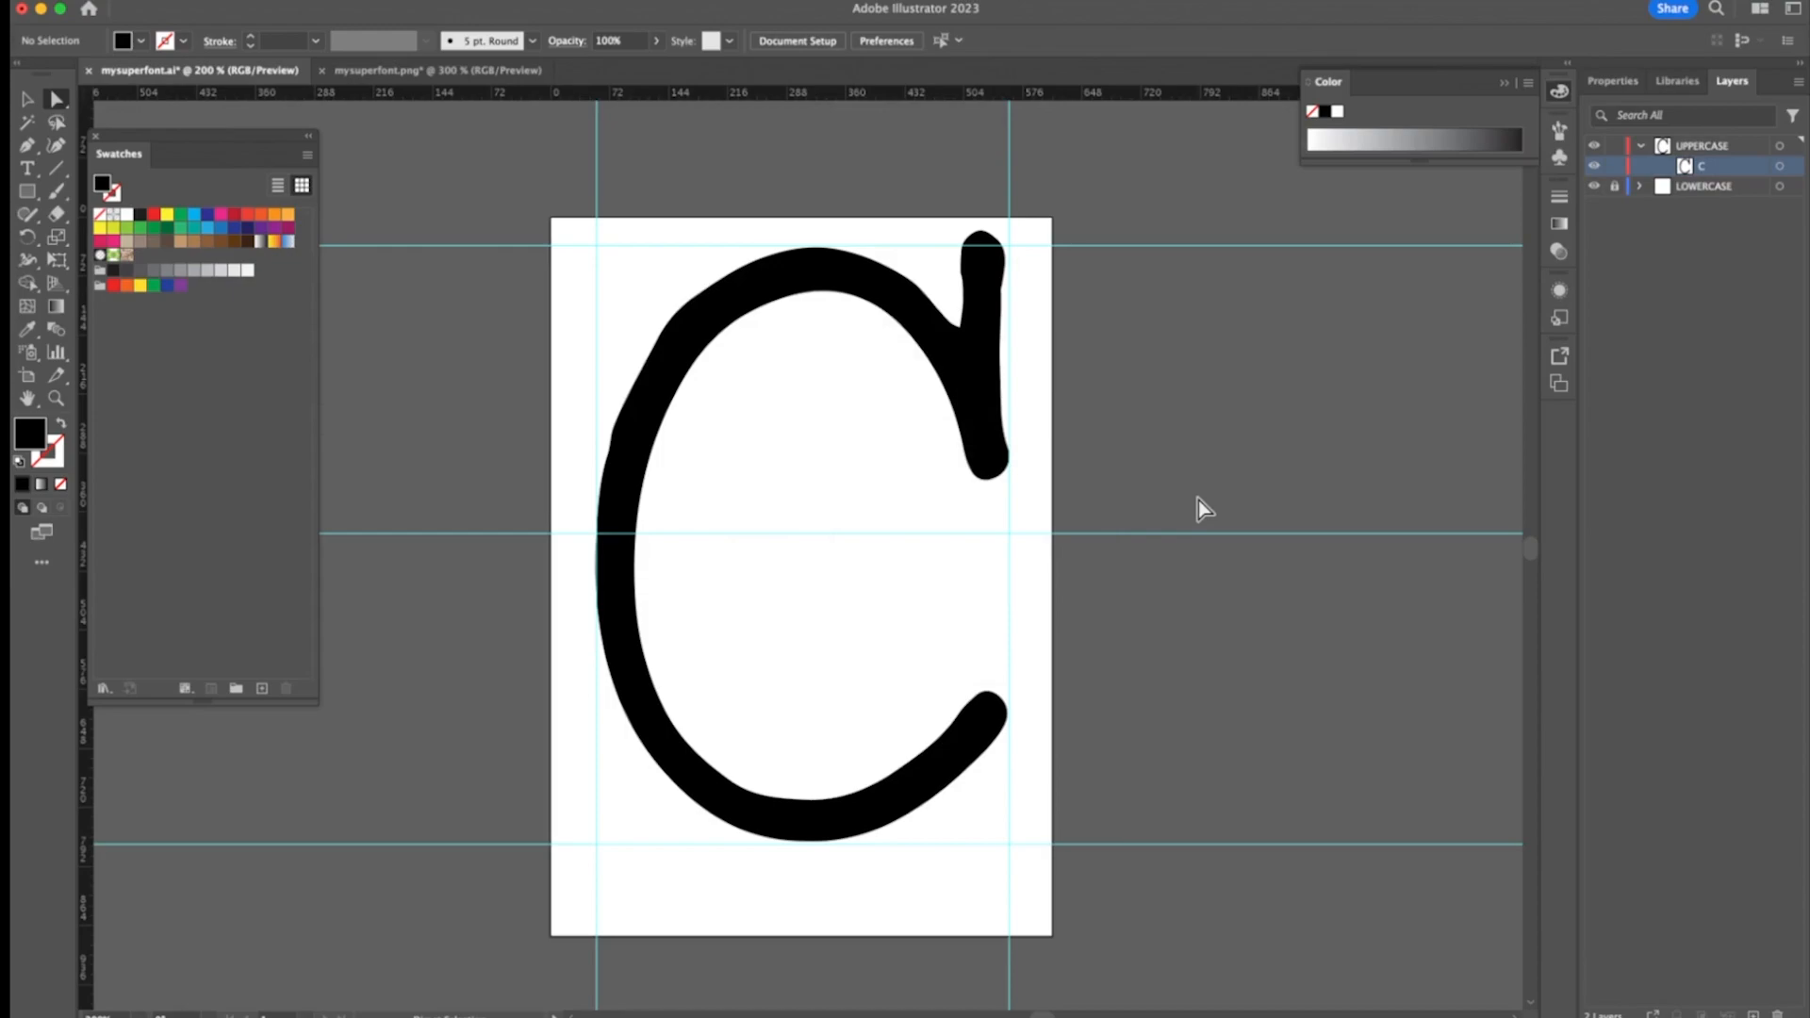